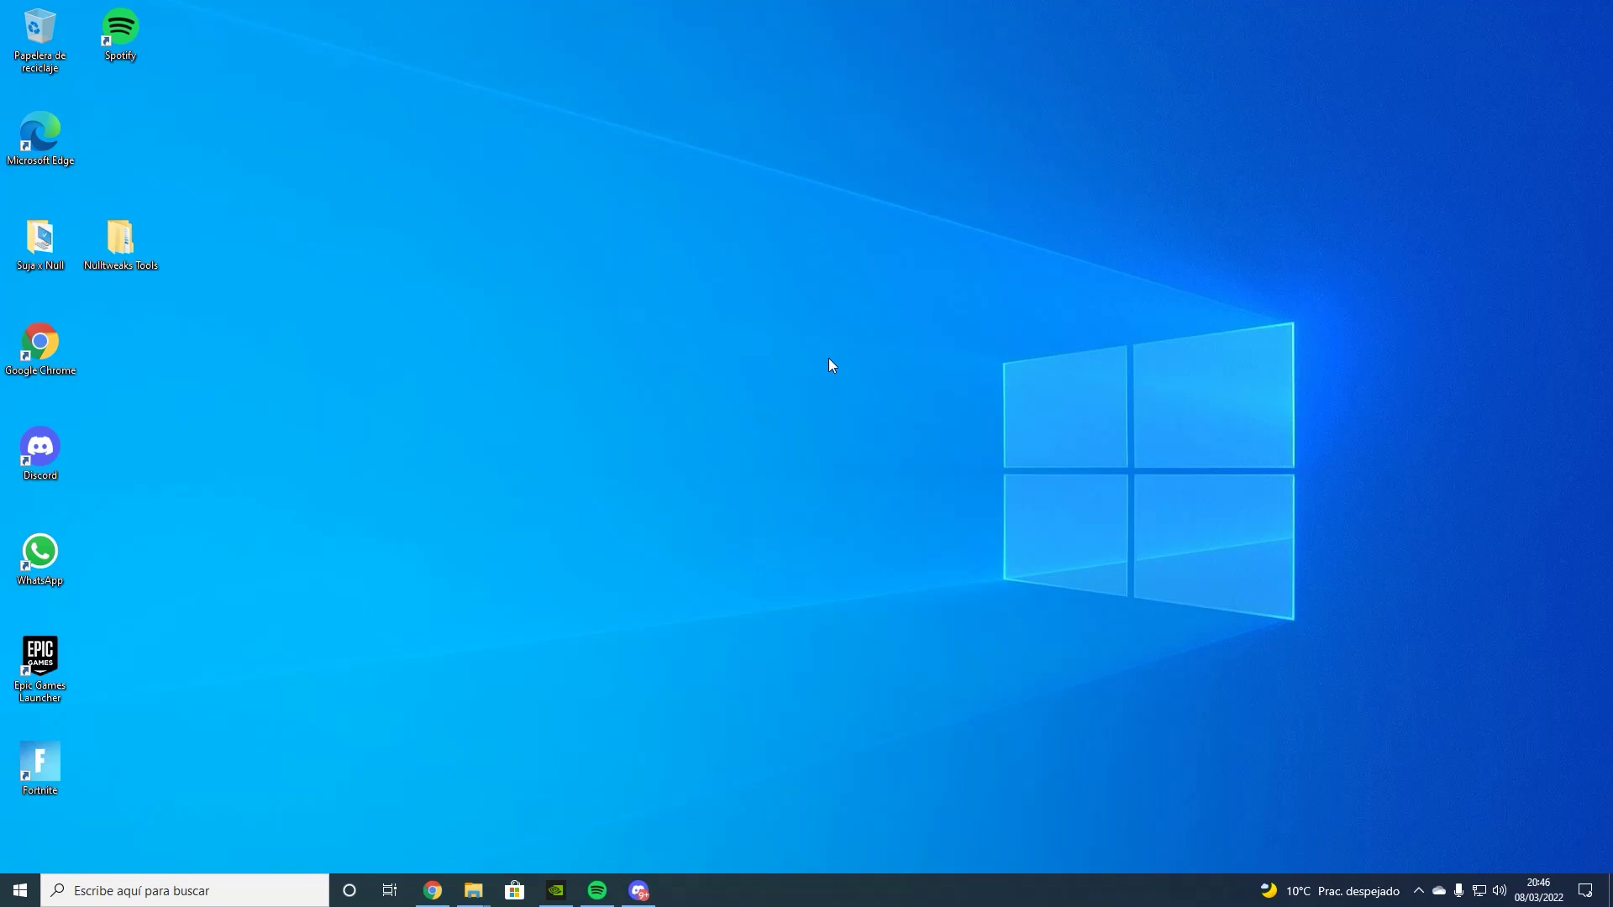
- In the Windows display settings' advanced scaling options, turn off letting Windows try to fix blurry apps
key(super+i)
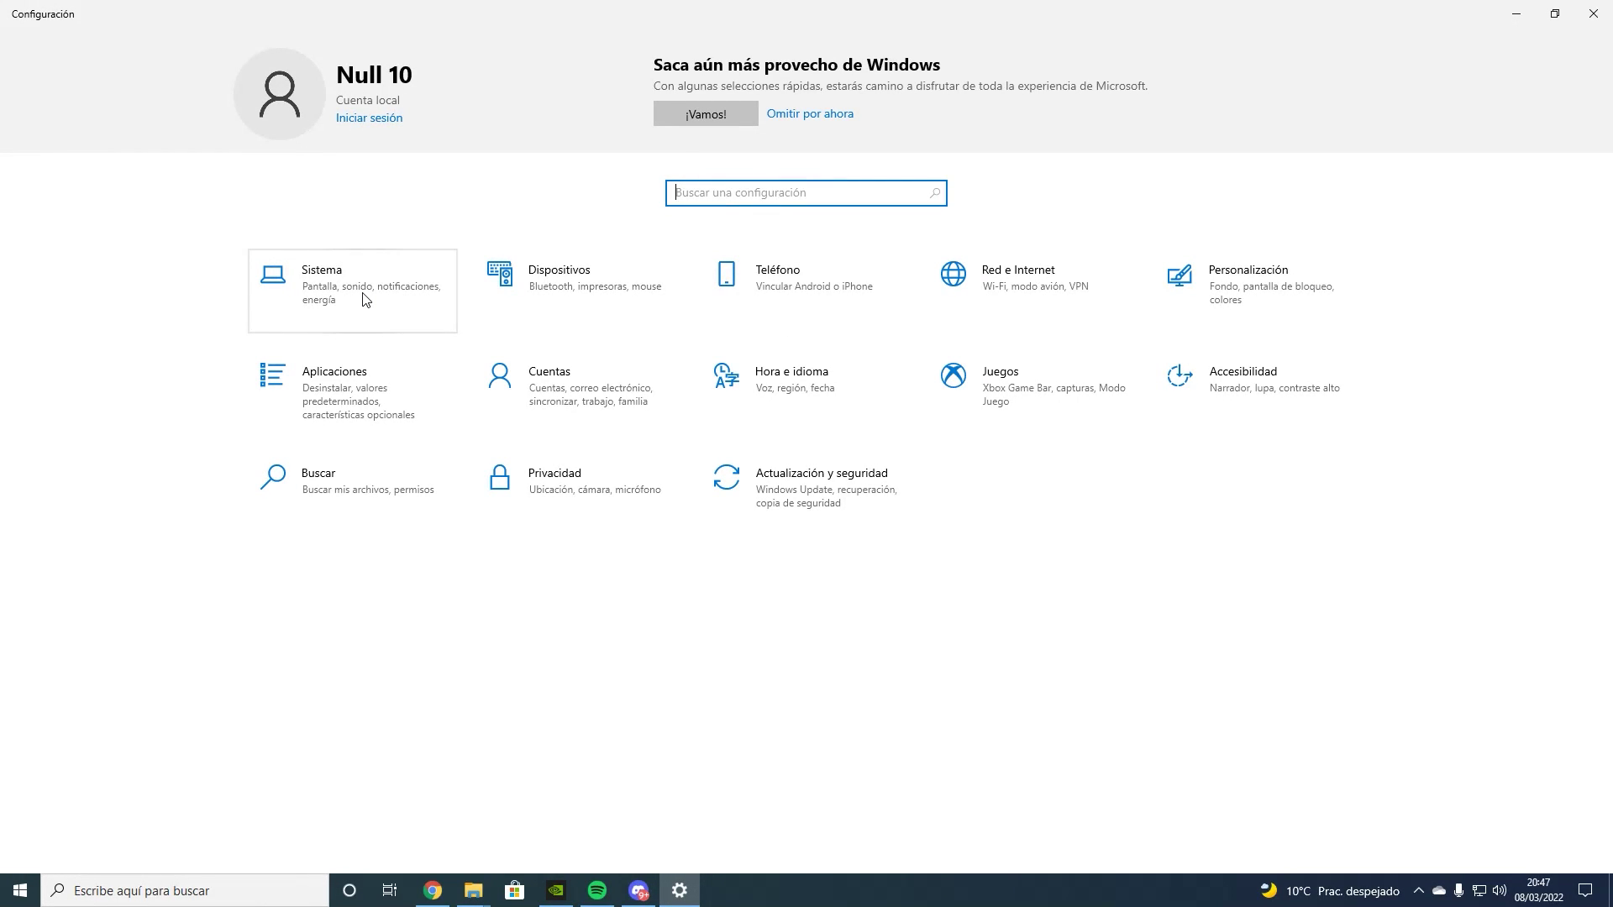
click(333, 294)
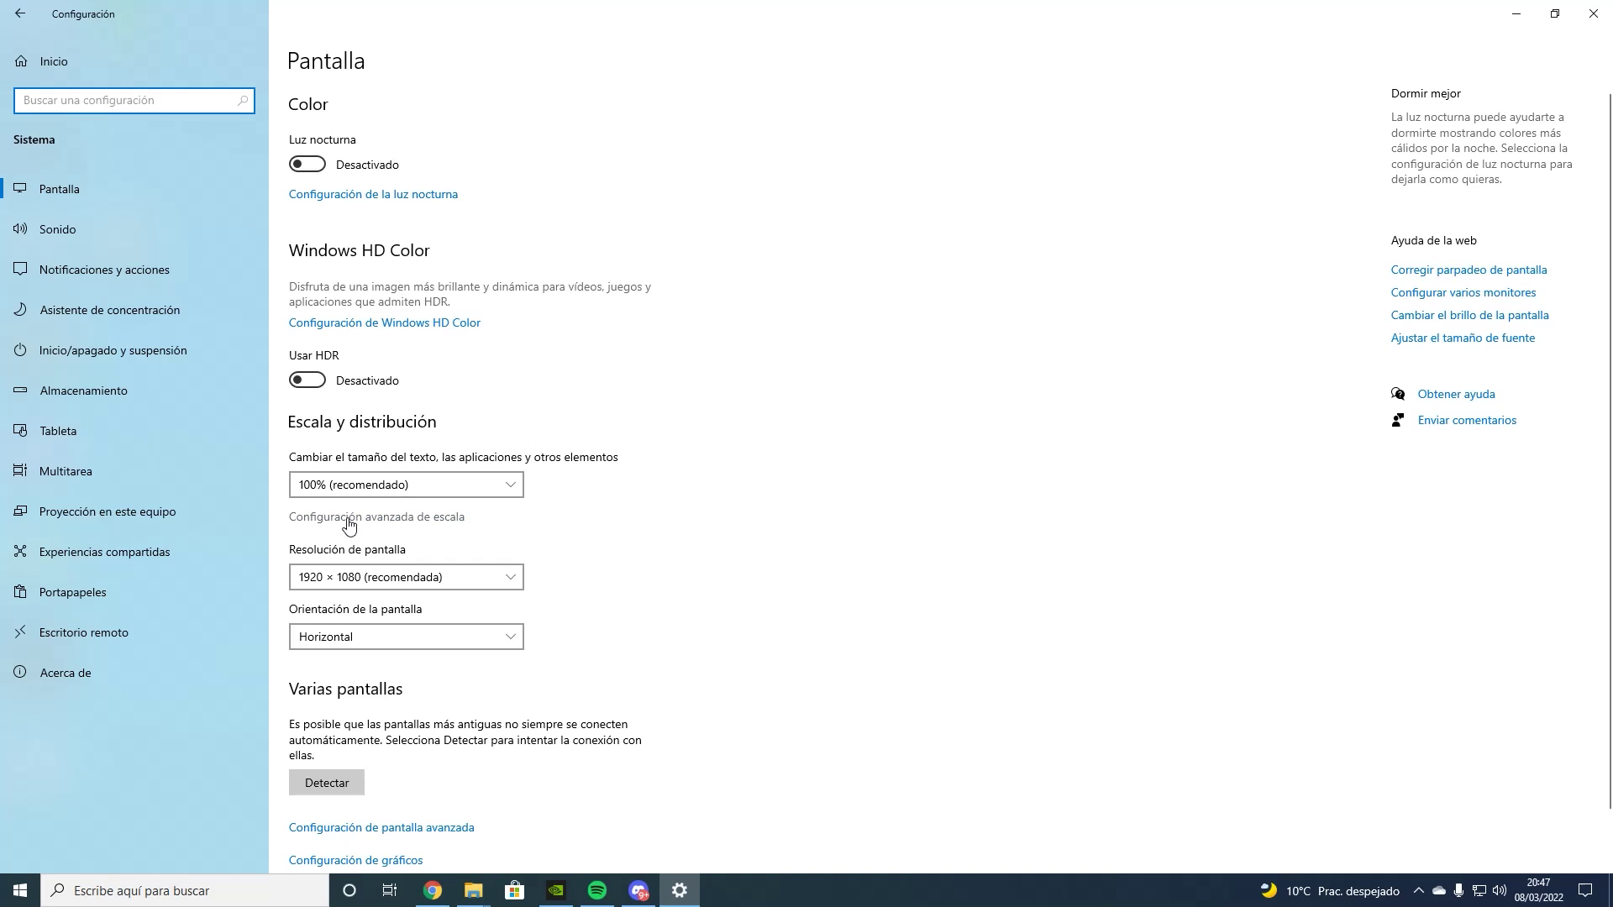
click(349, 516)
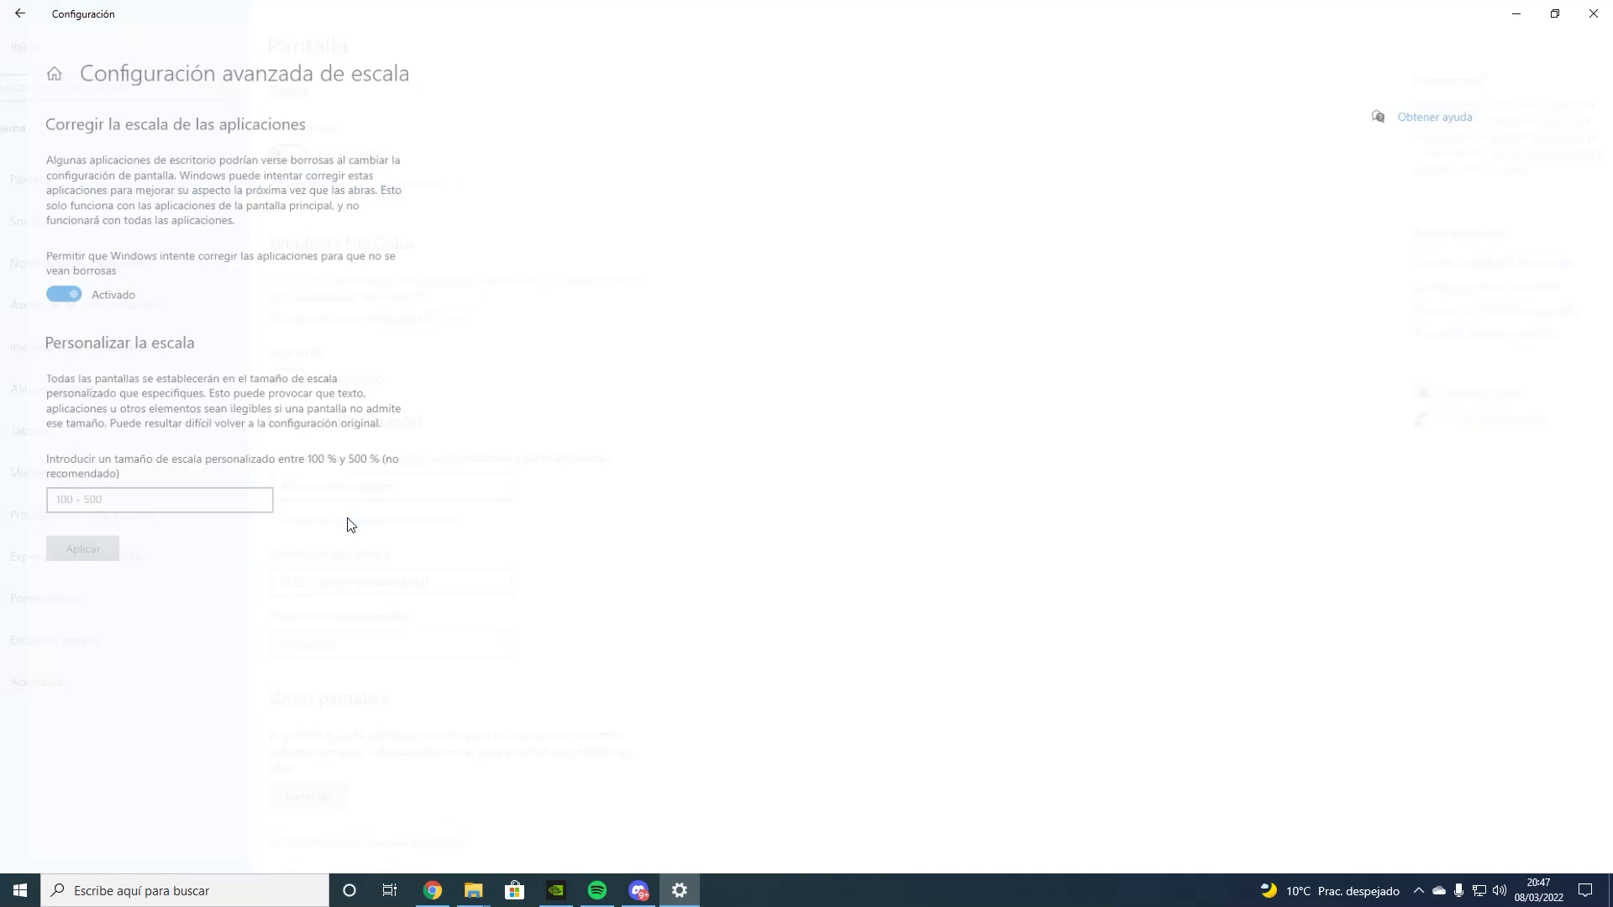
click(46, 292)
click(19, 13)
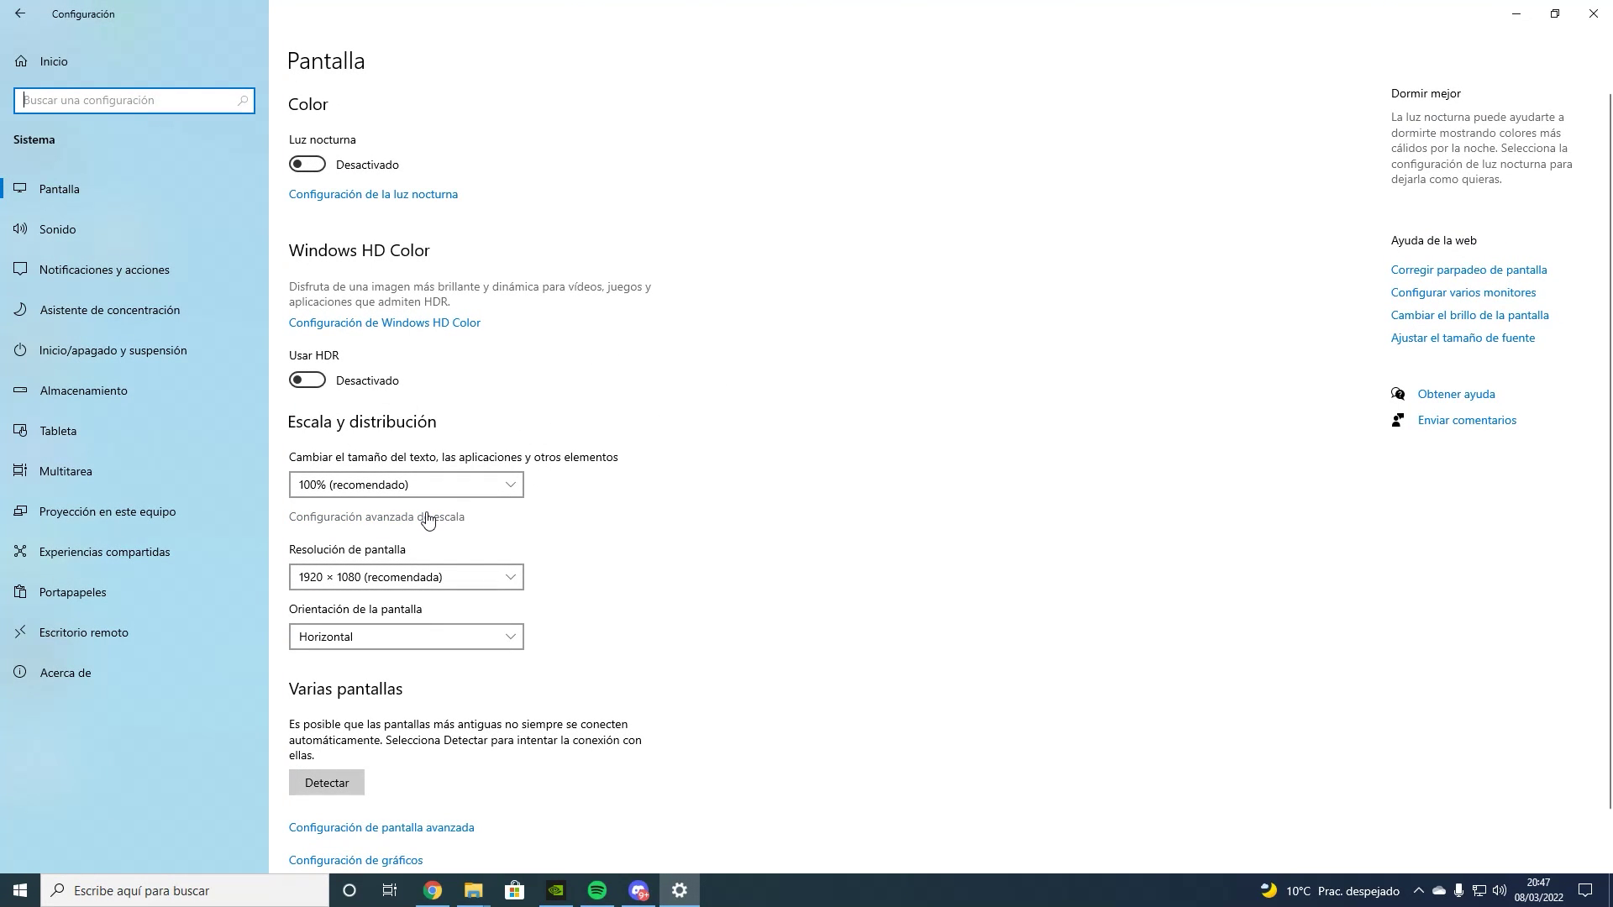
- Check the hardware-accelerated GPU scheduling option in the display's graphics settings
scroll(395, 664, down, 1)
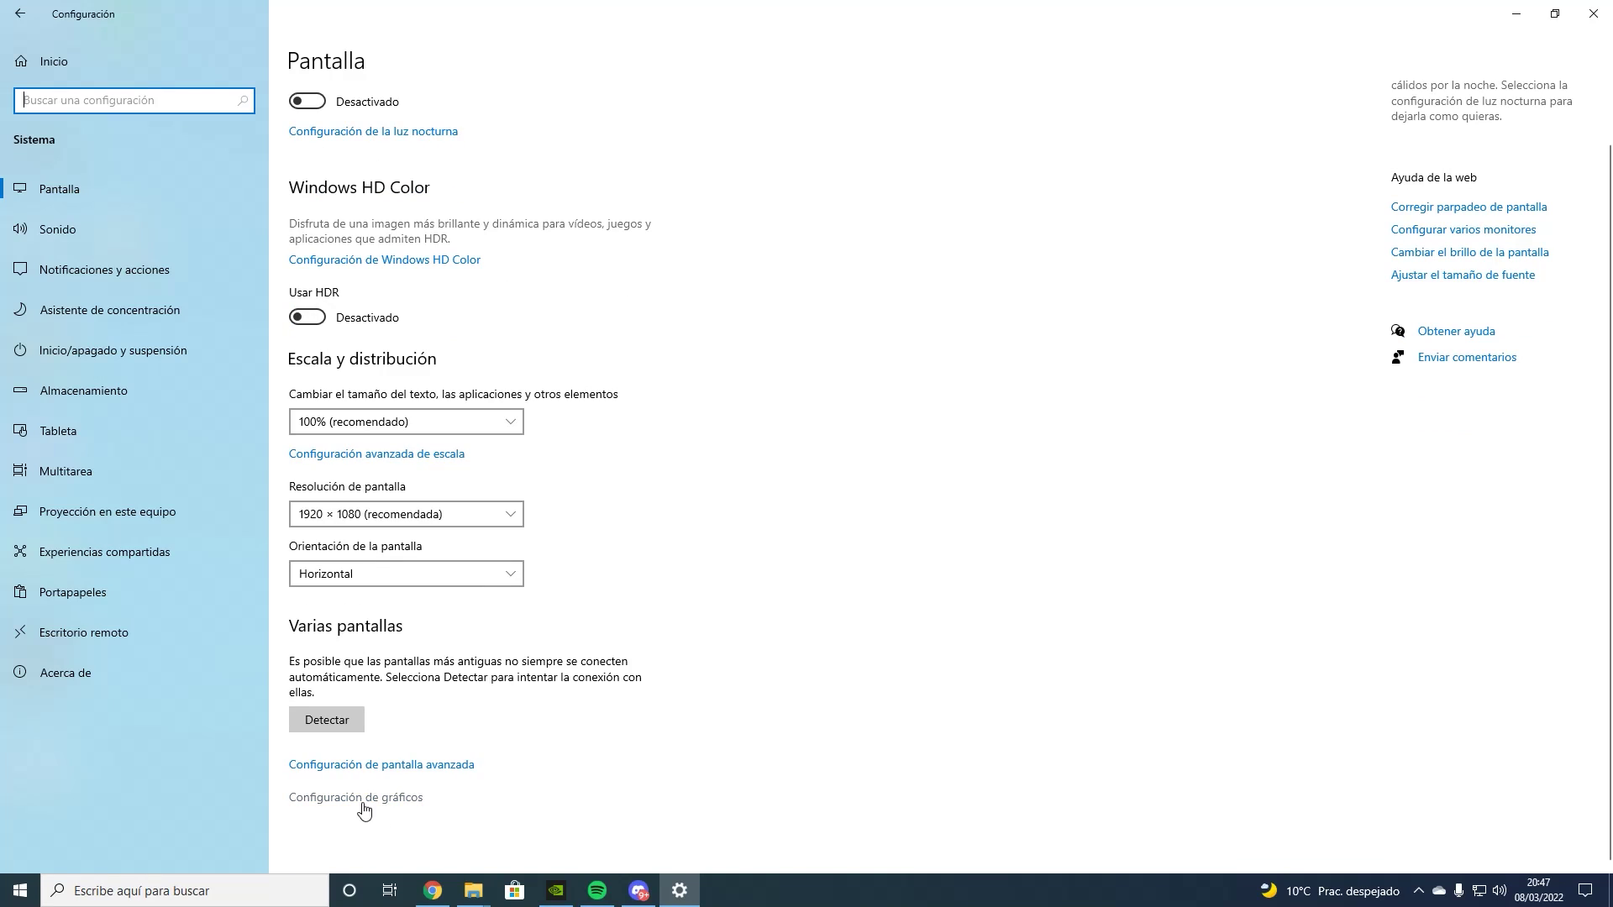
click(357, 798)
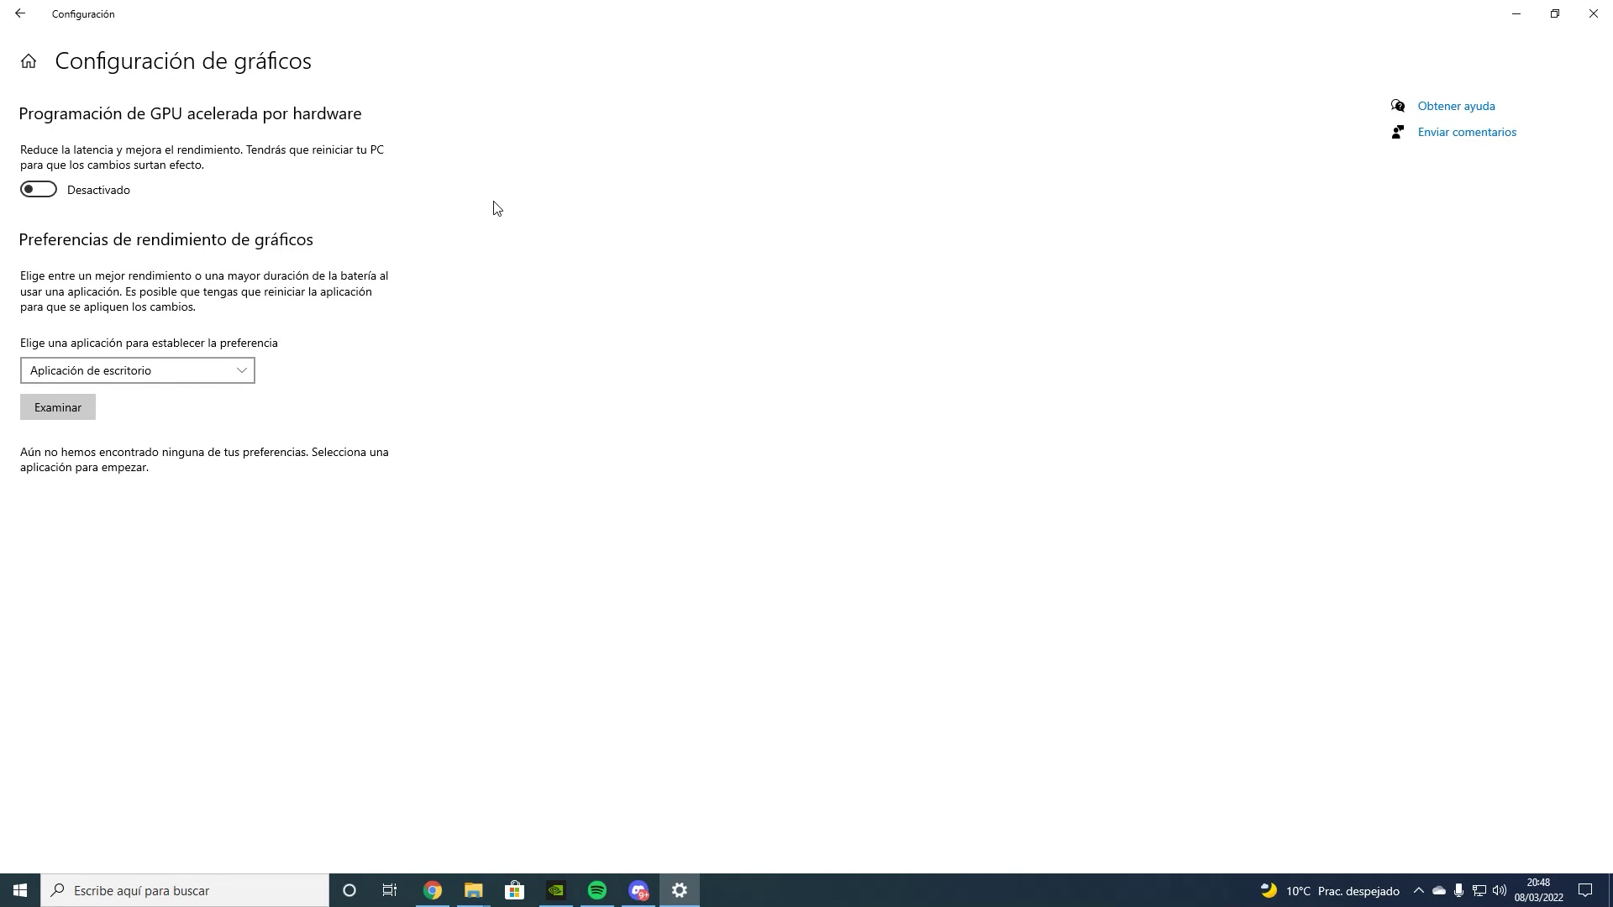
click(20, 14)
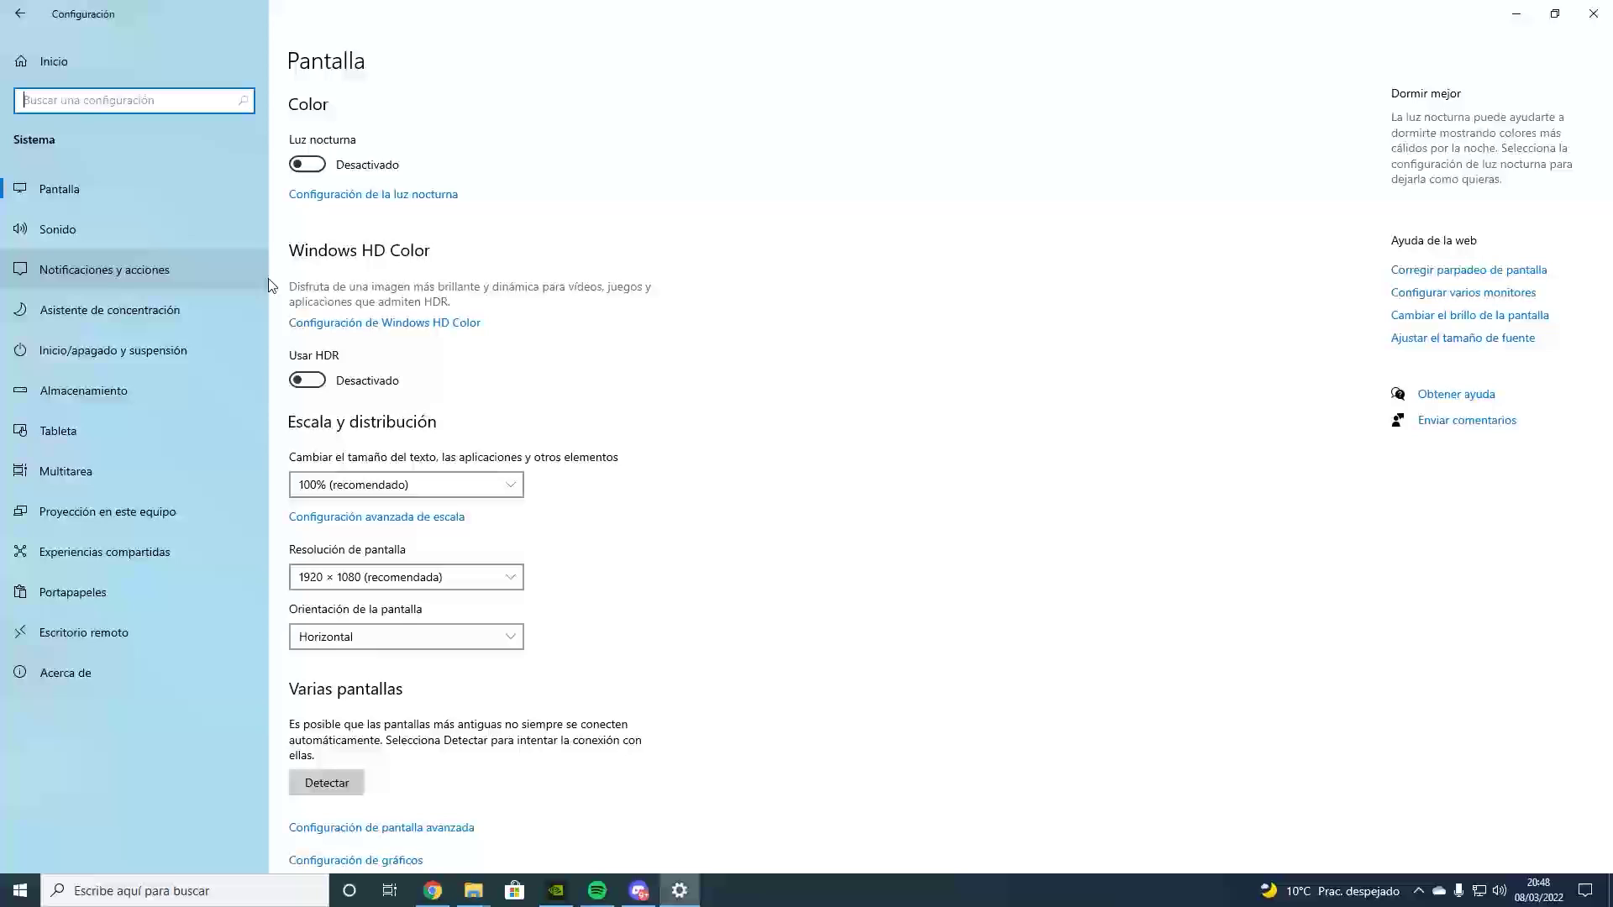
- Turn off app notifications and the focus assist rules for duplicating the display, playing games and using full-screen apps
click(95, 267)
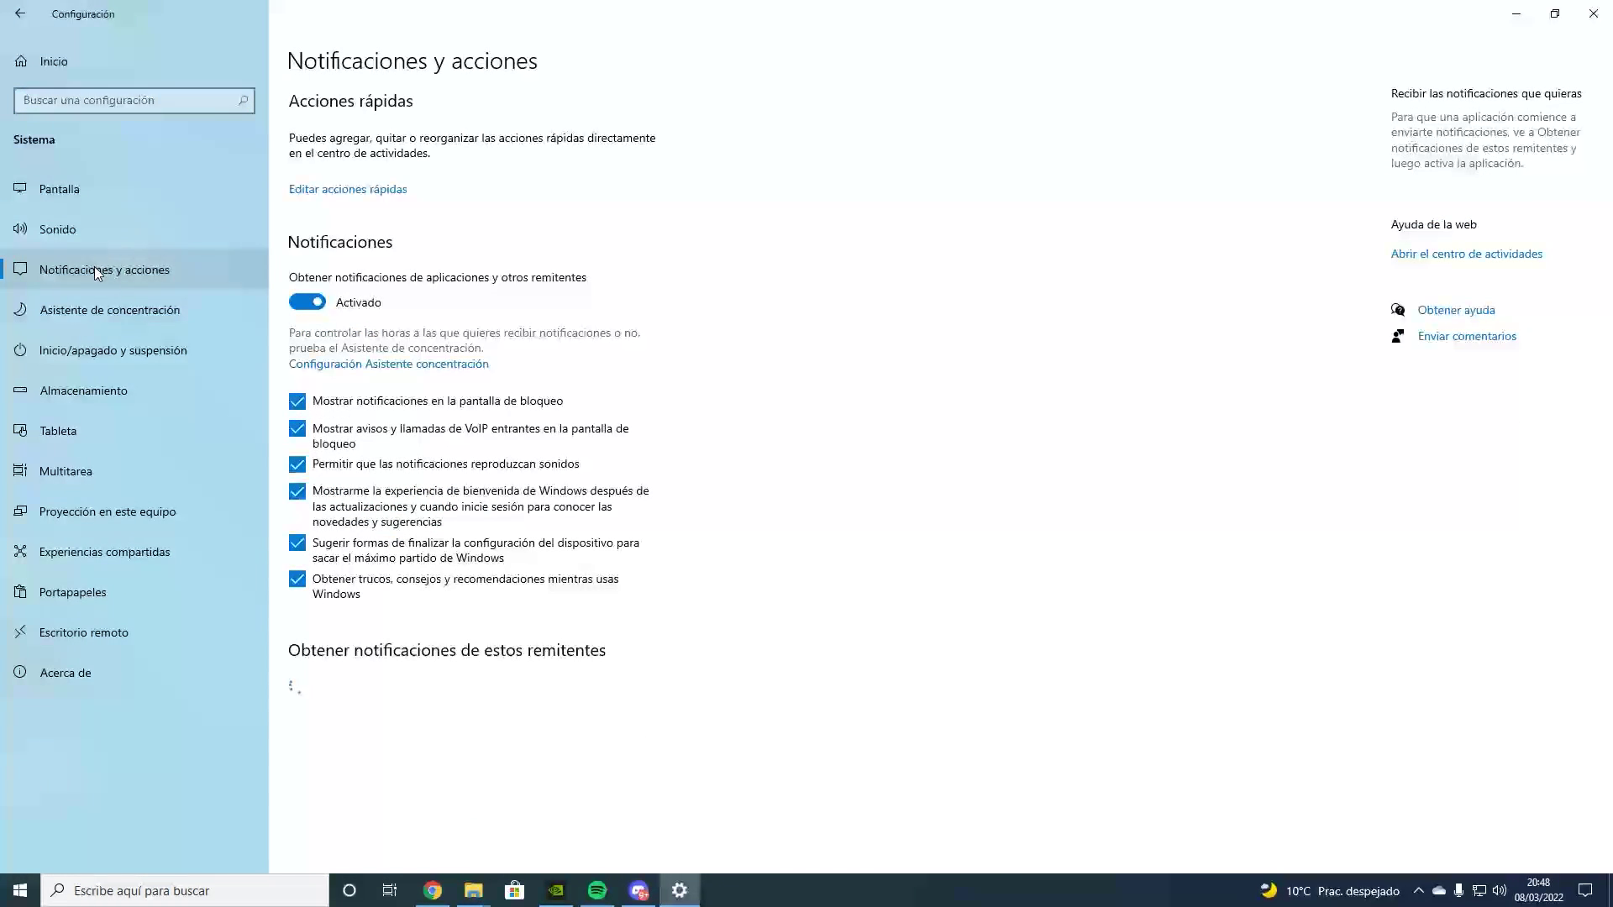
click(301, 308)
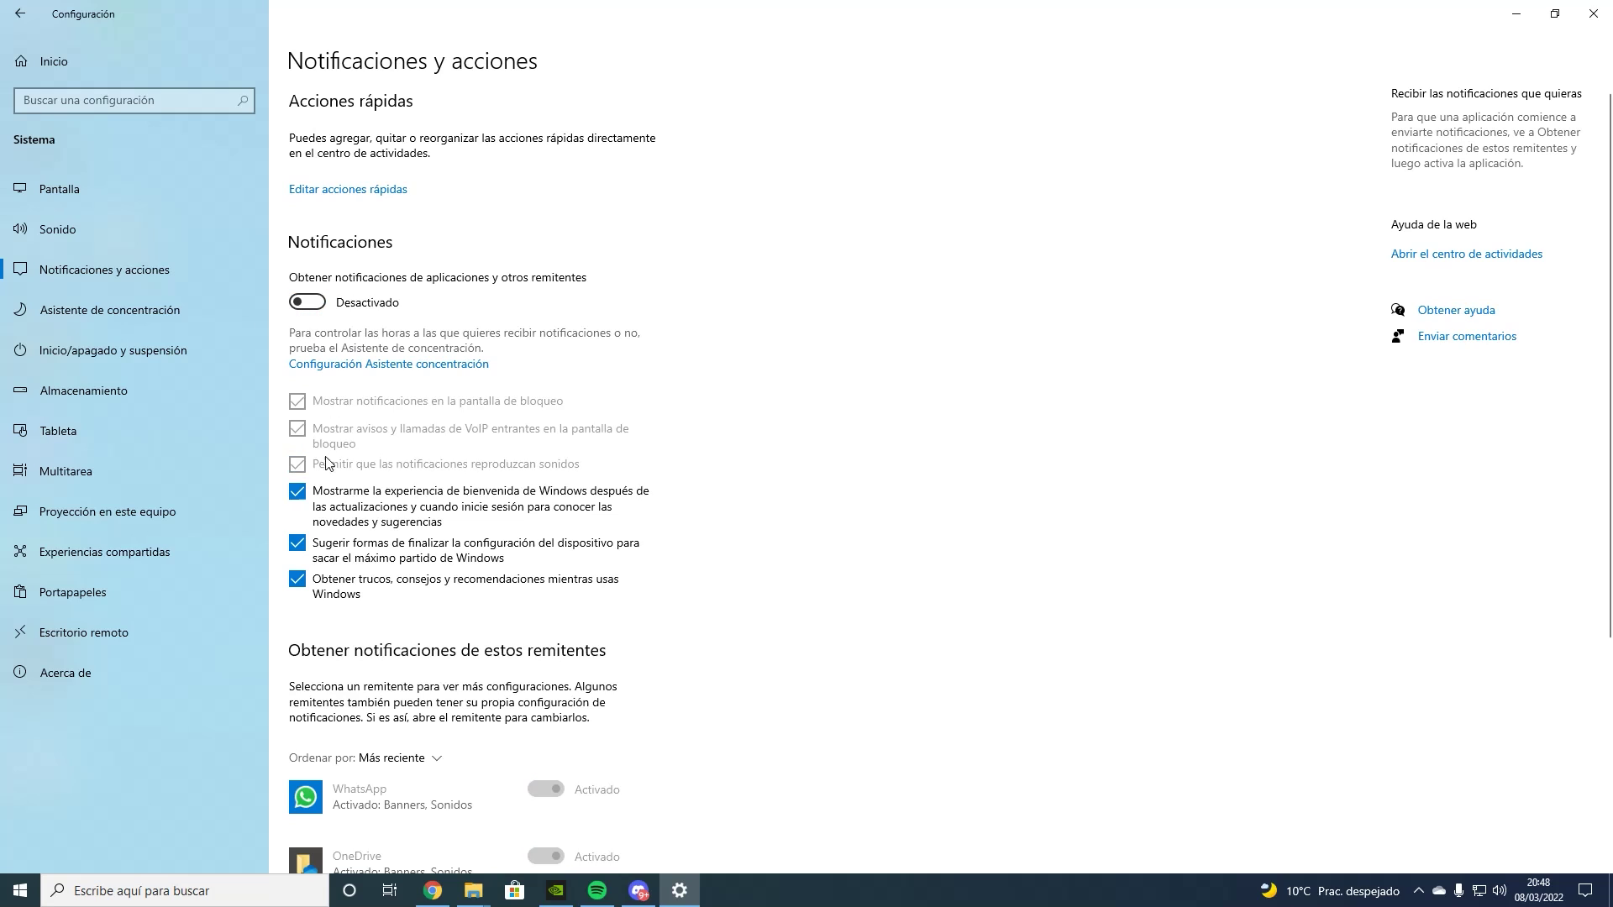
click(75, 310)
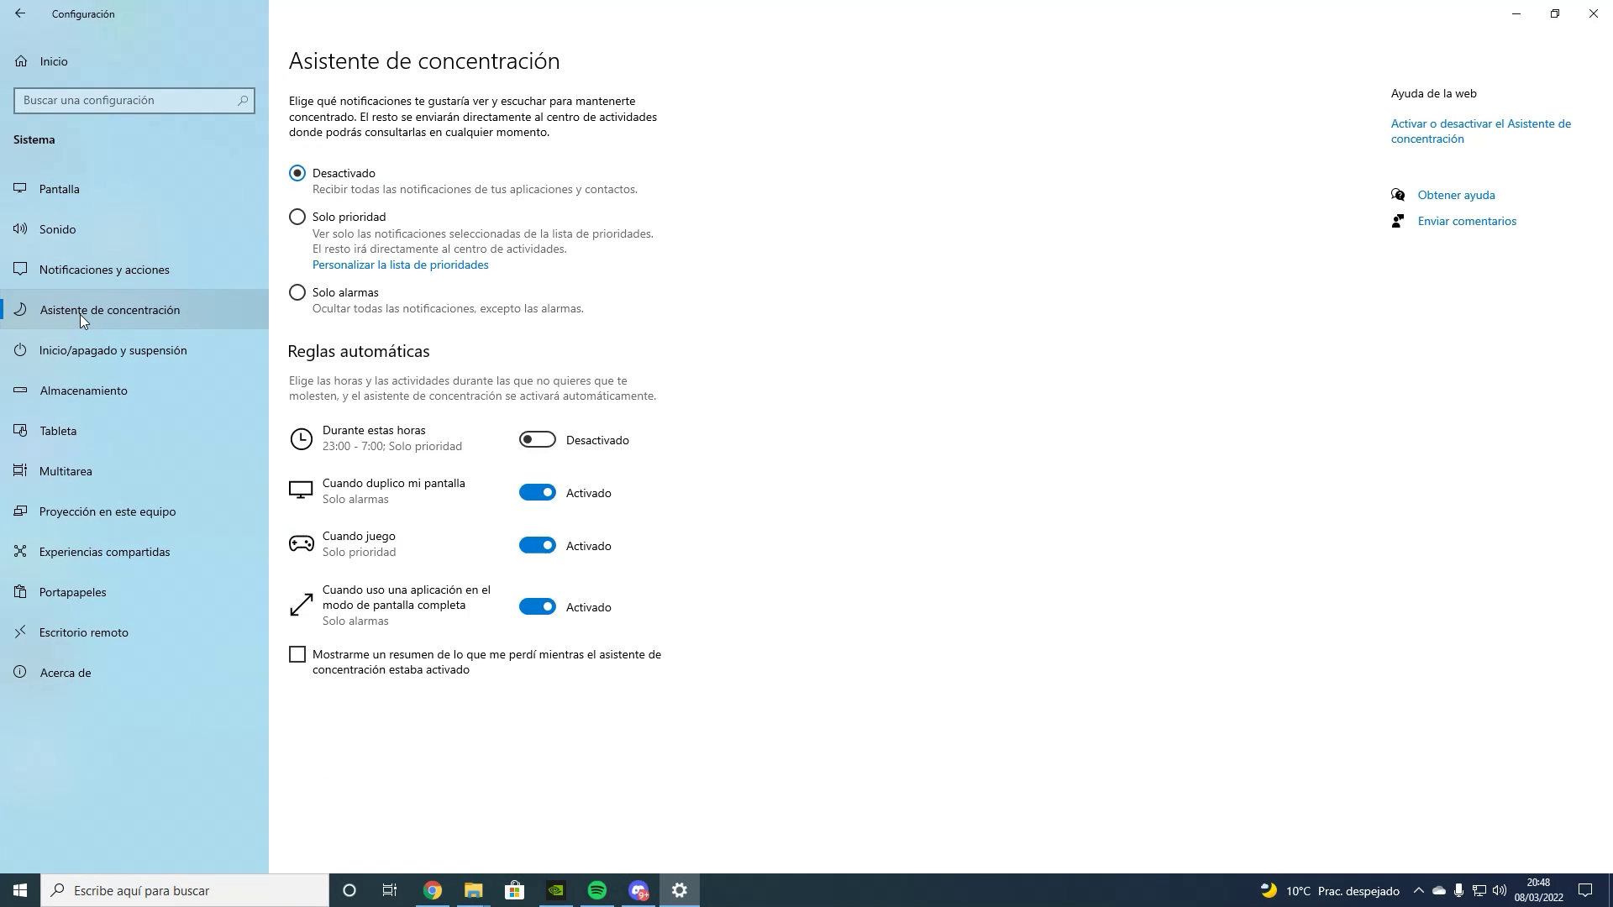
click(538, 492)
click(537, 545)
click(538, 607)
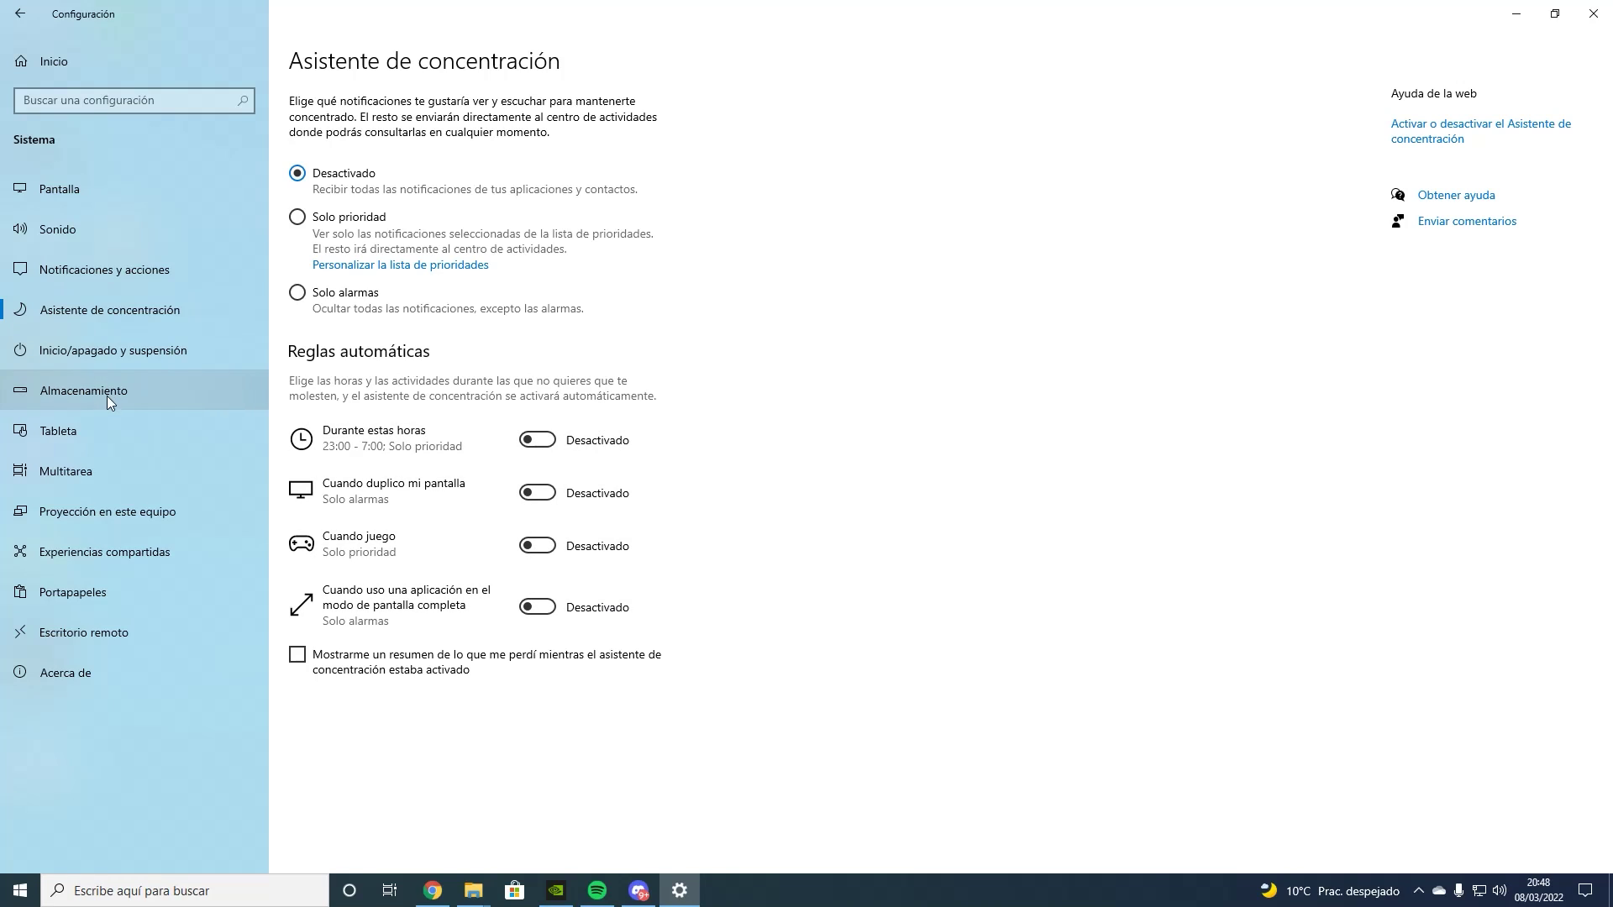
- Set the system to never use tablet mode at sign-in
click(69, 426)
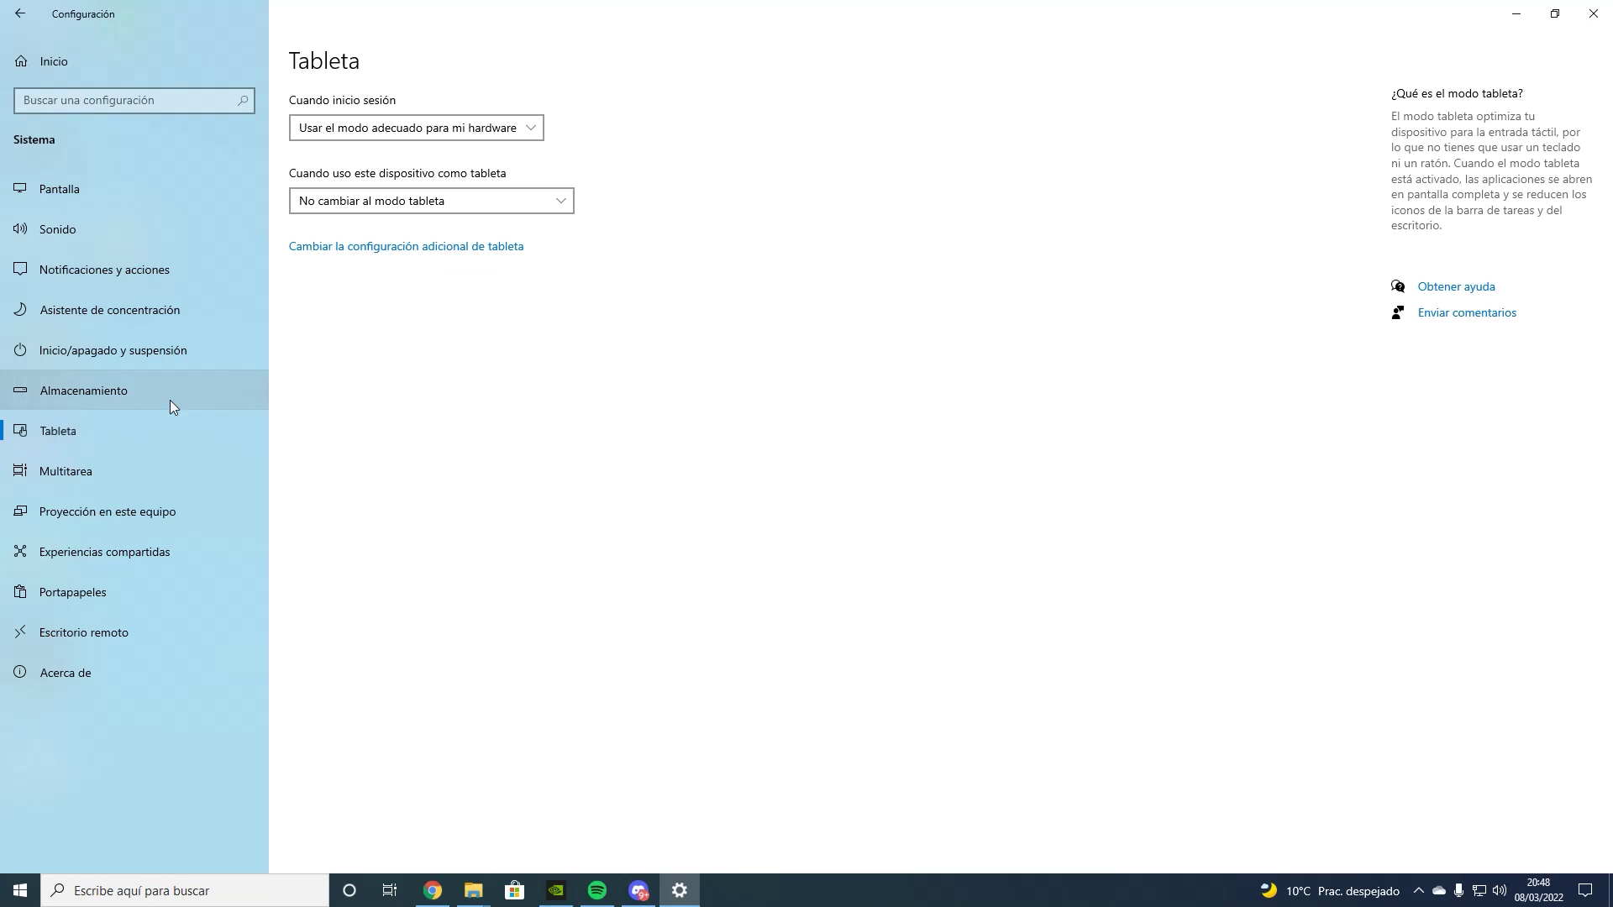
click(376, 129)
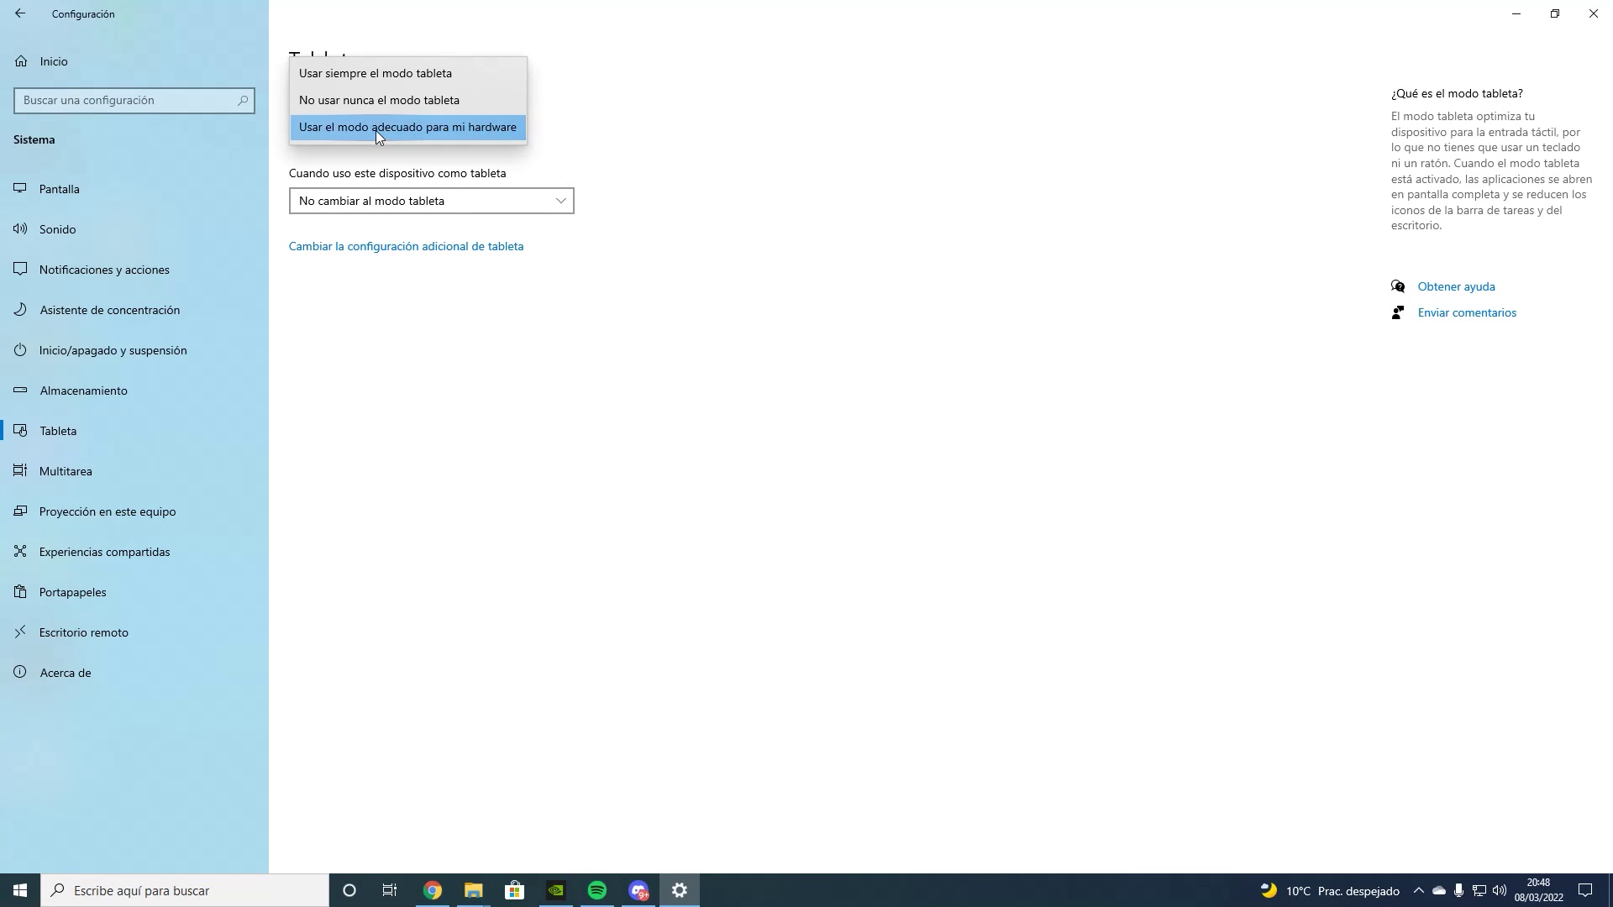
click(346, 99)
- Turn off timeline suggestions in the multitasking settings and sharing across devices in shared experiences
click(65, 471)
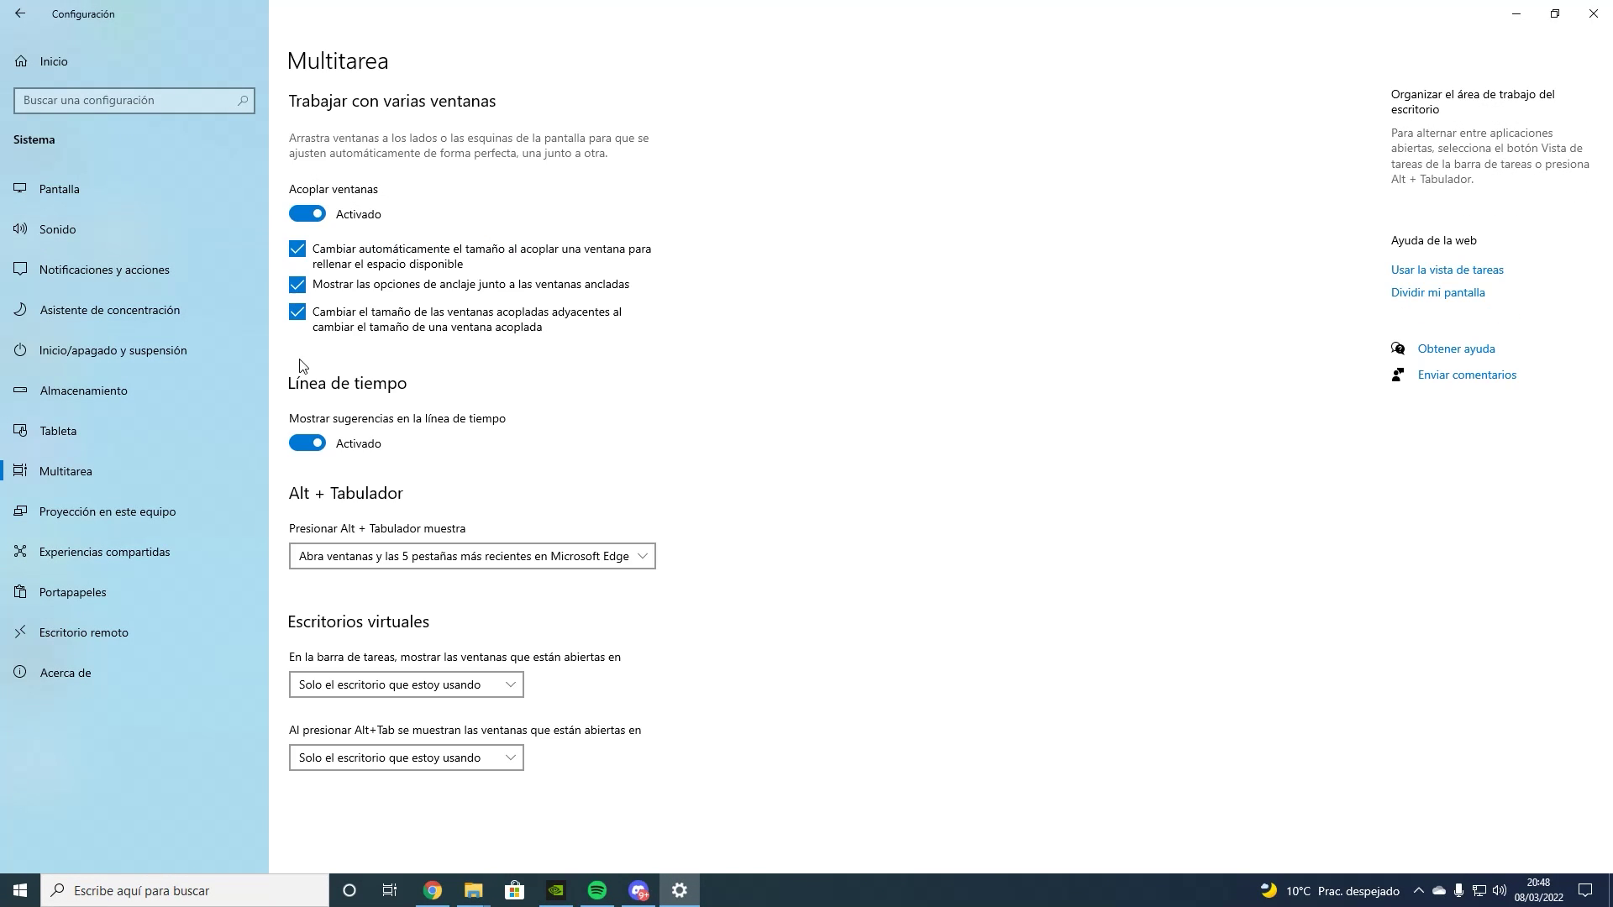
click(310, 446)
click(104, 551)
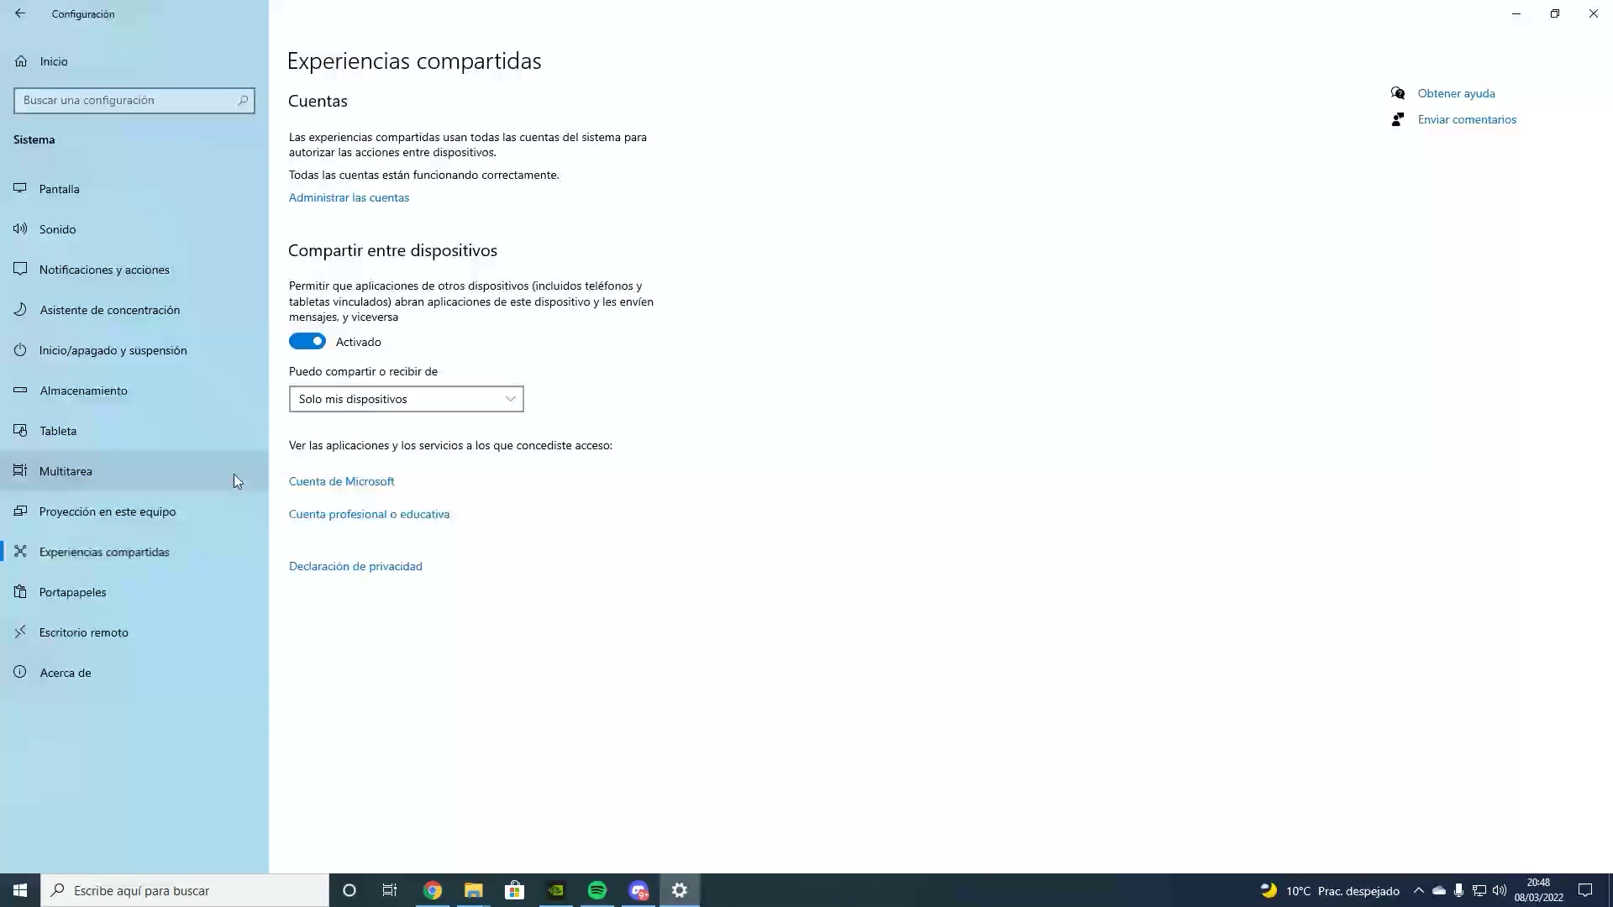
click(307, 342)
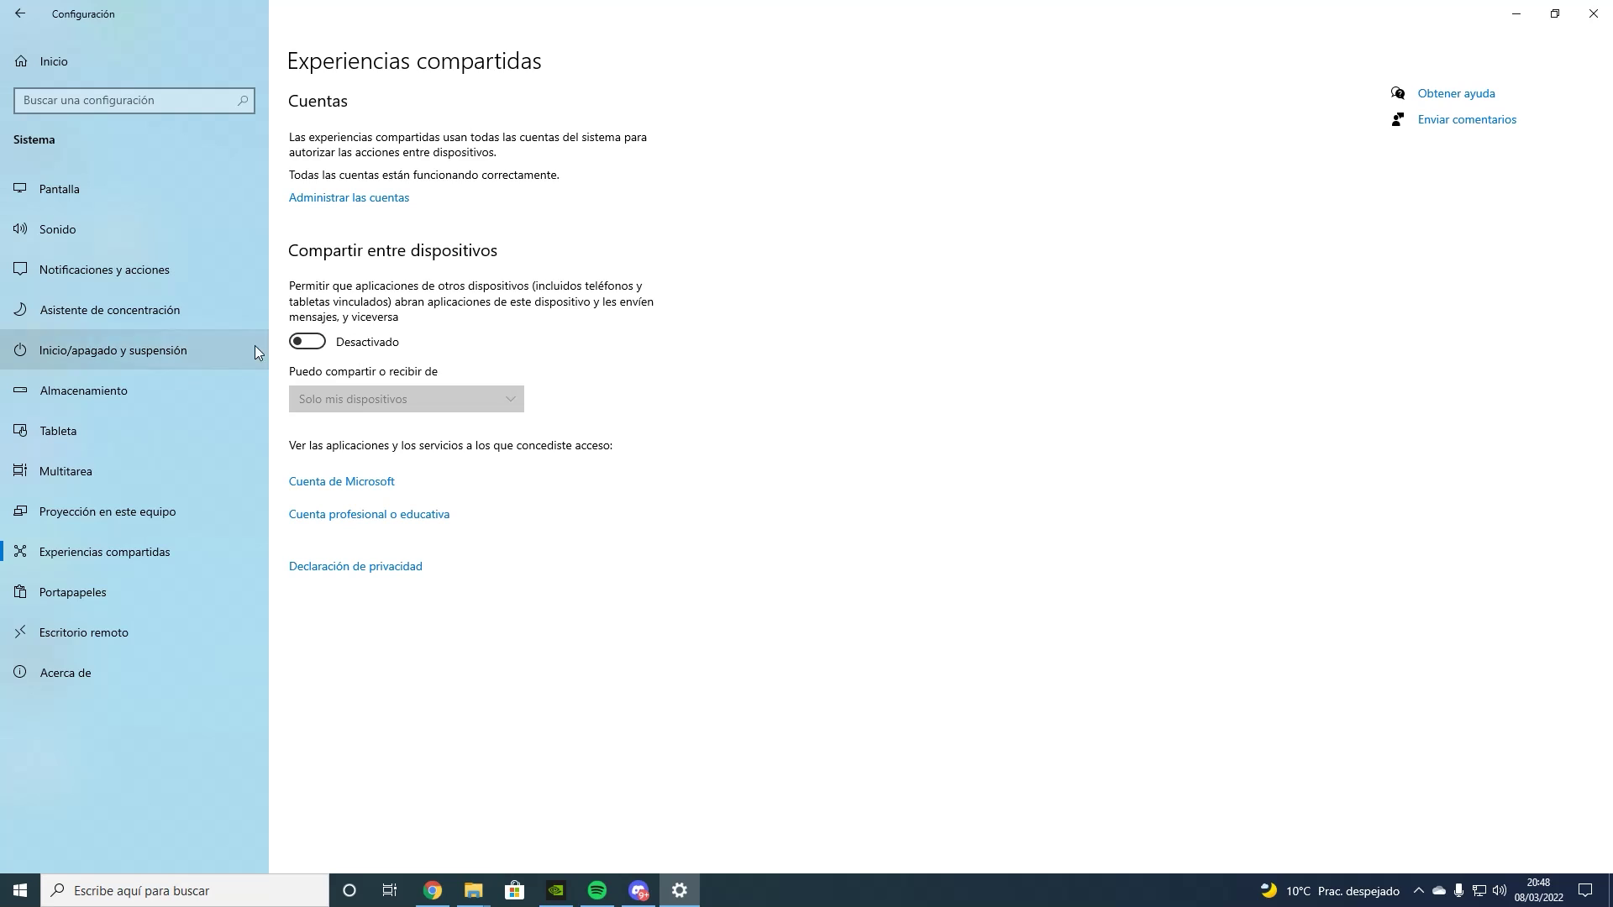
click(168, 592)
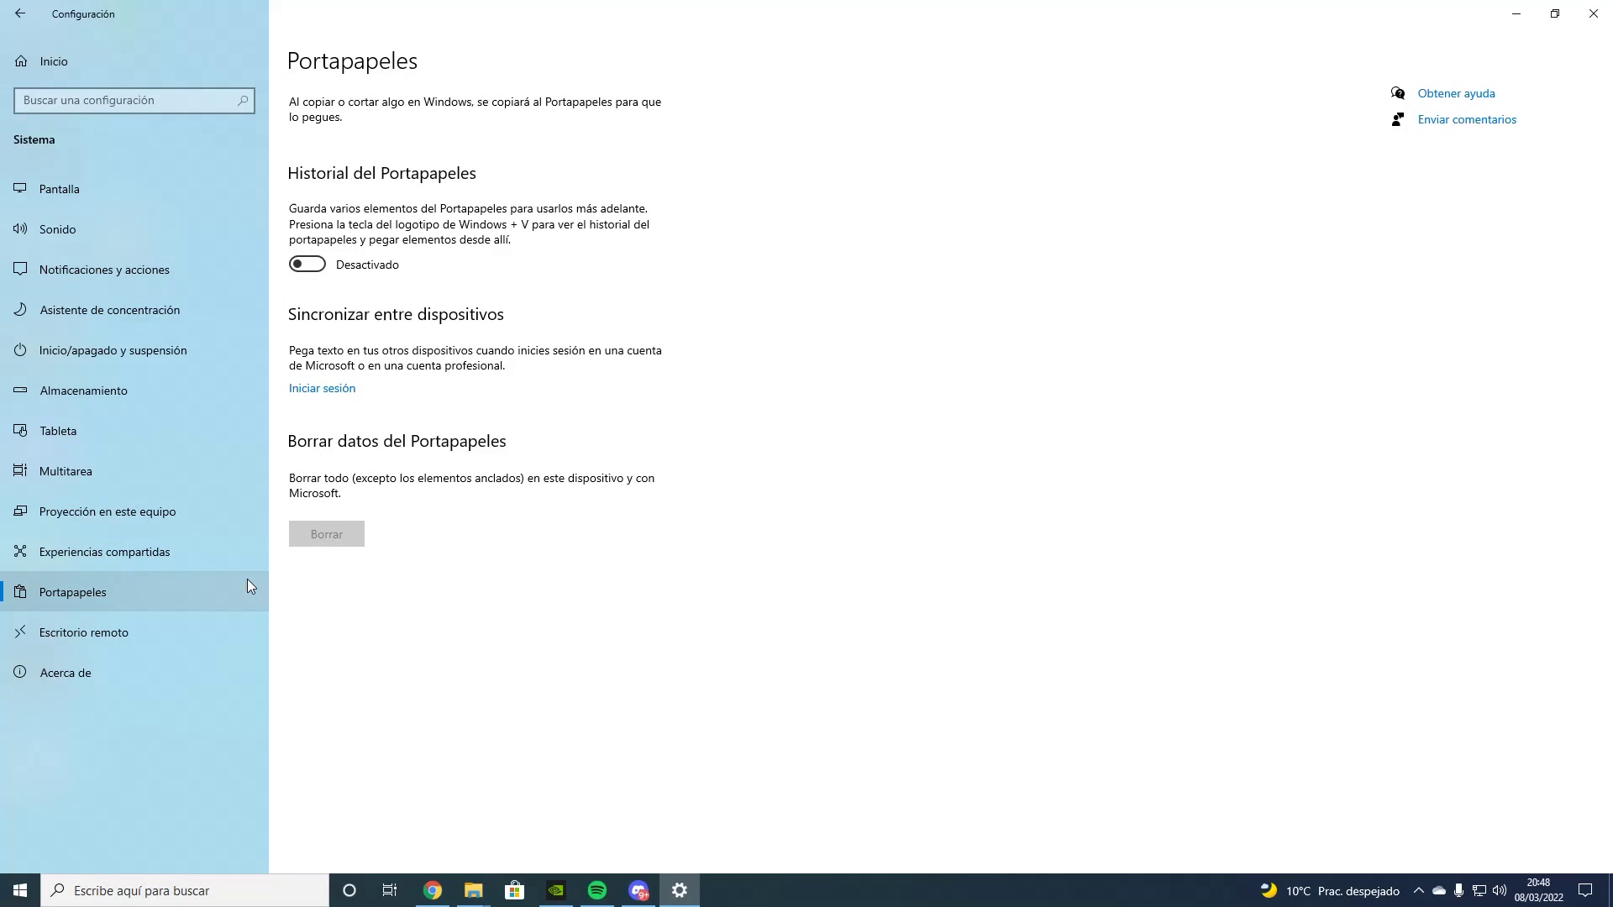
click(98, 636)
click(124, 675)
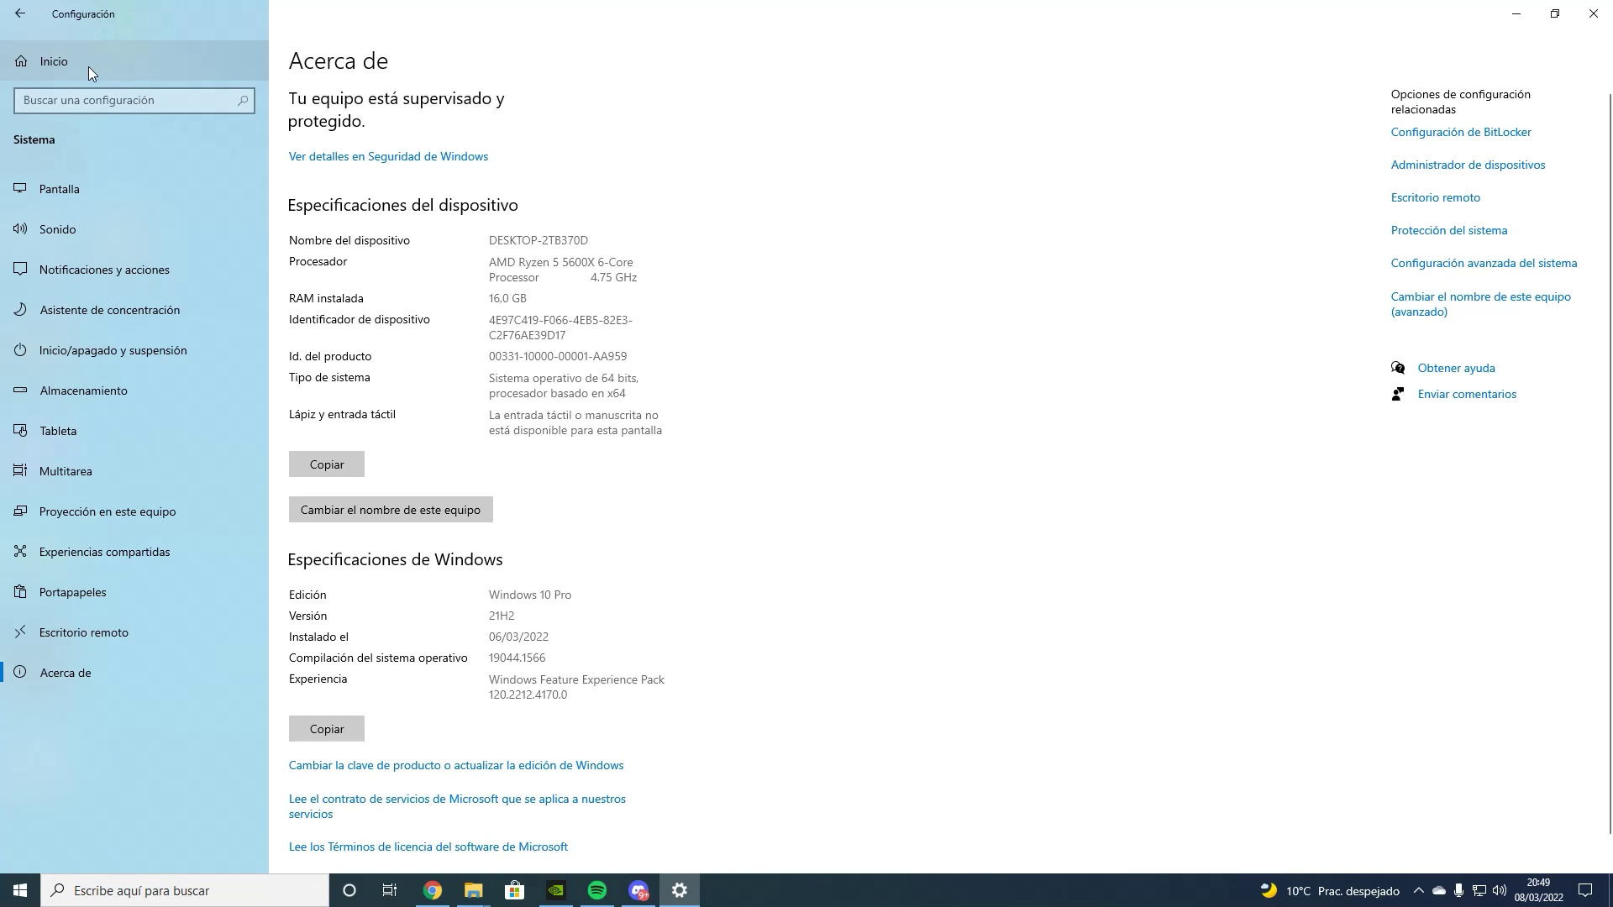
- In the mouse device settings, turn off scrolling inactive windows when hovering over them
click(88, 68)
click(508, 290)
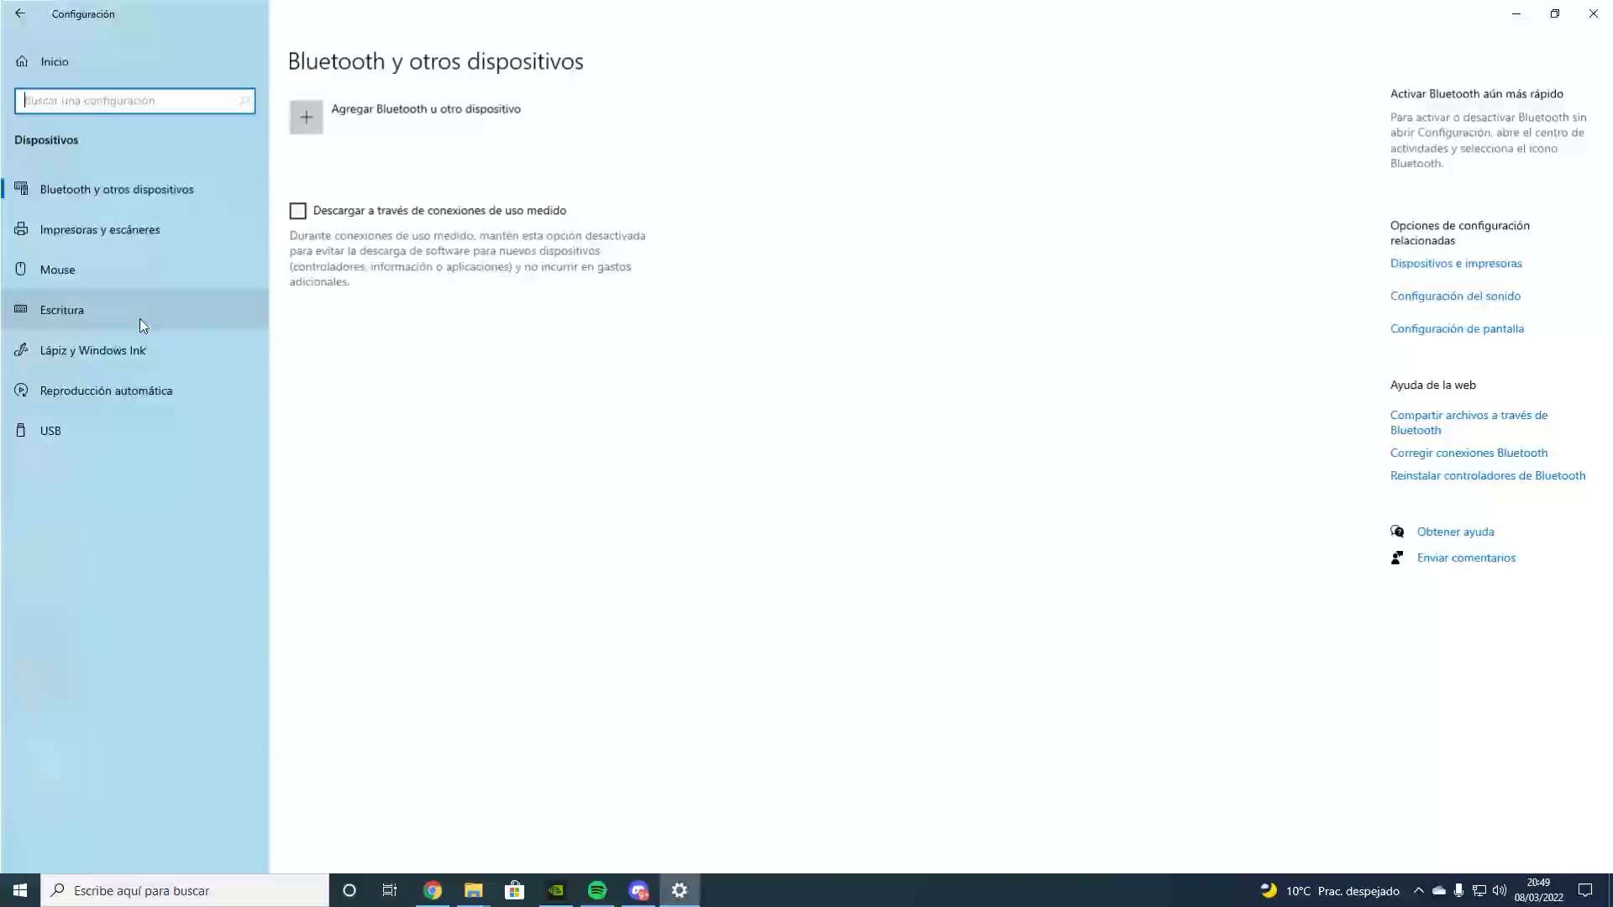
click(85, 281)
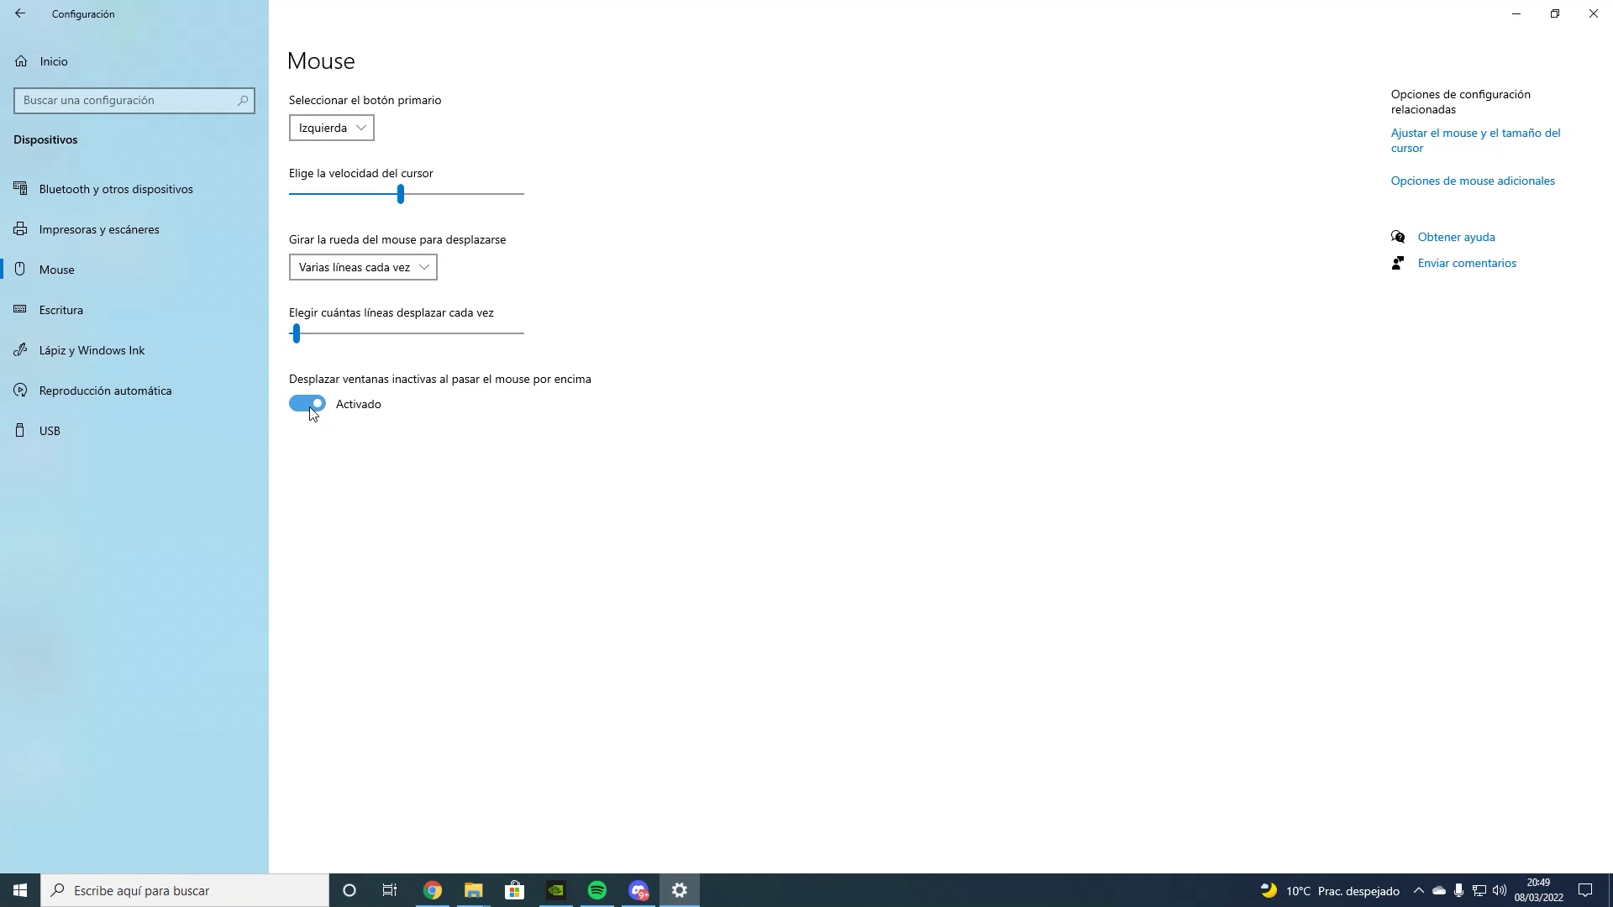
click(309, 405)
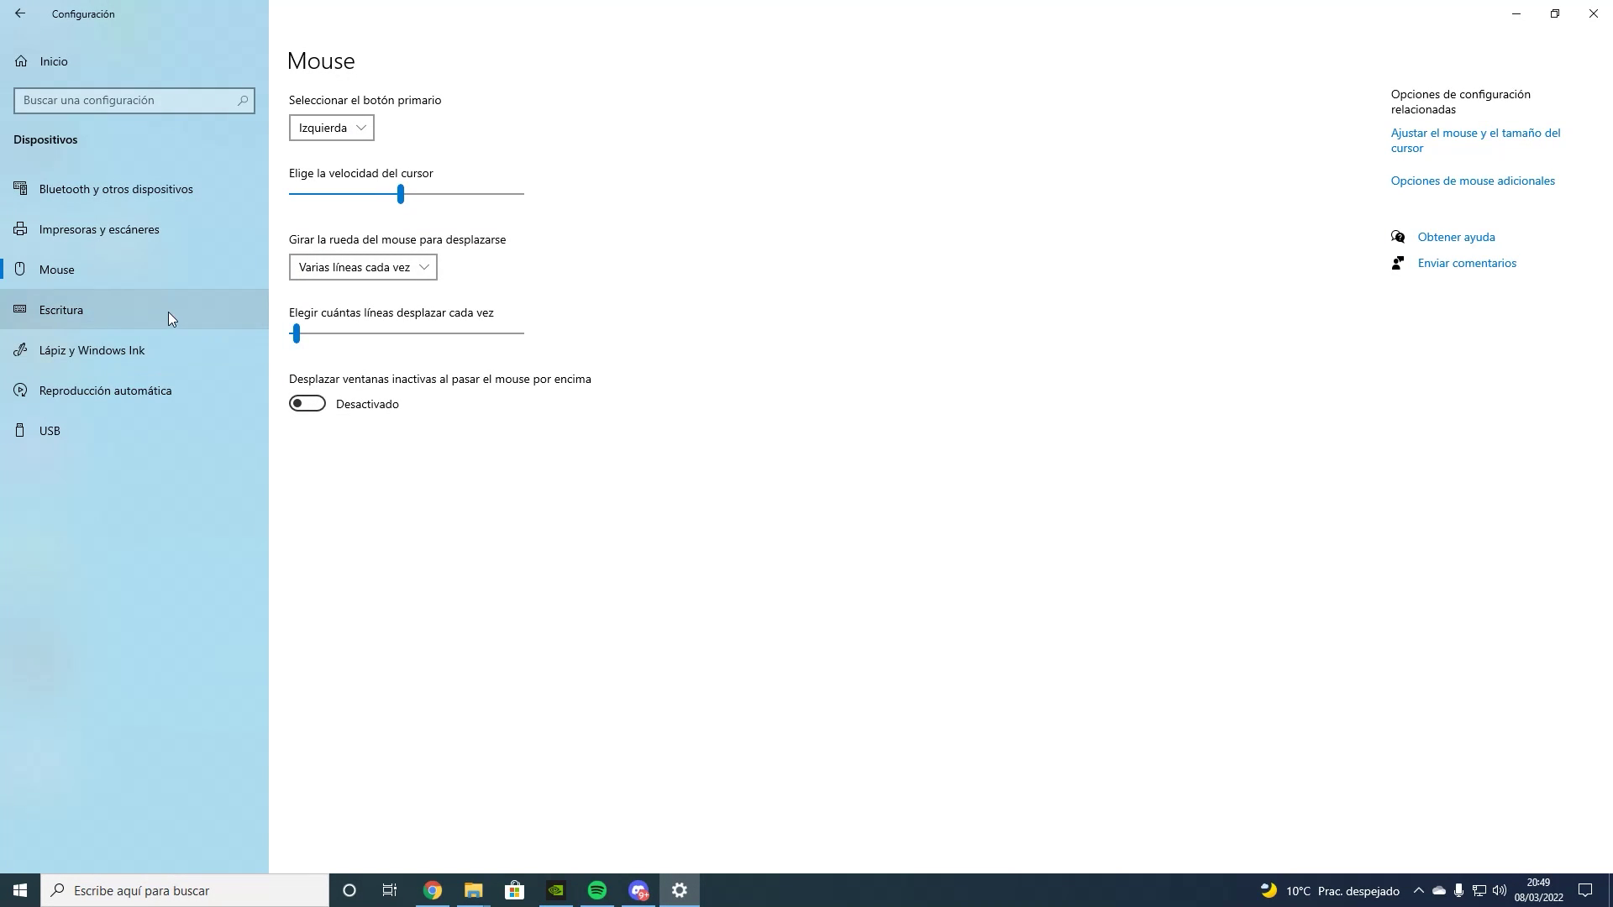
- Turn off both spelling options and all three typing options for text suggestions, added spaces and double-space periods
click(101, 320)
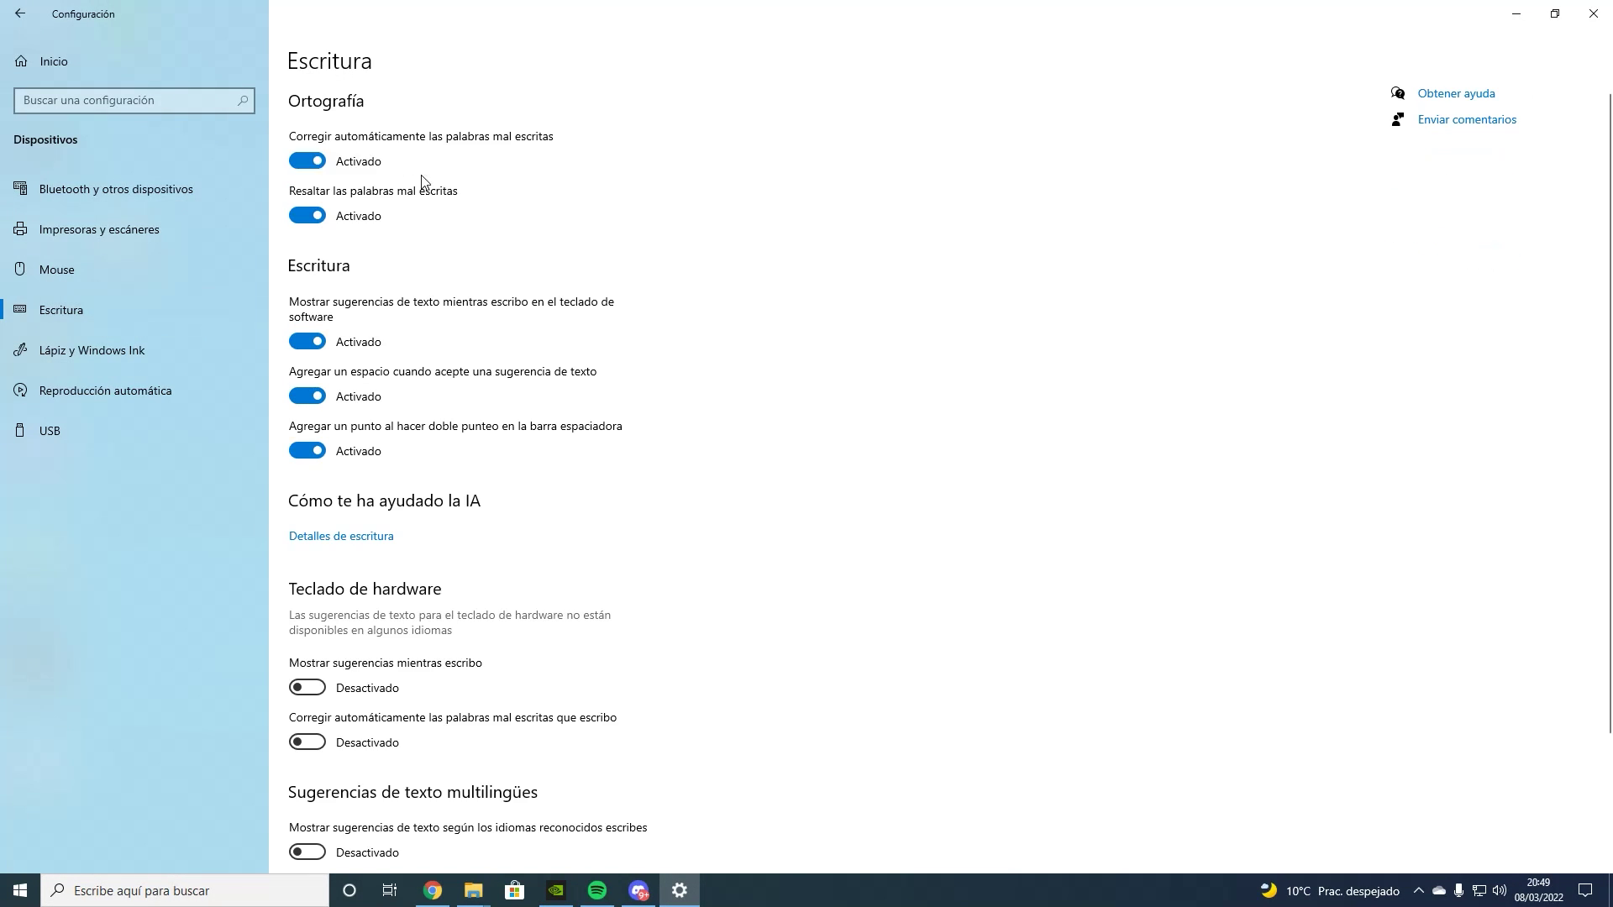
click(303, 162)
click(307, 216)
click(307, 341)
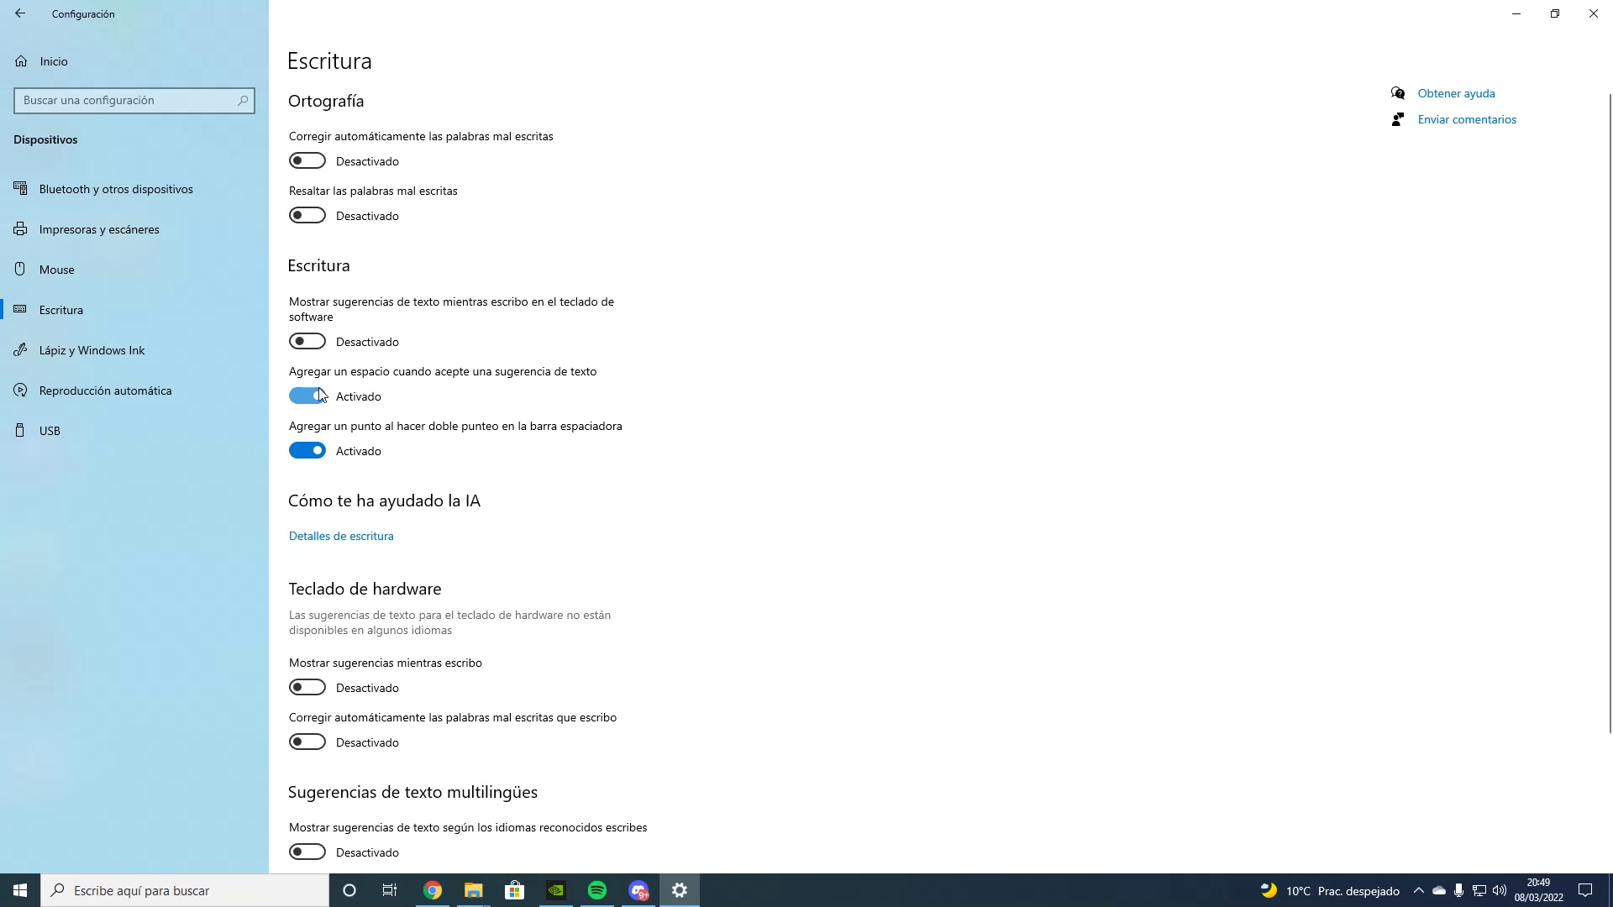
click(307, 396)
click(315, 450)
- In the personalization settings, change the desktop background to a solid black colour
click(54, 61)
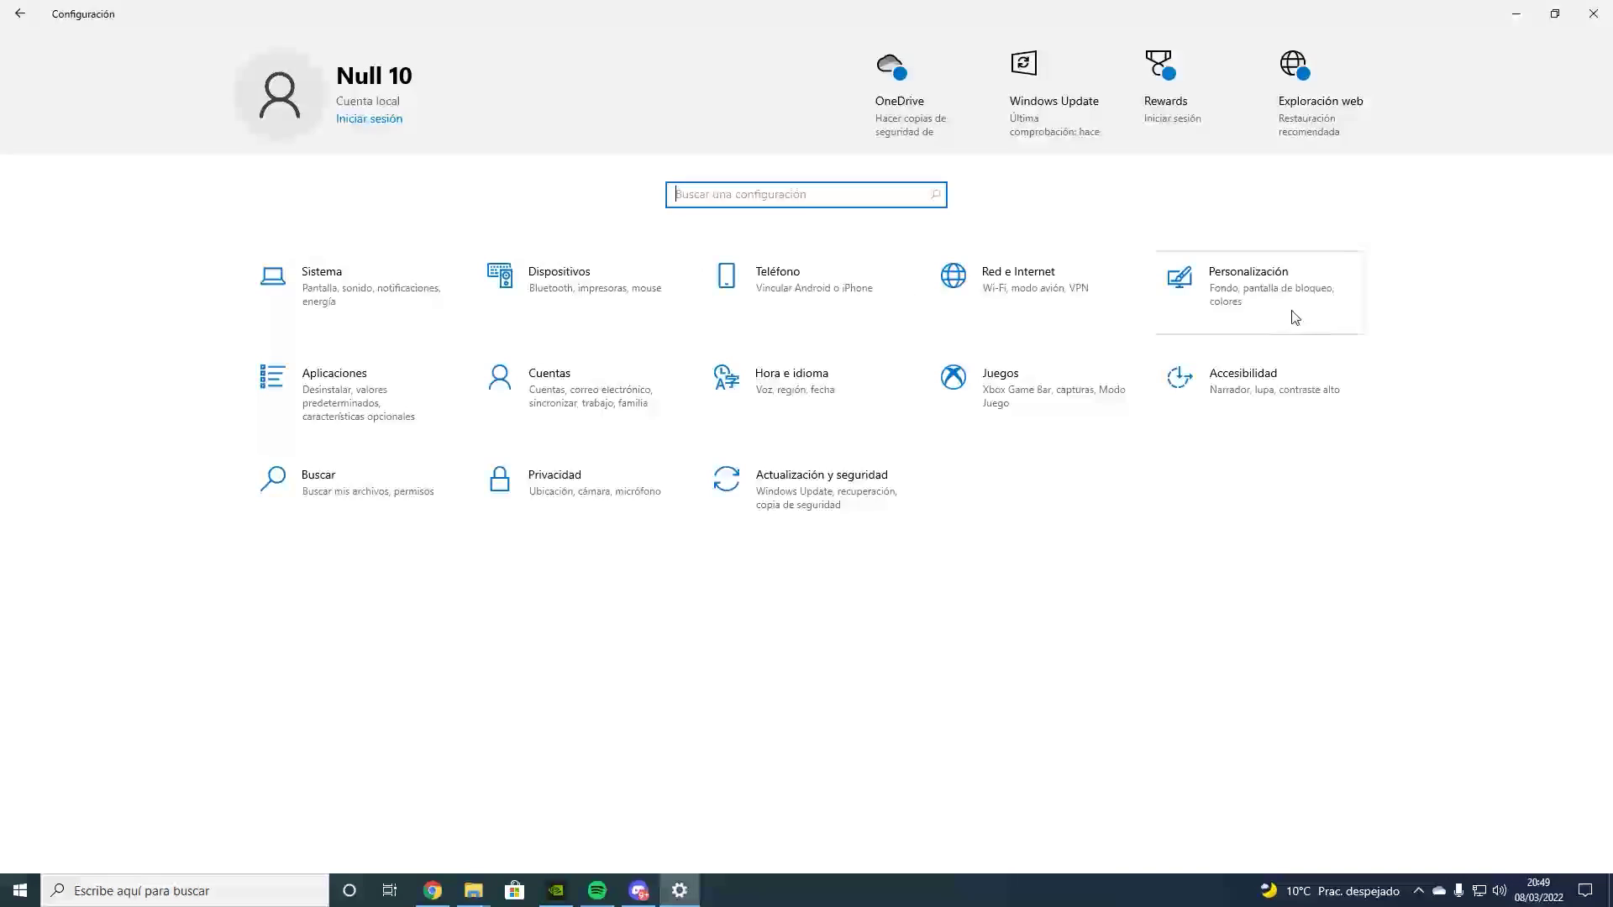
click(1257, 302)
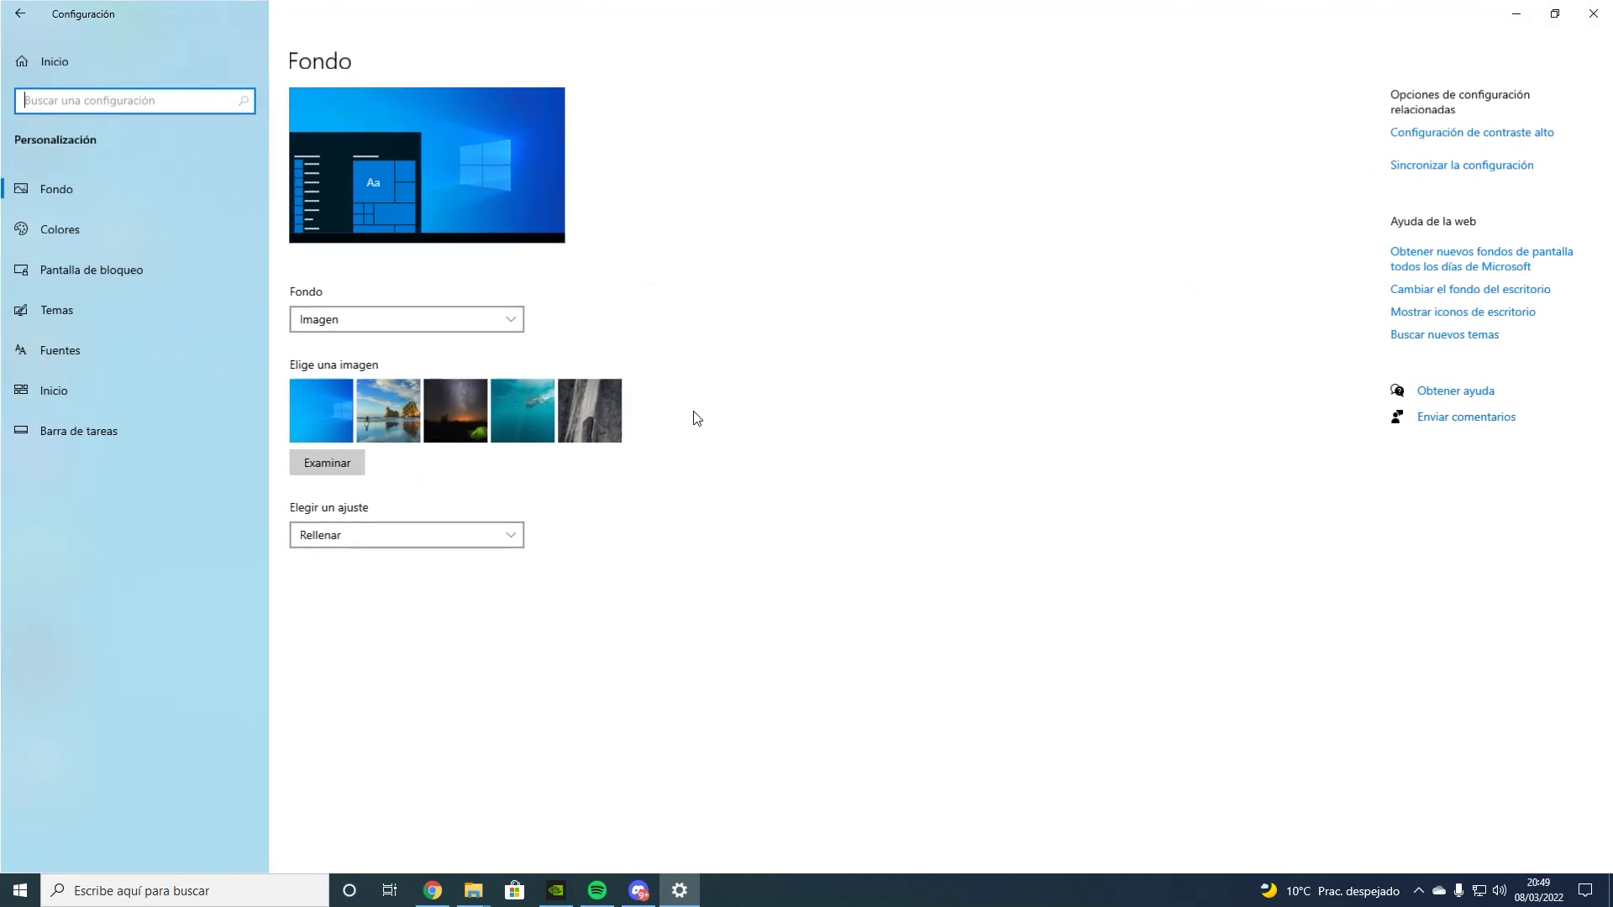
click(457, 322)
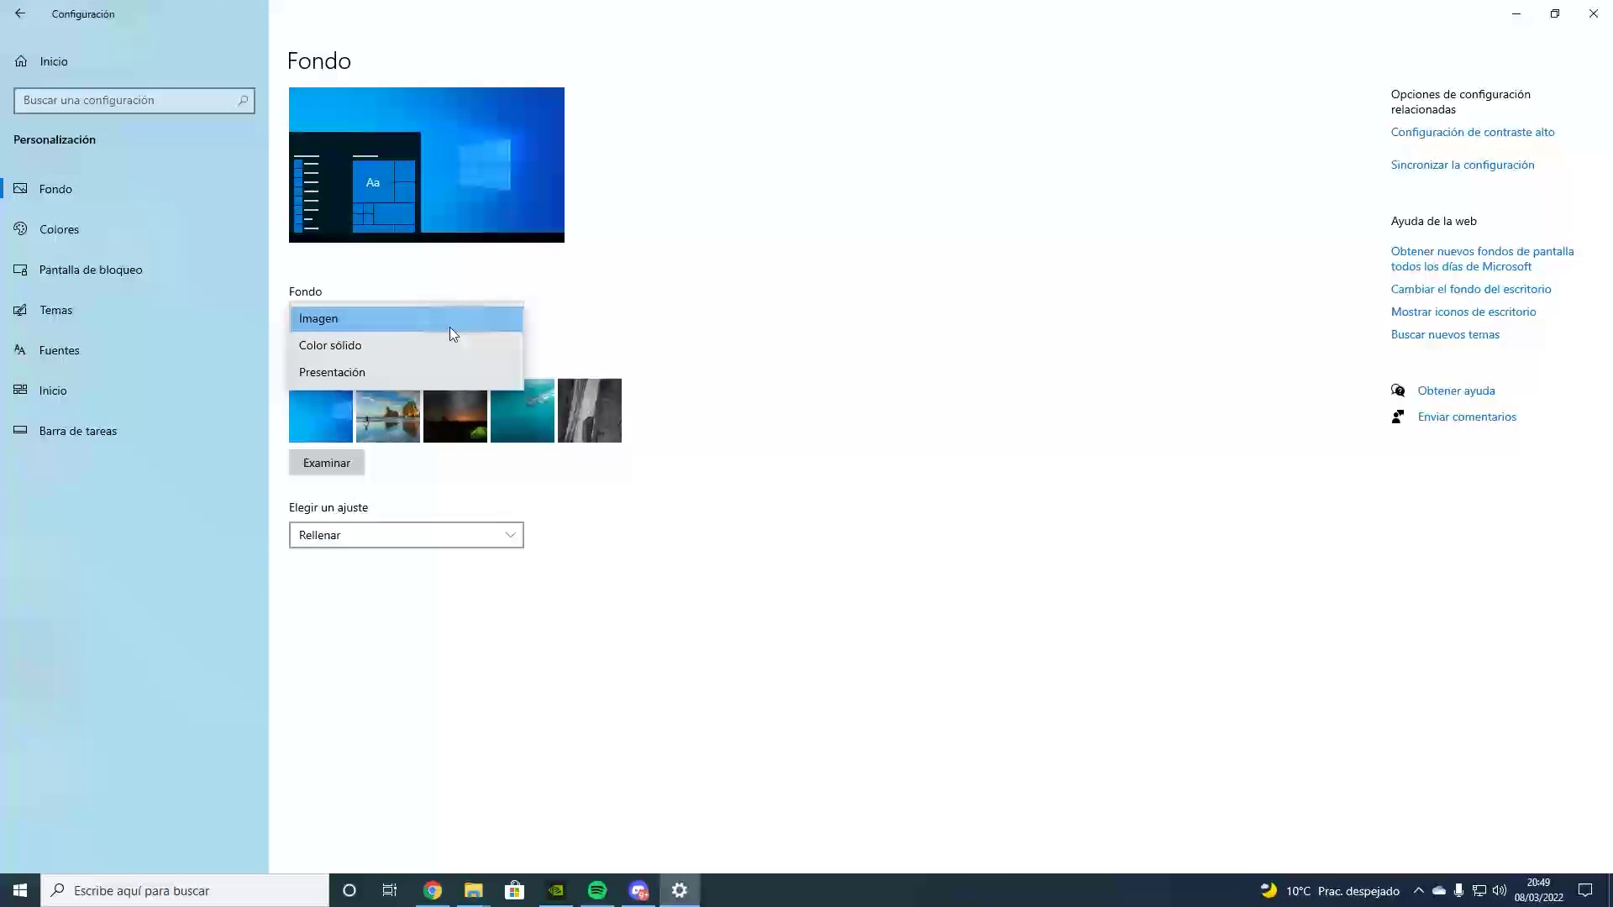
click(443, 343)
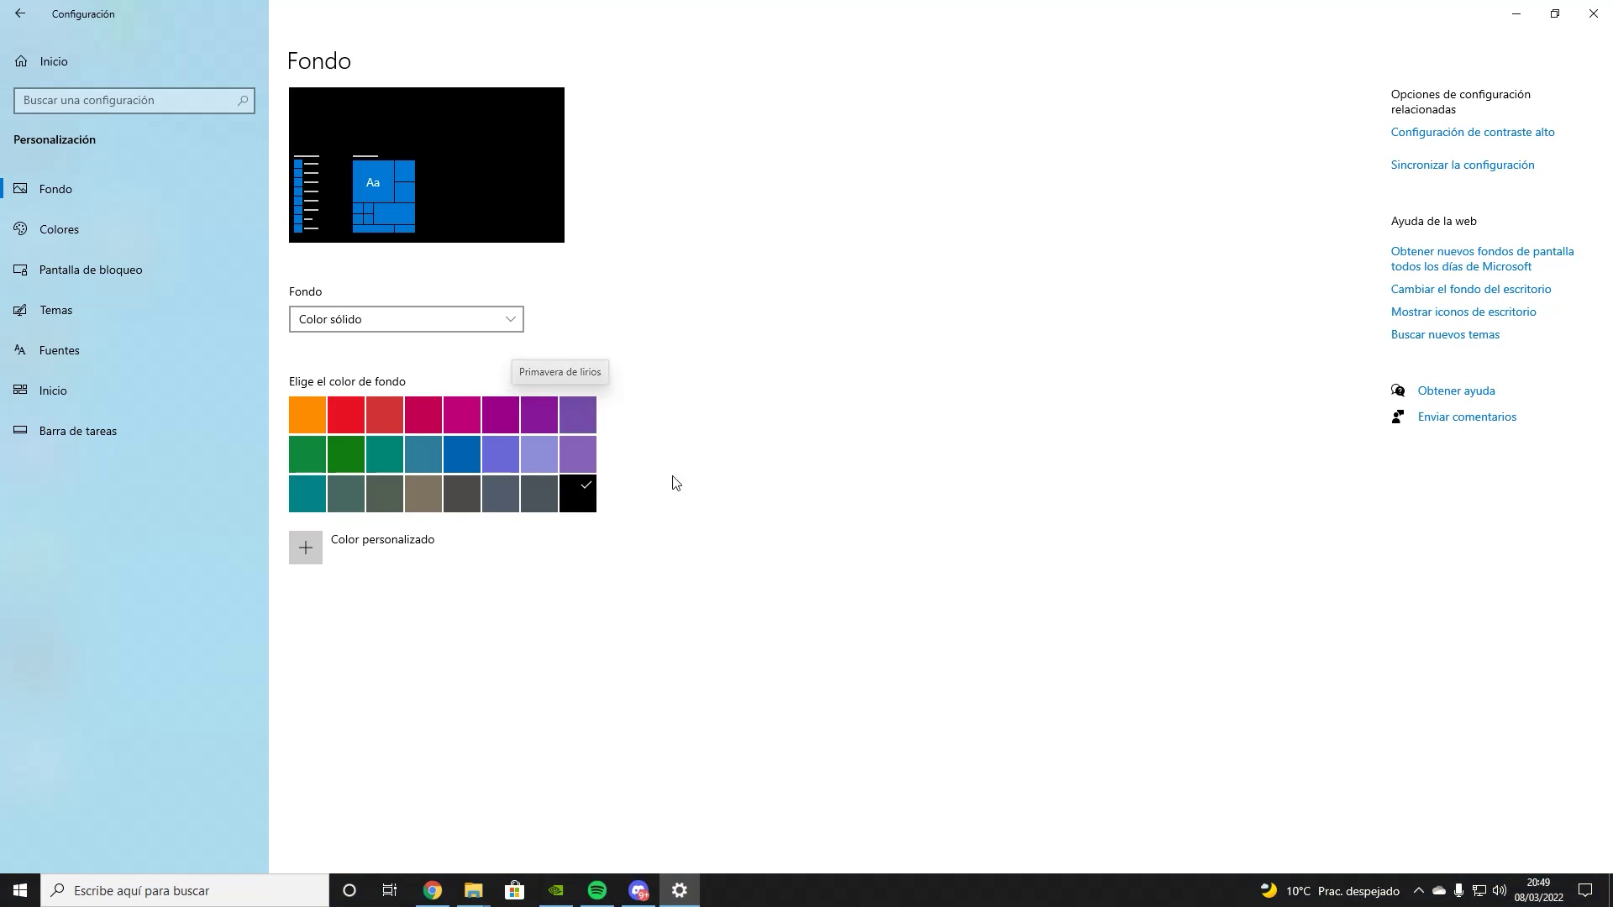
click(407, 318)
click(395, 313)
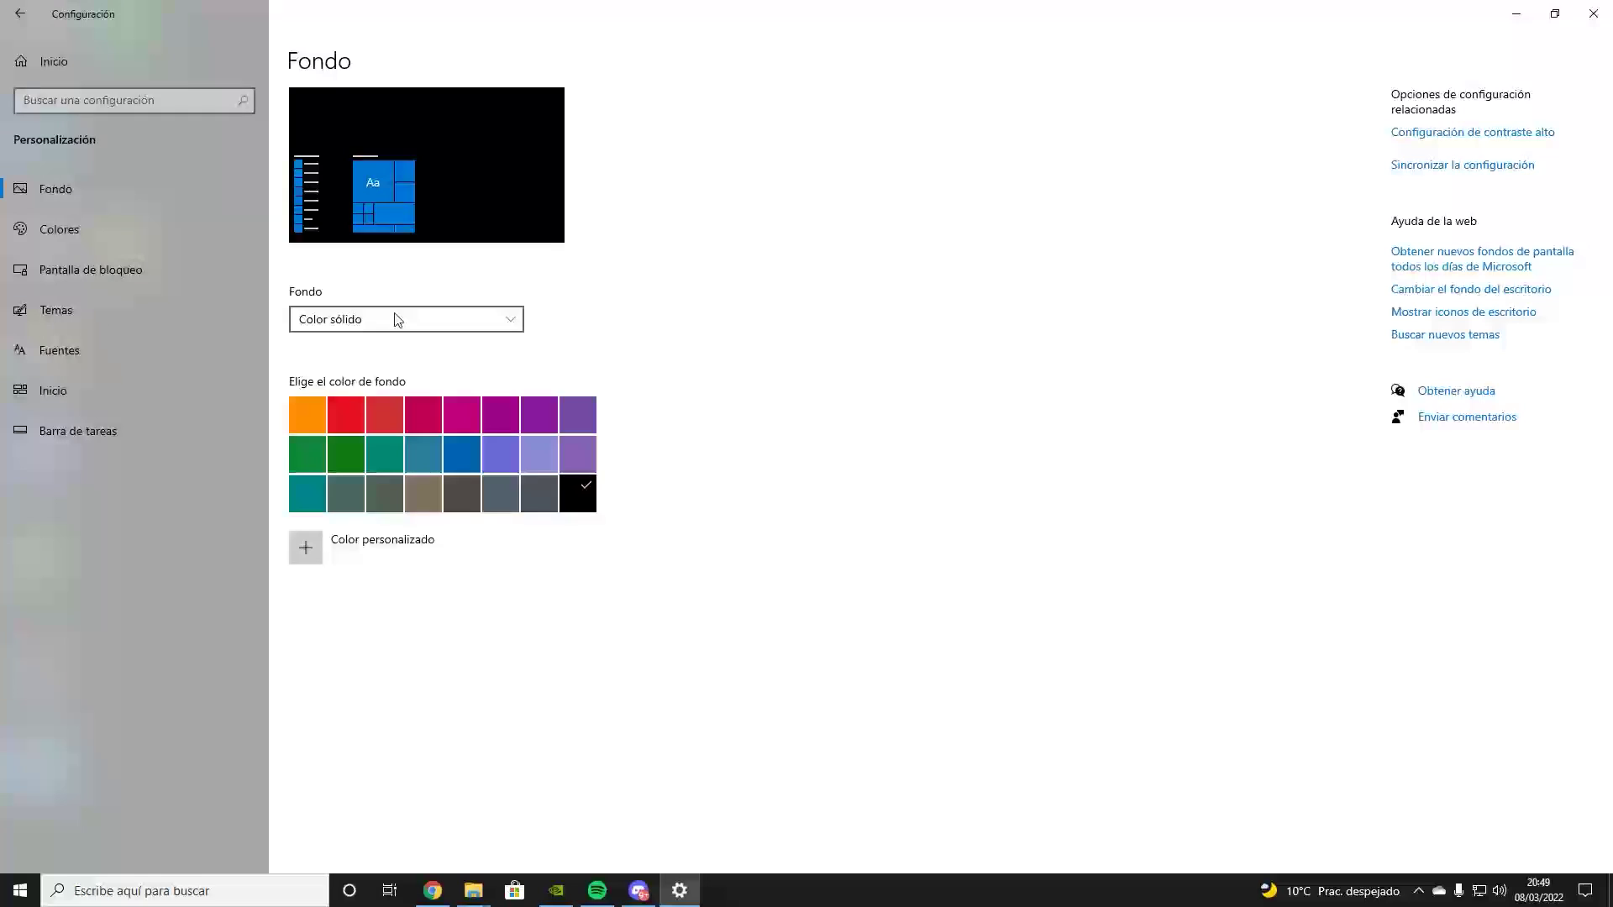
- Set the lock screen background to Imagen, and turn off its fun facts and its picture on the sign-in screen
click(105, 229)
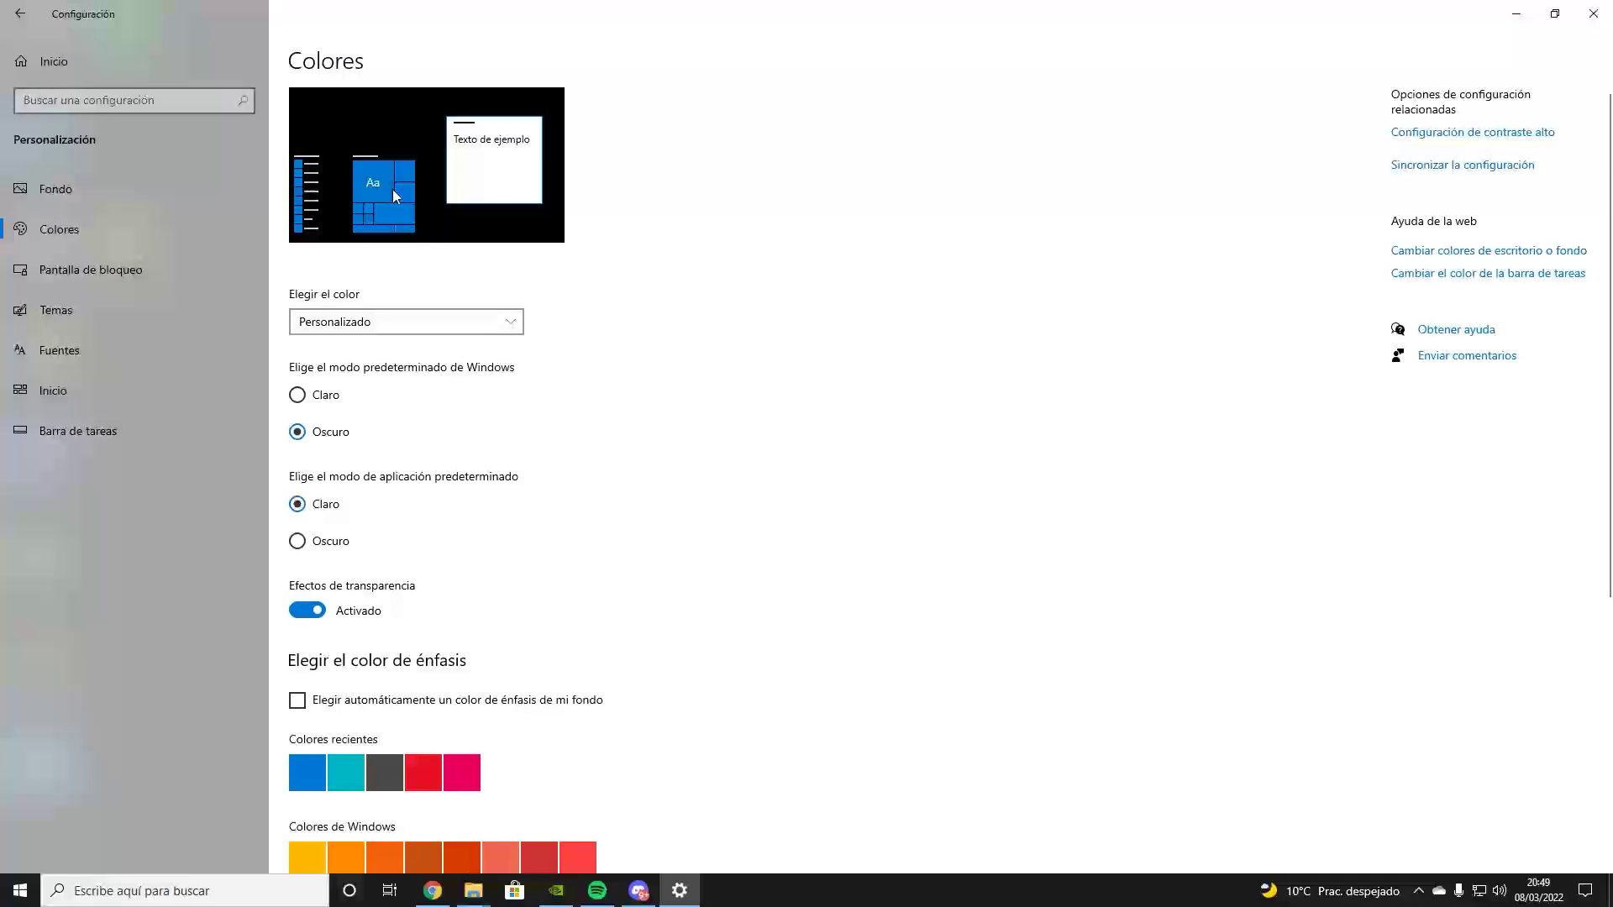
click(154, 271)
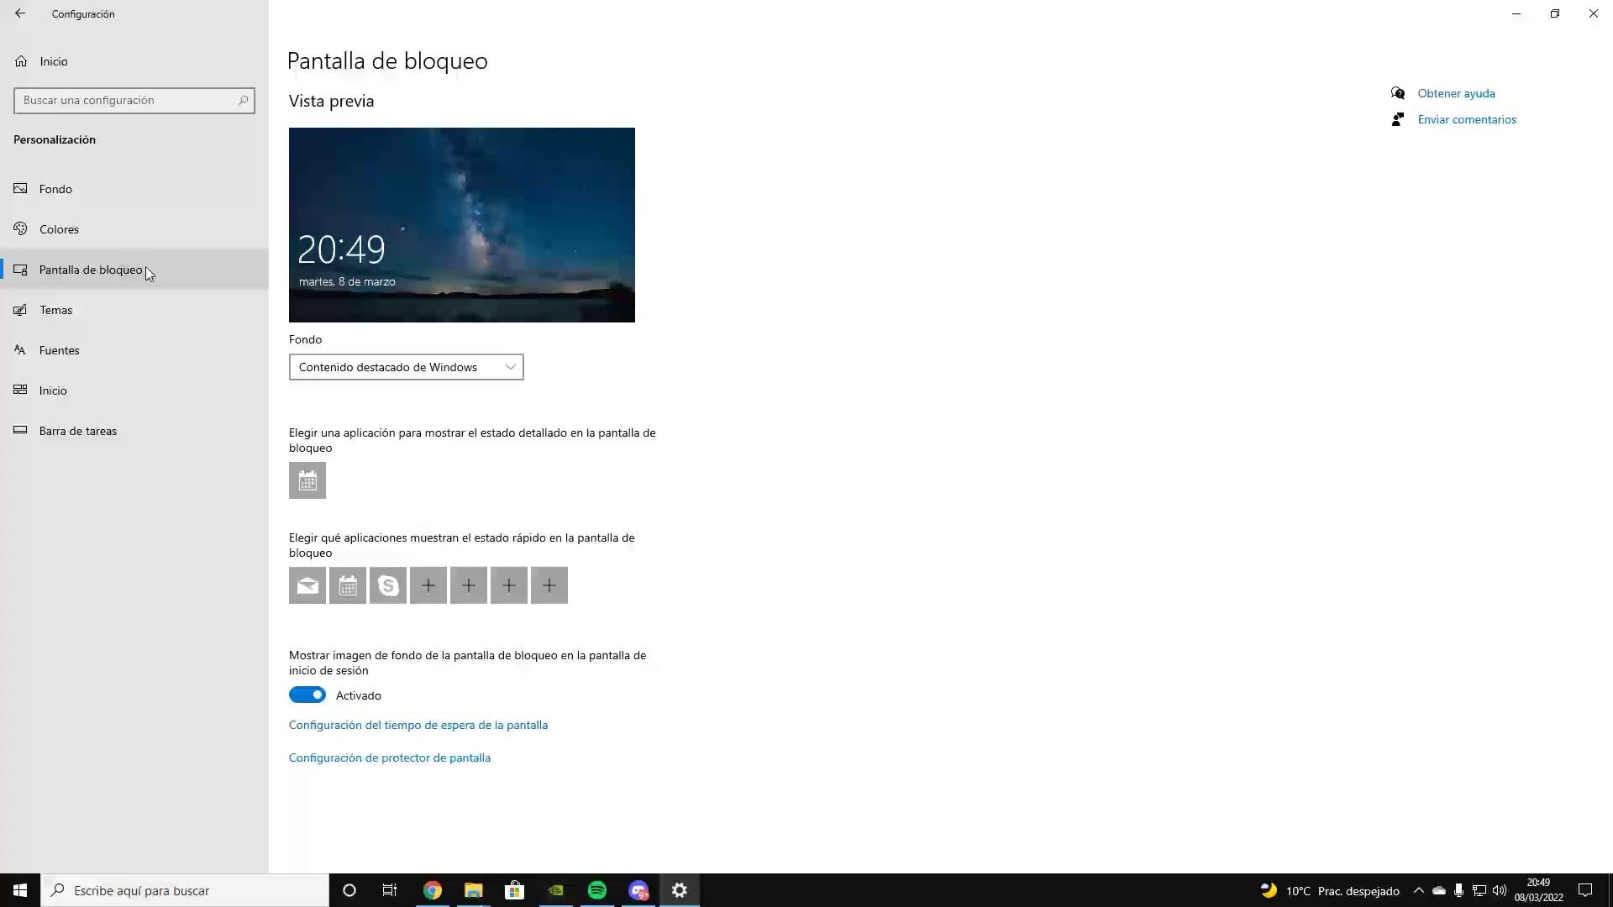
click(404, 368)
click(356, 392)
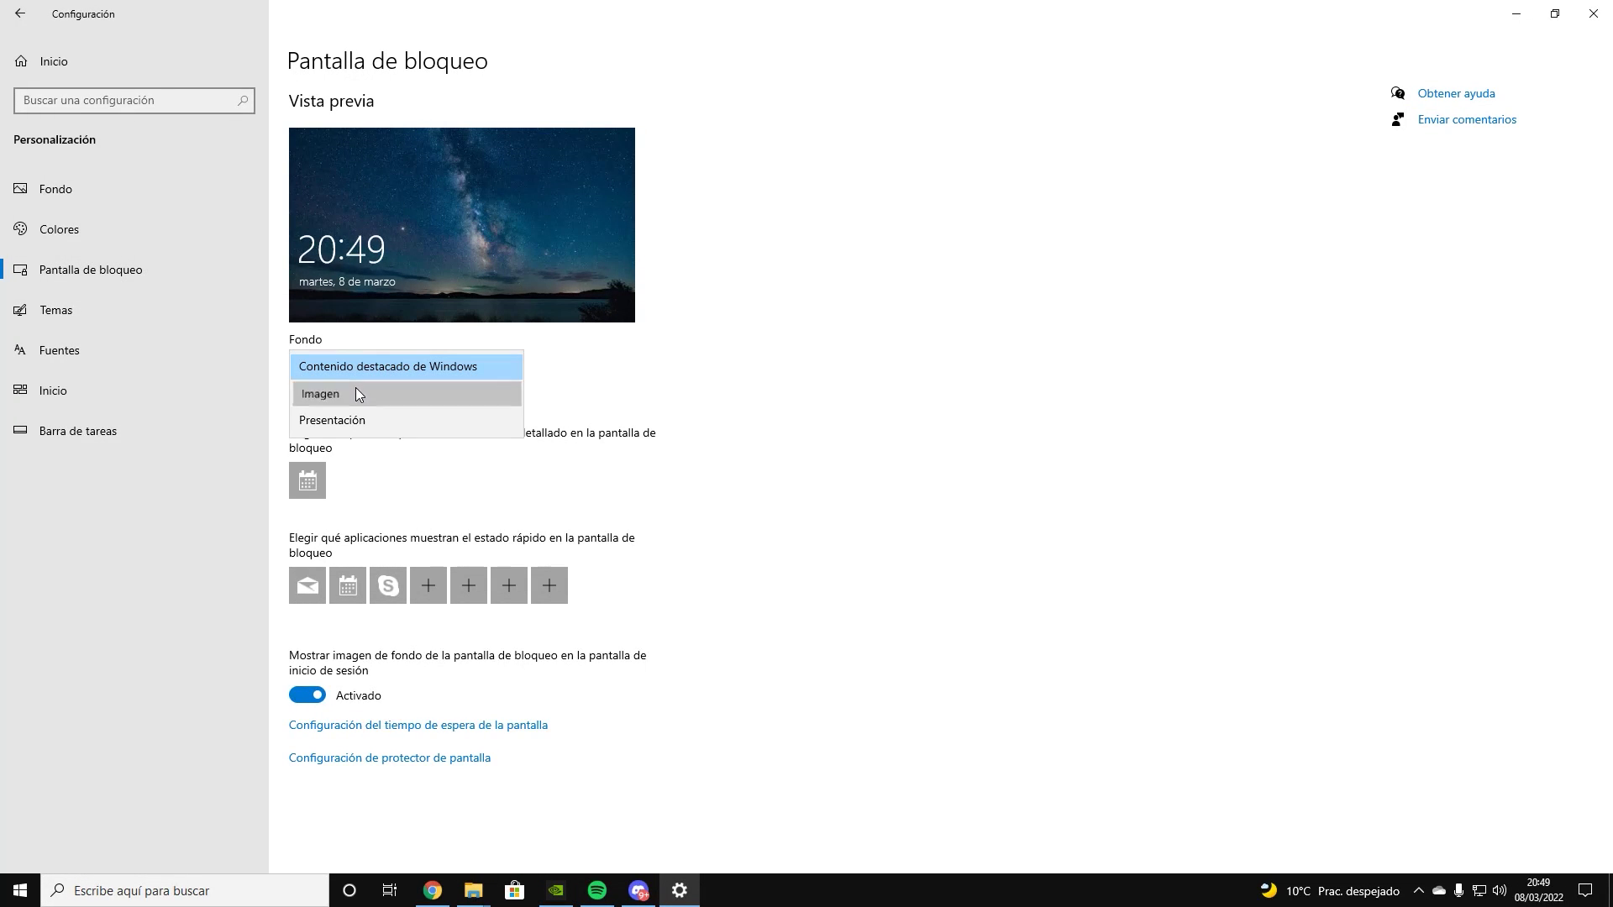
scroll(382, 567, down, 2)
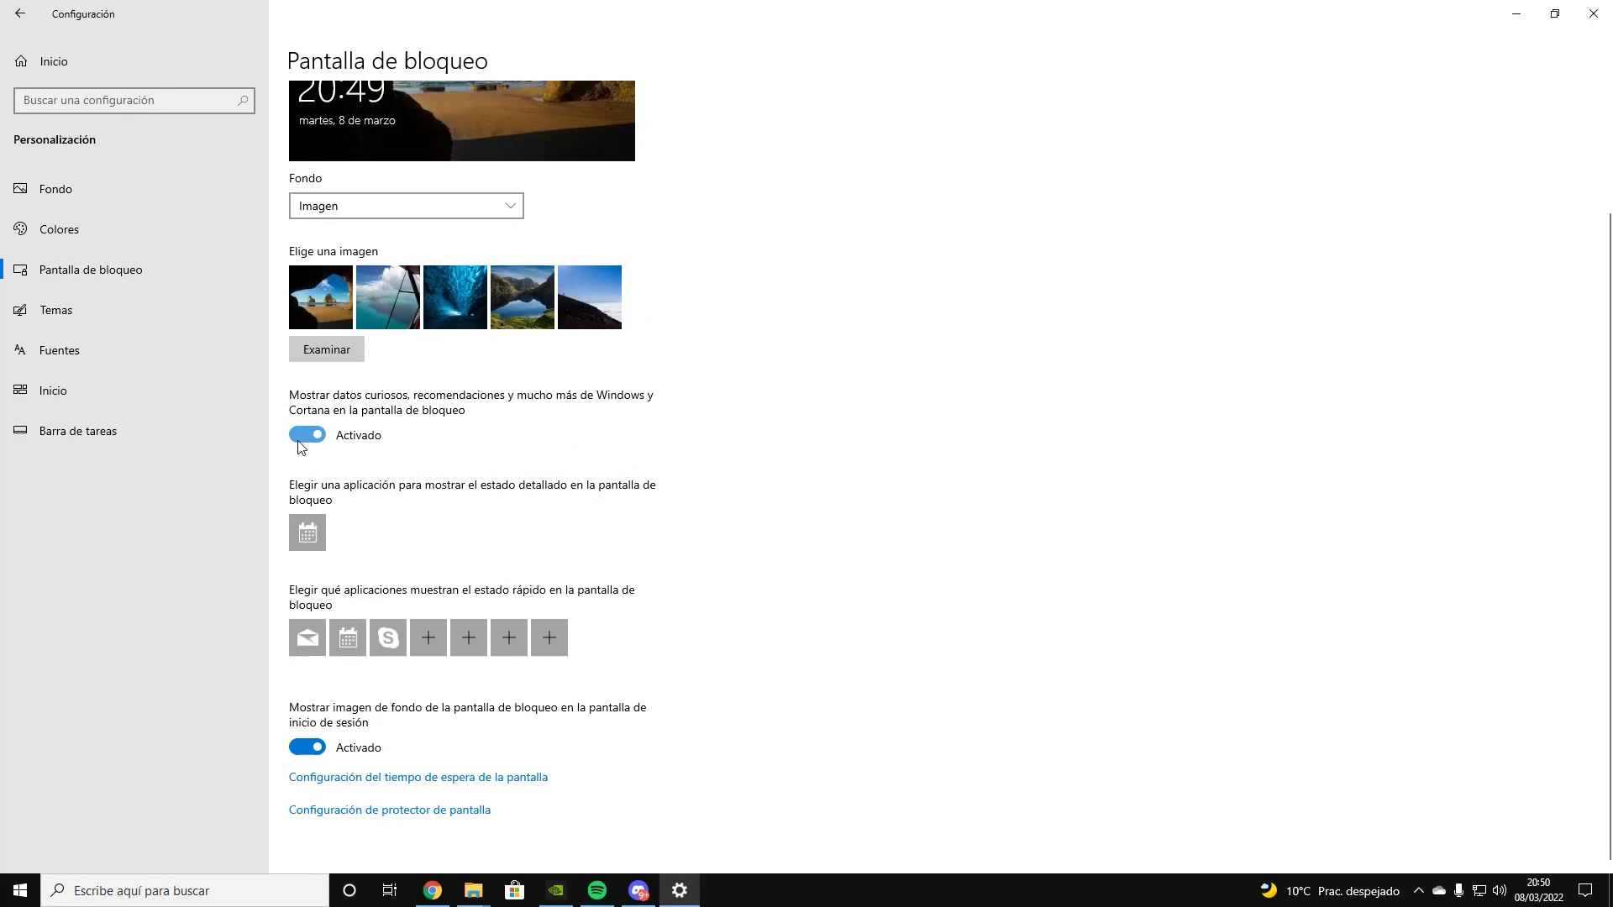
click(308, 434)
click(307, 747)
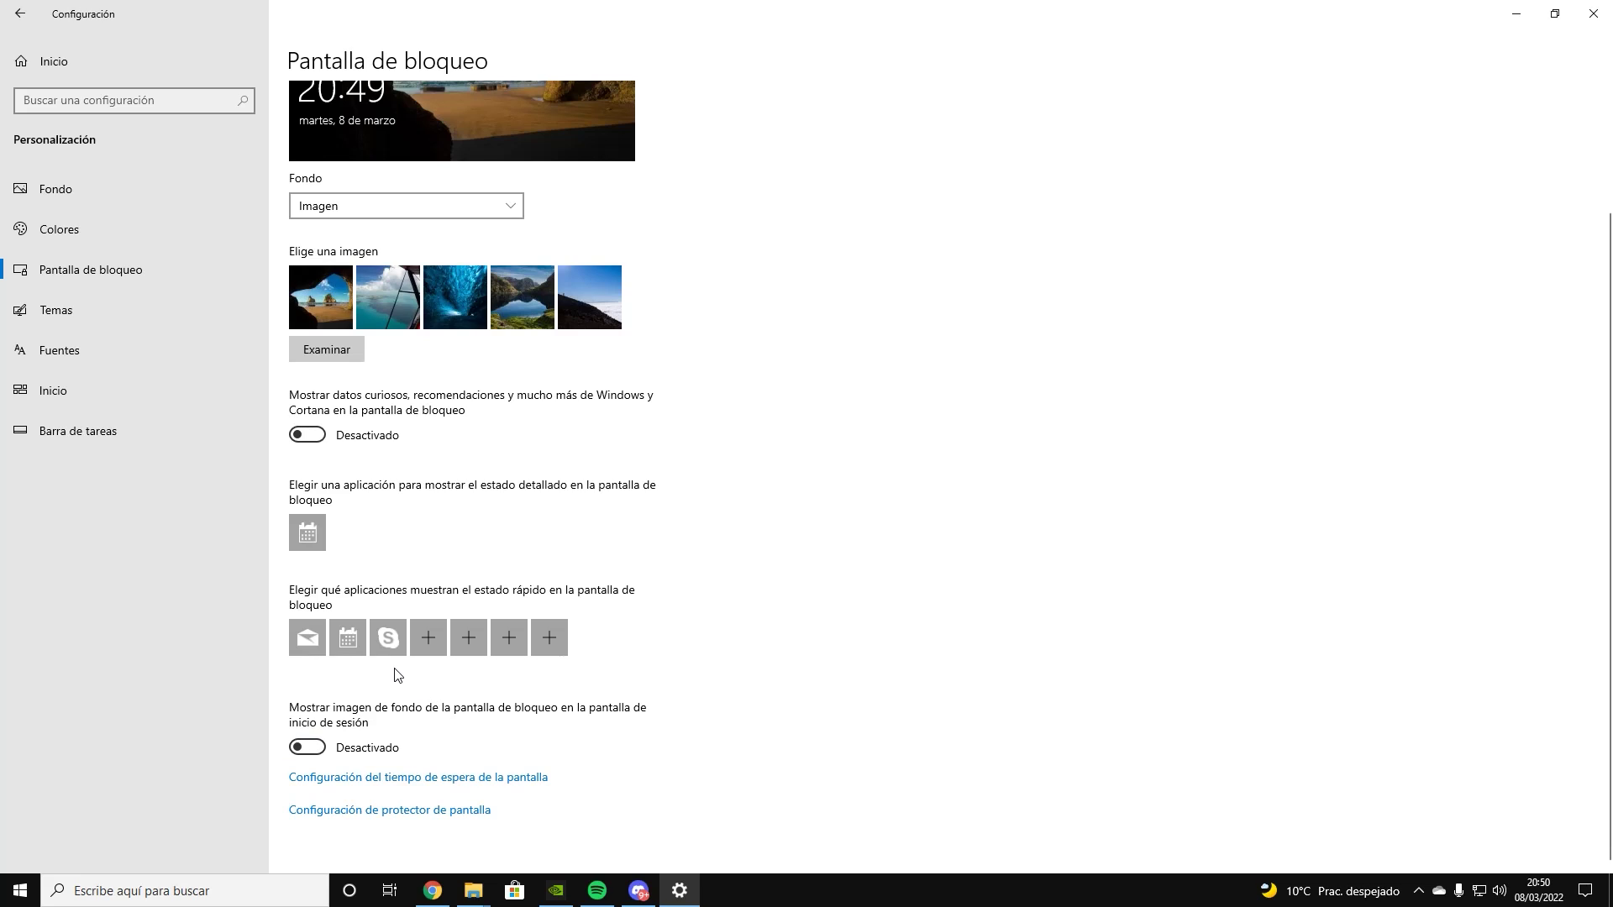
- Create a new bitmap image on the desktop and name it dwa
key(super+d)
right_click(277, 527)
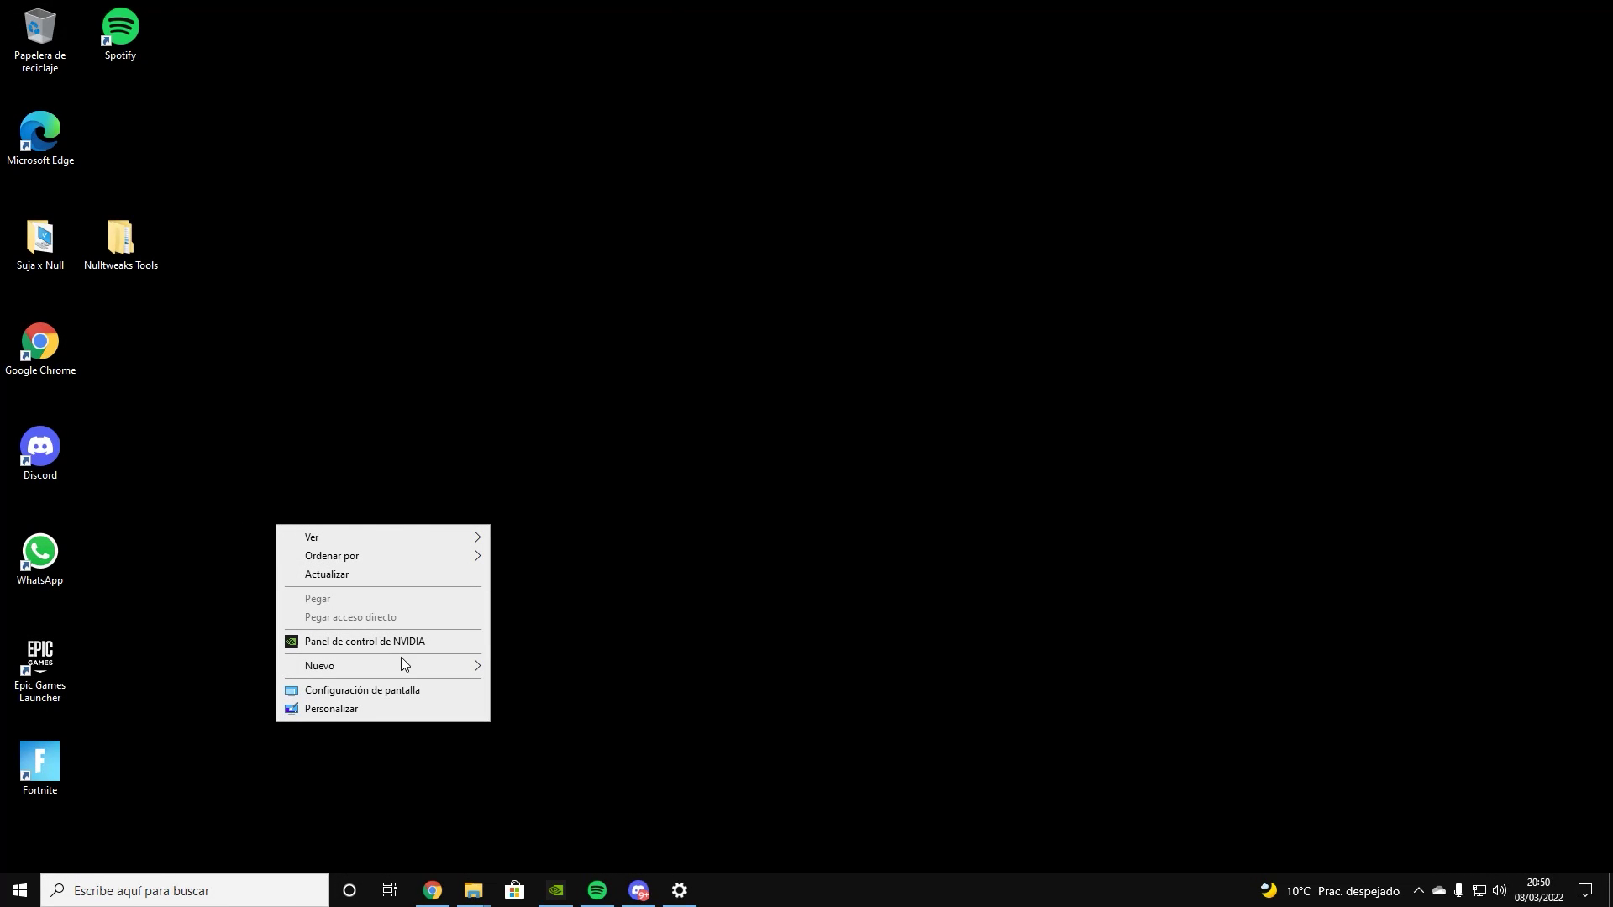
mouse_move(401, 664)
click(554, 711)
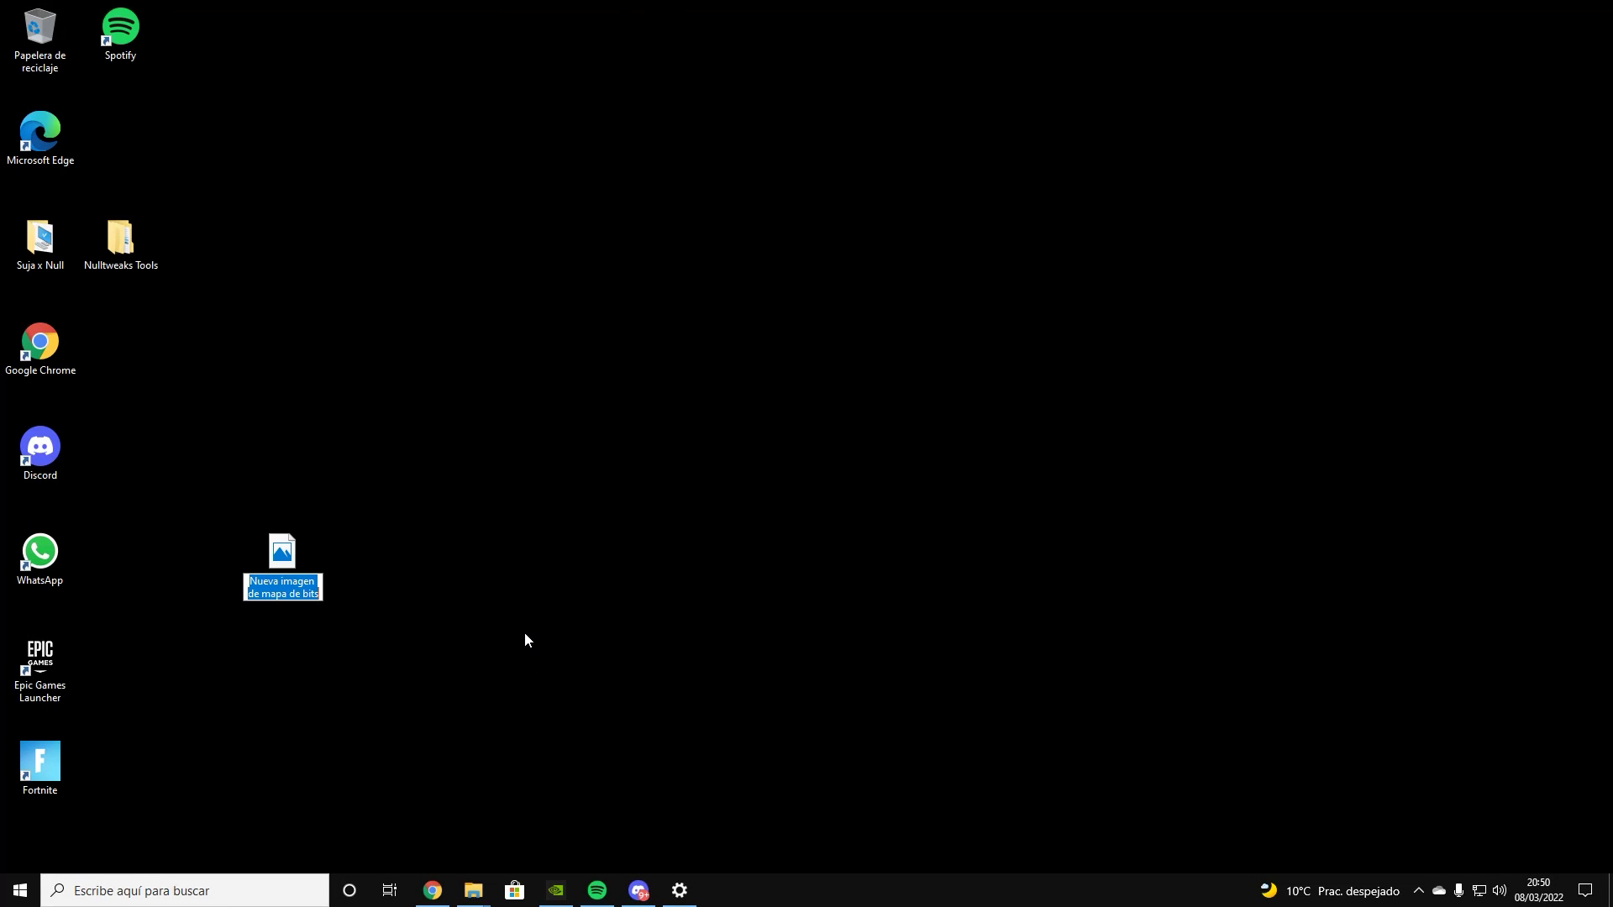
text(dwa)
key(Return)
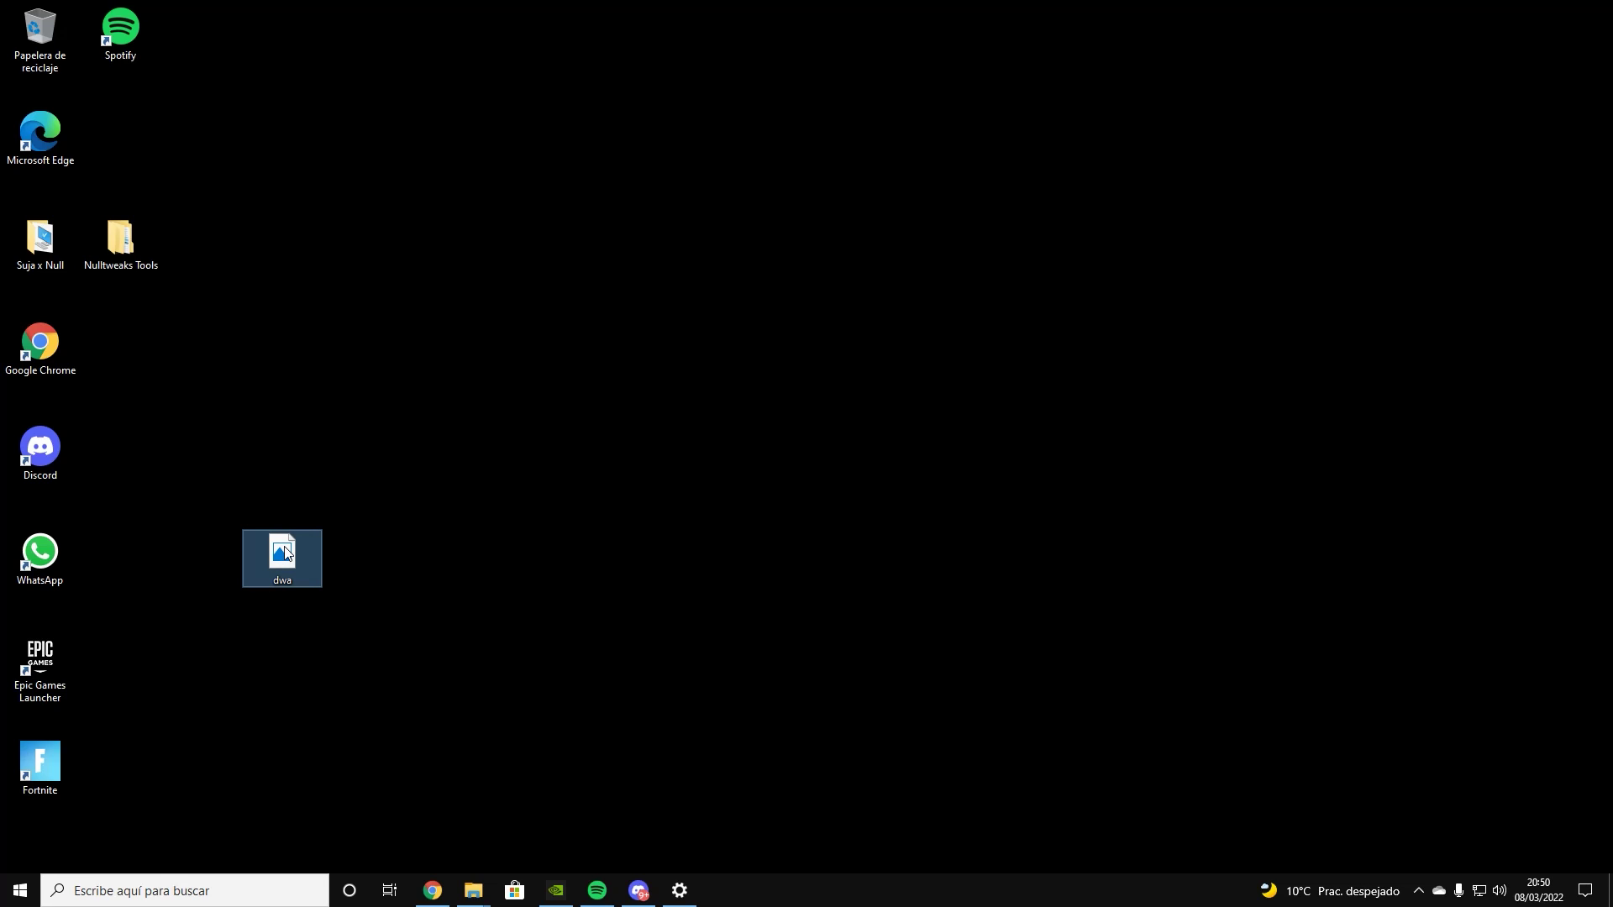
- Edit the dwa image in Paint, filling the whole canvas with black, and save it
right_click(286, 552)
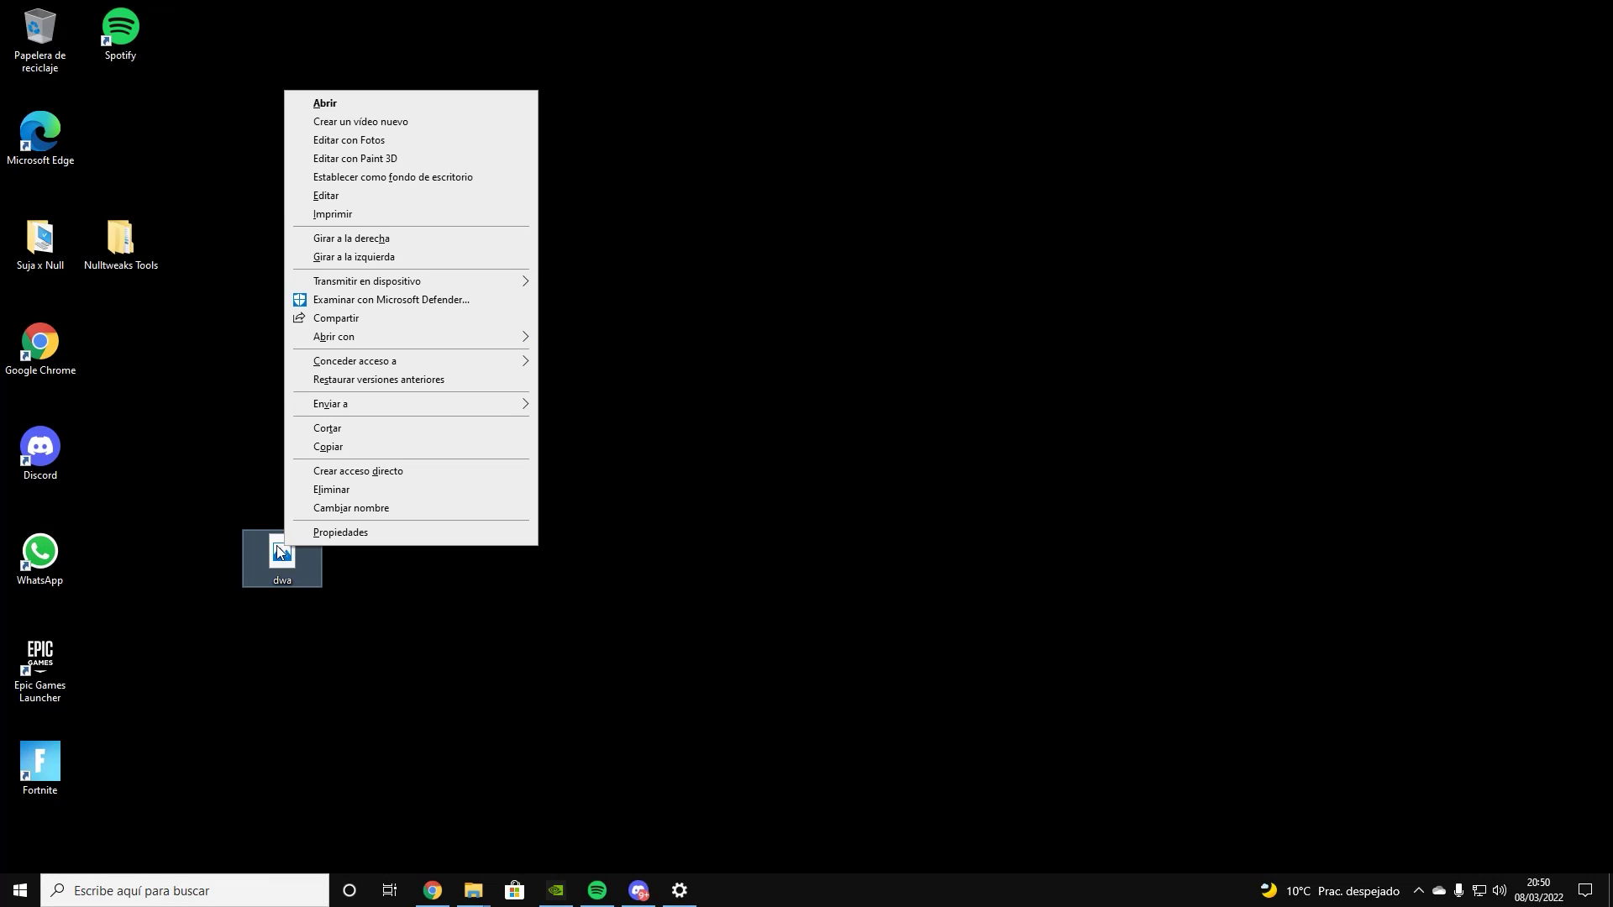
click(337, 197)
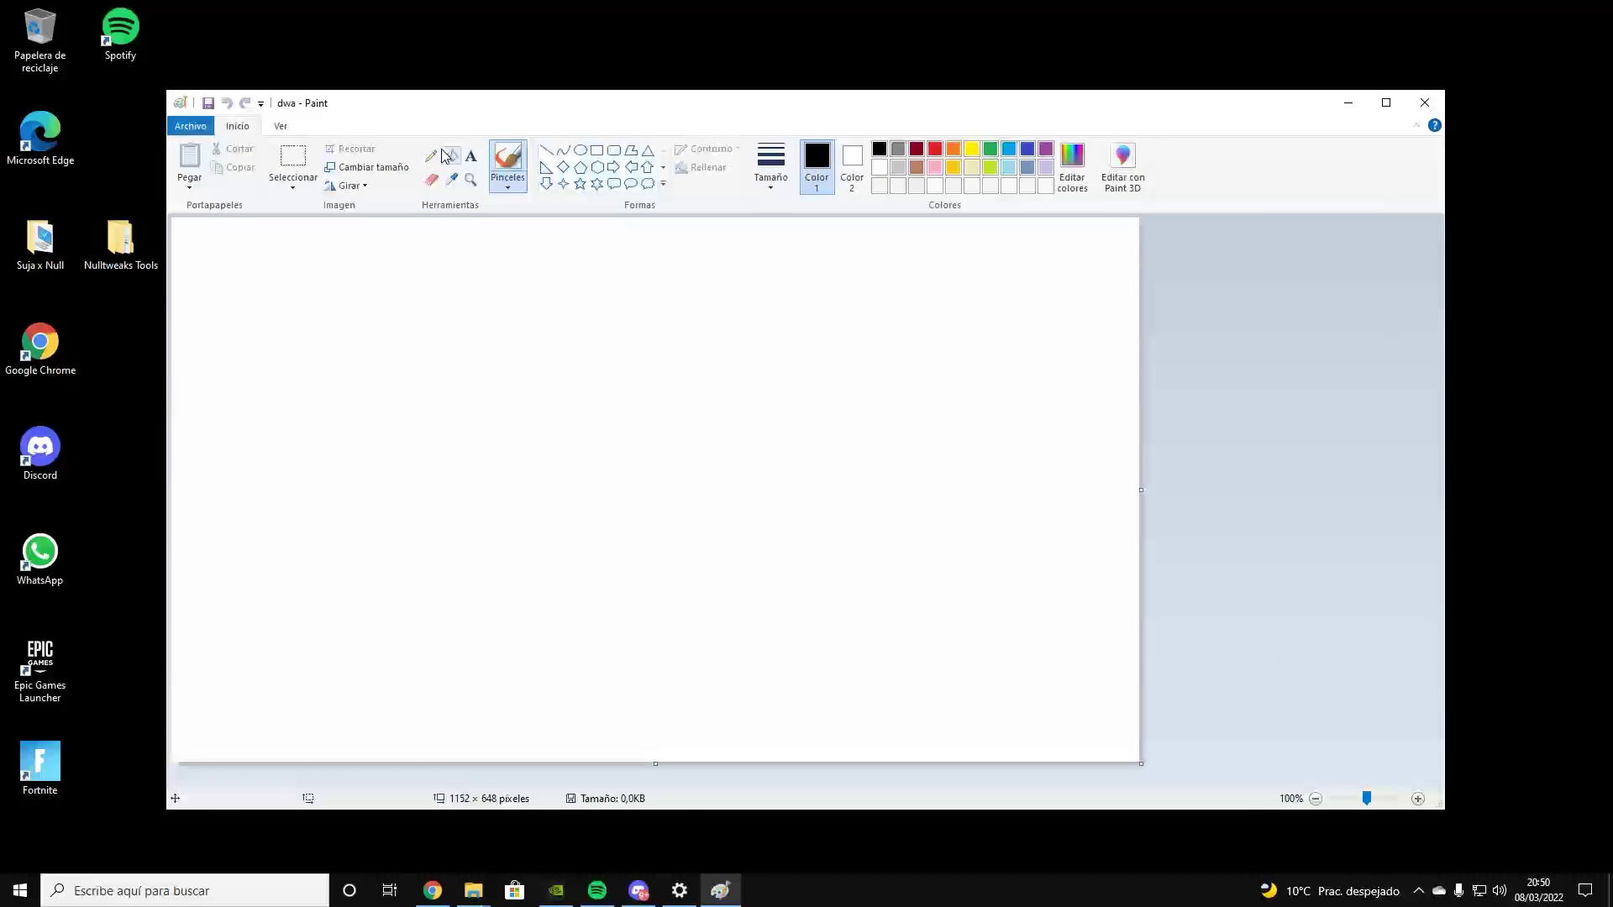
click(452, 157)
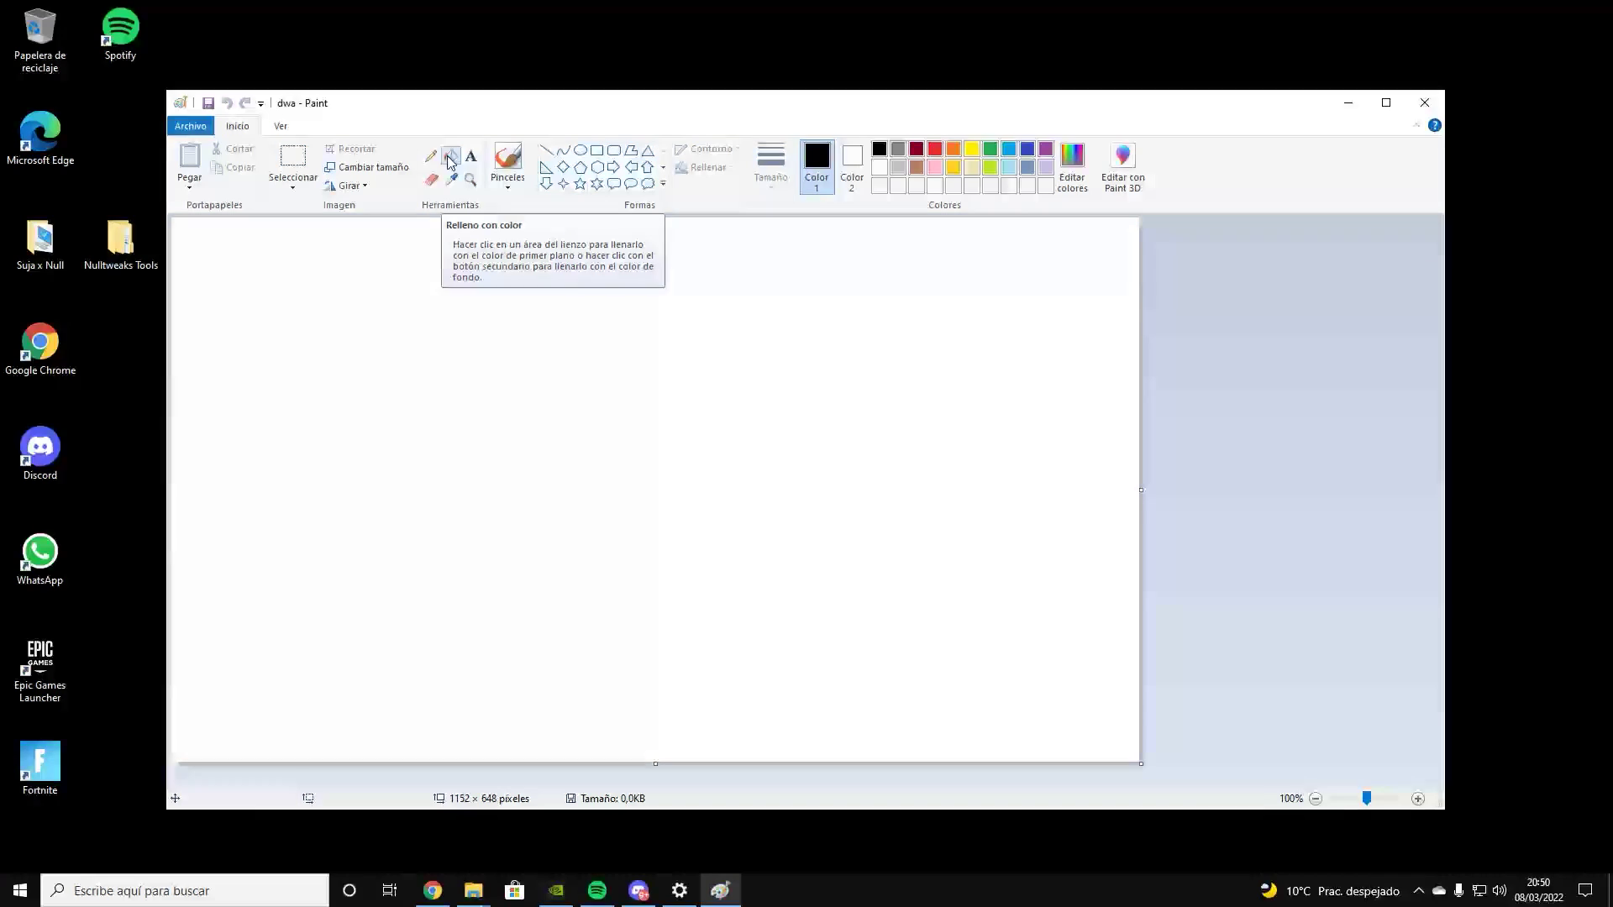
click(550, 467)
click(191, 126)
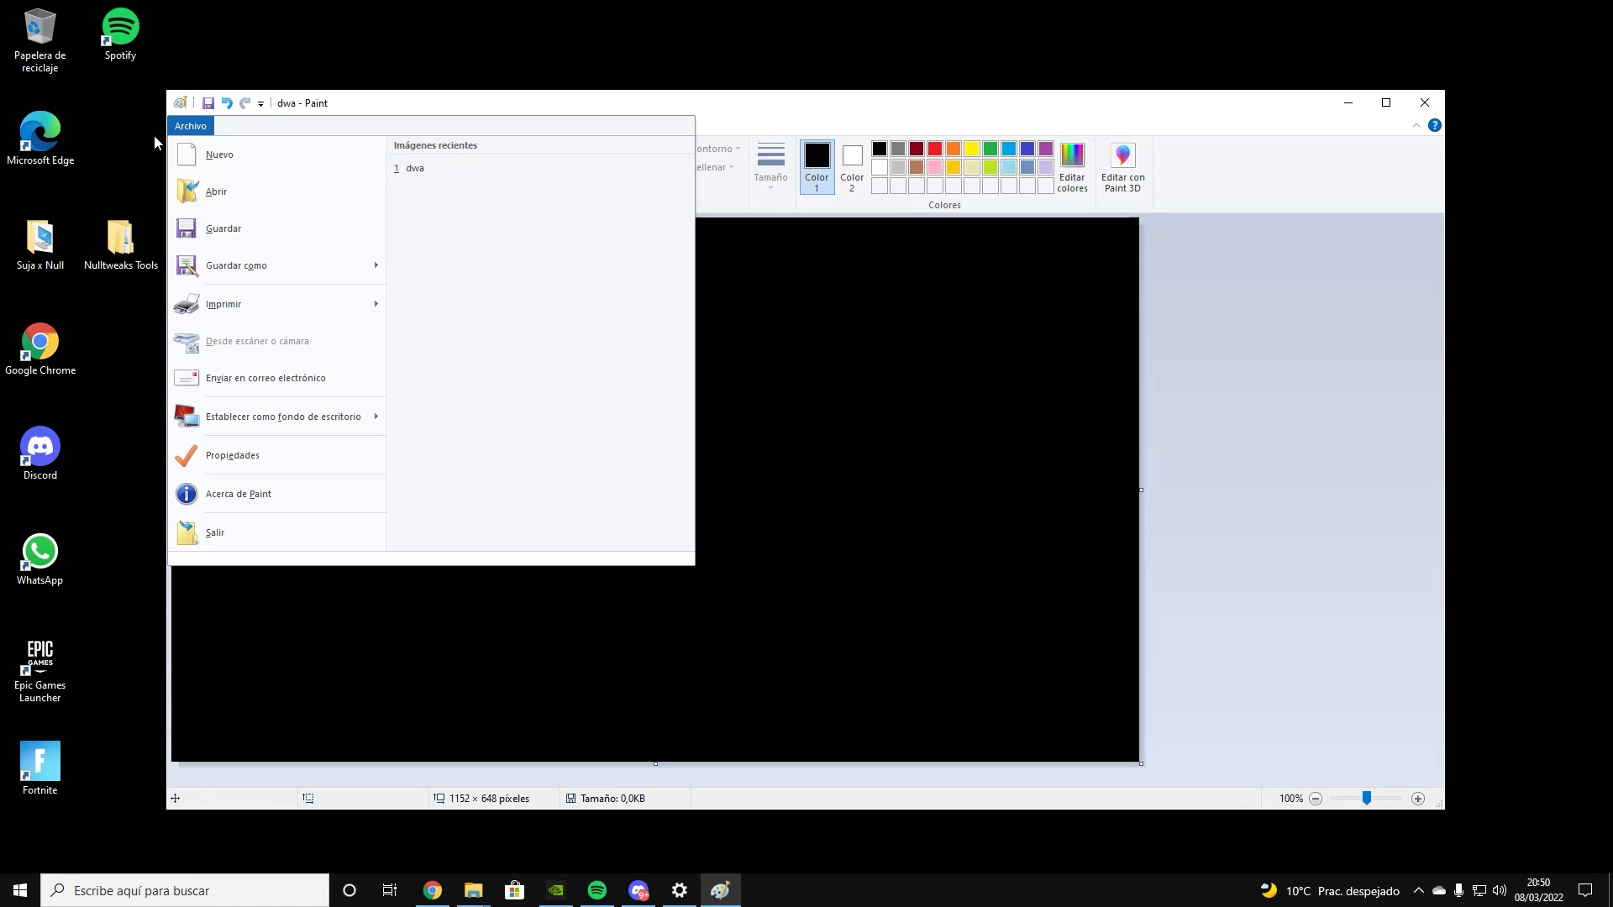
- Back in the lock screen settings, choose the black dwa image from the desktop as the lock screen picture
click(679, 890)
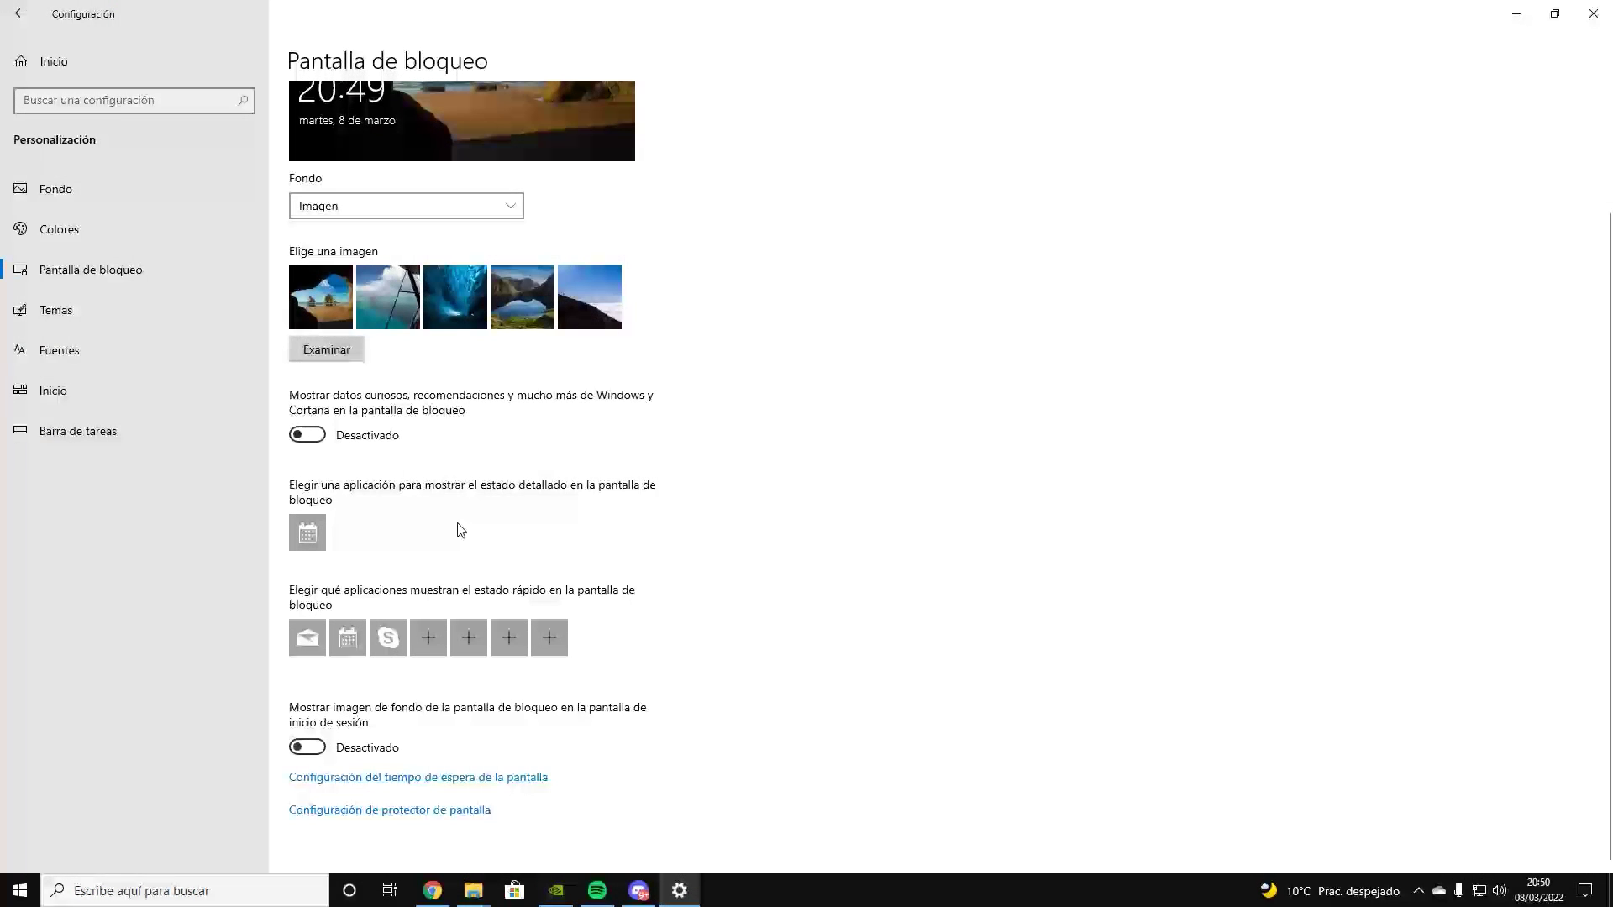
click(343, 357)
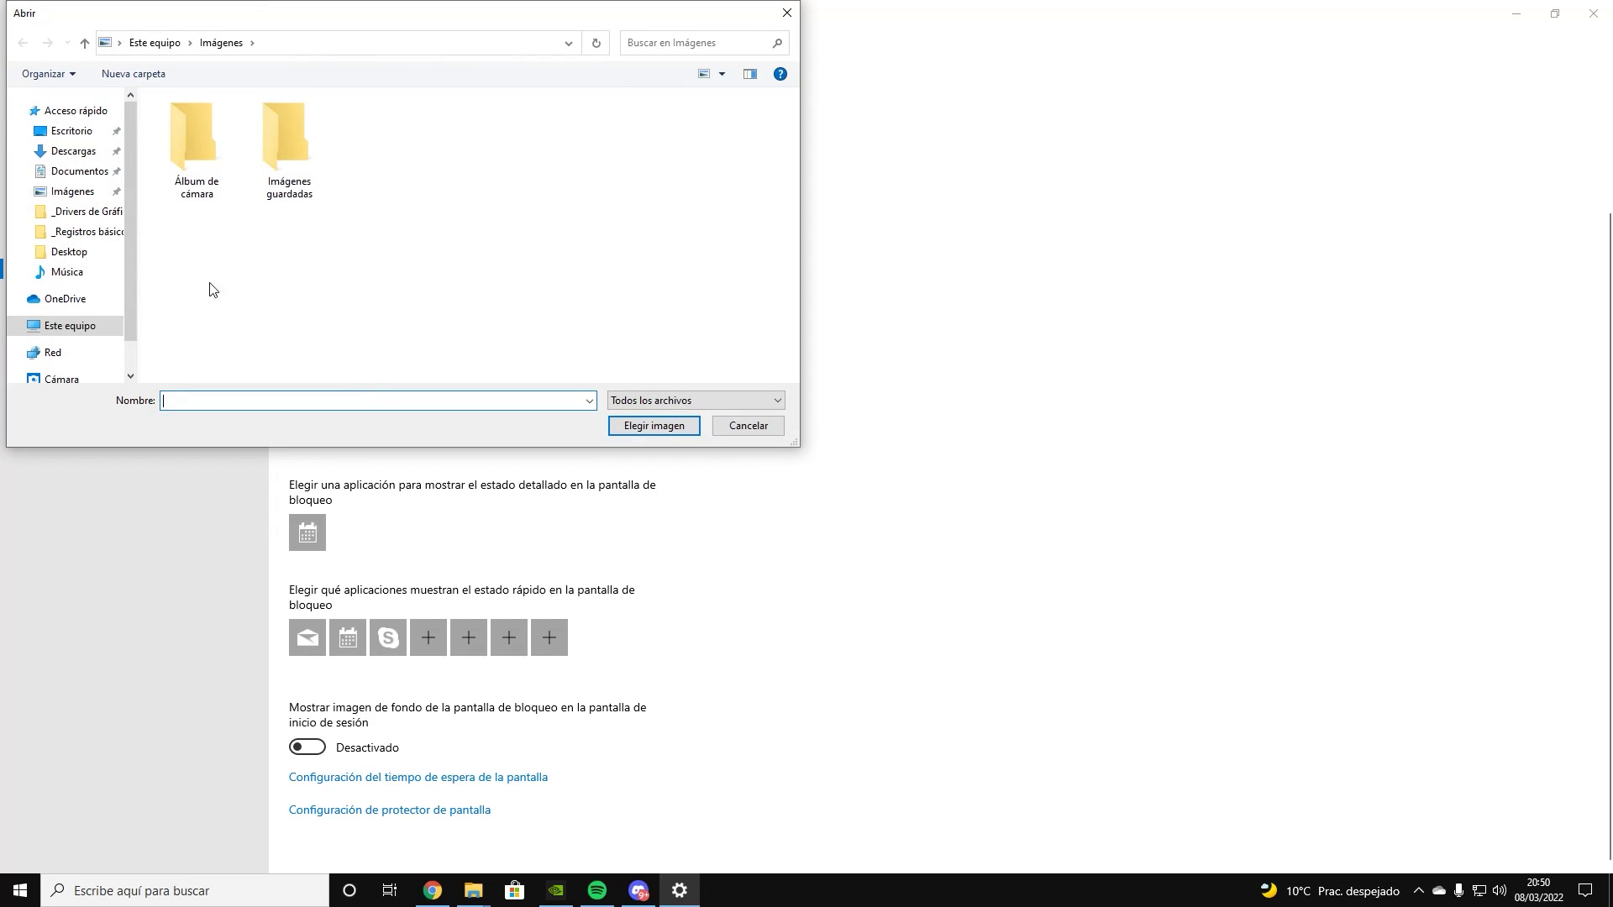
click(72, 131)
click(252, 157)
click(654, 425)
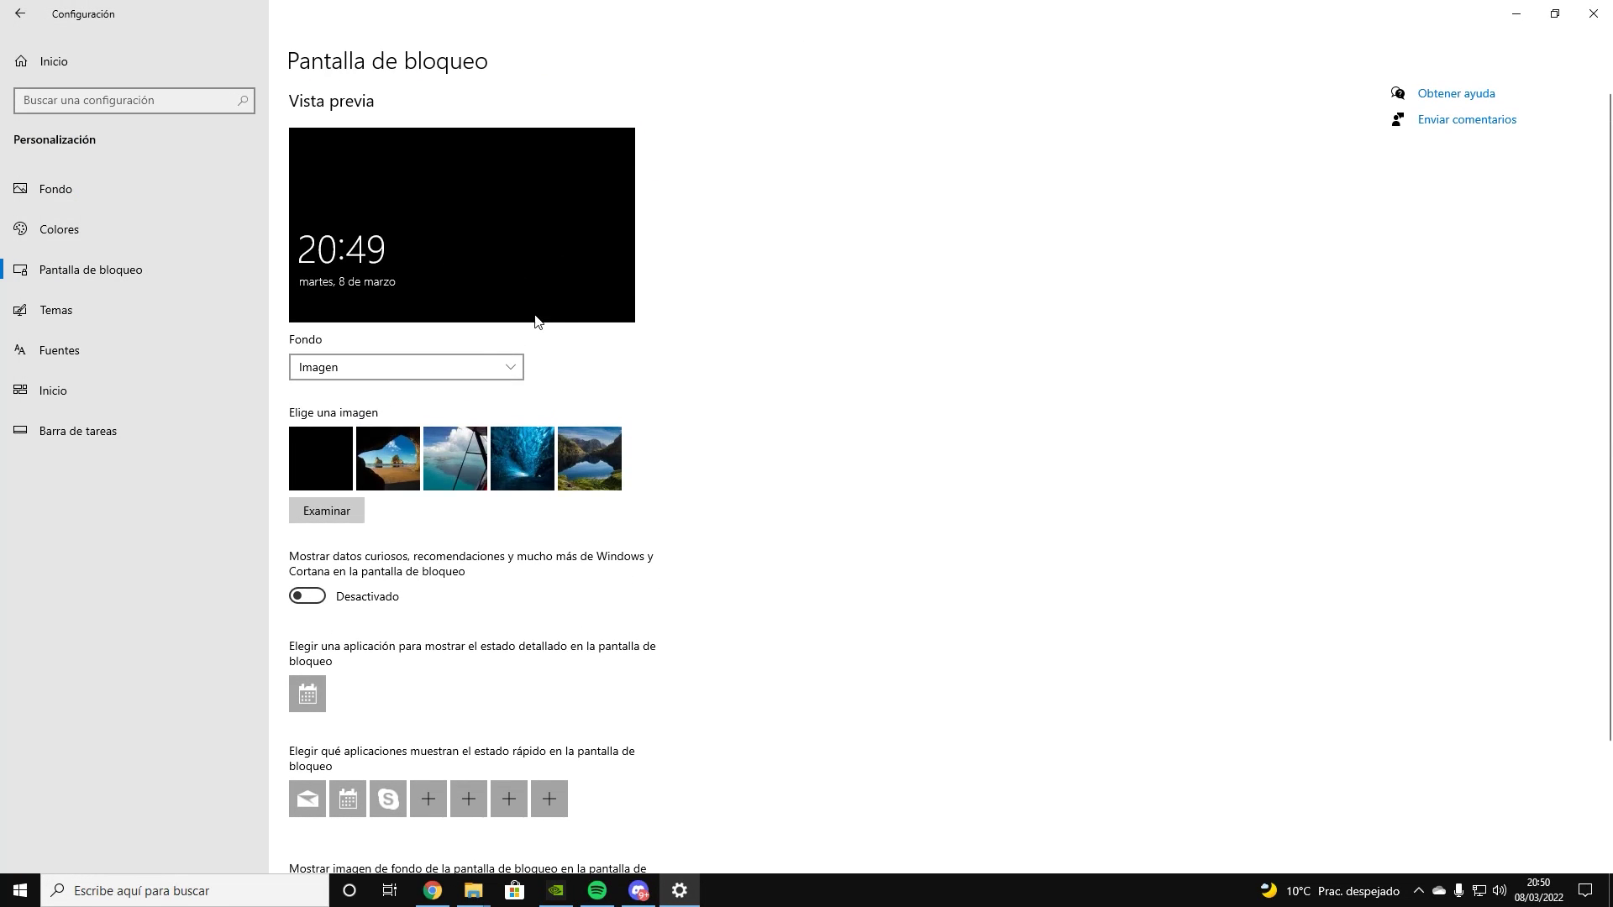
- In the personalization settings for Inicio, turn off the app list, recently added apps, occasional suggestions and recently opened items
click(83, 393)
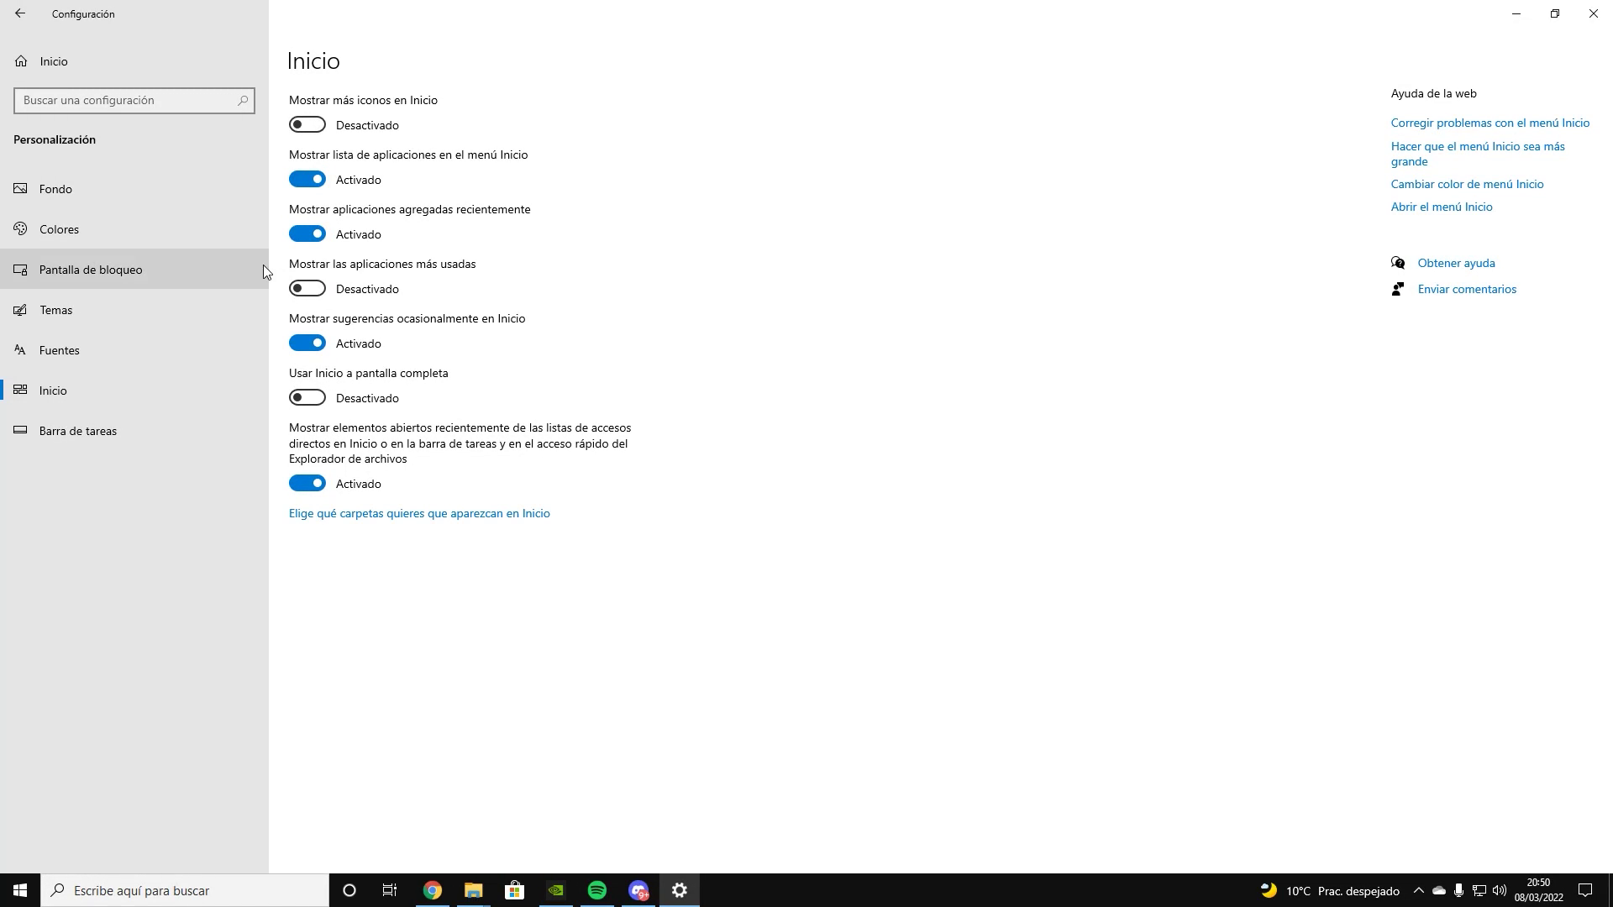
click(335, 514)
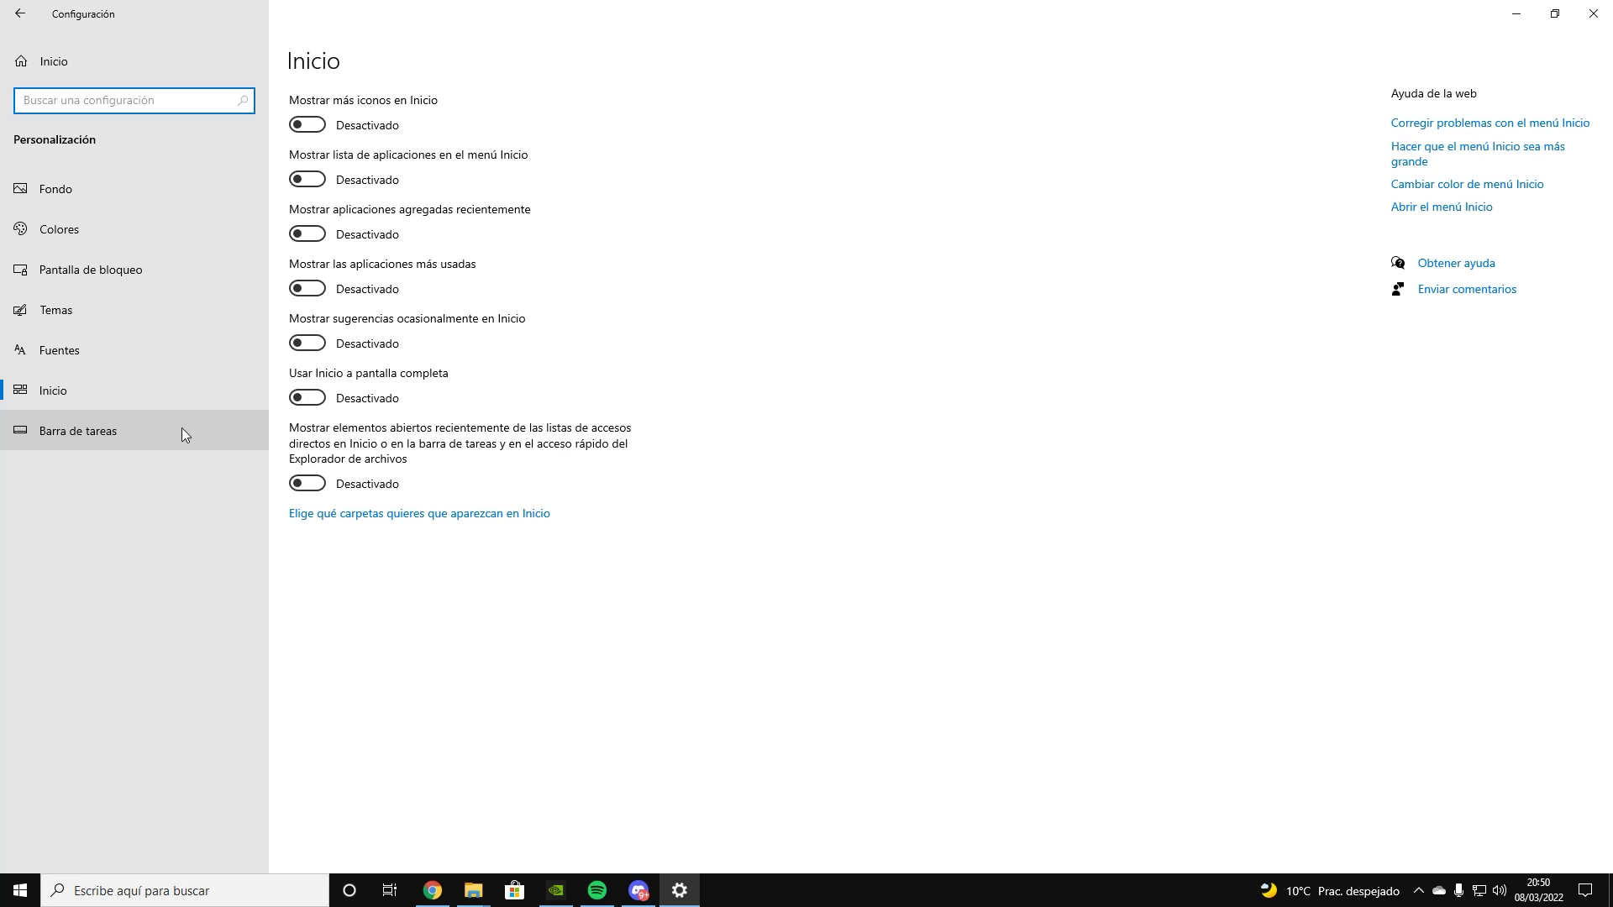
- In the taskbar settings, turn off badges and always show all icons in the notification area
click(181, 427)
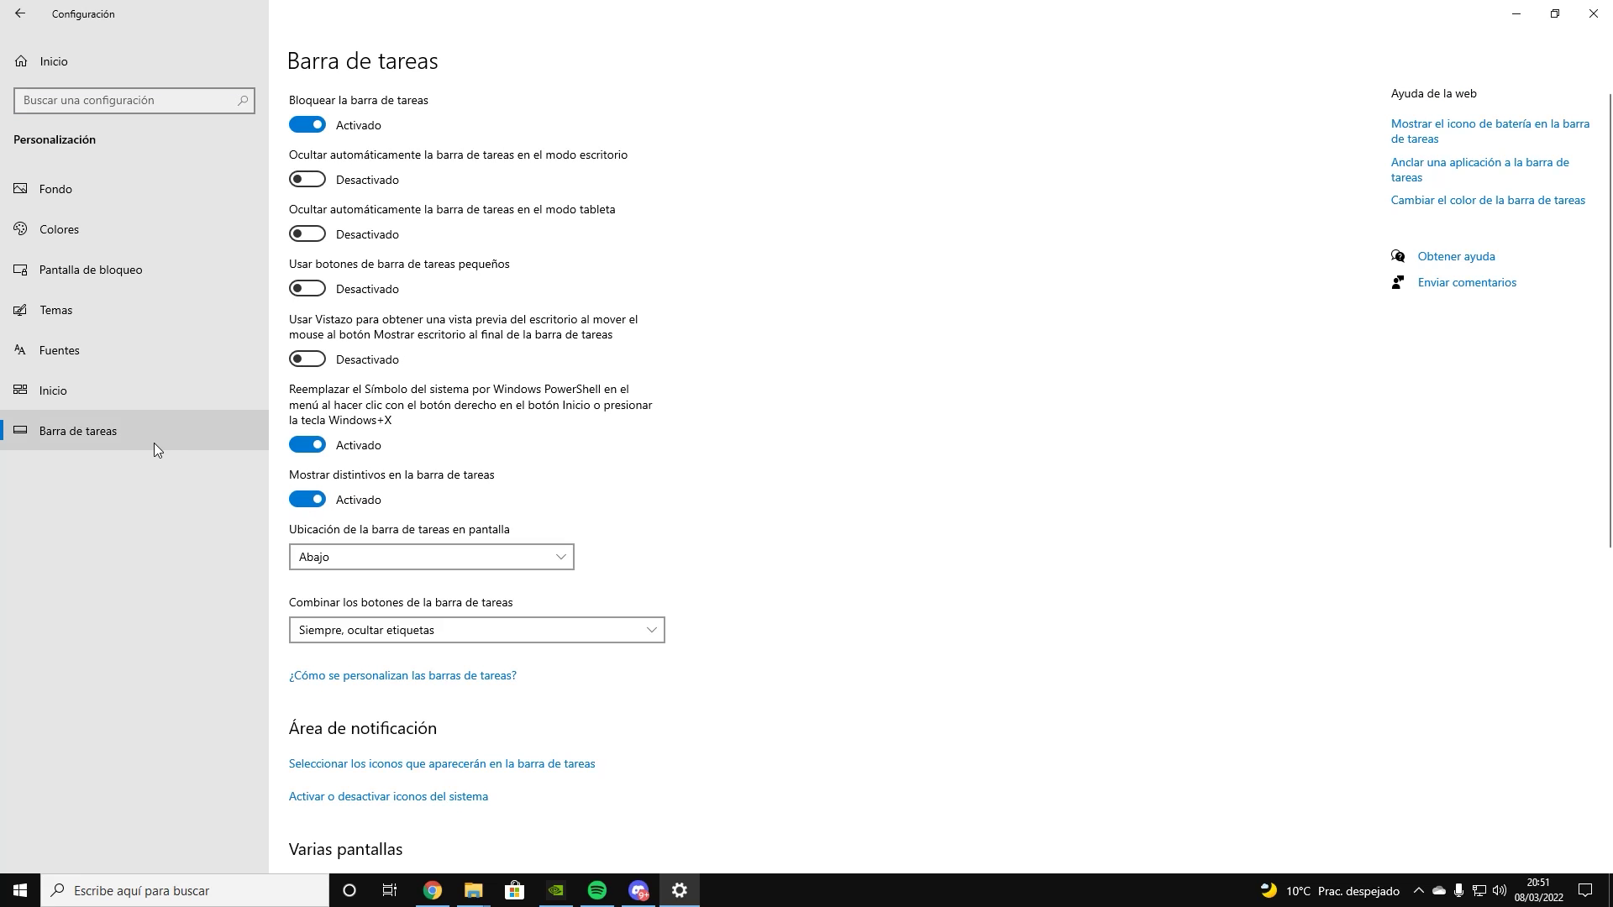
click(312, 508)
scroll(421, 447, down, 5)
click(457, 369)
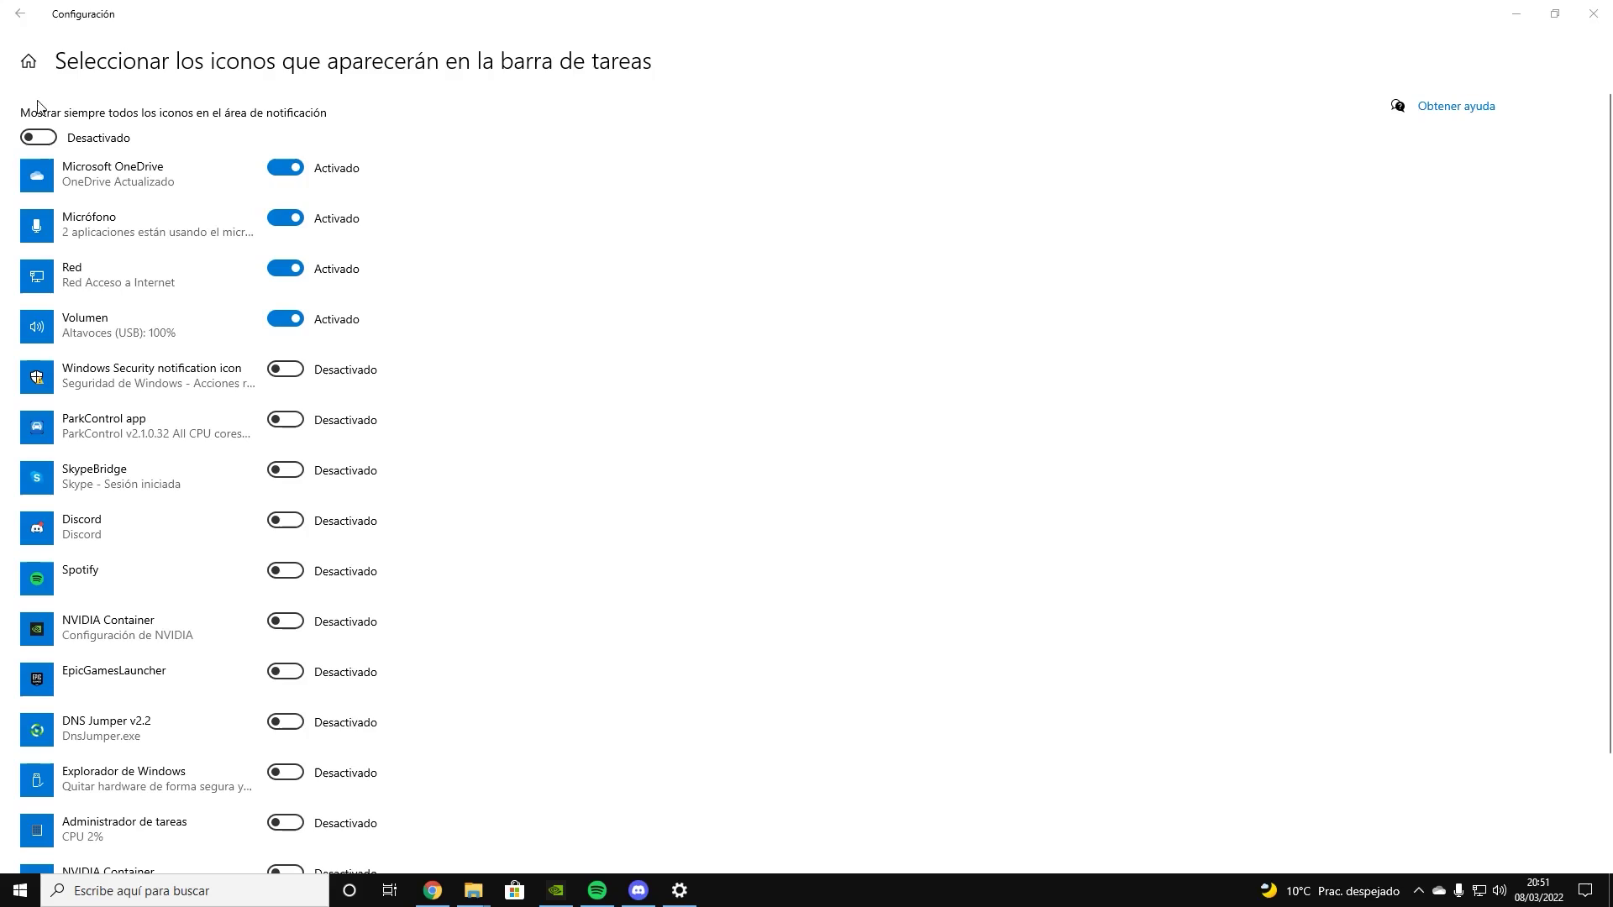
click(39, 138)
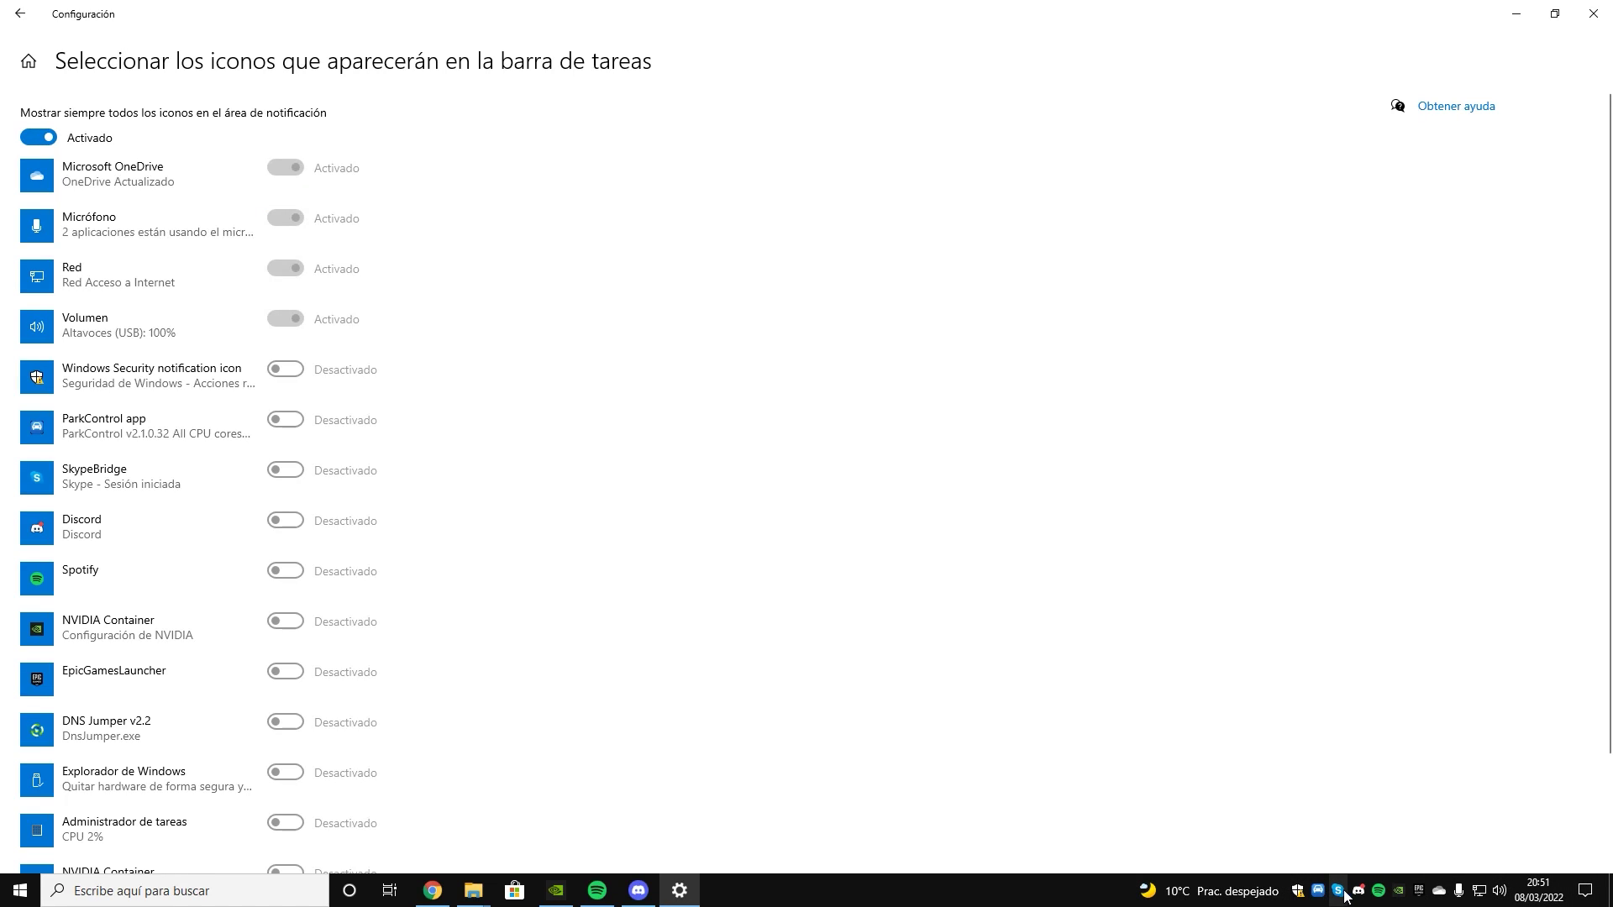
click(20, 13)
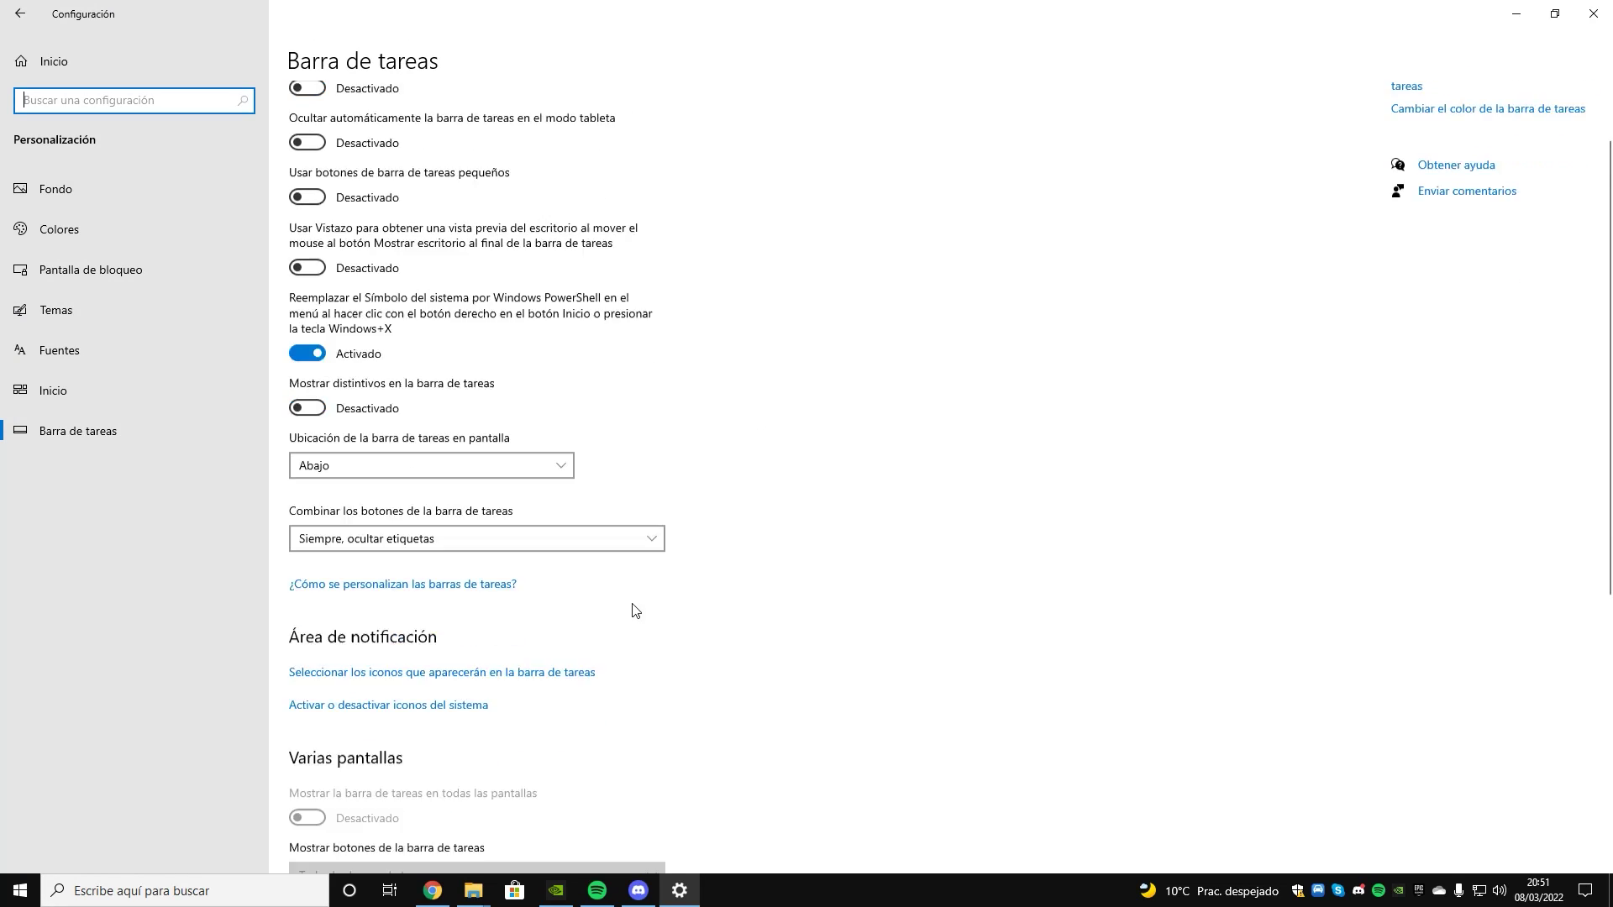
- Turn off the system icons Indicador de entrada, Ubicación, Centro de actividades and Micrófono
scroll(630, 612, down, 3)
click(388, 404)
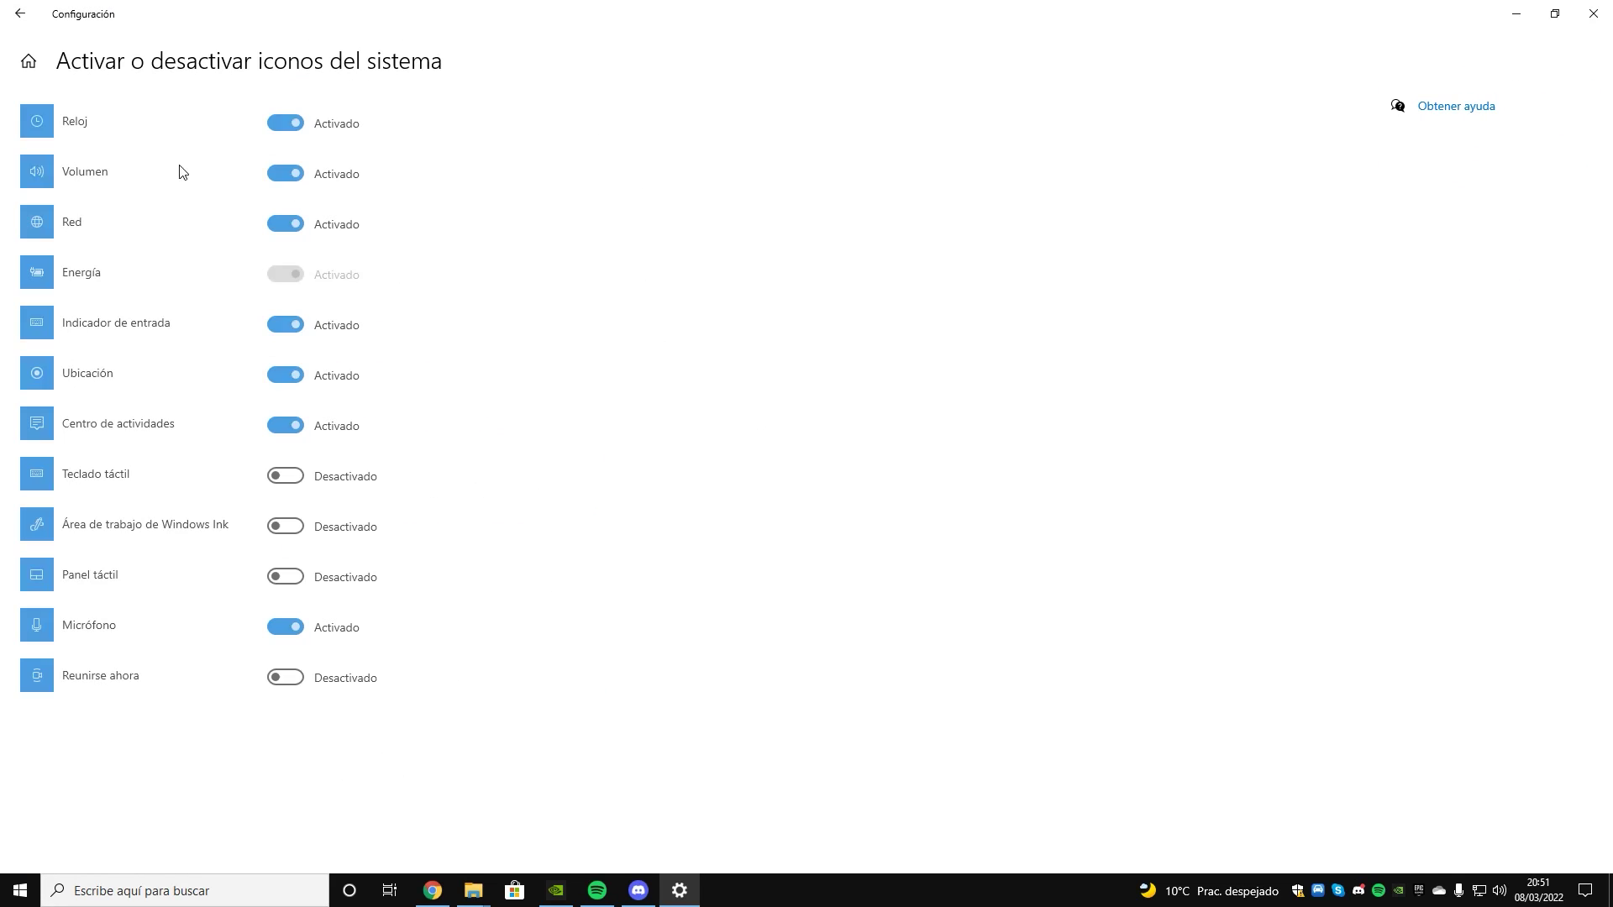
click(285, 324)
click(286, 374)
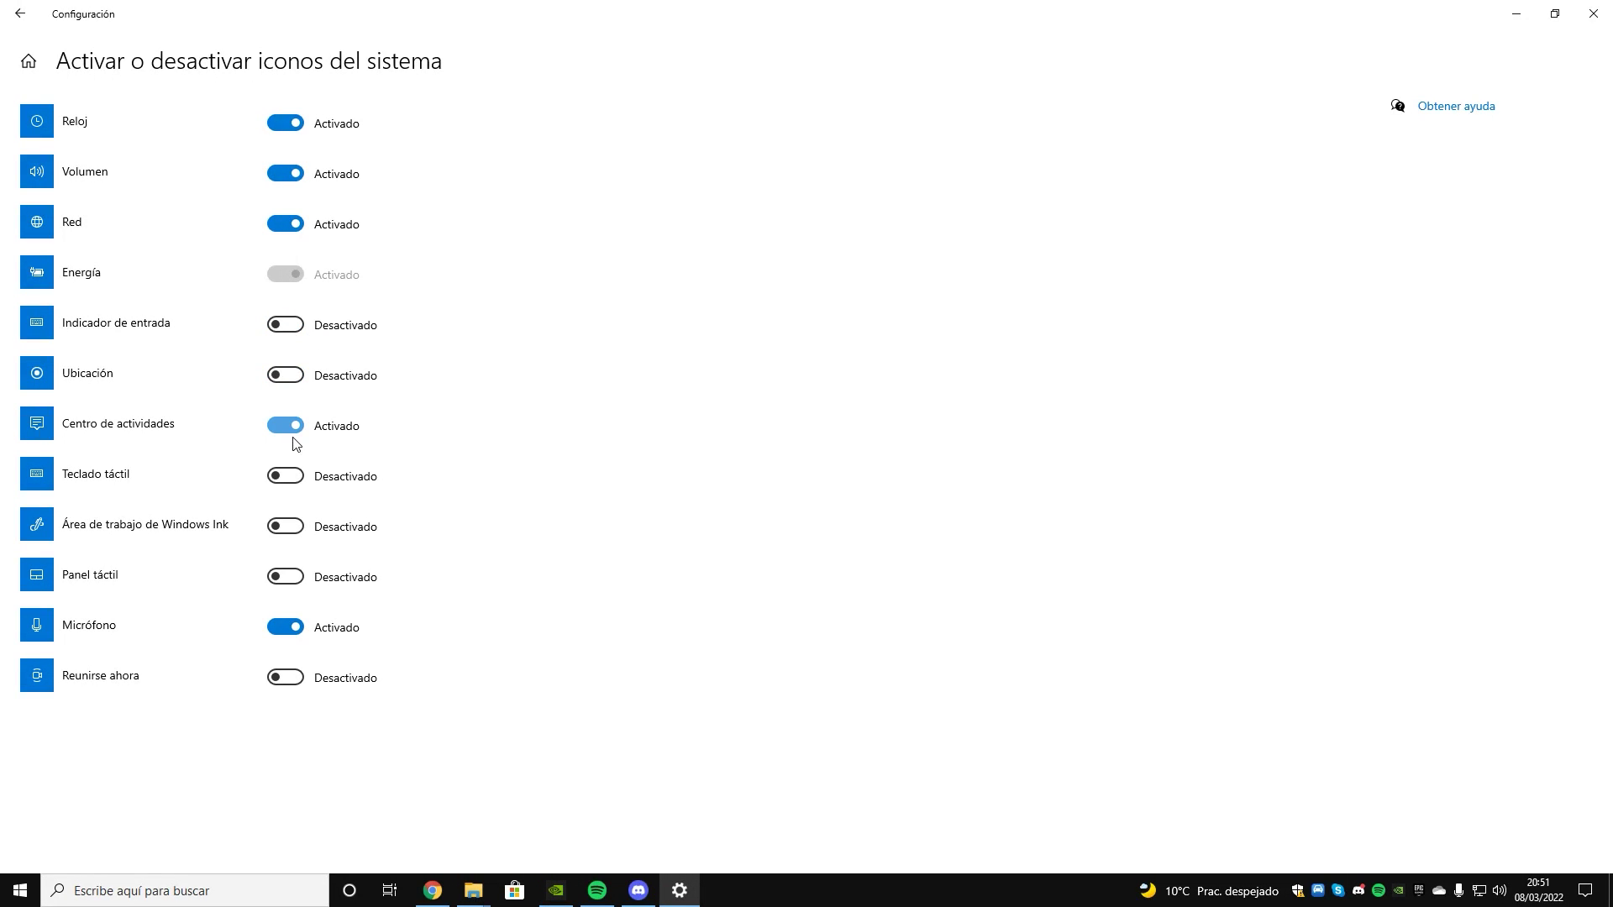
click(289, 427)
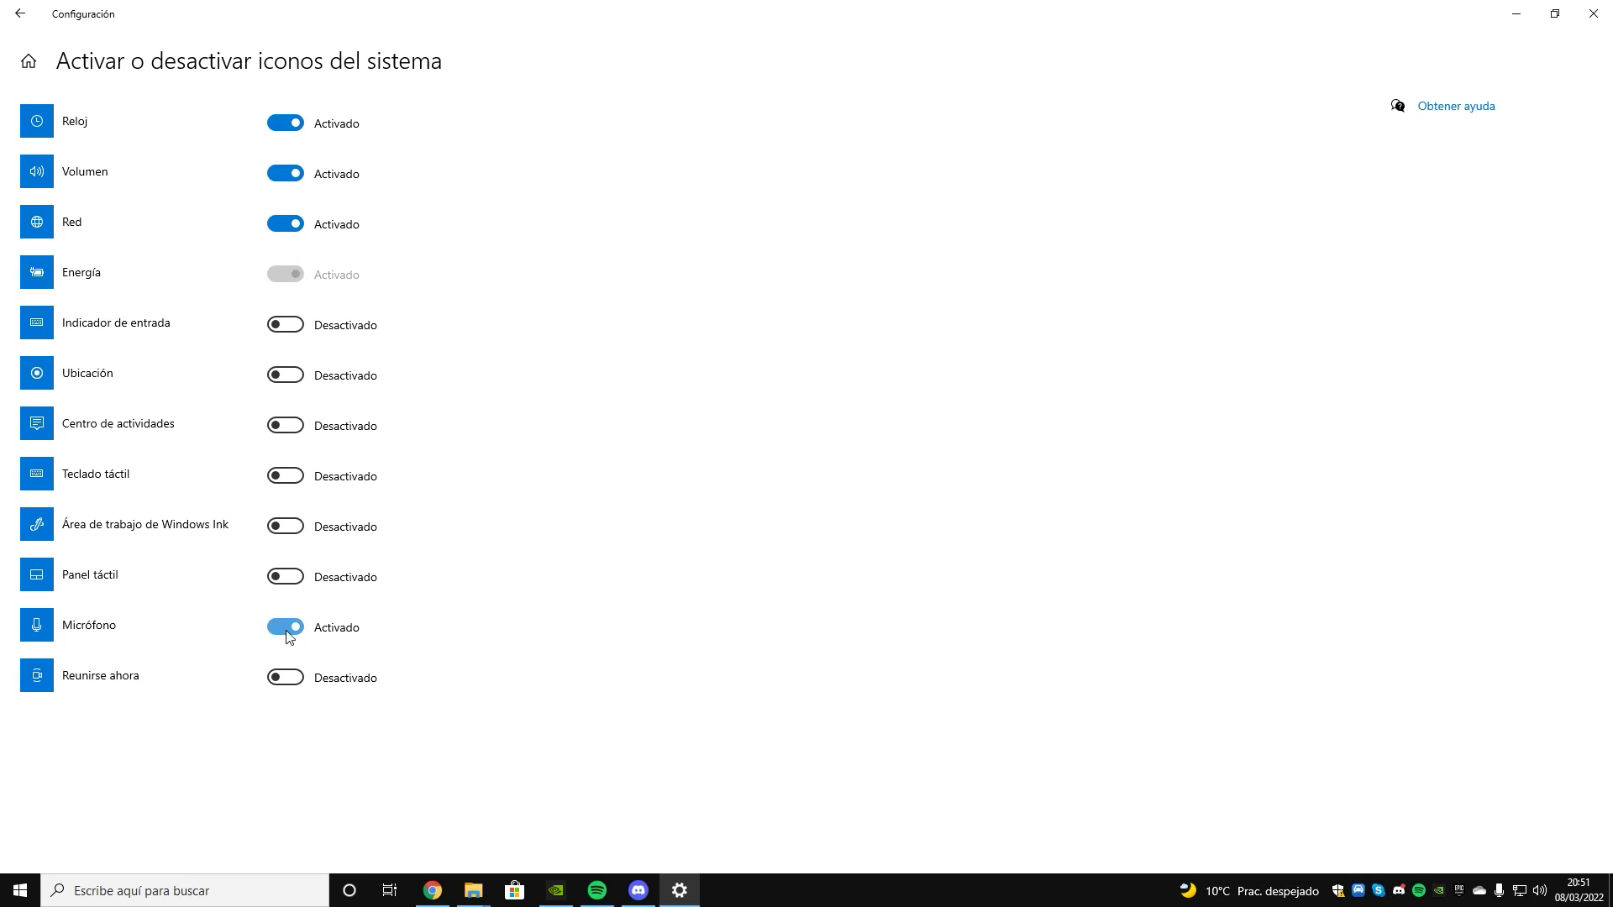
click(287, 629)
click(20, 14)
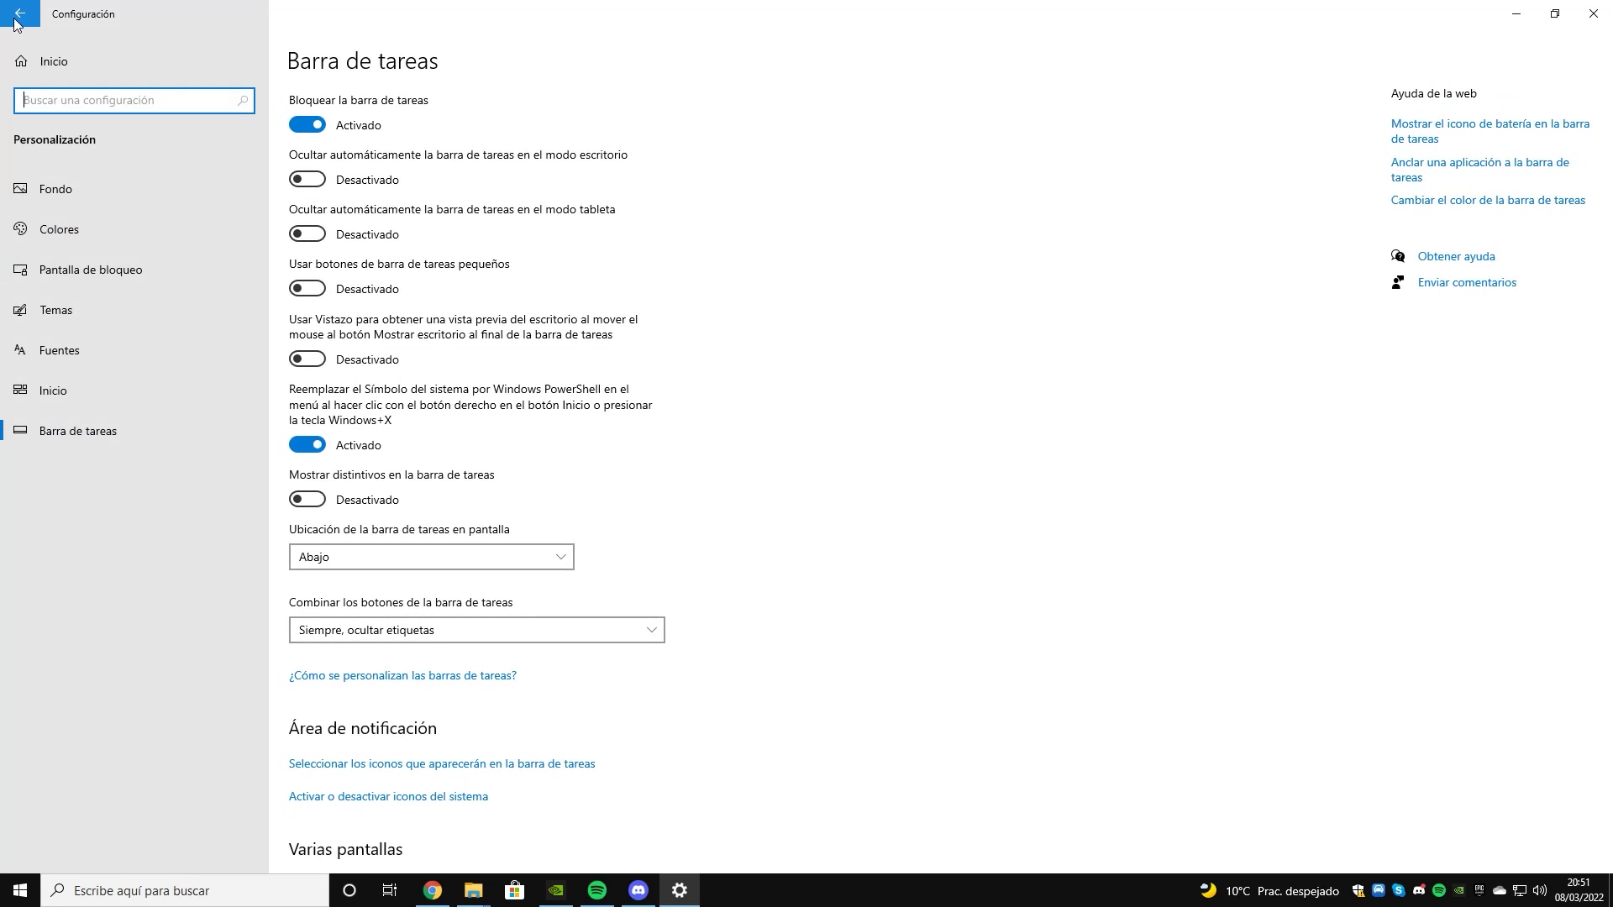
- In the Aplicaciones settings, uninstall Centro de opiniones
click(20, 14)
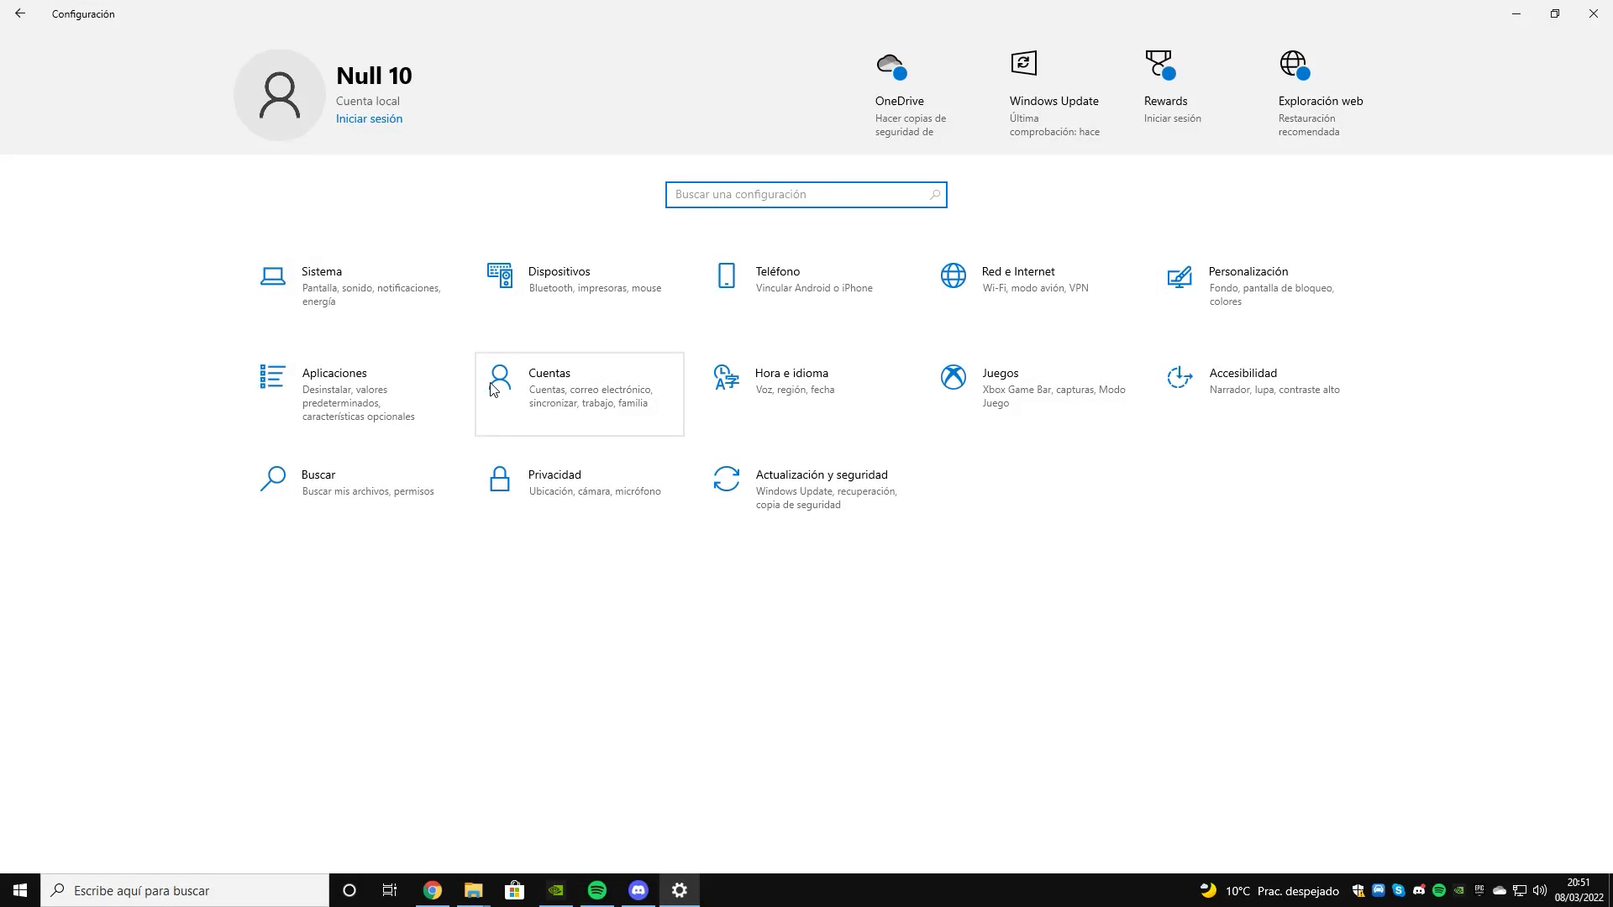
click(370, 401)
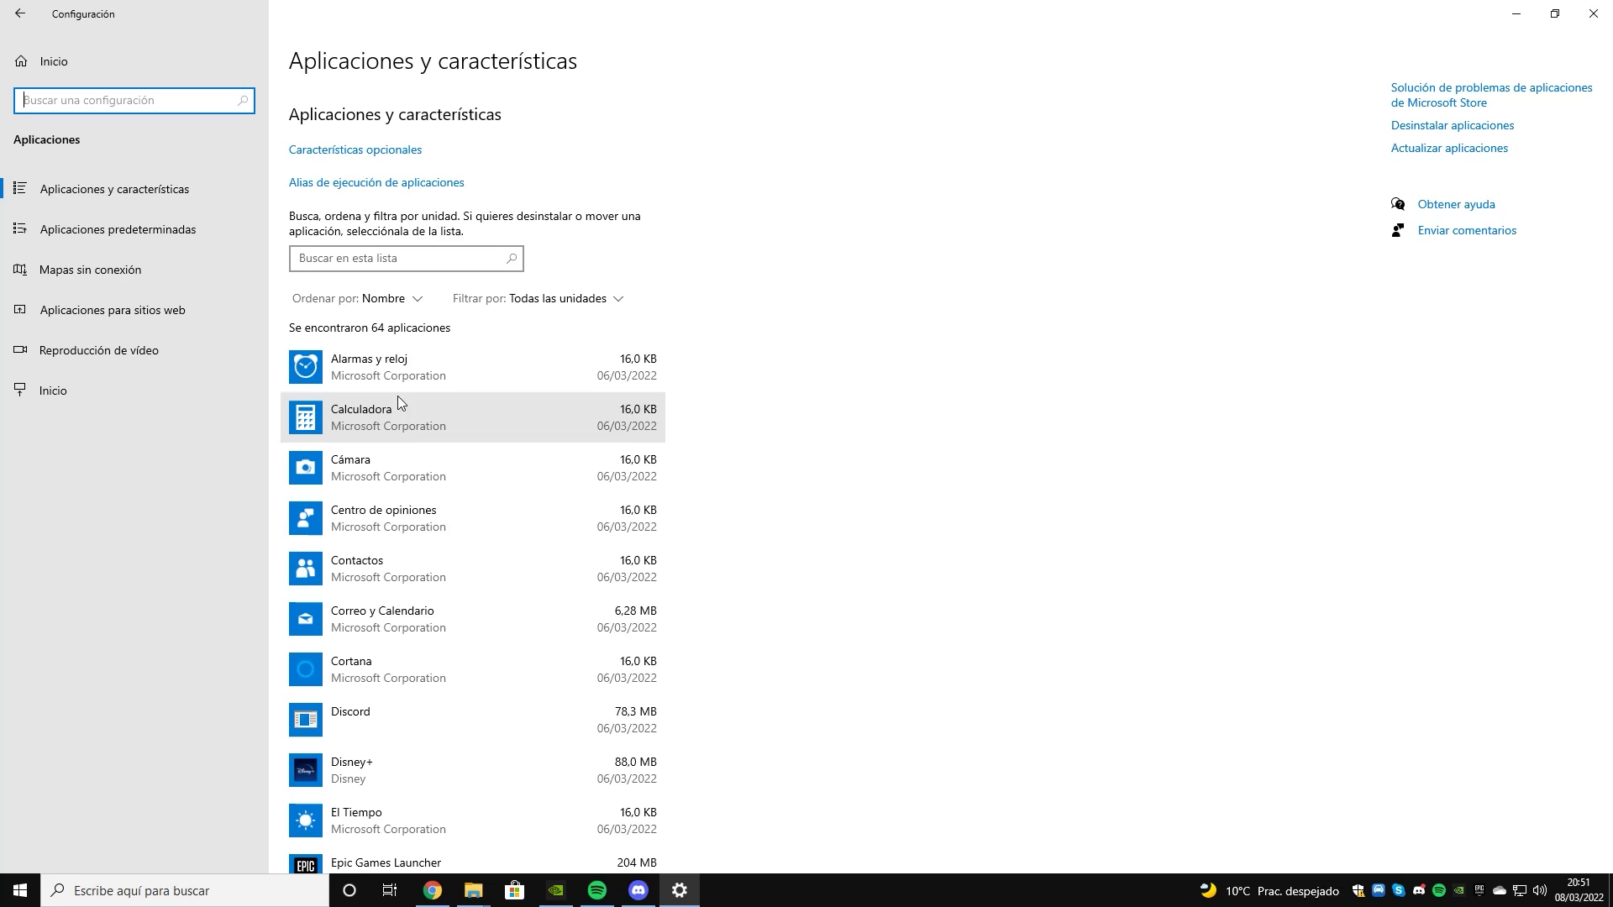
click(429, 508)
click(602, 586)
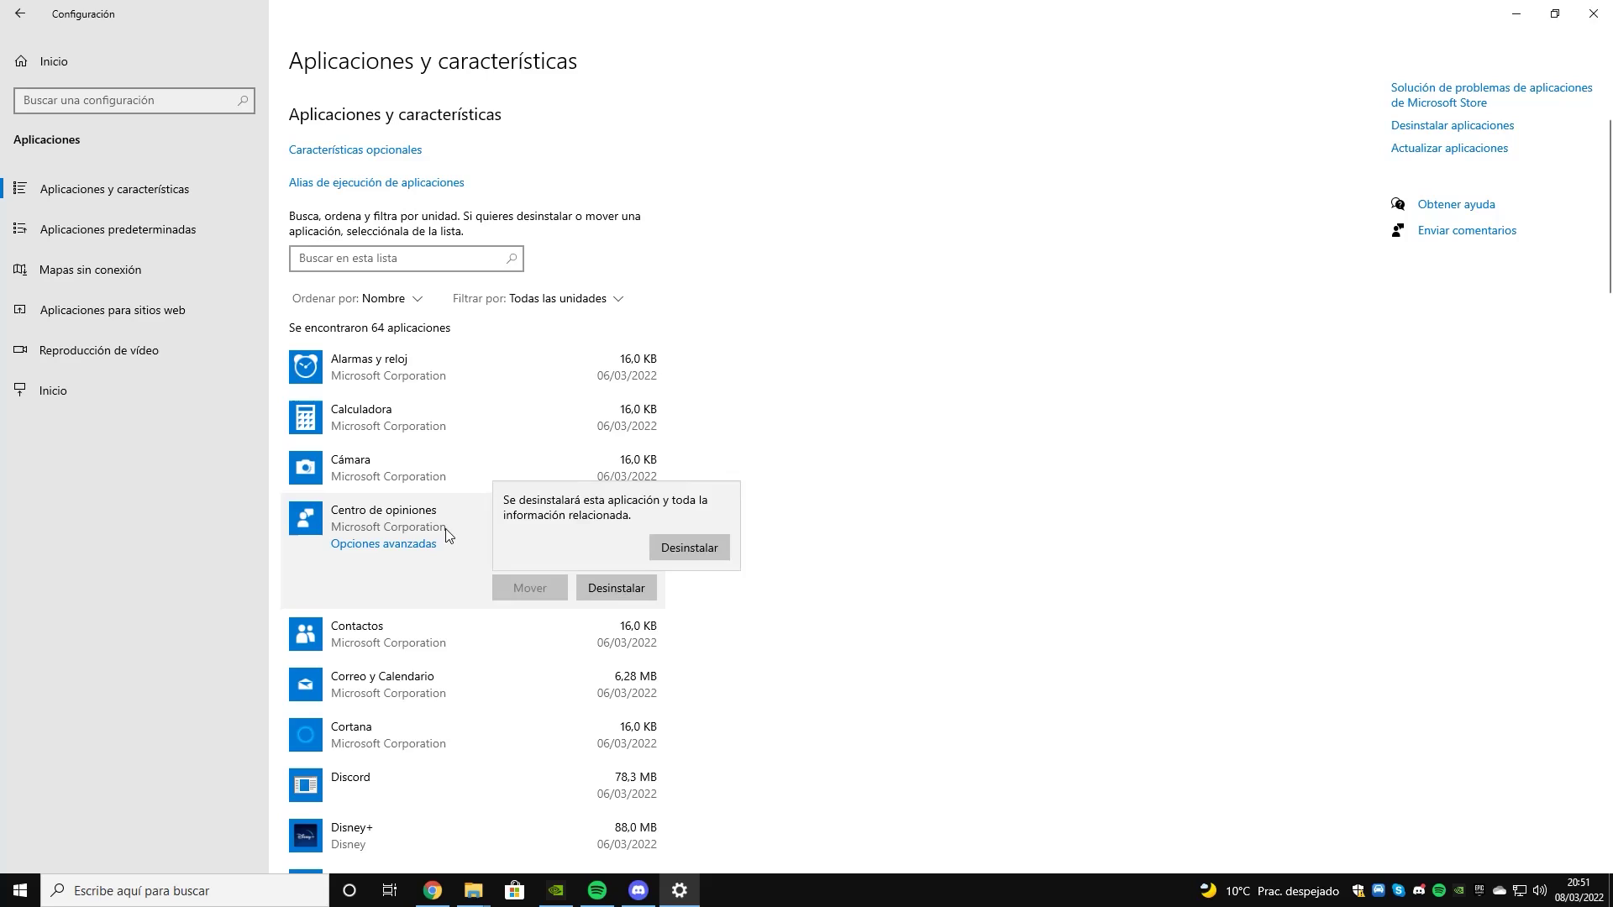
click(706, 551)
- Uninstall Correo y Calendario from the list of installed apps
scroll(470, 554, down, 3)
click(430, 420)
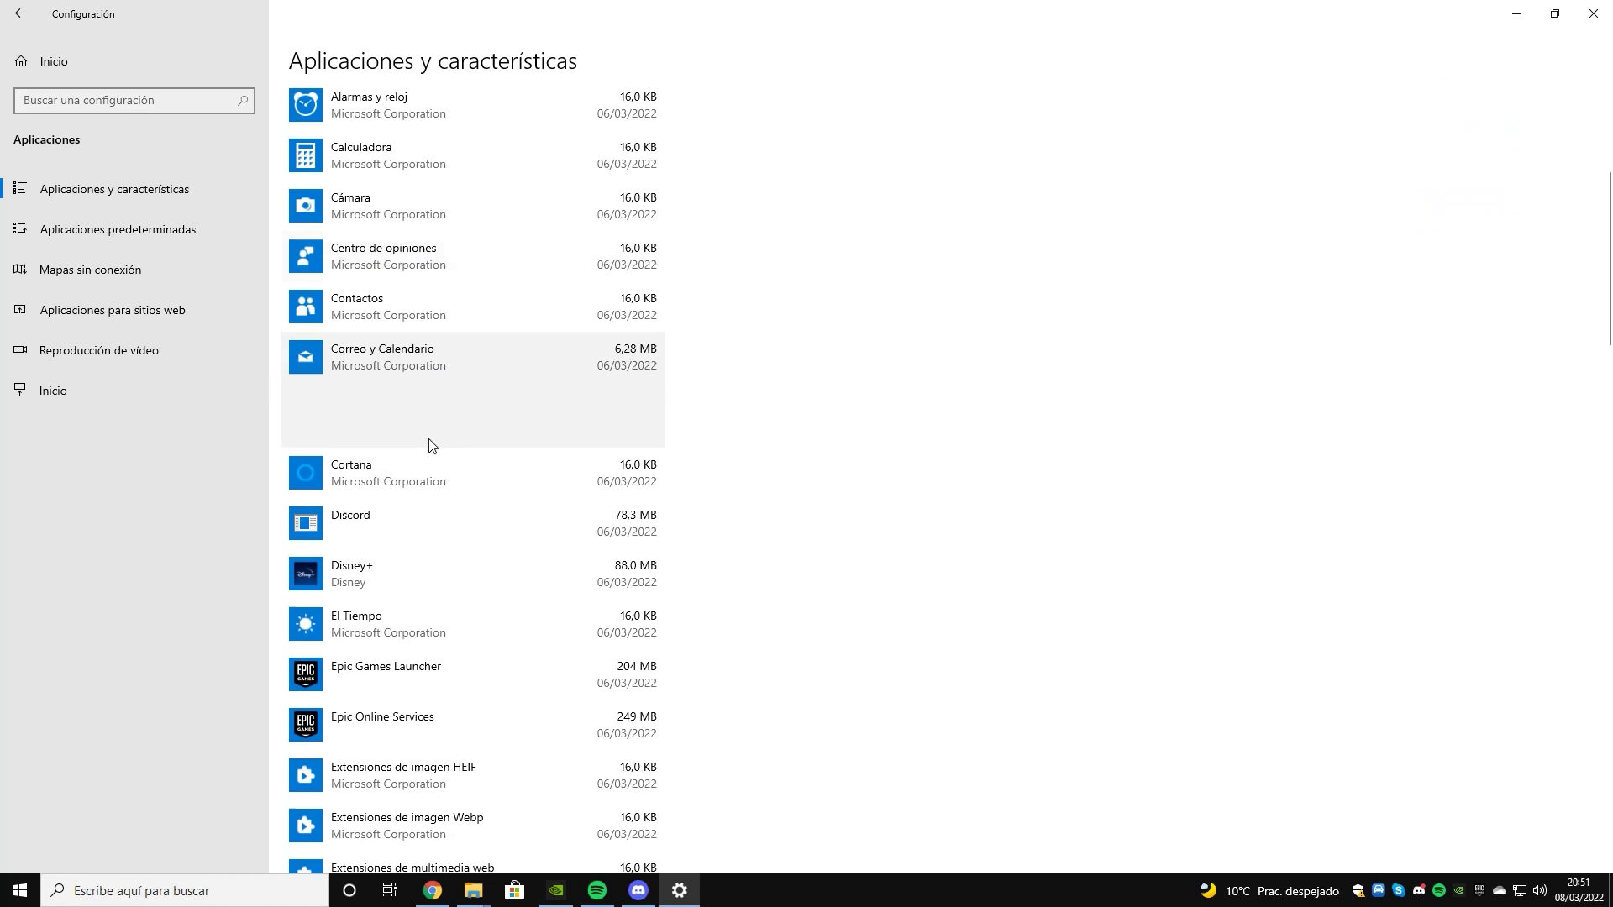
click(618, 432)
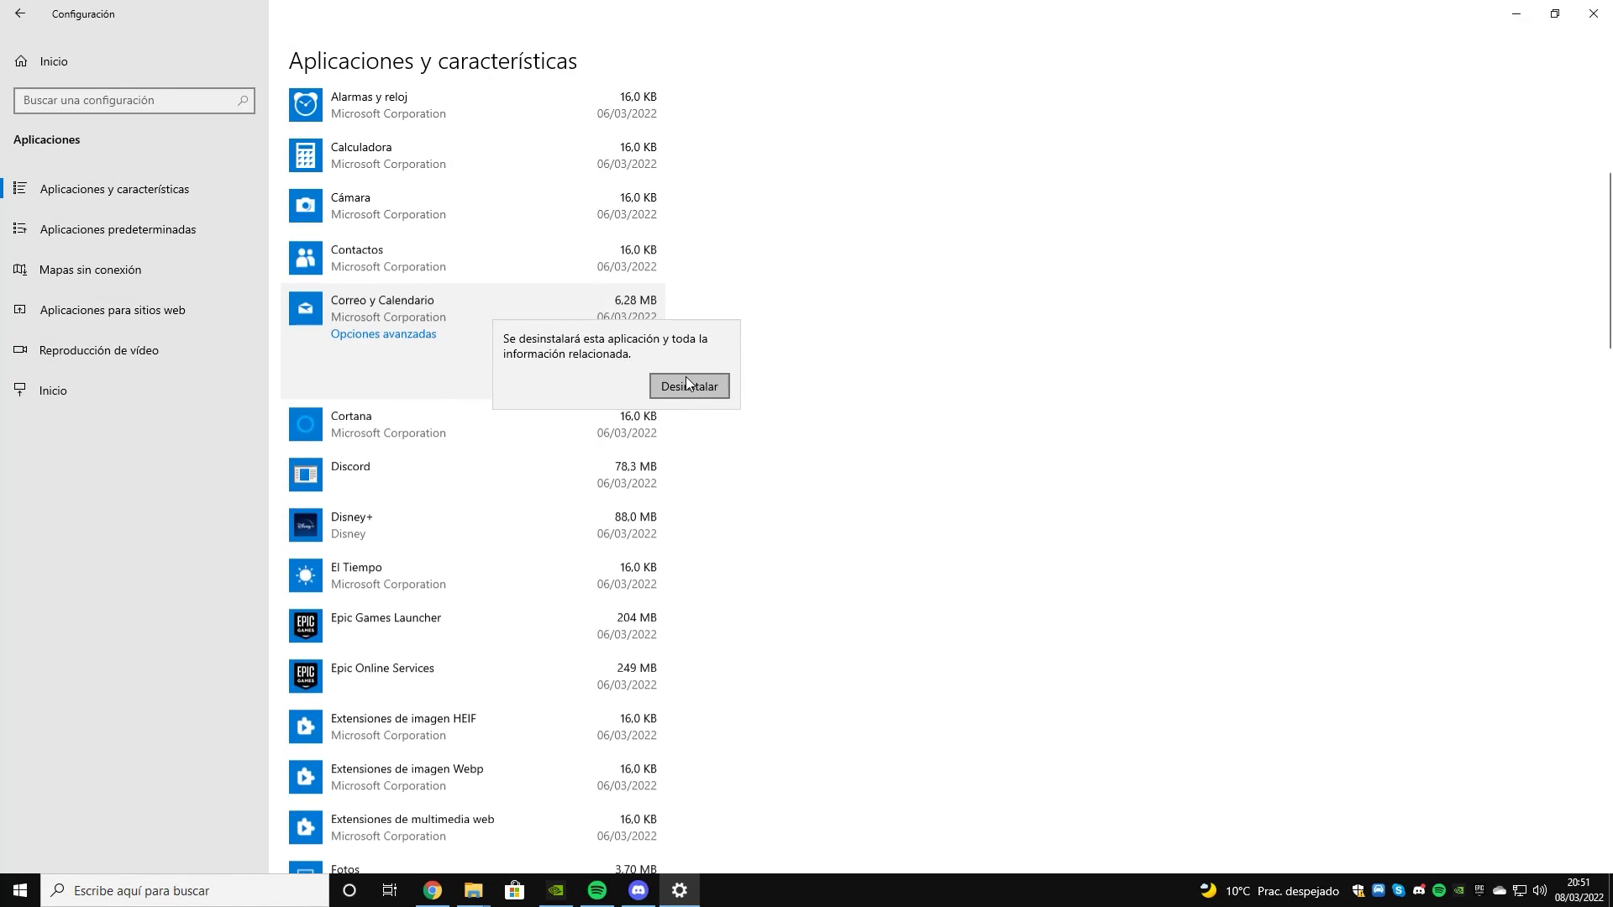
click(689, 287)
- Uninstall Disney+ and El Tiempo from the list of installed apps
click(436, 507)
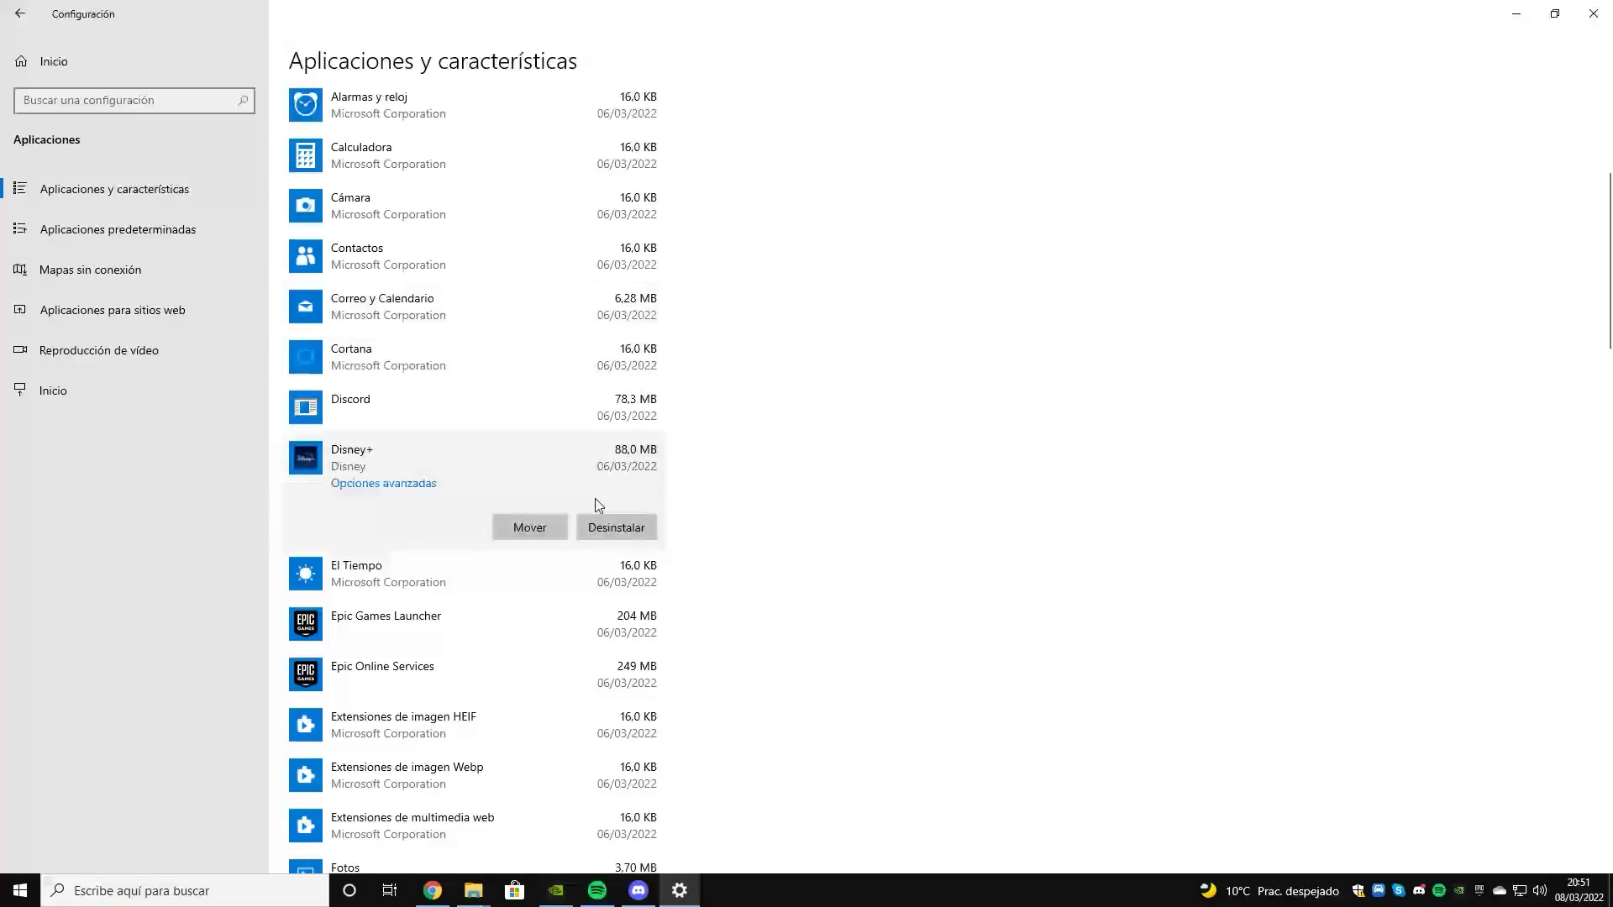
click(626, 529)
click(687, 487)
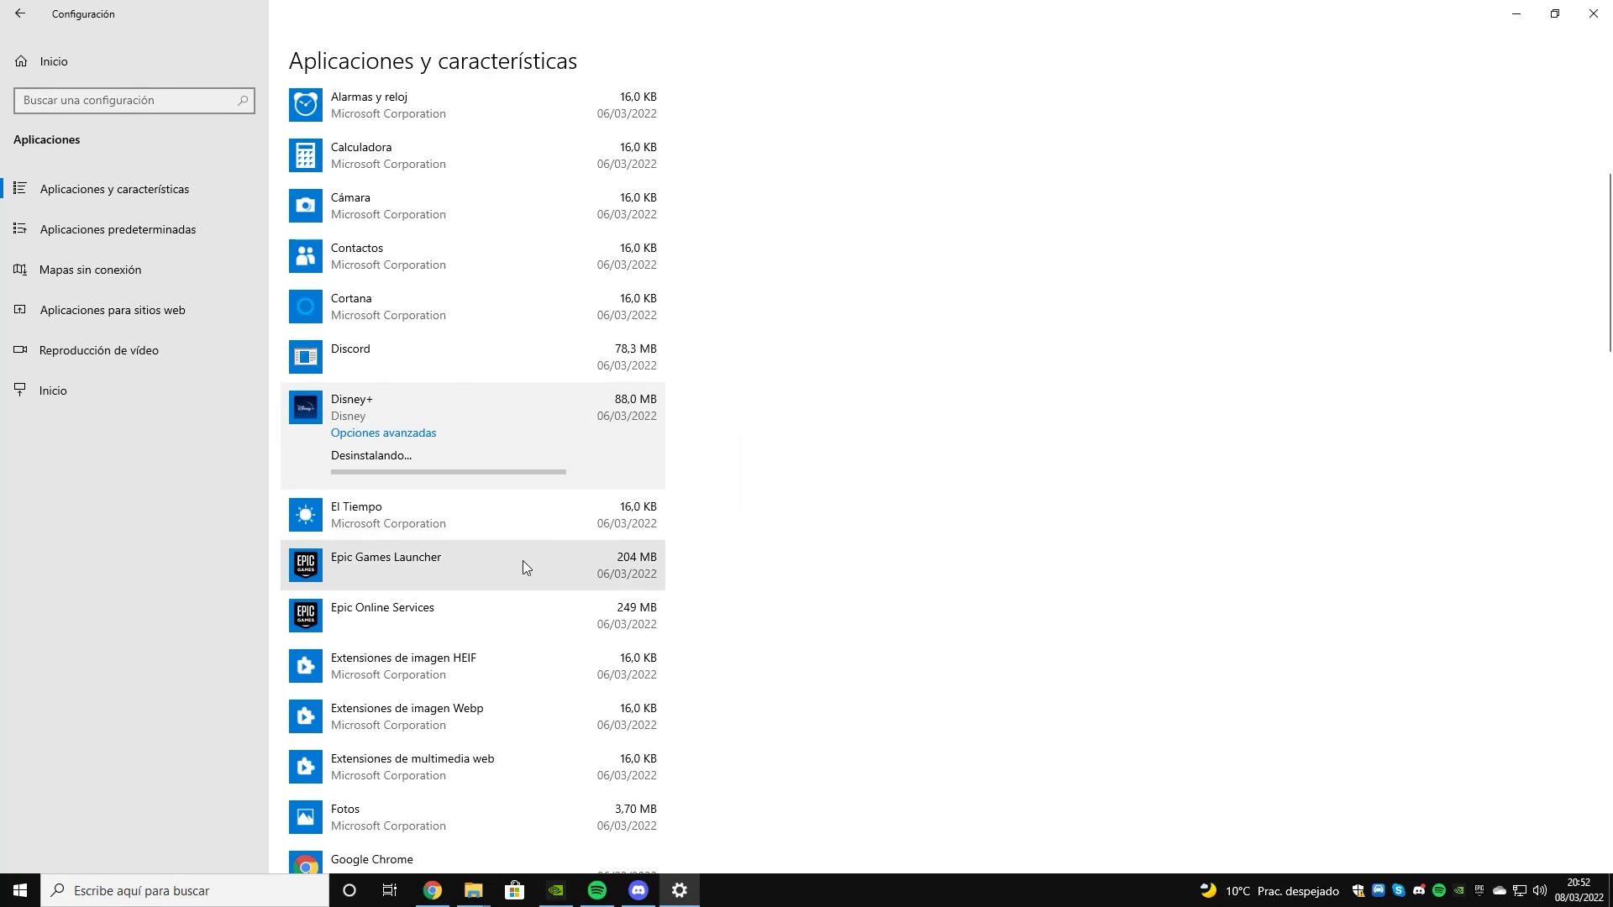
click(521, 558)
click(602, 527)
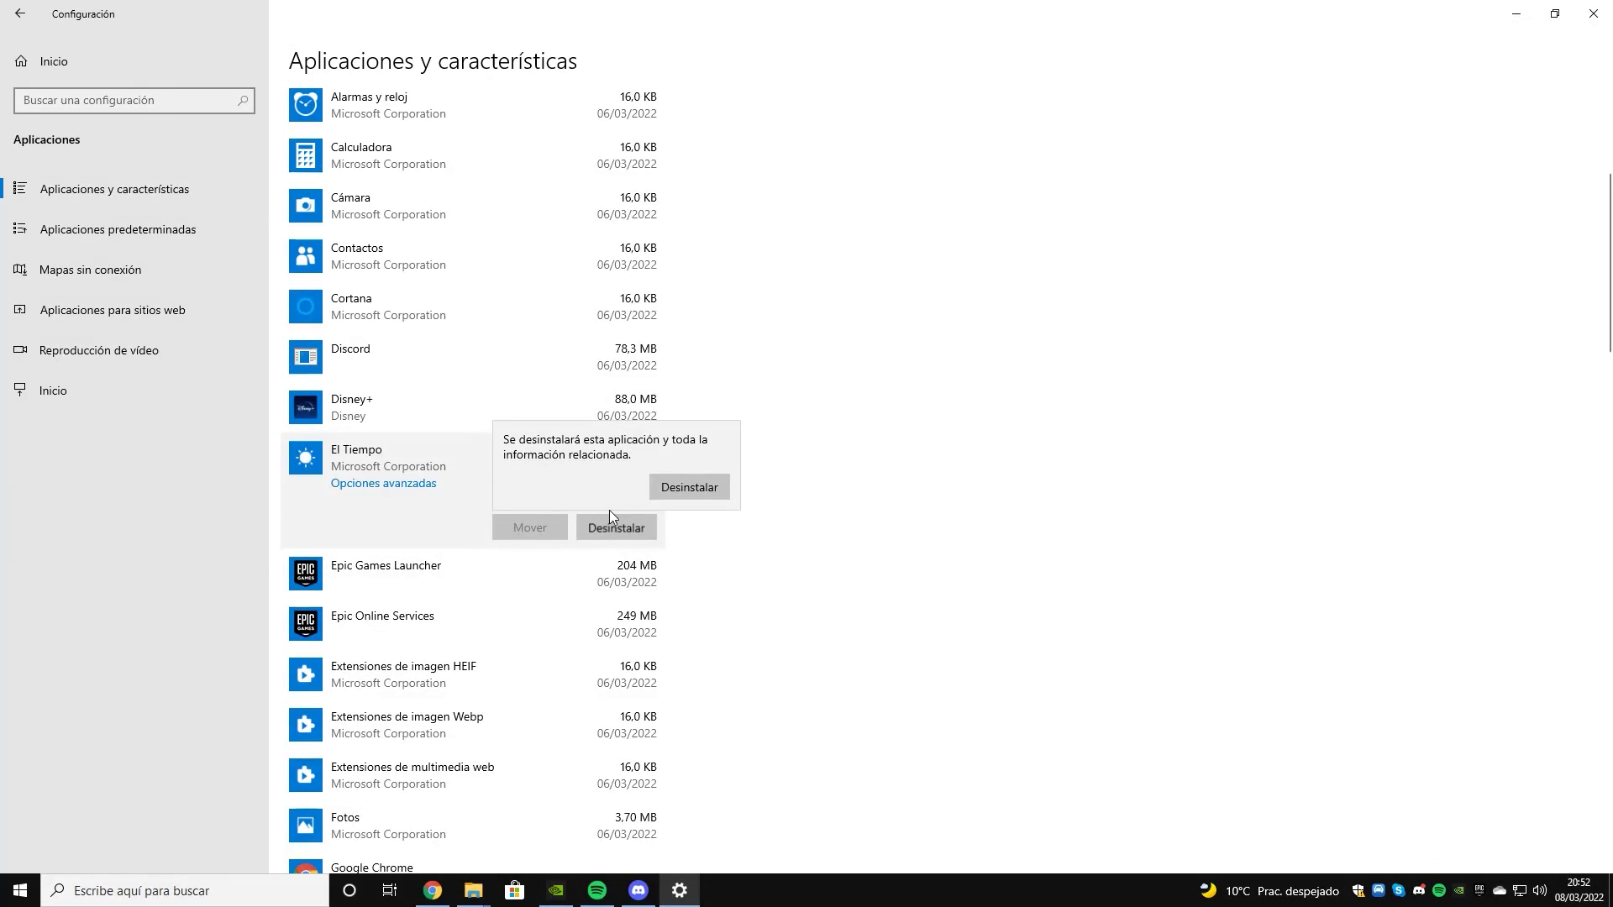
click(673, 491)
- Uninstall Microsoft OneDrive from the list of installed apps
scroll(481, 515, down, 3)
scroll(487, 538, down, 2)
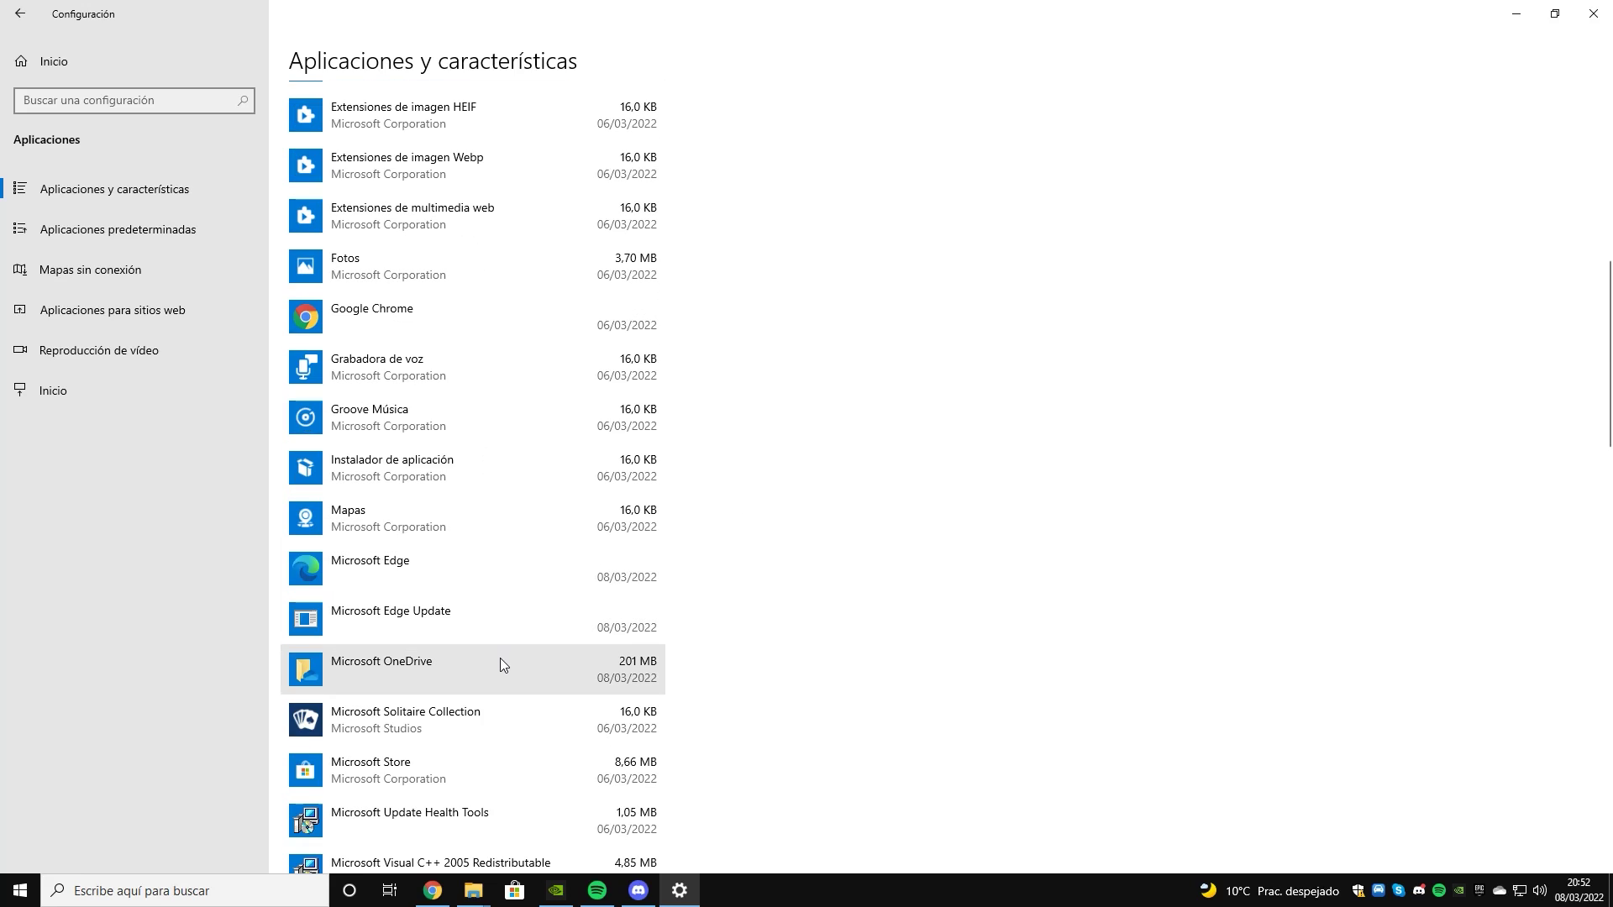
click(457, 679)
click(647, 739)
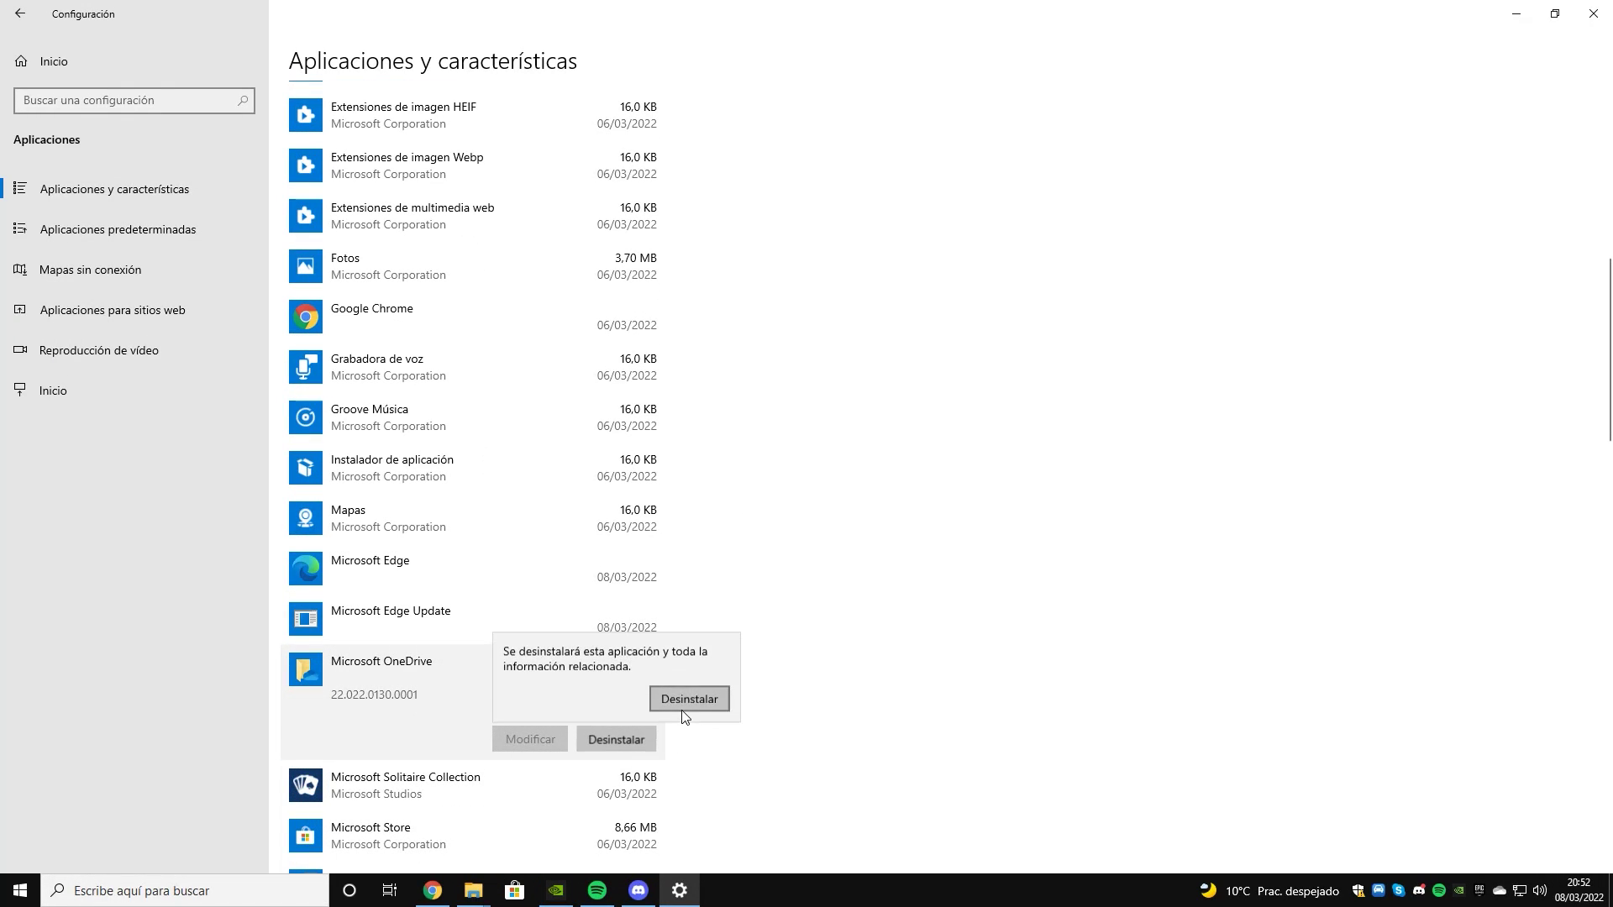
click(684, 695)
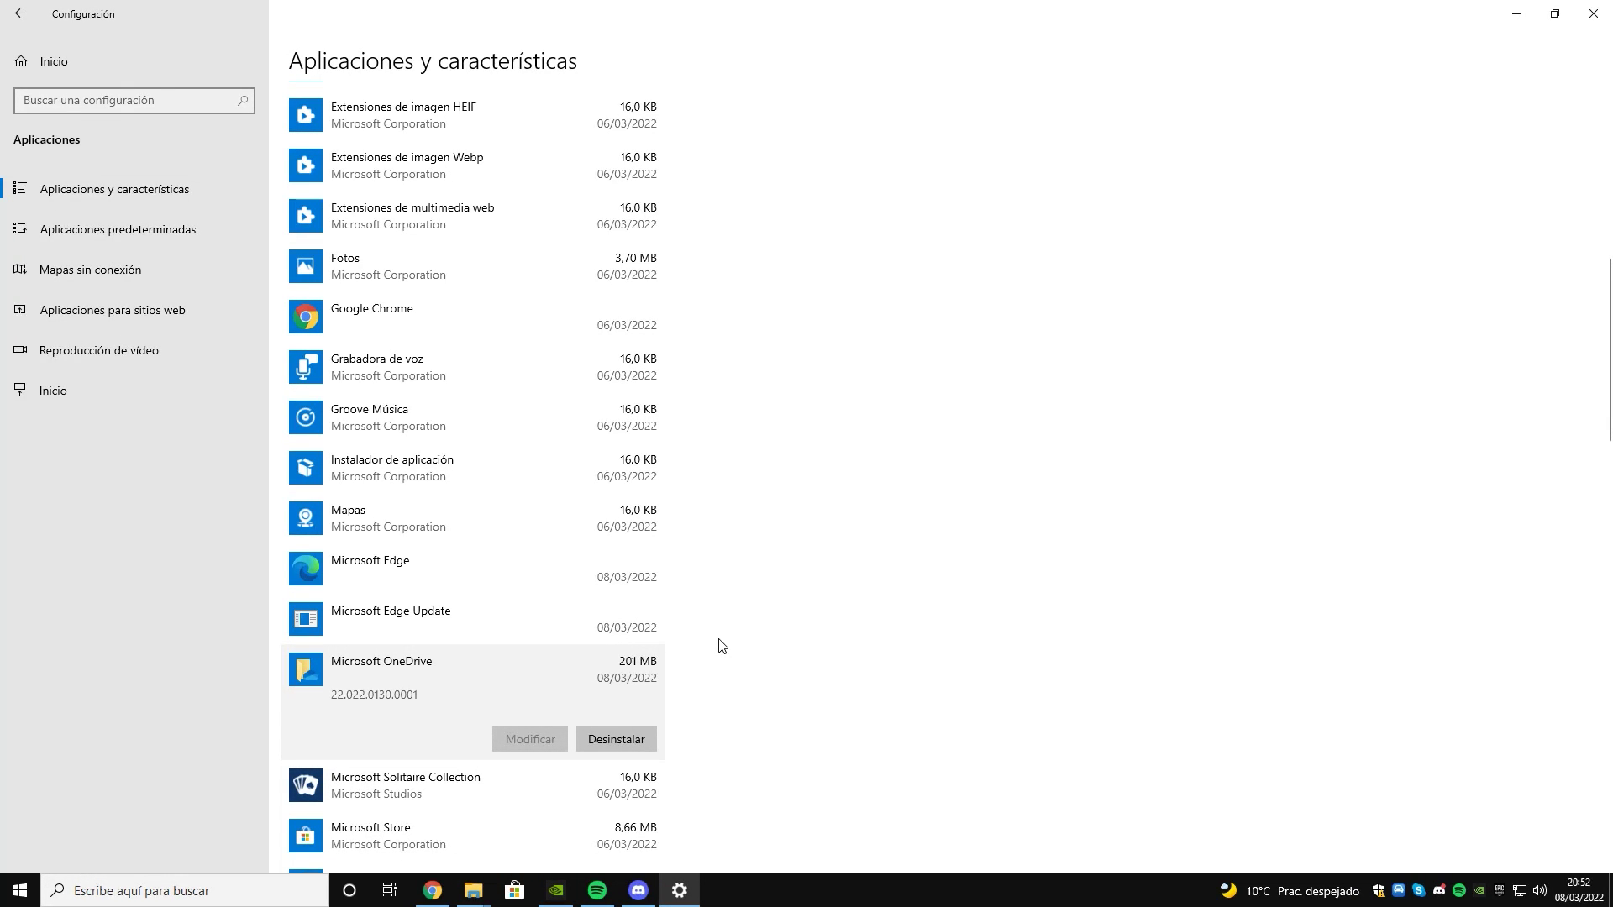
- Uninstall Microsoft Solitaire Collection from the list of installed apps
scroll(538, 478, down, 5)
click(420, 273)
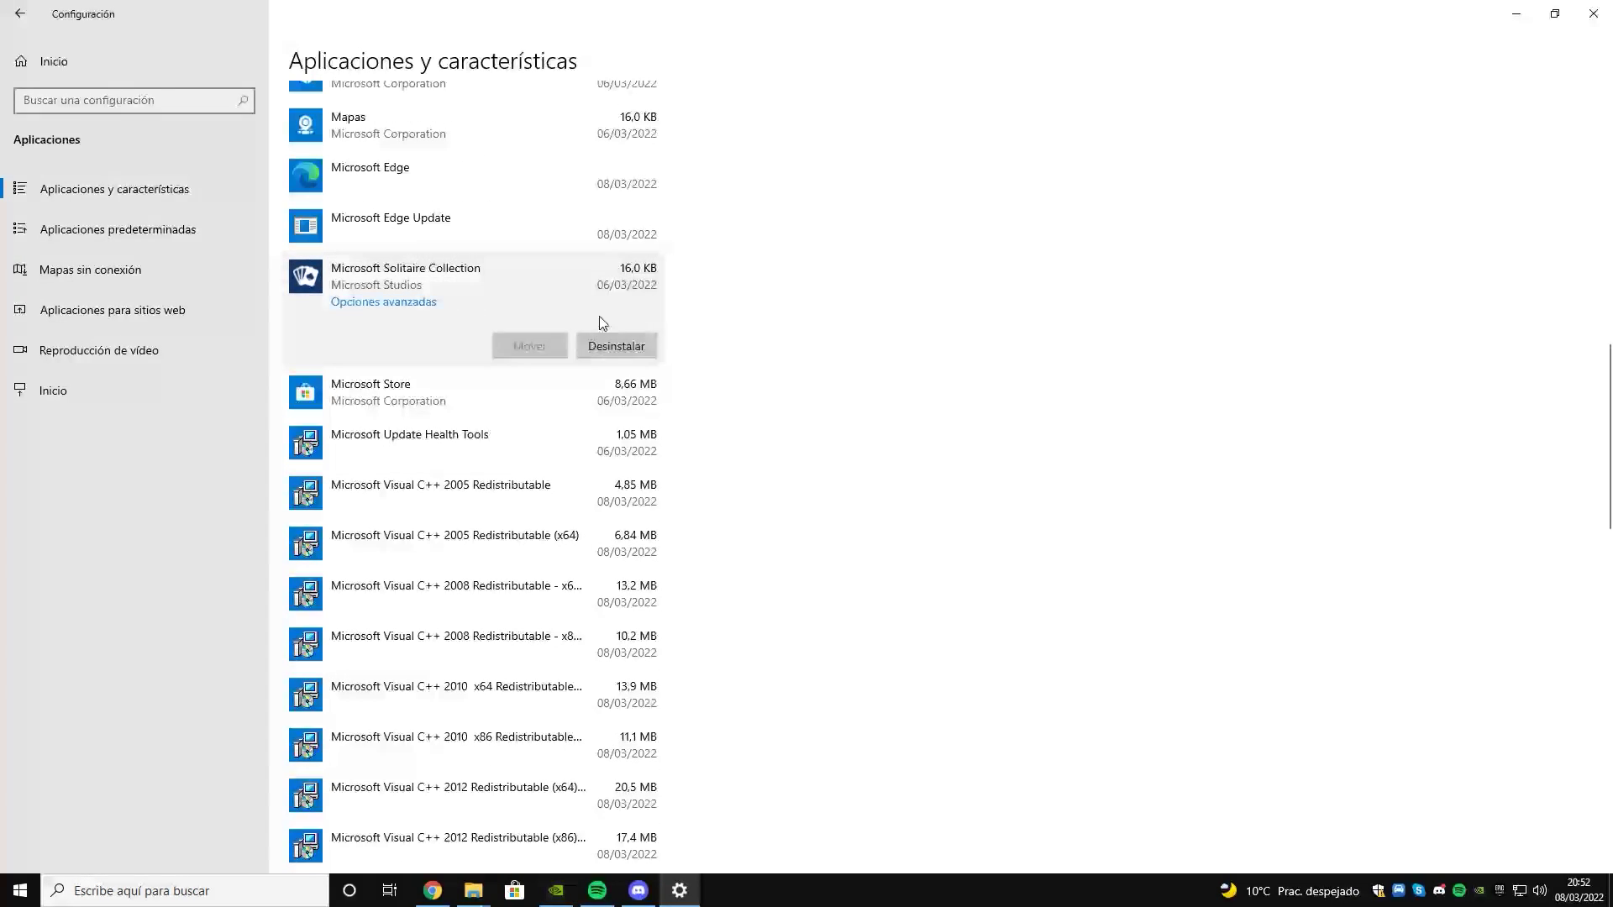
click(648, 345)
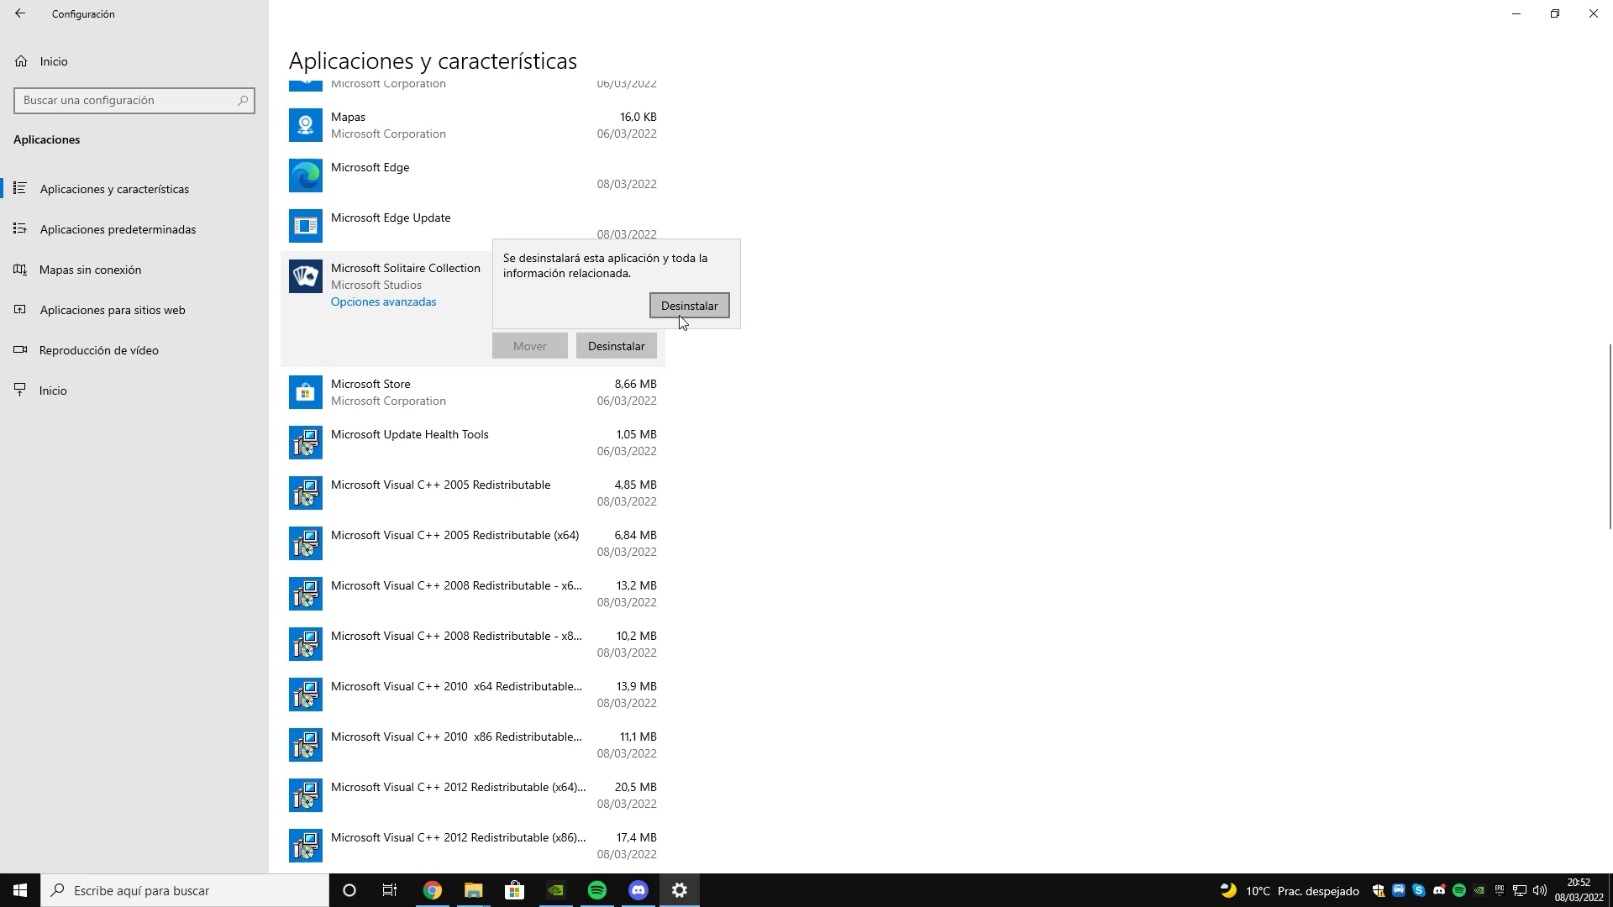
click(682, 306)
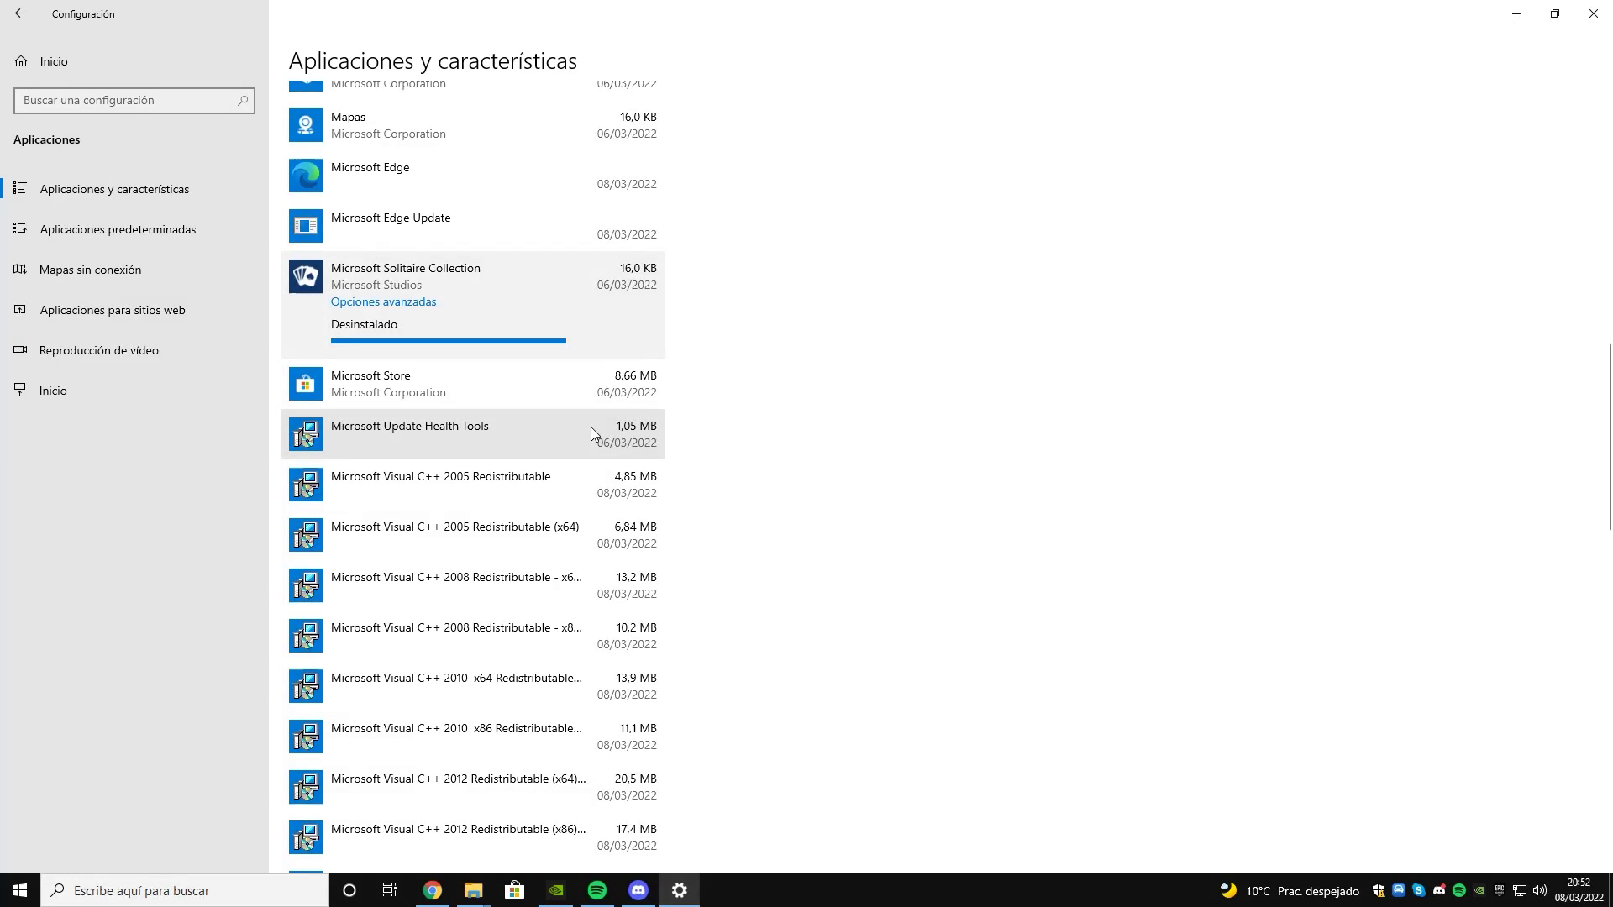
scroll(591, 427, down, 15)
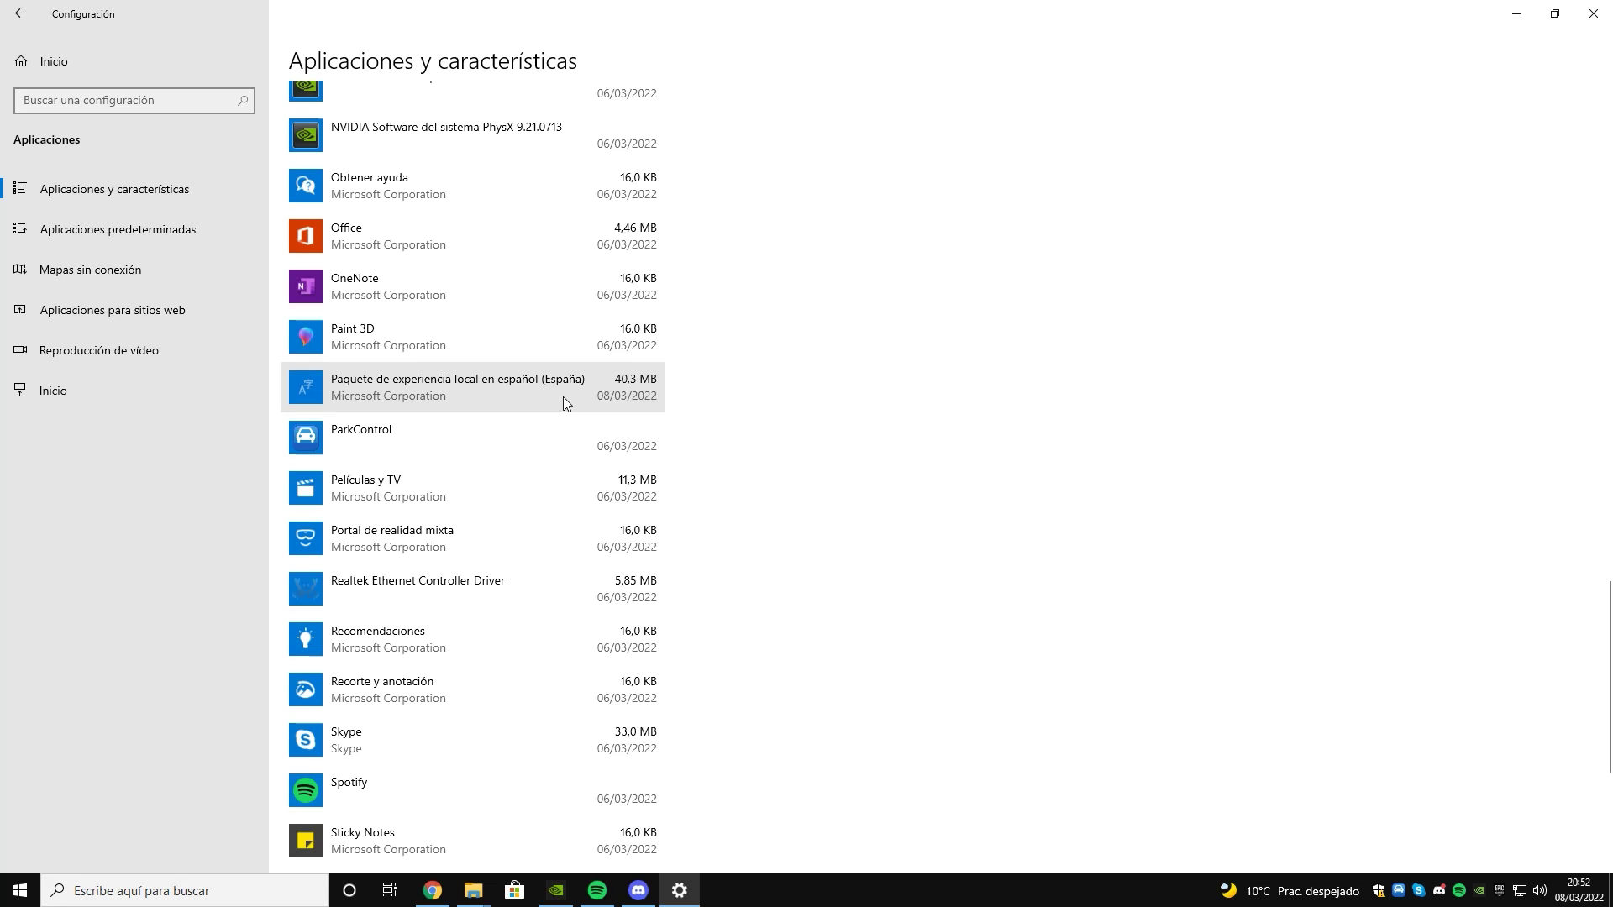
- Uninstall Office and OneNote from the list of installed apps
click(410, 244)
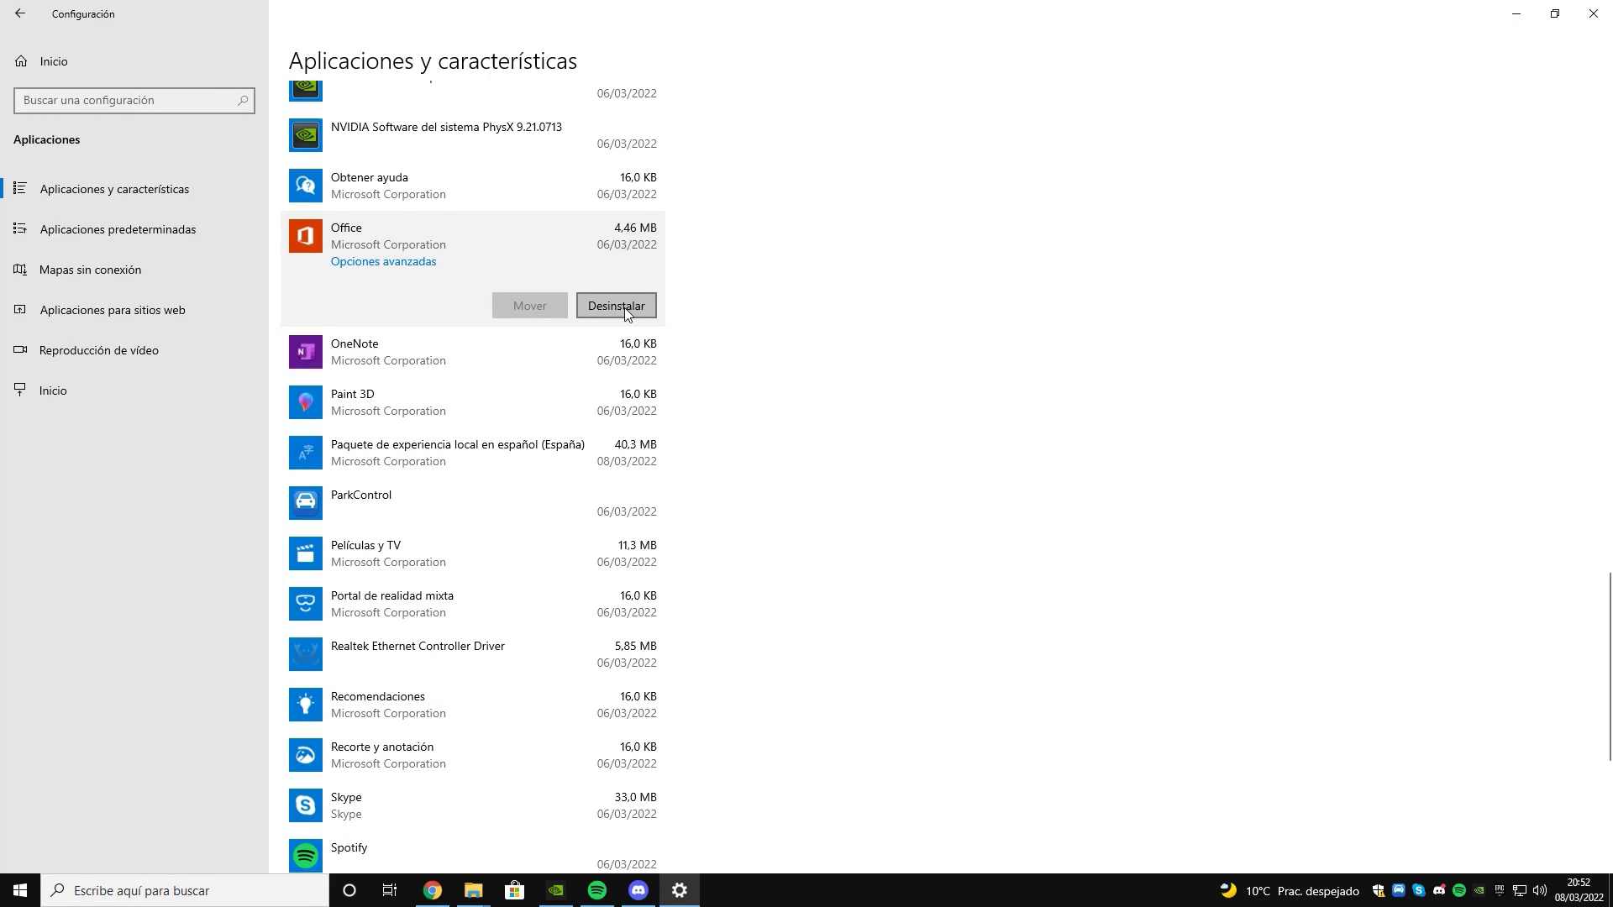
click(383, 351)
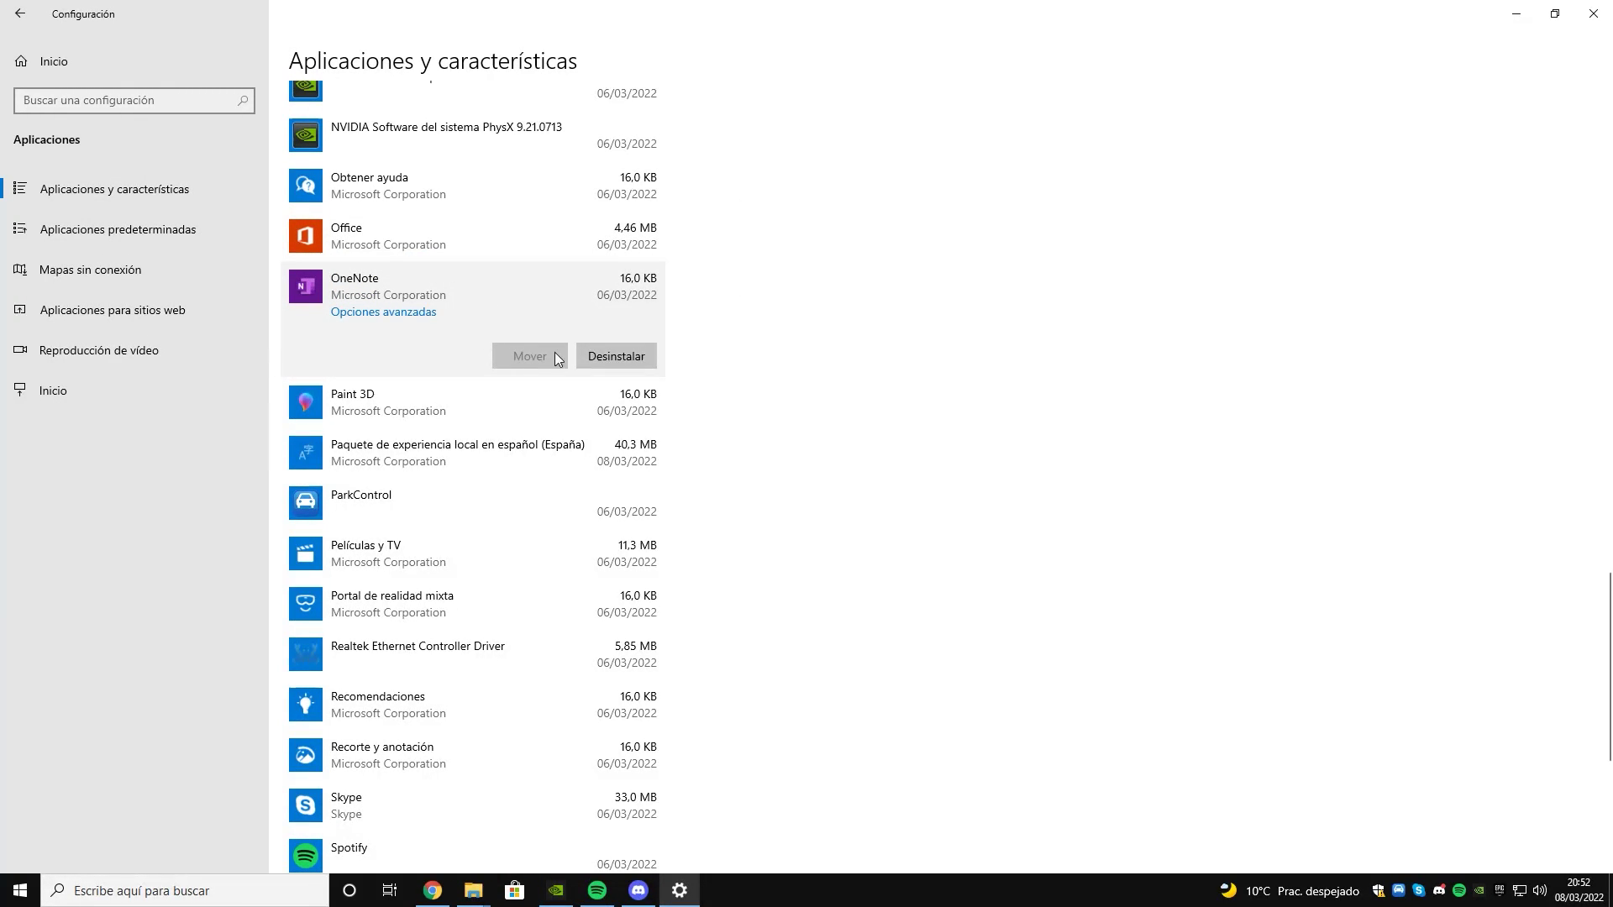
click(626, 356)
click(715, 315)
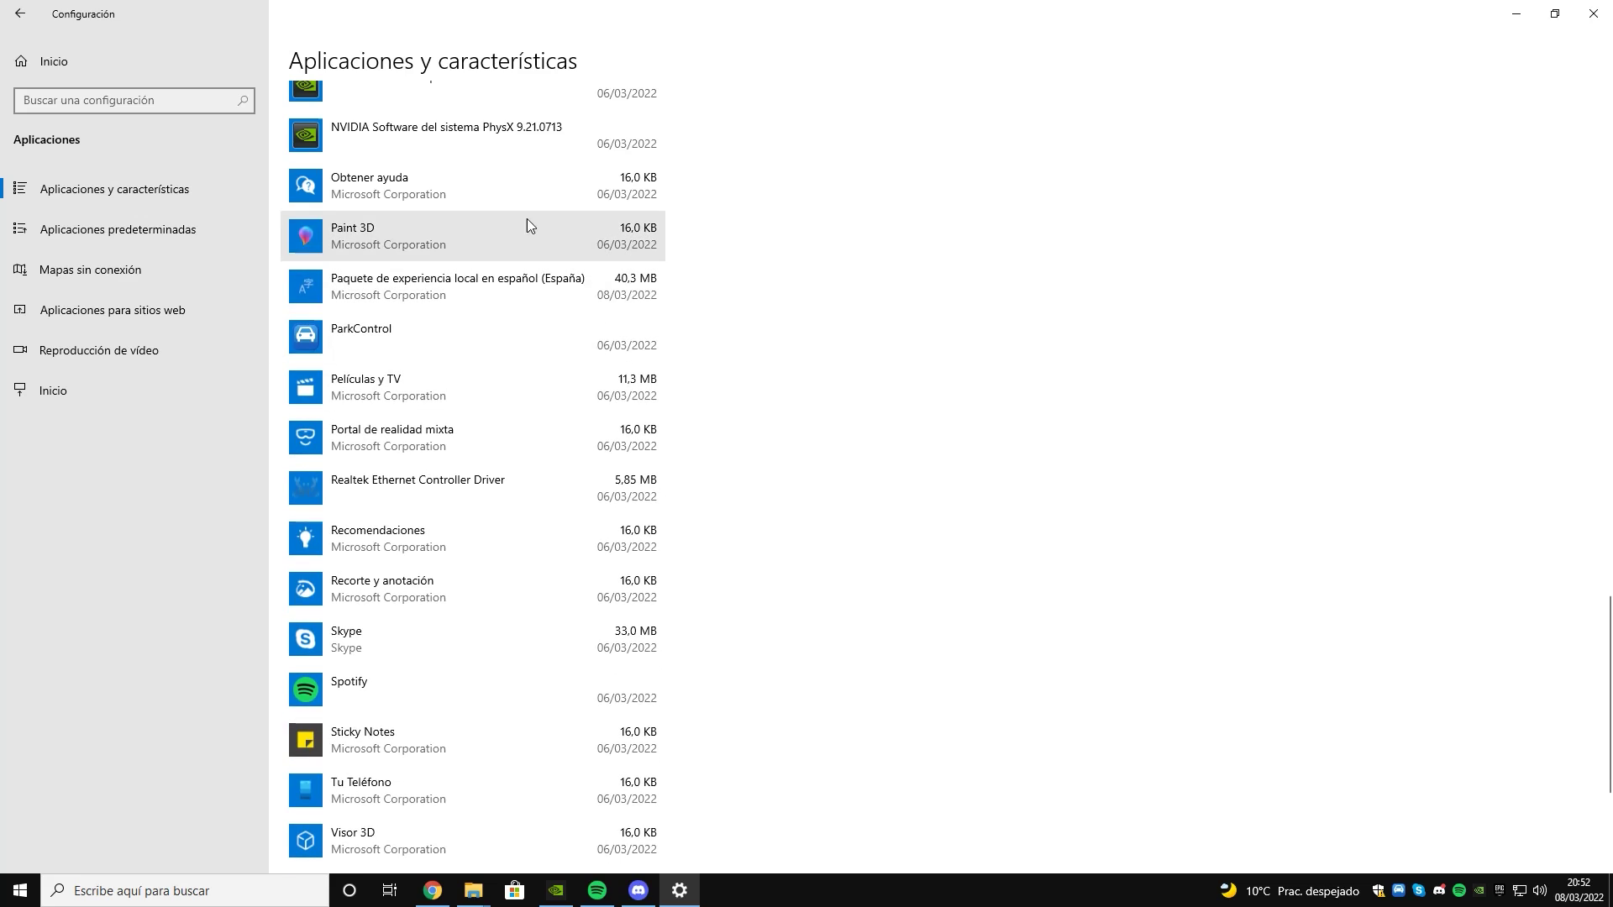
- Uninstall Recomendaciones from the list of installed apps
scroll(438, 359, down, 2)
click(400, 398)
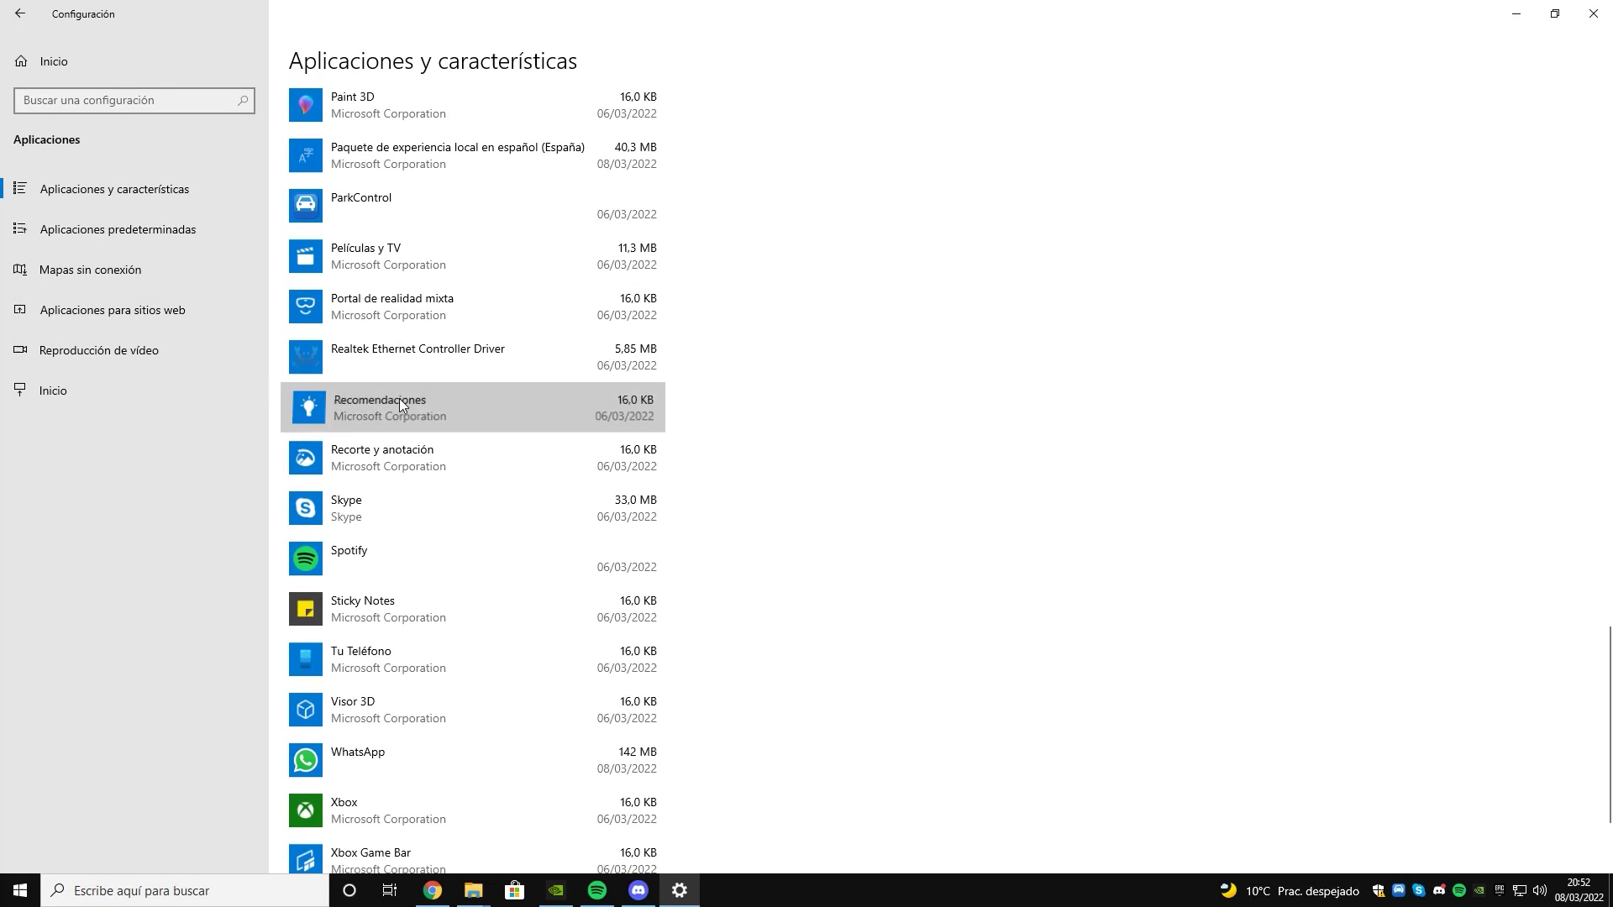
click(651, 477)
click(689, 437)
- Uninstall Skype from the list of installed apps
click(637, 467)
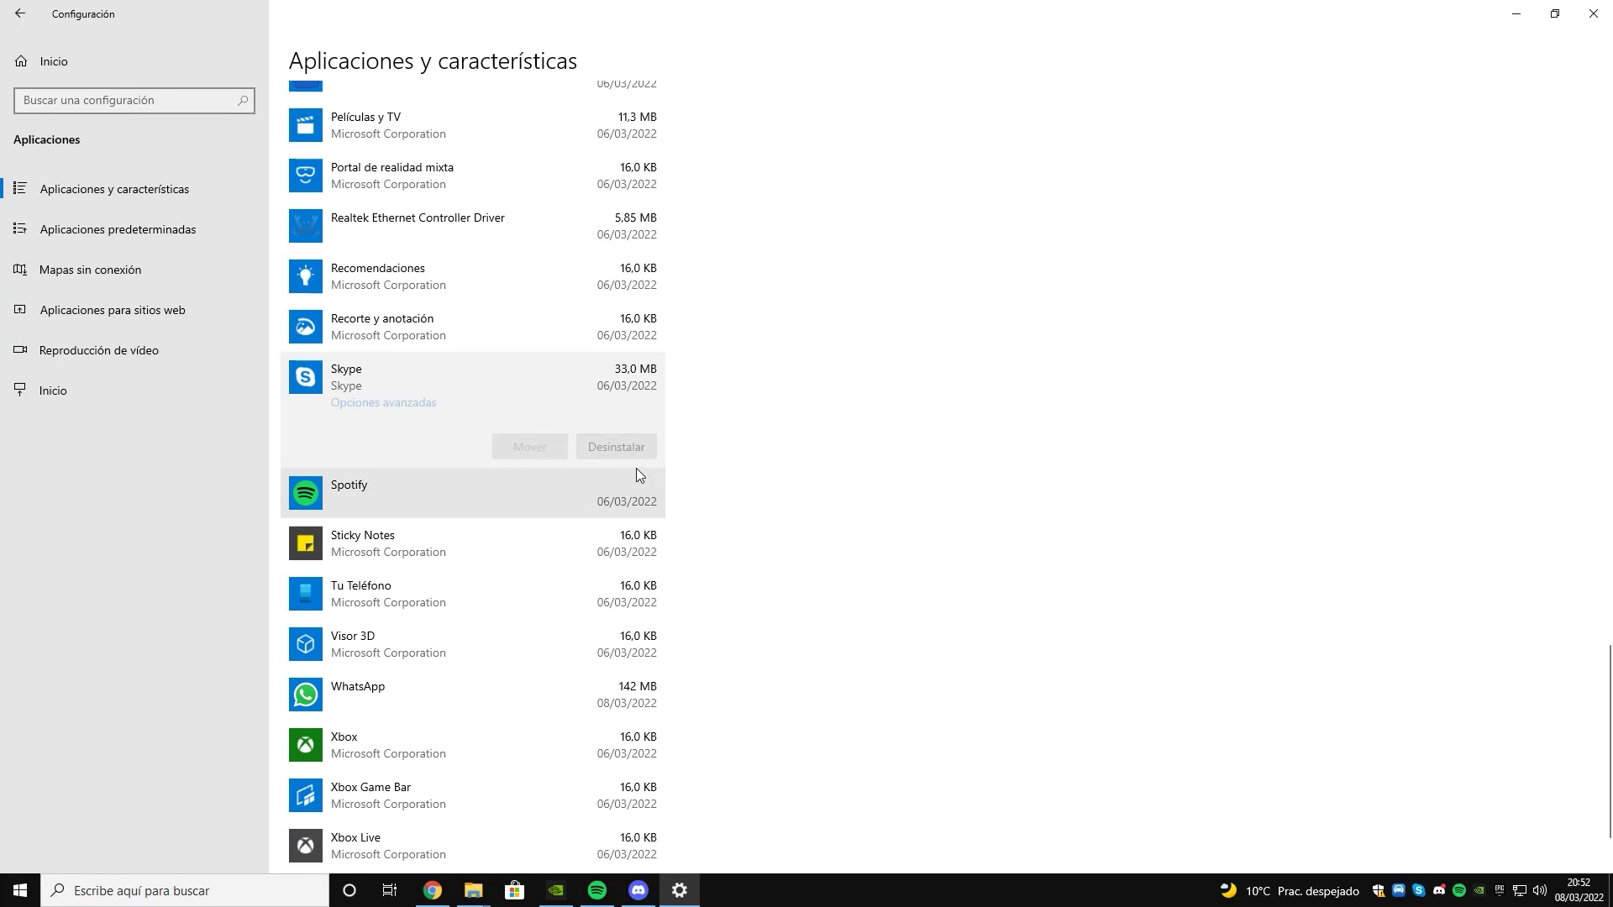
click(622, 447)
click(685, 409)
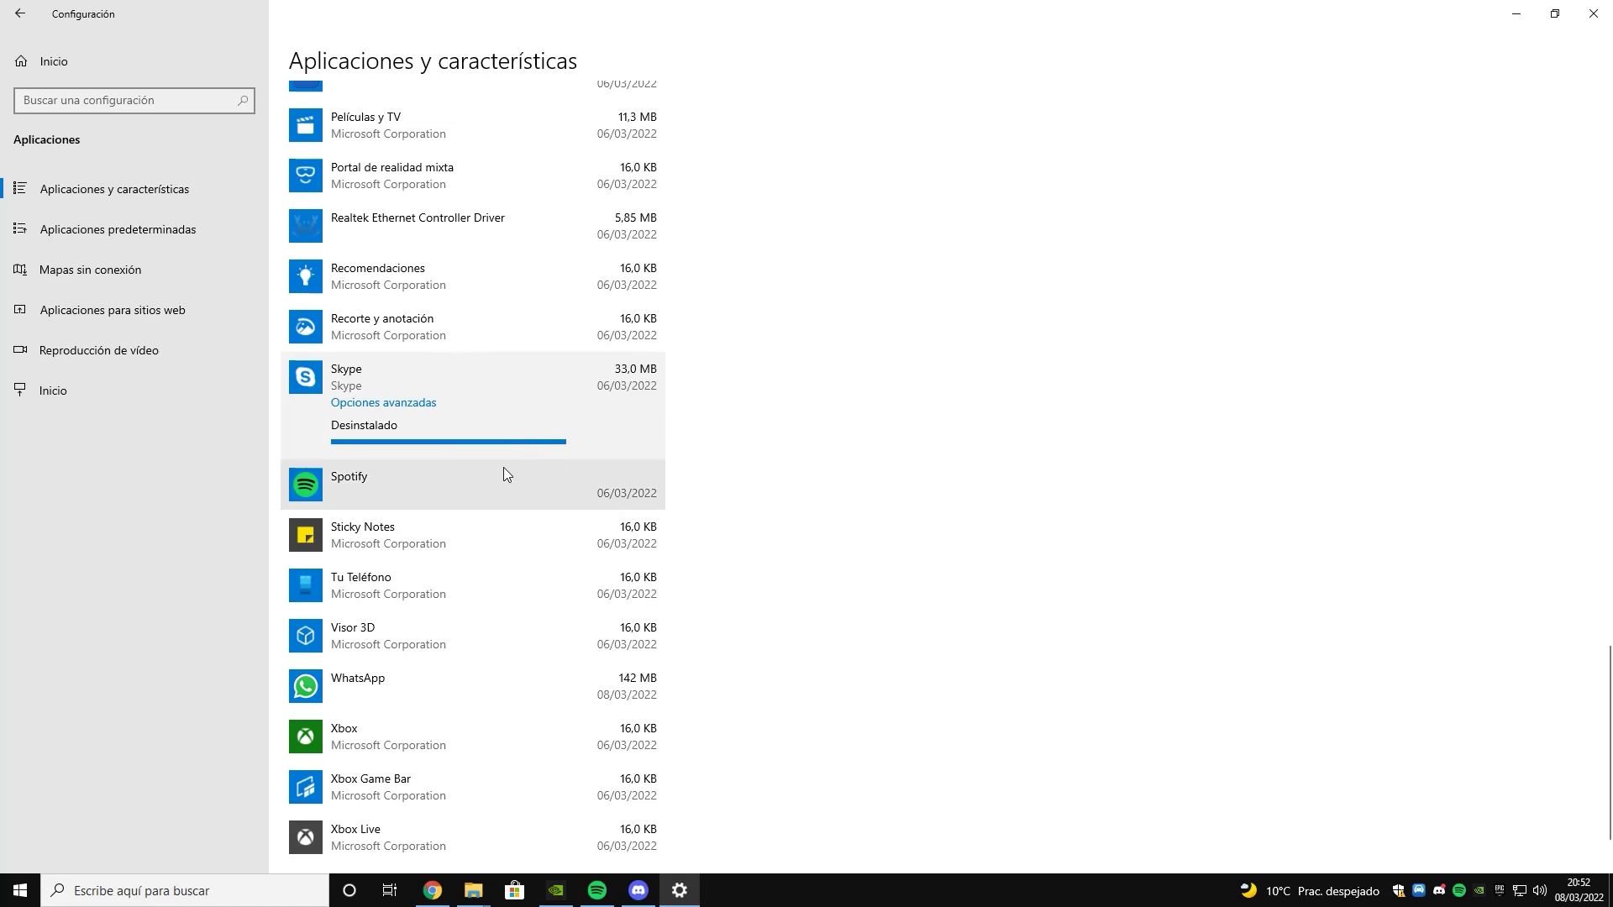
- Uninstall Sticky Notes from the list of installed apps
click(438, 387)
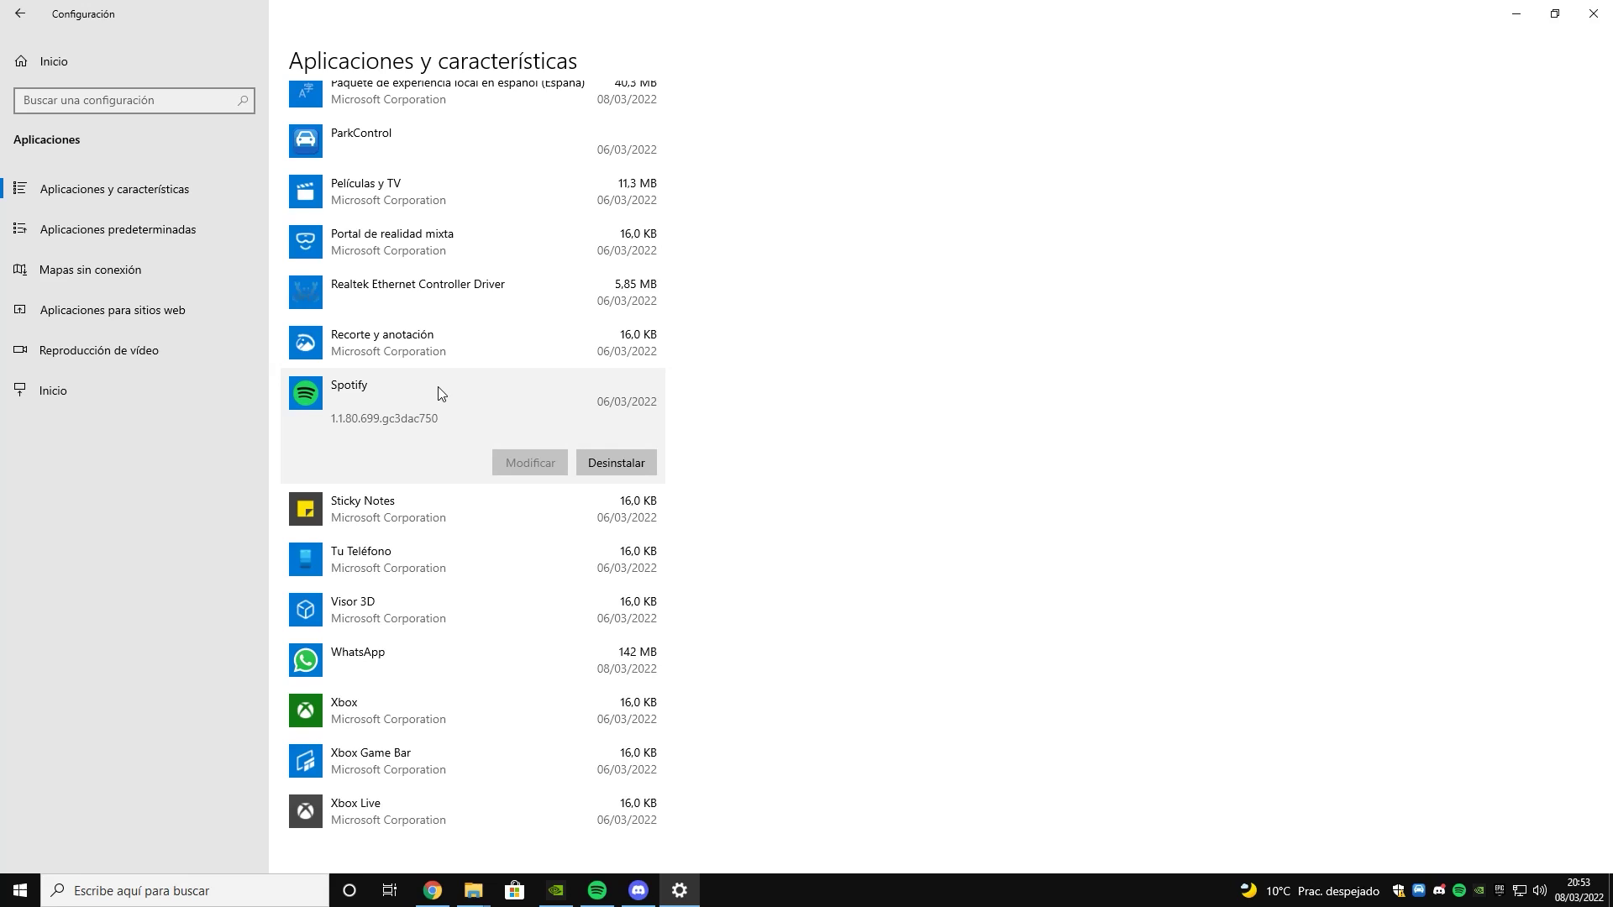
click(400, 504)
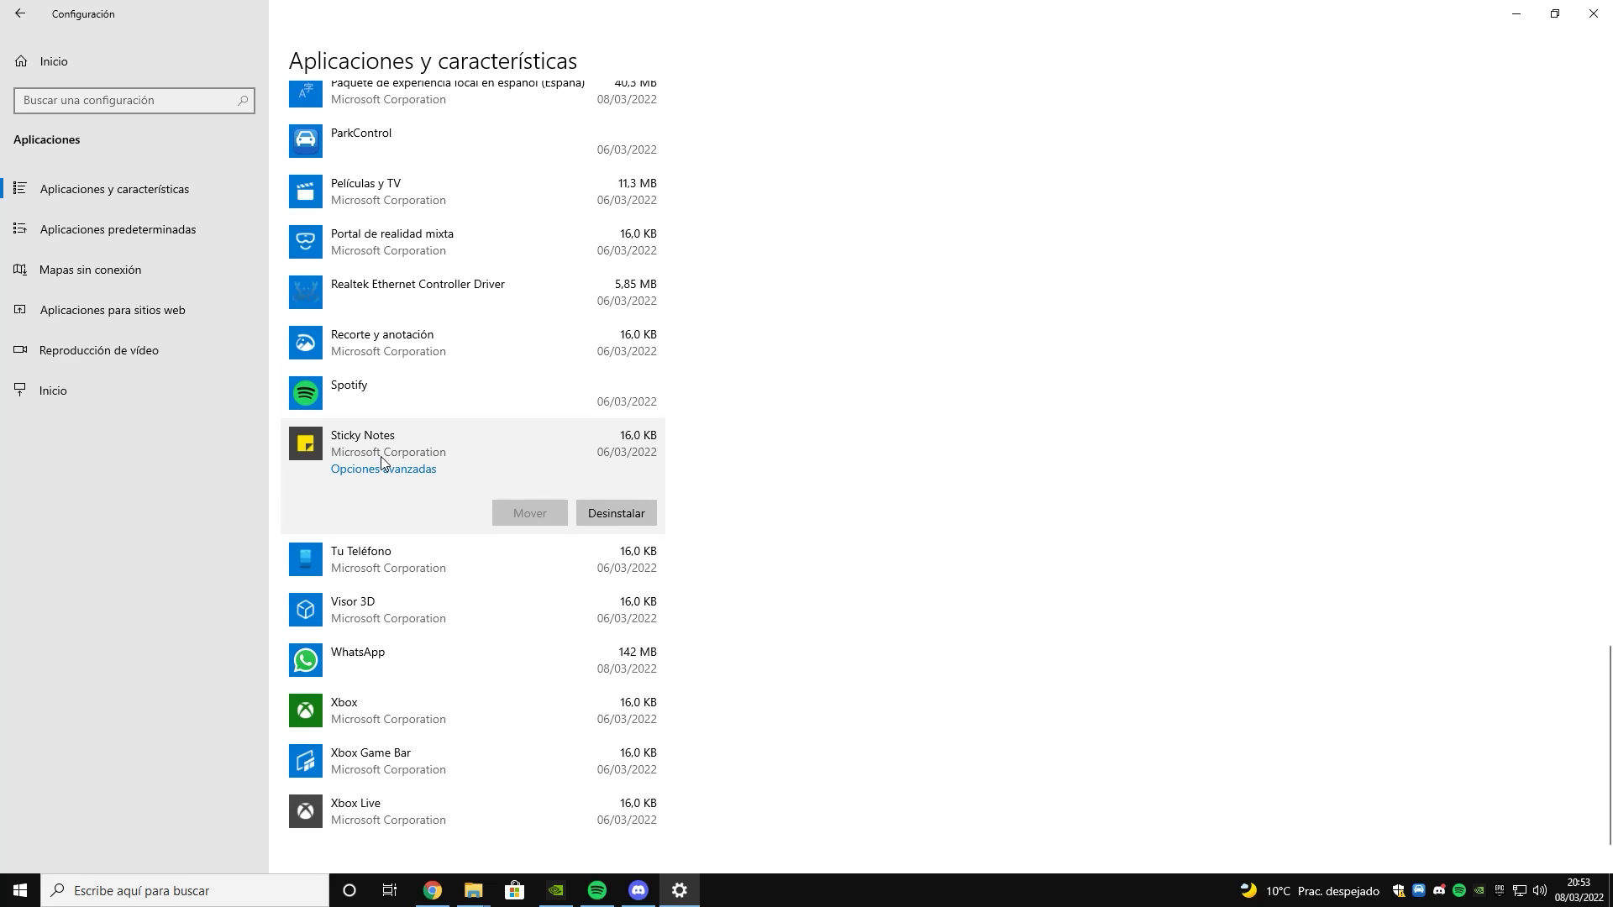
click(637, 513)
click(672, 481)
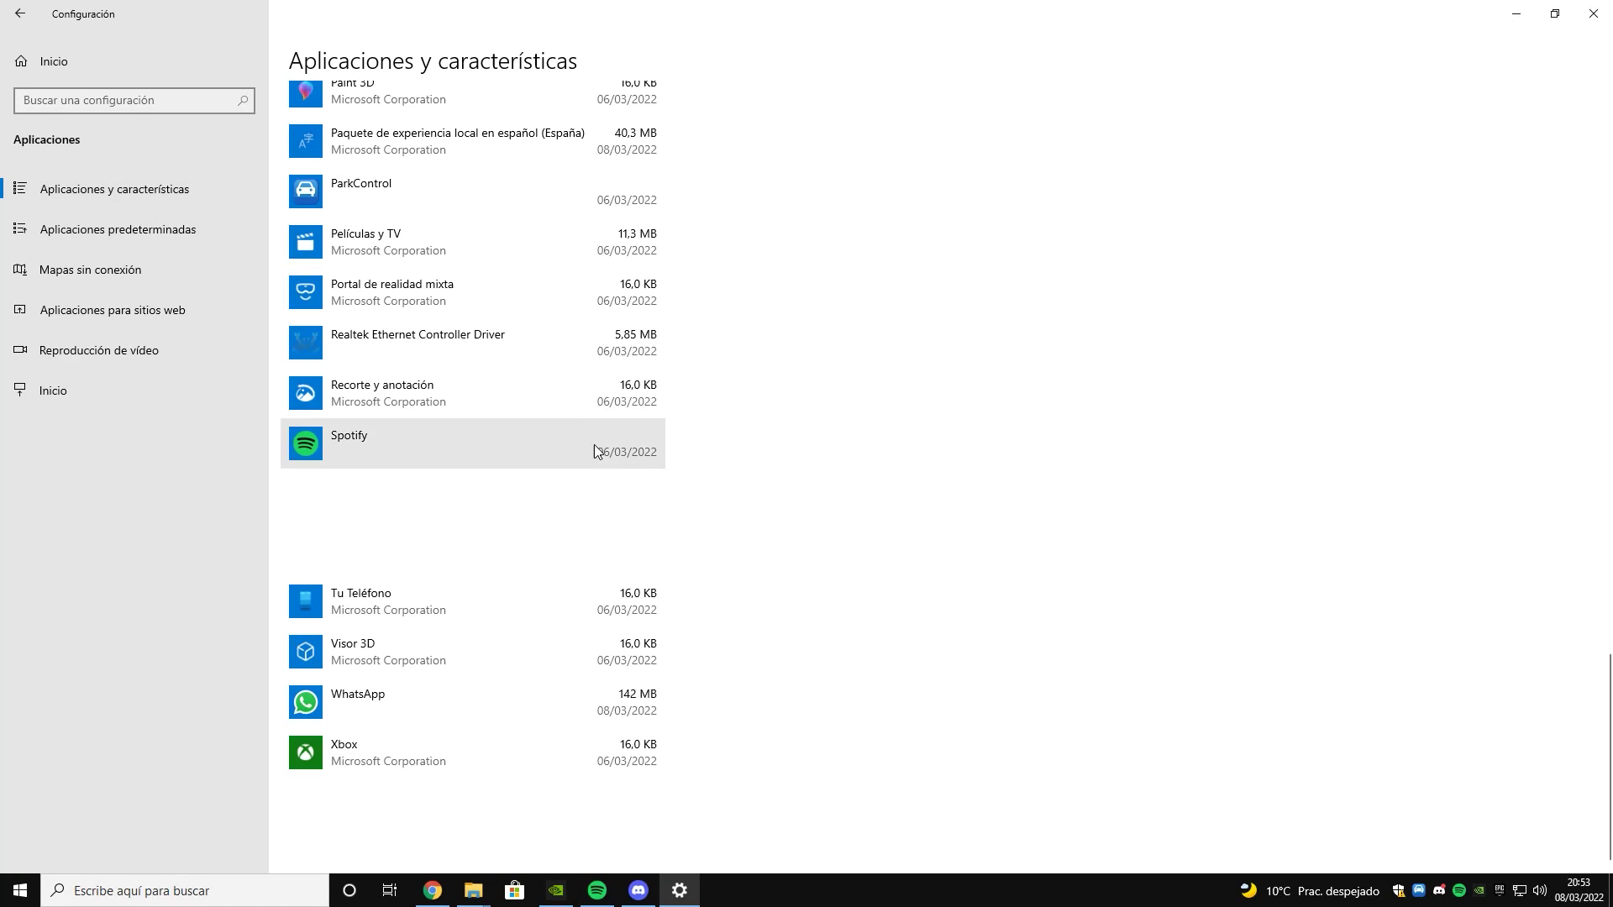
- Look through the remaining installed apps for further removal candidates and check the default app settings
click(462, 296)
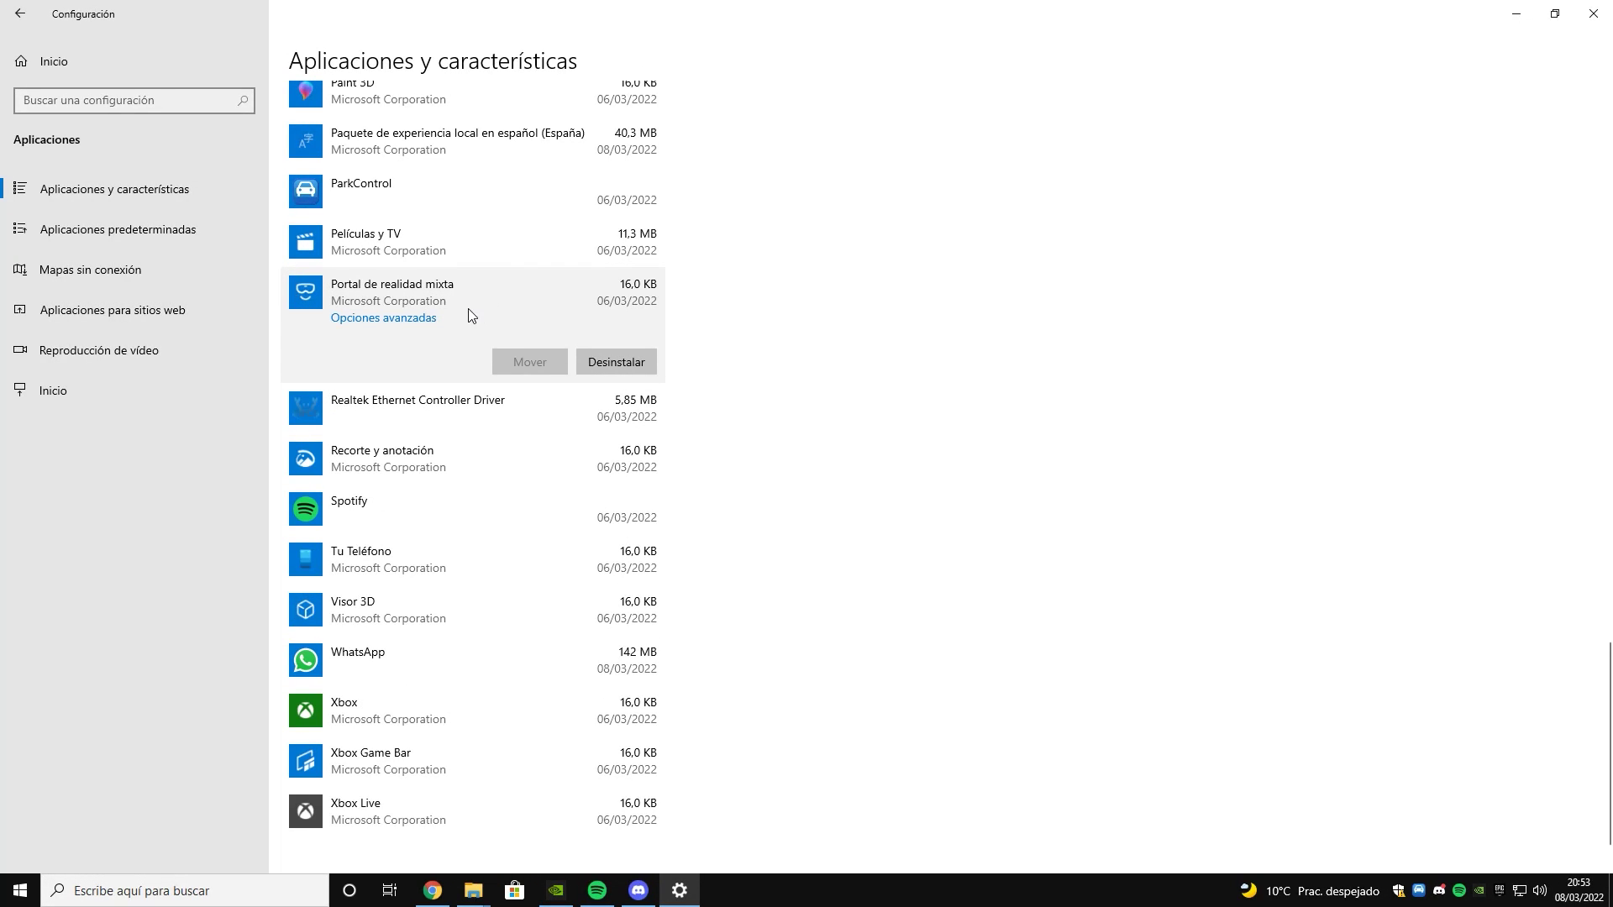
scroll(470, 332, up, 2)
scroll(472, 347, down, 3)
scroll(504, 395, up, 5)
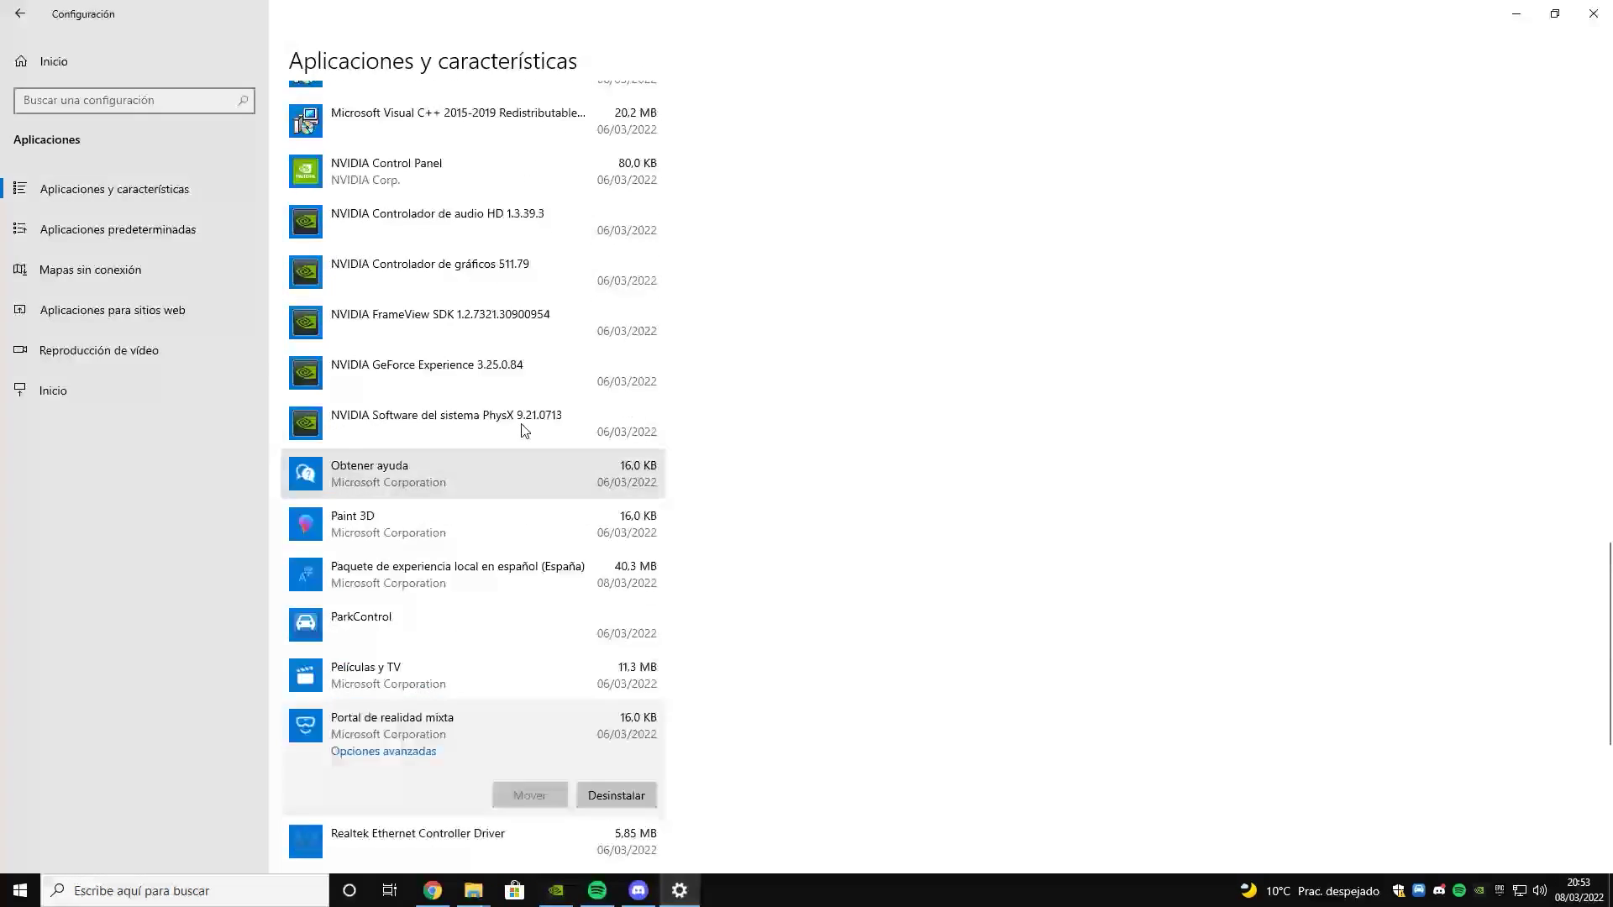
scroll(525, 429, up, 4)
scroll(511, 425, down, 5)
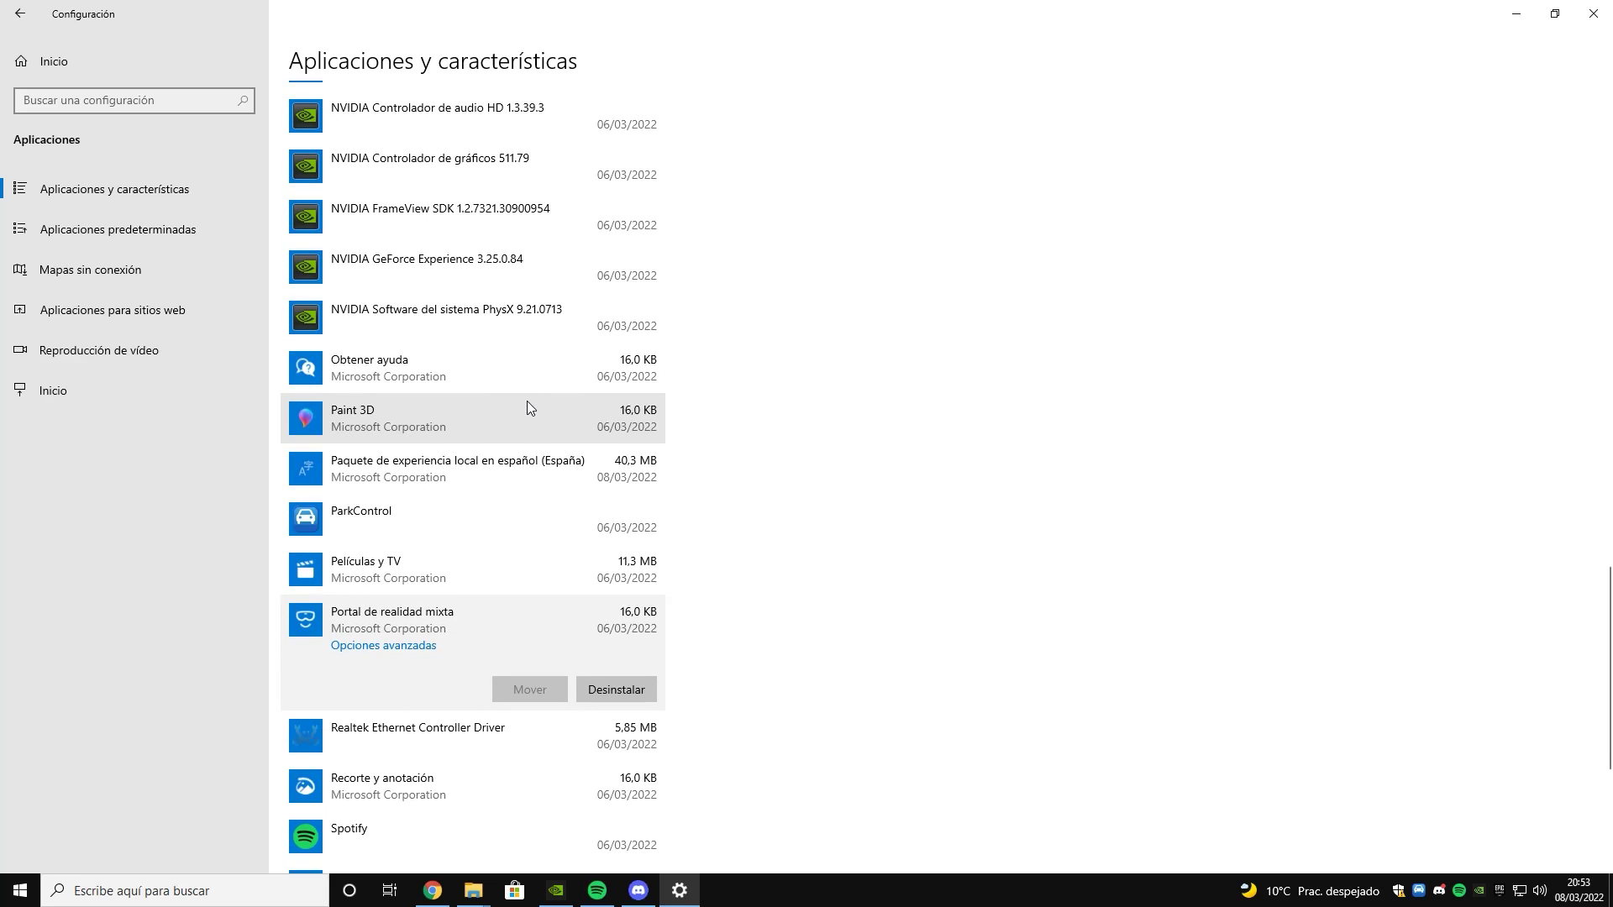
click(150, 230)
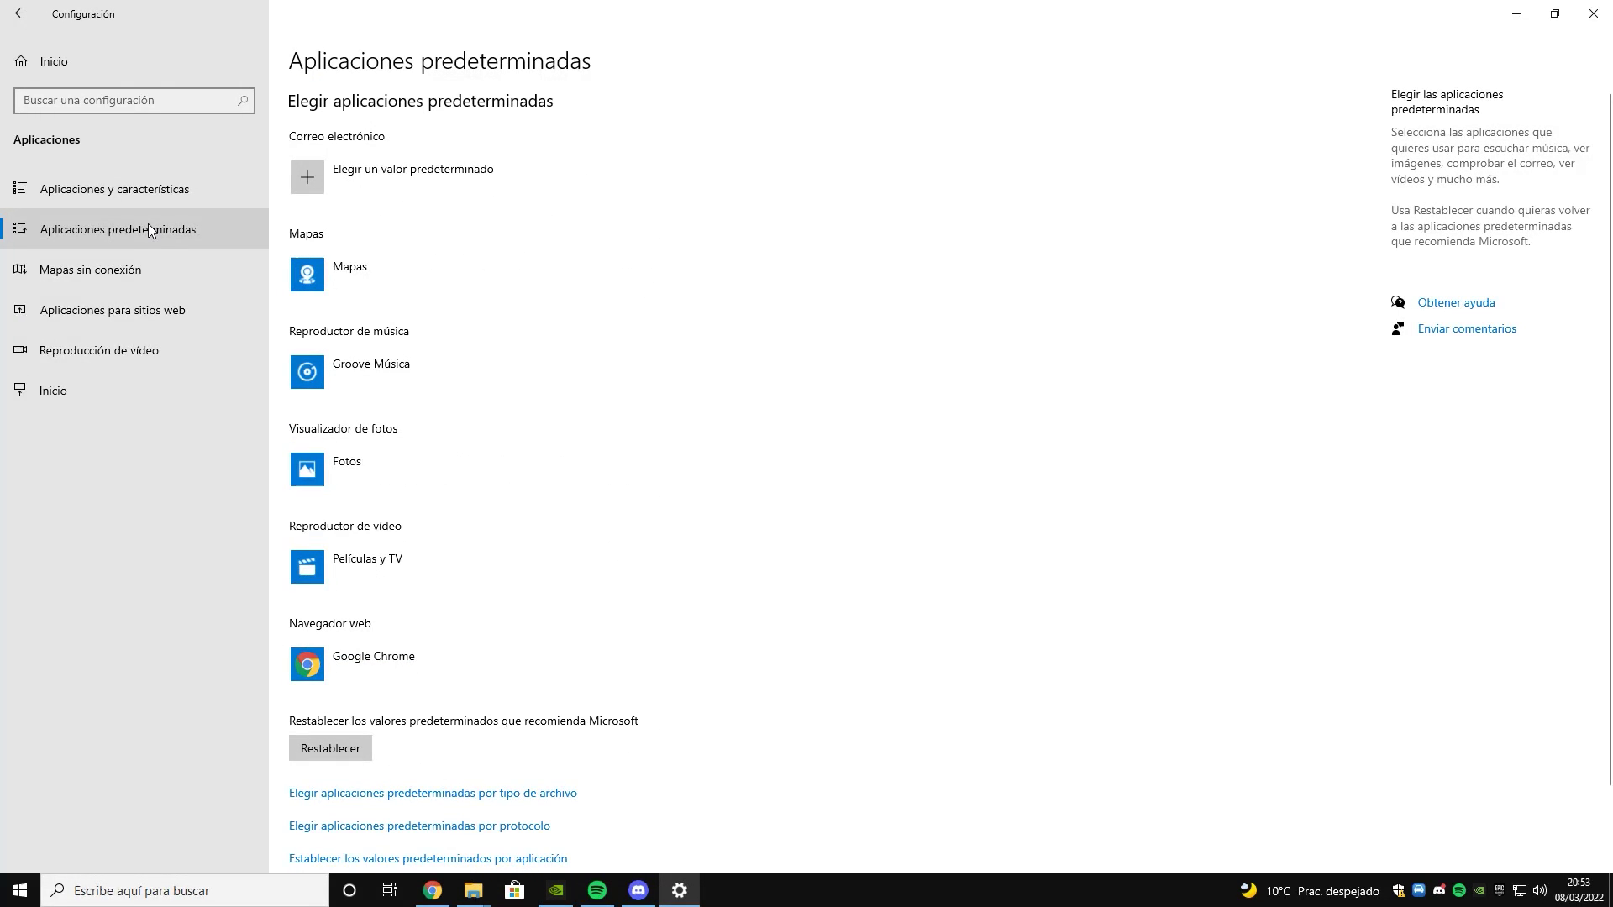
- Delete all offline maps and turn off automatic map updates in the Mapas sin conexión settings
click(91, 278)
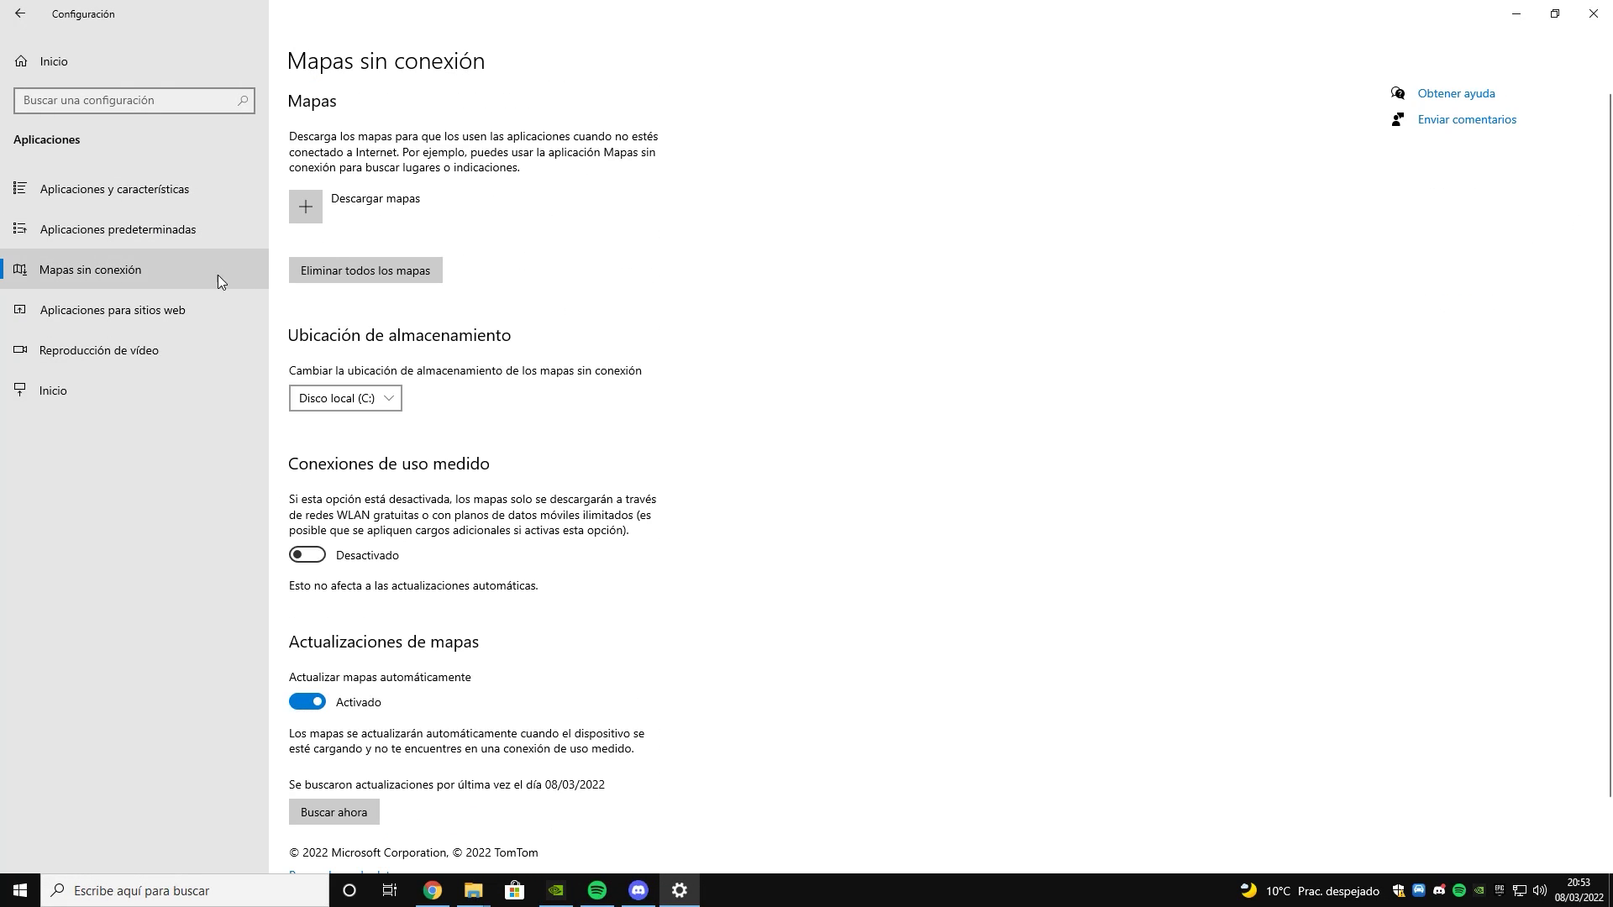
click(360, 269)
click(451, 234)
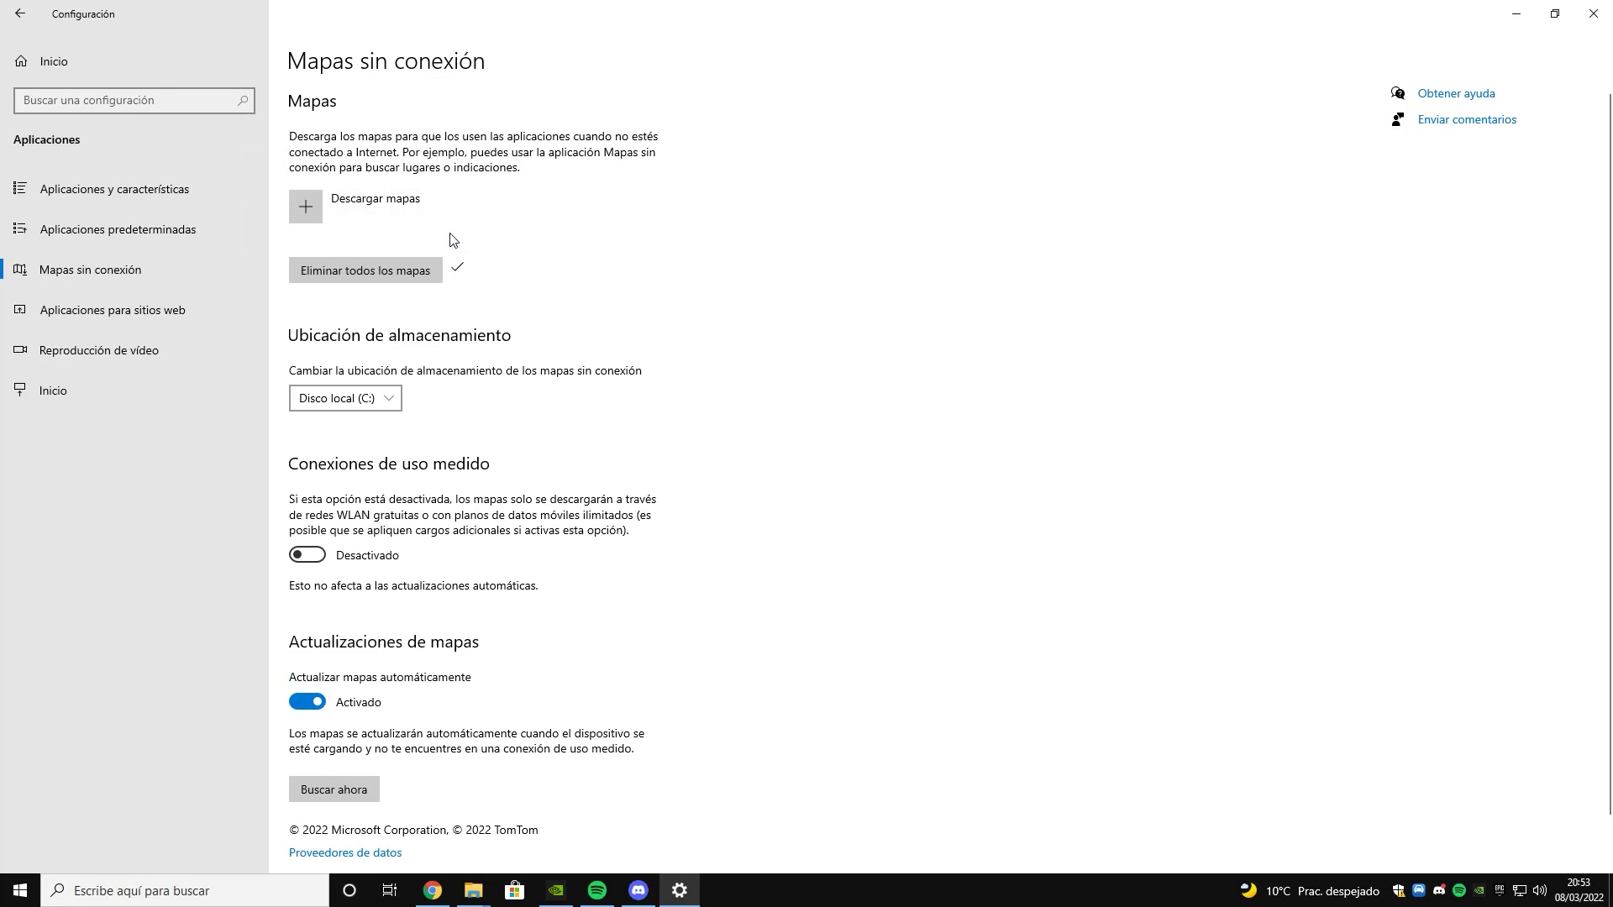
click(308, 702)
scroll(336, 693, down, 1)
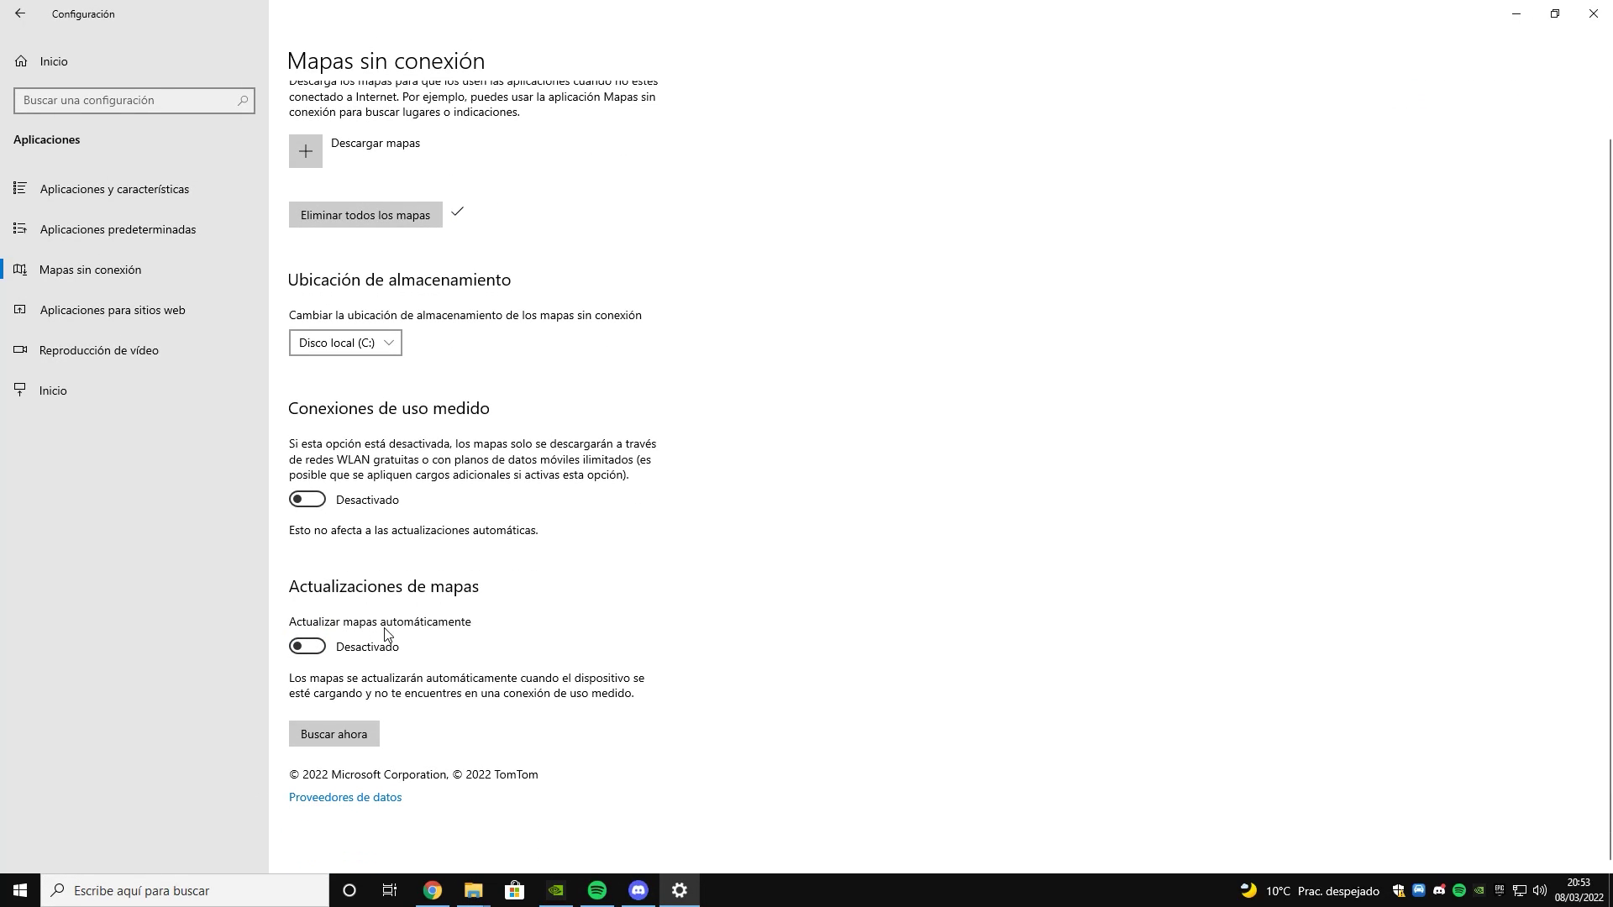
- Turn off both Mapas website associations, *.maps.windows.com and maps.windows.com, in the Aplicaciones para sitios web settings
click(154, 323)
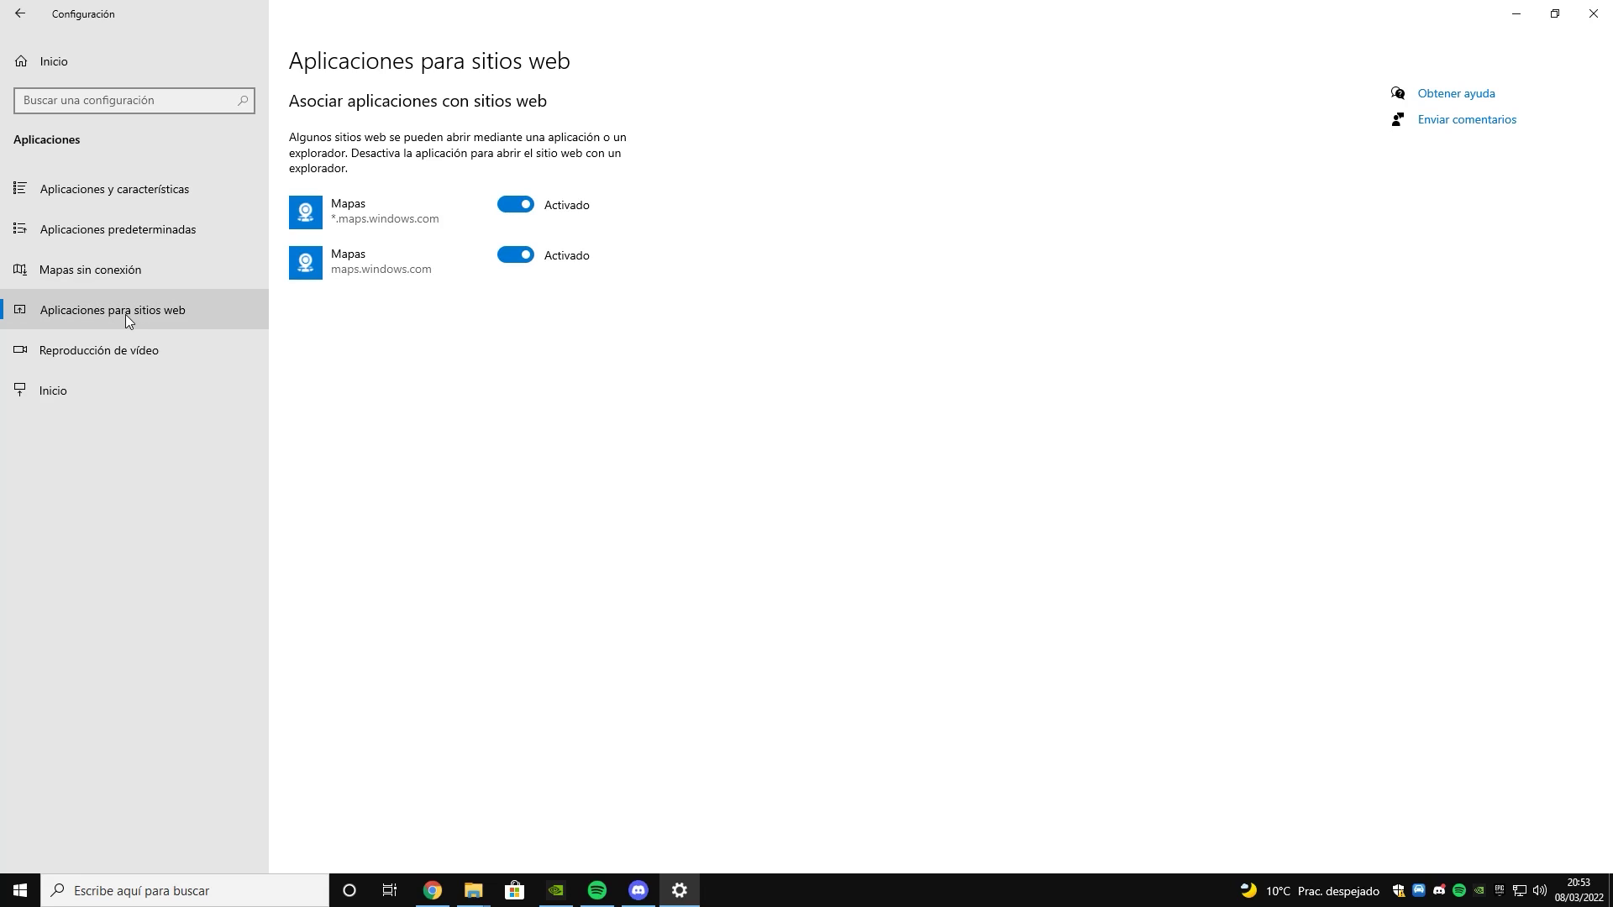
click(515, 205)
click(515, 255)
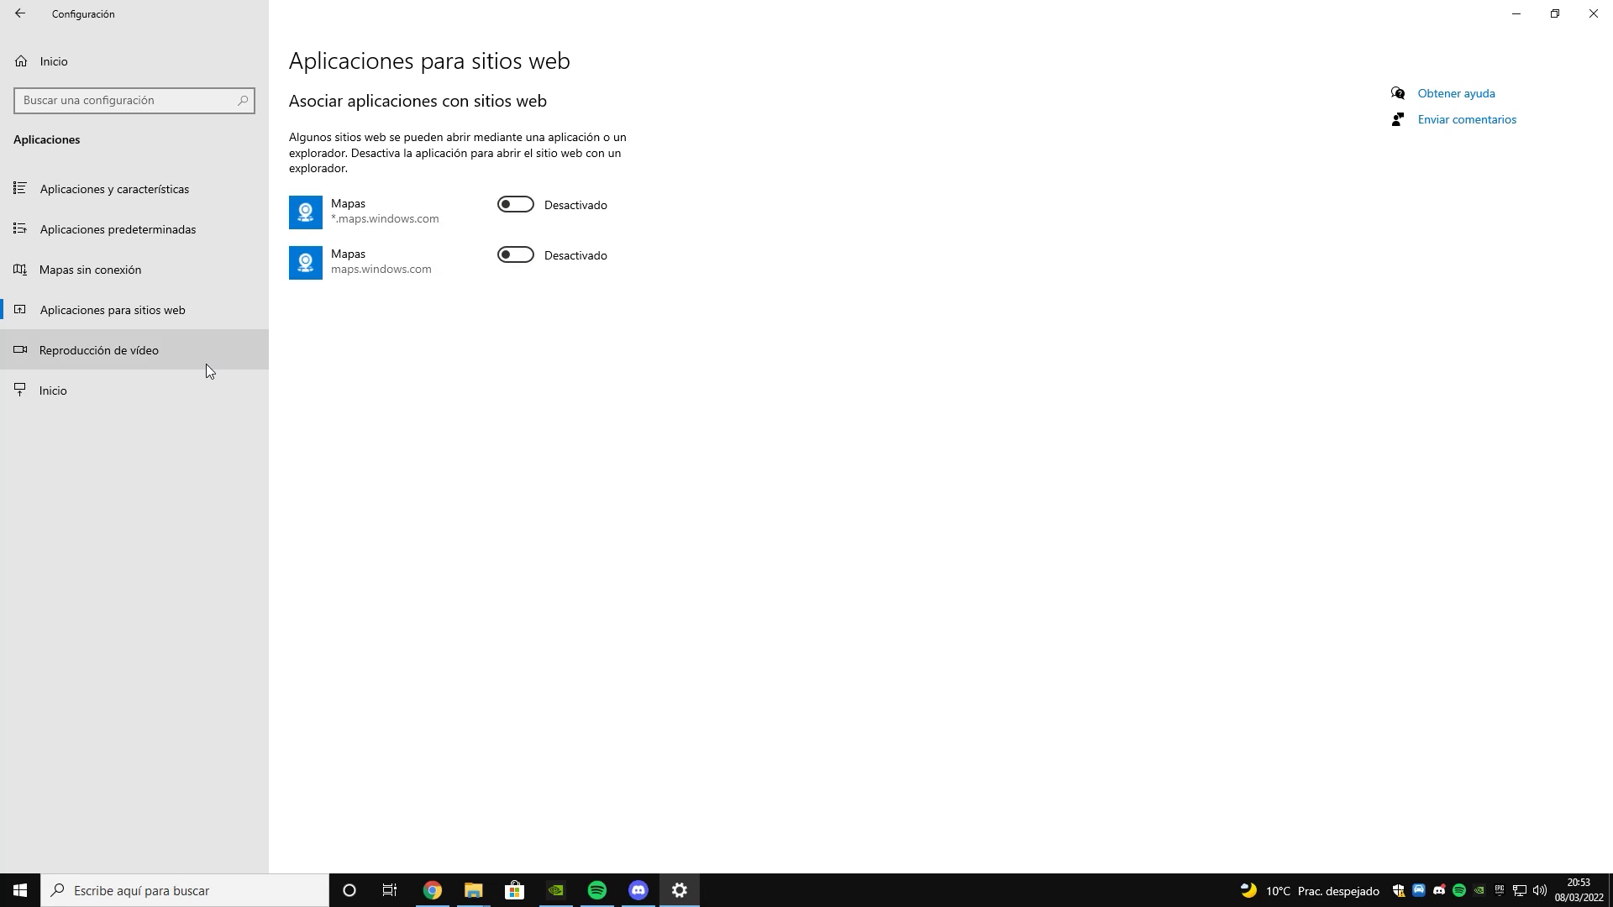
- Disable the startup apps EpicGamesLauncher, Spotify, Update and Windows Security notification icon
click(144, 393)
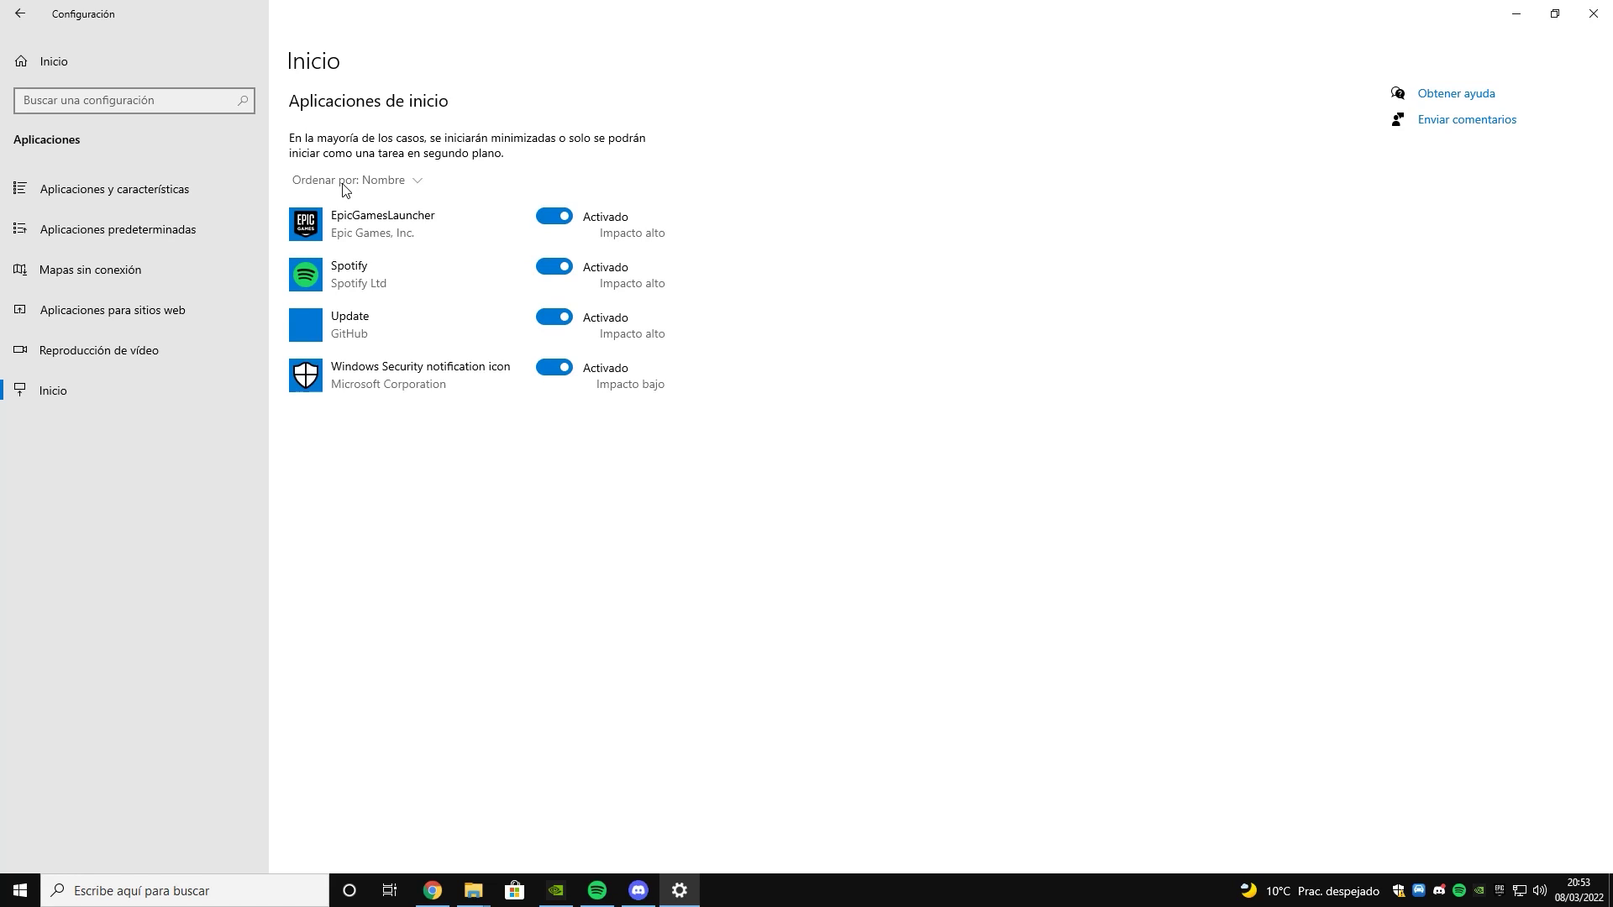
click(562, 221)
click(554, 266)
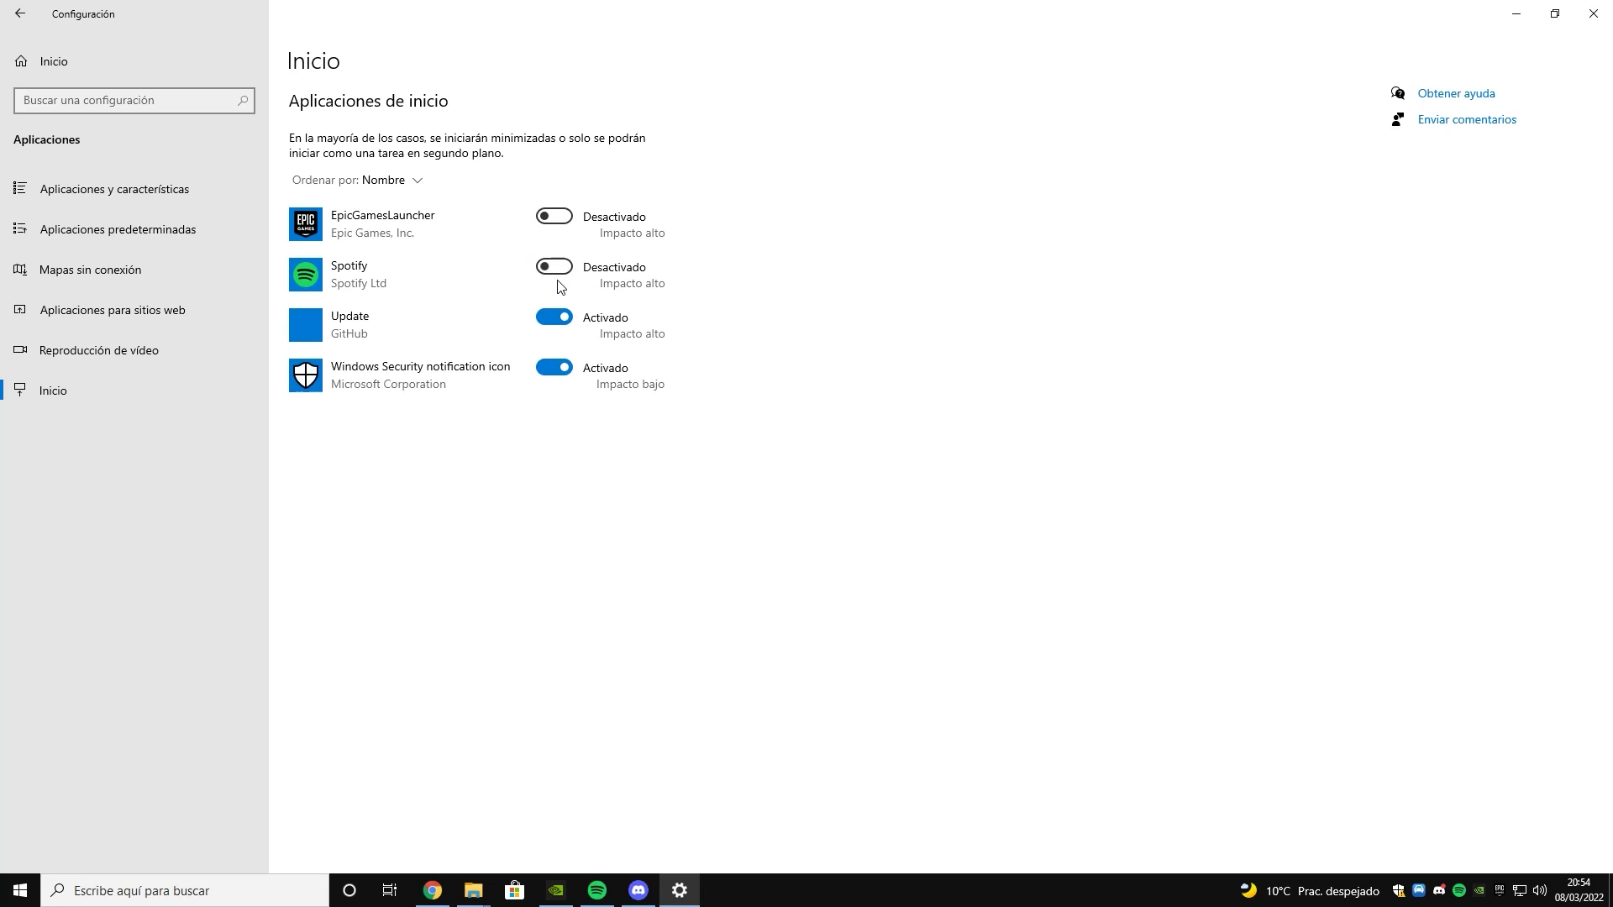
click(564, 323)
click(541, 374)
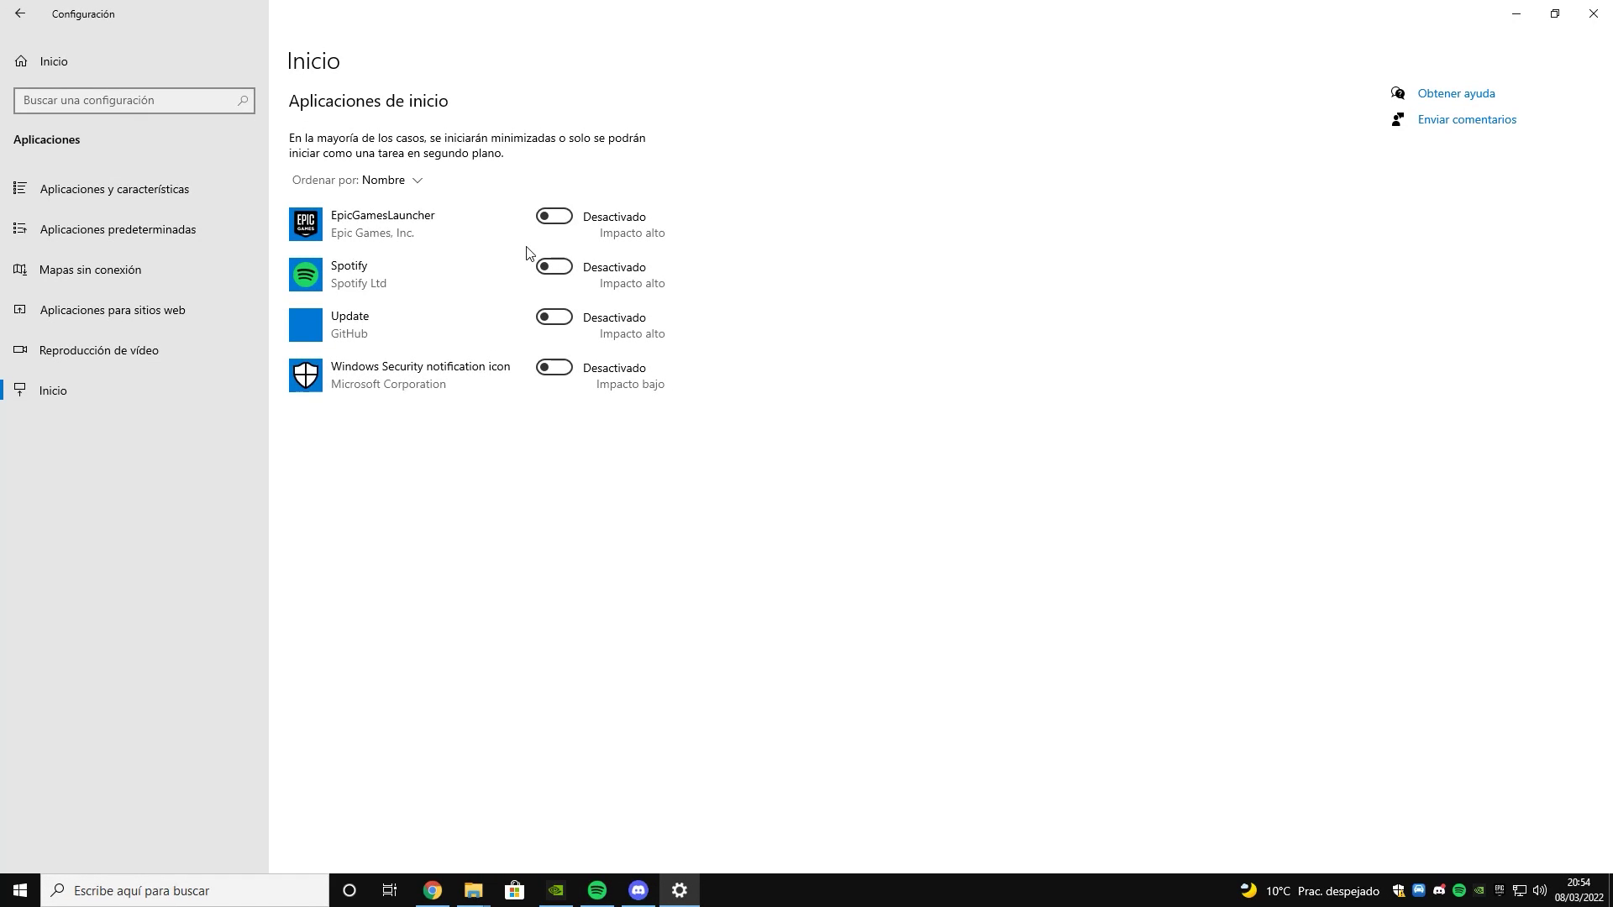
- In the Cuentas settings, request removal of the Microsoft account used by other applications
click(54, 63)
click(548, 388)
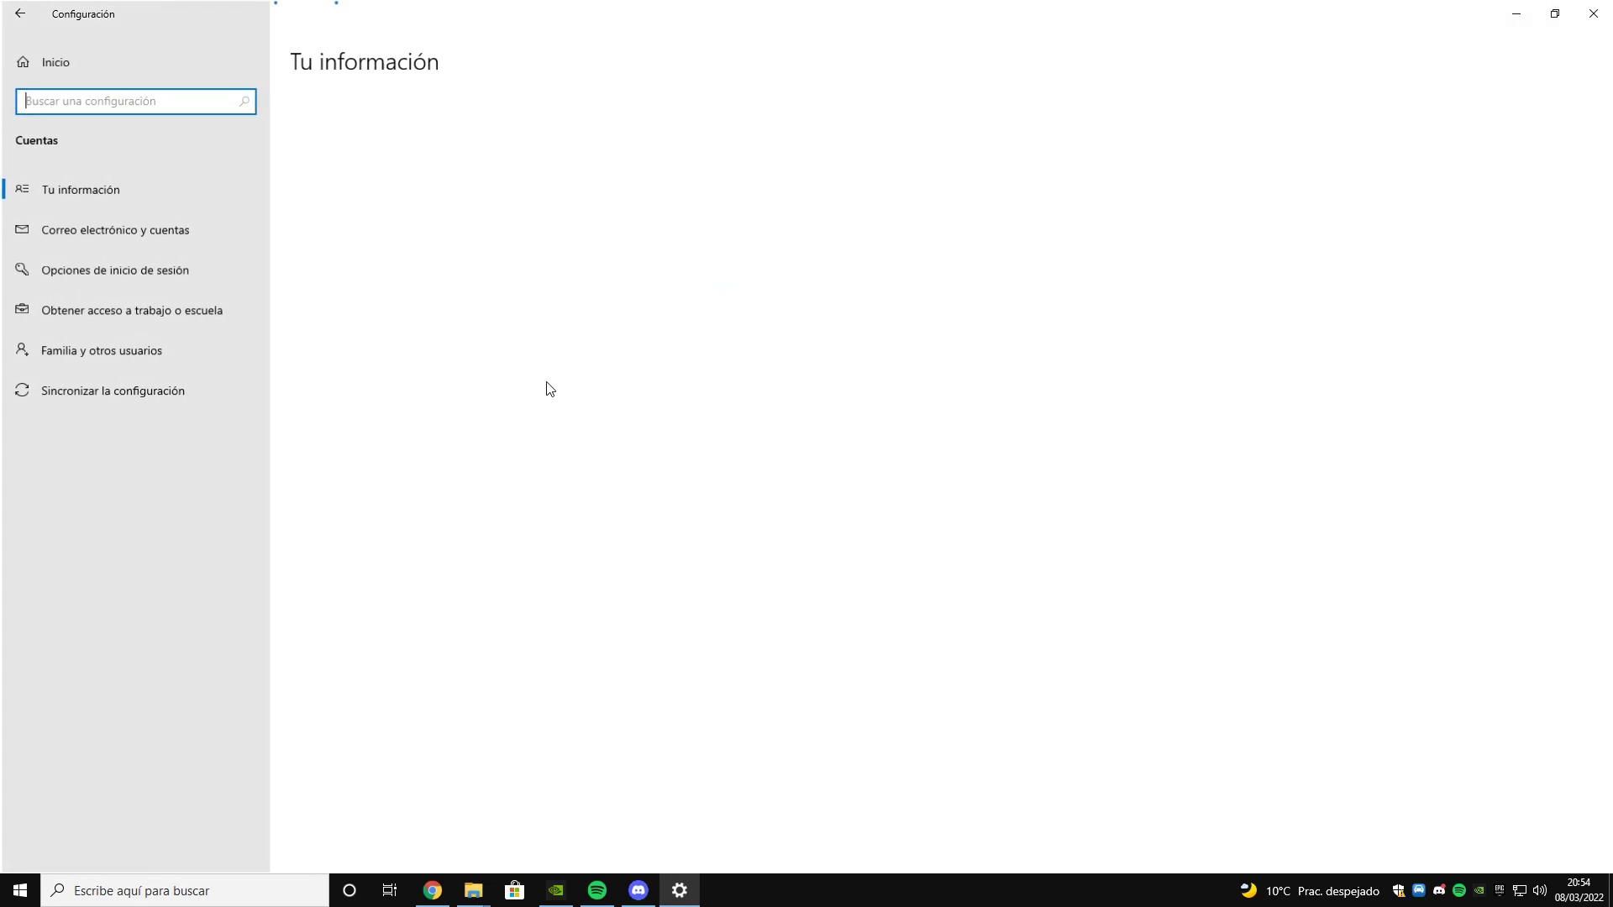
click(170, 274)
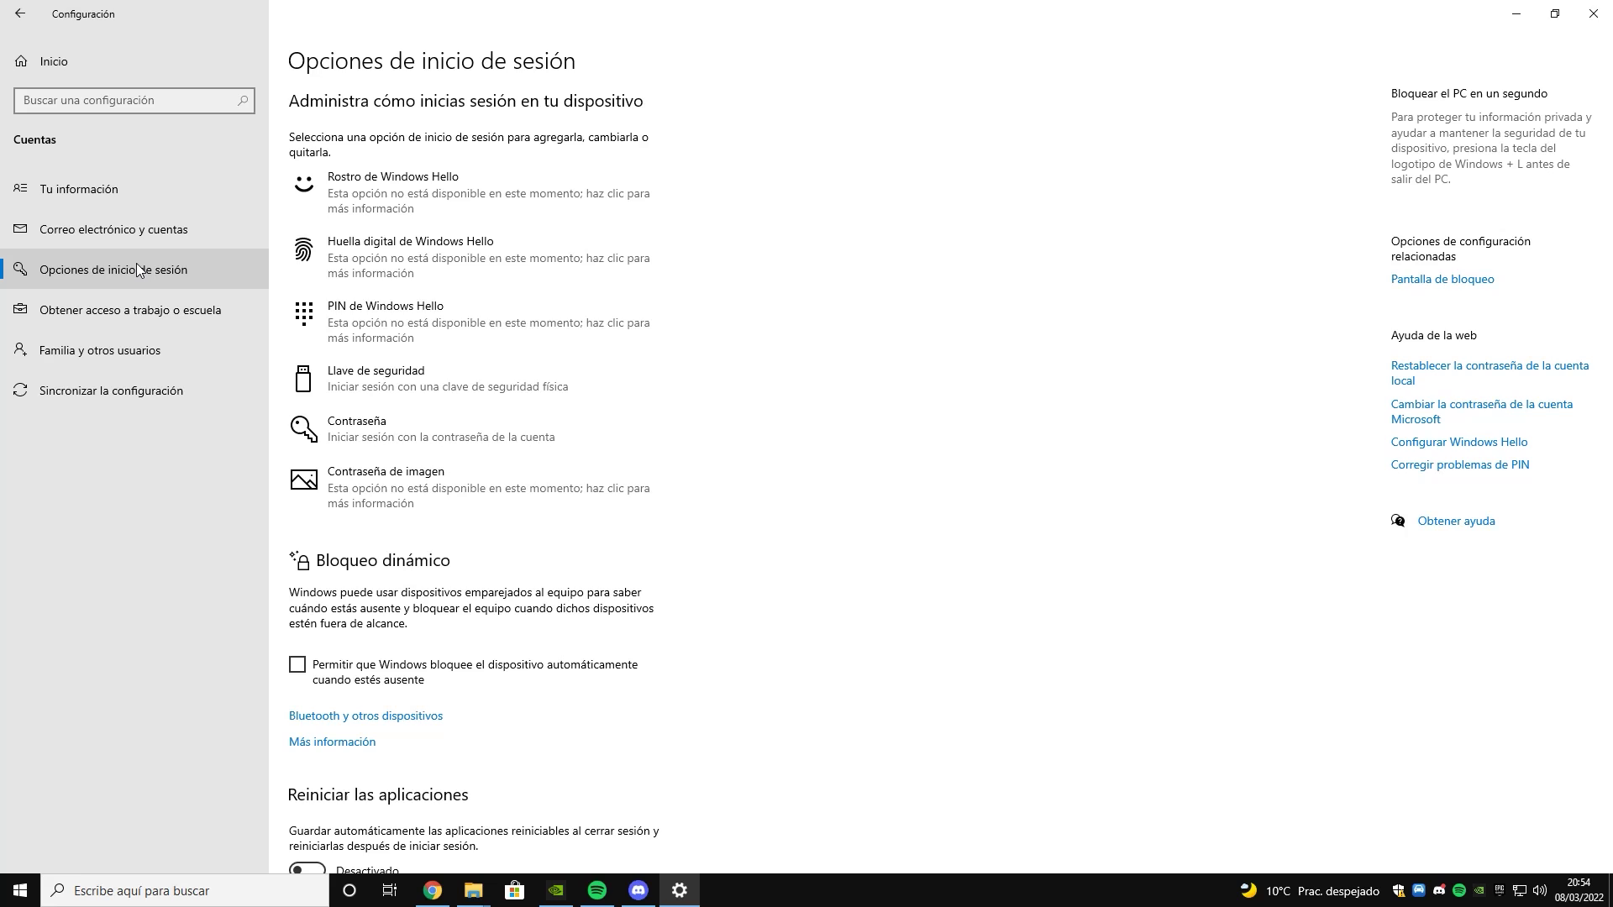
click(114, 230)
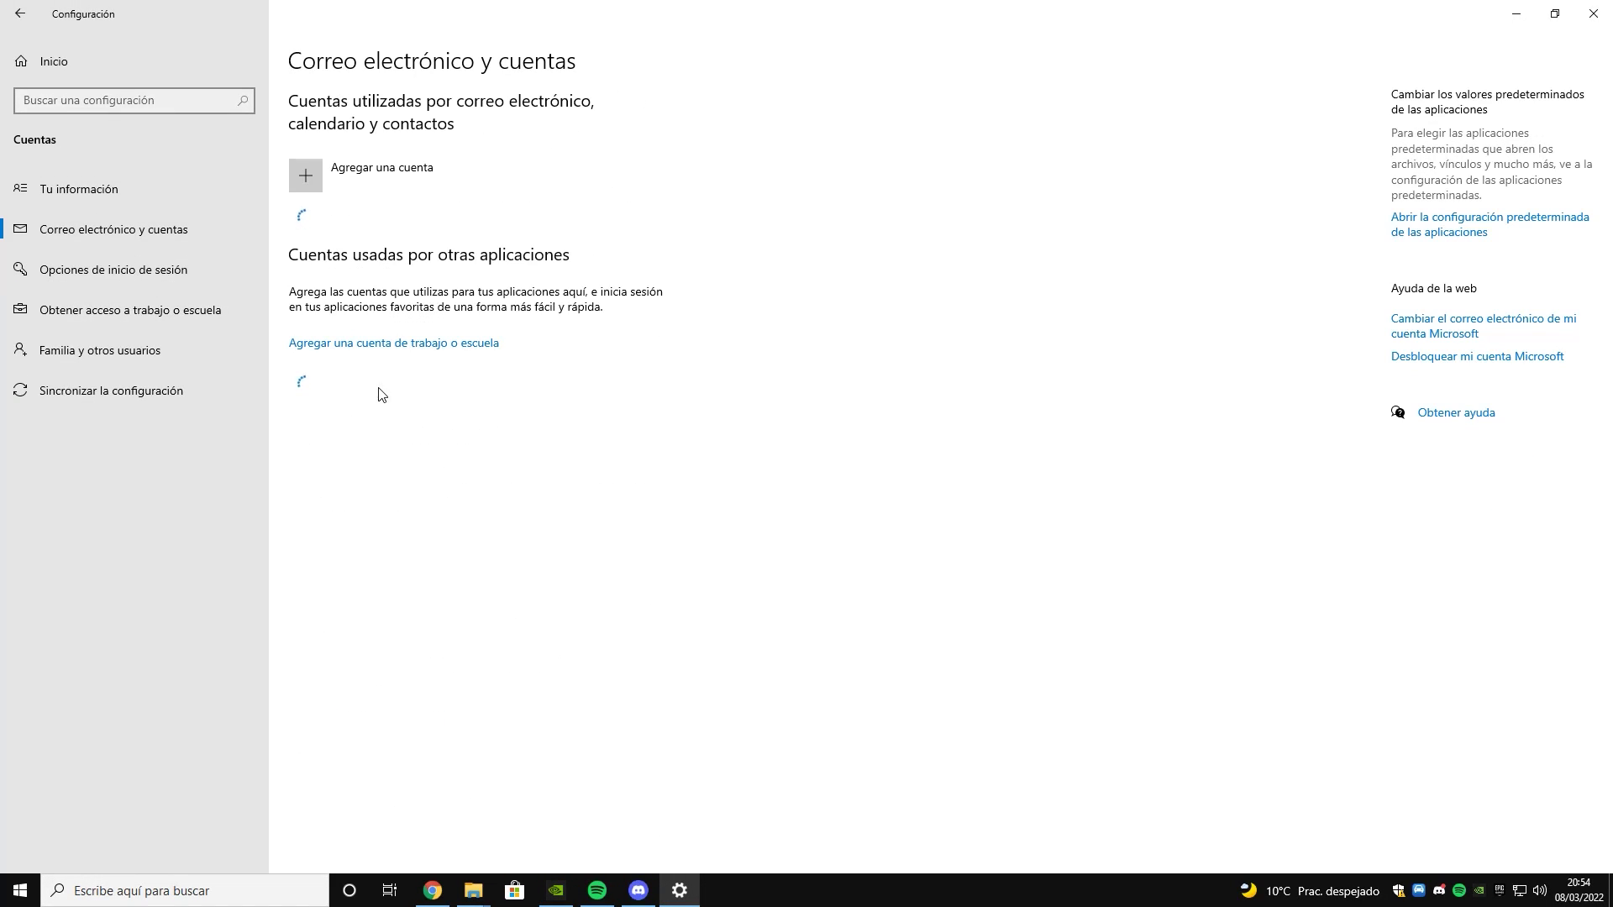
click(386, 394)
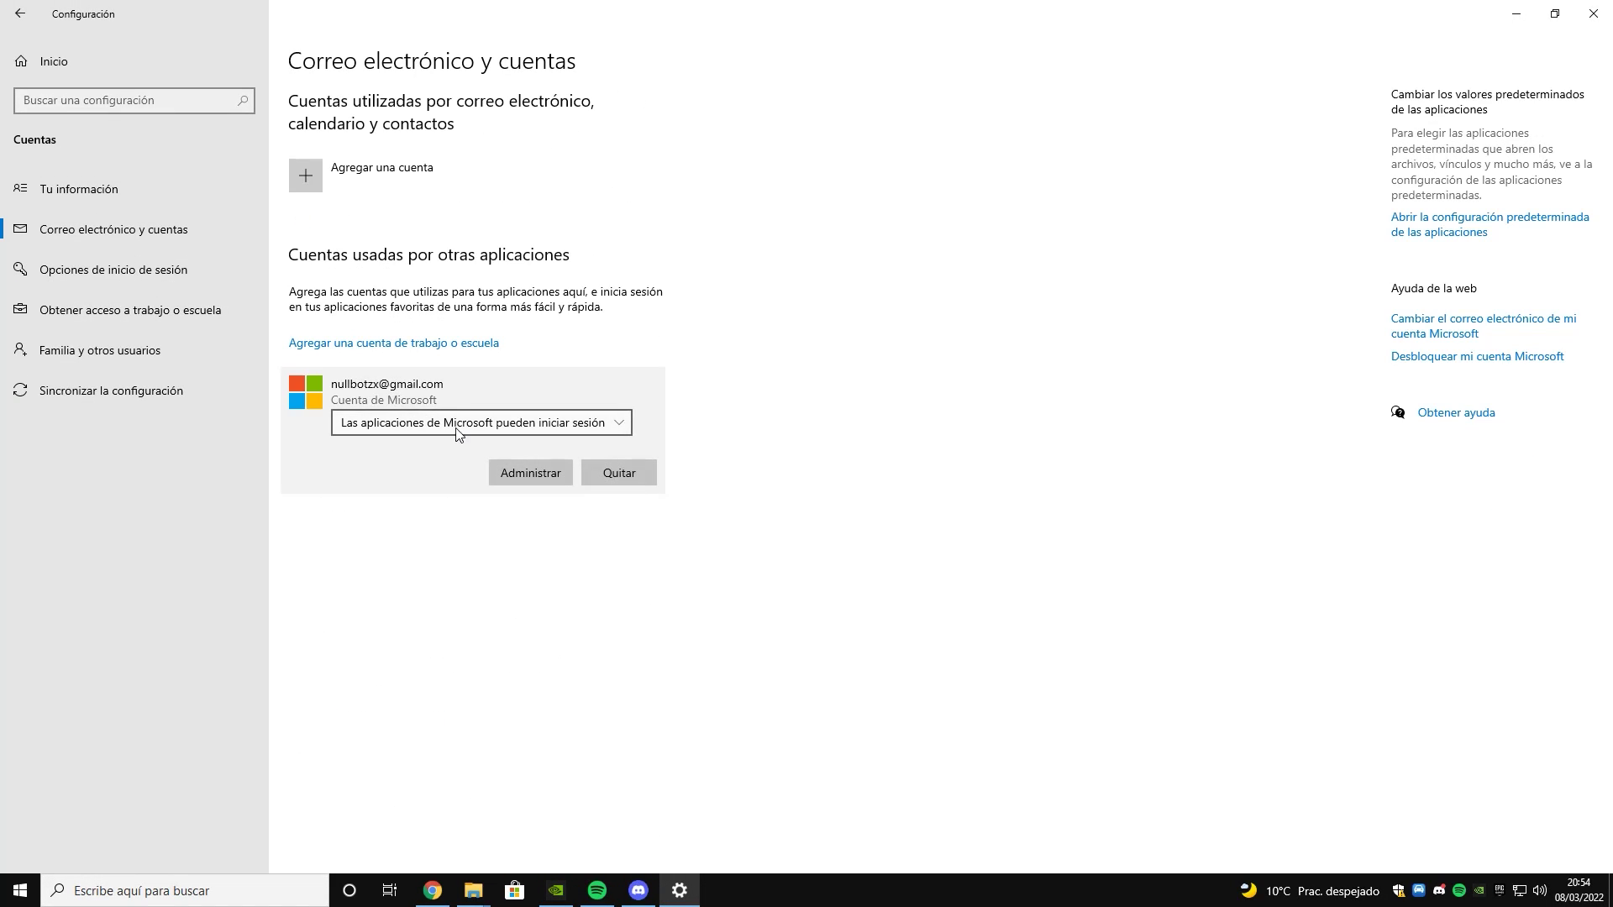
click(620, 474)
- Check the sign-in options for dynamic lock, app restart and privacy, and the Sincronizar la configuración settings
click(113, 270)
scroll(430, 376, down, 5)
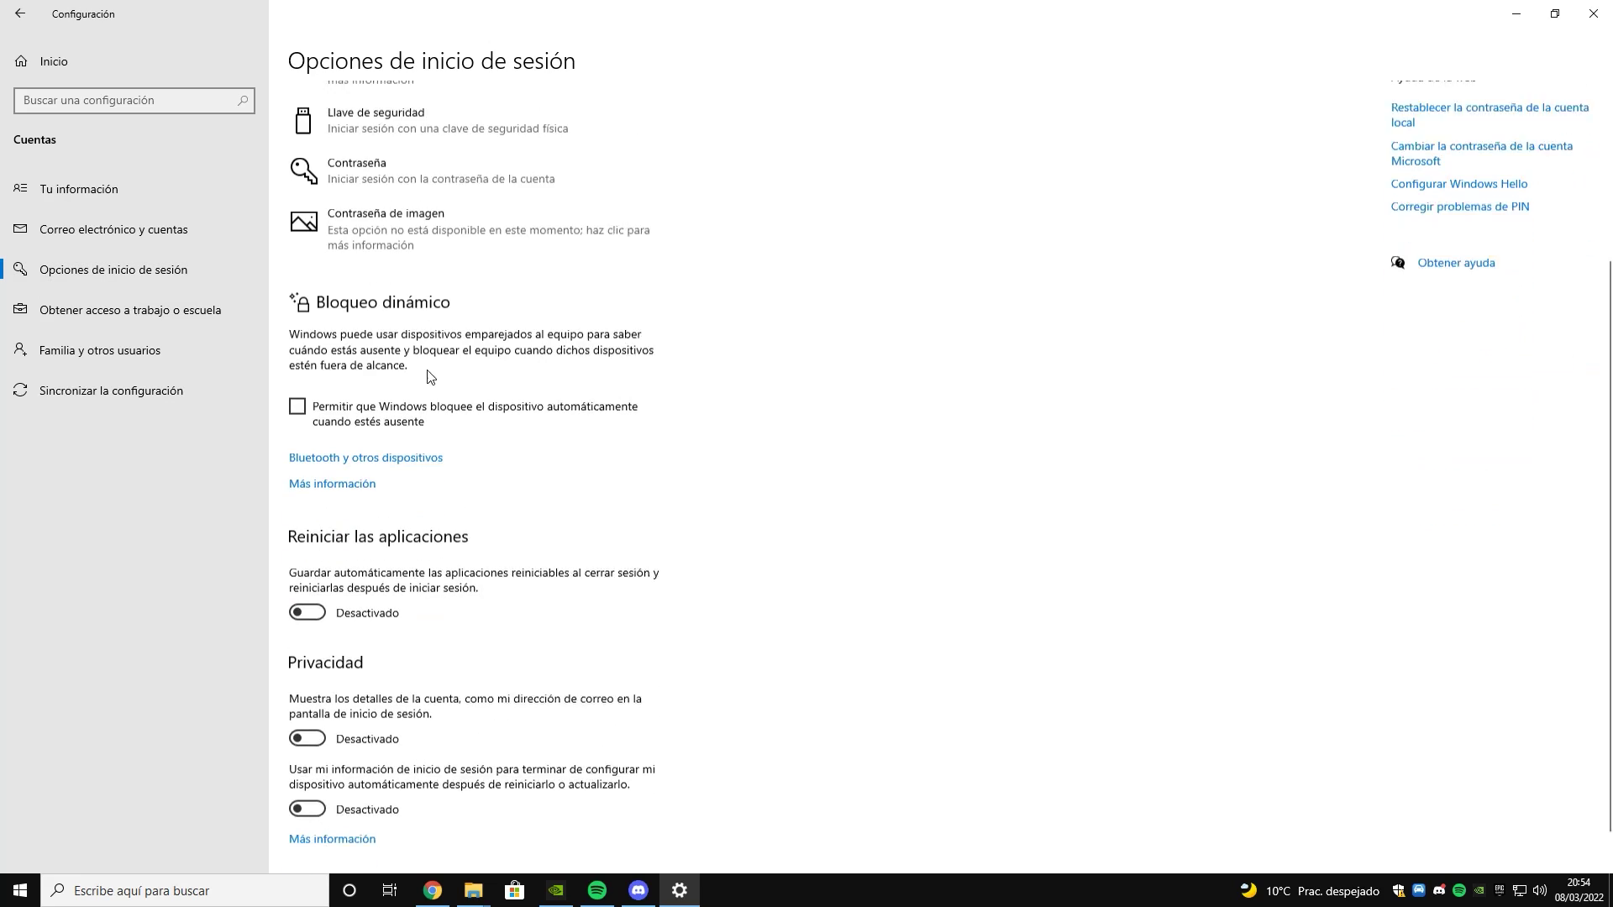
scroll(430, 377, down, 1)
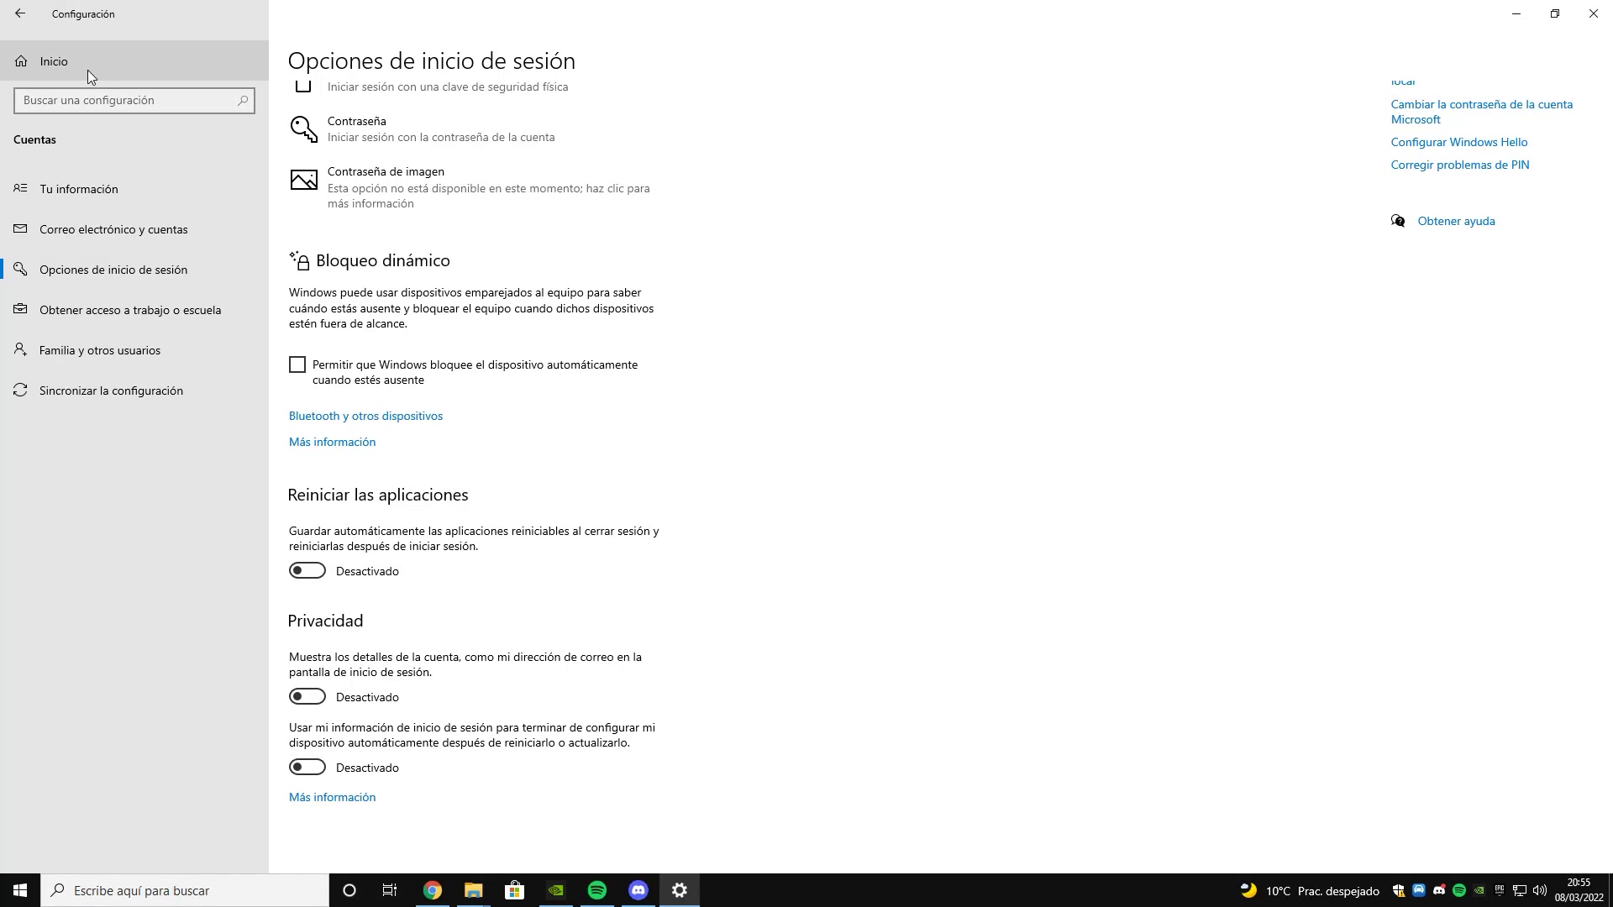
click(126, 393)
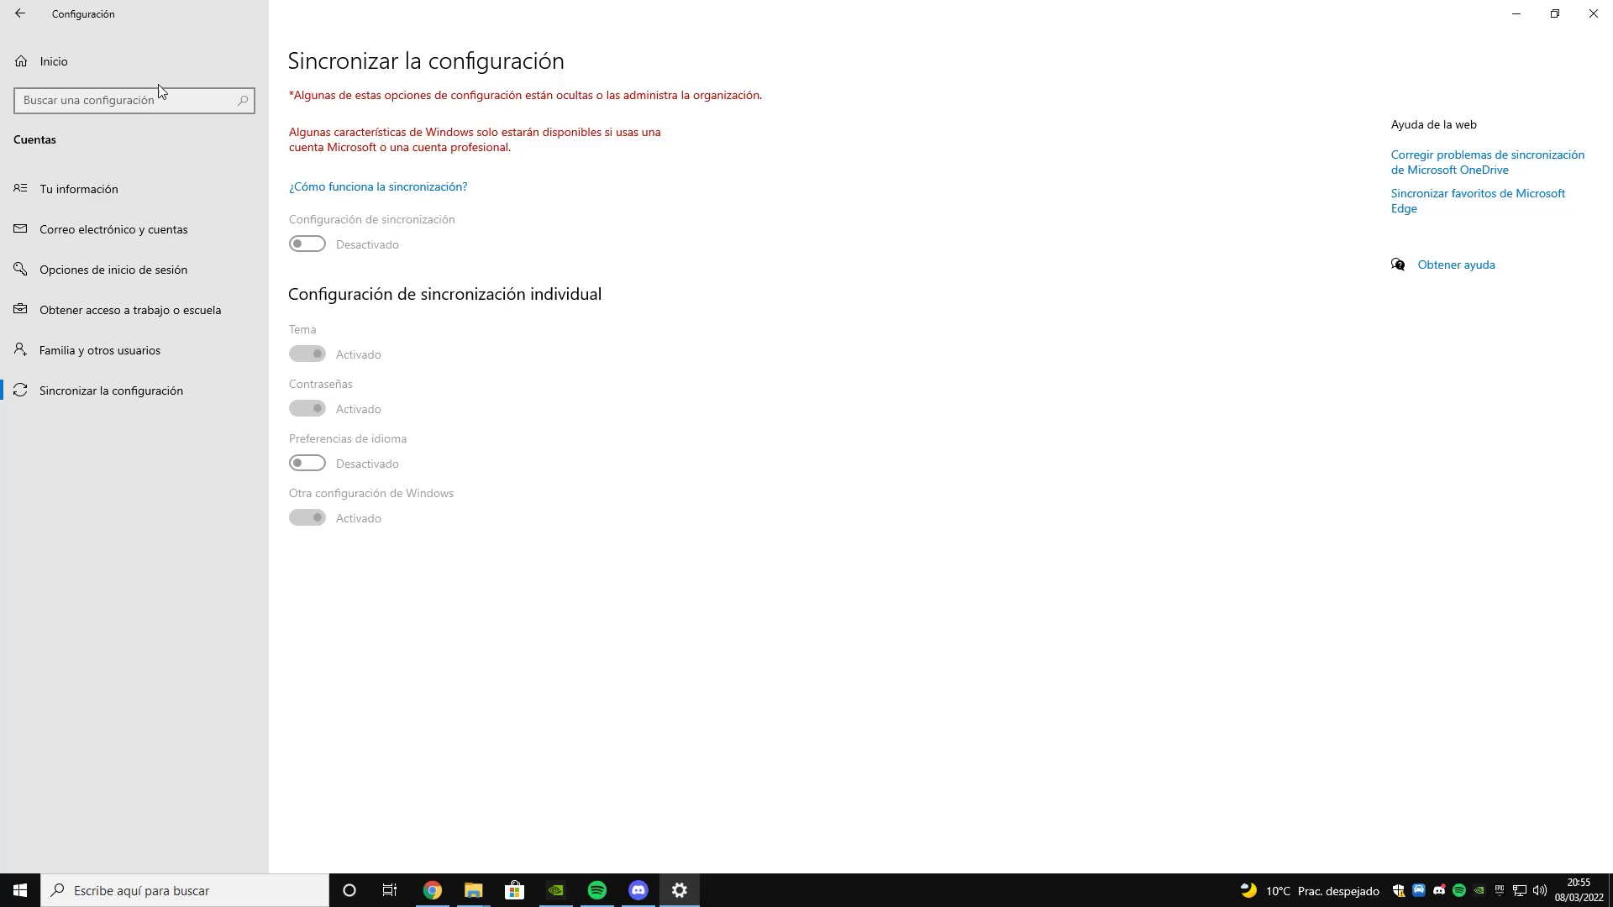
- Turn off automatic time adjustment (Ajustar hora automáticamente) in the Hora e idioma settings
click(75, 57)
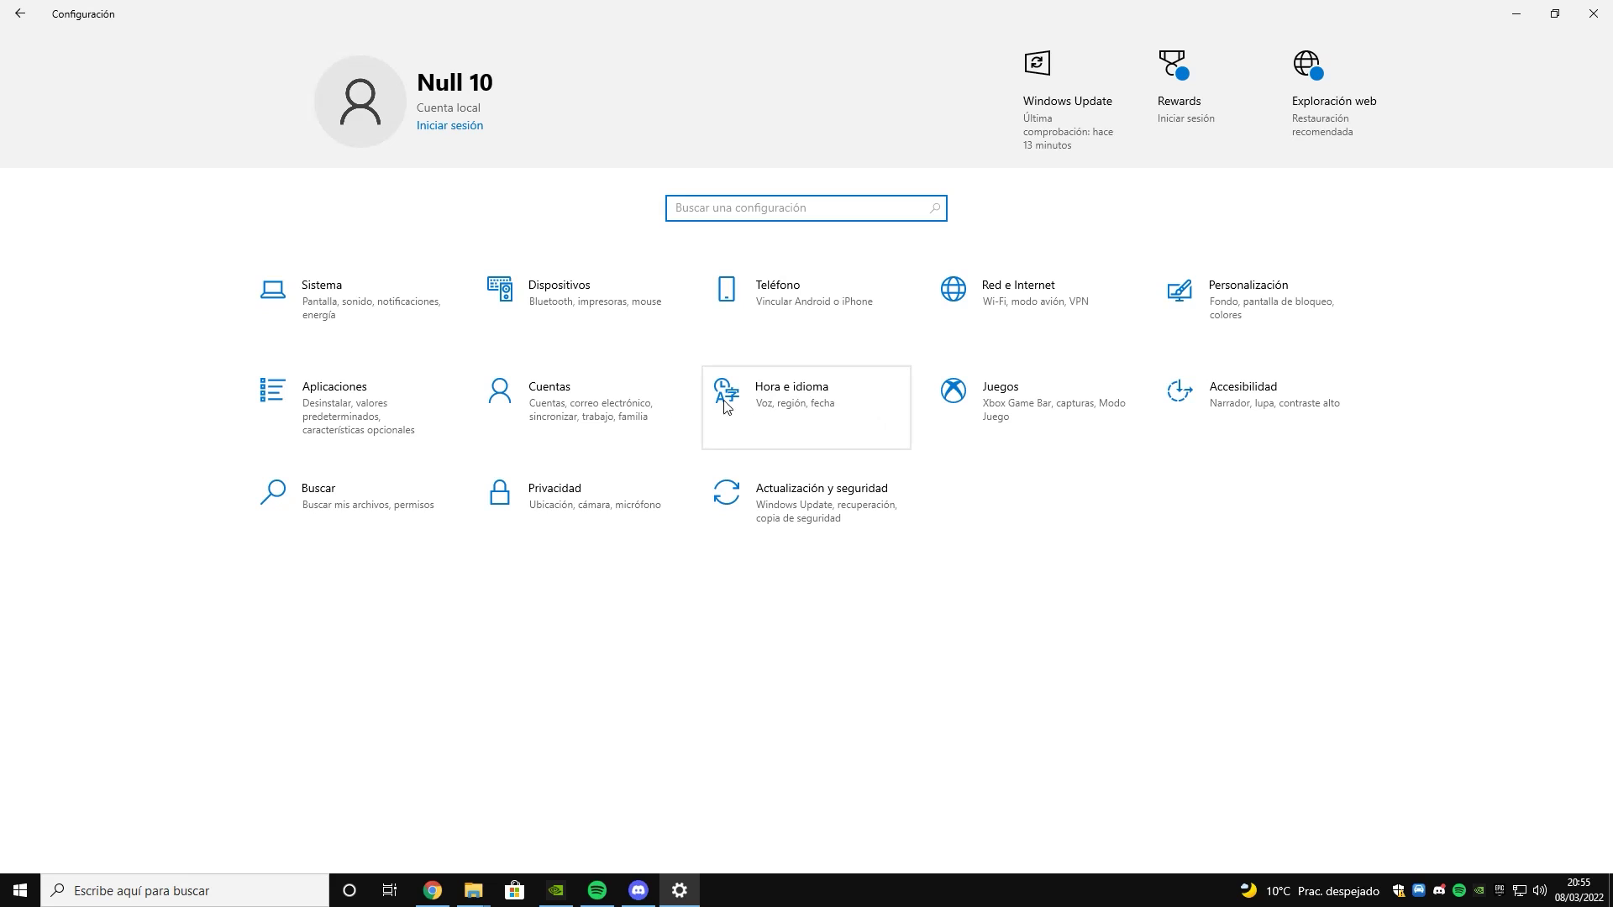
click(797, 405)
click(798, 405)
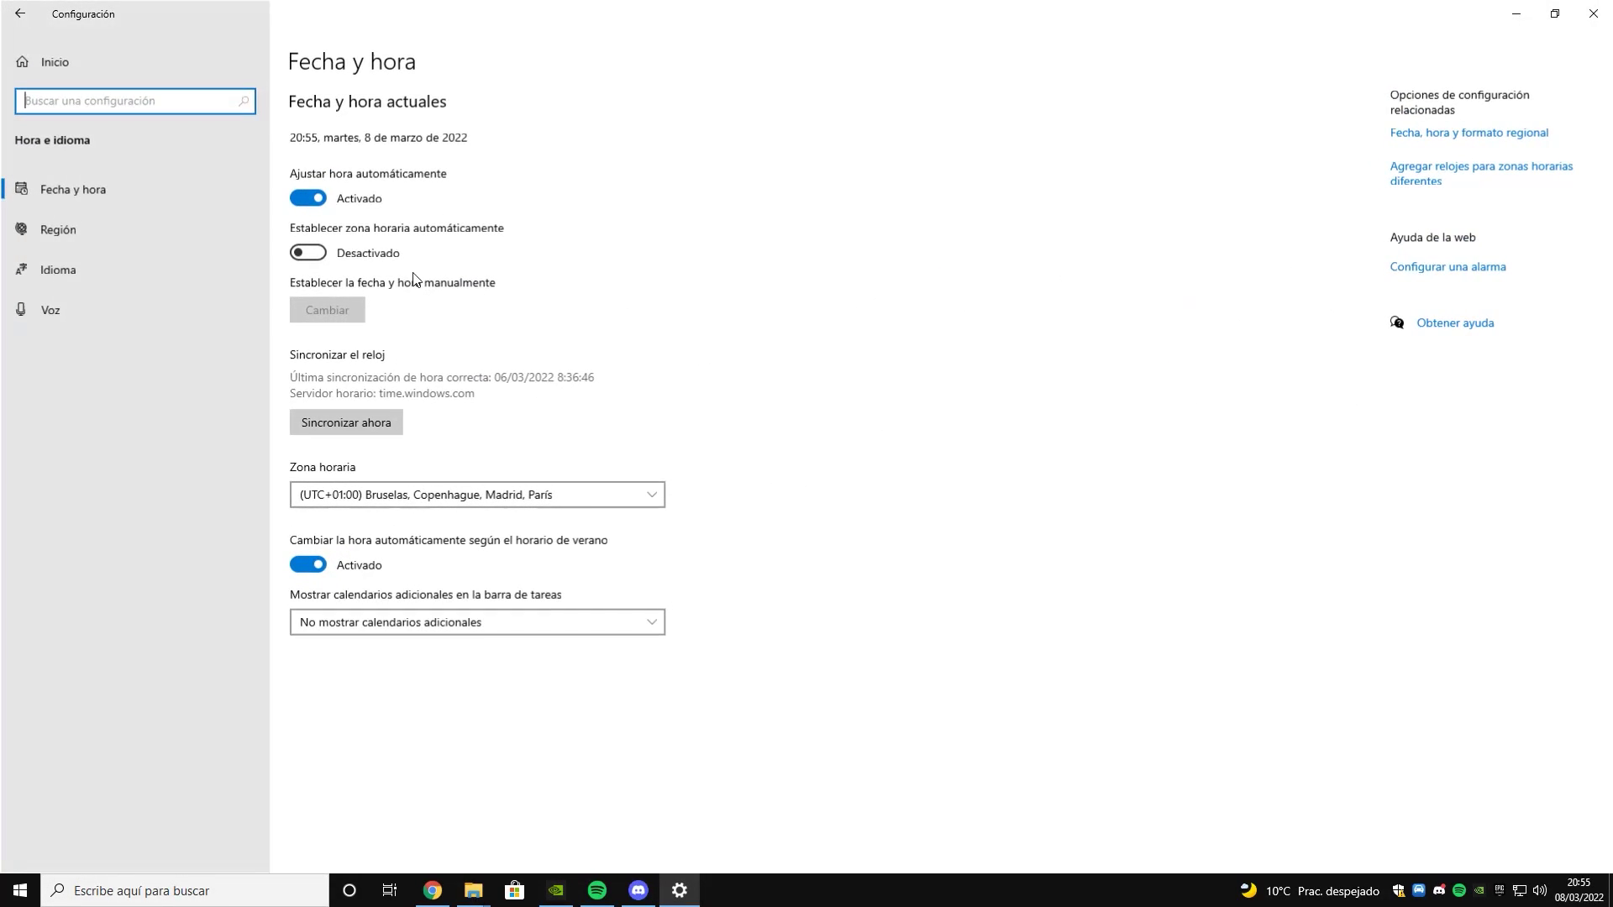
click(311, 200)
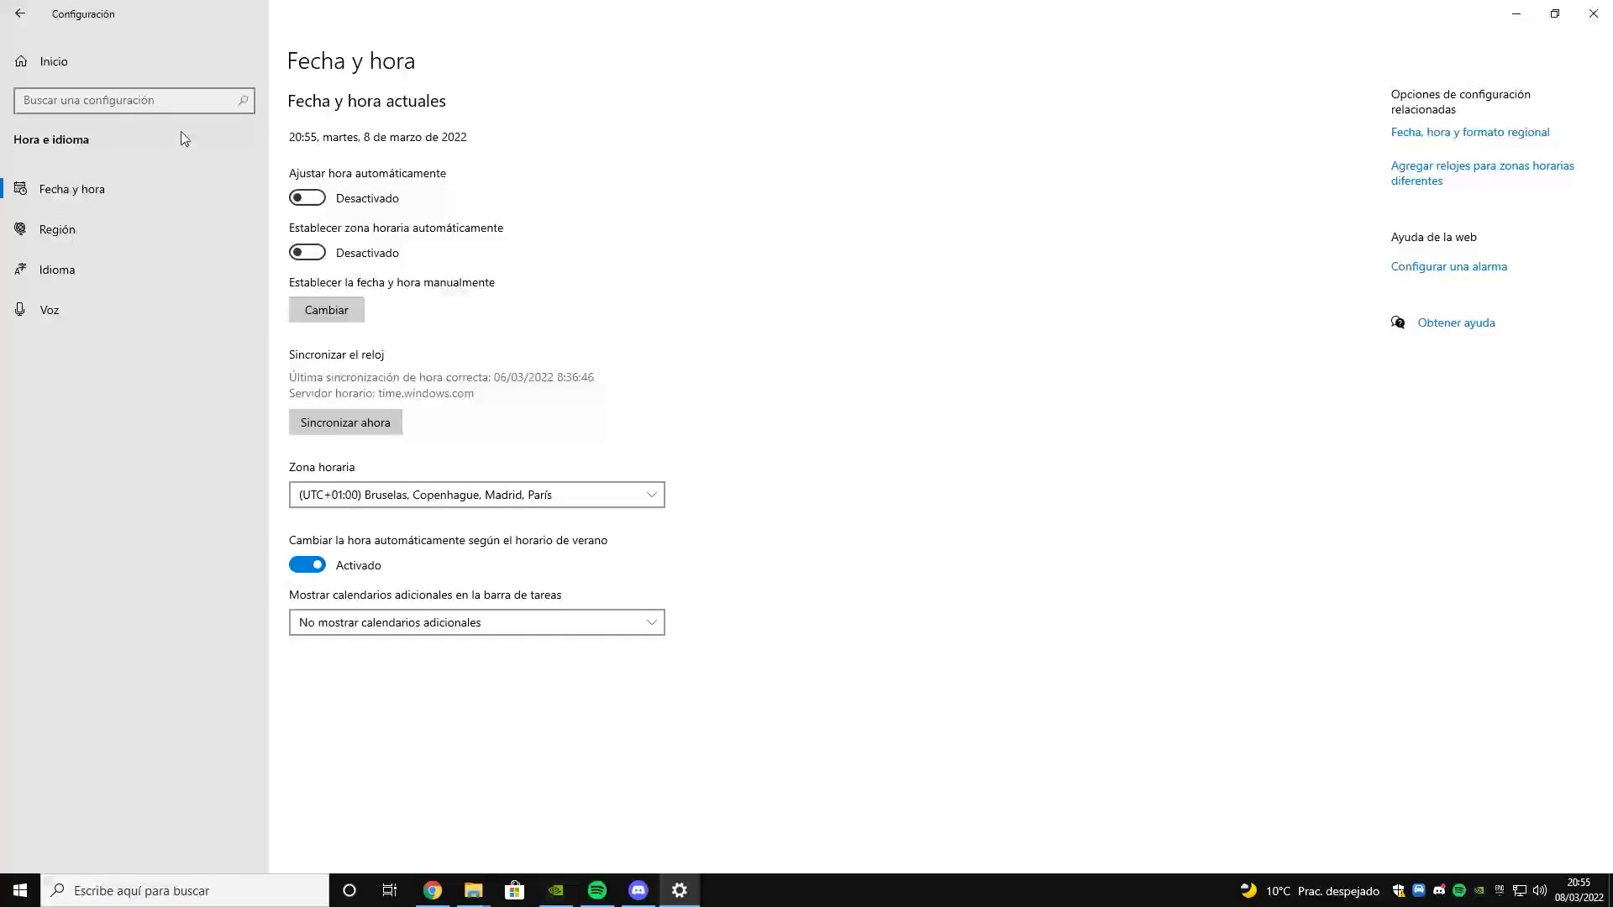
- Turn off Xbox Game Bar in the Juegos settings
click(46, 61)
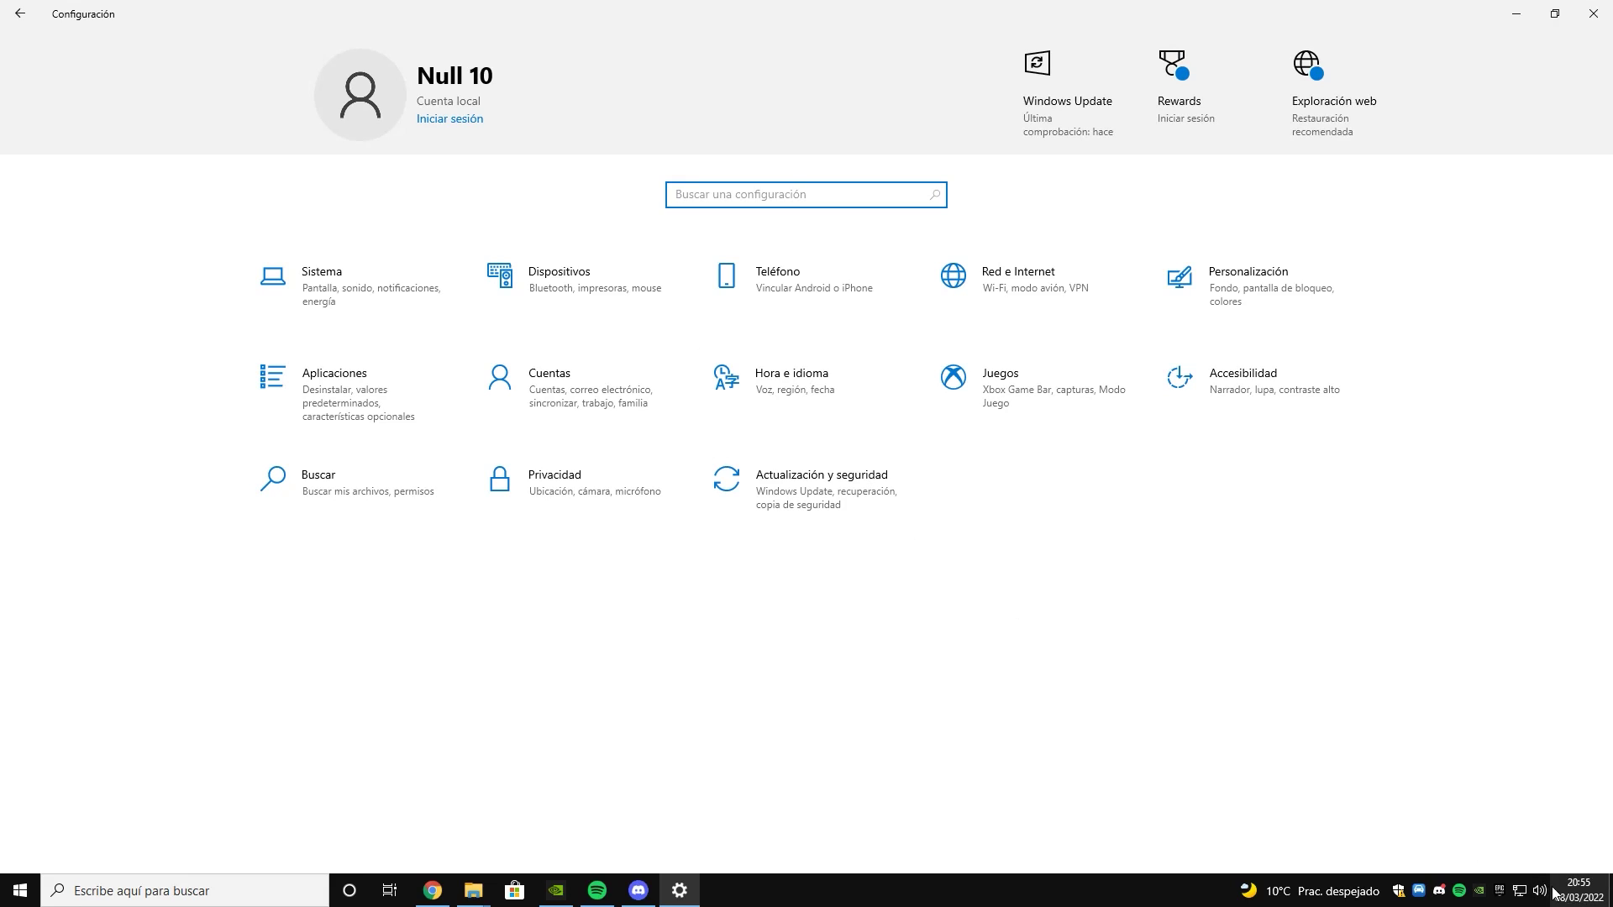
click(950, 380)
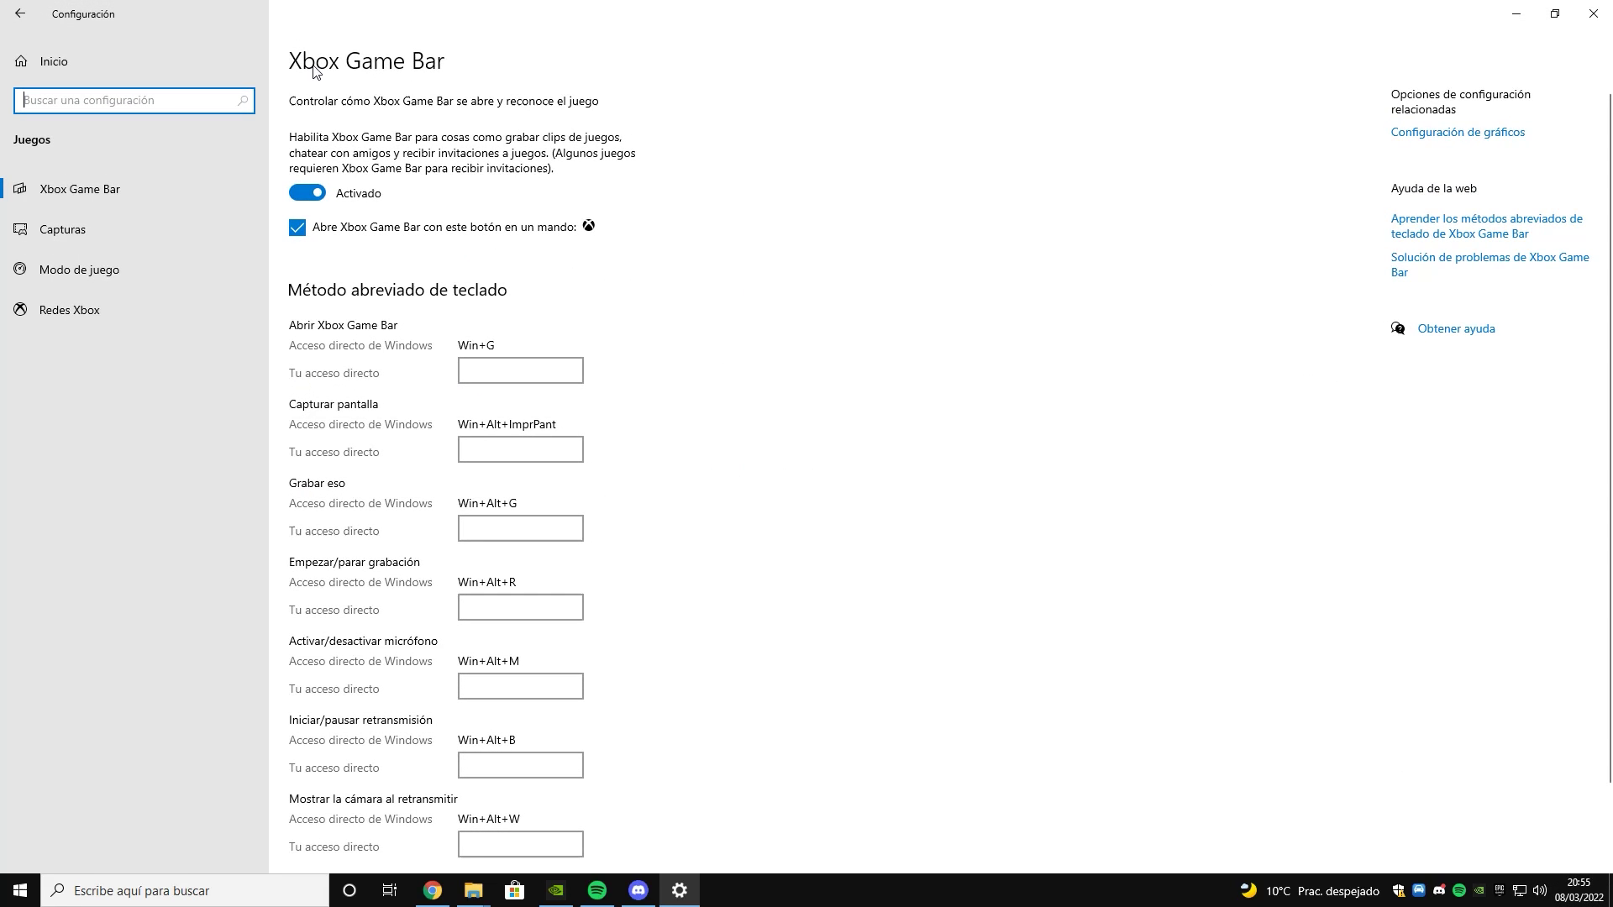
click(307, 193)
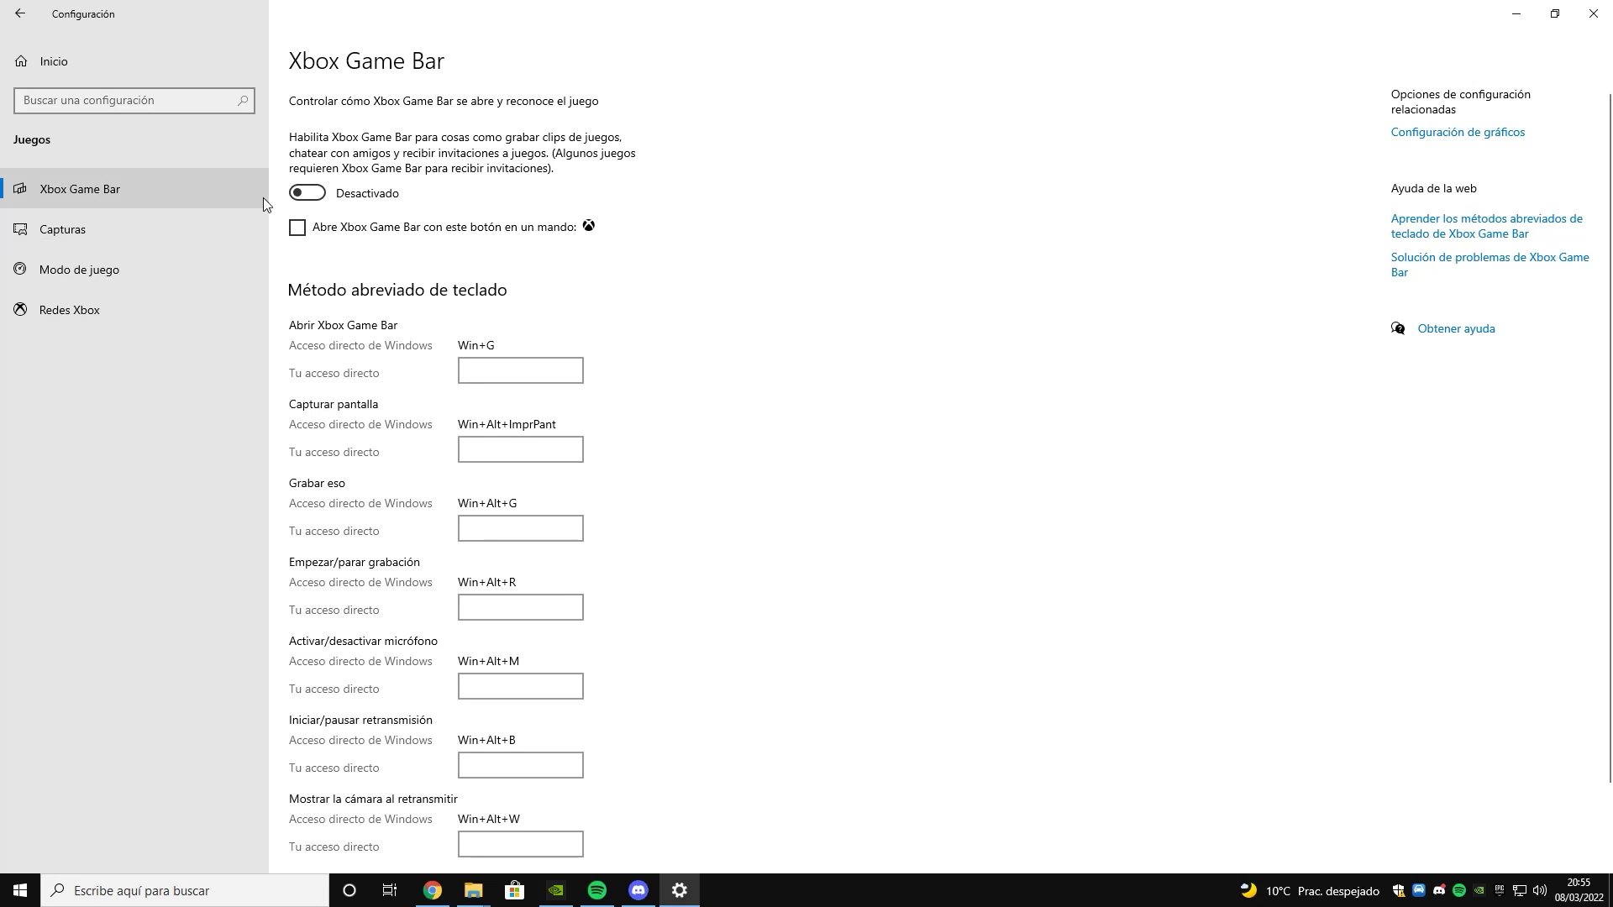
- Check the Modo de juego setting, and turn off Mostrar animaciones en Windows in the Accesibilidad display settings
click(243, 269)
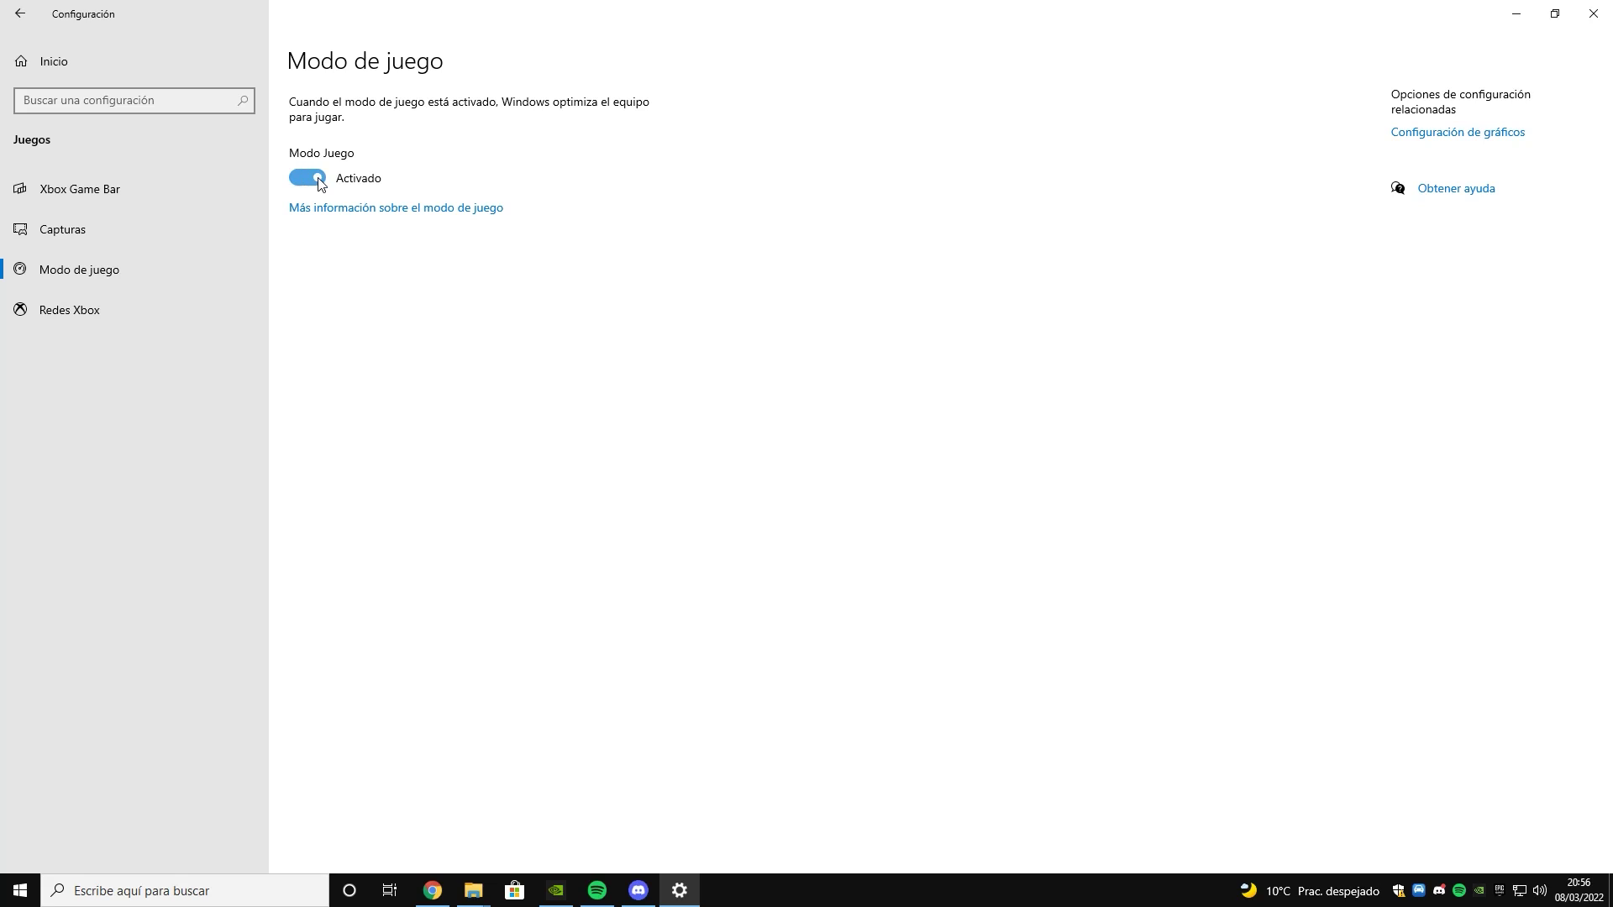
click(54, 62)
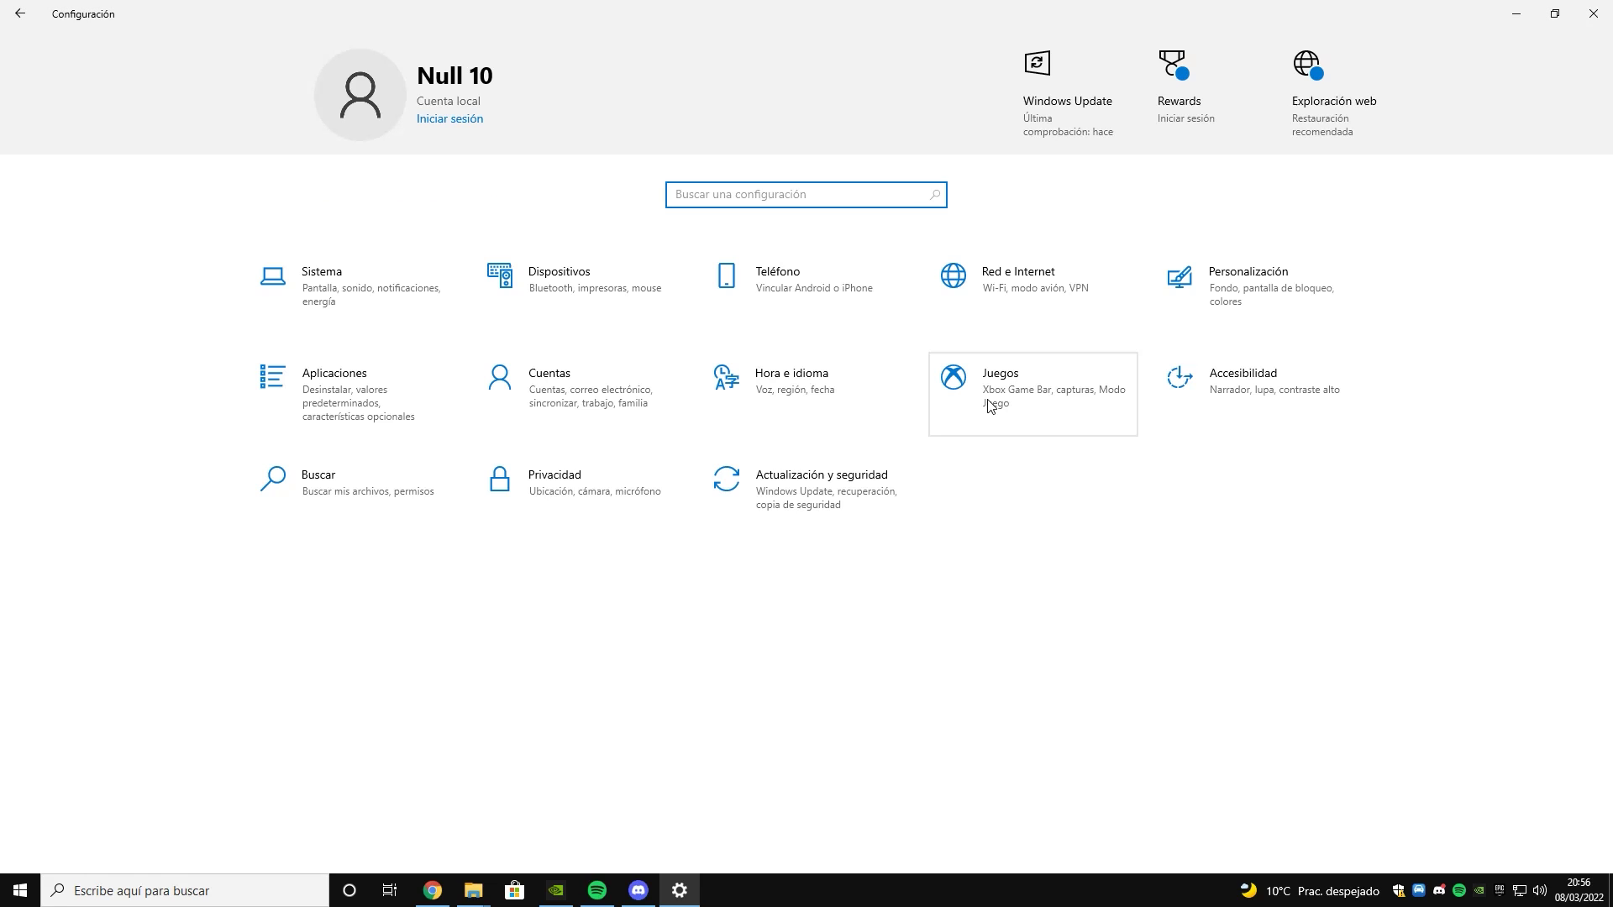
click(1226, 382)
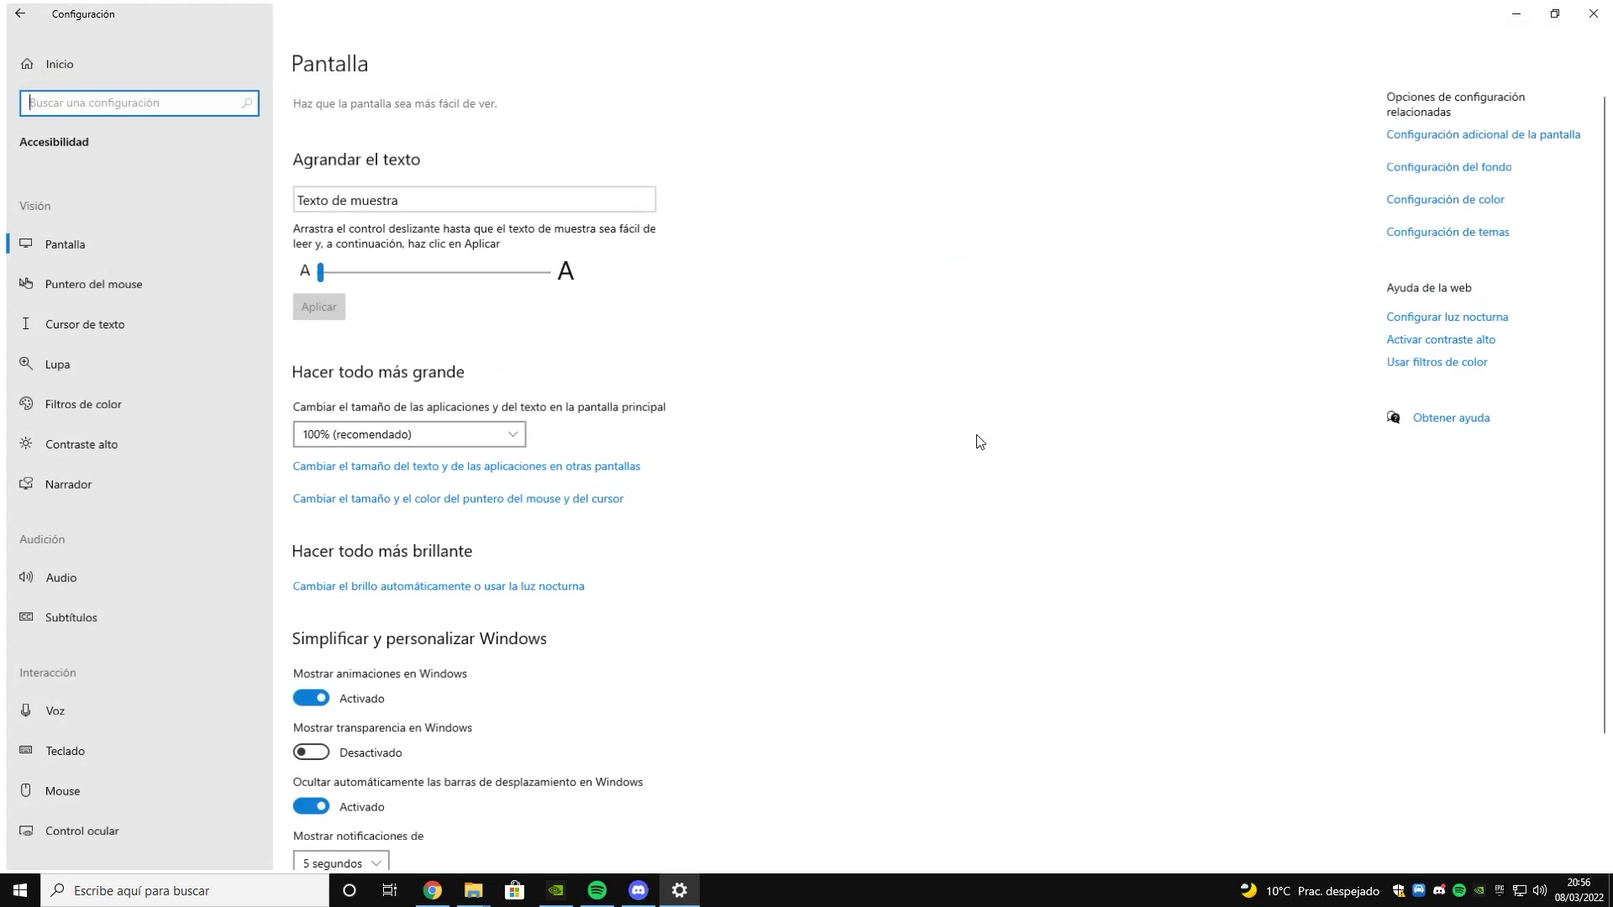
scroll(318, 535, down, 2)
click(309, 532)
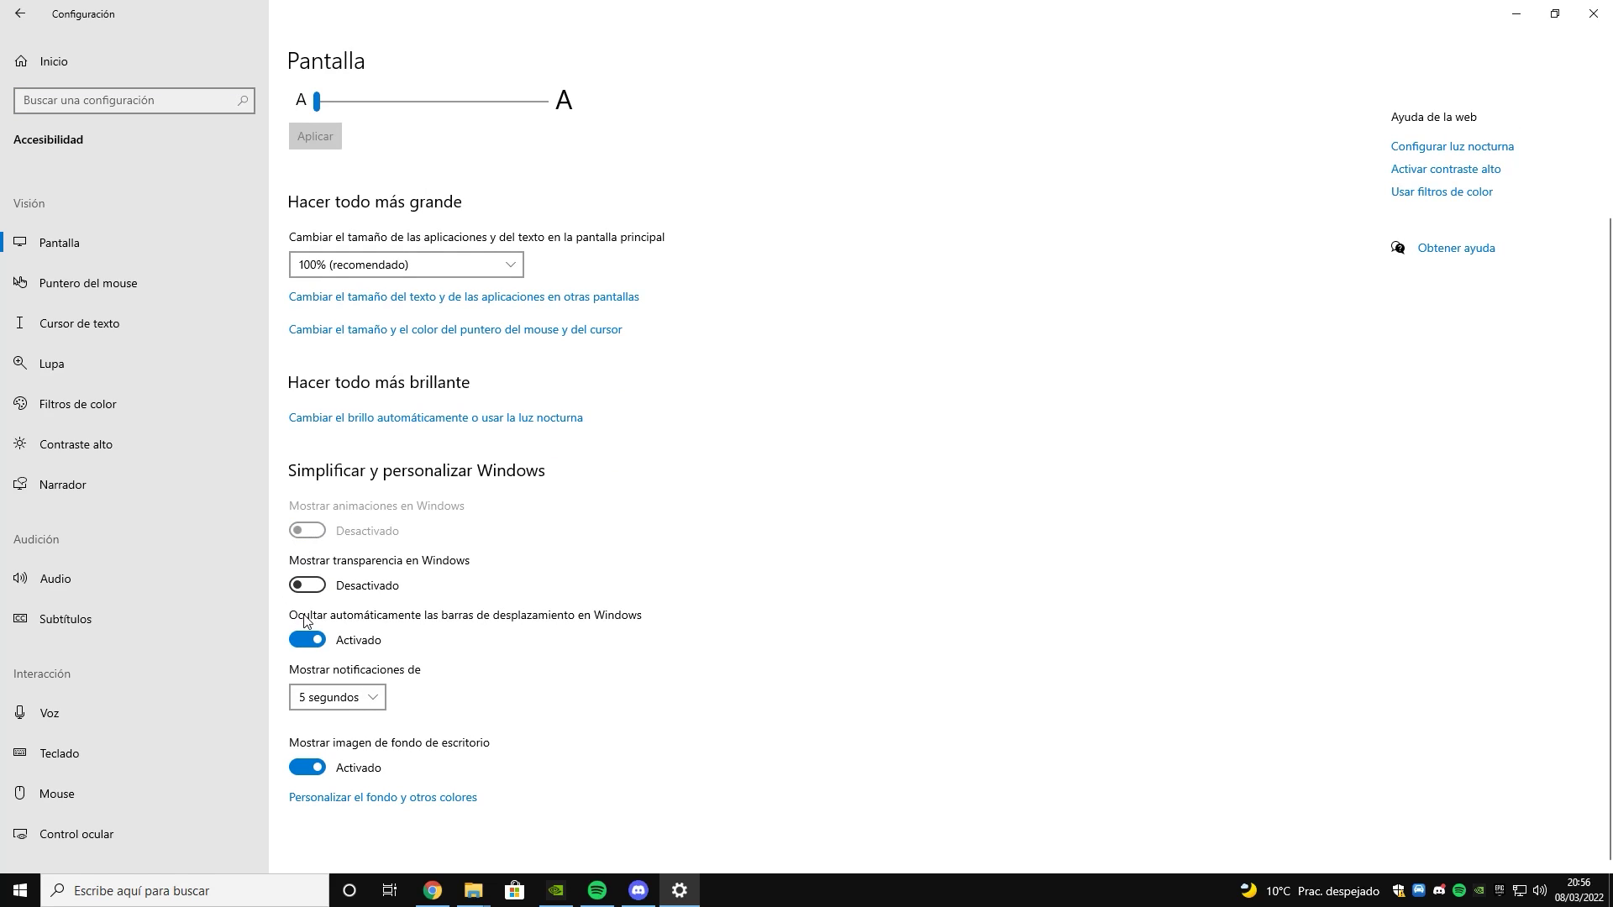
- In the Narrador settings, turn off Obtener descripciones de imágenes, títulos de páginas y vínculos populares
click(91, 501)
scroll(358, 495, down, 20)
click(320, 574)
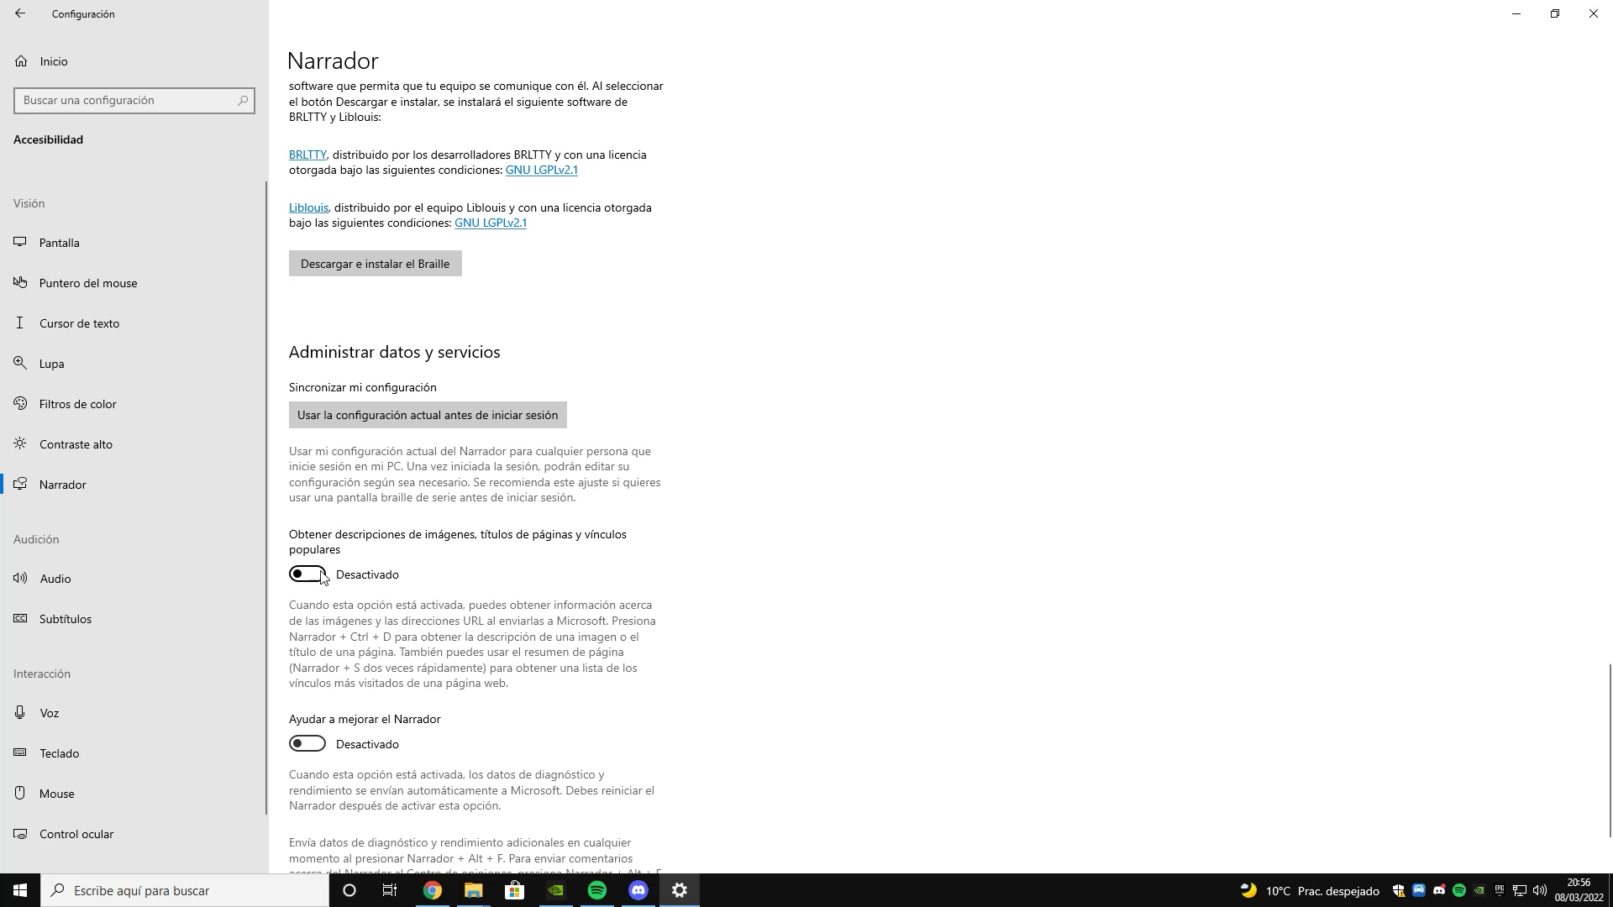
scroll(202, 453, down, 1)
- In the Teclado accessibility settings, disable the shortcut keys that start Teclas especiales, Teclas de alternancia and Teclas filtro
click(84, 701)
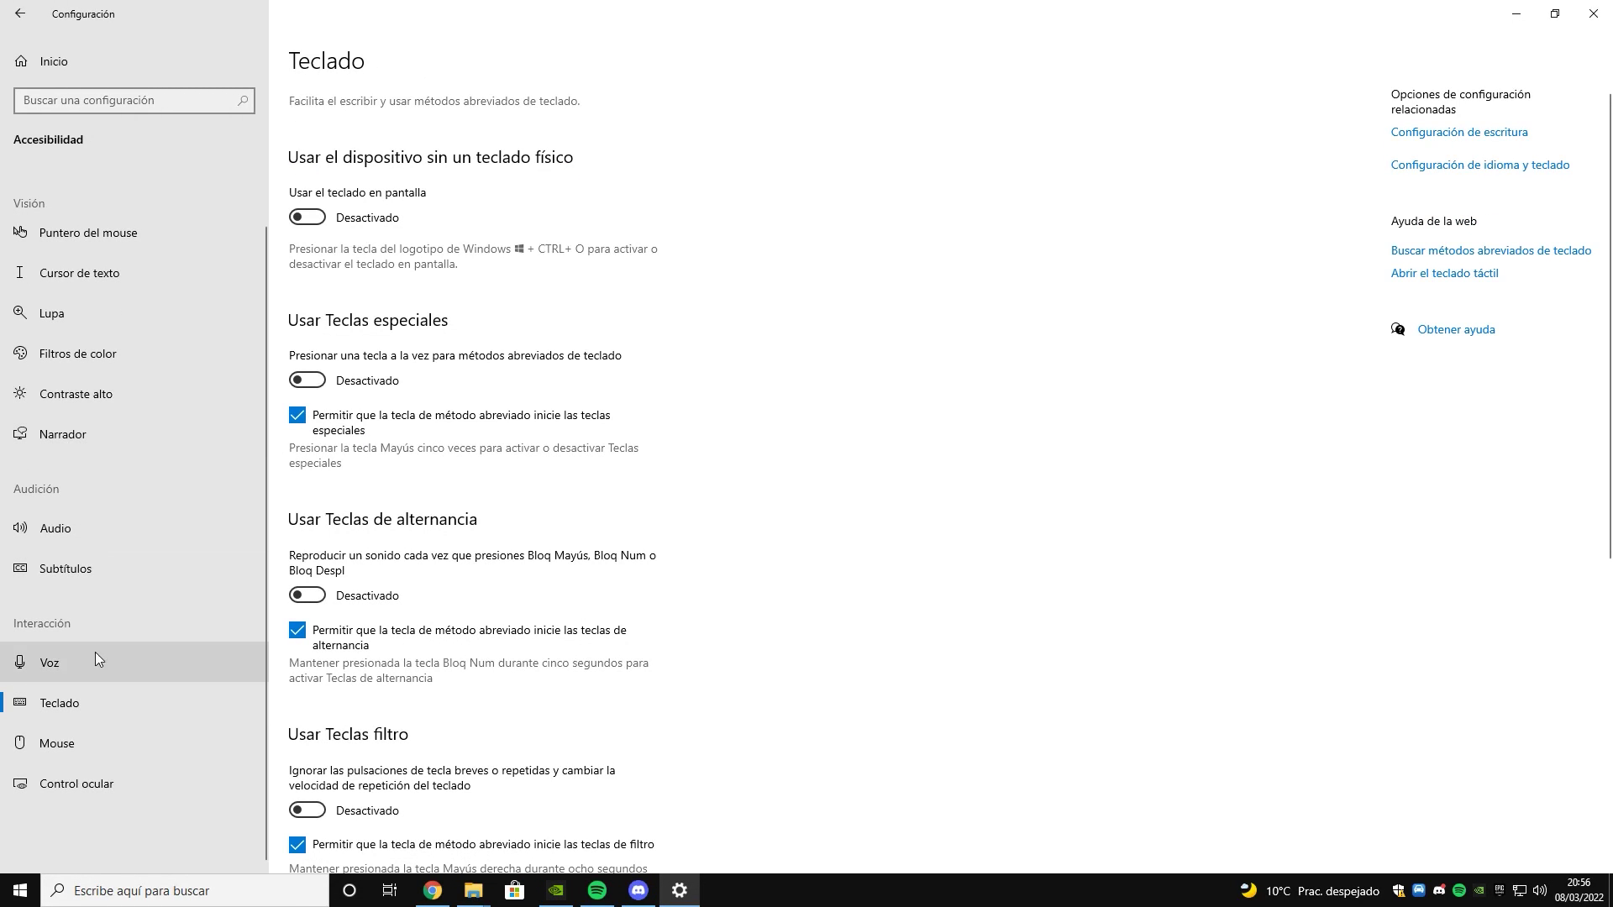
click(305, 424)
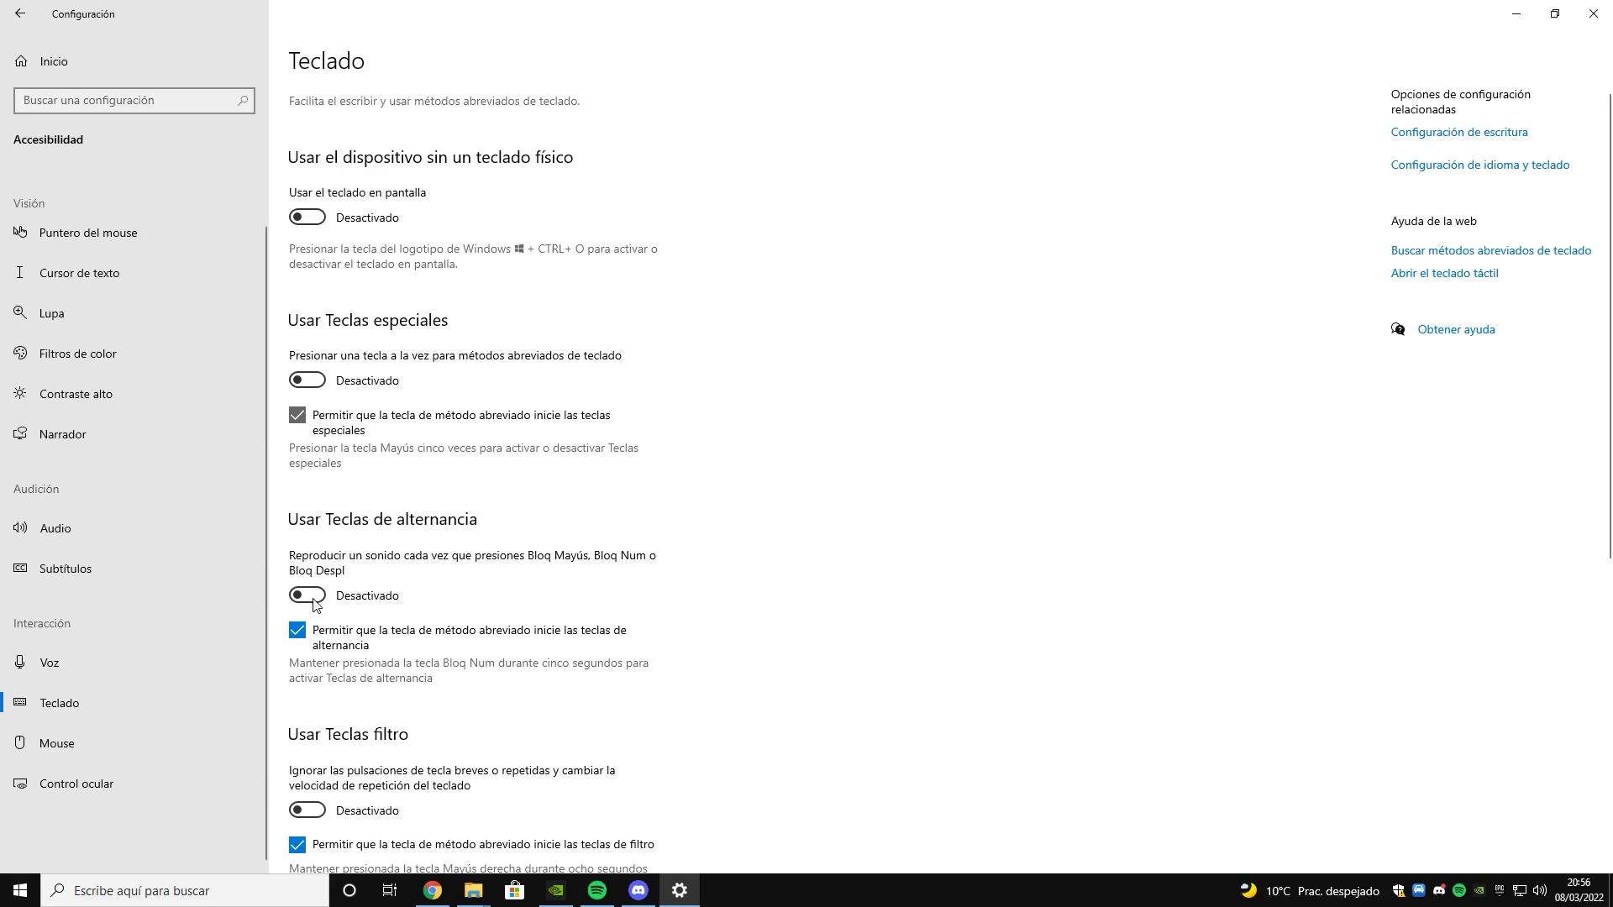
click(298, 631)
click(299, 845)
- Disable the warning message and the sound for activating special, toggle and filter keys from the keyboard
scroll(446, 631, down, 5)
click(299, 756)
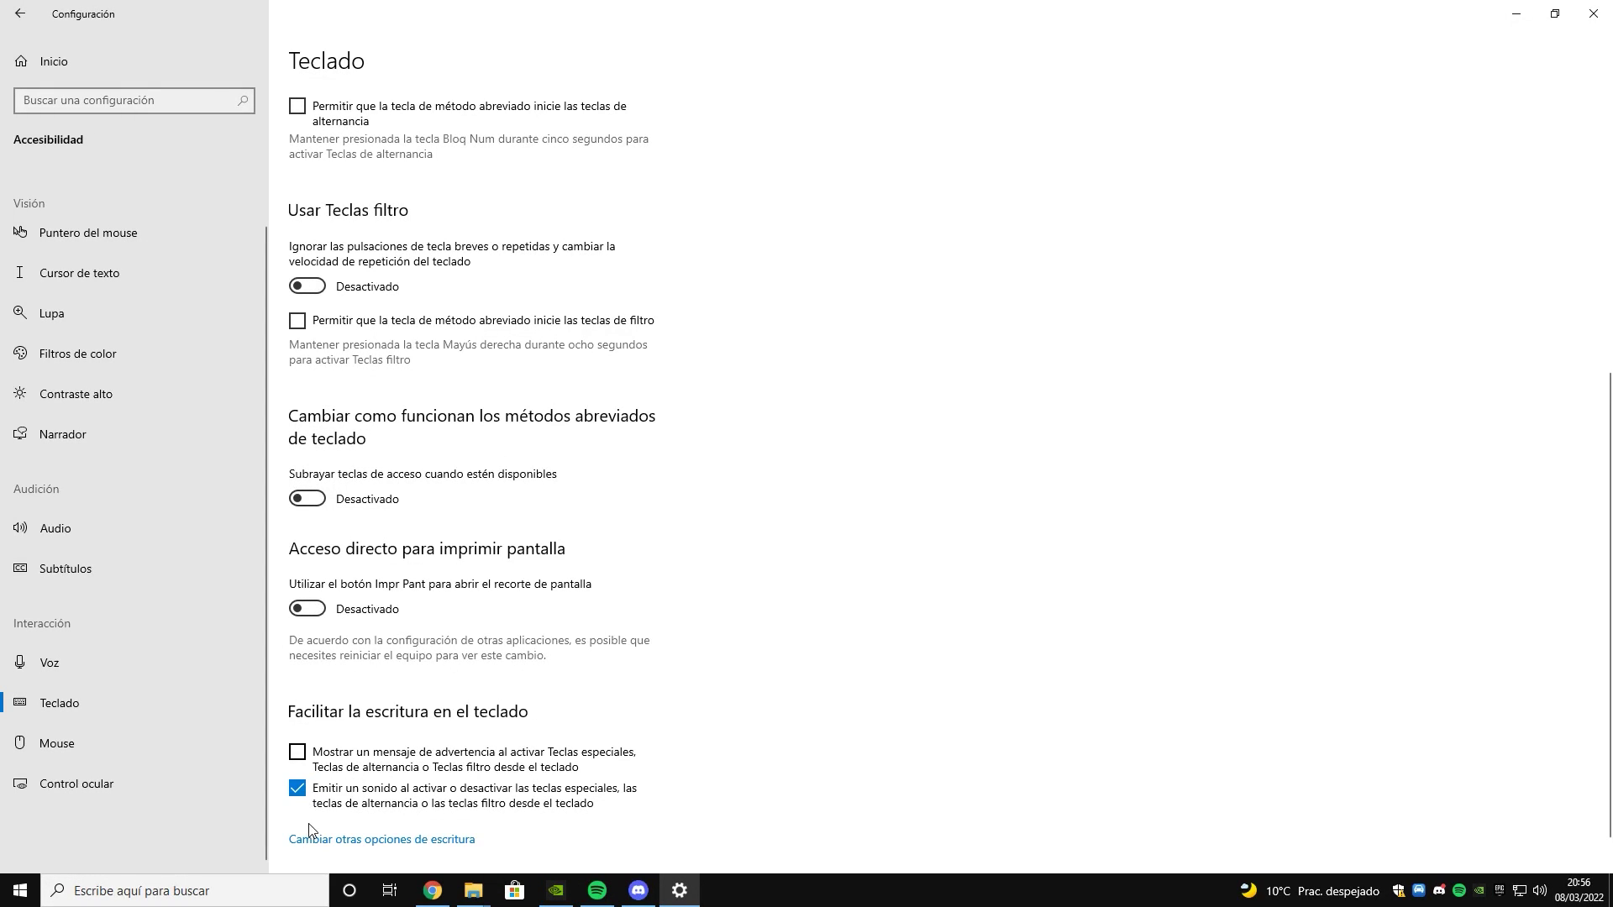
click(322, 802)
- In the Buscar settings, turn off cloud content search for Microsoft and work or school accounts, and set Búsqueda segura to Desactivado
click(54, 63)
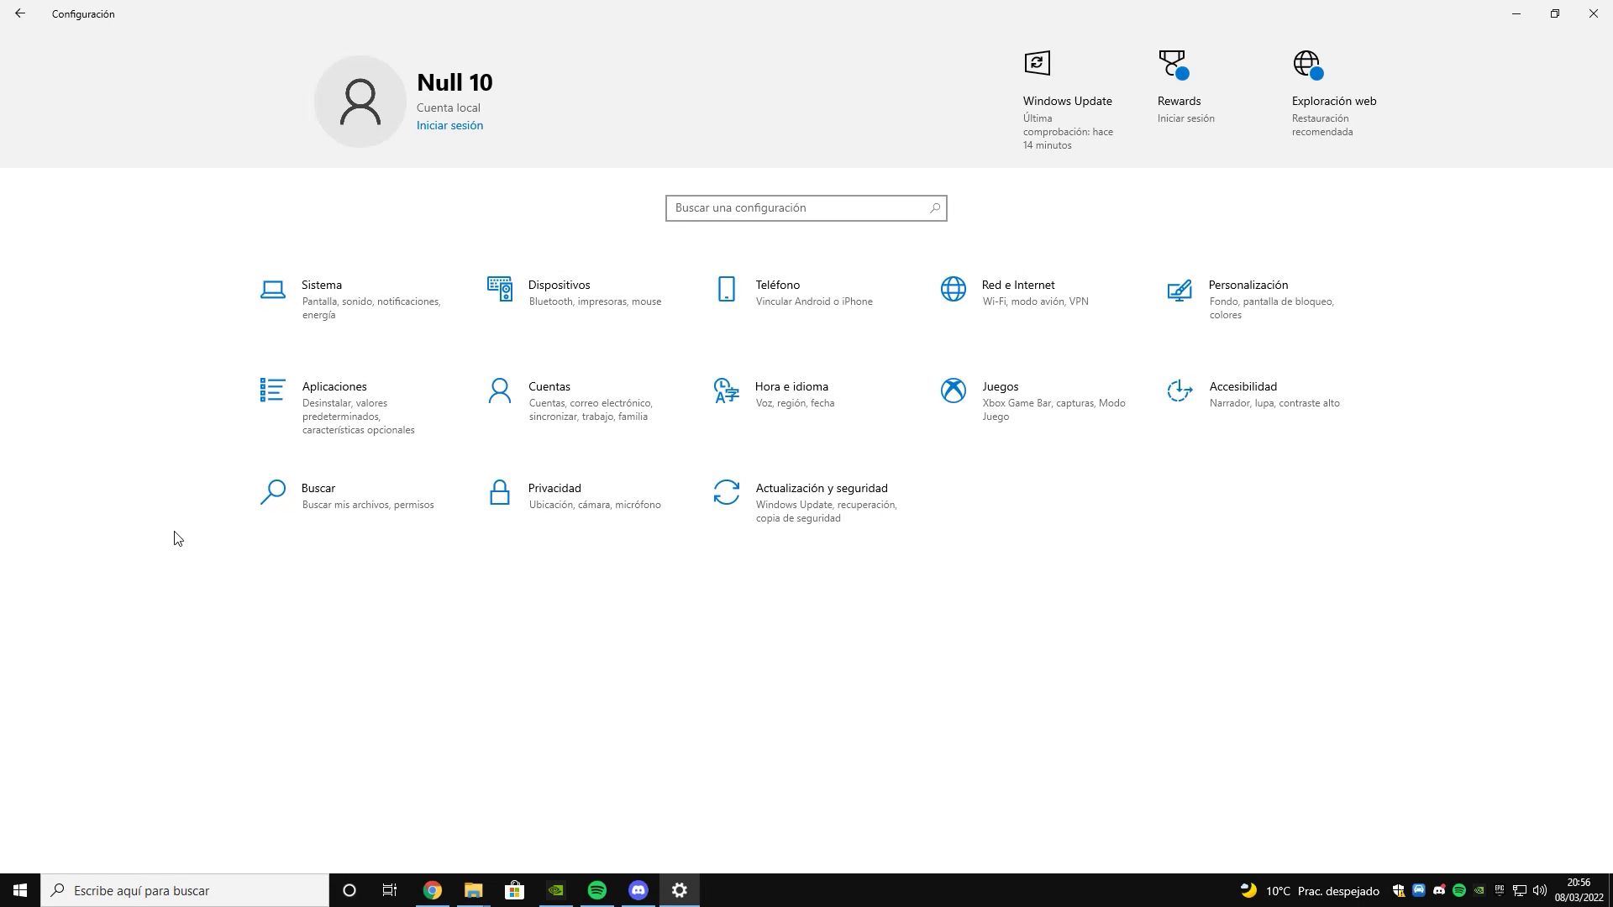
click(316, 514)
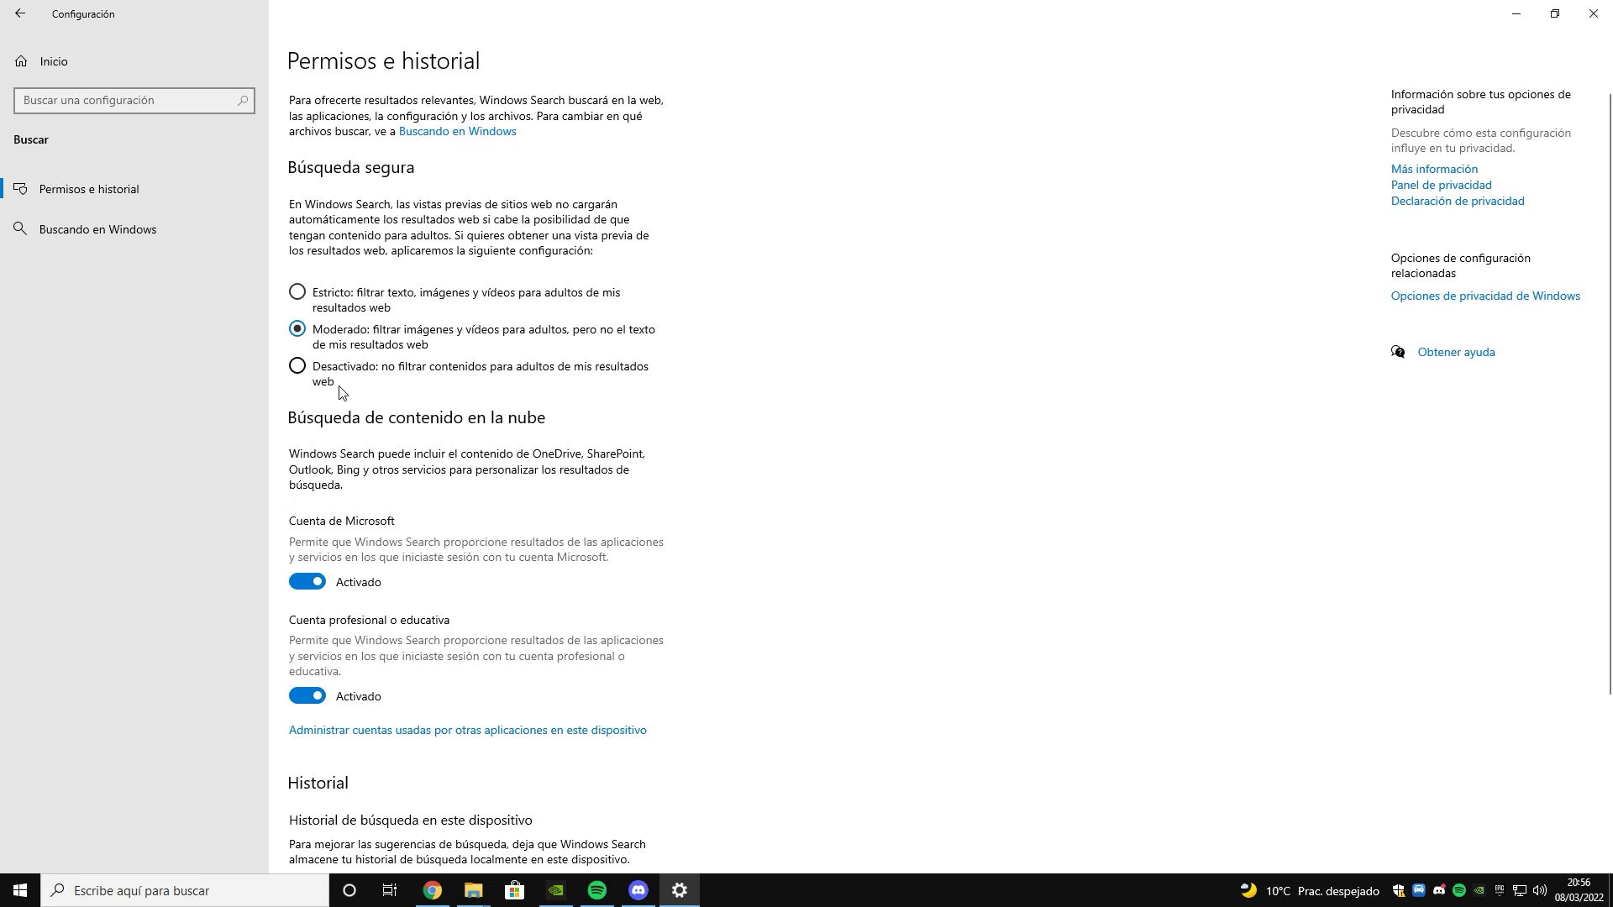
click(307, 581)
click(308, 696)
scroll(334, 699, down, 3)
scroll(334, 699, up, 3)
click(326, 383)
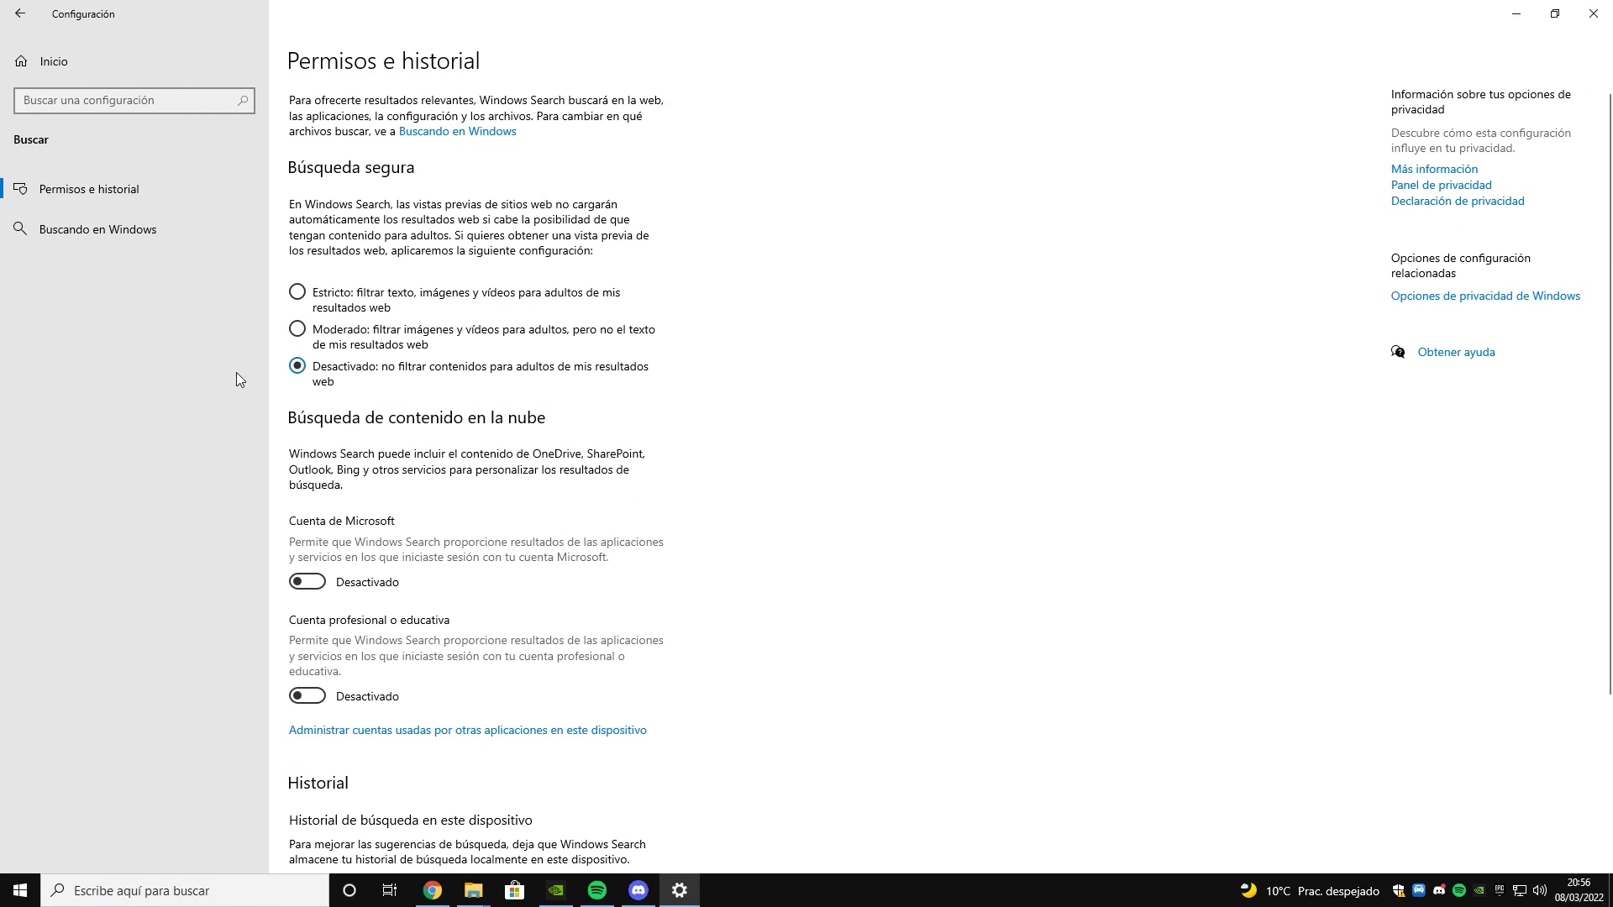
scroll(332, 403, down, 3)
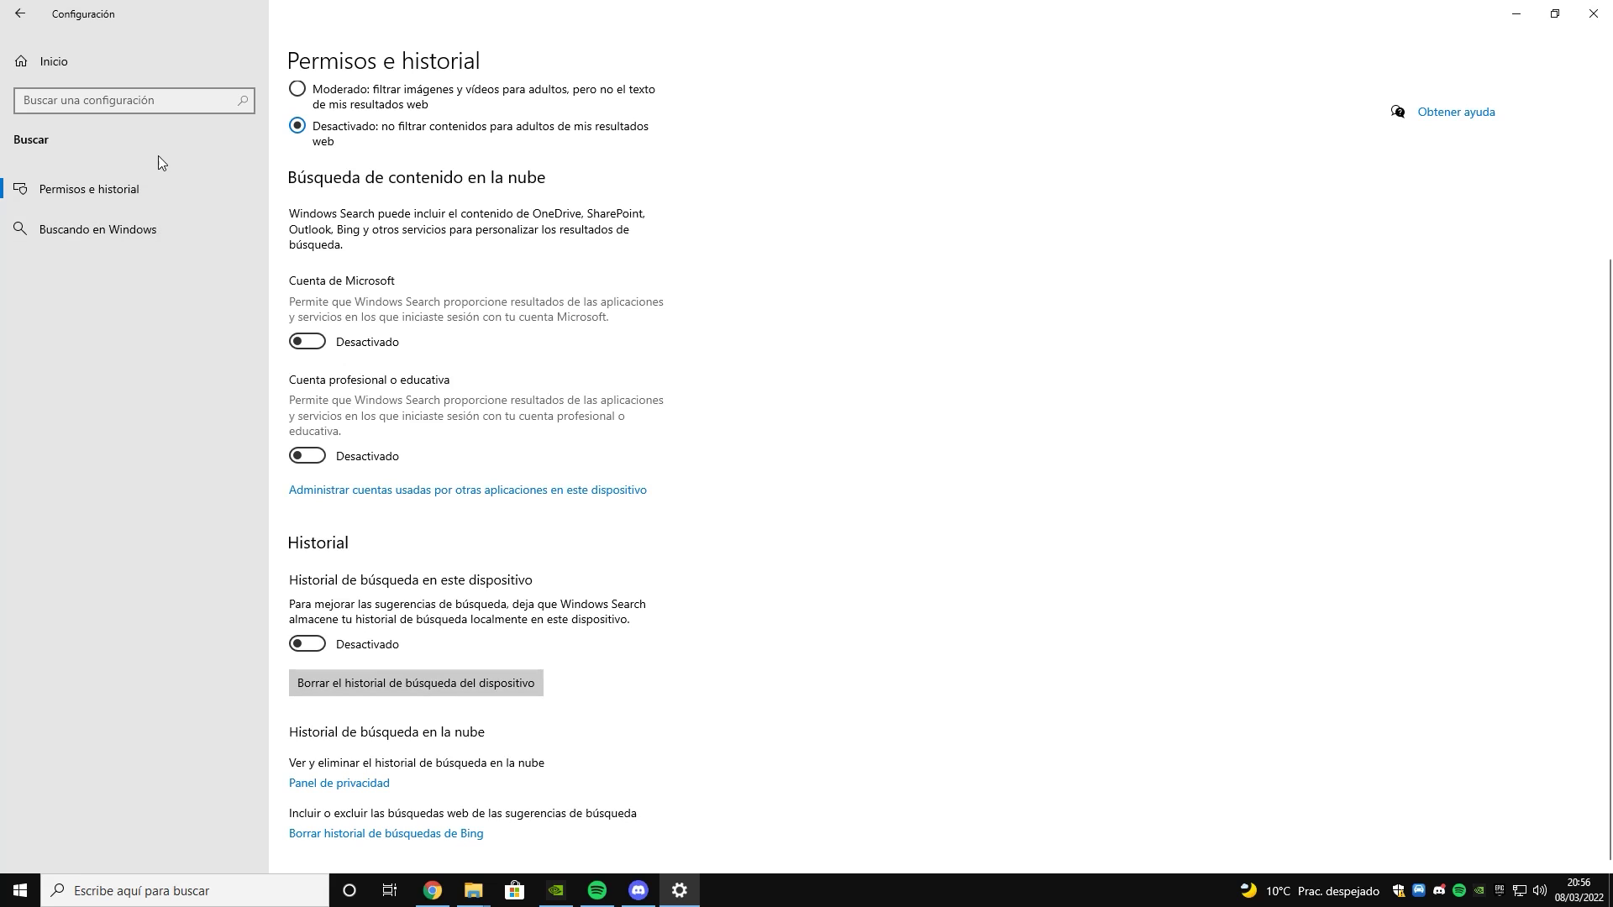
- In the general Privacidad settings, turn off website access to the language list, app launch tracking and suggested content in Configuración
click(64, 67)
click(594, 477)
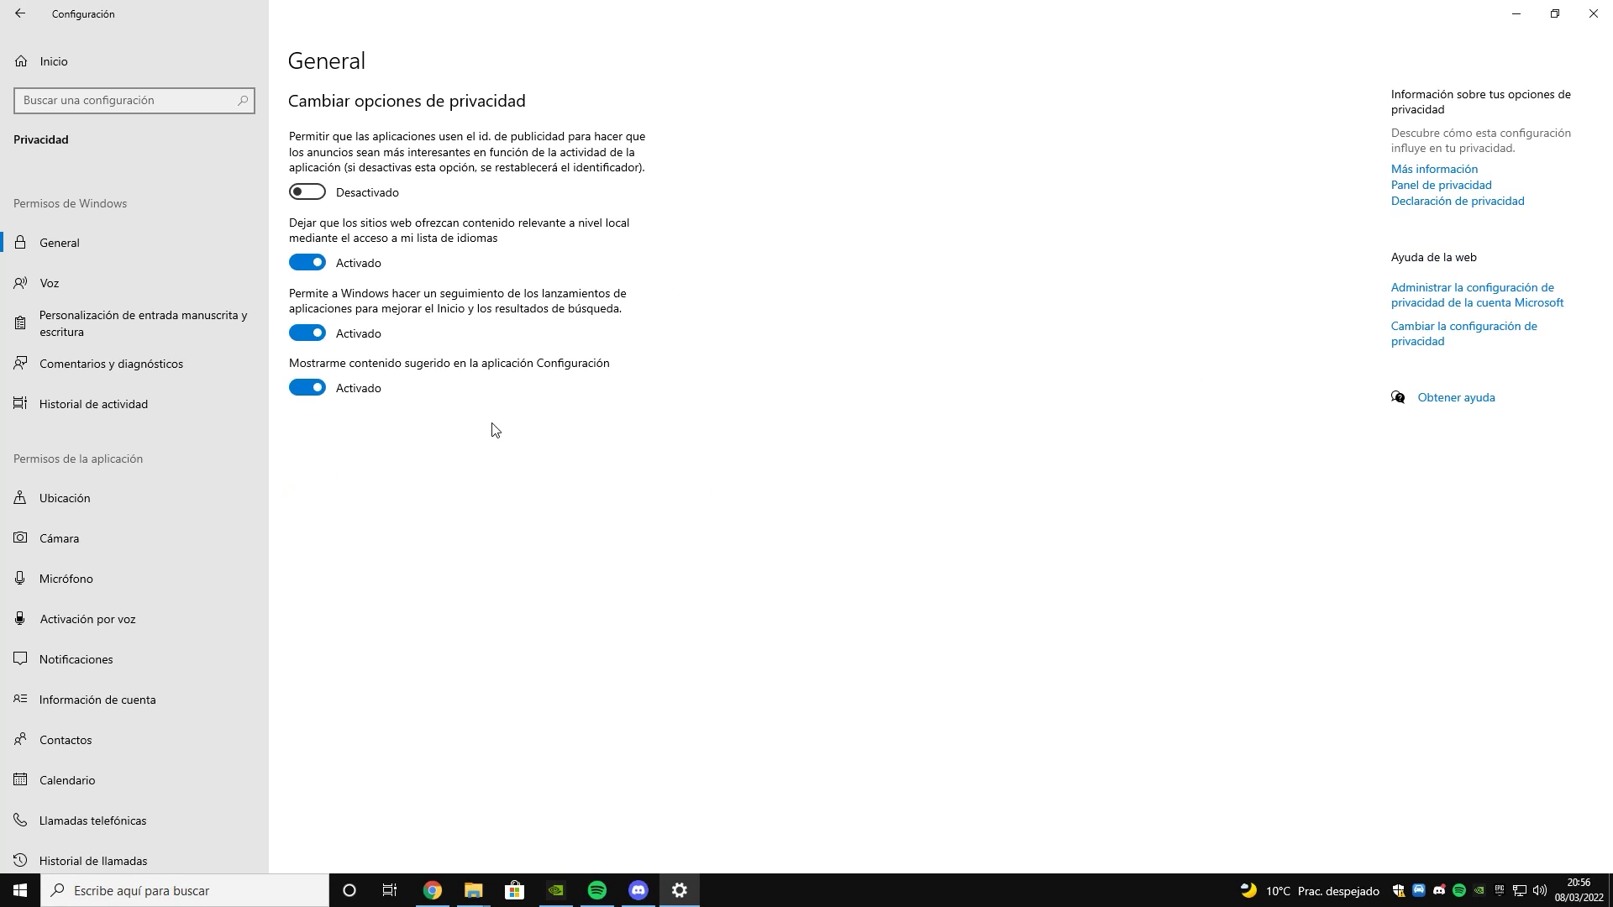
click(310, 266)
click(307, 333)
click(307, 387)
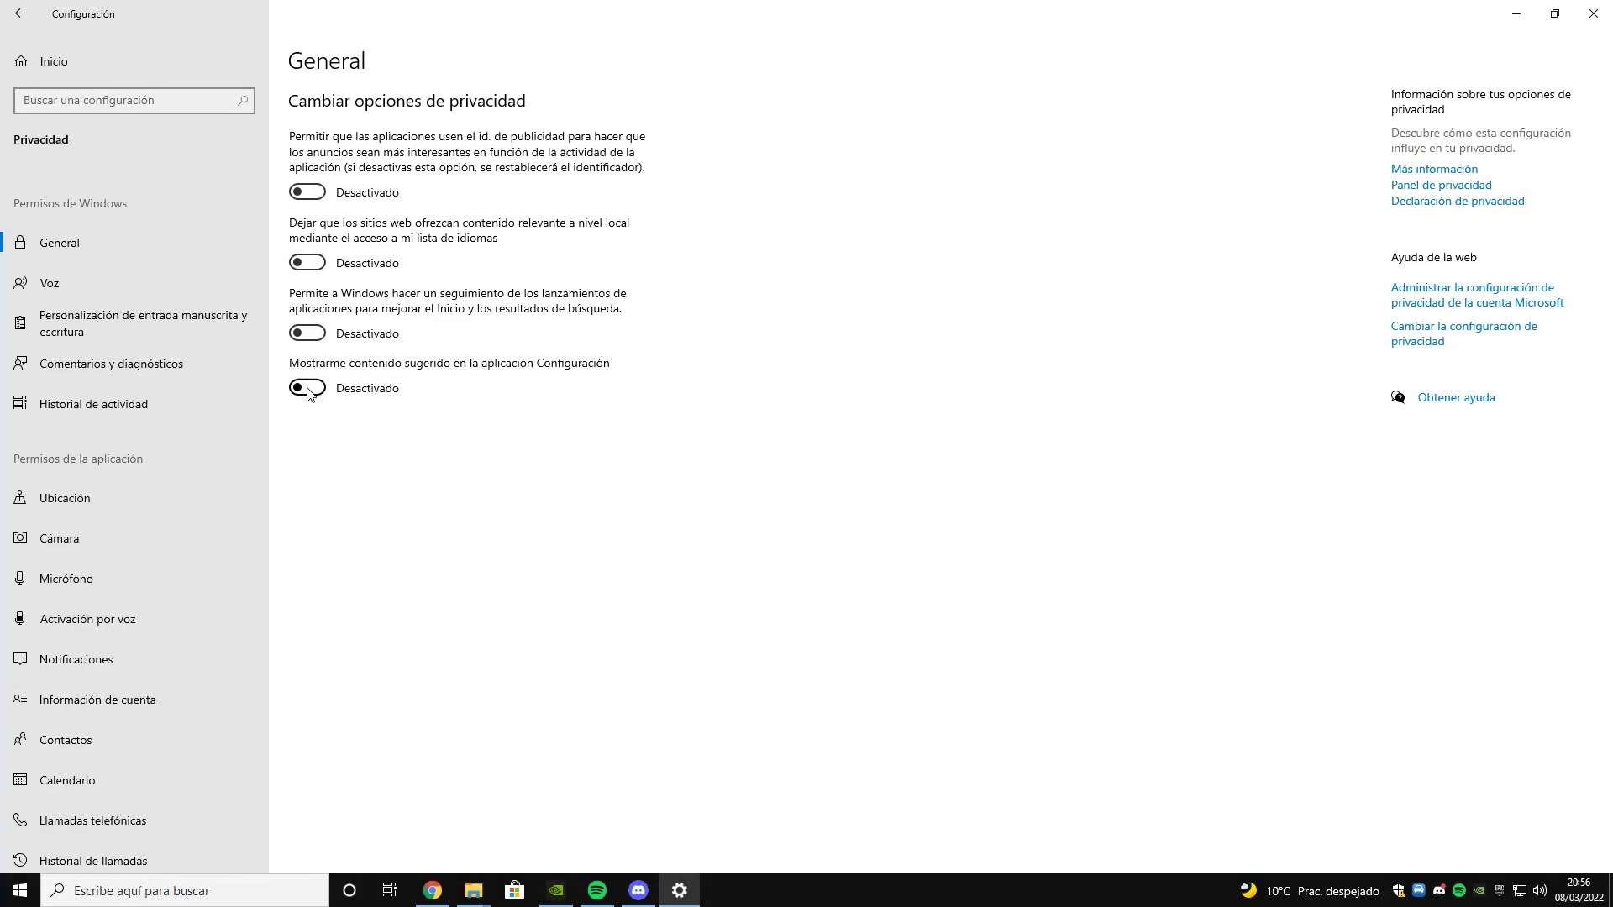
- Check the Voz privacy setting, and turn off Personalización de entrada manuscrita y escritura
click(122, 283)
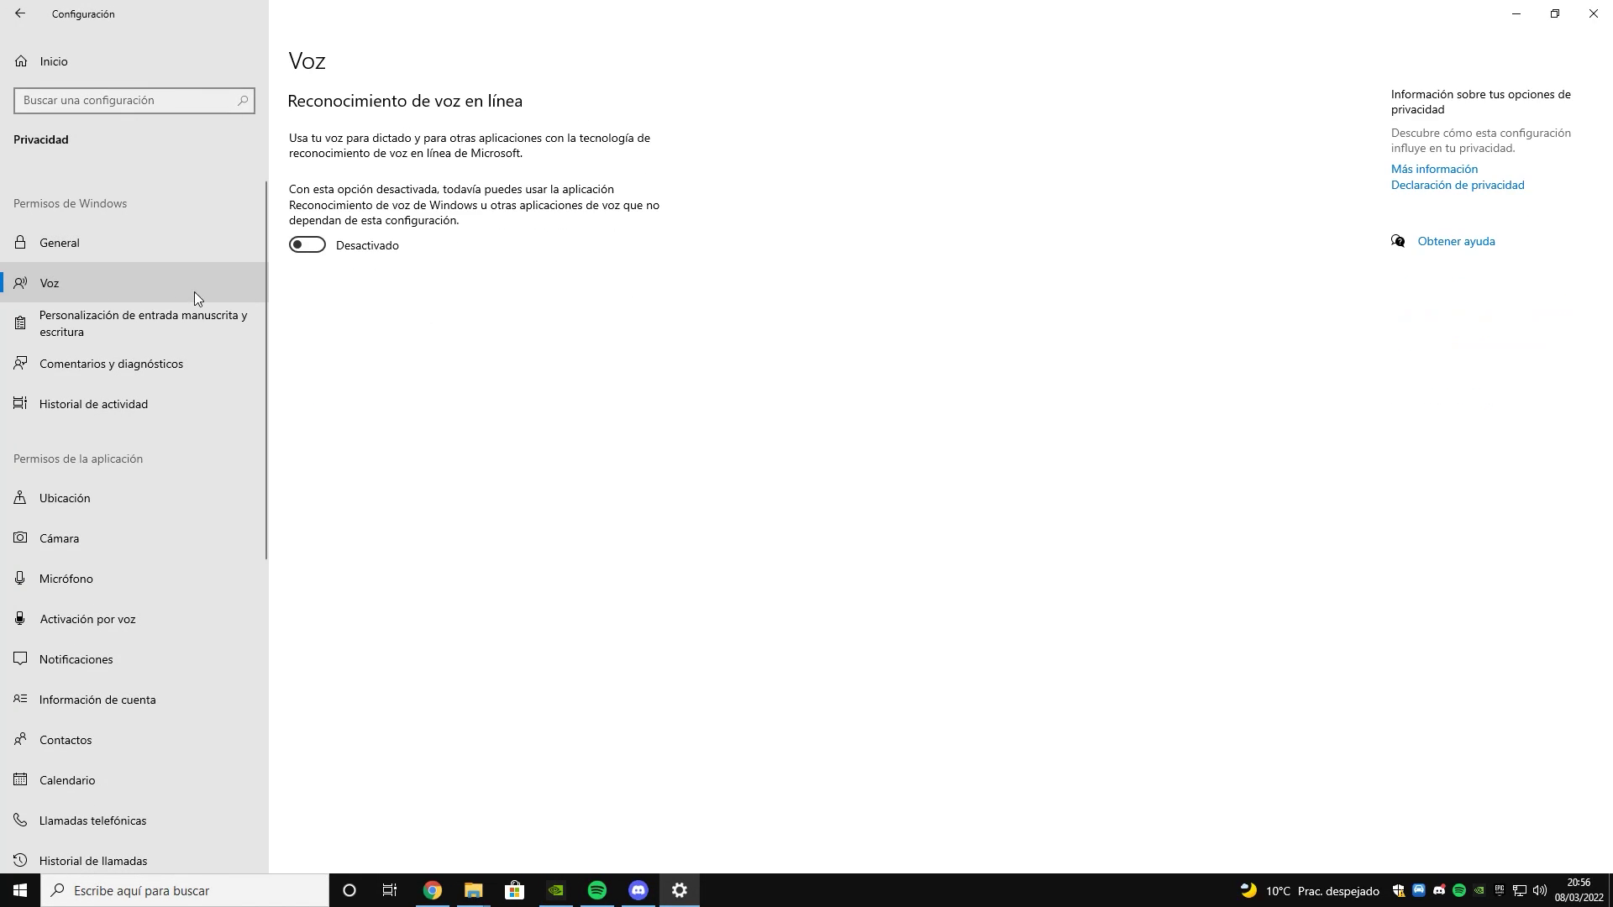
click(99, 320)
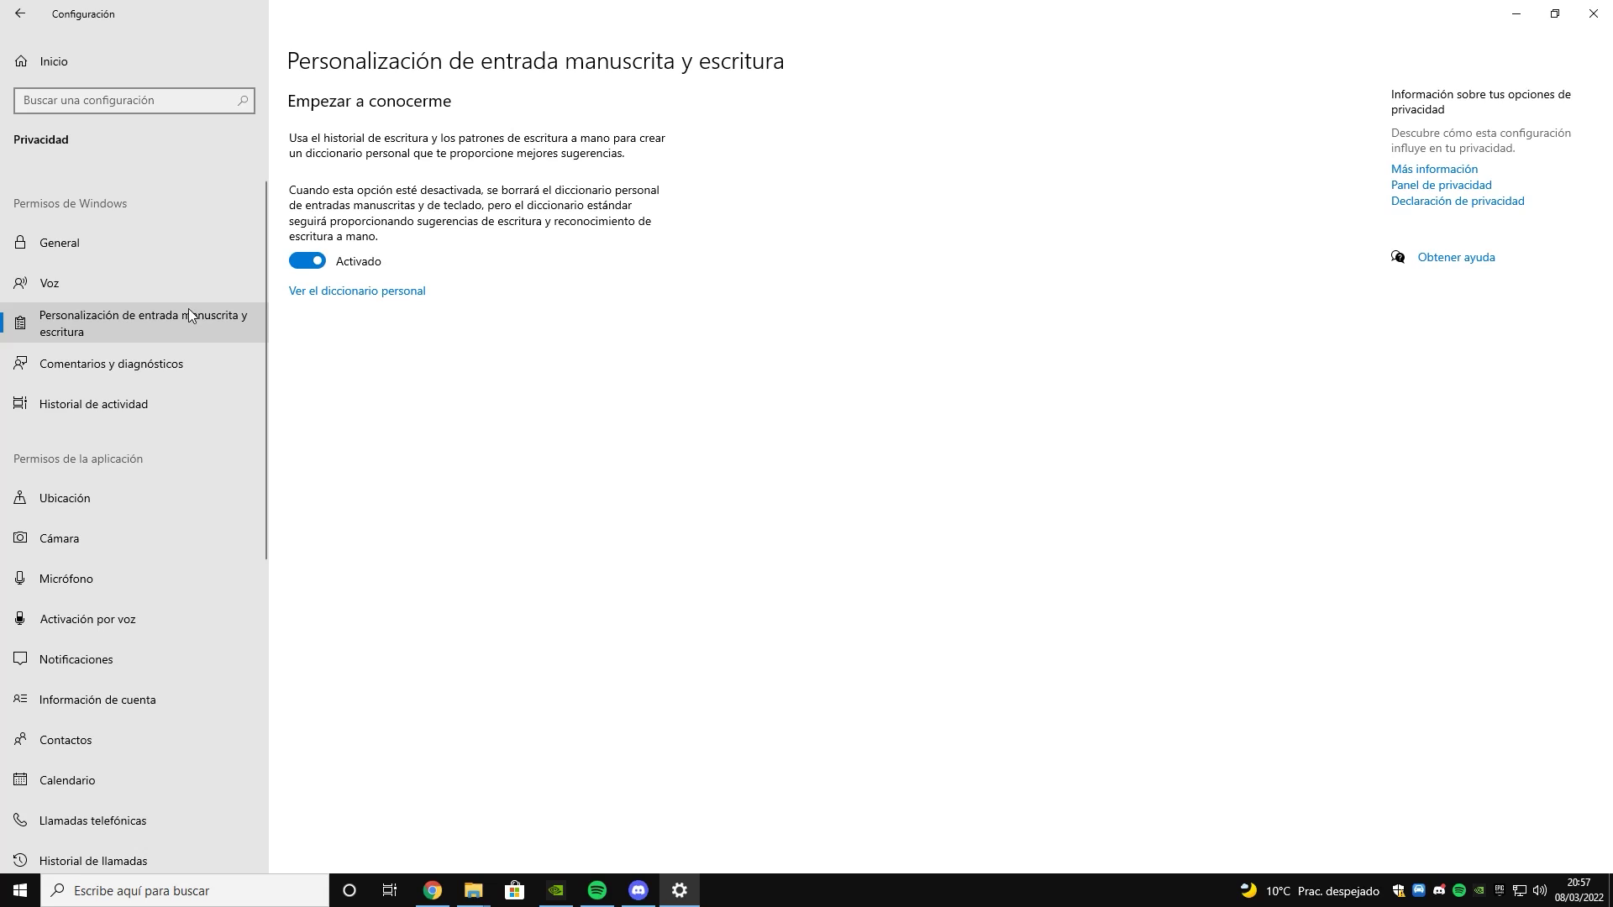
click(304, 252)
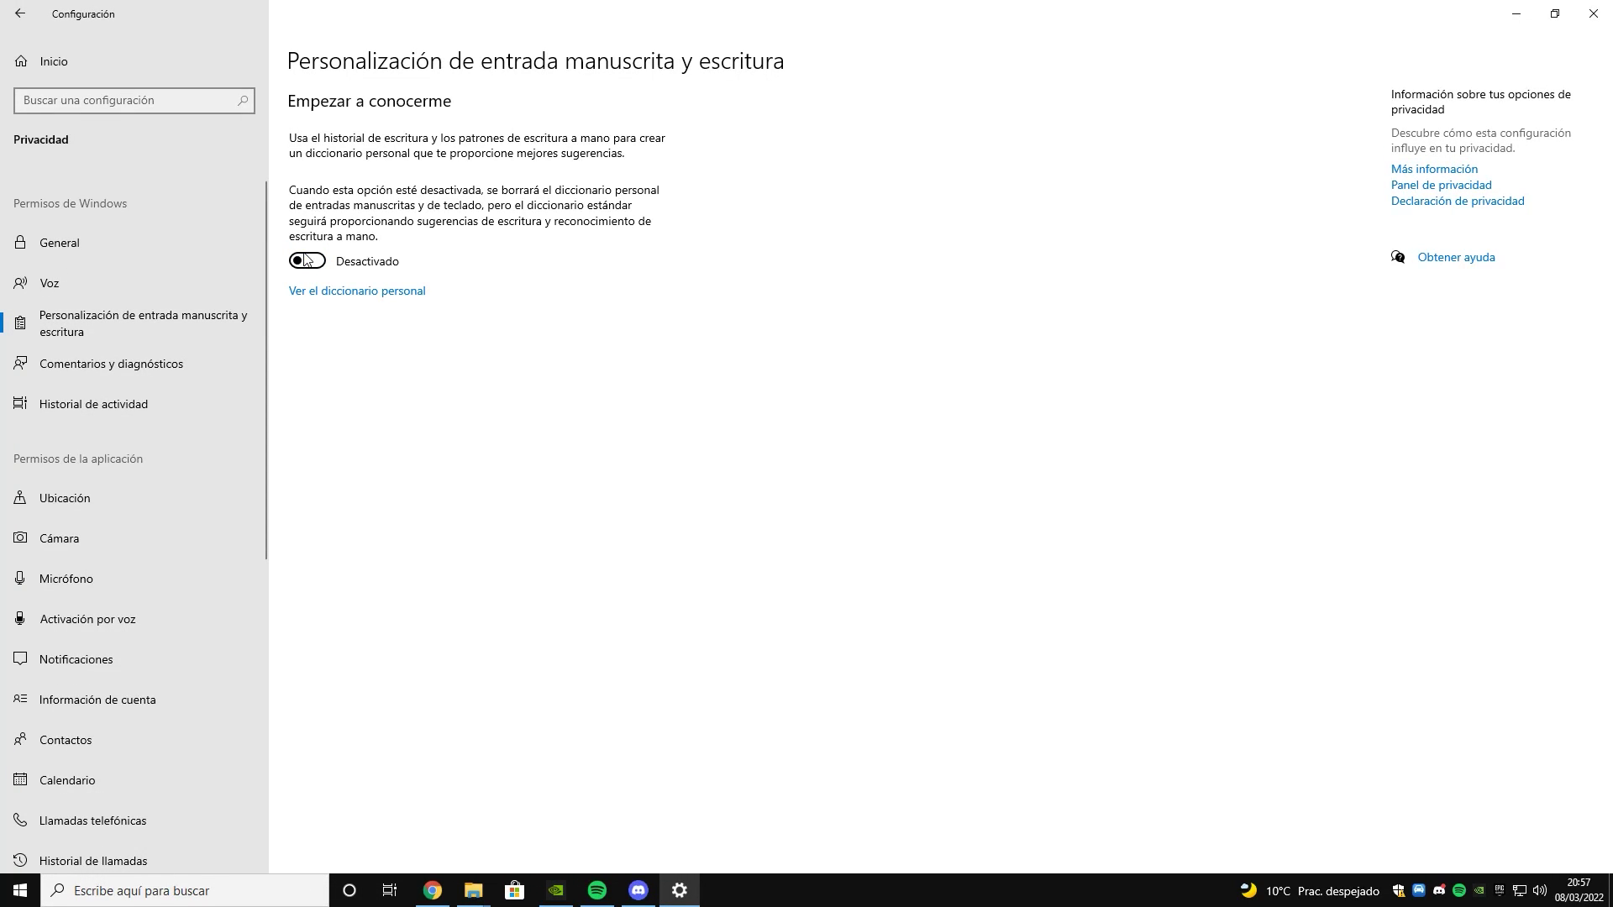
- In Comentarios y diagnósticos, delete the collected diagnostic data and set the feedback frequency to Nunca
click(126, 357)
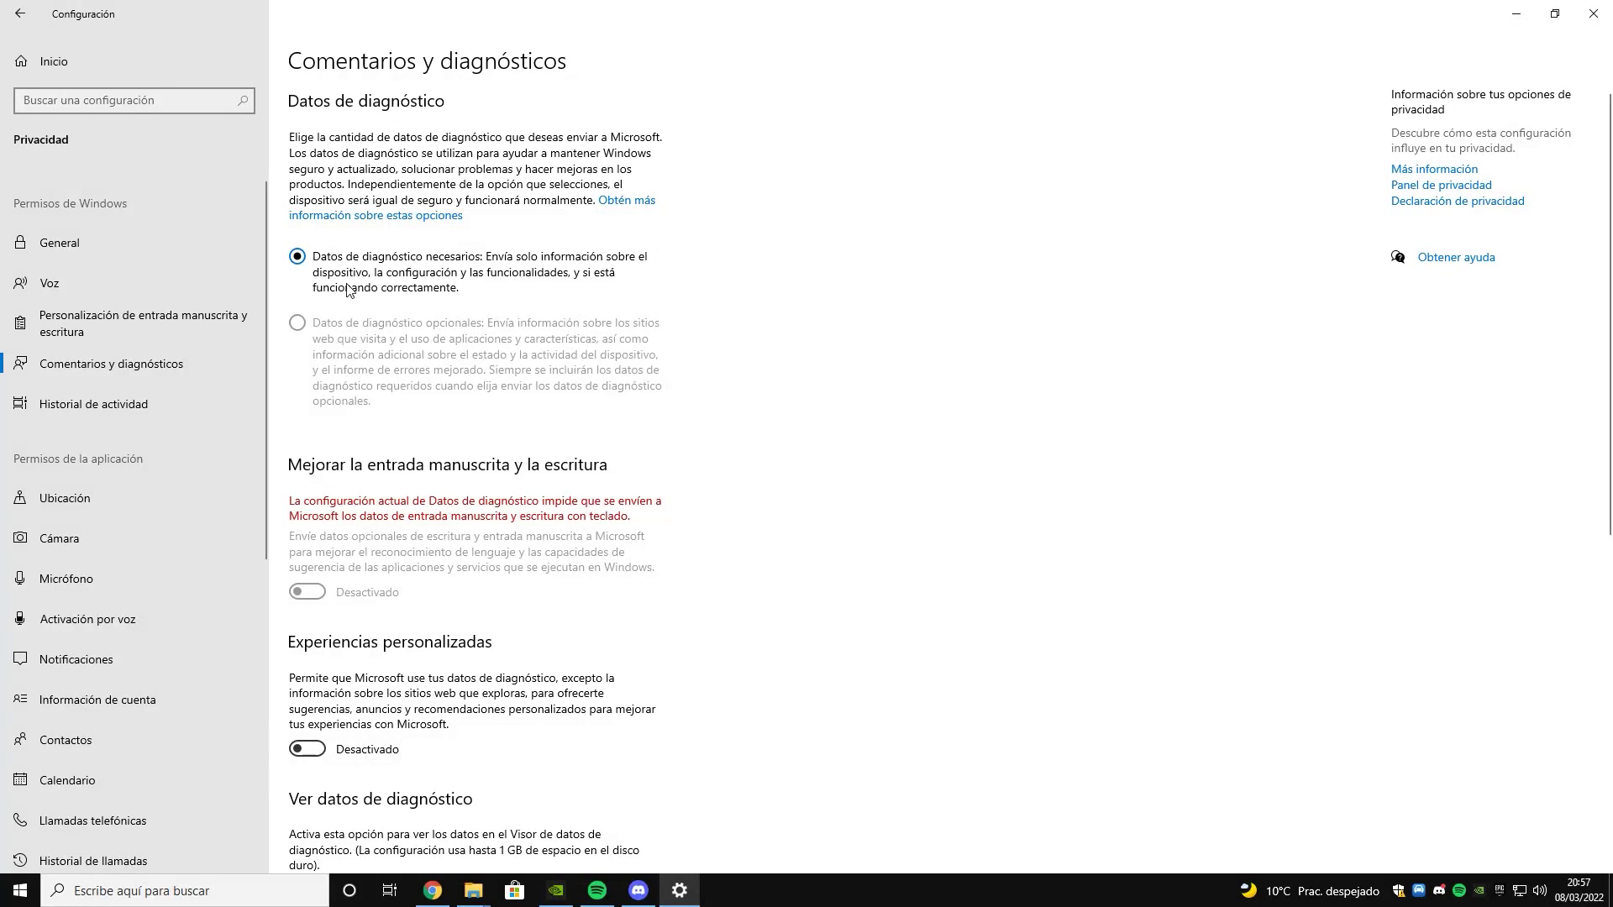
scroll(331, 538, down, 7)
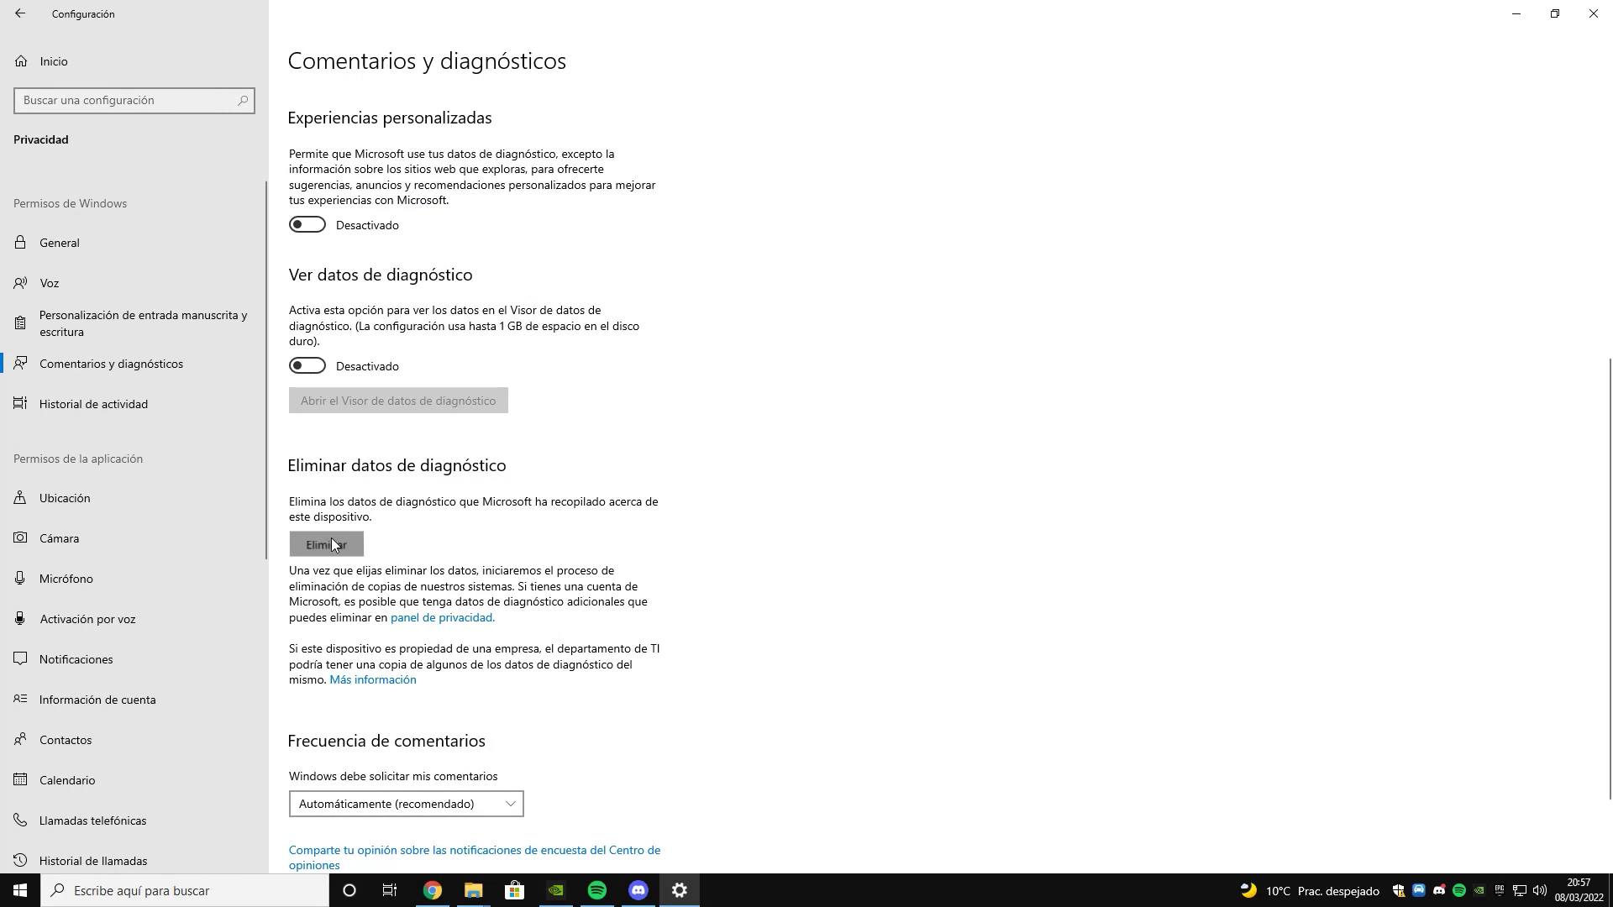
click(353, 683)
click(349, 790)
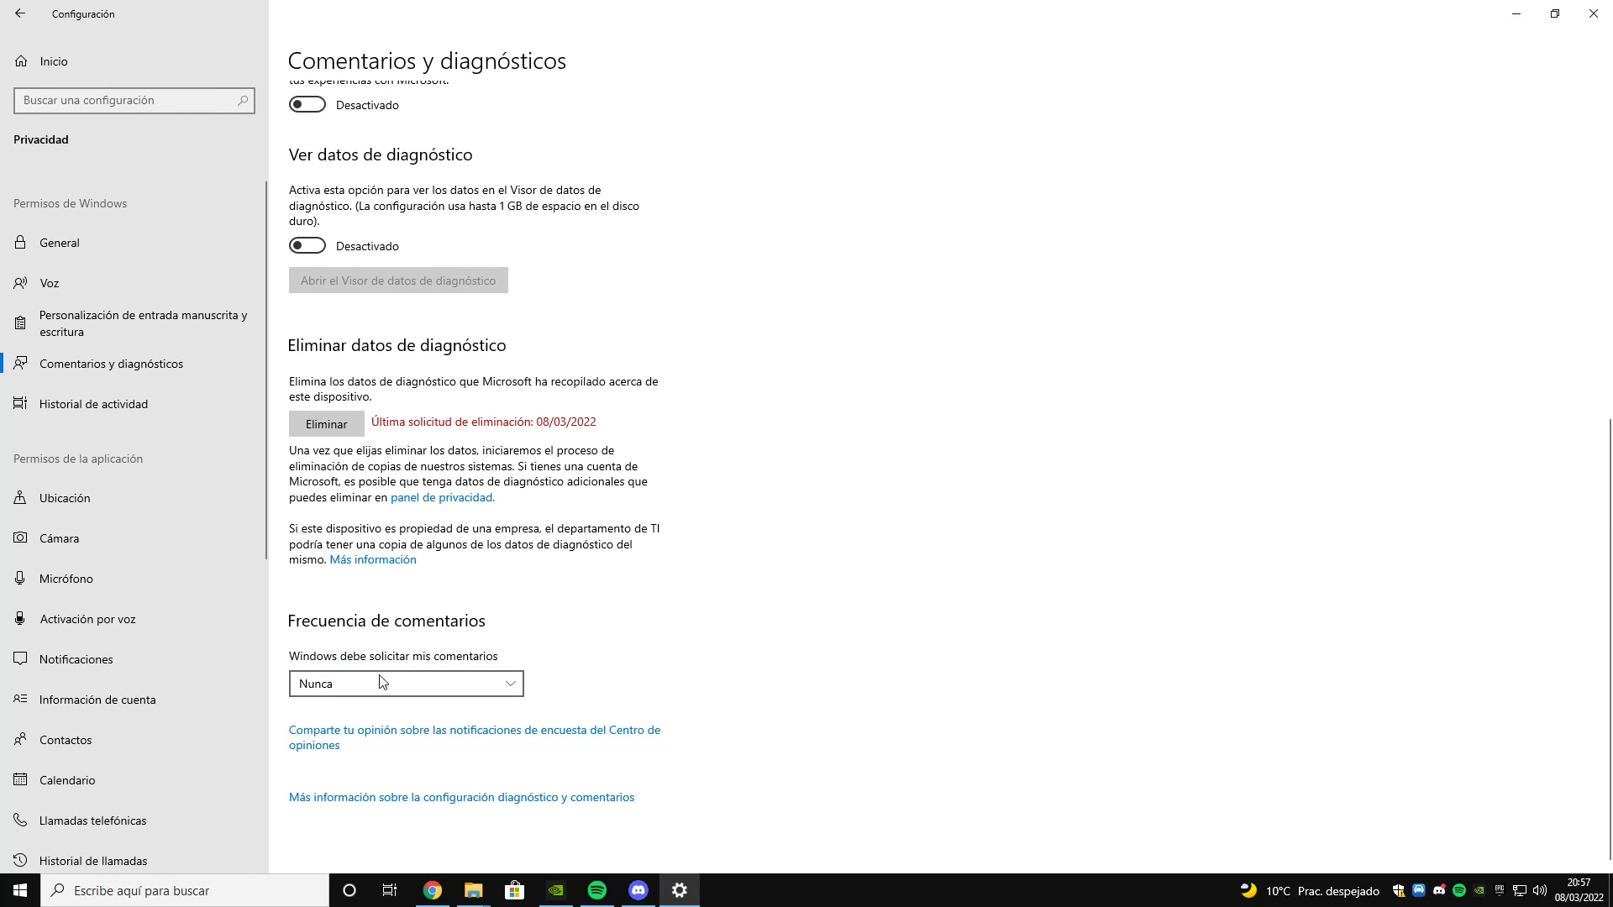
- In Historial de actividad, disable storing the activity history on this device and clear the existing history
click(150, 402)
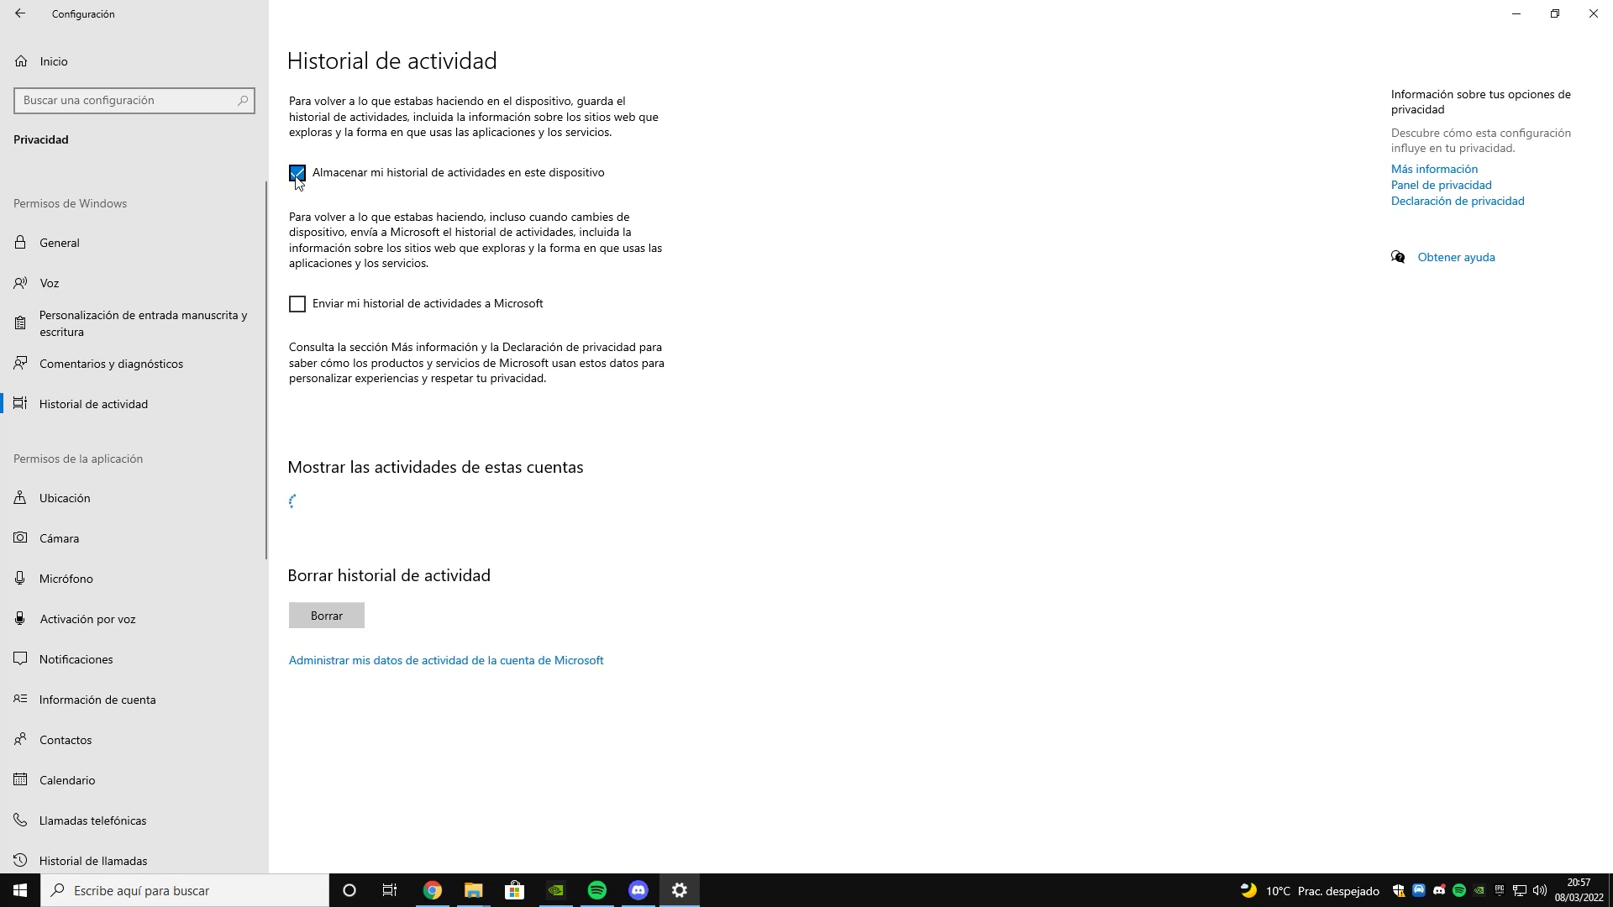
click(340, 627)
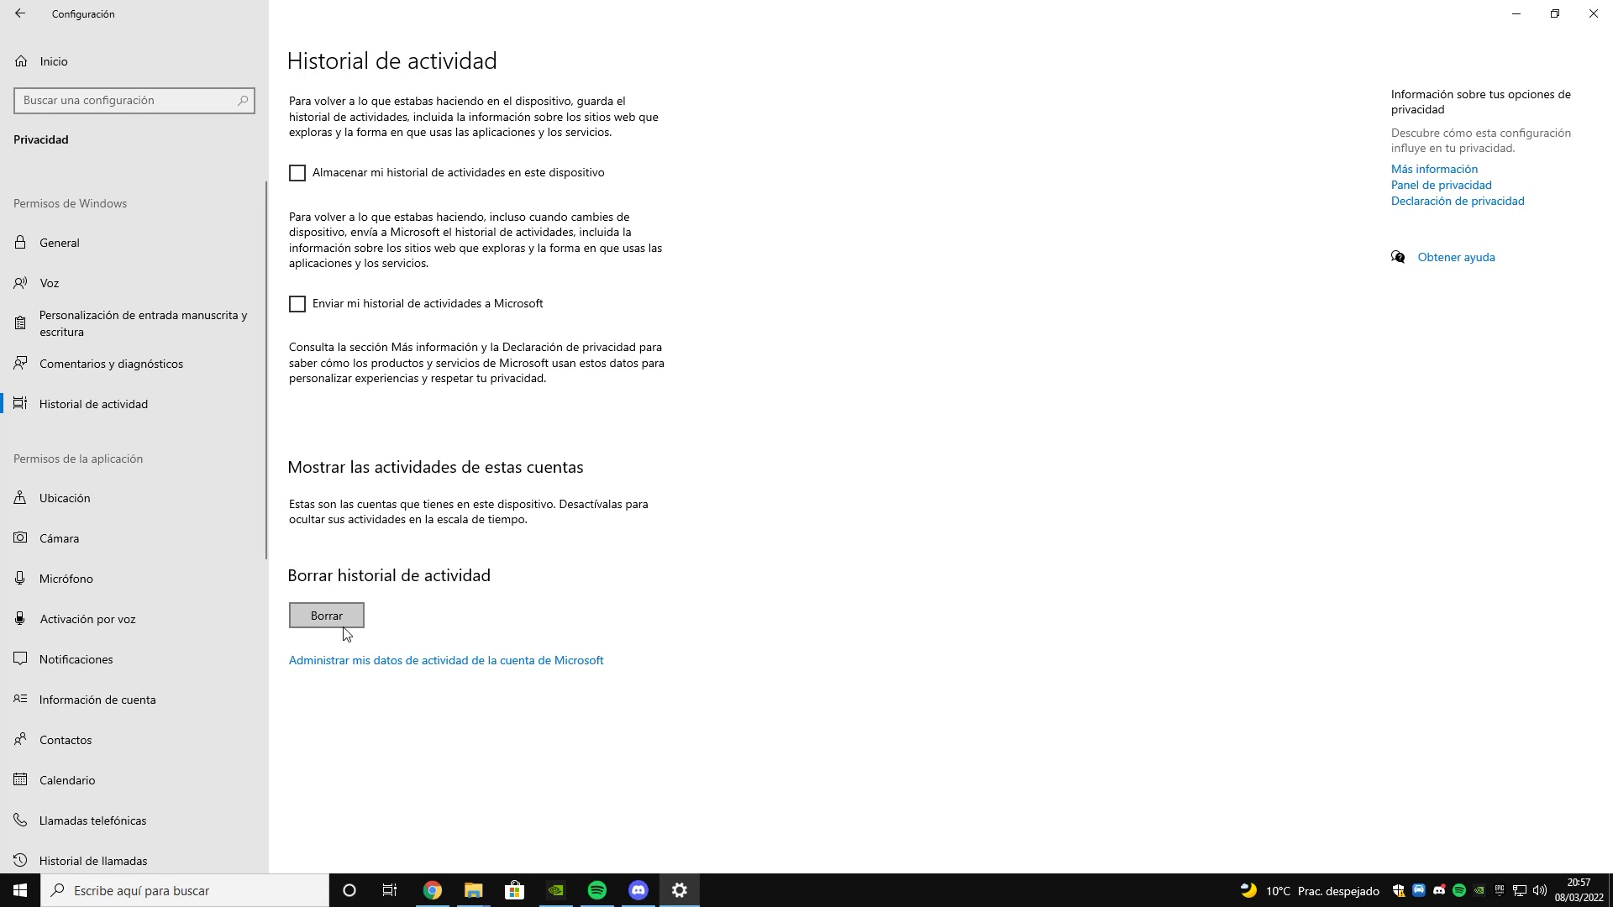
click(299, 571)
- In the Ubicación permissions, check the device's location access and clear its location history
click(233, 512)
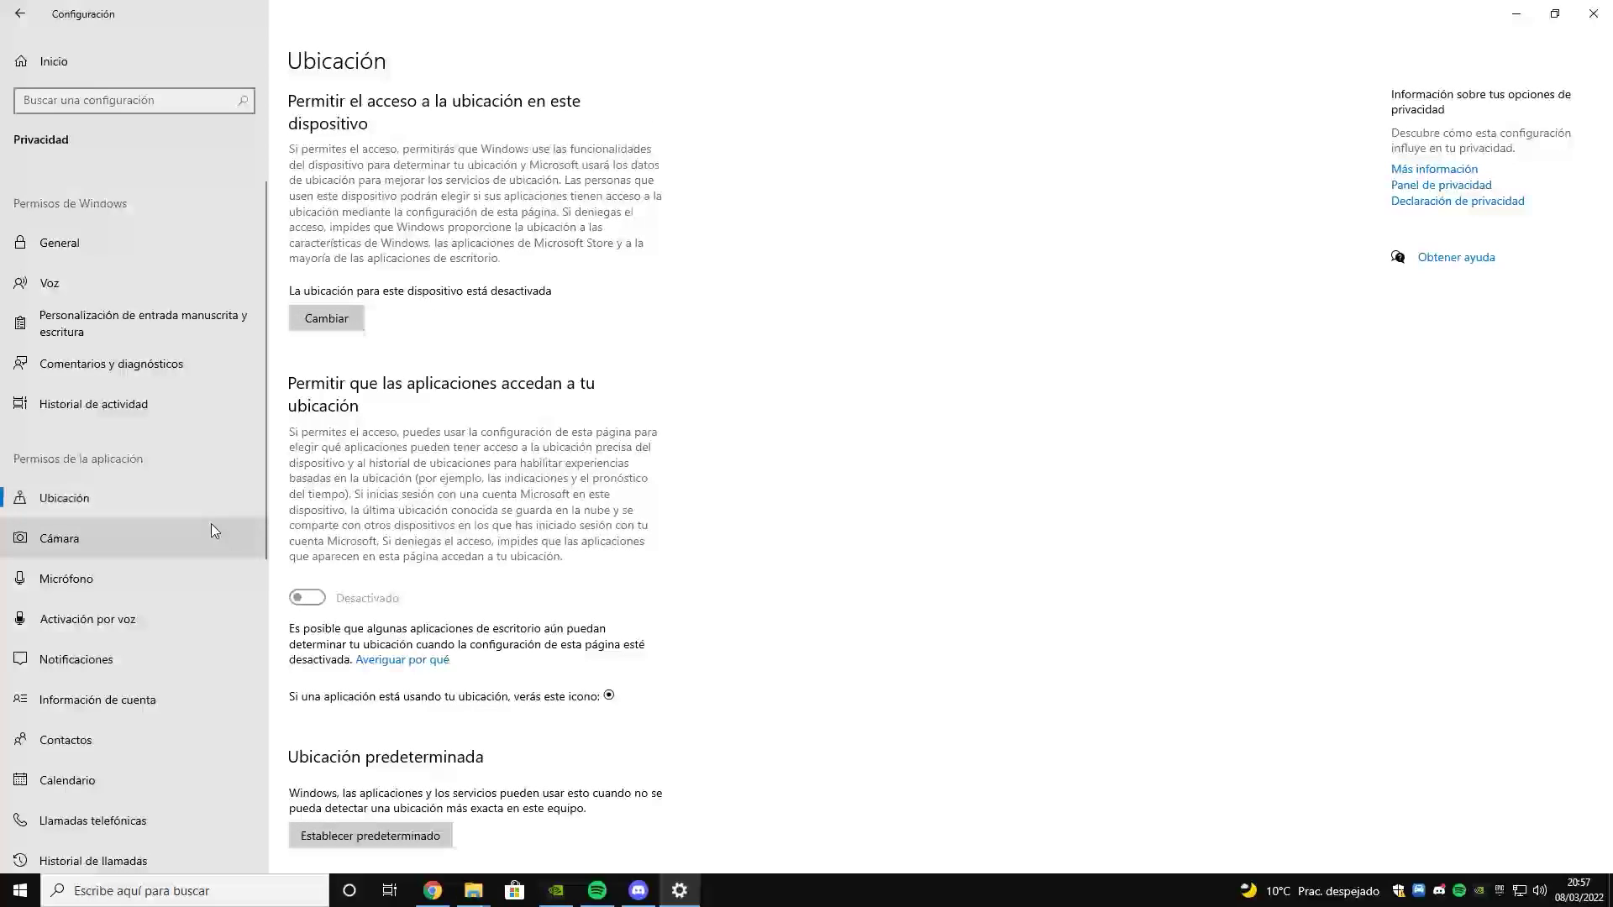
scroll(249, 420, down, 3)
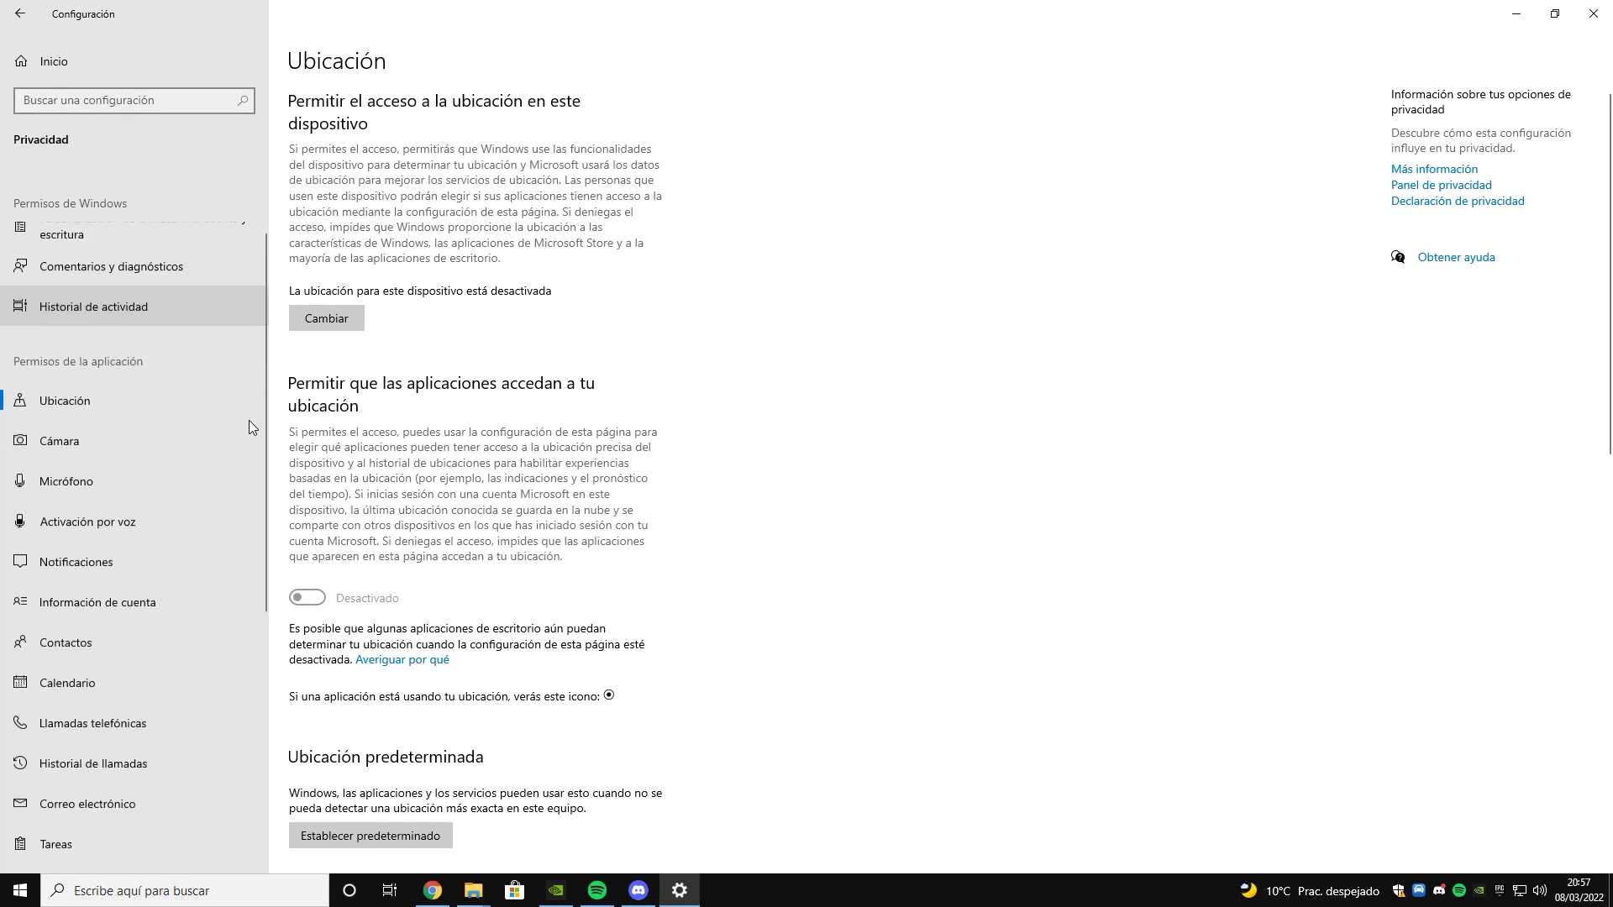
click(350, 315)
click(490, 367)
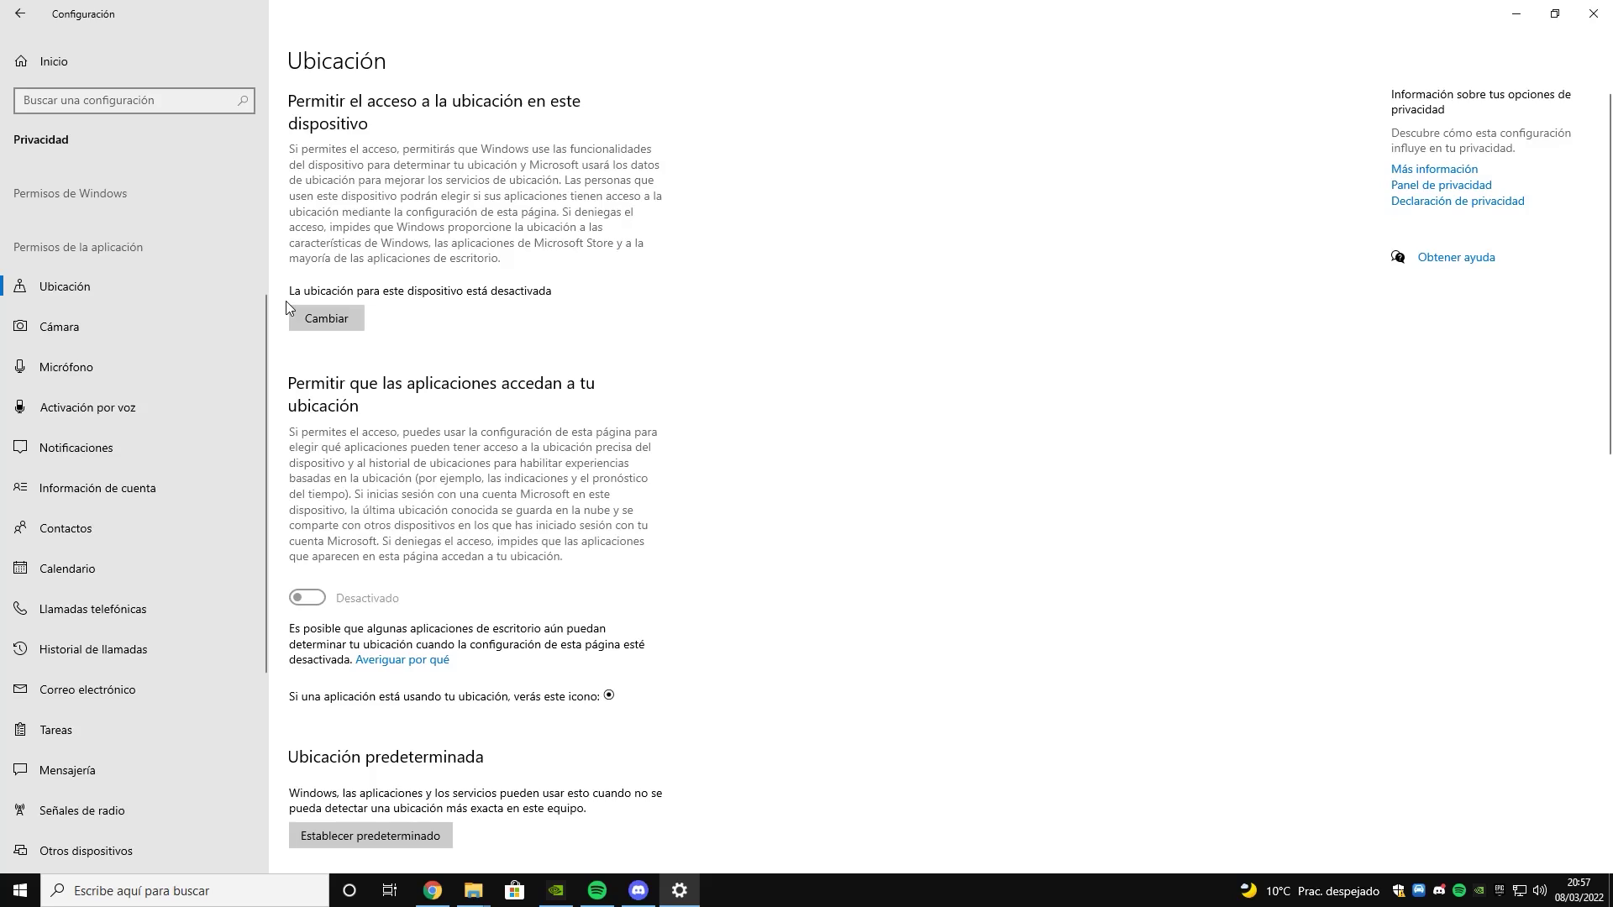
scroll(479, 378, down, 5)
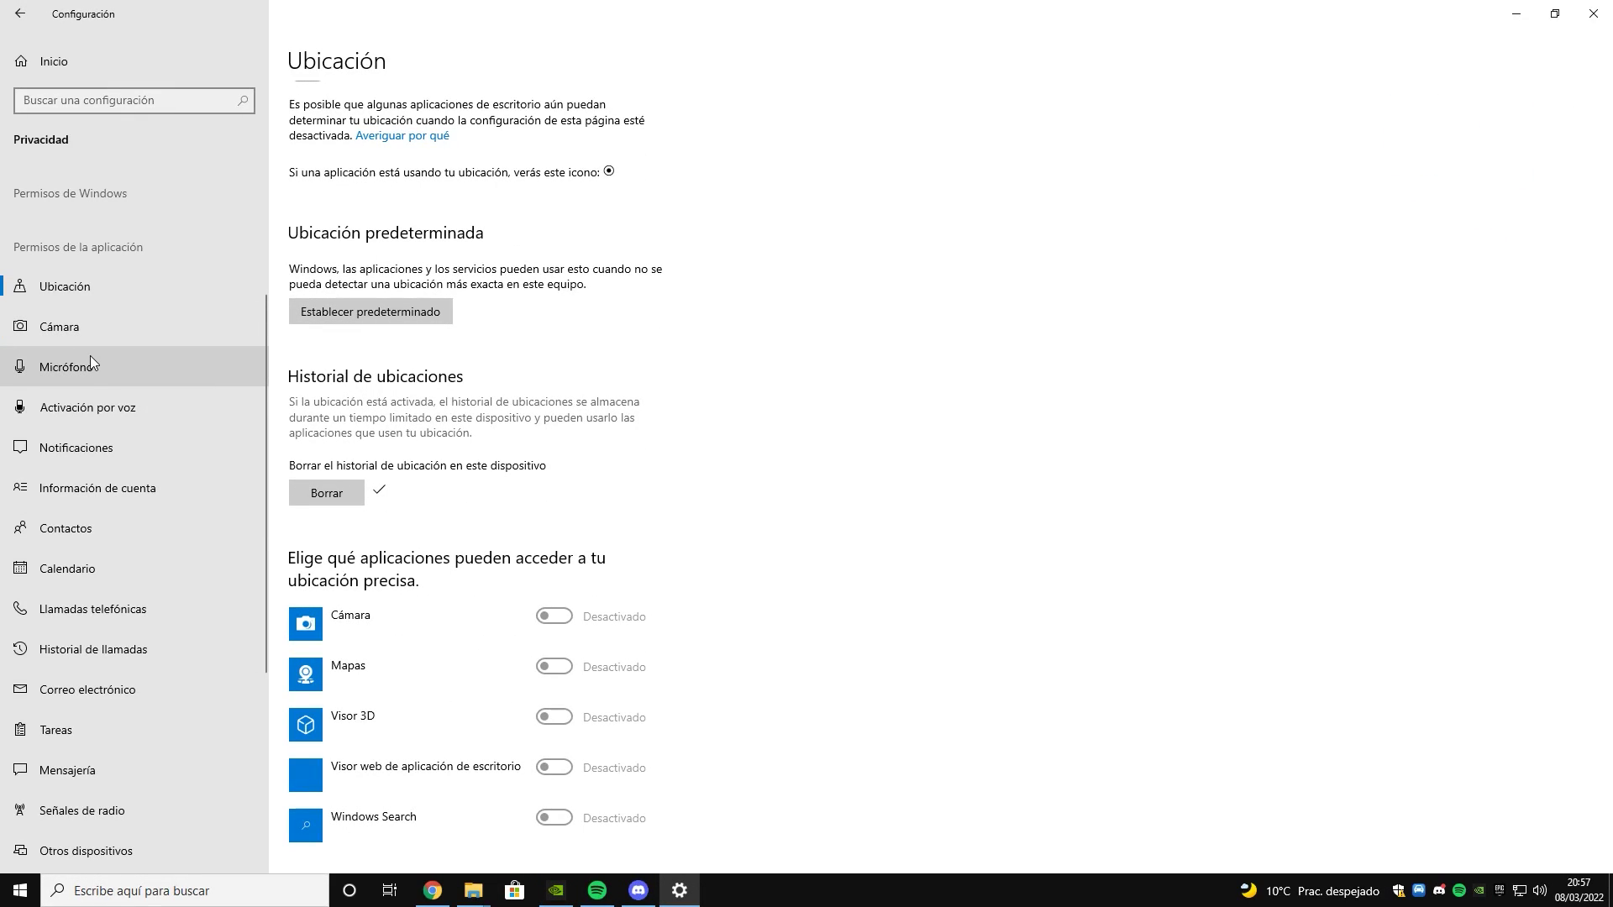
- In Activación por voz, turn off voice activation for apps and the headset button's last-used voice app option
click(89, 407)
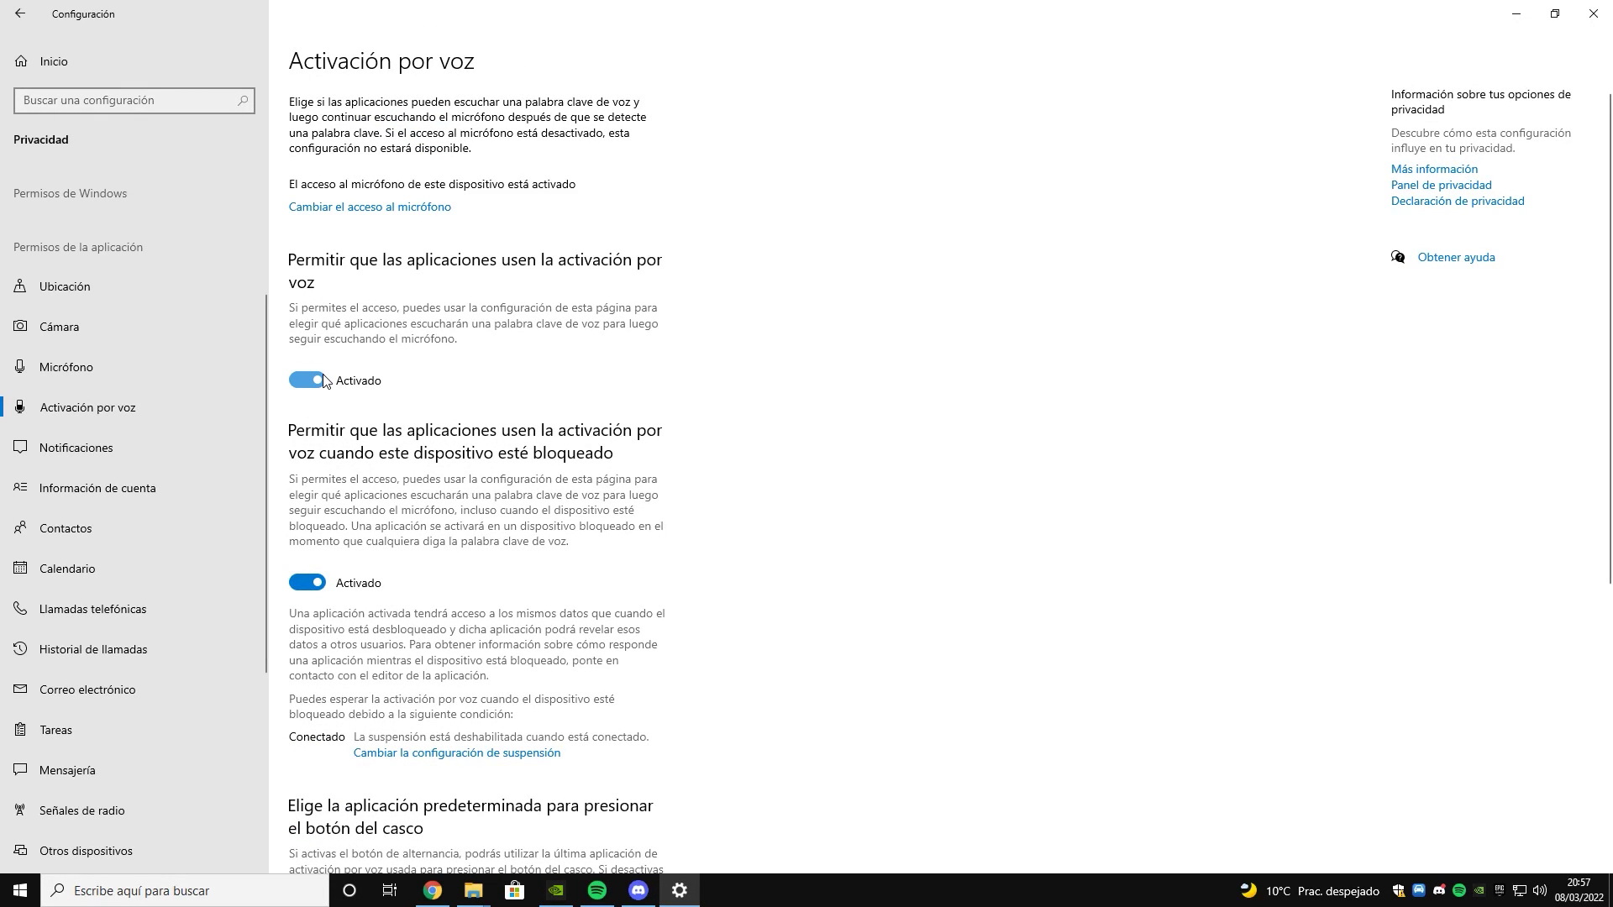
click(308, 380)
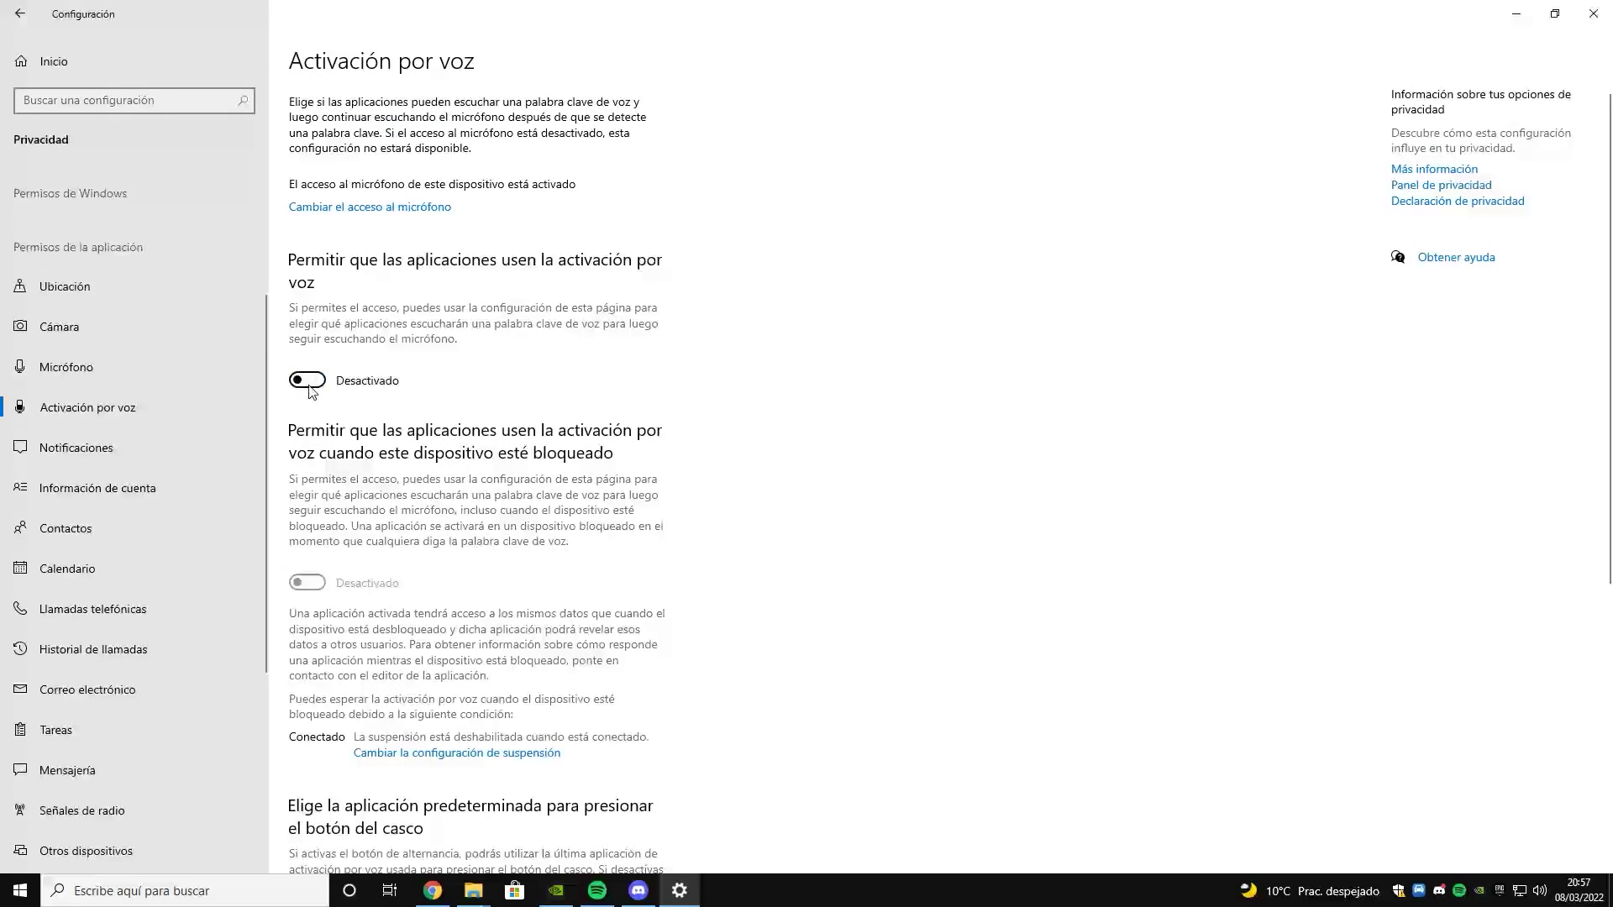
scroll(307, 387, down, 5)
click(309, 434)
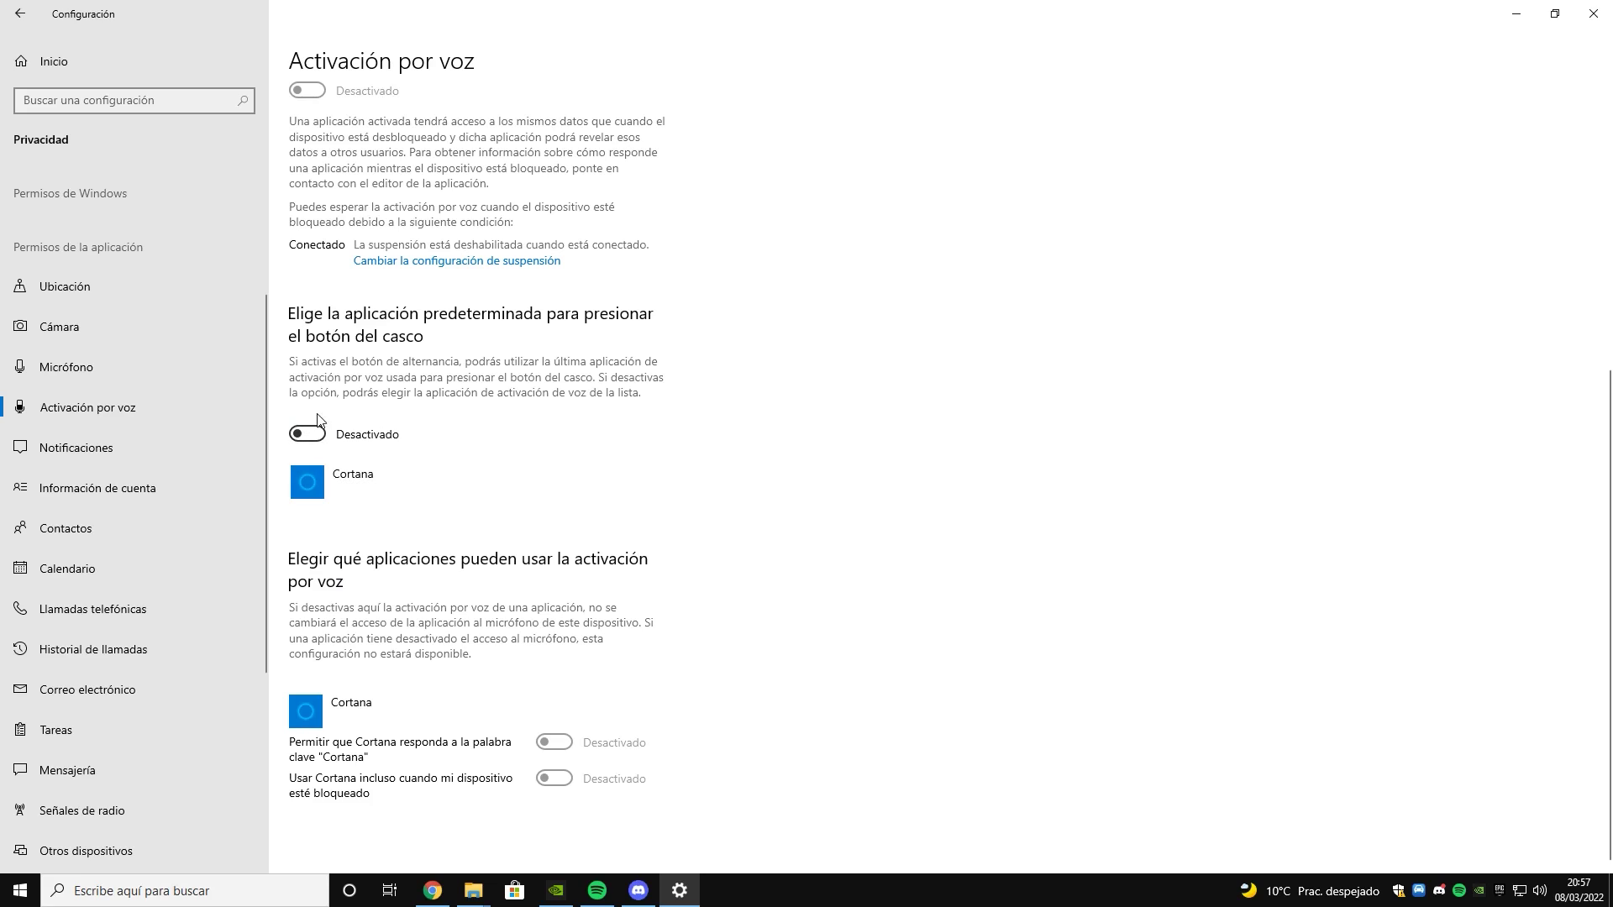
- Turn off this device's access to user notifications in the Notificaciones permissions
click(82, 435)
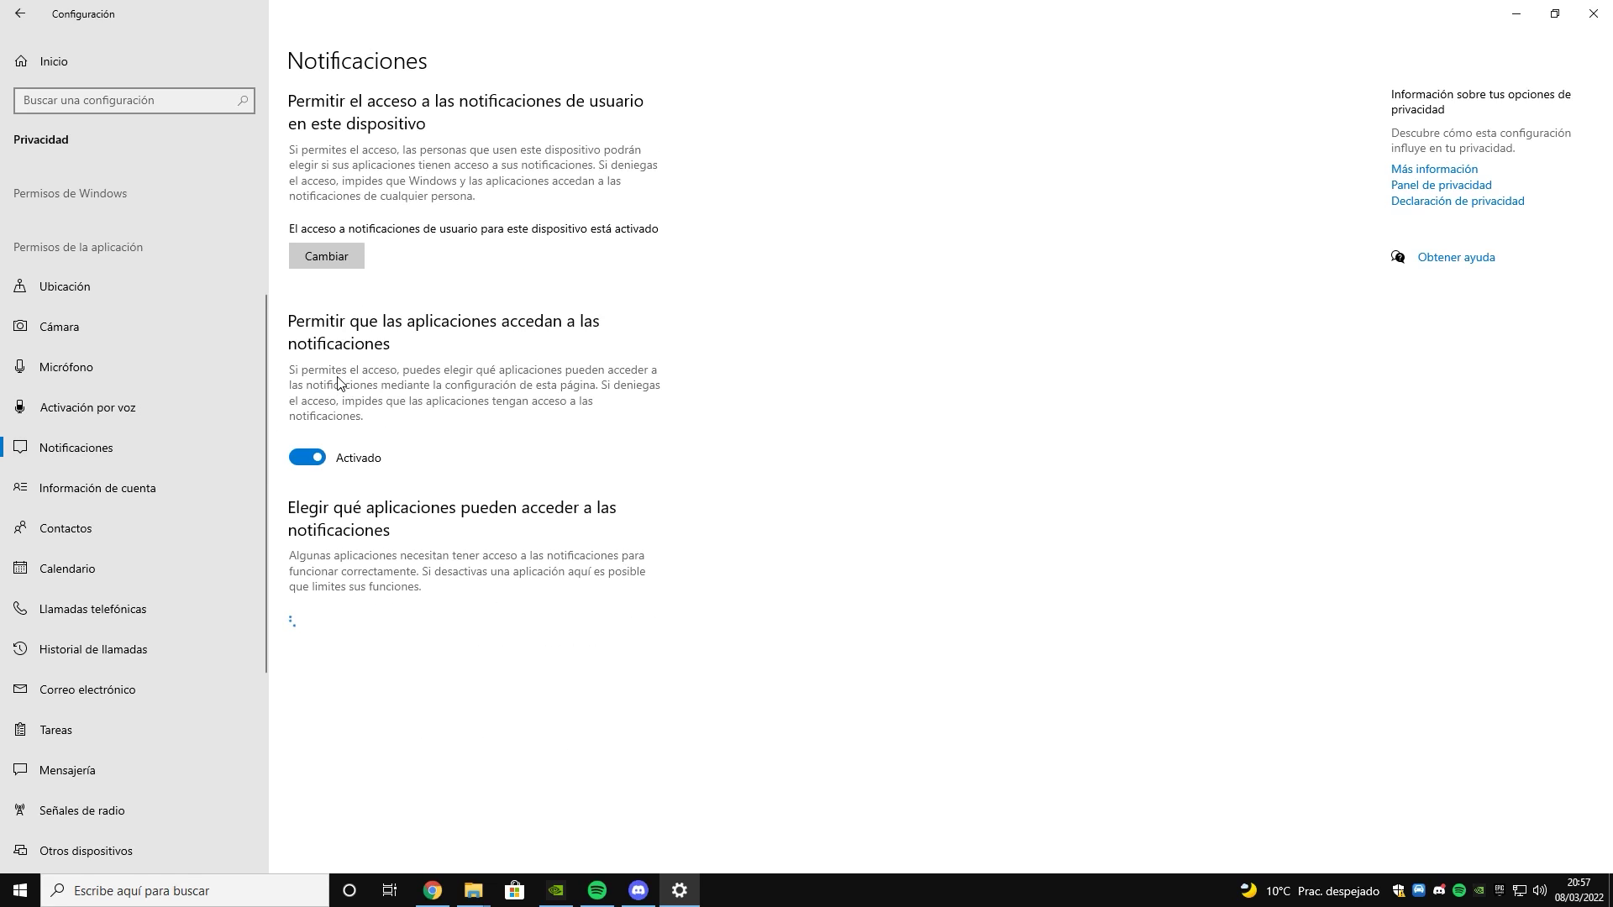
click(328, 256)
click(248, 207)
click(496, 281)
- Turn off this device's access to account information in the Información de cuenta permissions
click(112, 483)
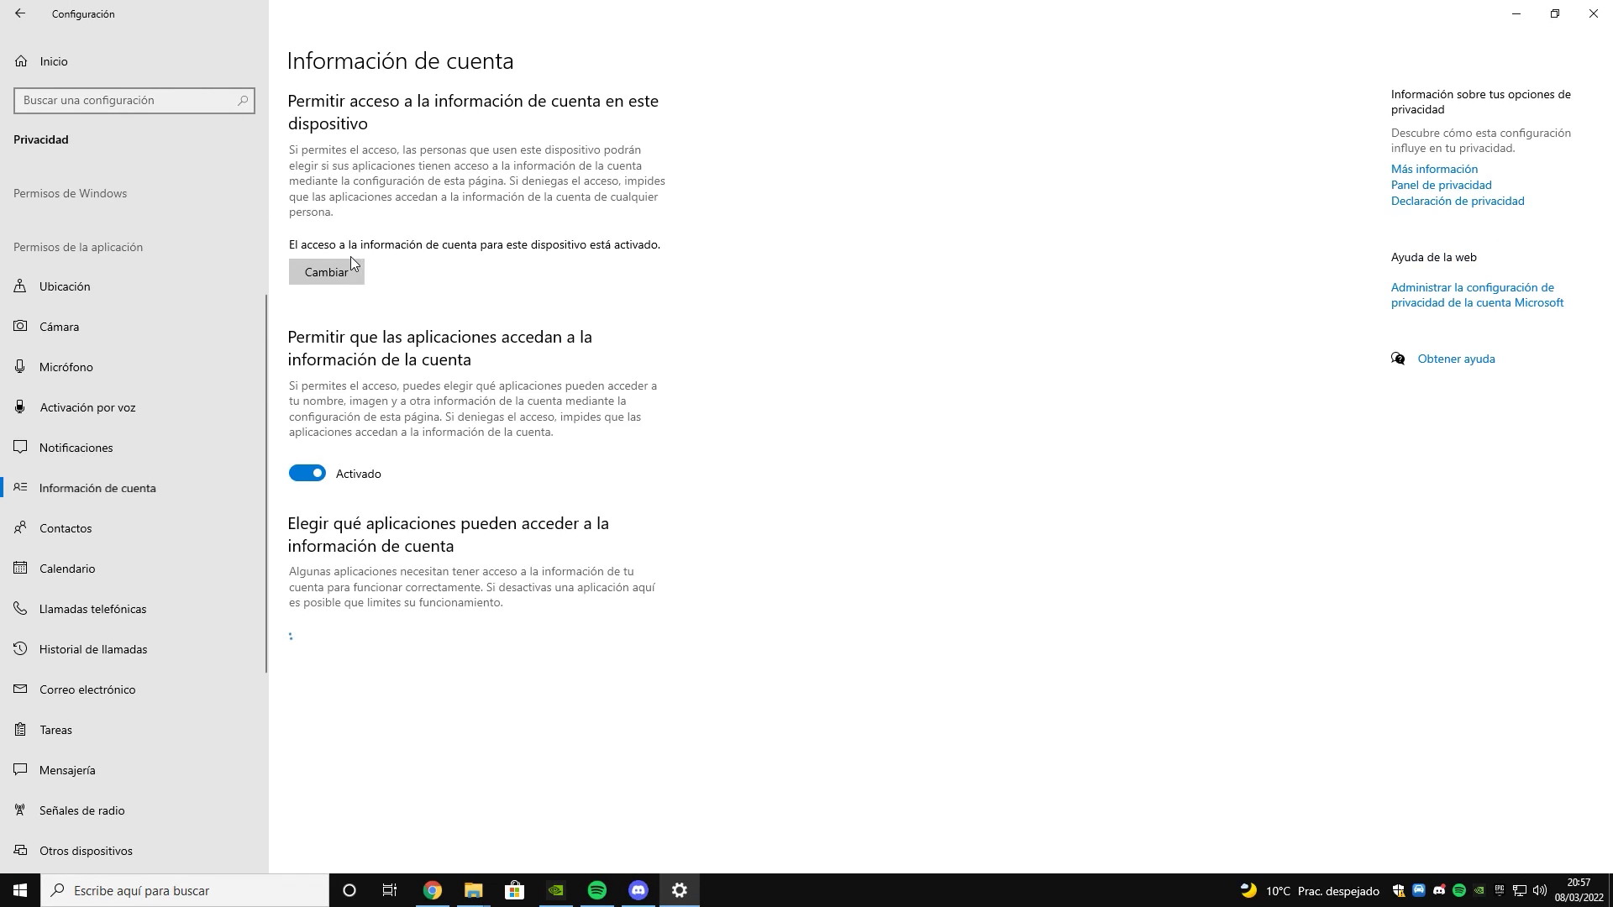
click(328, 273)
click(247, 220)
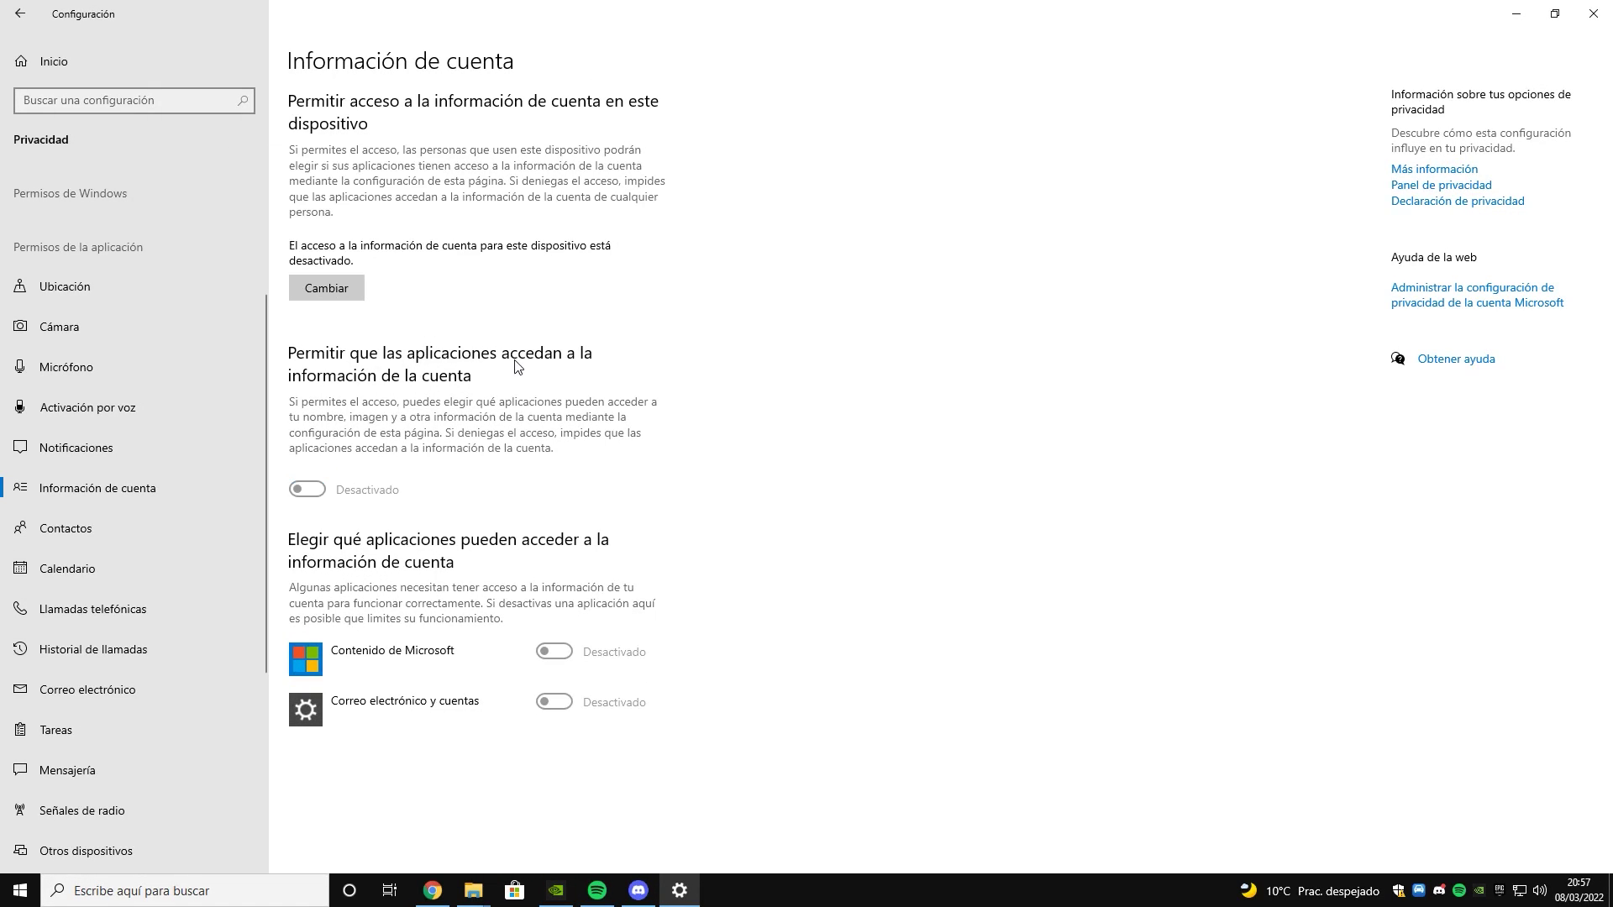
- Turn off this device's access to contacts in the Contactos permissions
click(156, 525)
click(327, 256)
click(249, 207)
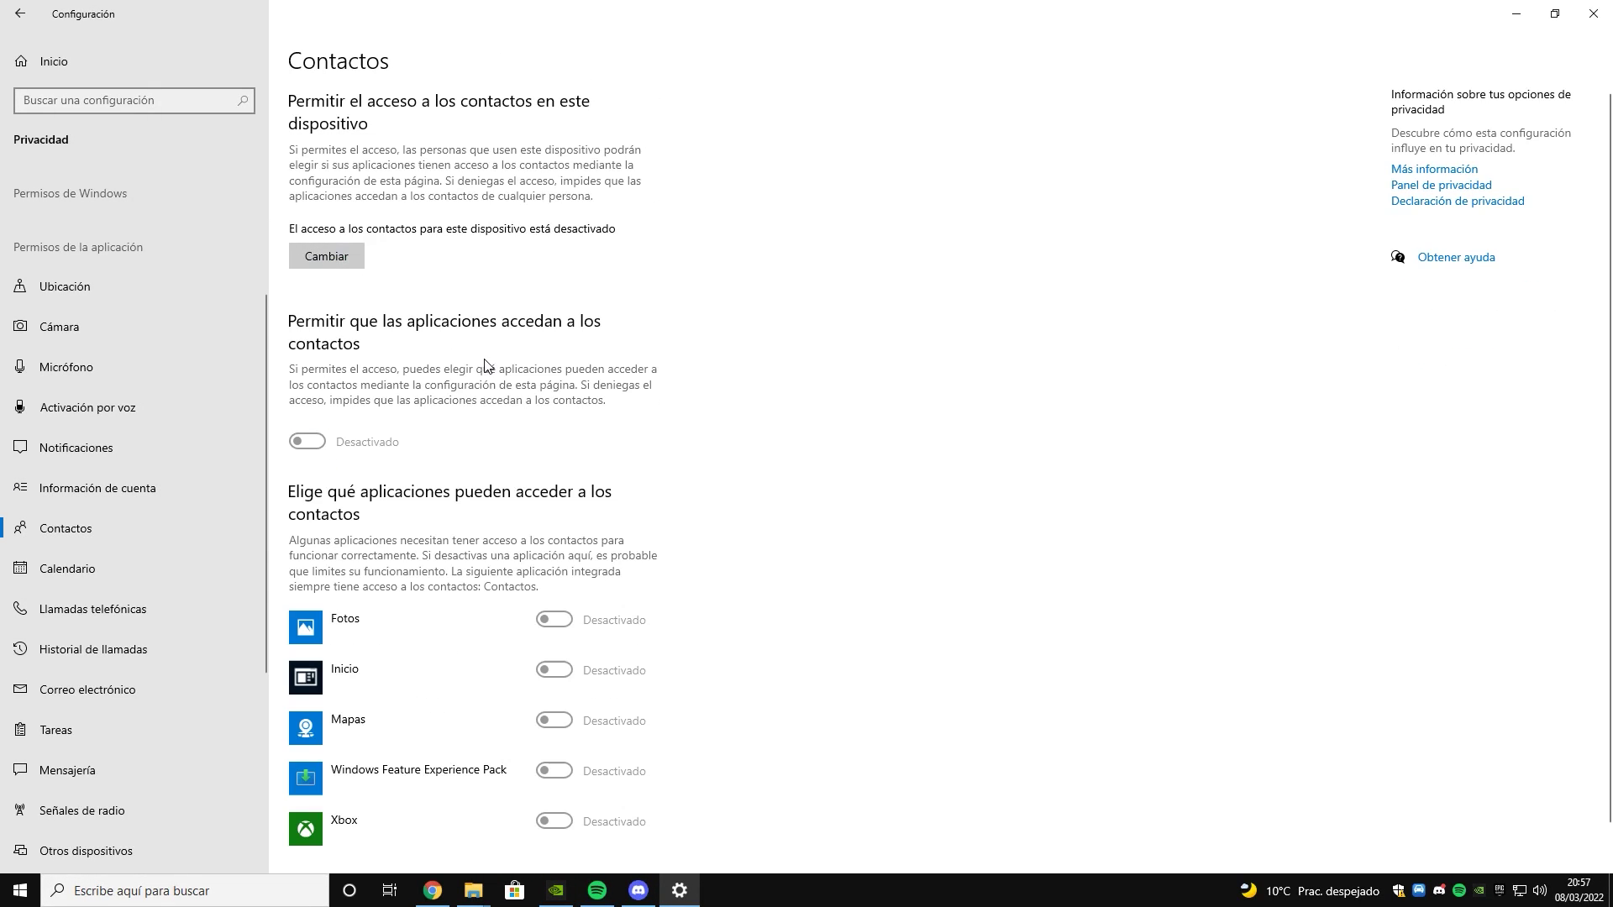
- Turn off this device's access to calendars in the Calendario permissions
click(144, 559)
click(336, 257)
click(249, 209)
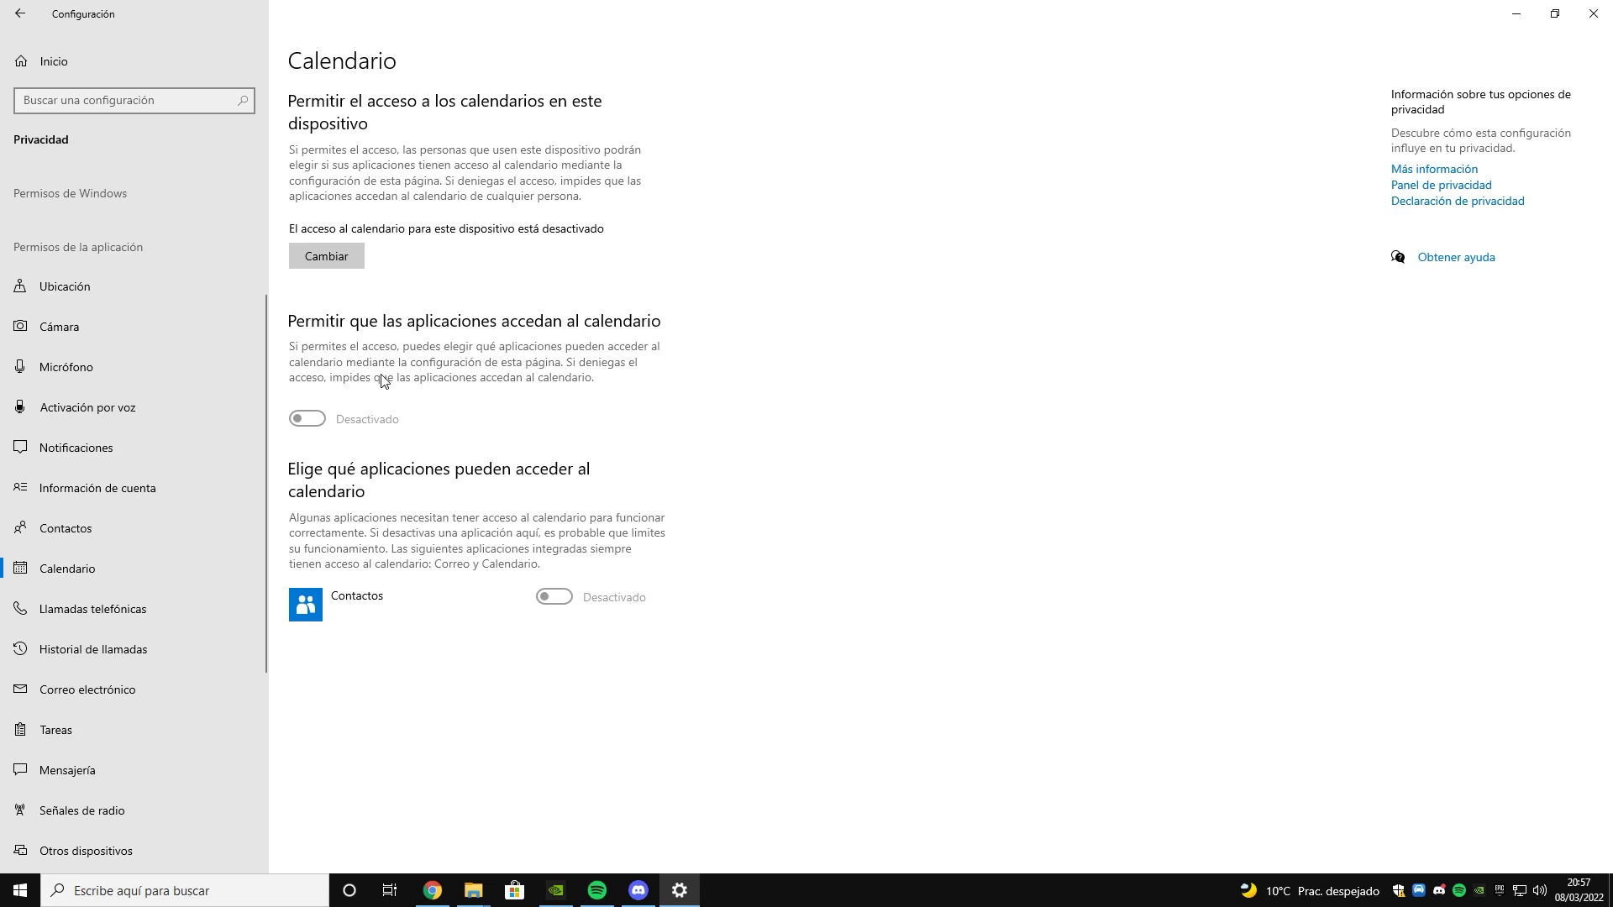
- Turn off this device's access to phone calls in the Llamadas telefónicas permissions
scroll(227, 432, down, 2)
scroll(227, 431, down, 2)
click(151, 396)
click(328, 280)
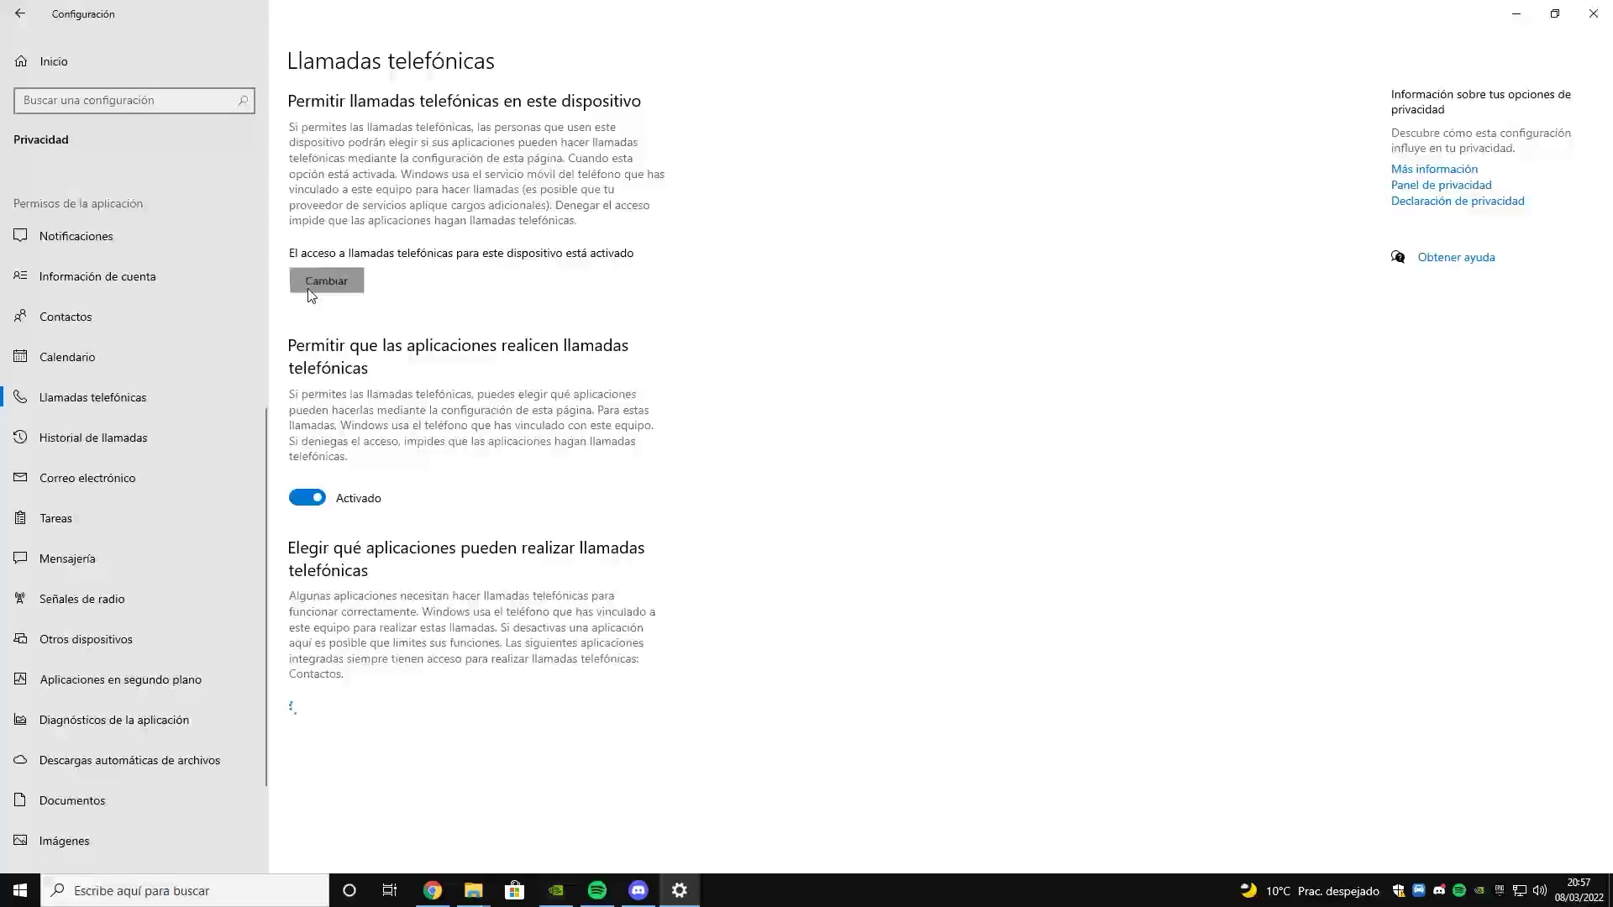
- Turn off this device's access to the call history in the Historial de llamadas permissions
click(140, 433)
click(327, 256)
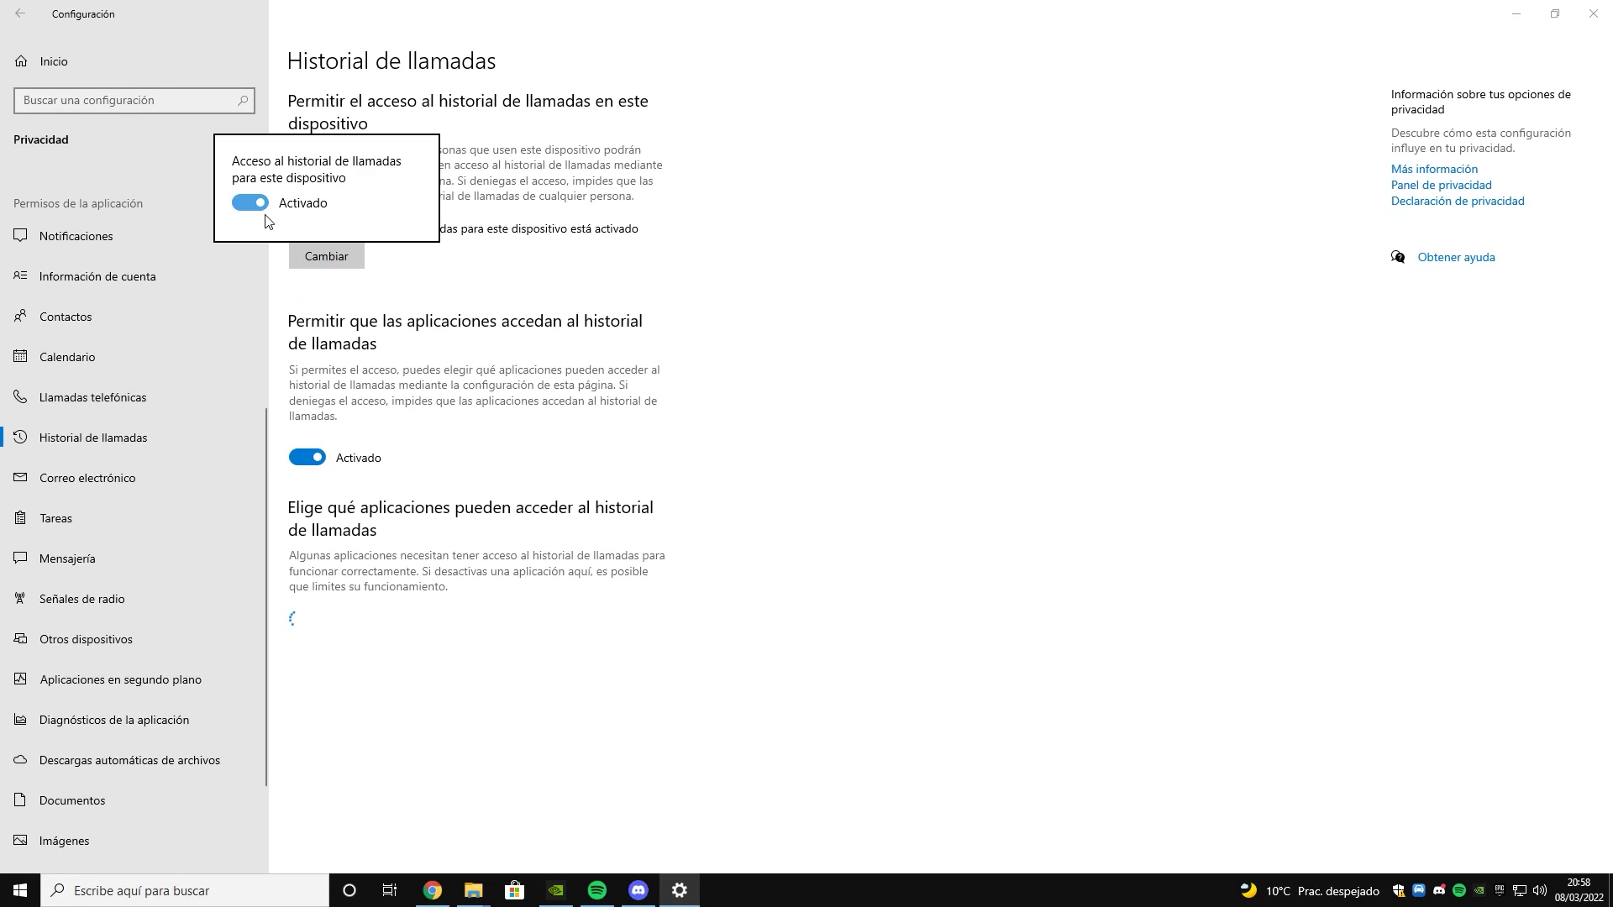
click(249, 204)
- Turn off this device's access to e-mail in the Correo electrónico permissions
click(158, 473)
click(327, 256)
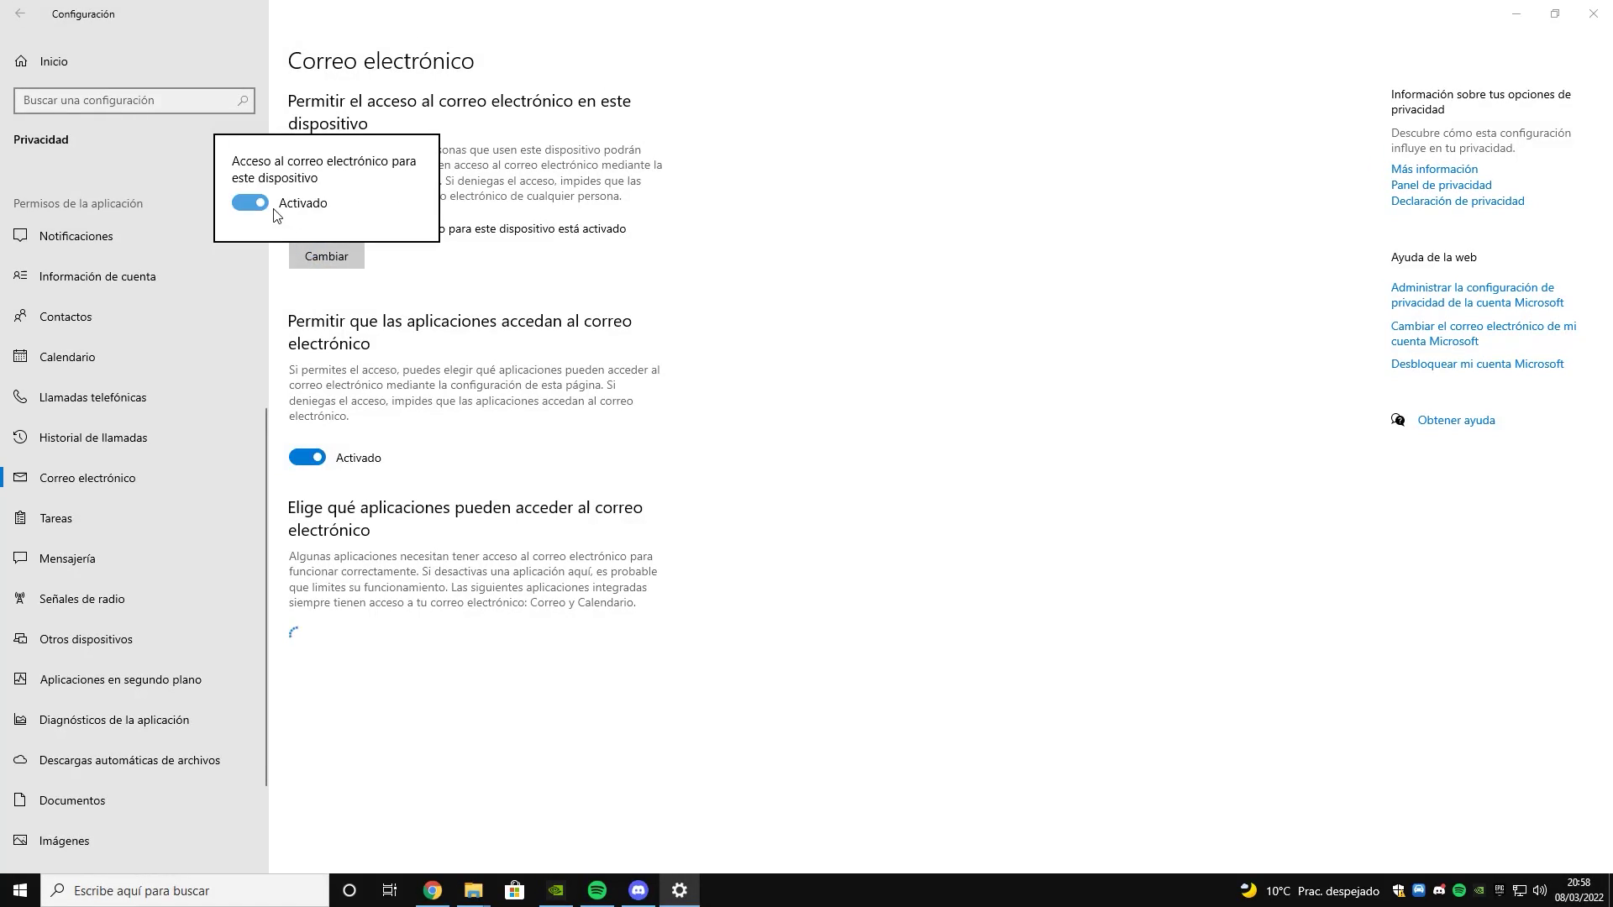
click(249, 205)
- Turn off this device's access to tasks in the Tareas permissions
click(138, 513)
click(326, 233)
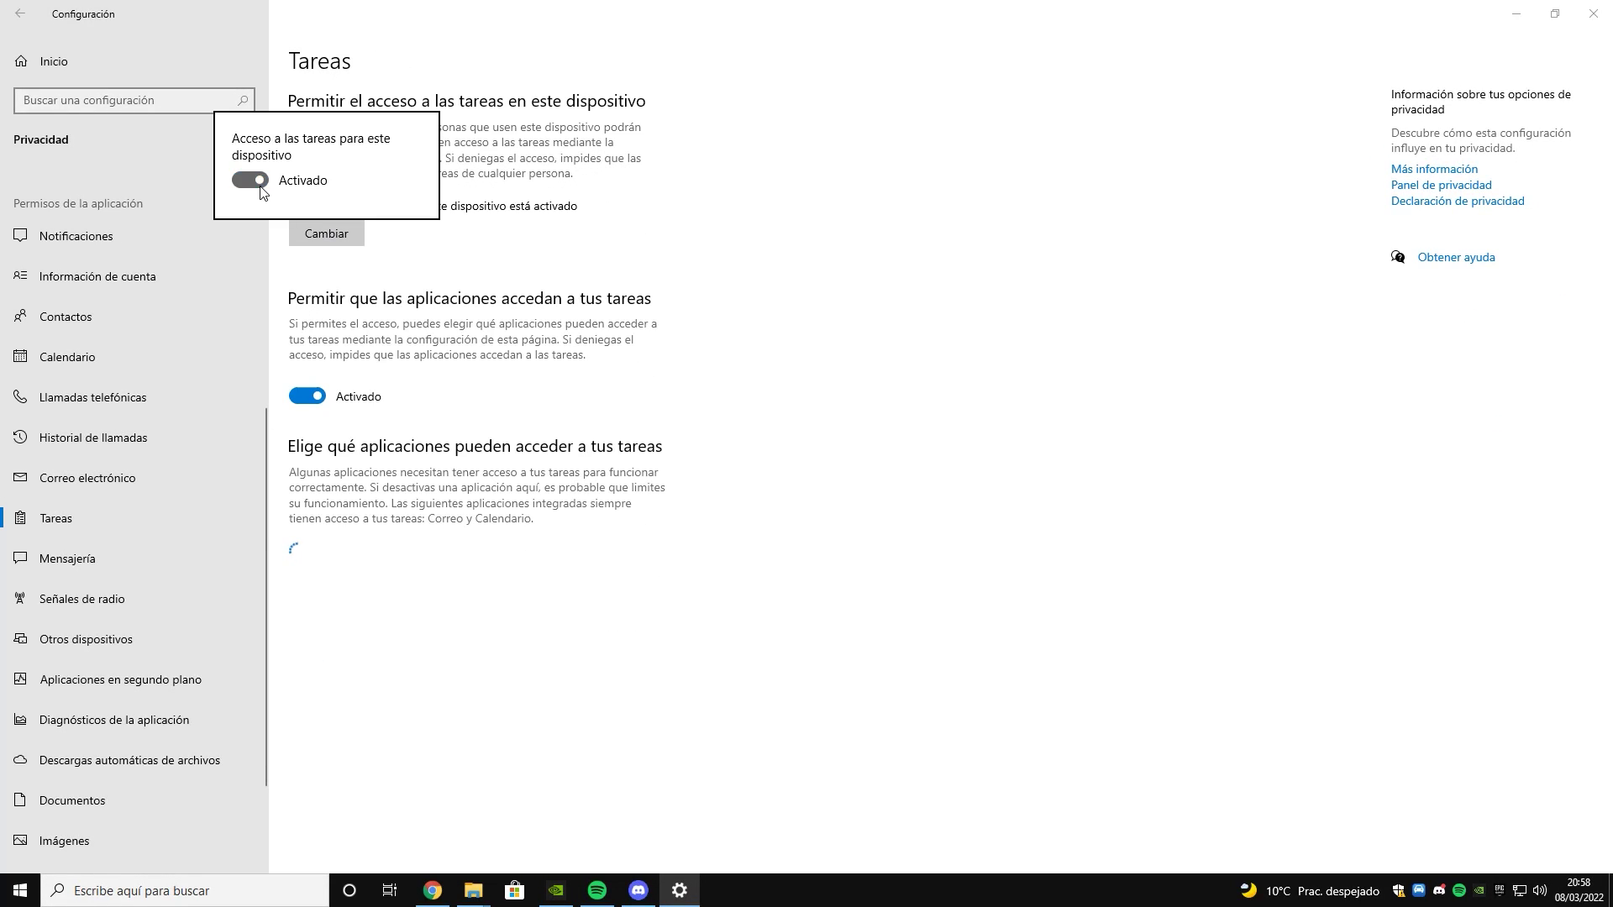
click(250, 182)
- Turn off this device's access to messages in the Mensajería permissions
click(98, 553)
click(327, 272)
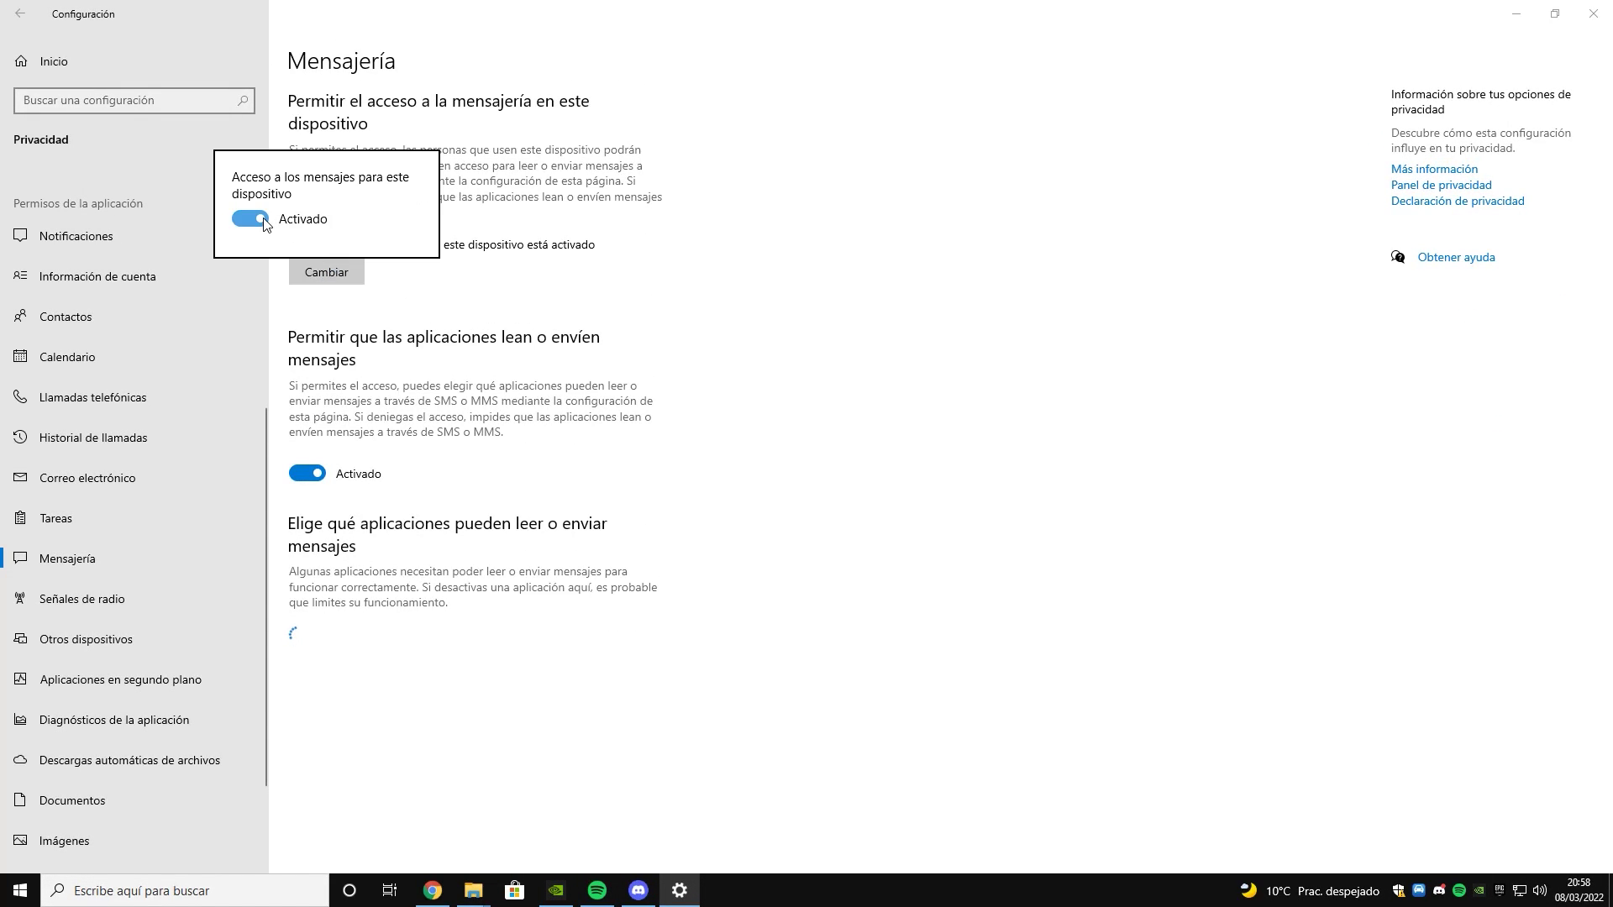
click(250, 220)
- Turn off radio control access for this device in Señales de radio and communication with unpaired devices in Otros dispositivos
click(135, 595)
click(327, 288)
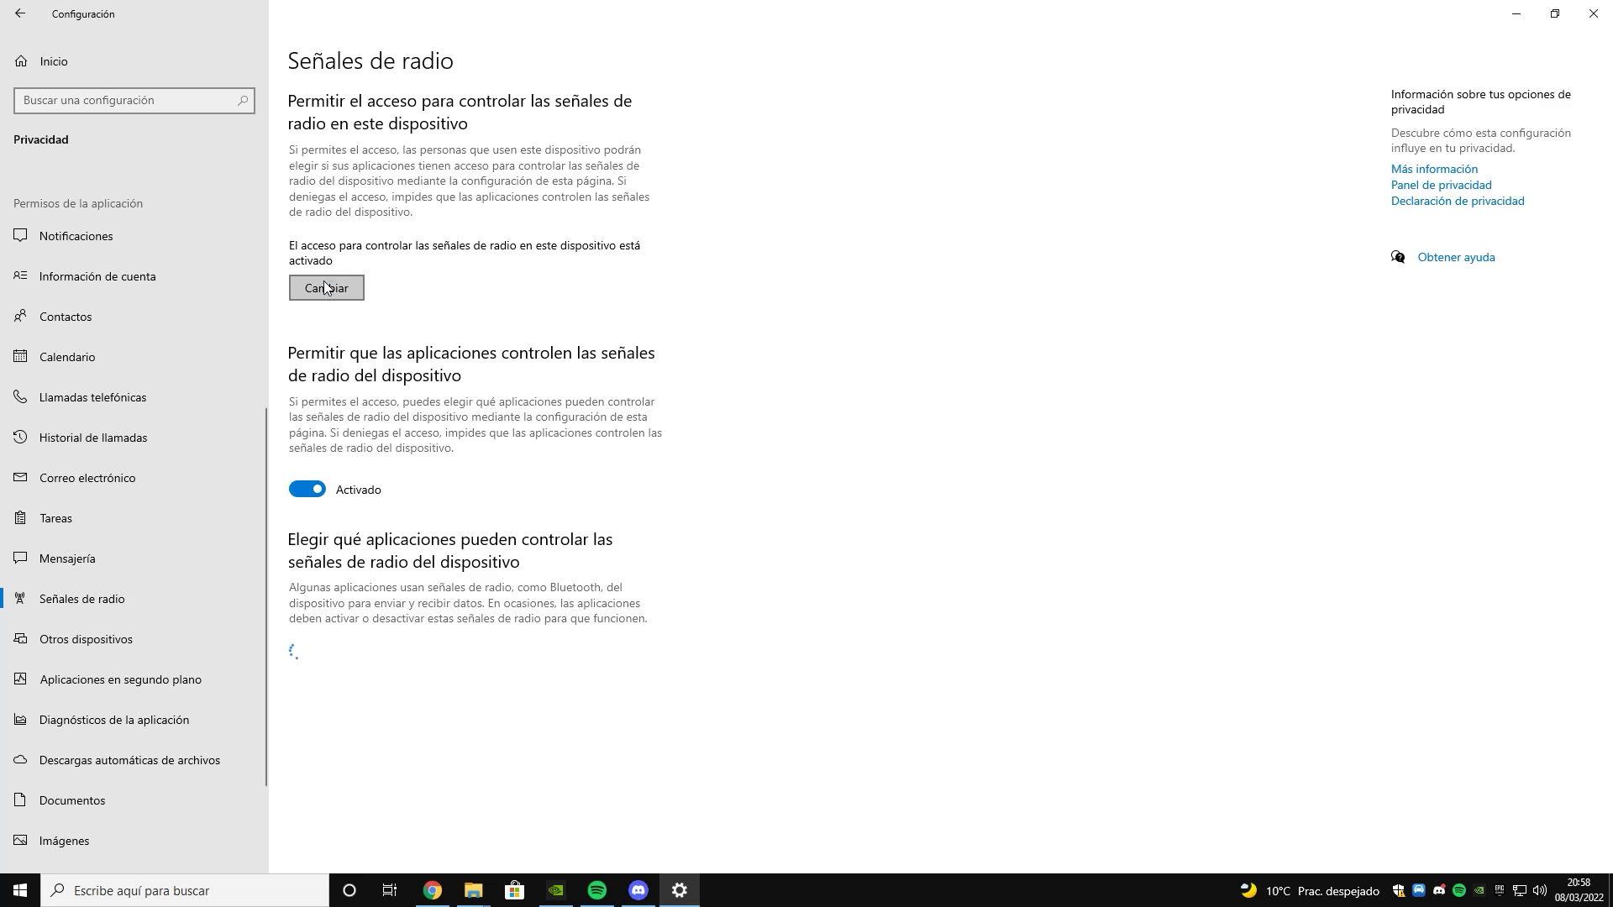
click(250, 234)
click(89, 636)
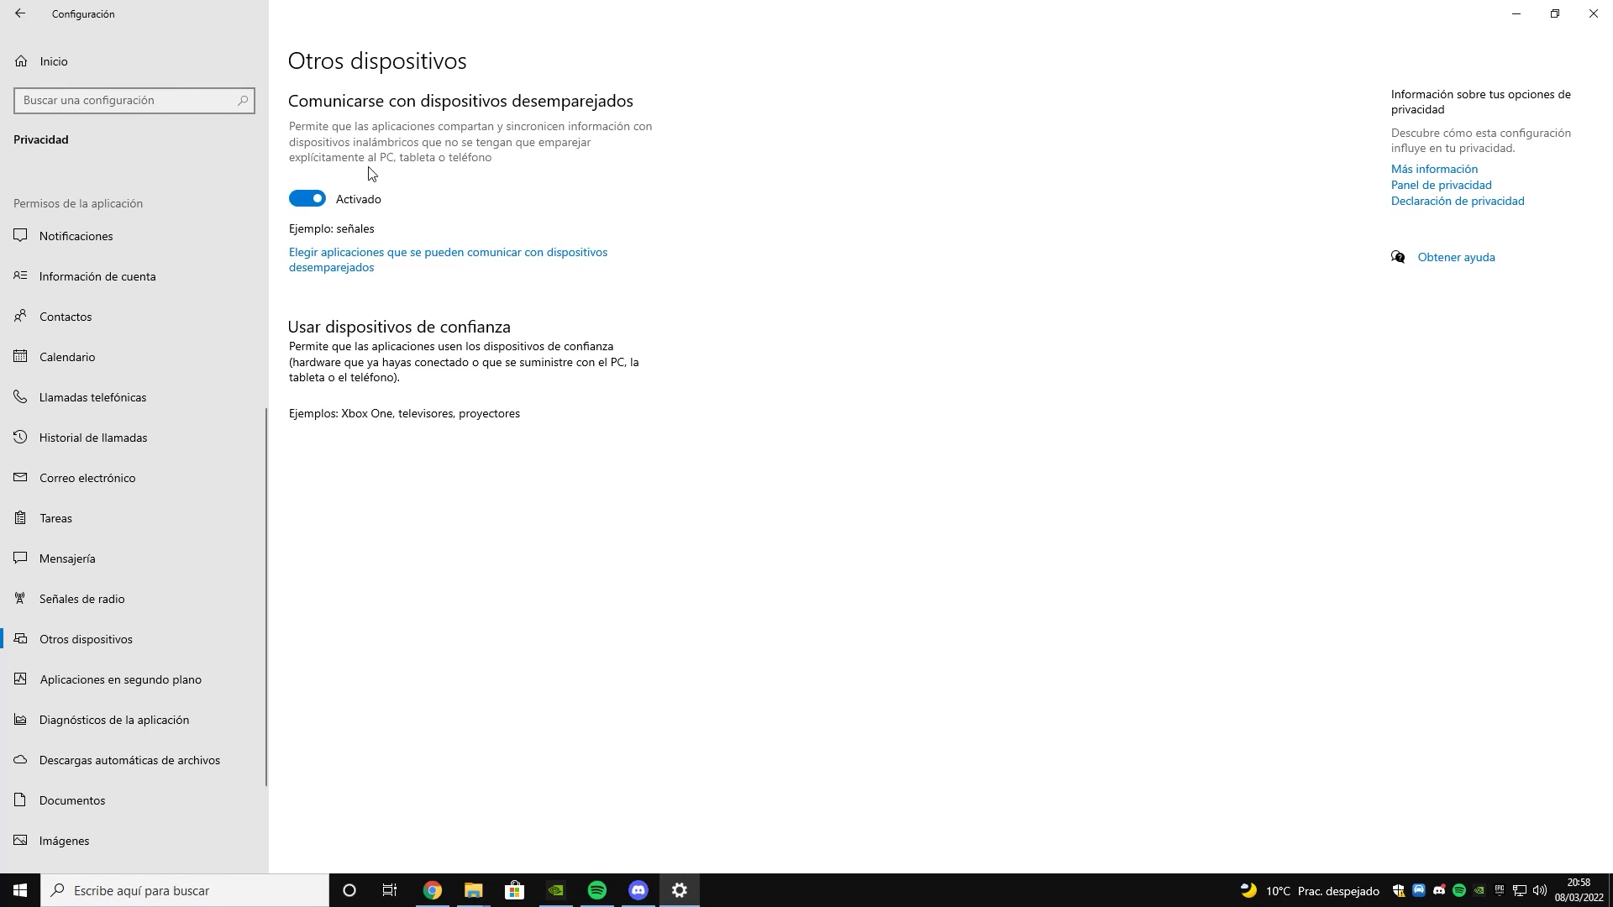
click(317, 200)
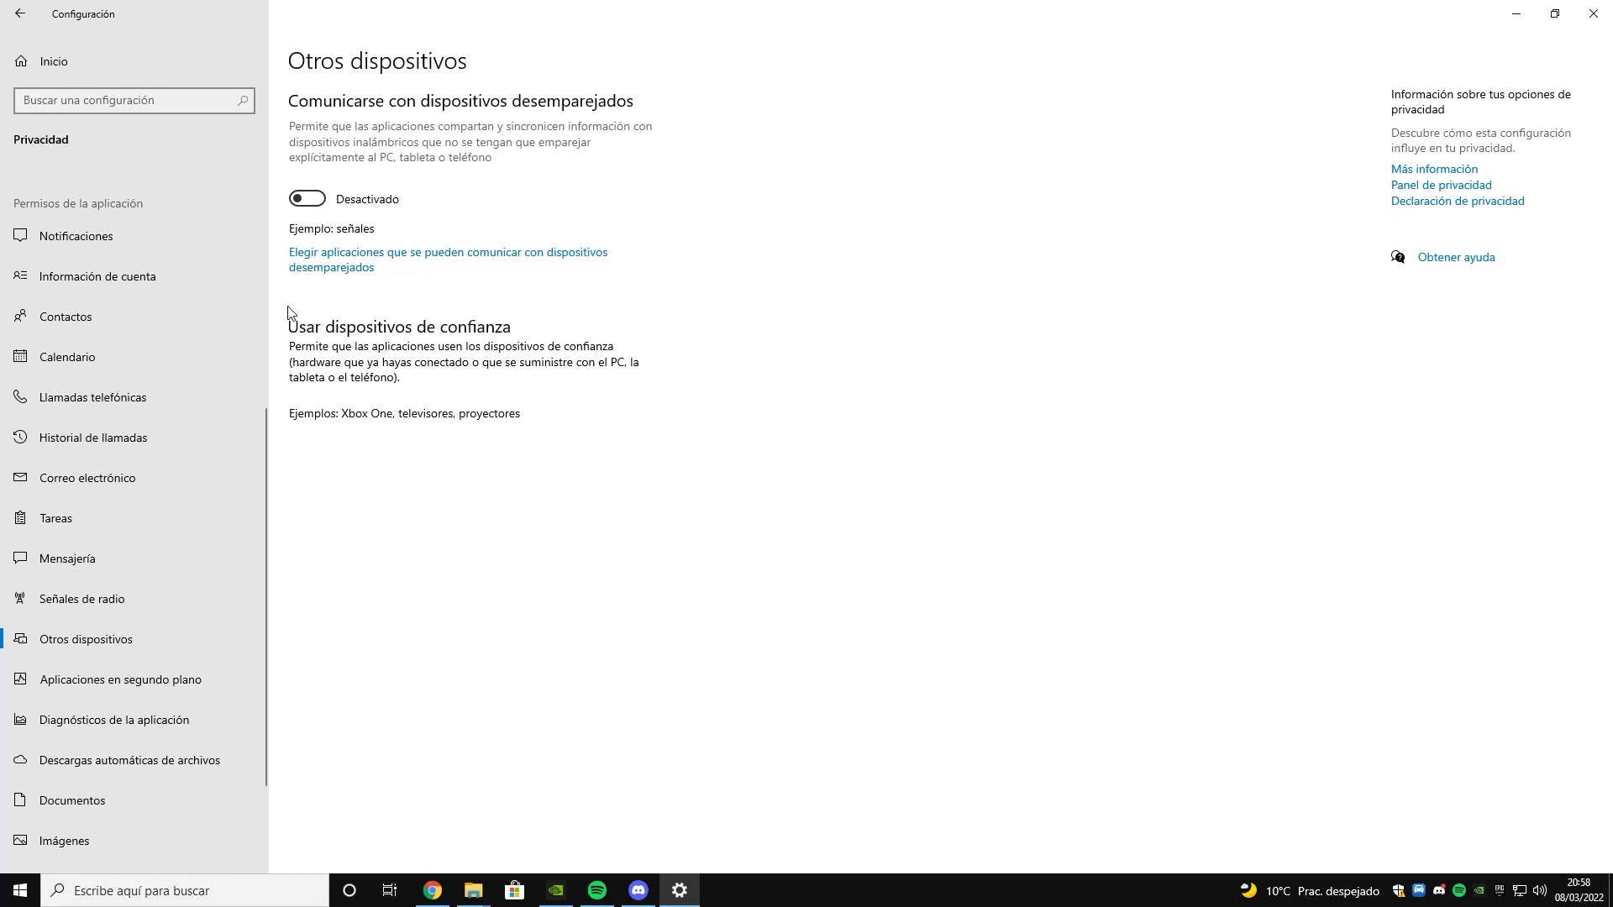
- Review the apps listed in Aplicaciones en segundo plano and stop all apps from running in the background
click(132, 672)
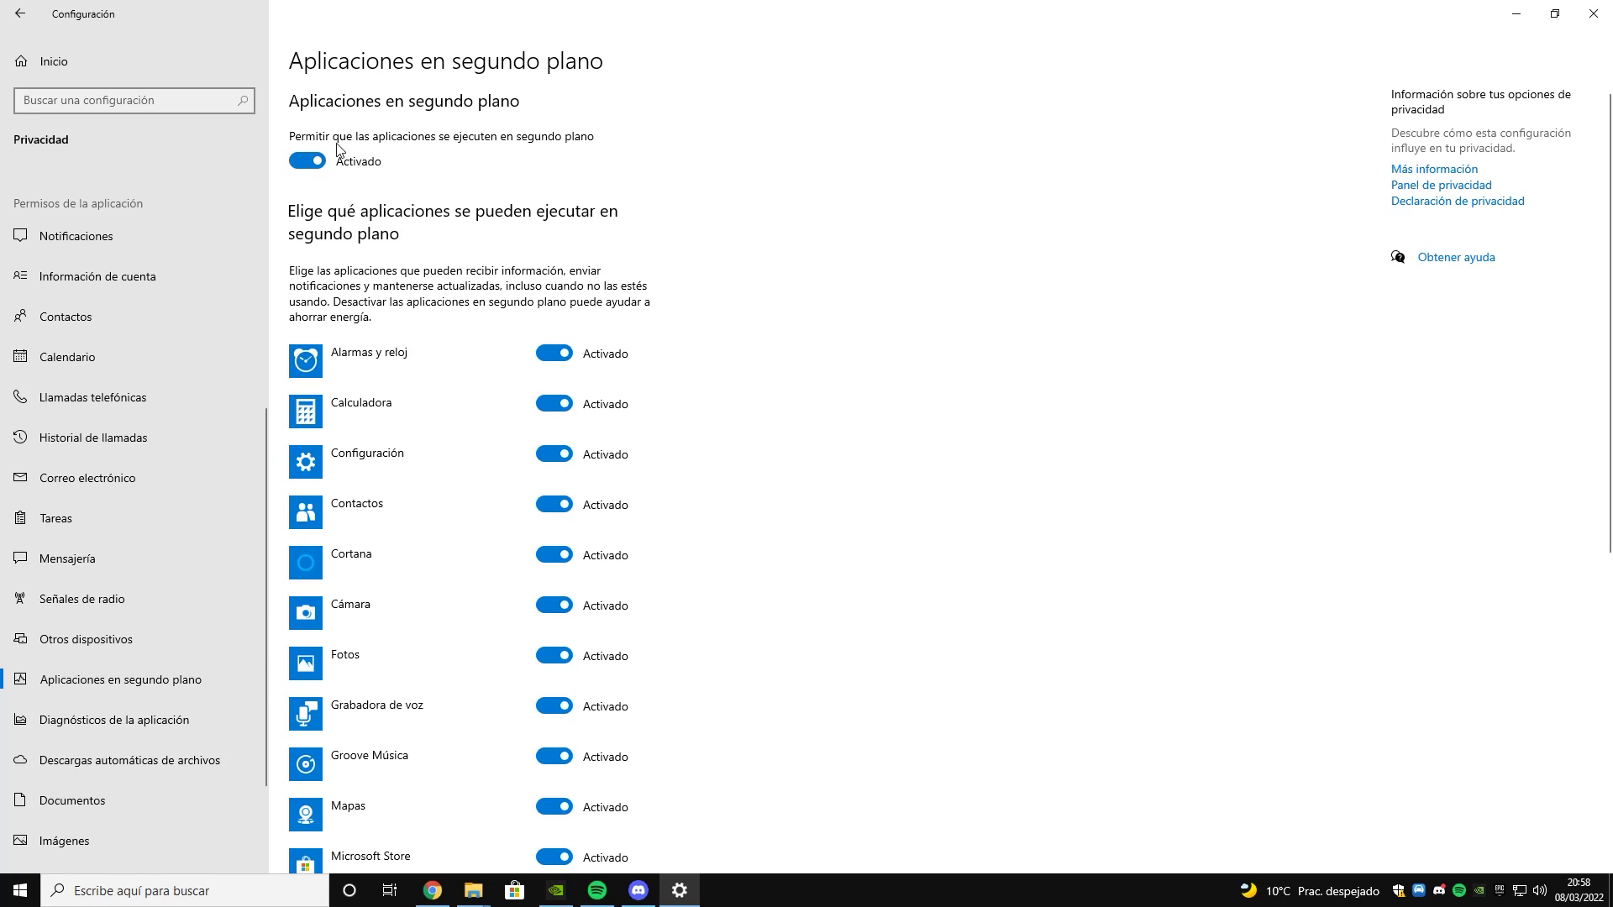
scroll(515, 465, down, 4)
scroll(515, 414, up, 4)
scroll(401, 473, down, 1)
scroll(401, 473, down, 5)
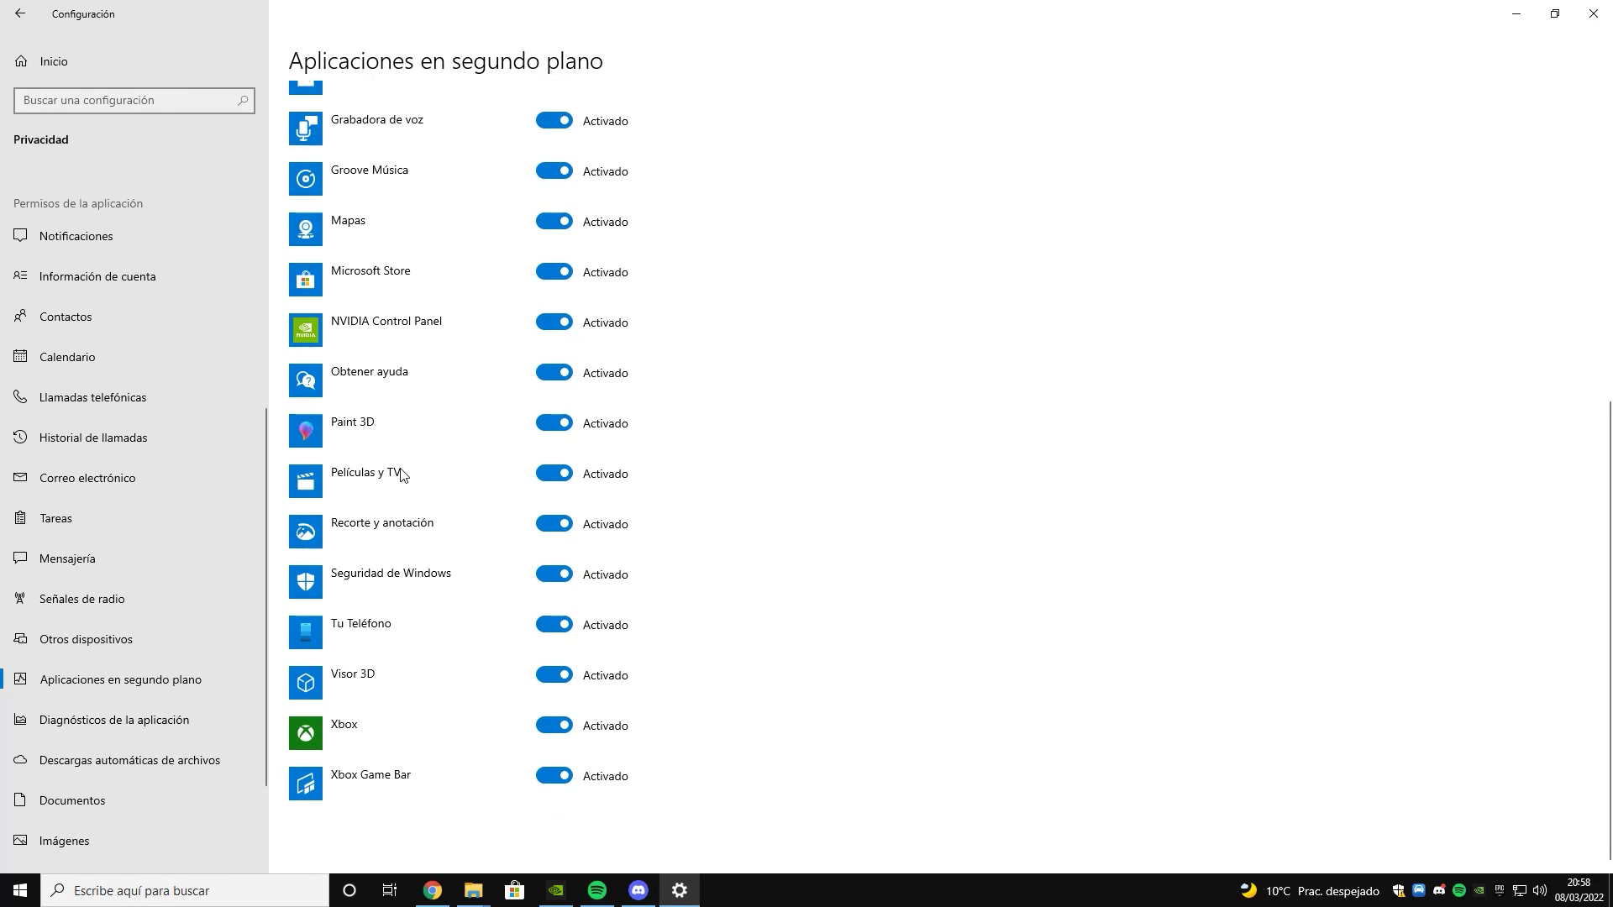
scroll(403, 473, up, 6)
scroll(414, 479, down, 6)
scroll(441, 529, up, 6)
click(318, 168)
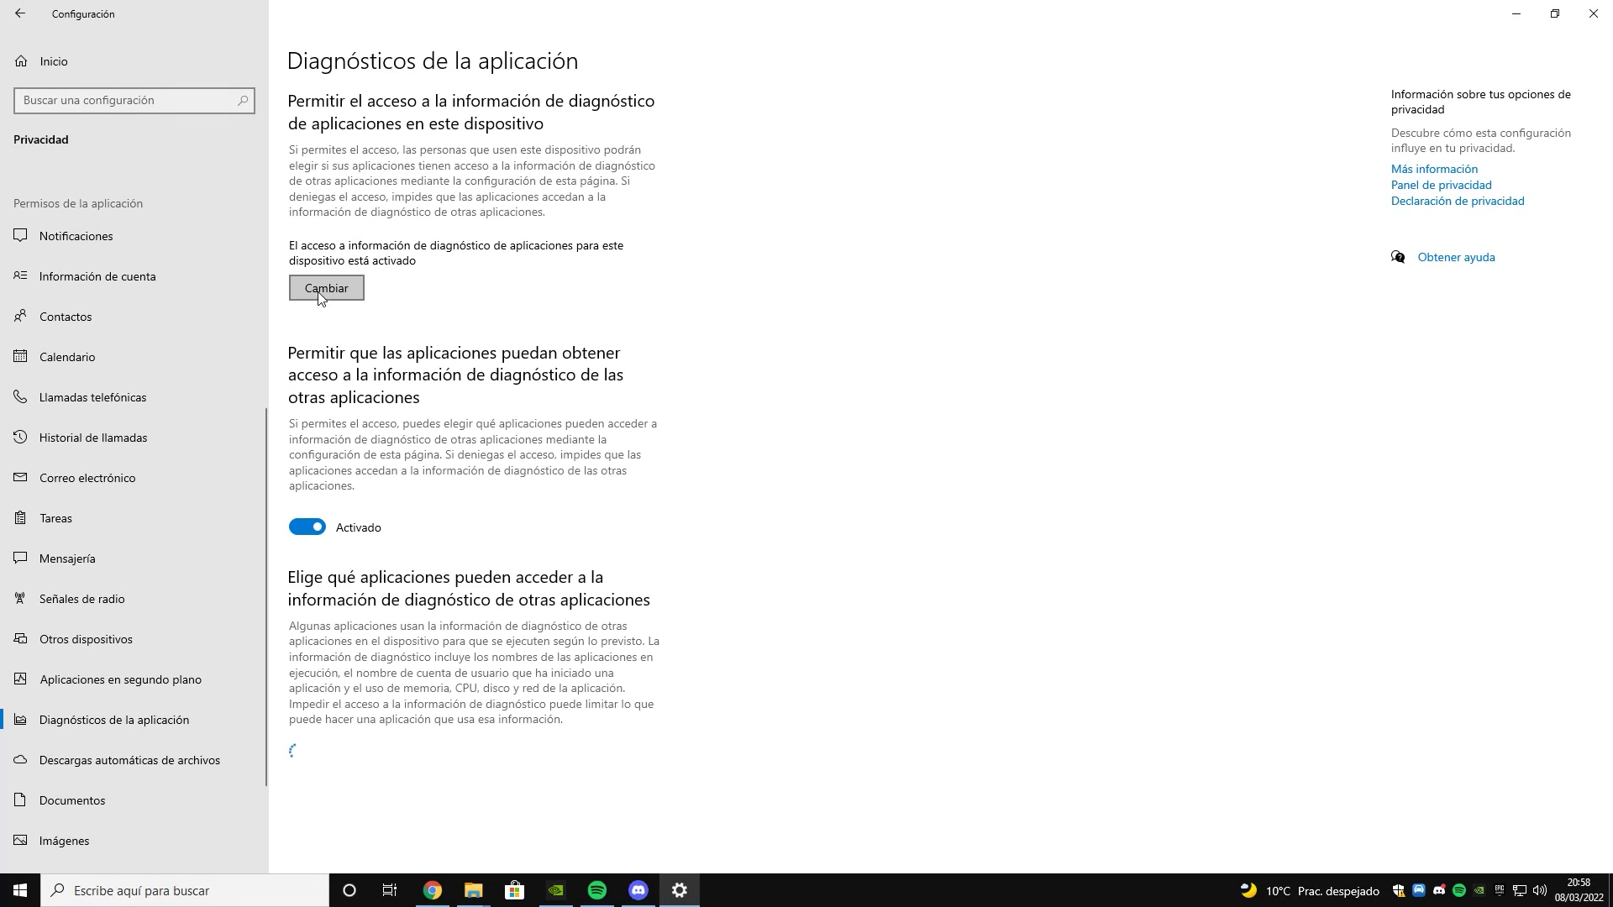
- Turn off this device's access to app diagnostic information and to the document library in the Diagnósticos de la aplicación and Documentos permissions
click(326, 288)
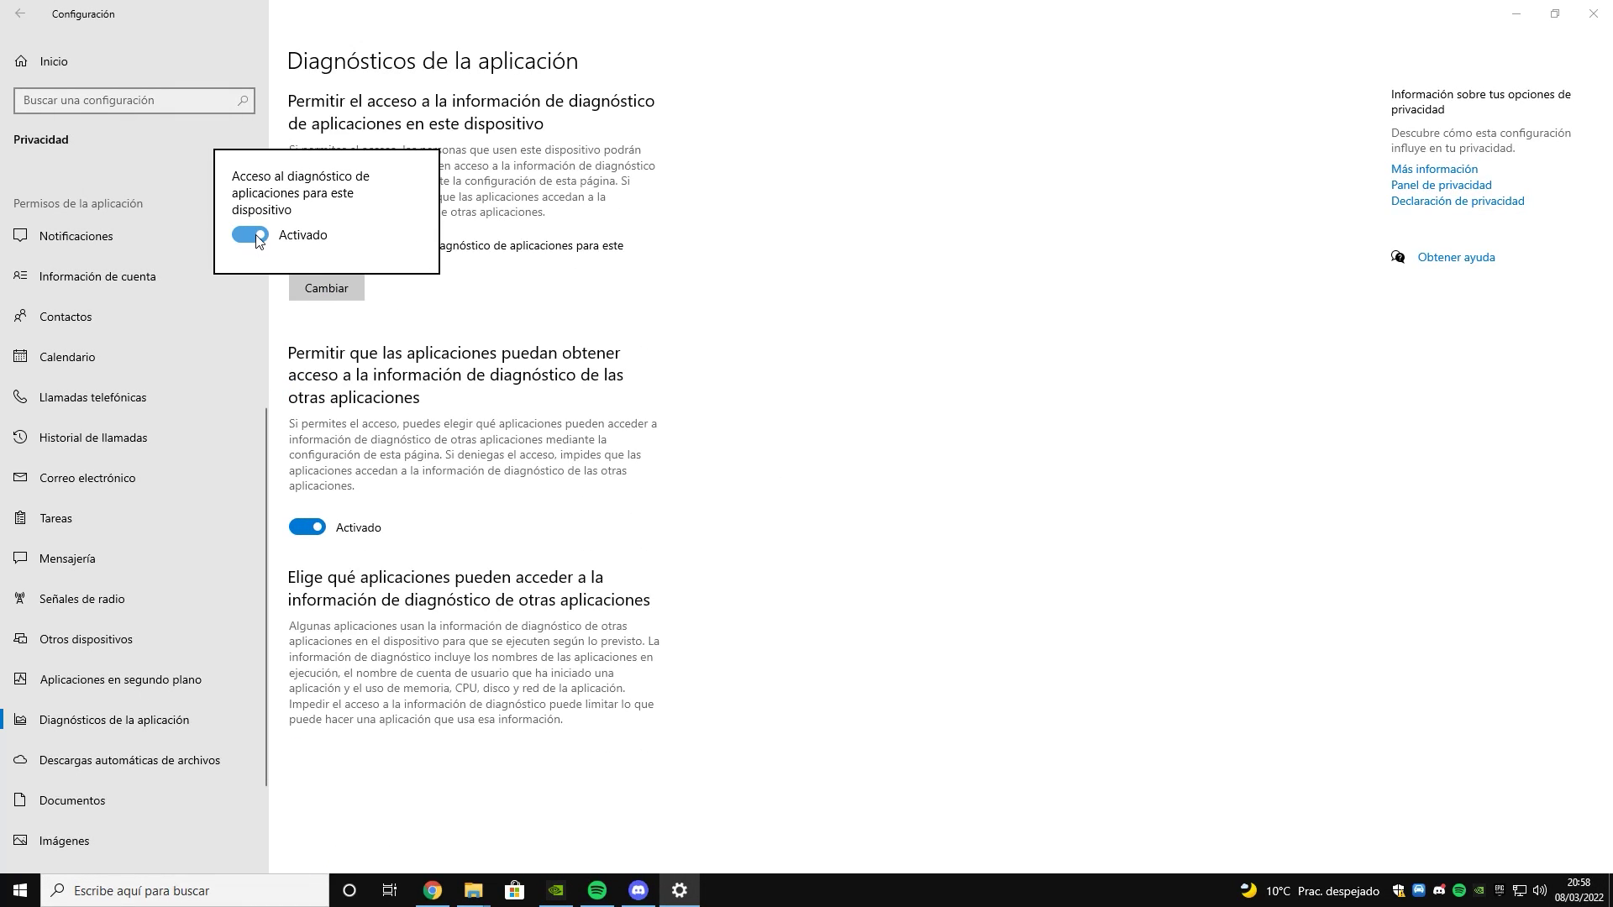
click(258, 242)
click(120, 787)
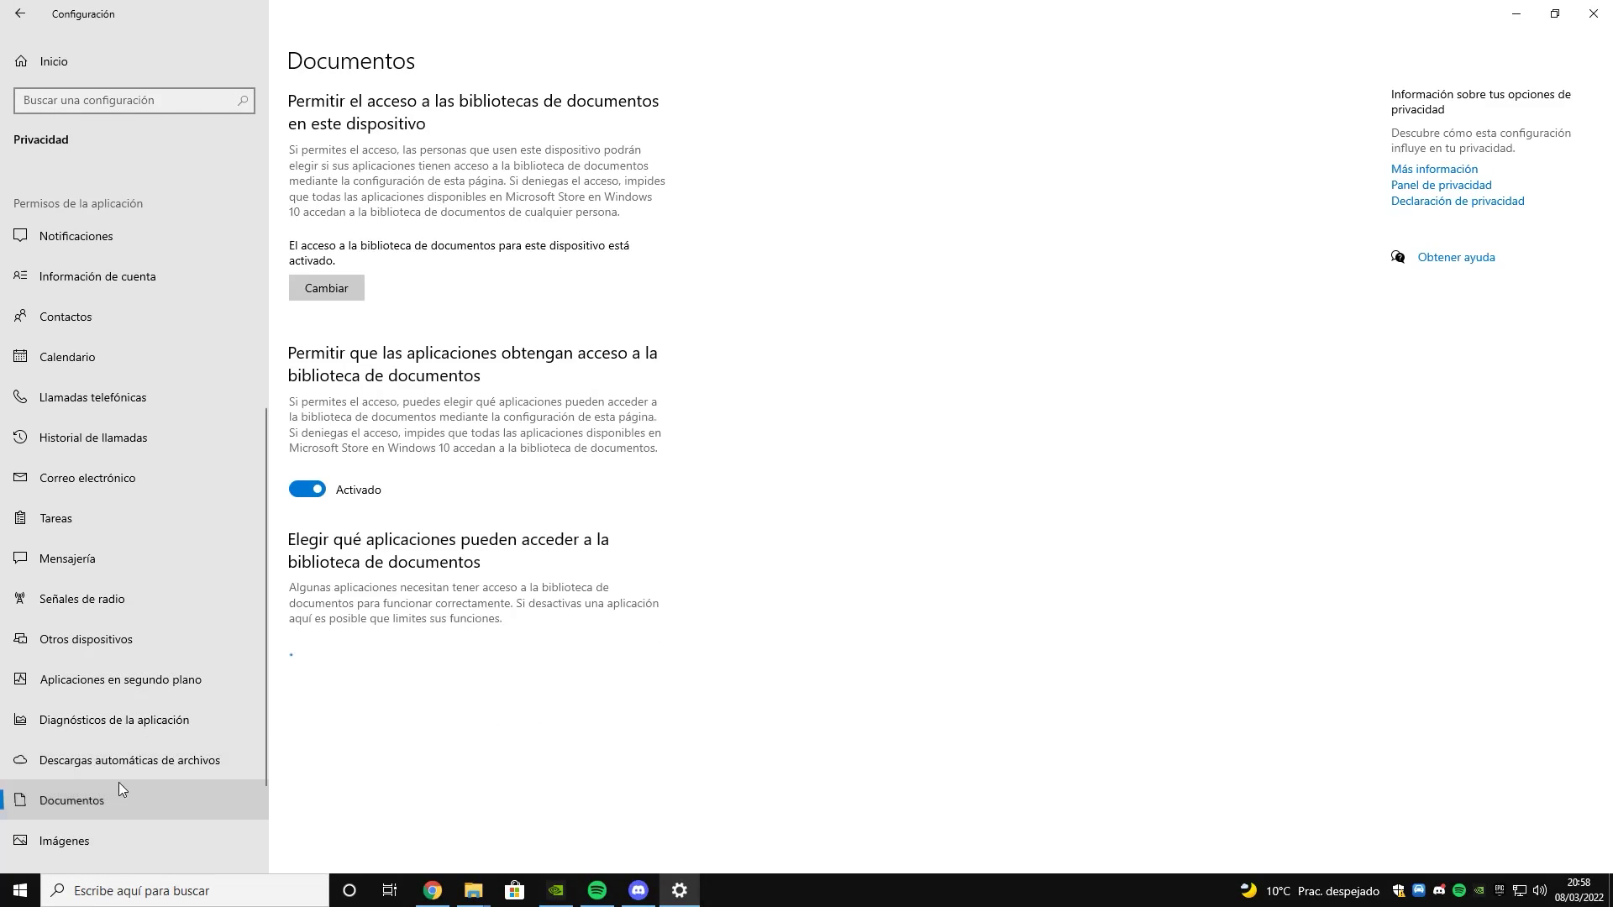
click(346, 290)
click(258, 242)
- Turn off this device's access to the picture library in the Imágenes permissions
scroll(99, 700, down, 2)
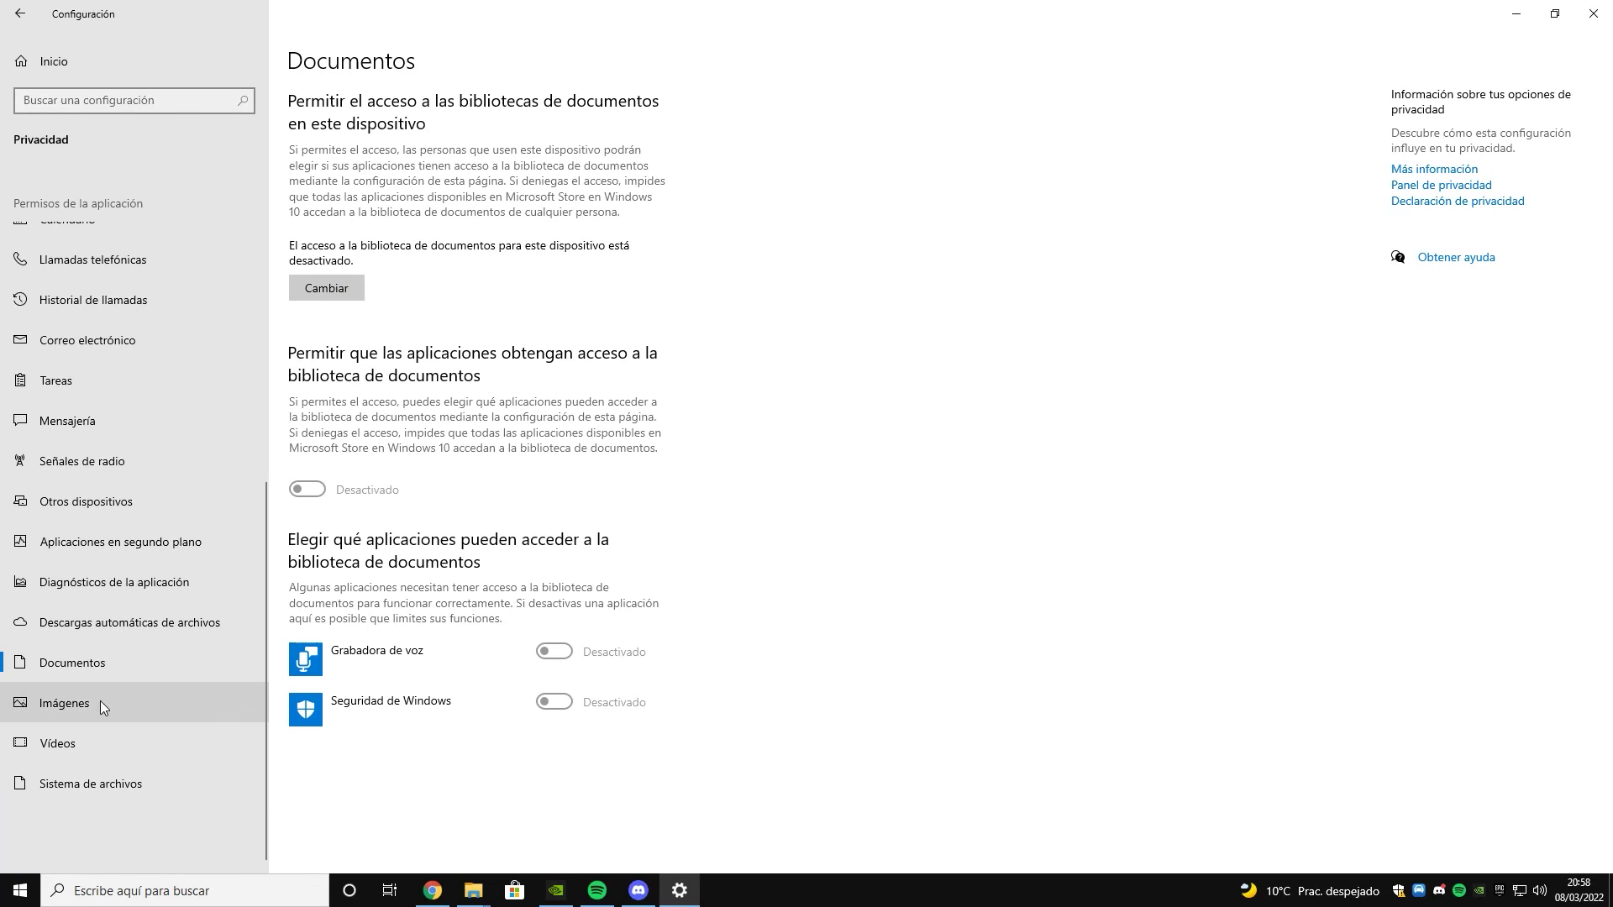
click(99, 701)
click(326, 288)
click(257, 240)
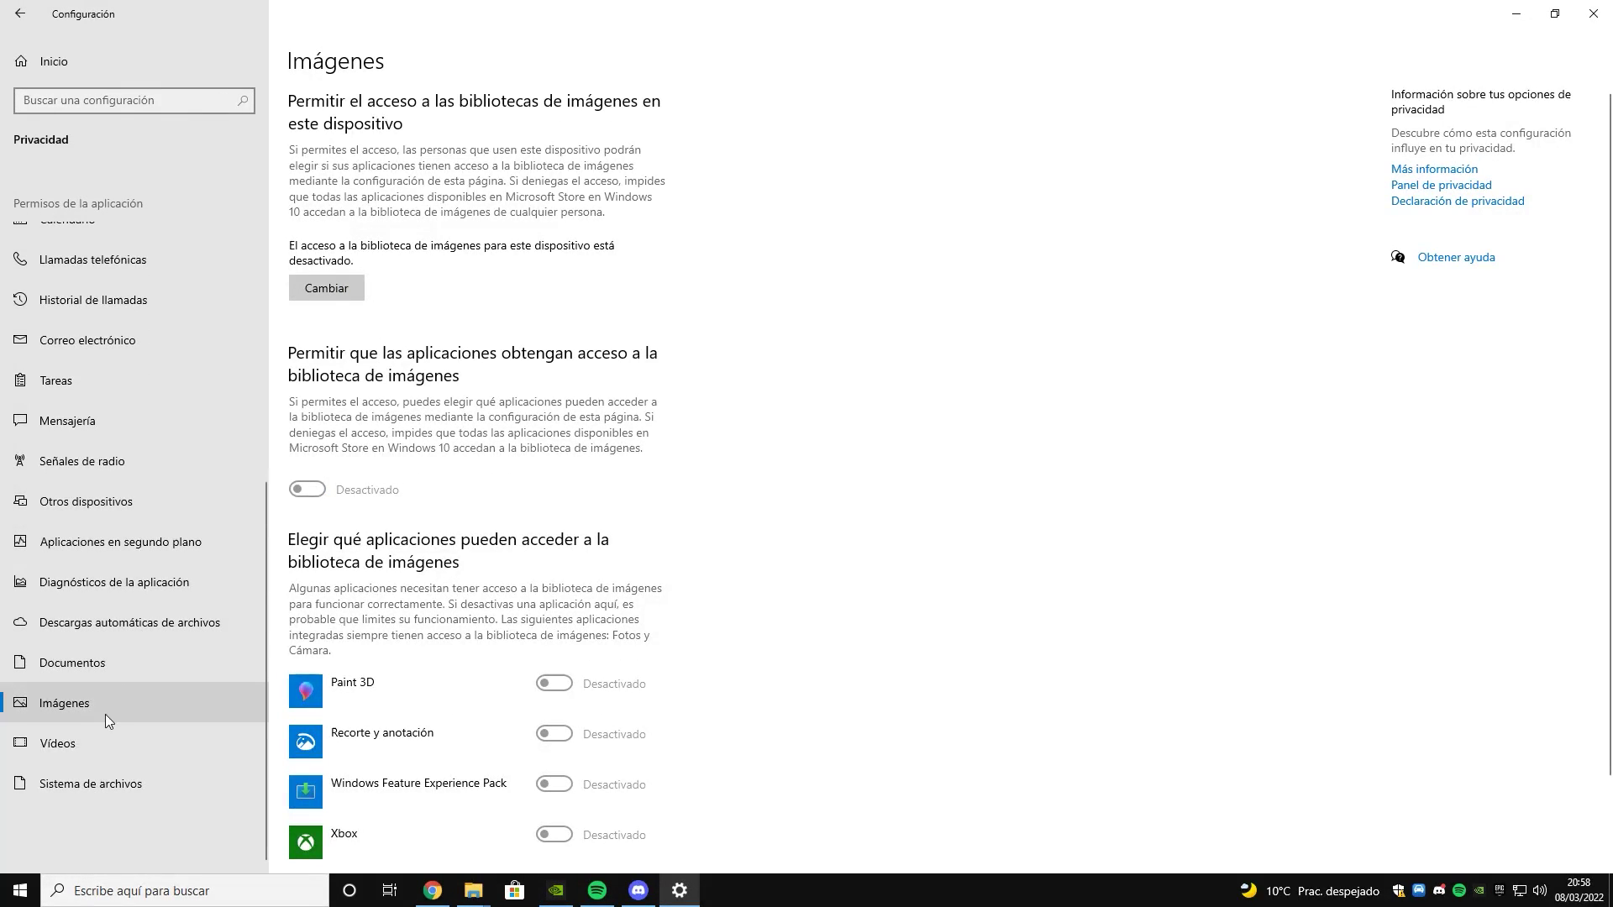
- Turn off this device's access to the video library in the Vídeos permissions
click(67, 743)
click(326, 270)
click(256, 220)
- Turn off this device's access to the file system in the Sistema de archivos permissions
click(84, 785)
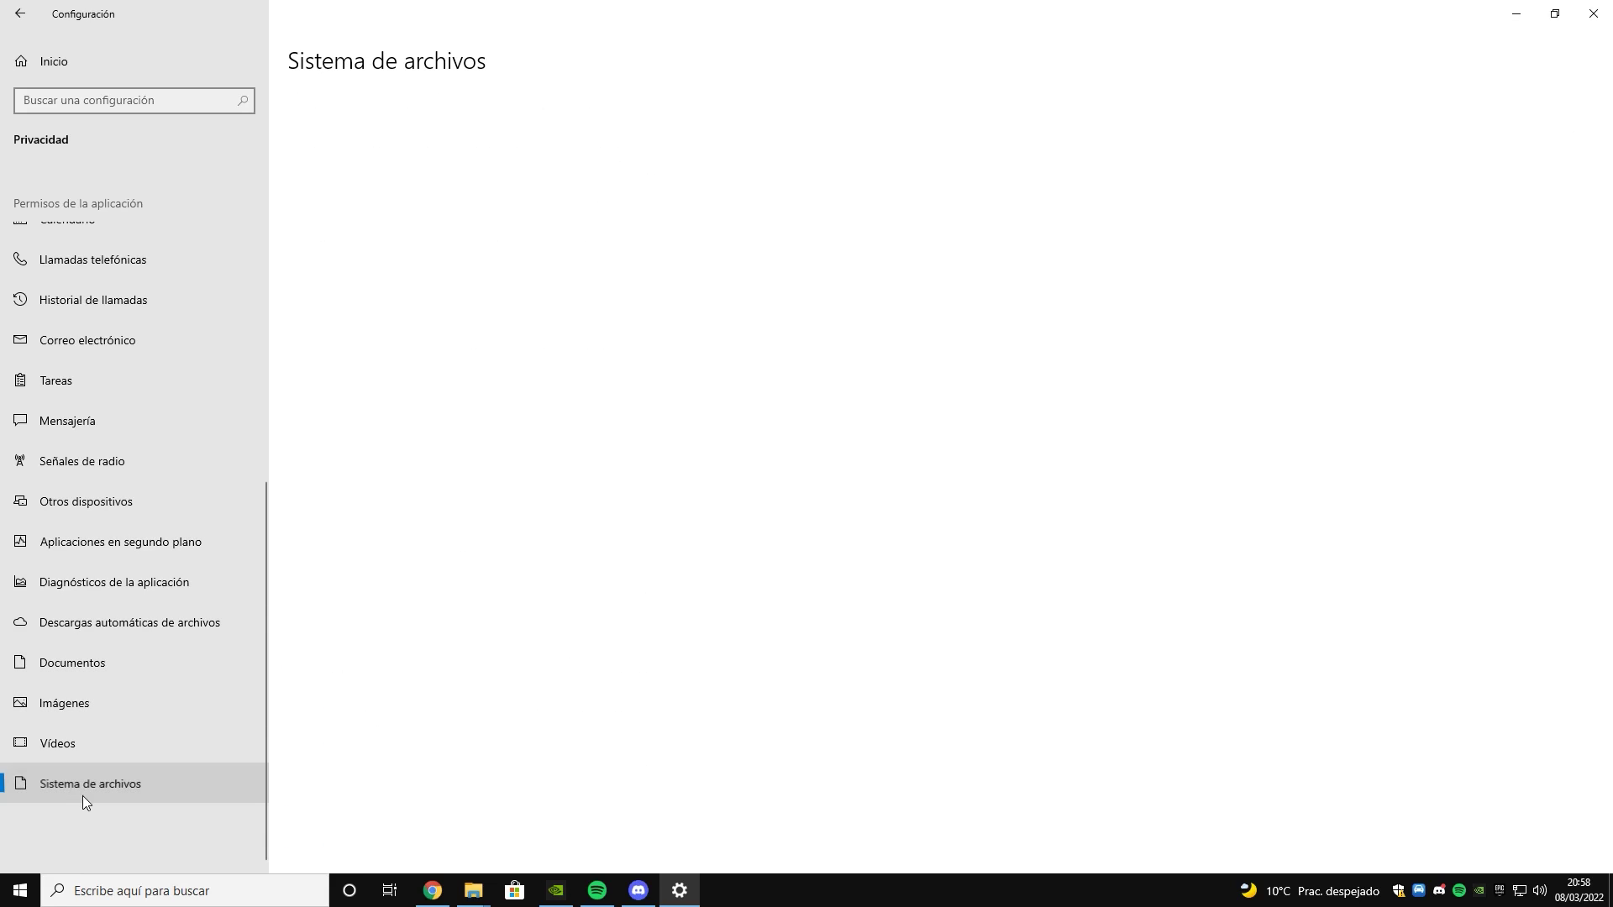
click(326, 272)
click(254, 217)
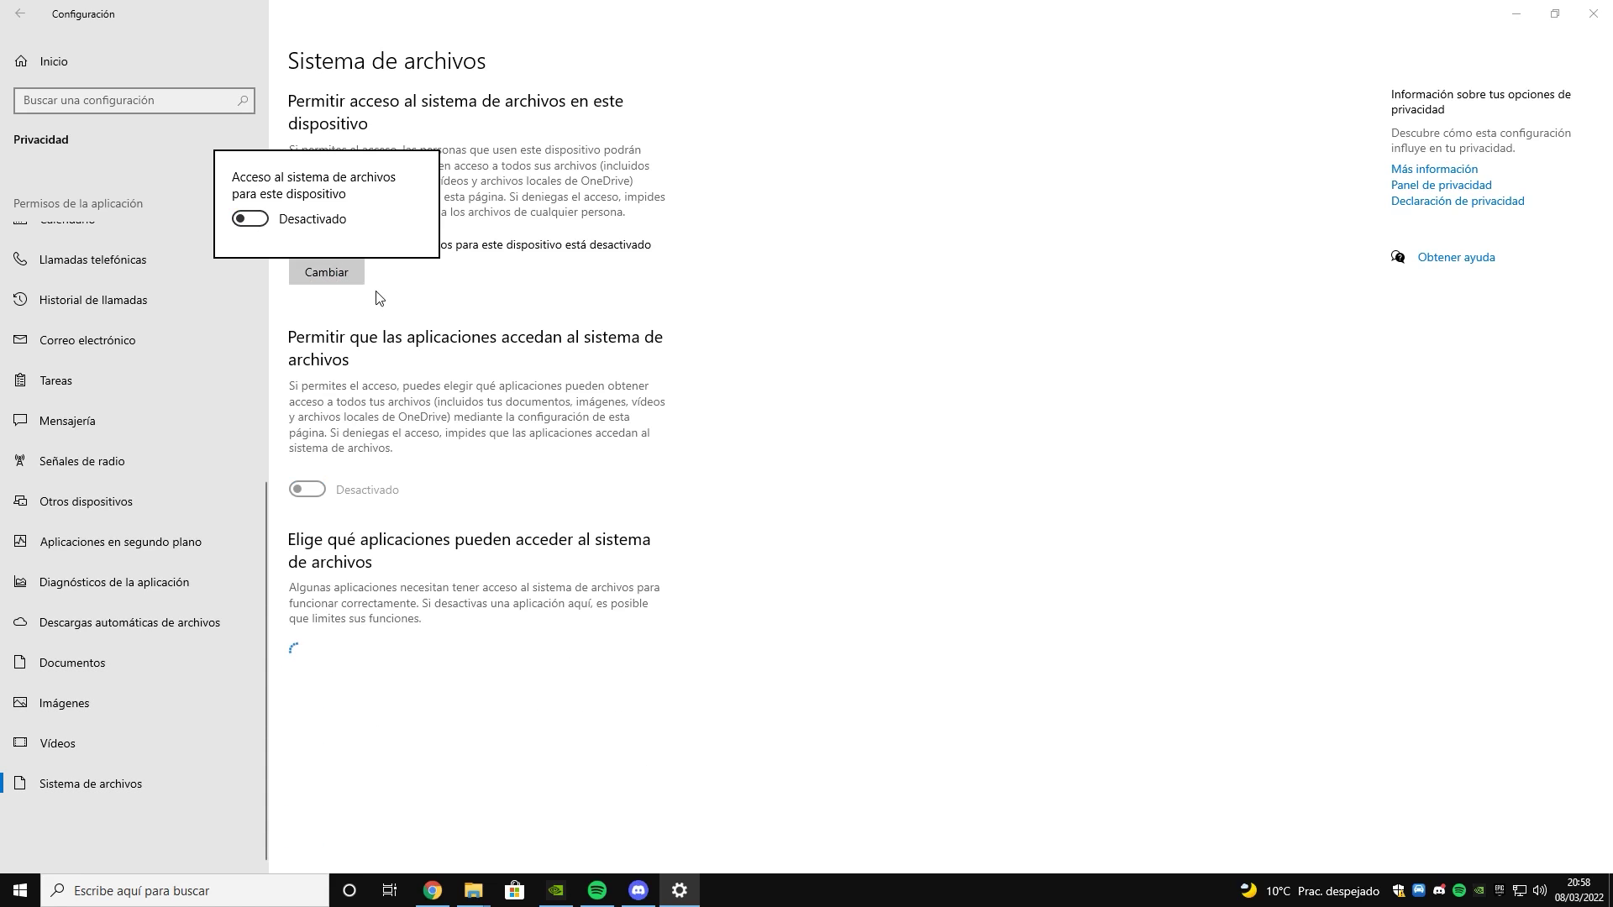
- Turn off downloads from other computers in Optimización de distribución under Actualización y seguridad
click(126, 47)
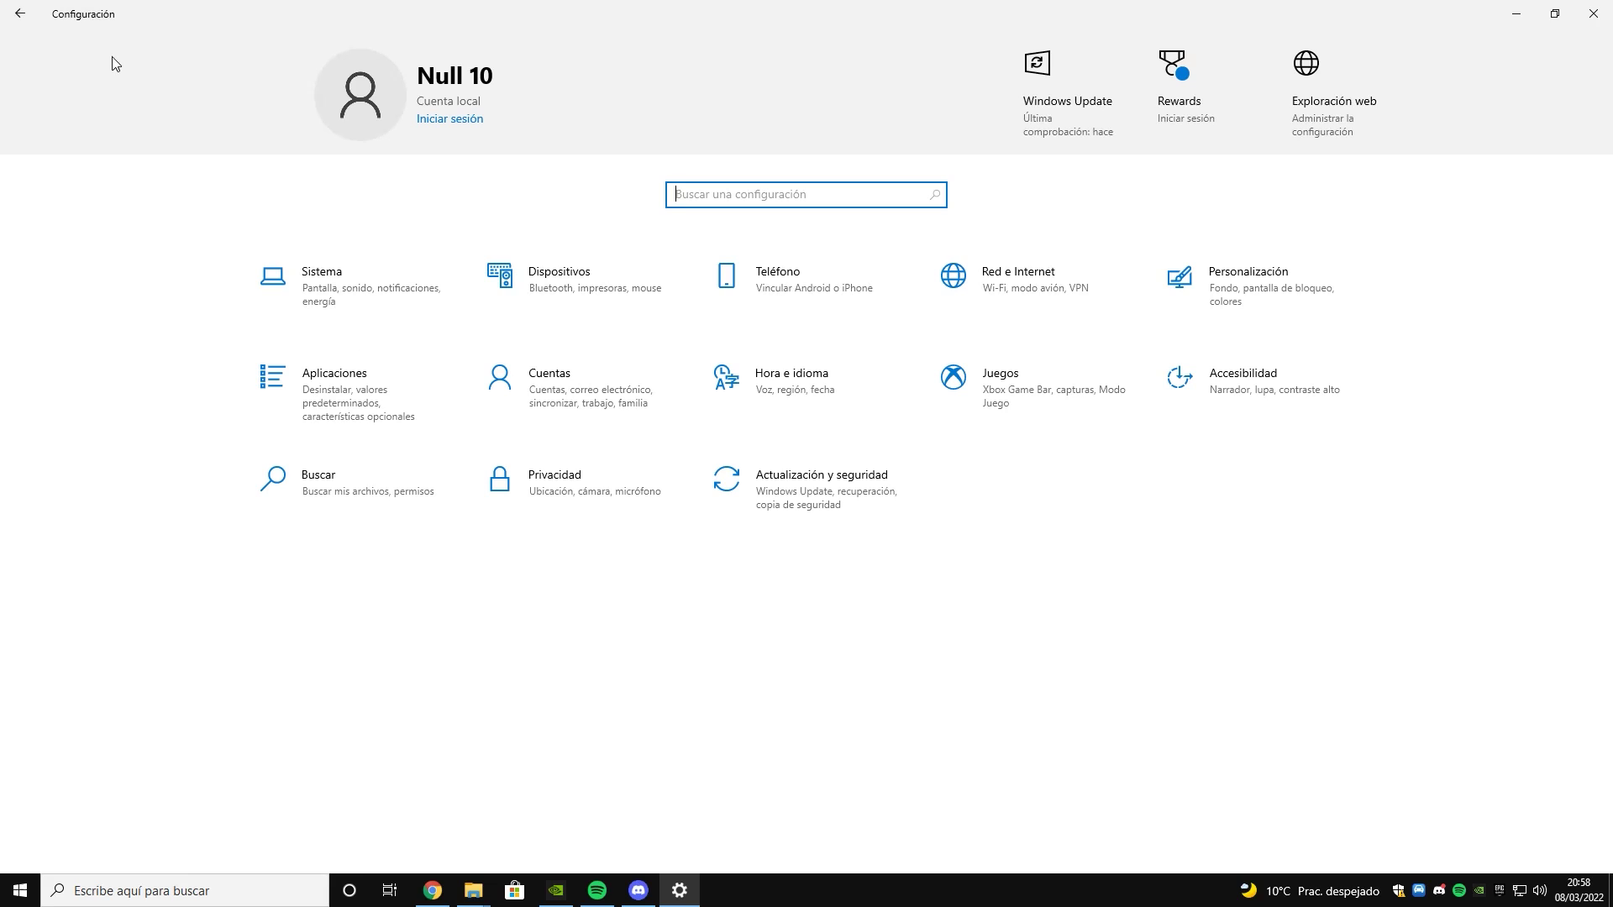
click(799, 494)
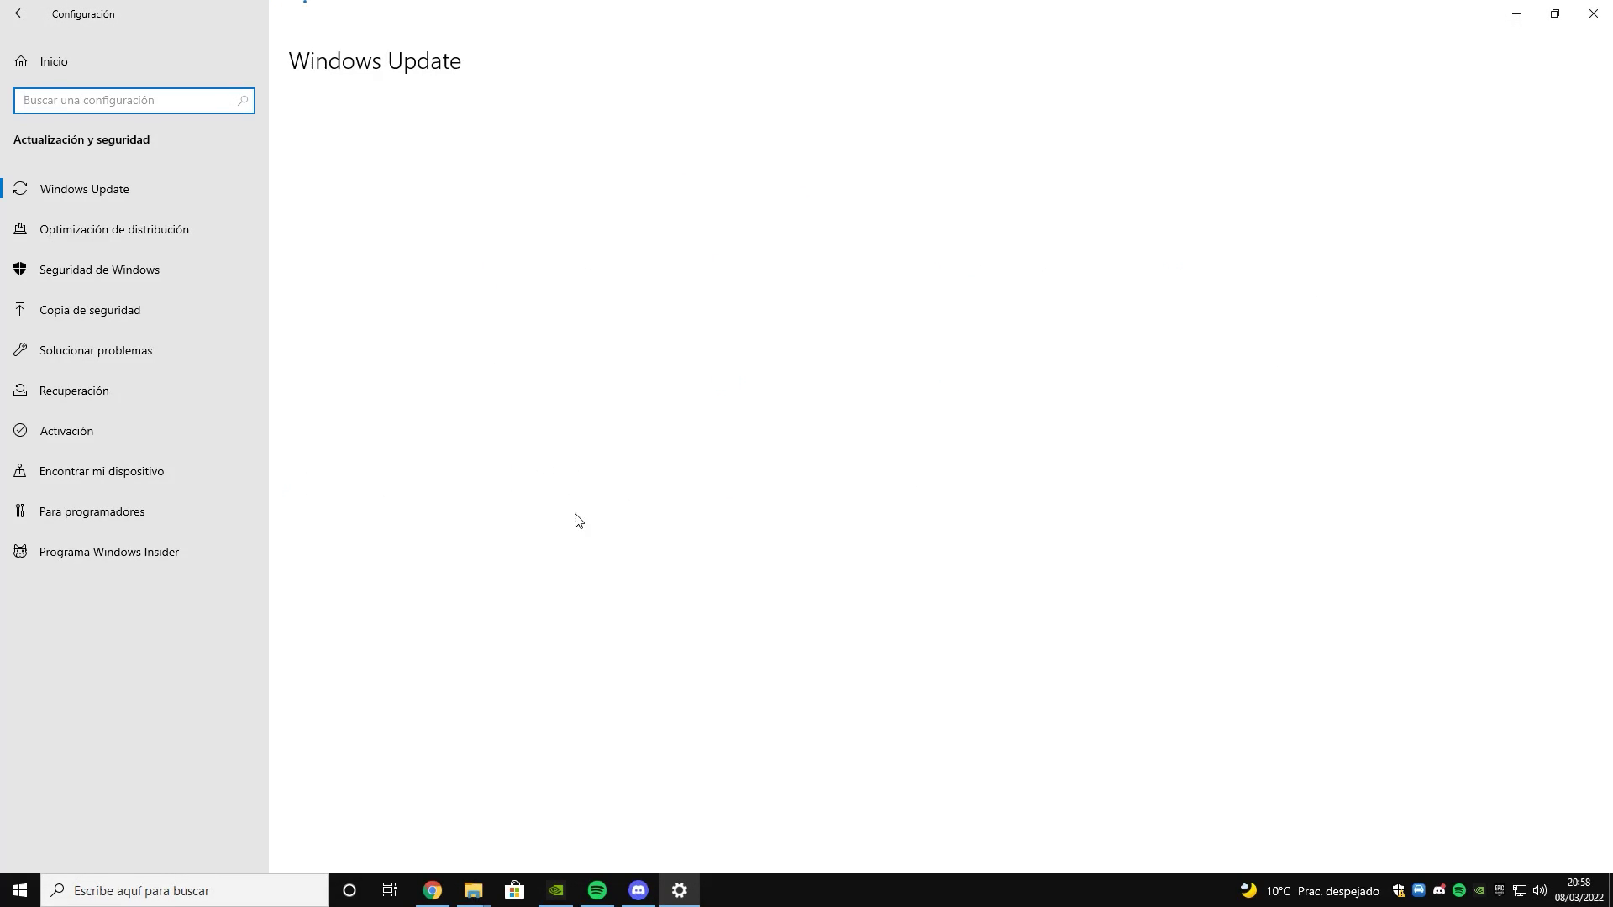
click(122, 237)
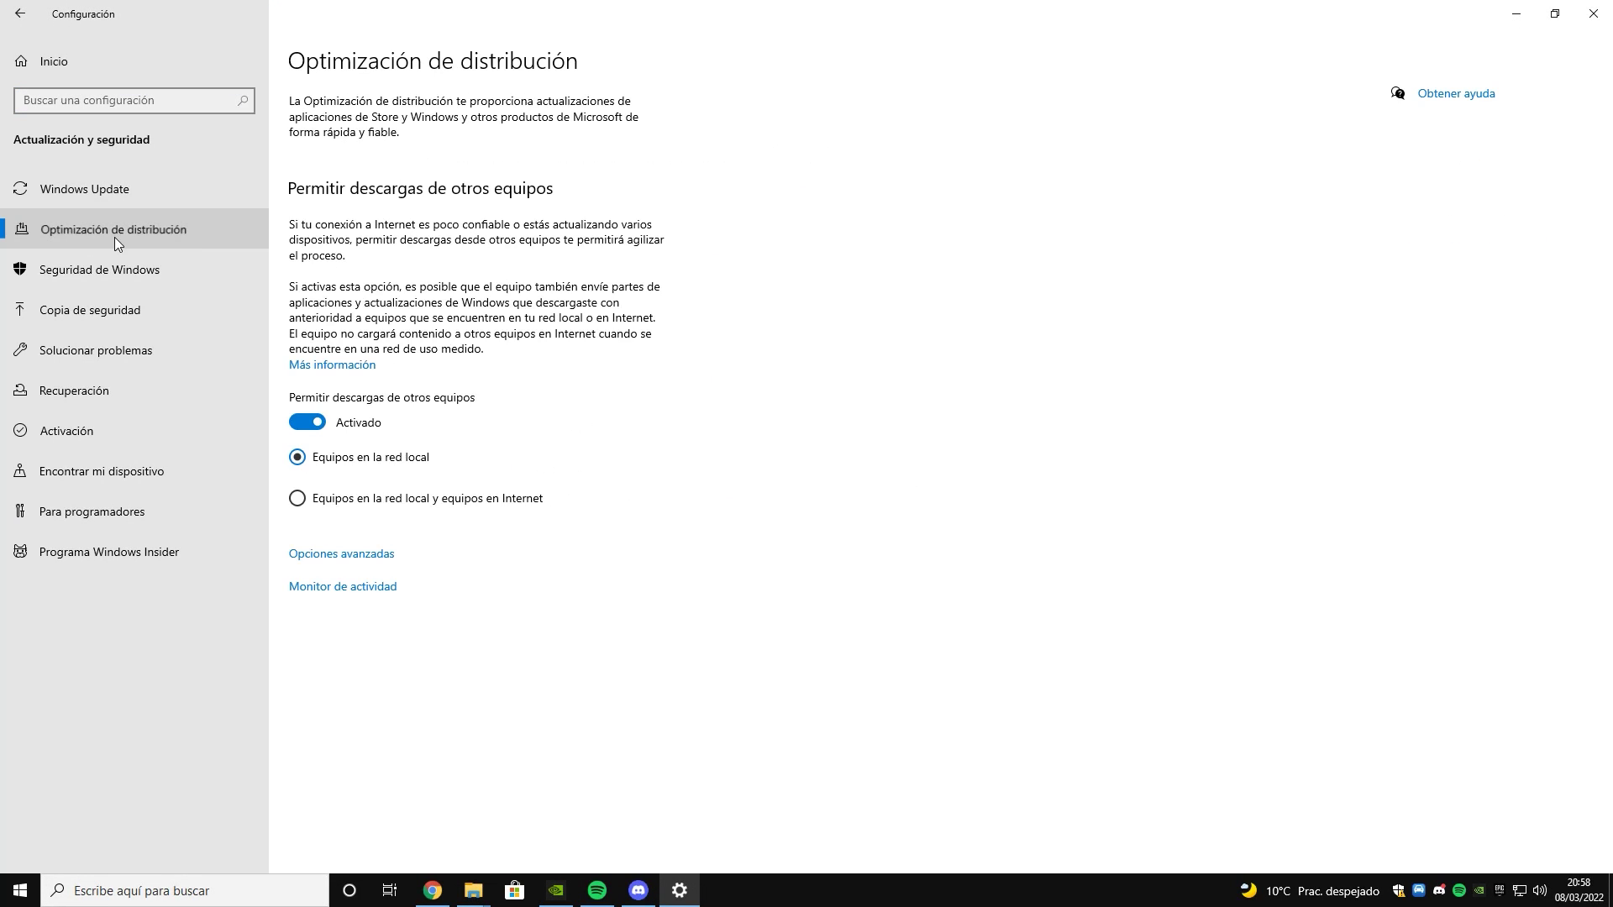
click(109, 193)
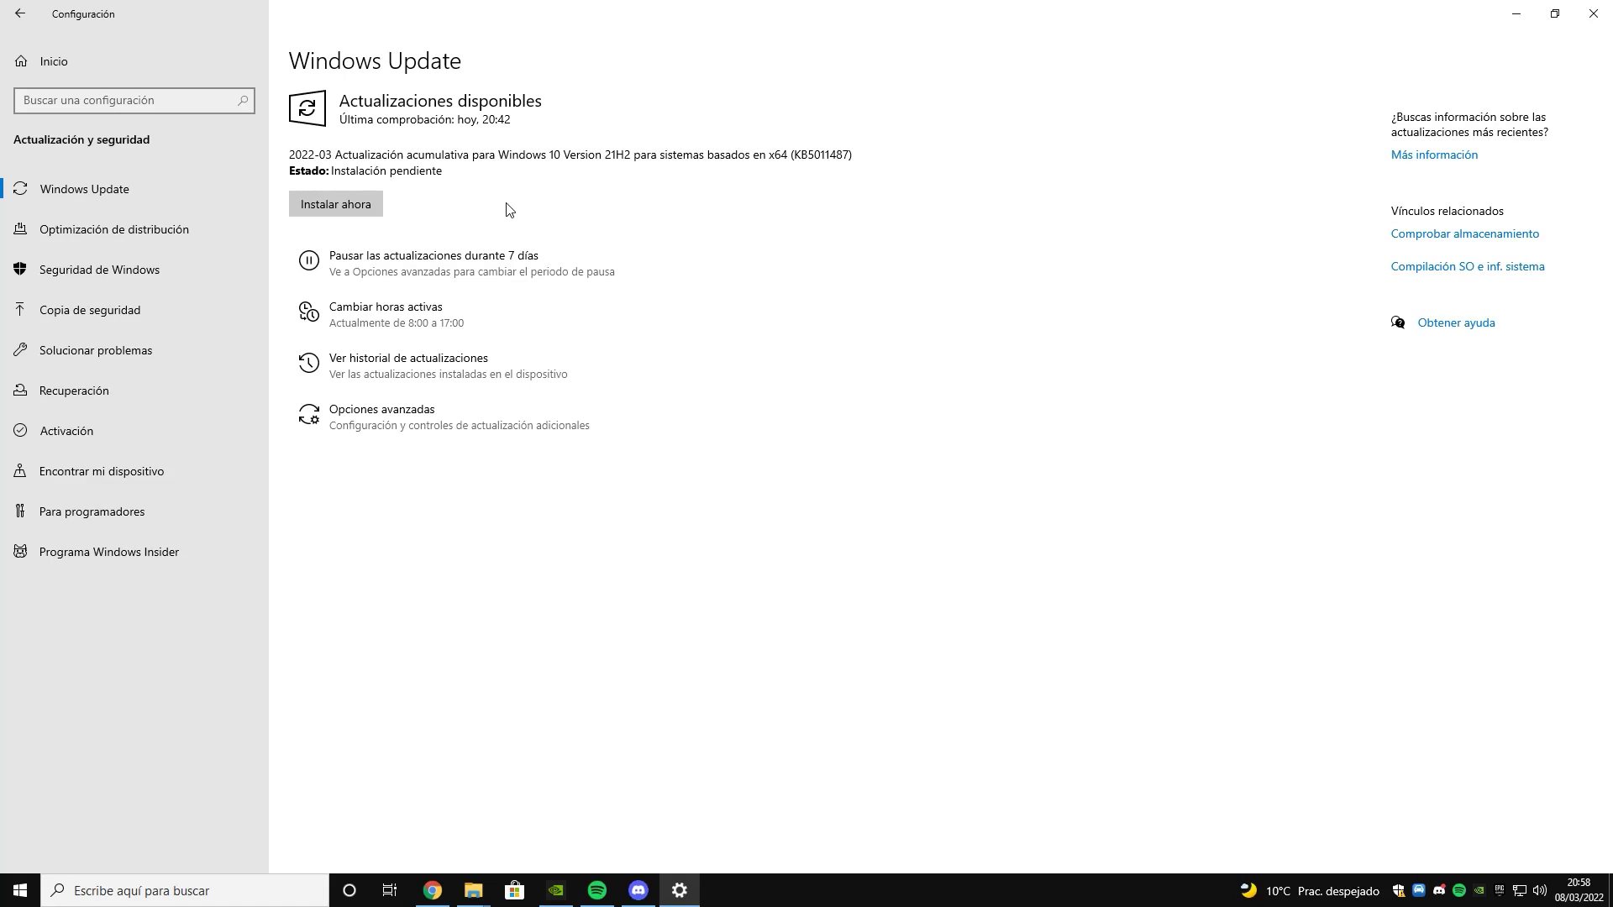
click(126, 230)
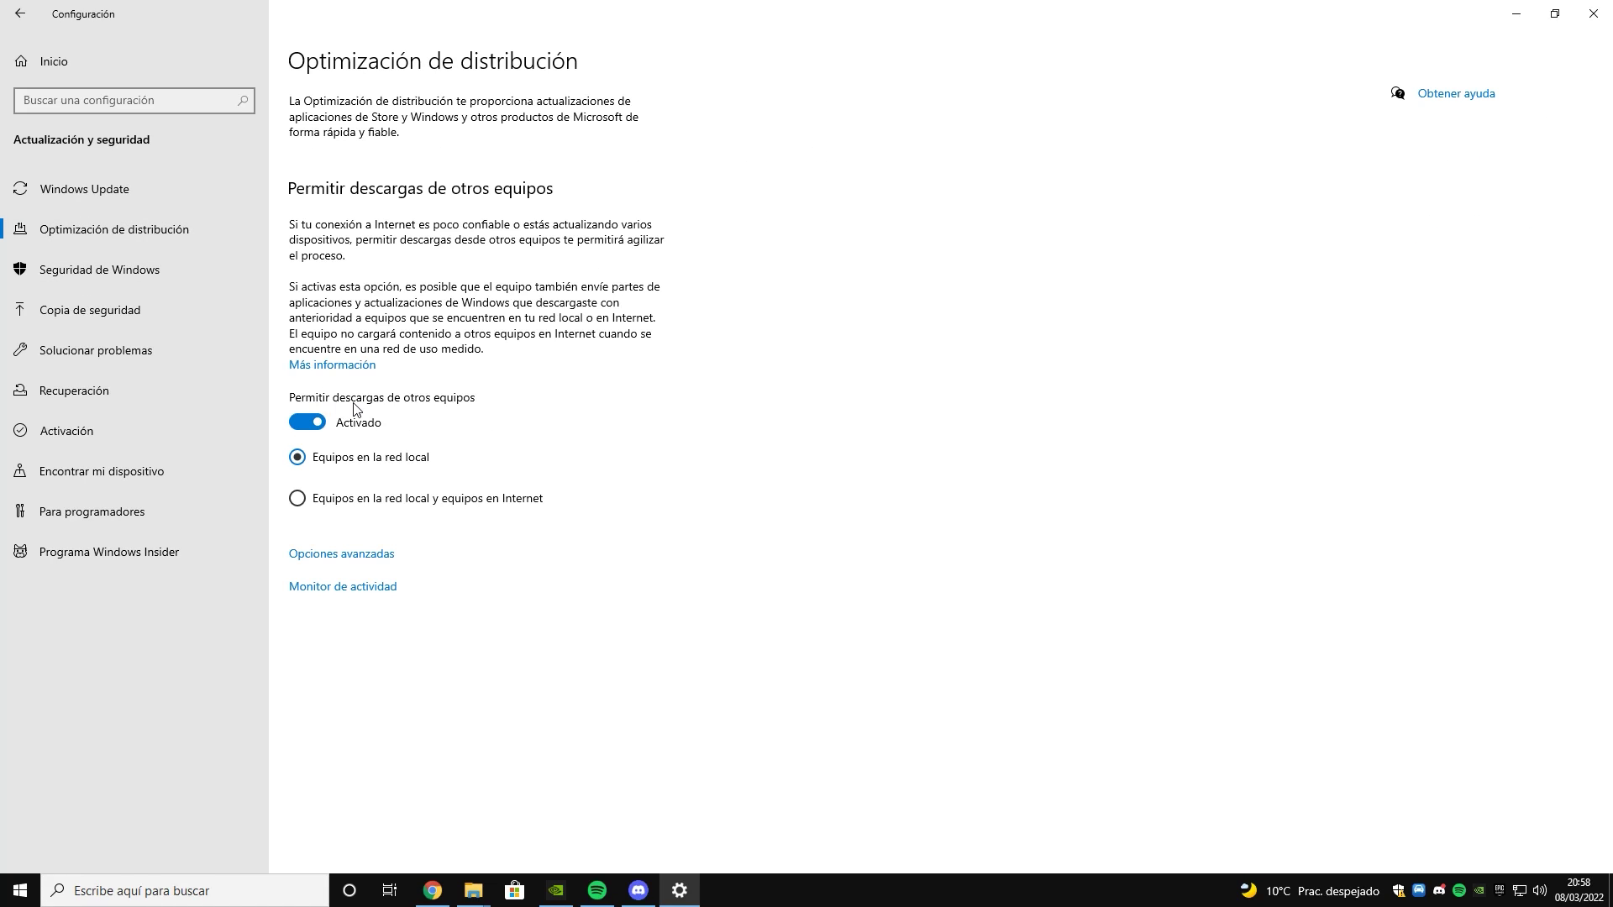
click(307, 423)
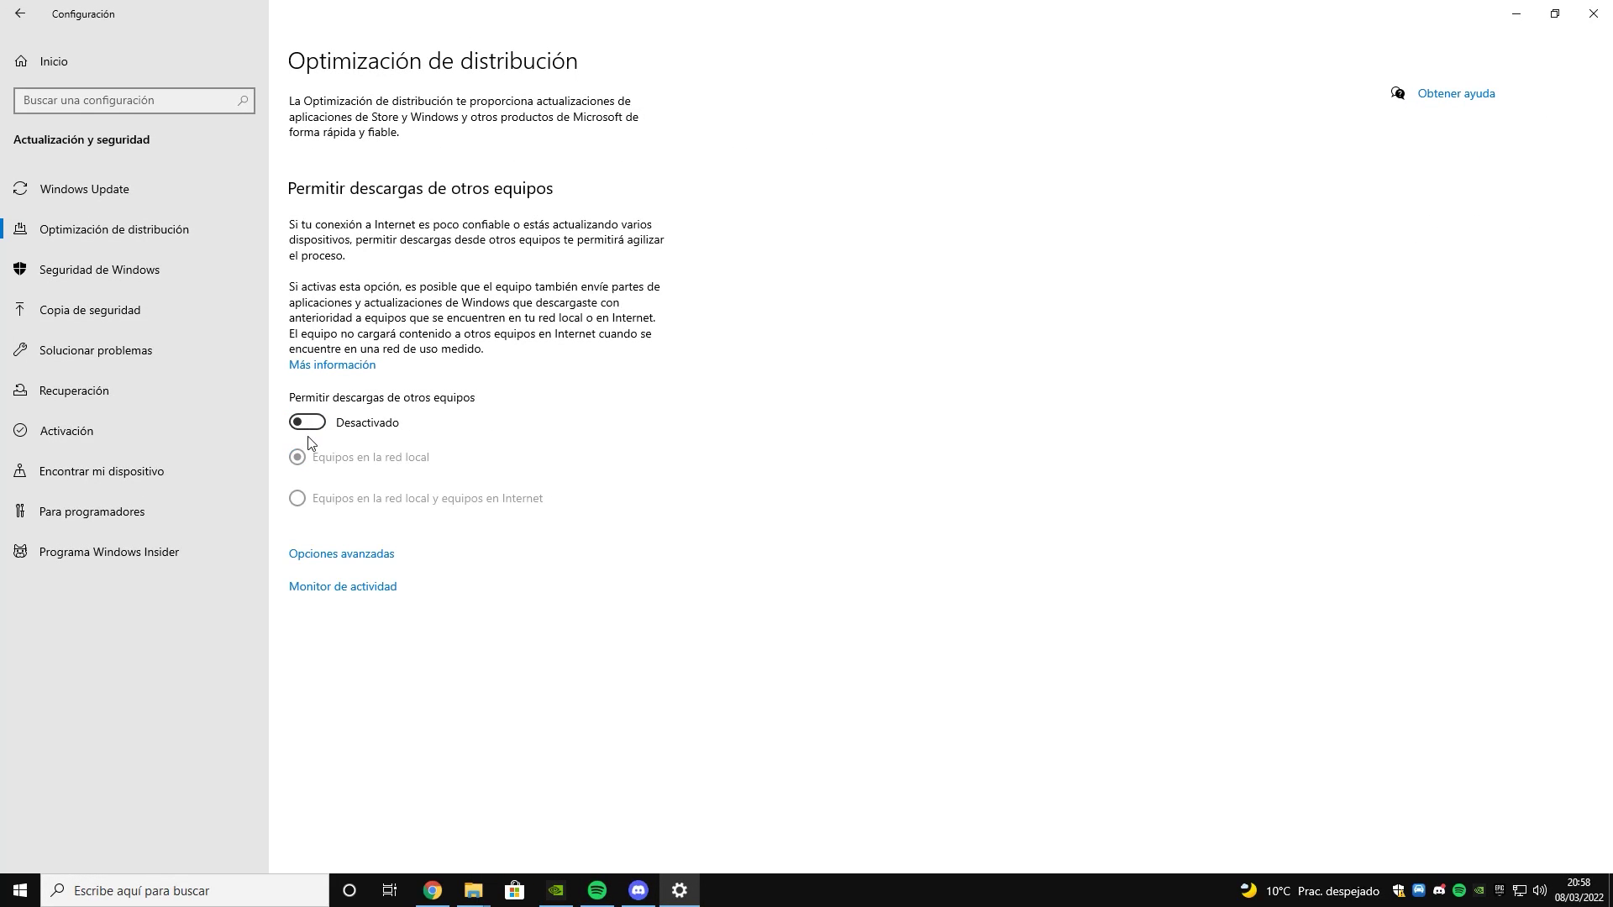
- In the advanced delivery options, limit update downloads by measured bandwidth percentage to 5% in both the background and the foreground
click(347, 557)
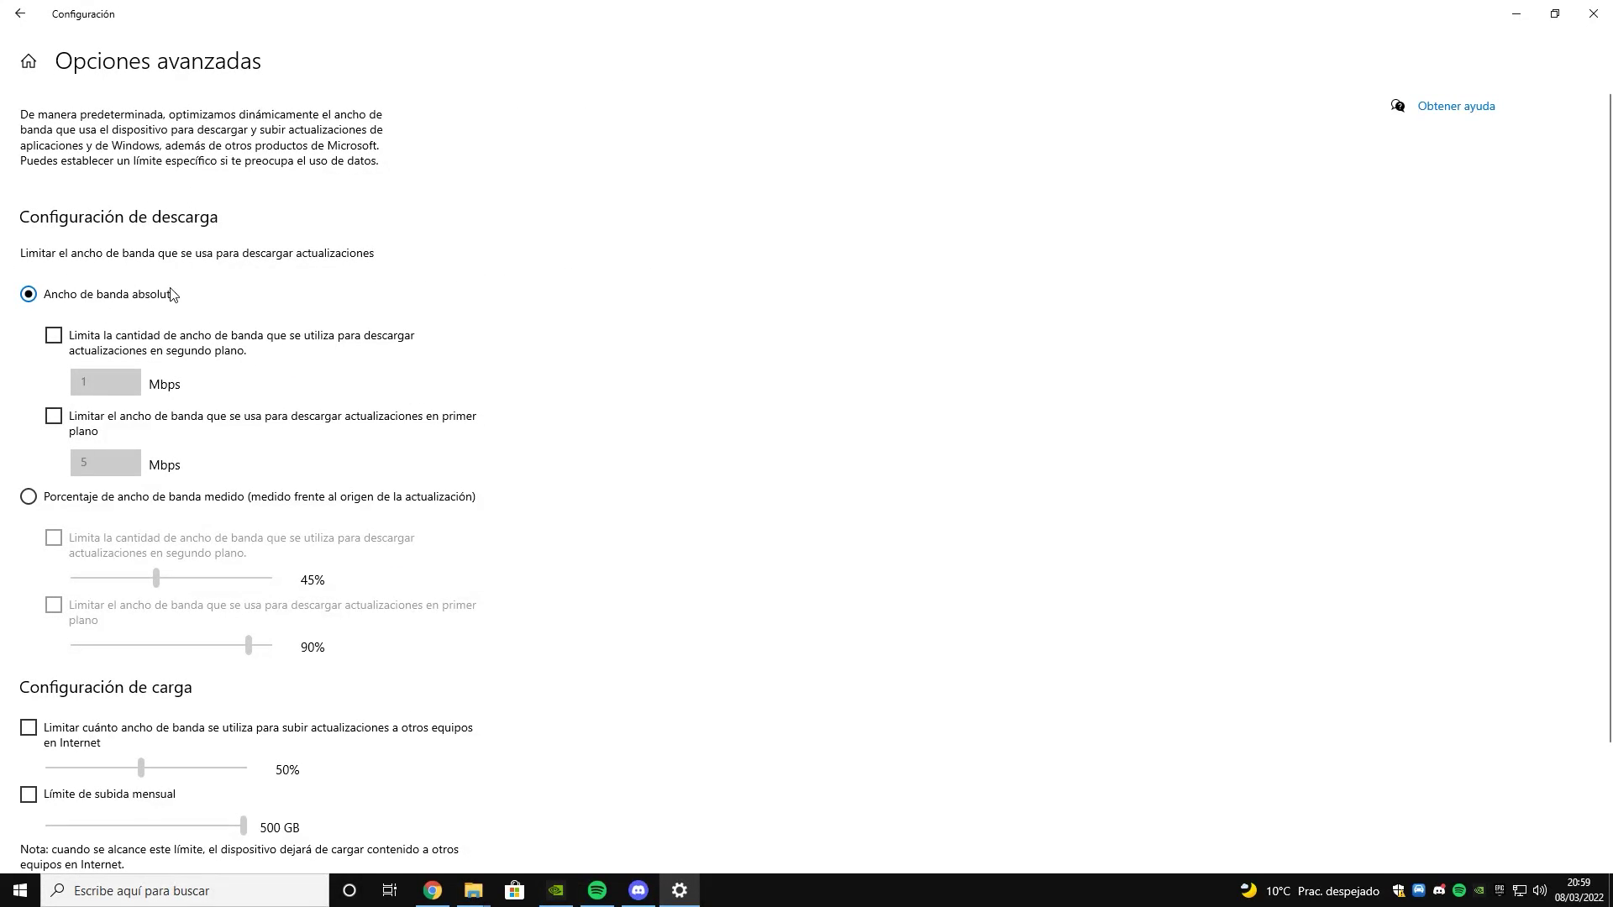
click(28, 499)
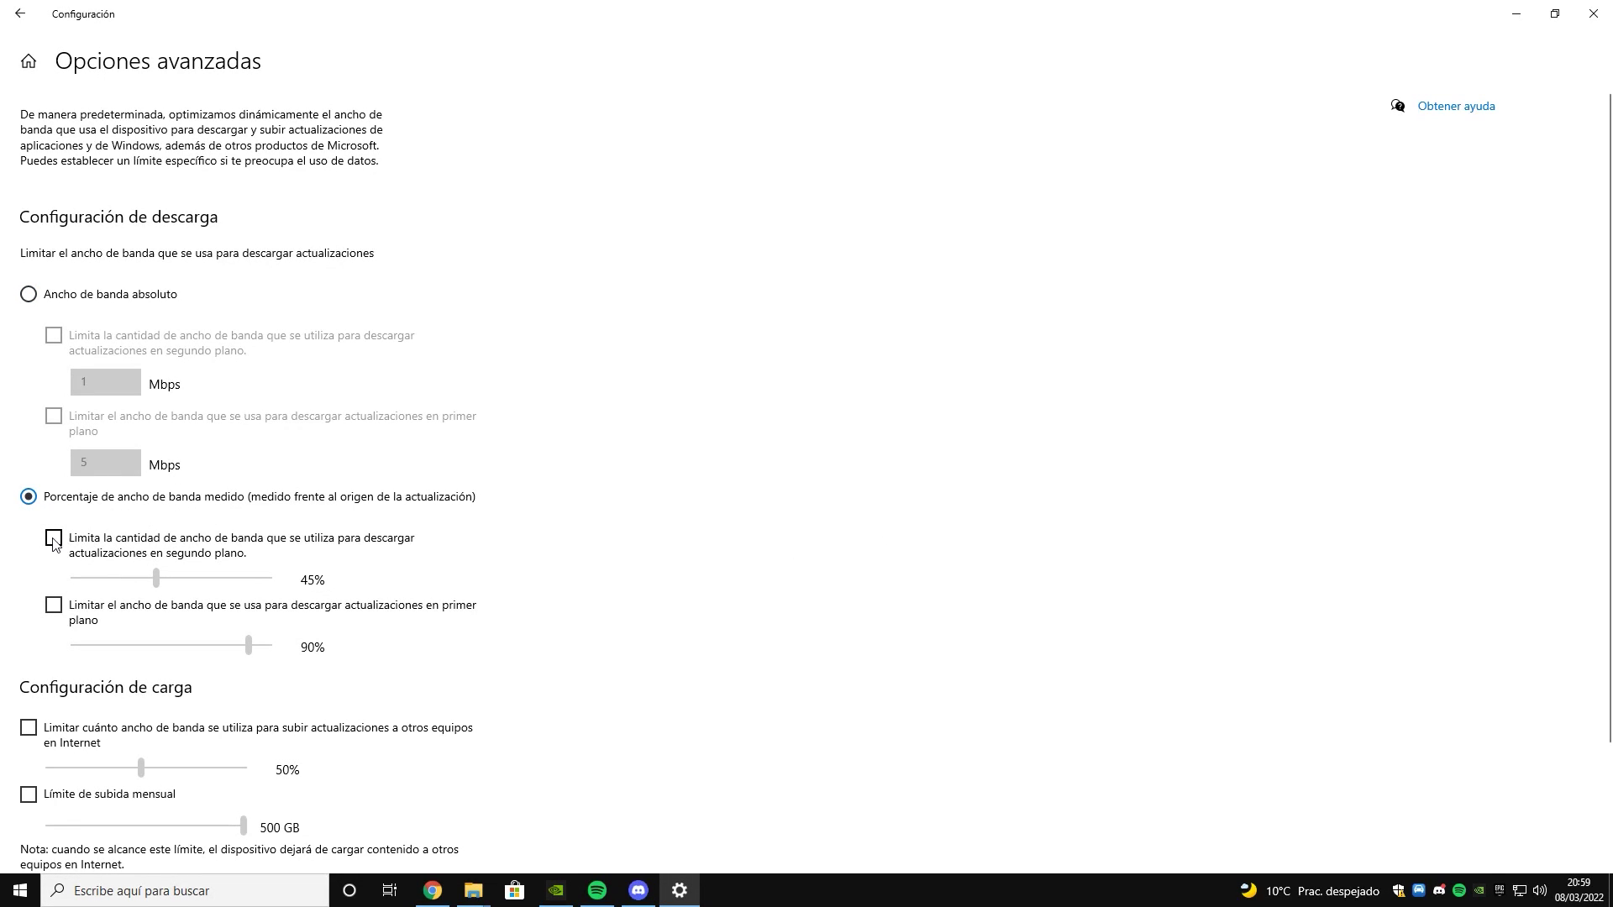
click(54, 540)
click(53, 607)
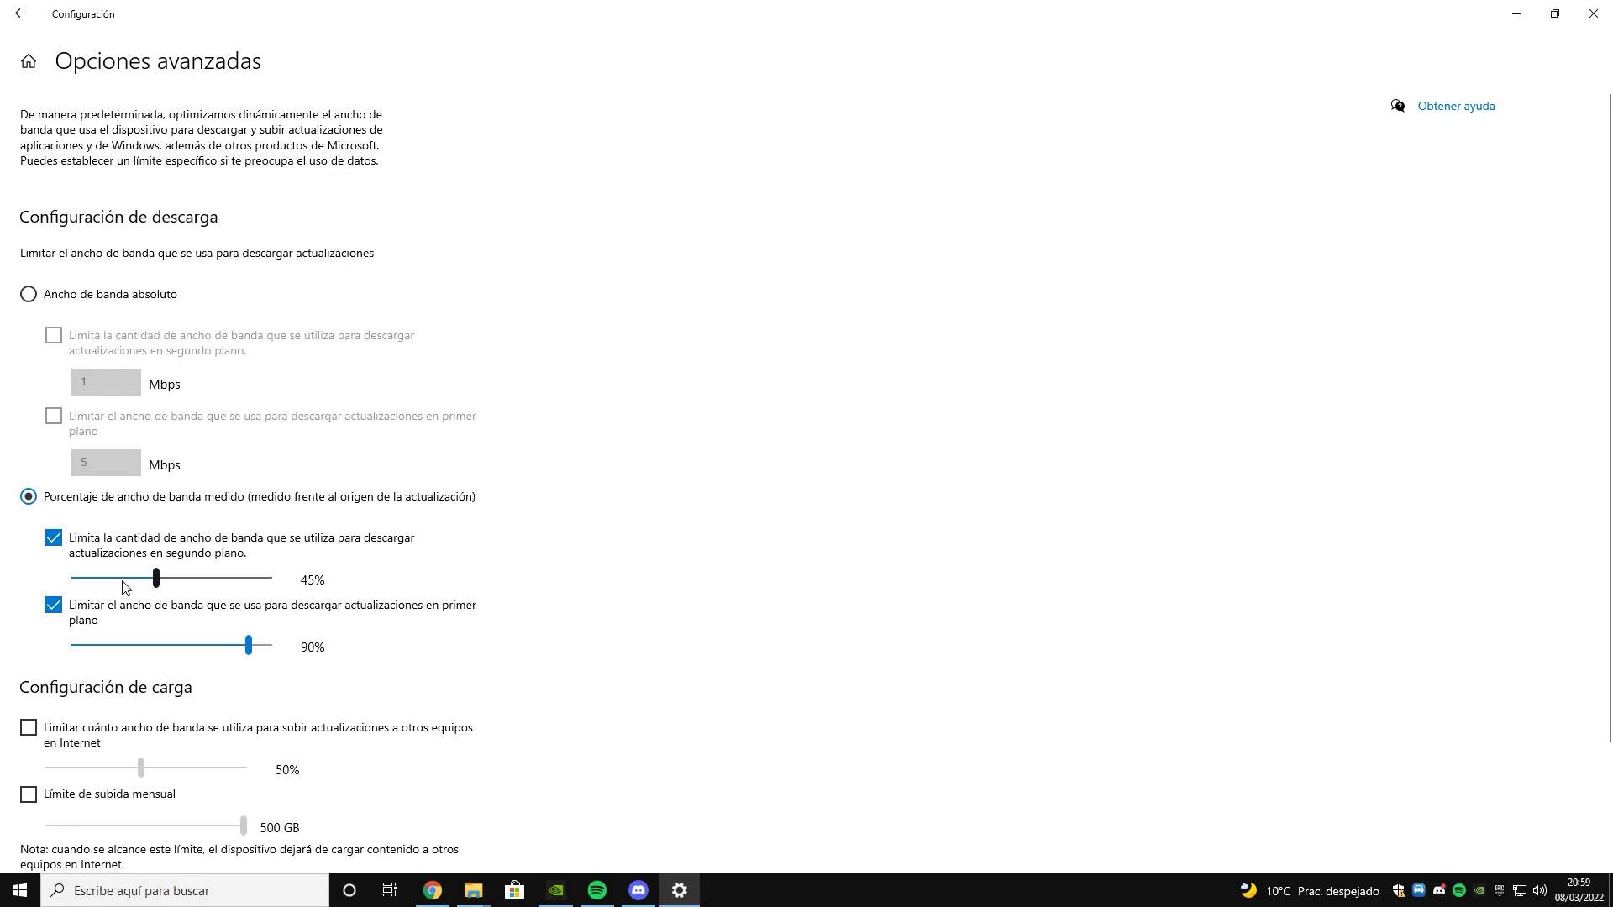
drag(156, 578, 74, 578)
drag(248, 646, 74, 645)
- Limit the bandwidth for uploading updates to other computers to 5% and the monthly upload to 5 GB
click(29, 728)
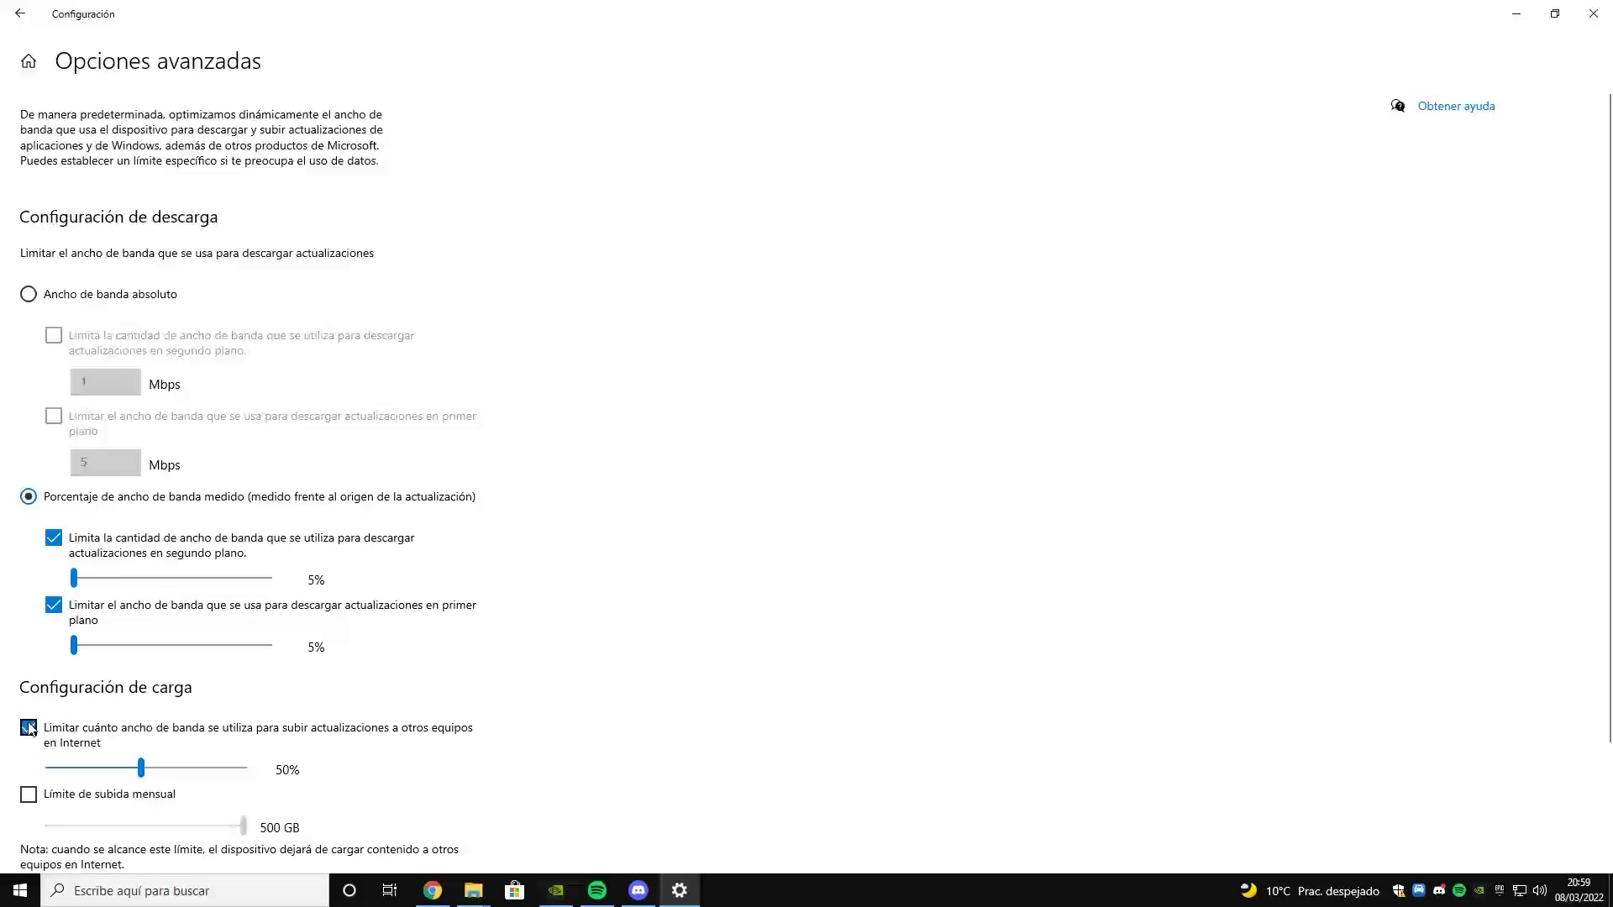
drag(141, 767, 49, 767)
click(28, 794)
drag(243, 826, 3, 836)
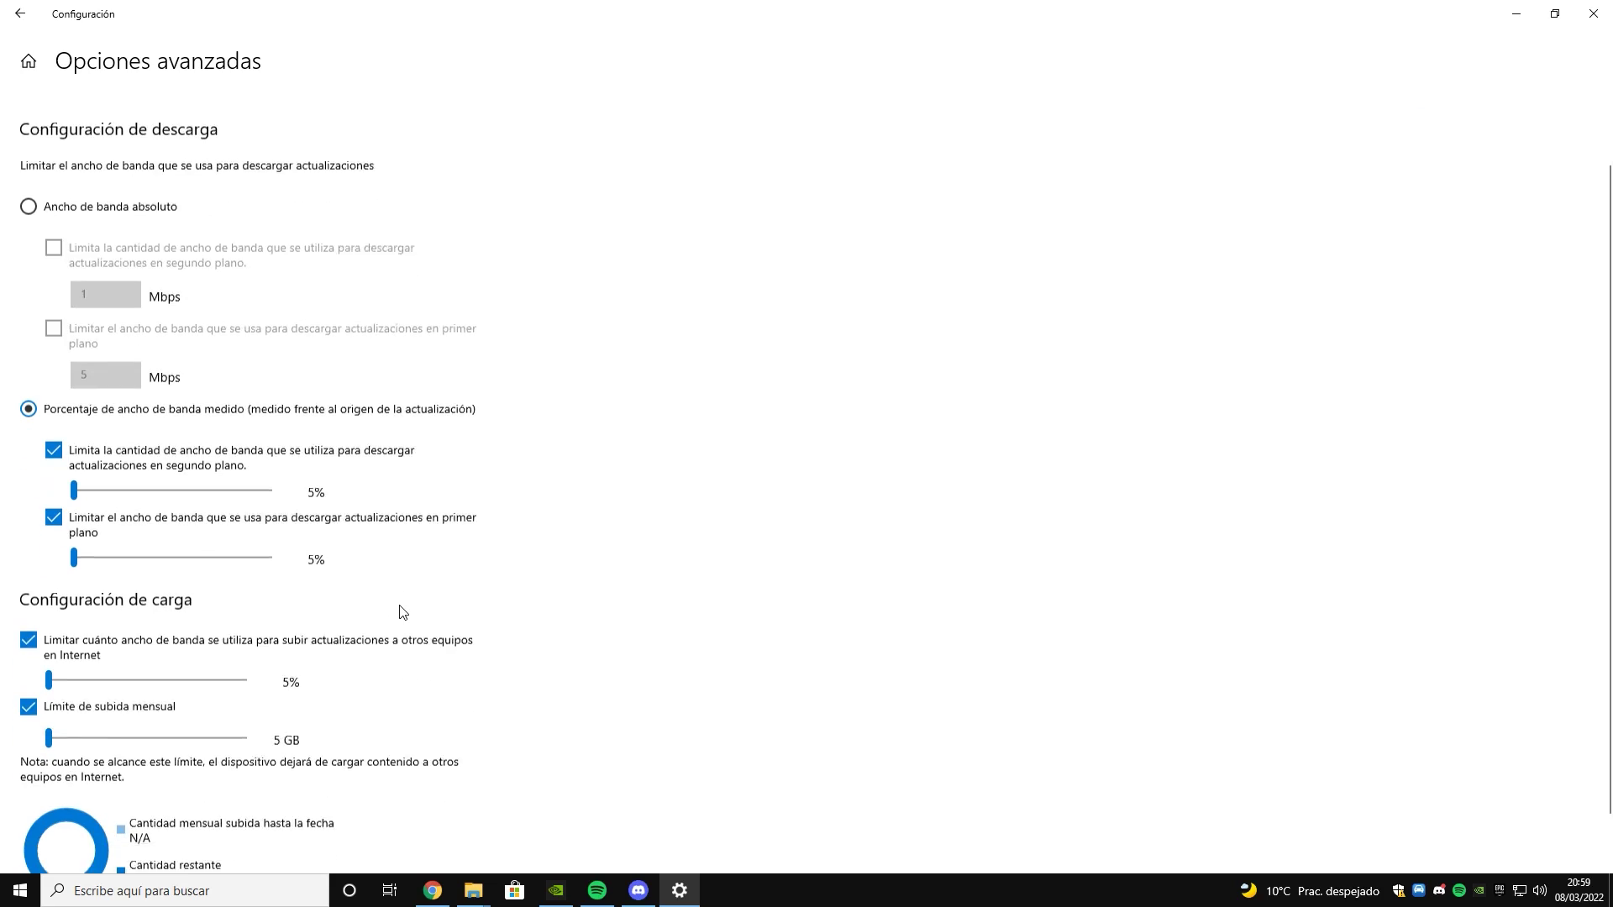
scroll(353, 638, down, 1)
click(20, 13)
click(108, 67)
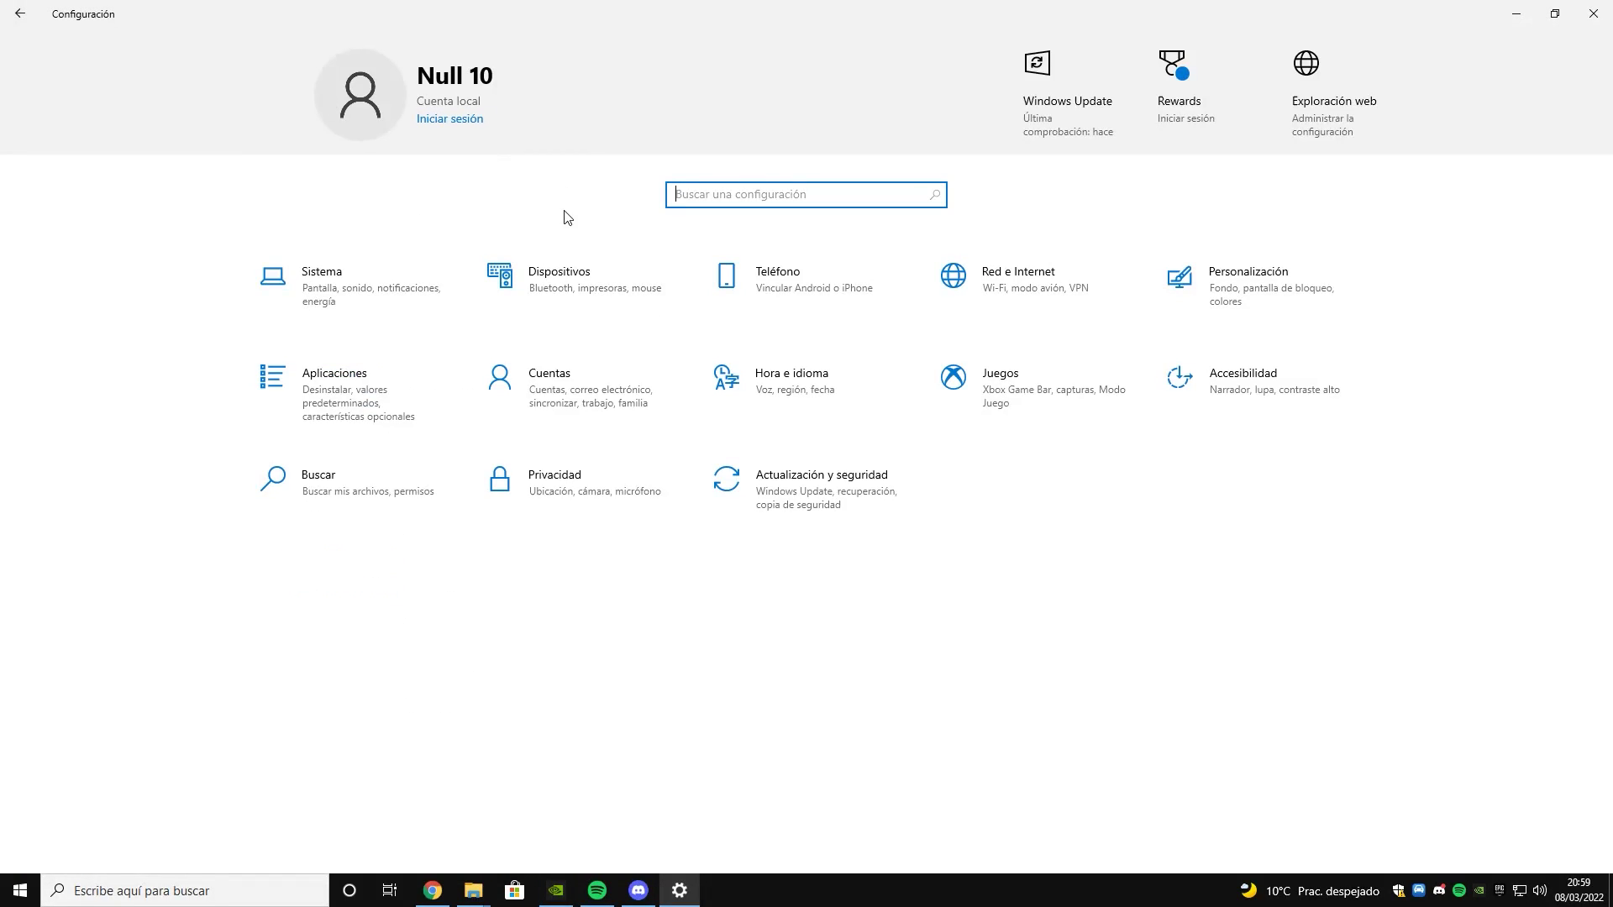
- Close Configuración and open the Panel de control in a maximized window
click(1594, 14)
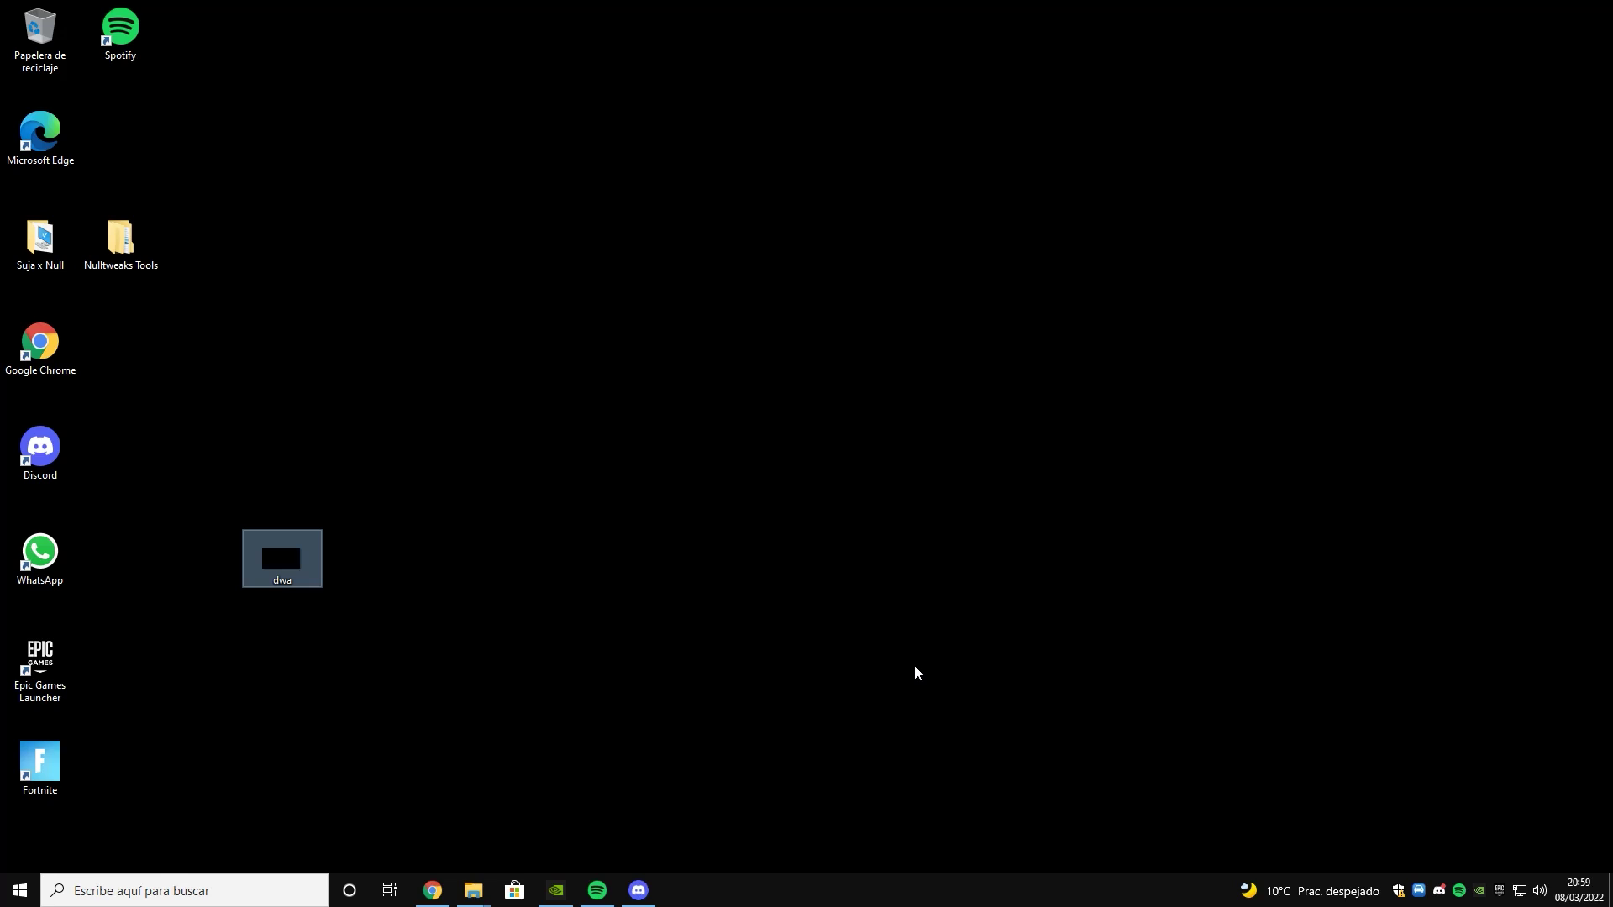
key(Return)
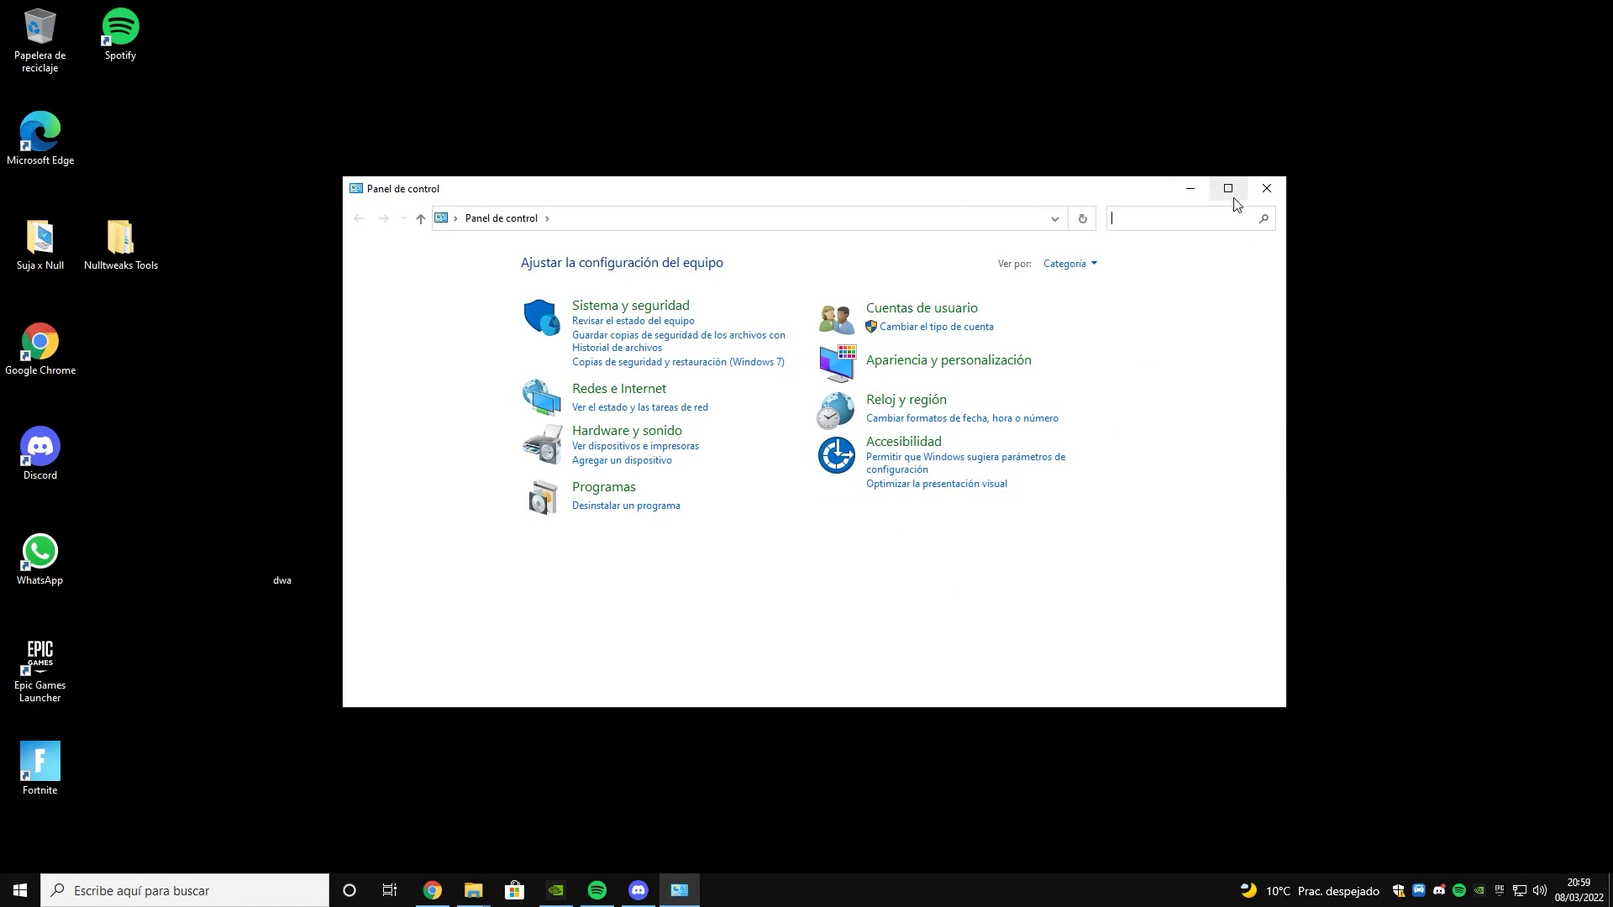
click(1229, 192)
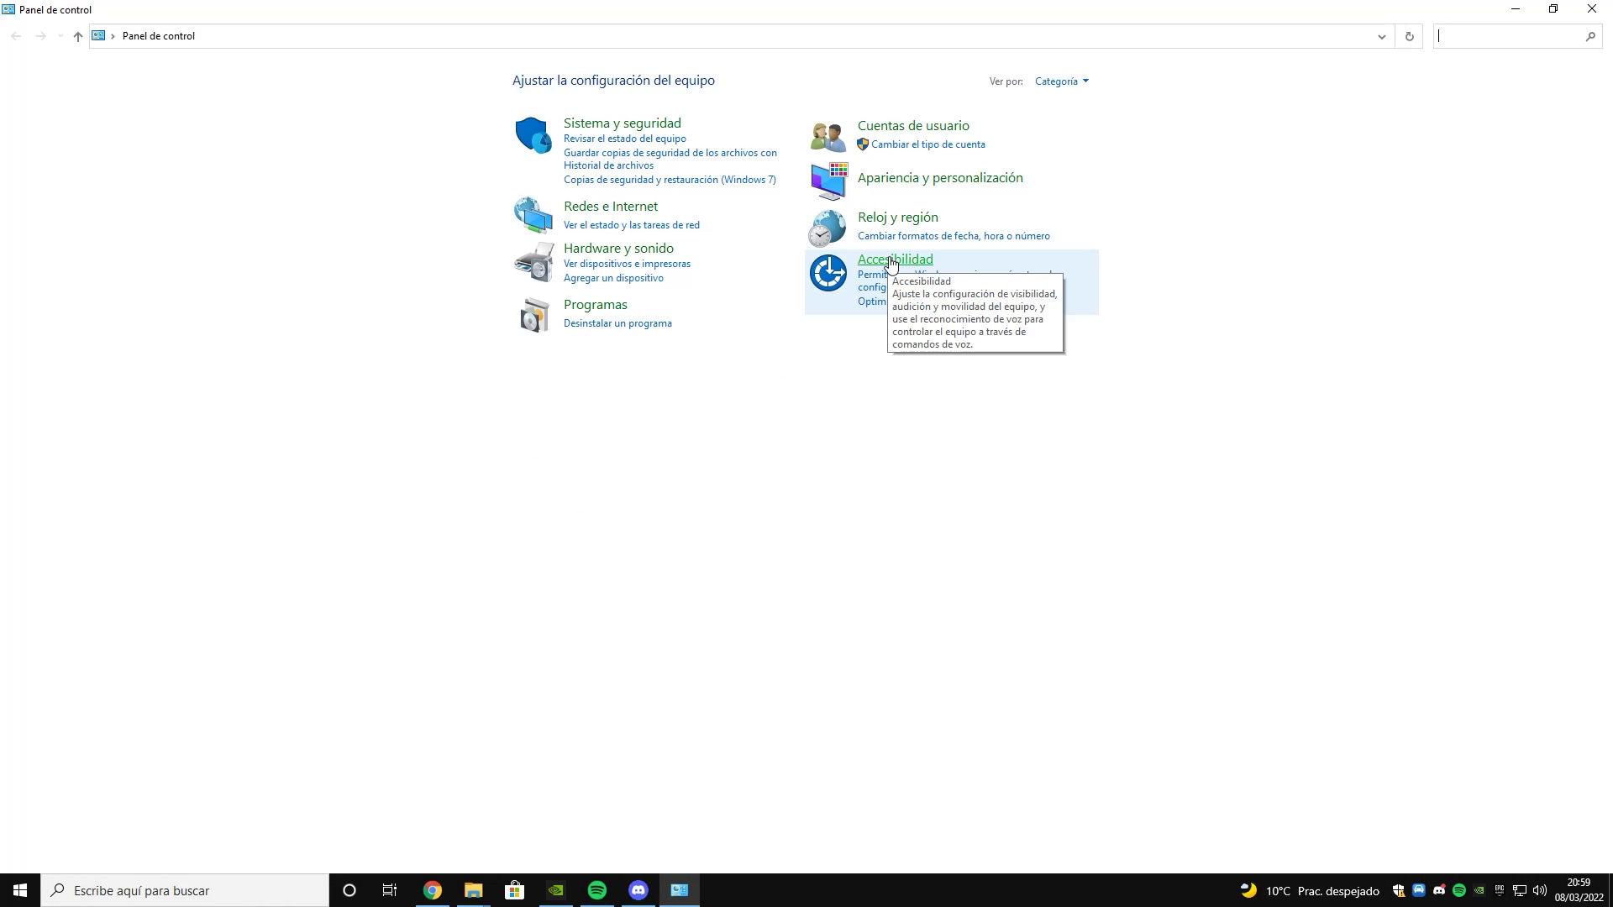
- Open the Centro de accesibilidad and check the settings for text or visual alternatives for sounds
click(892, 264)
click(270, 78)
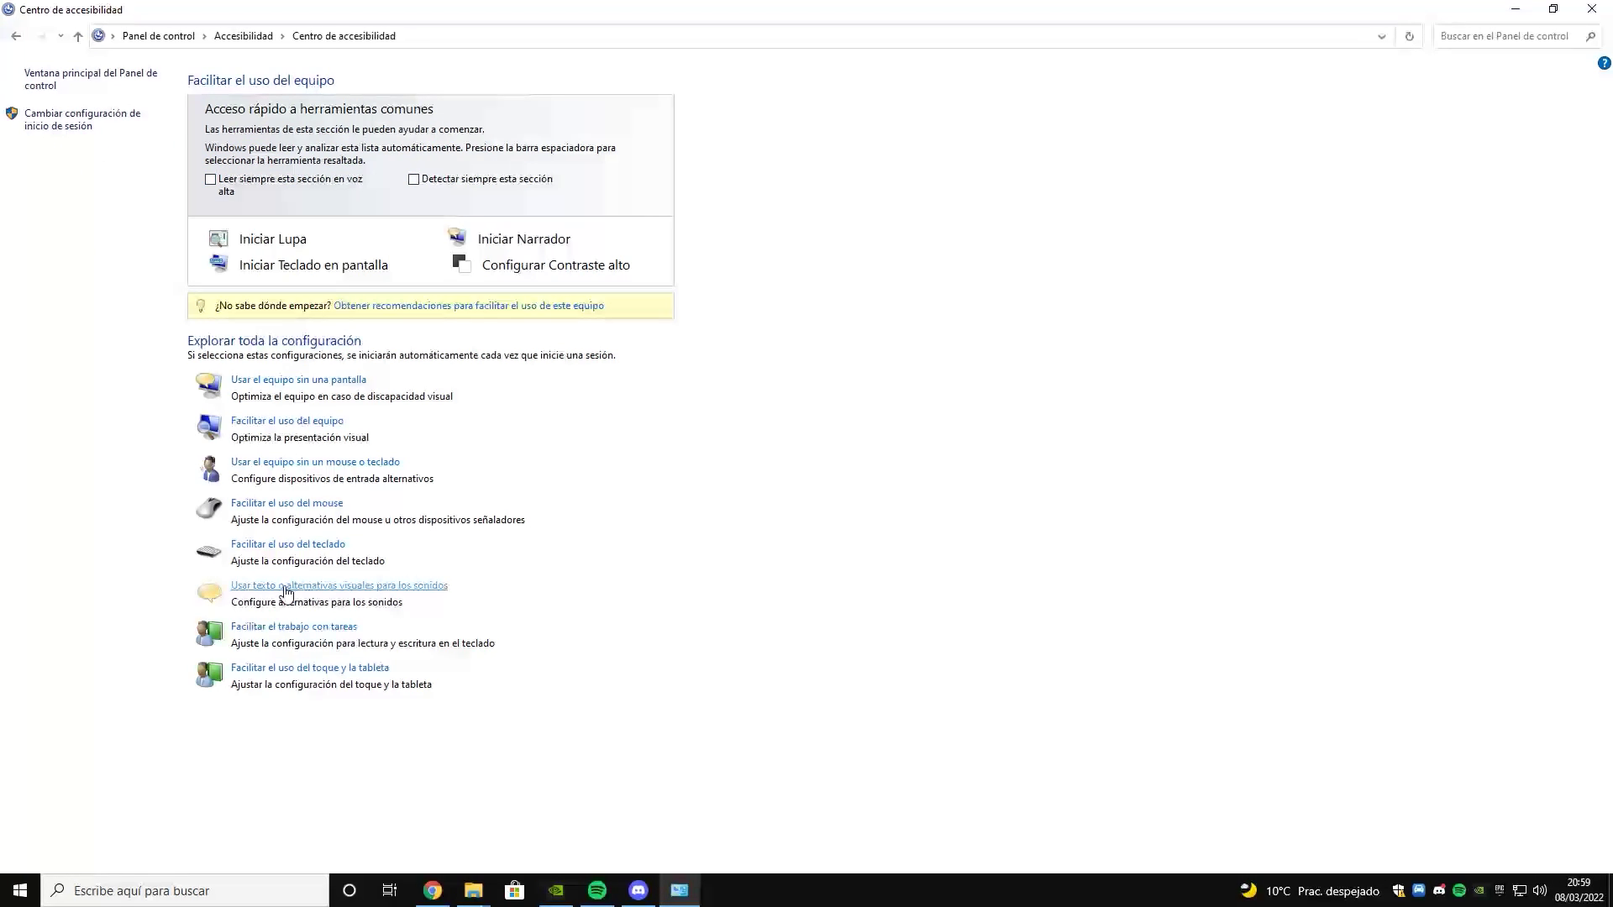
click(336, 594)
click(610, 190)
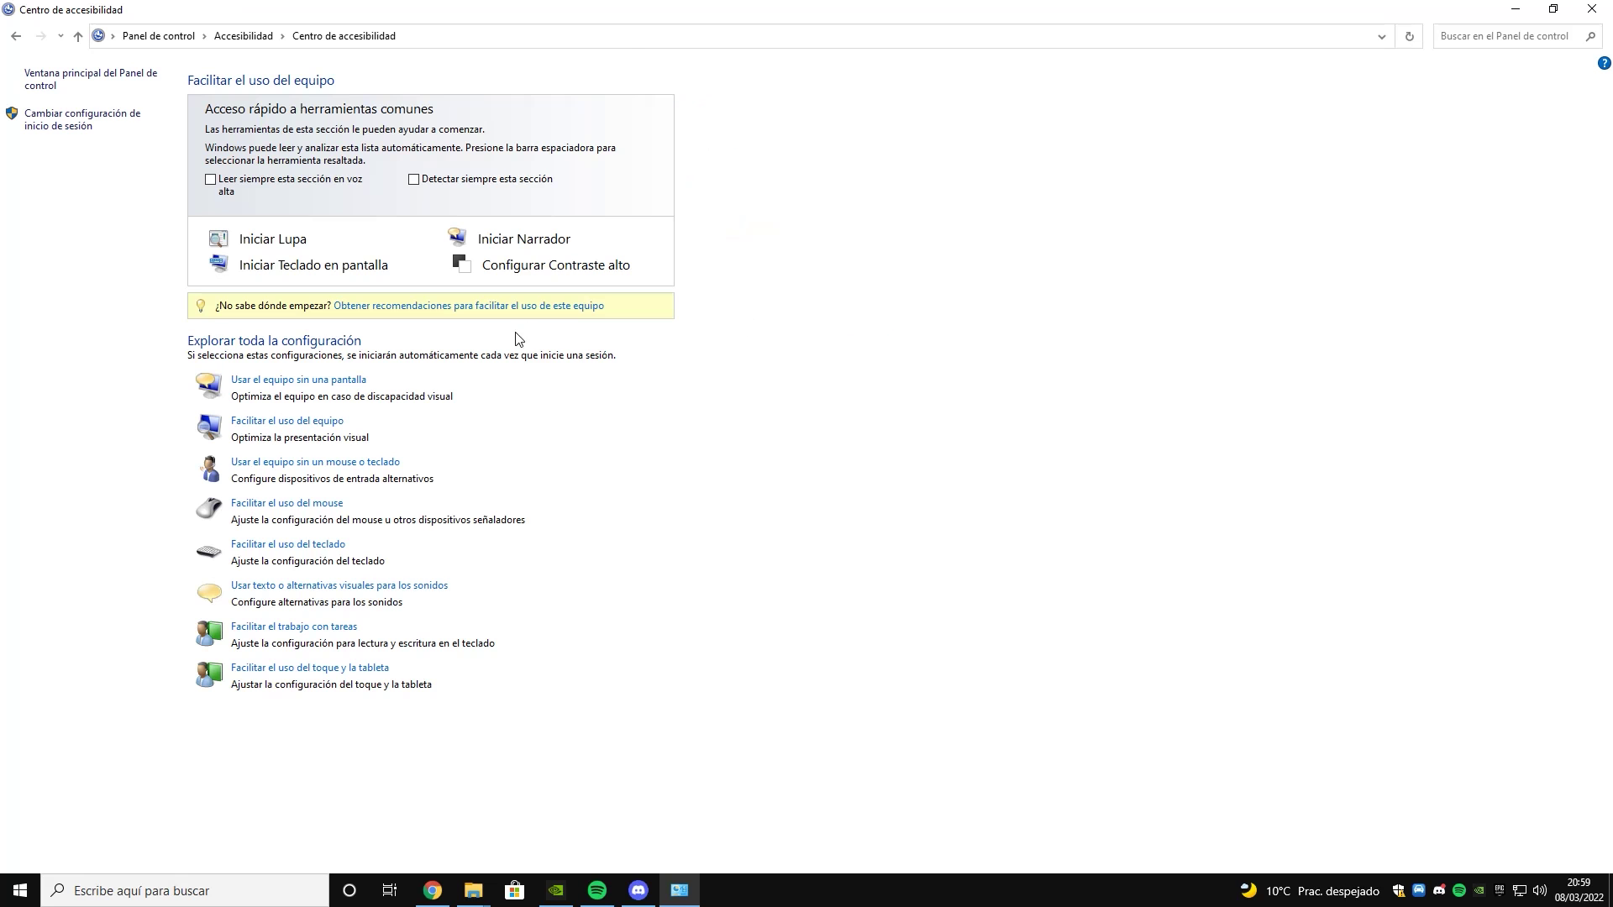
- Set the accessibility tool started by the tablet's Windows and volume-up buttons to Ninguno and accept the change
click(271, 669)
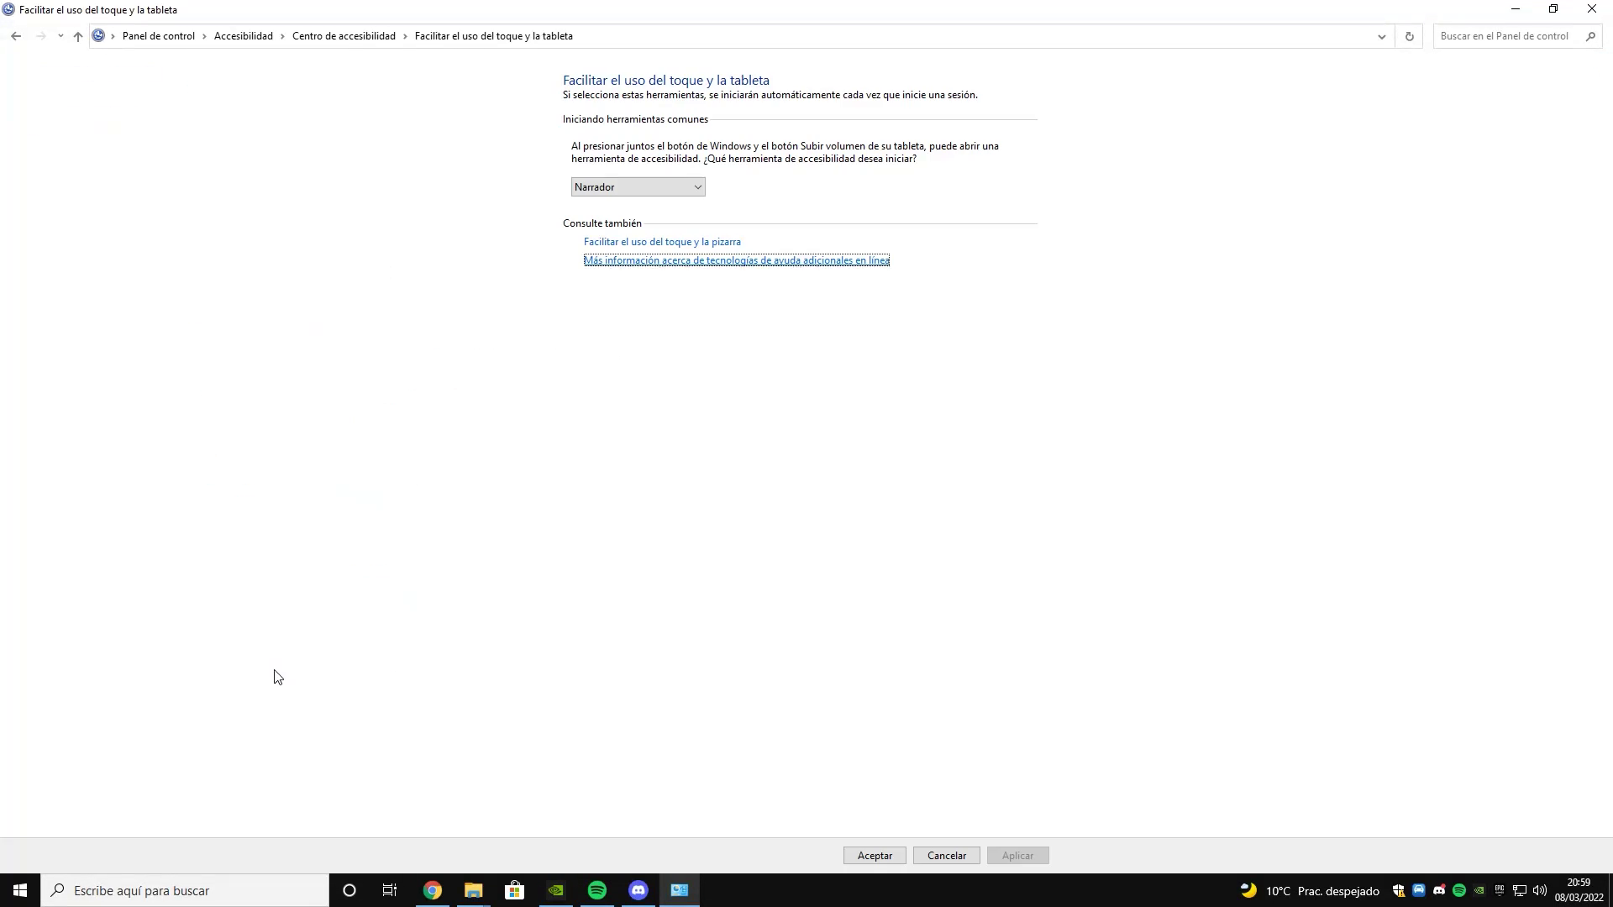
click(697, 186)
click(639, 203)
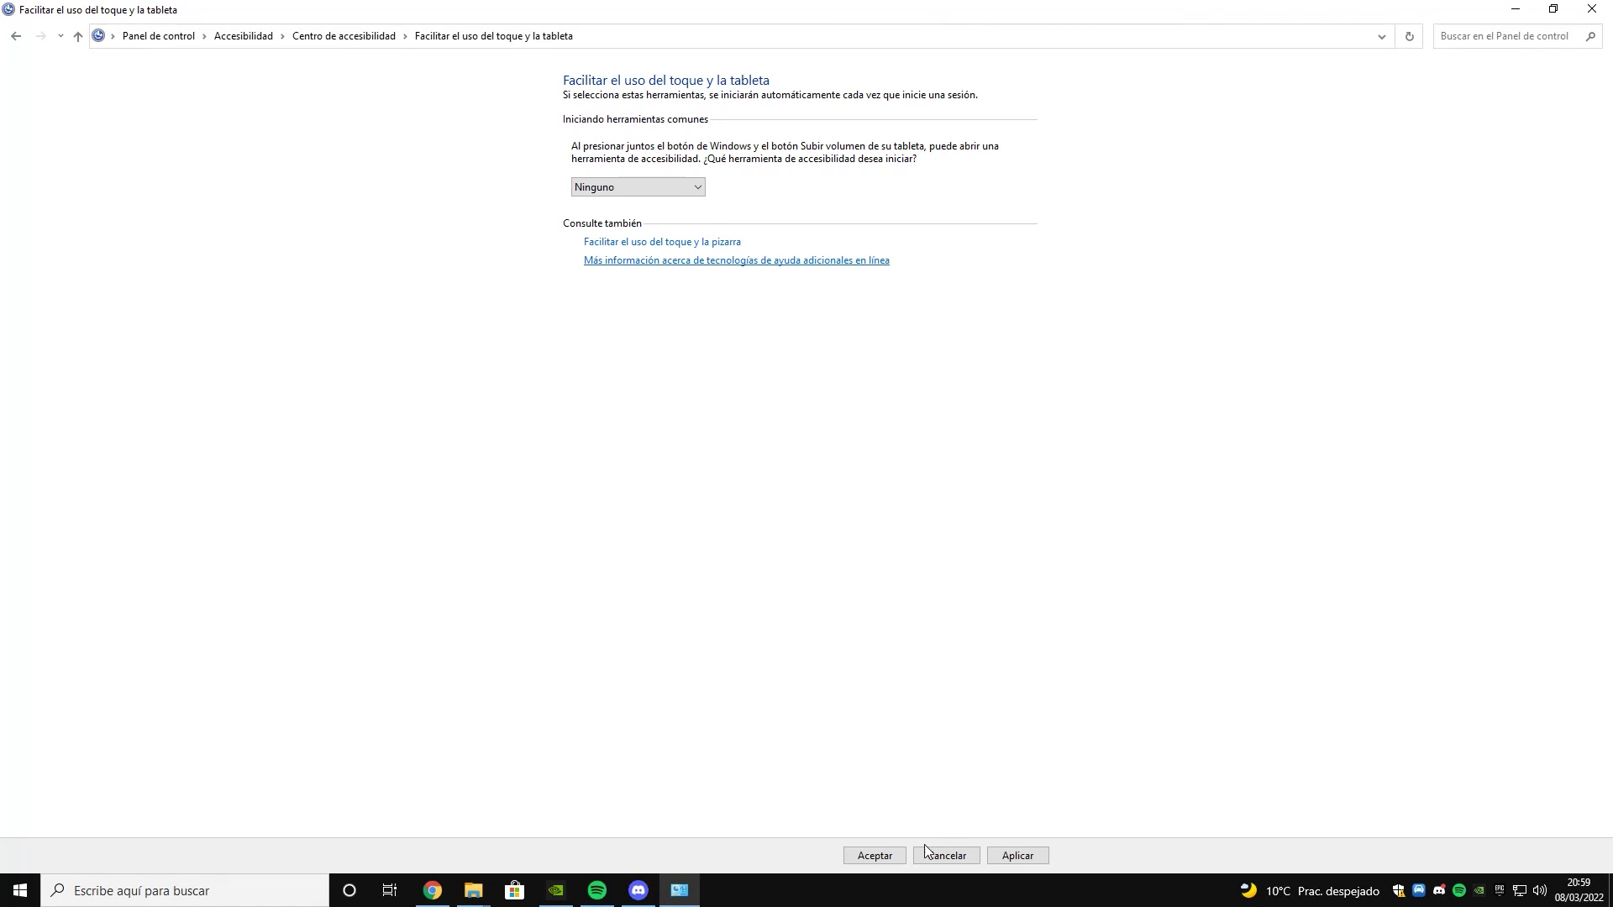
click(881, 856)
- Turn off the clock change notification in the Fecha y hora settings under Reloj y región
click(181, 37)
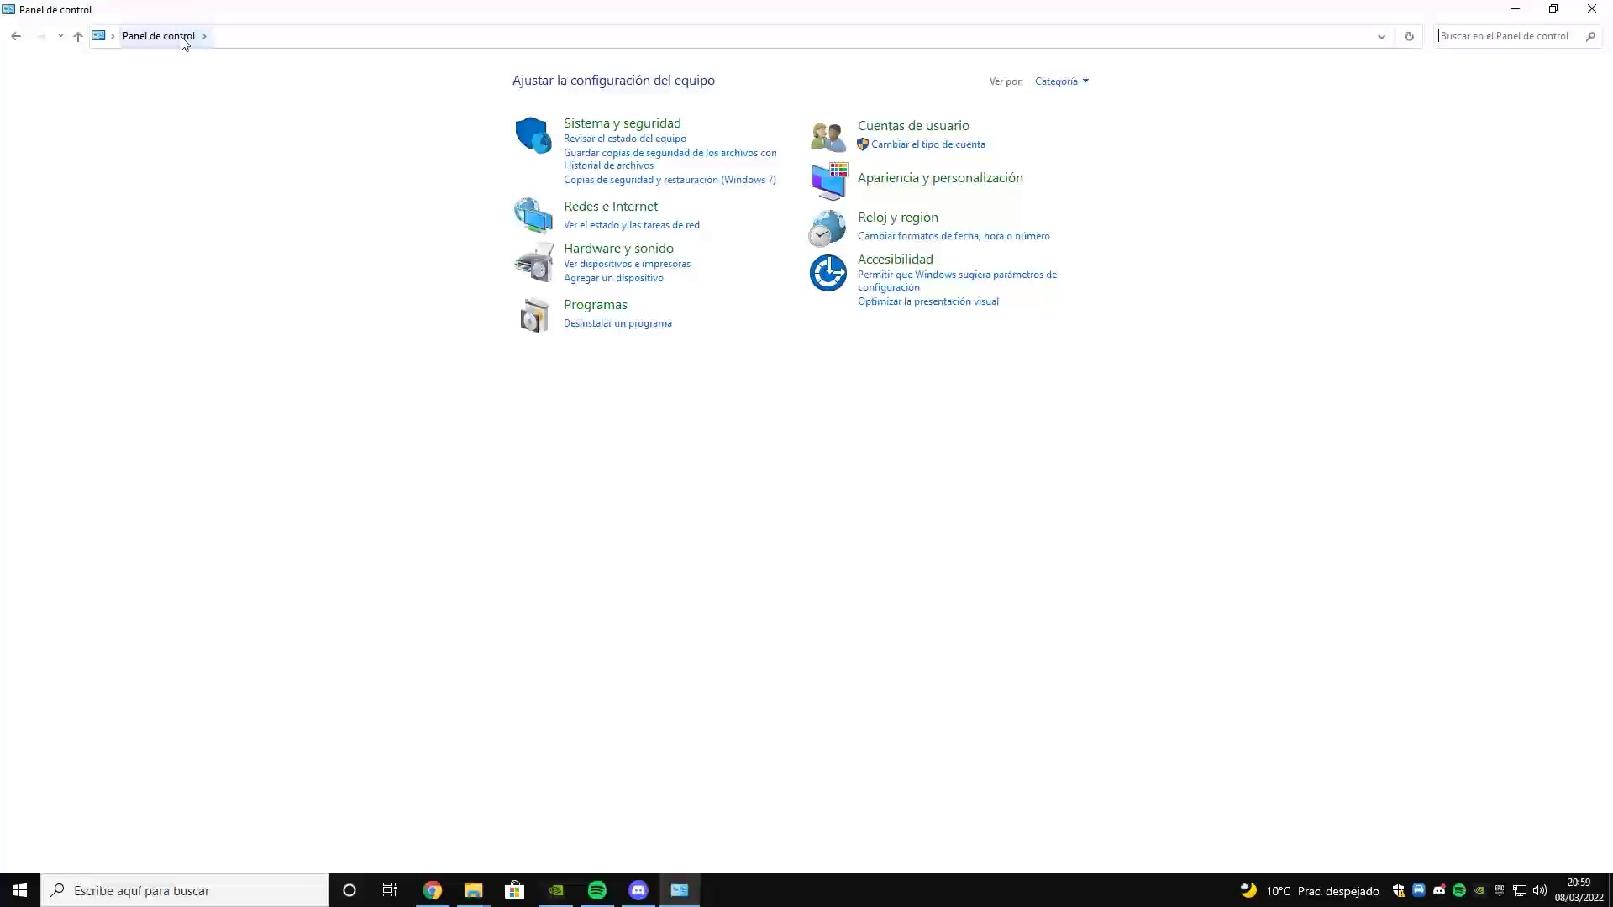
click(874, 225)
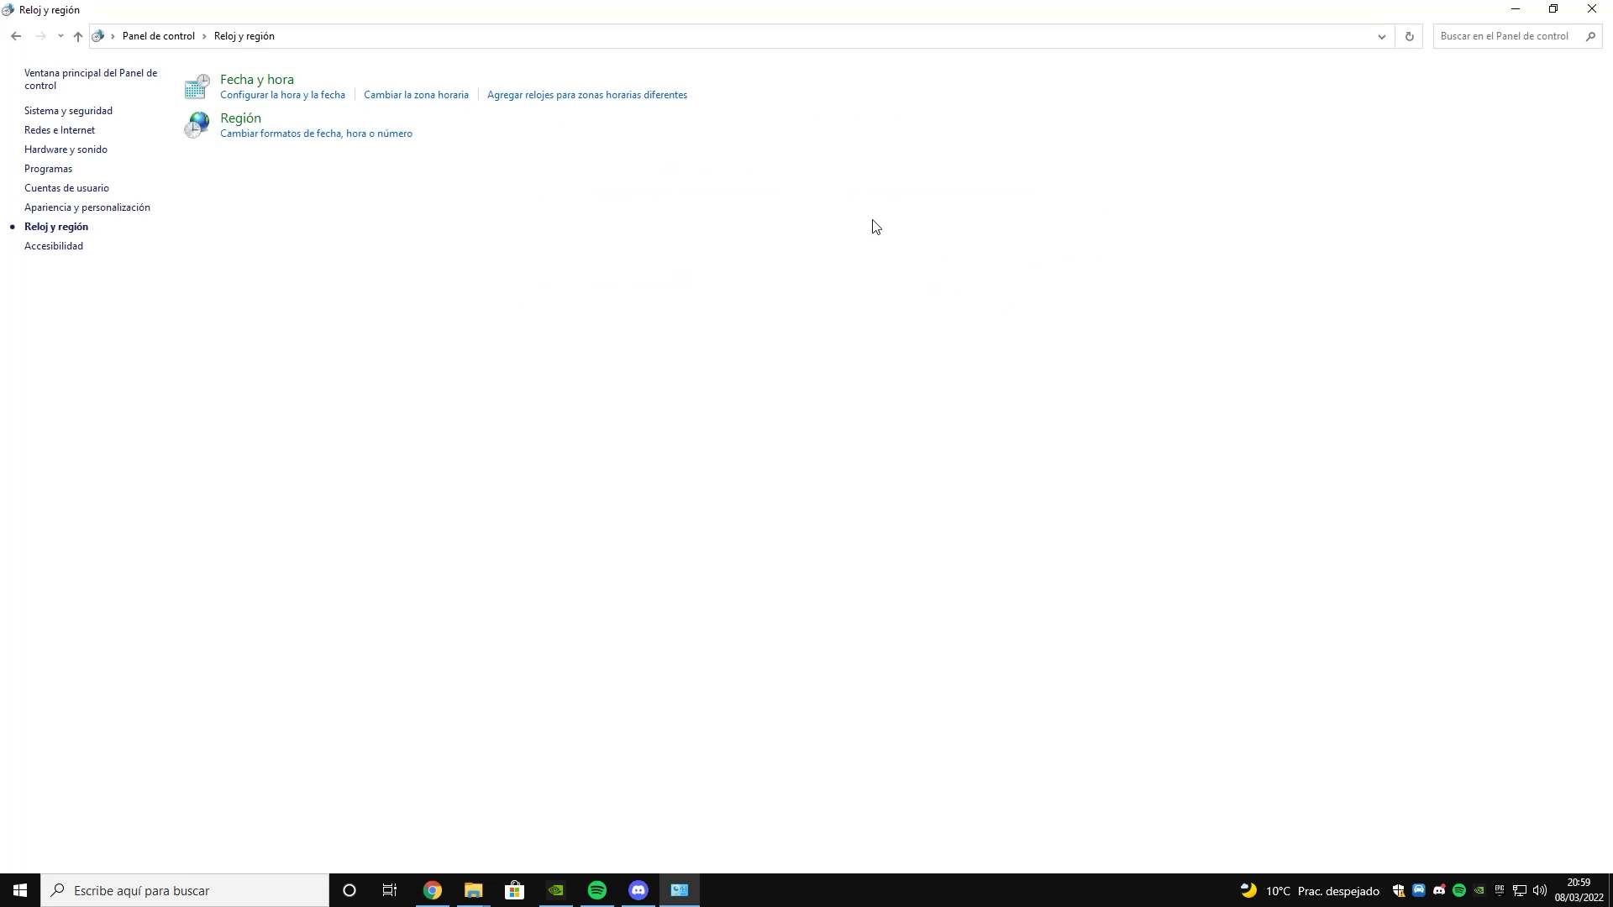
click(252, 84)
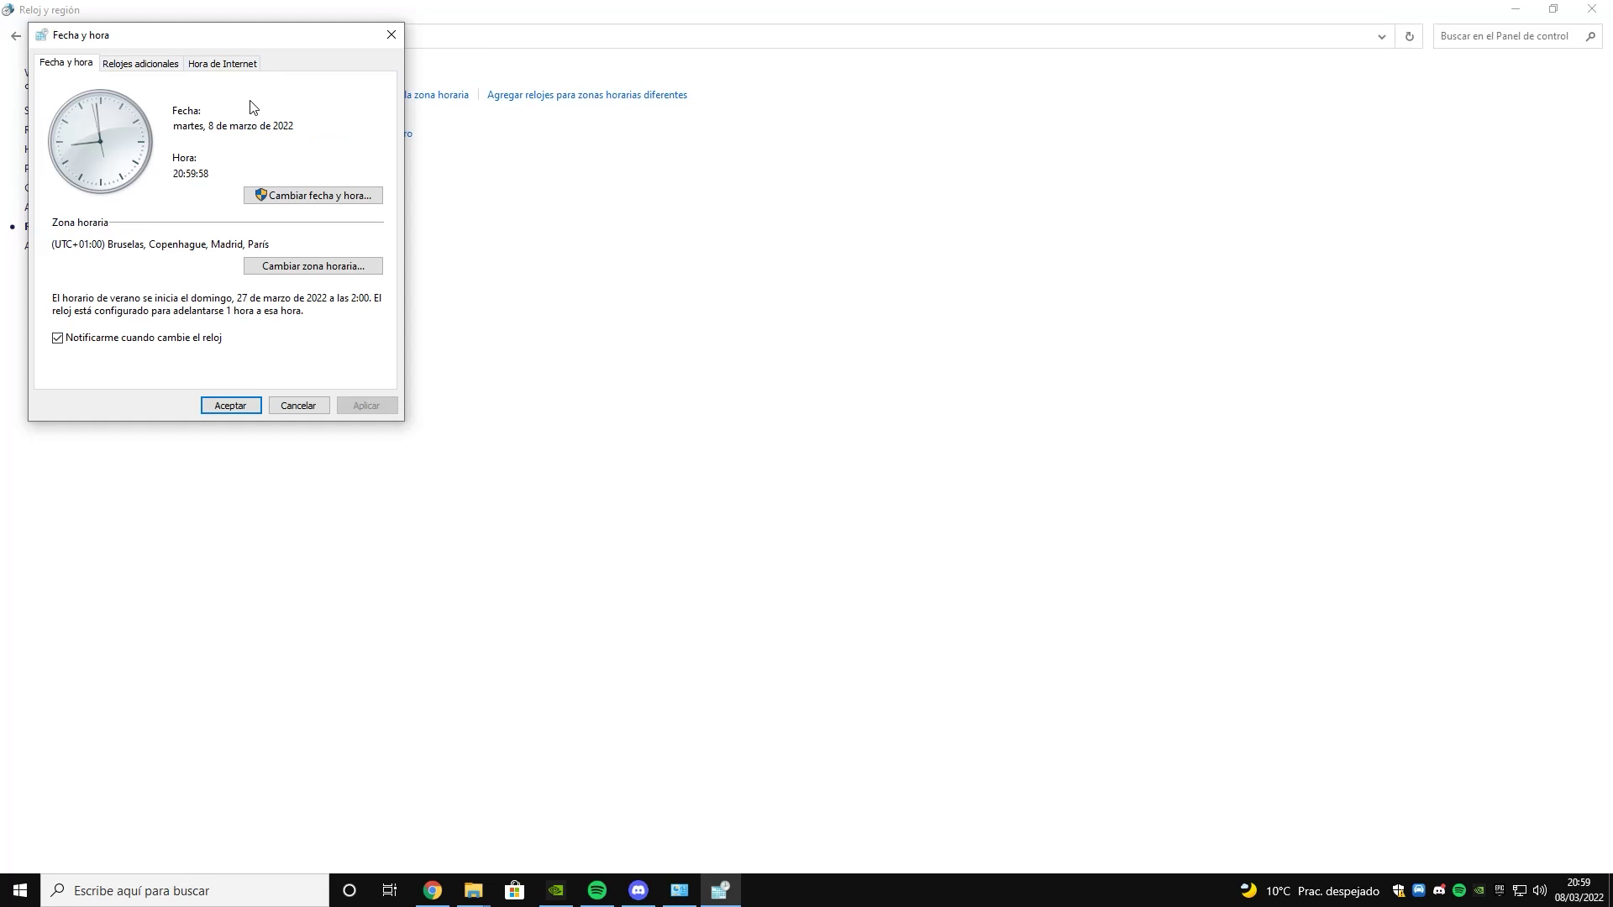
click(84, 338)
click(364, 406)
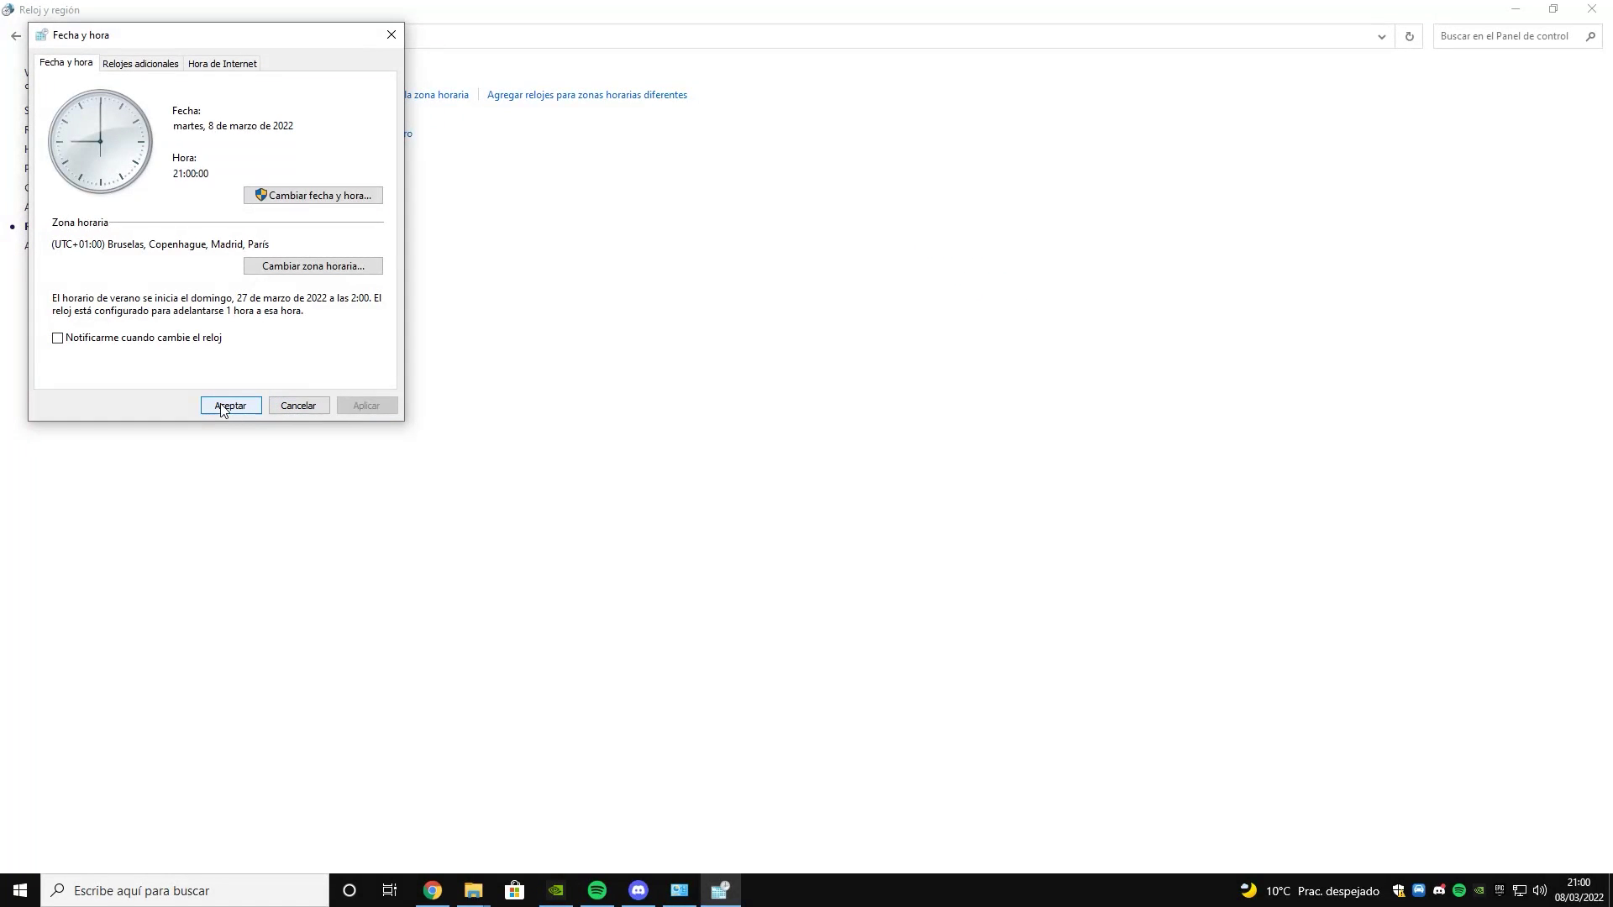
click(228, 406)
- Delete the OneDrive and OneDriveConsumer user environment variables through Cuentas de usuario and accept the change
click(160, 35)
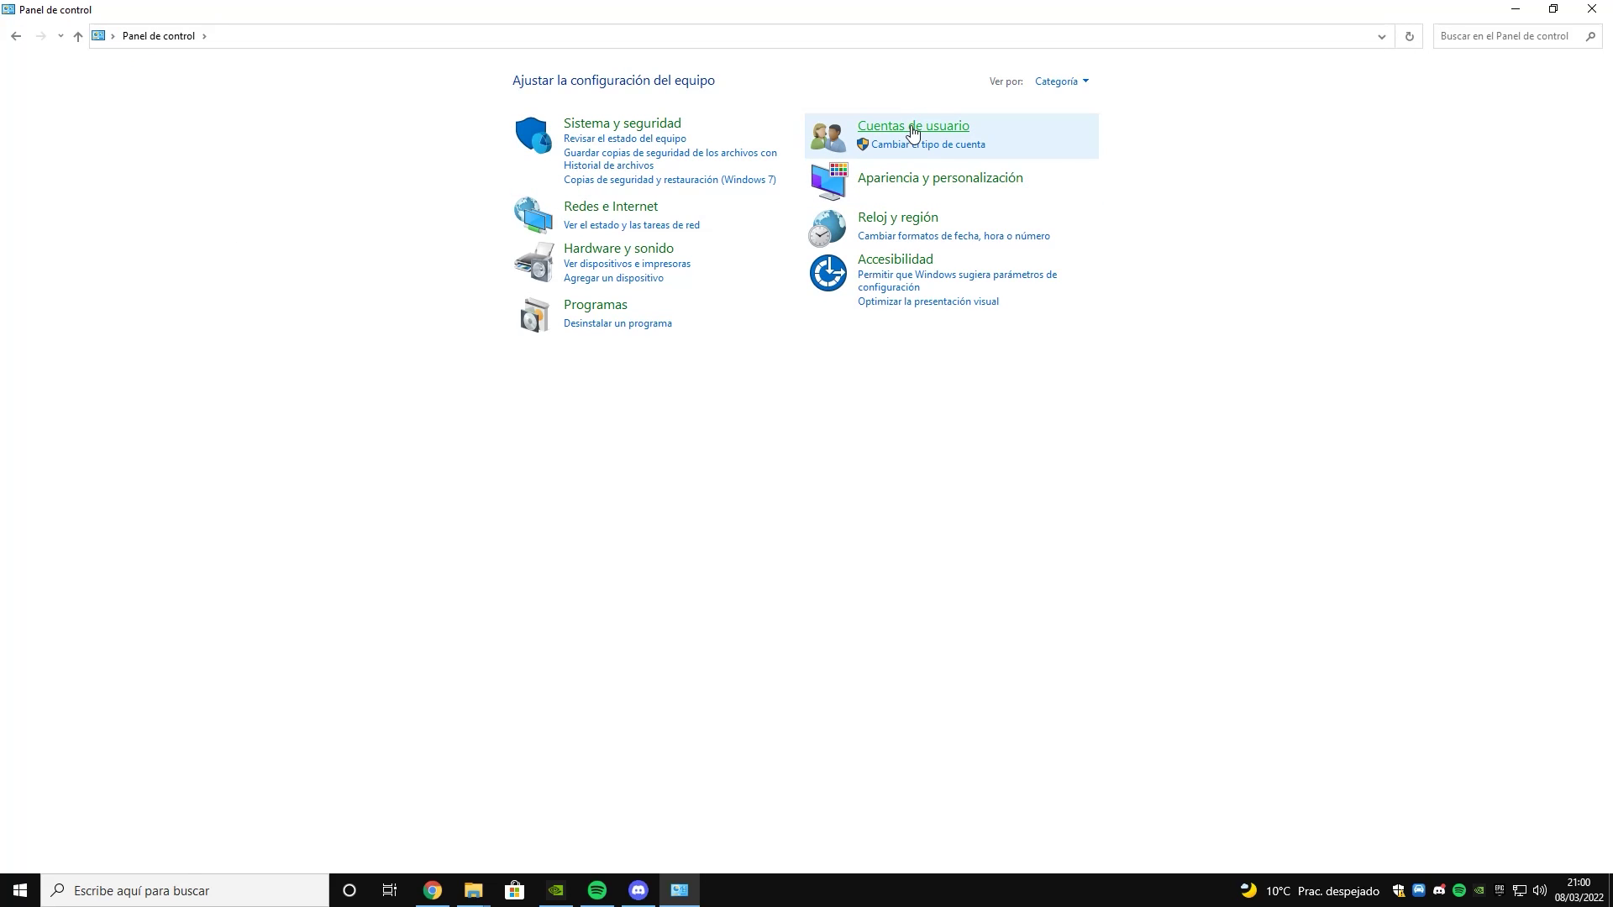
click(914, 127)
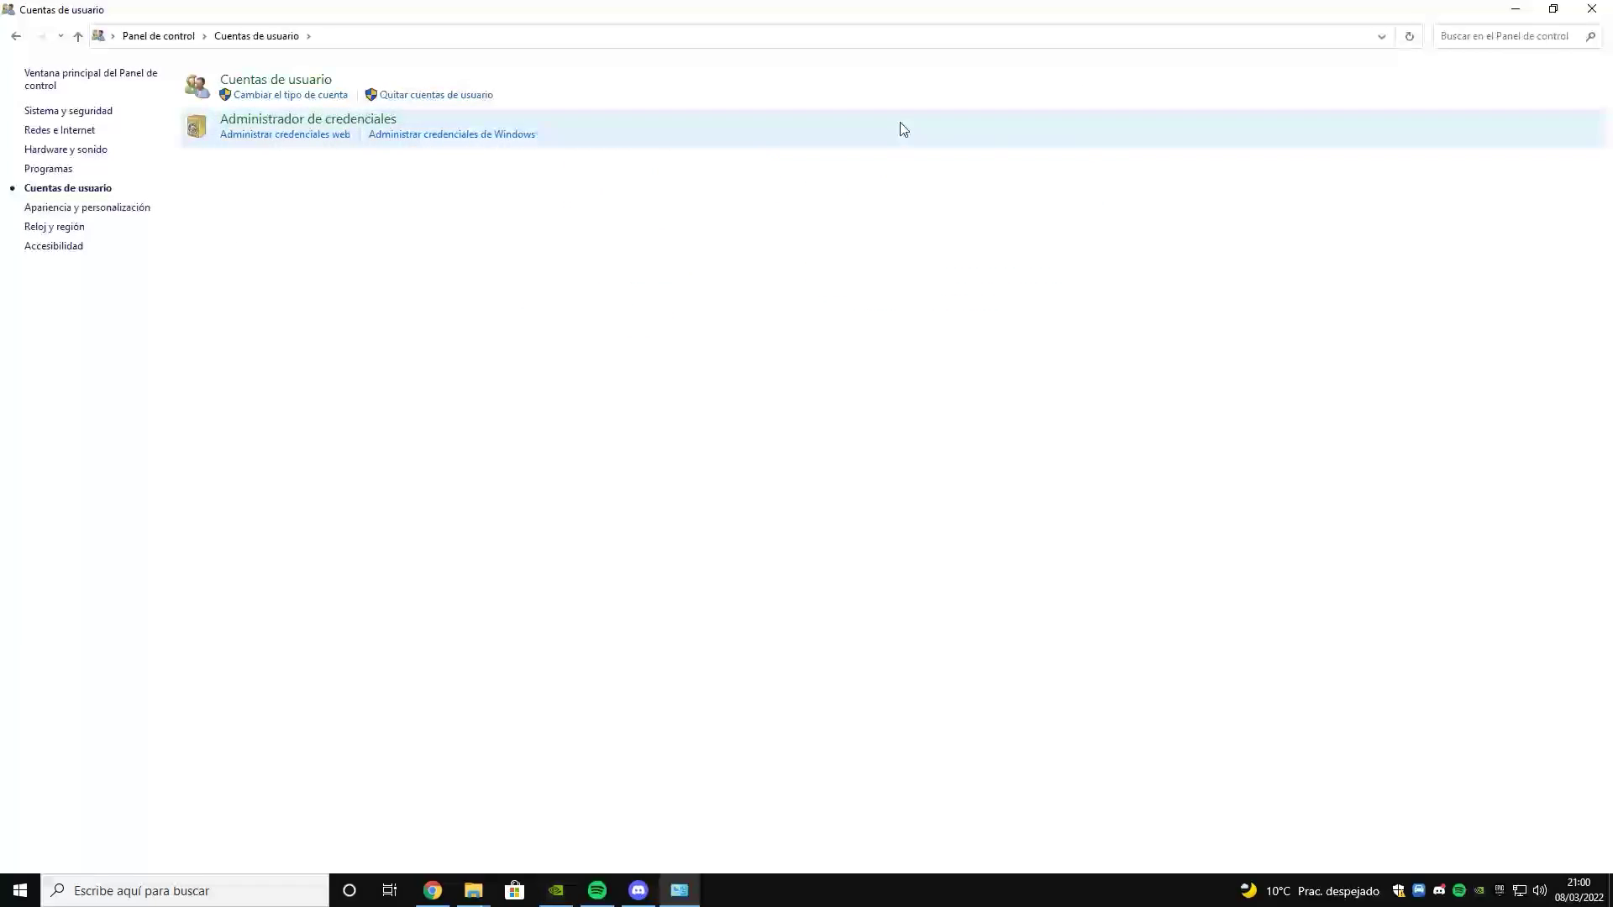
click(265, 84)
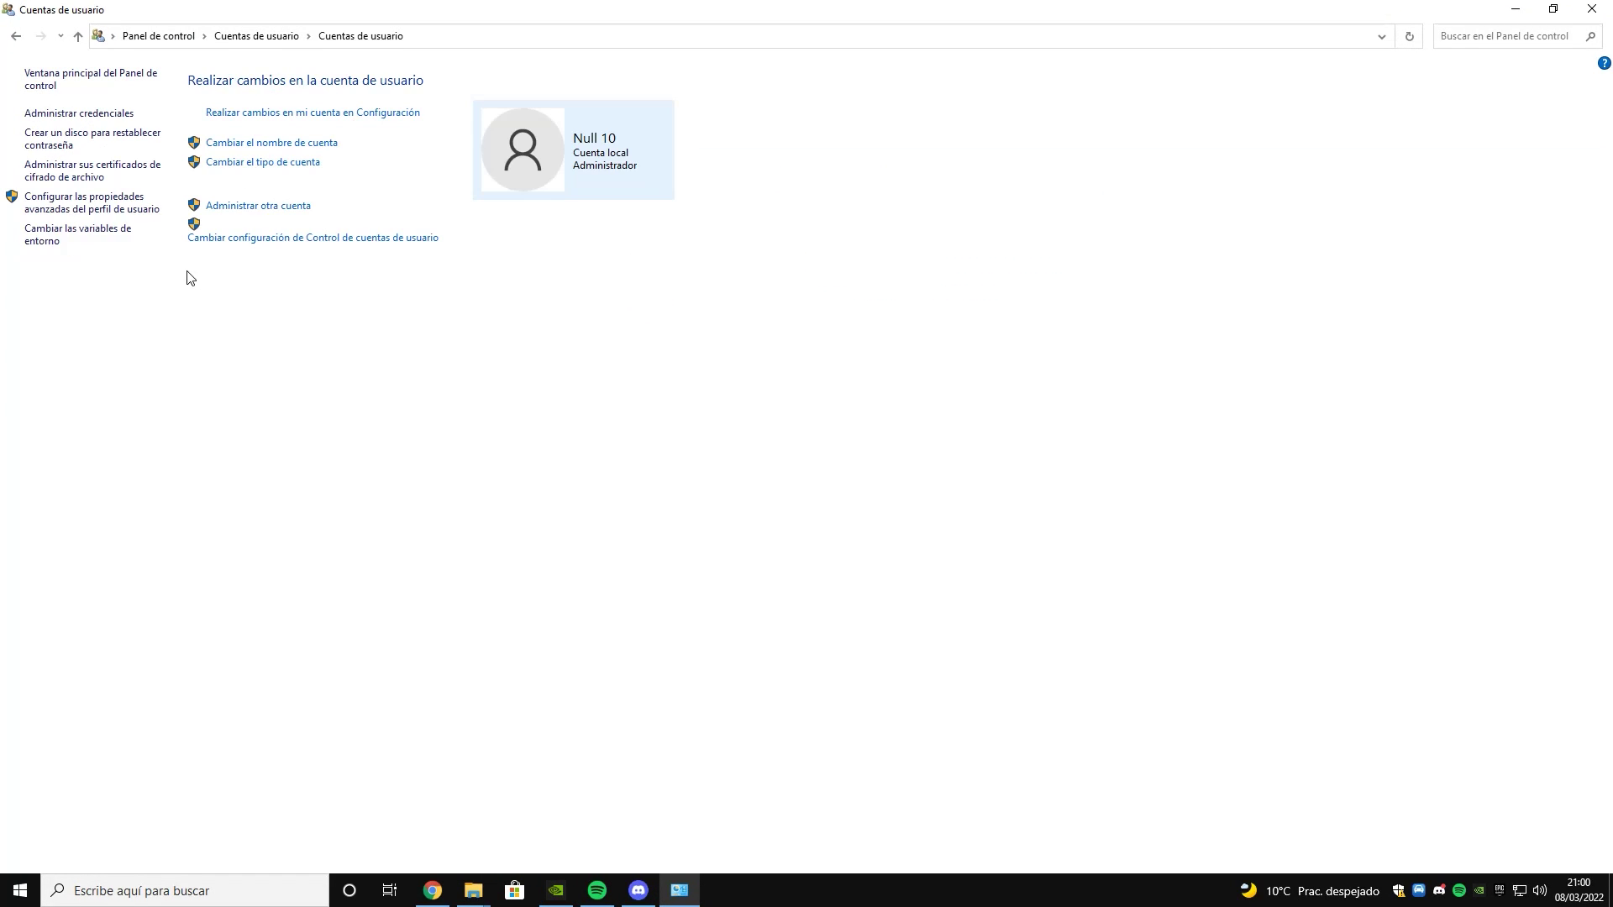
click(58, 242)
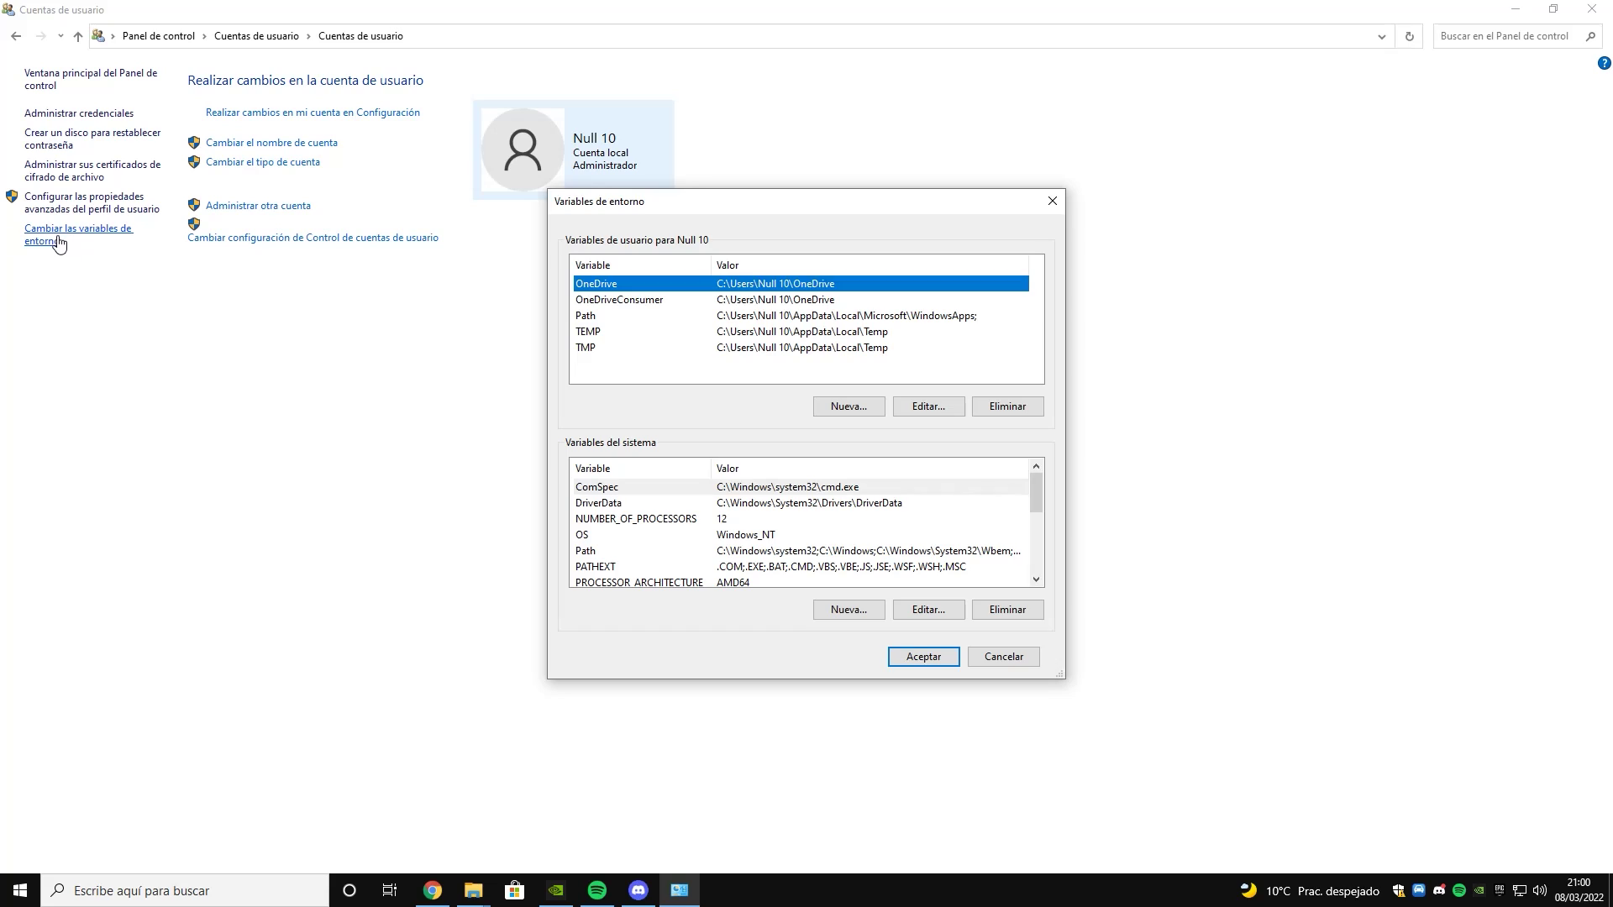
click(807, 283)
click(1007, 405)
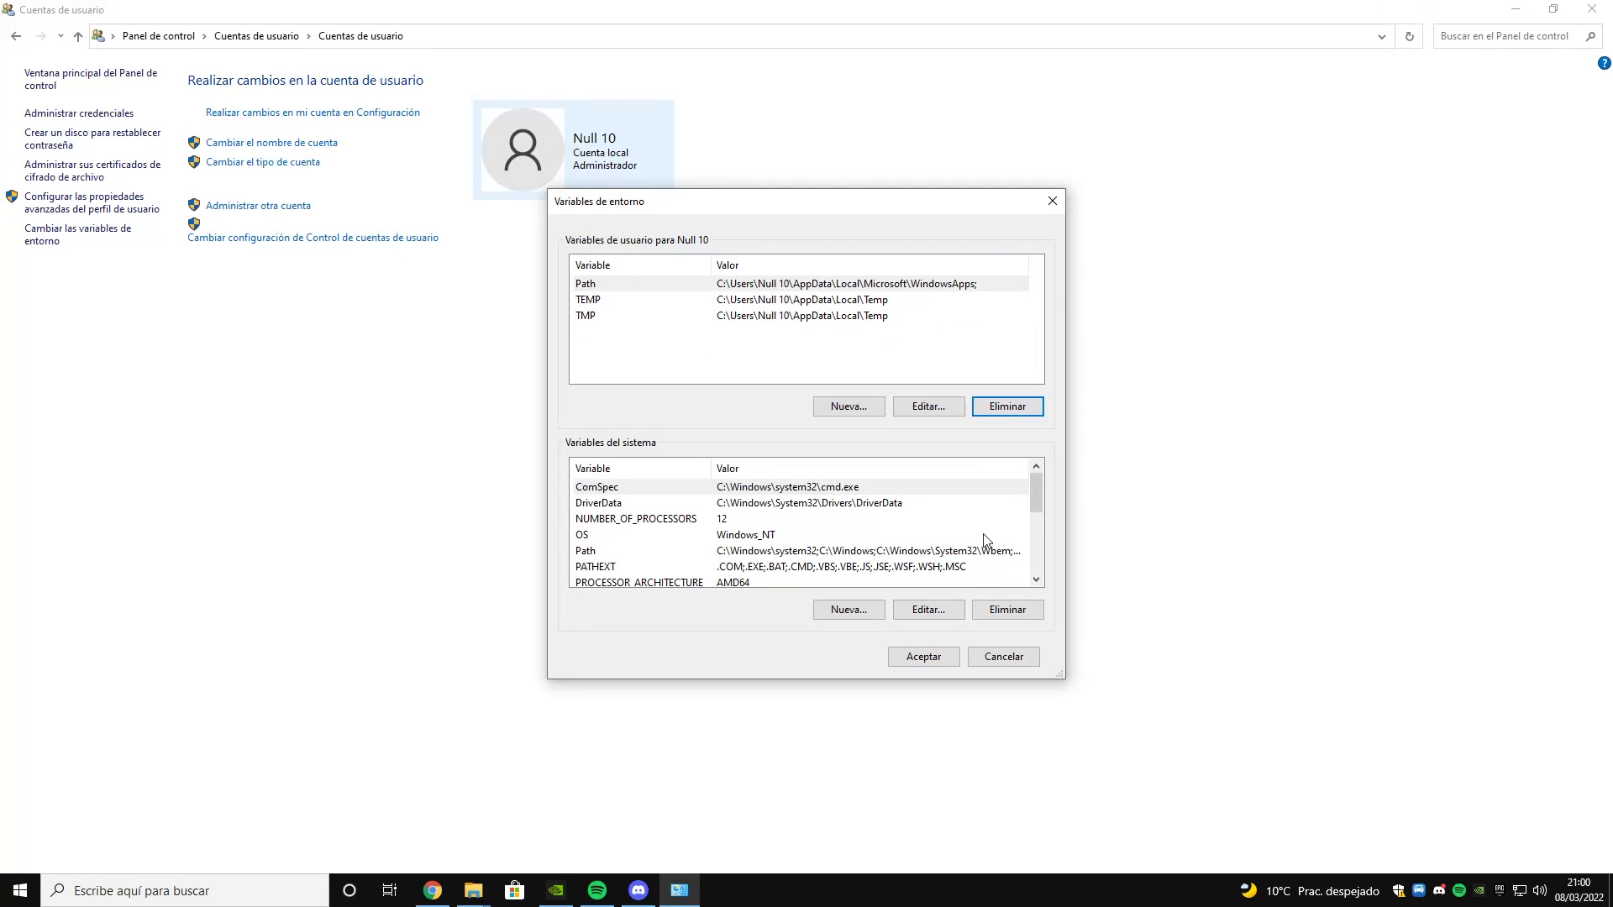
click(939, 655)
- In the Sonido settings under Hardware y sonido, disable the High Definition Audio Device Altavoces and Headphones playback devices
click(158, 35)
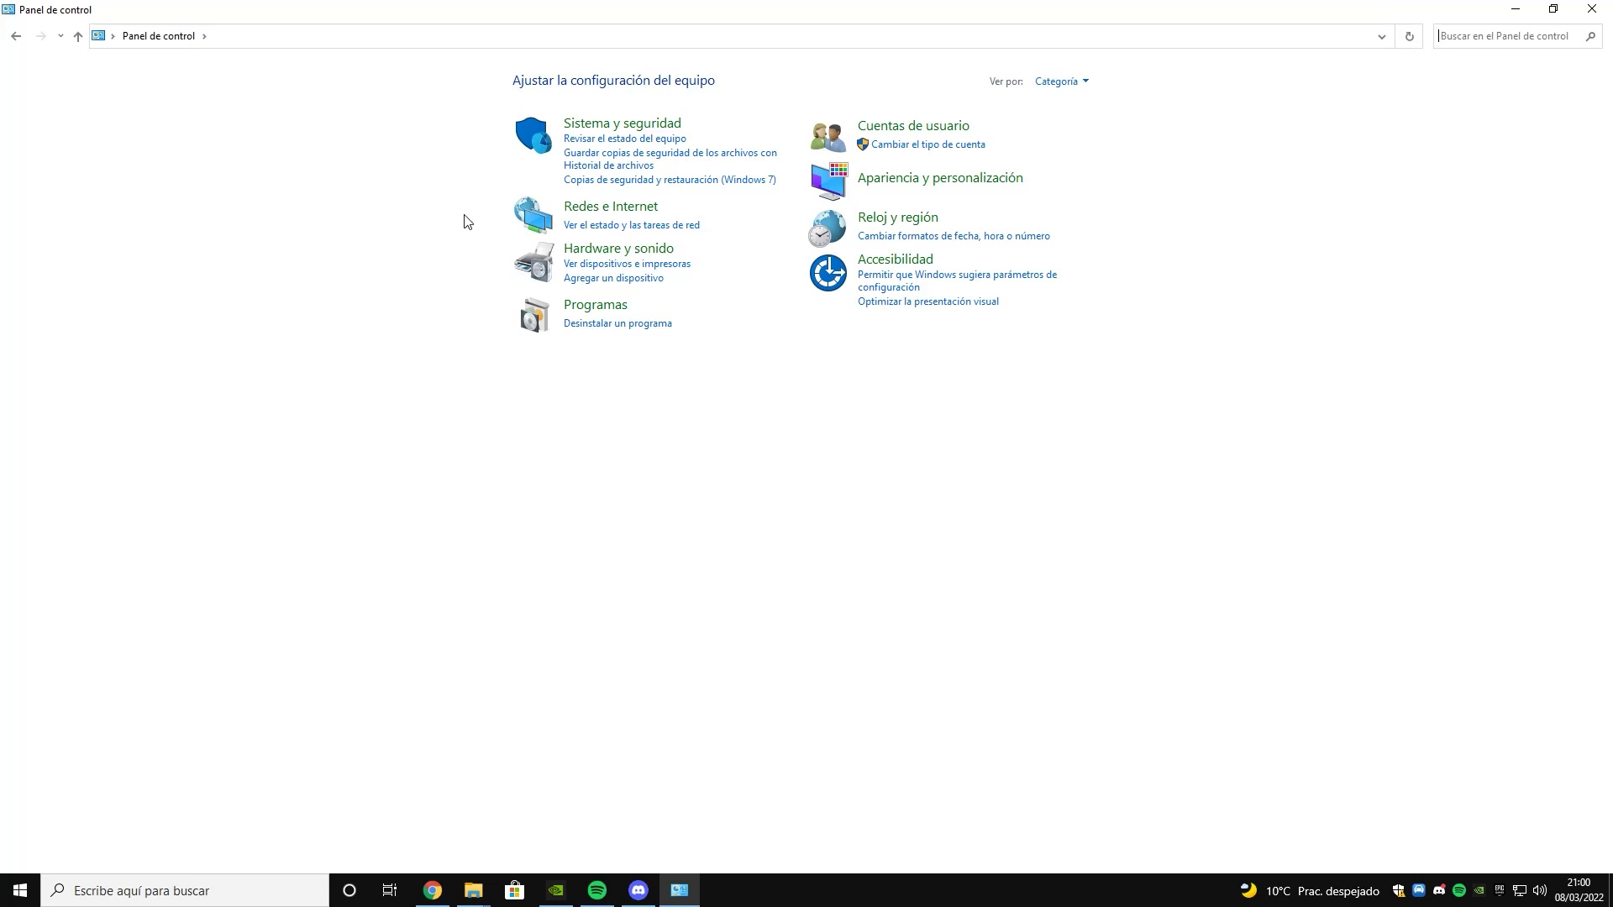
click(603, 258)
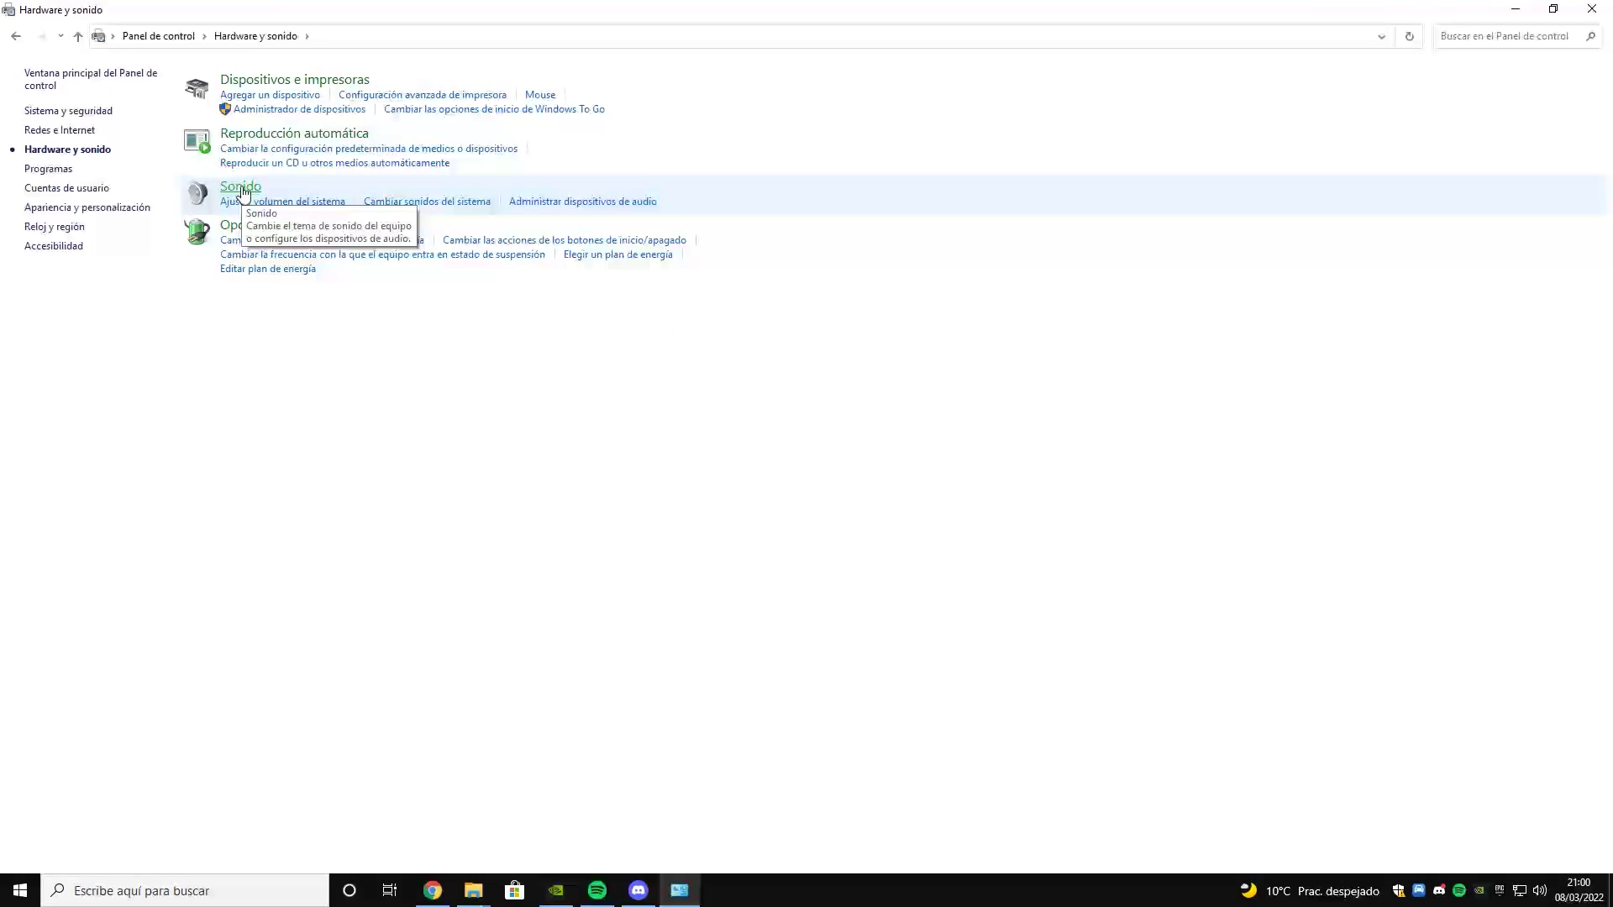
click(241, 190)
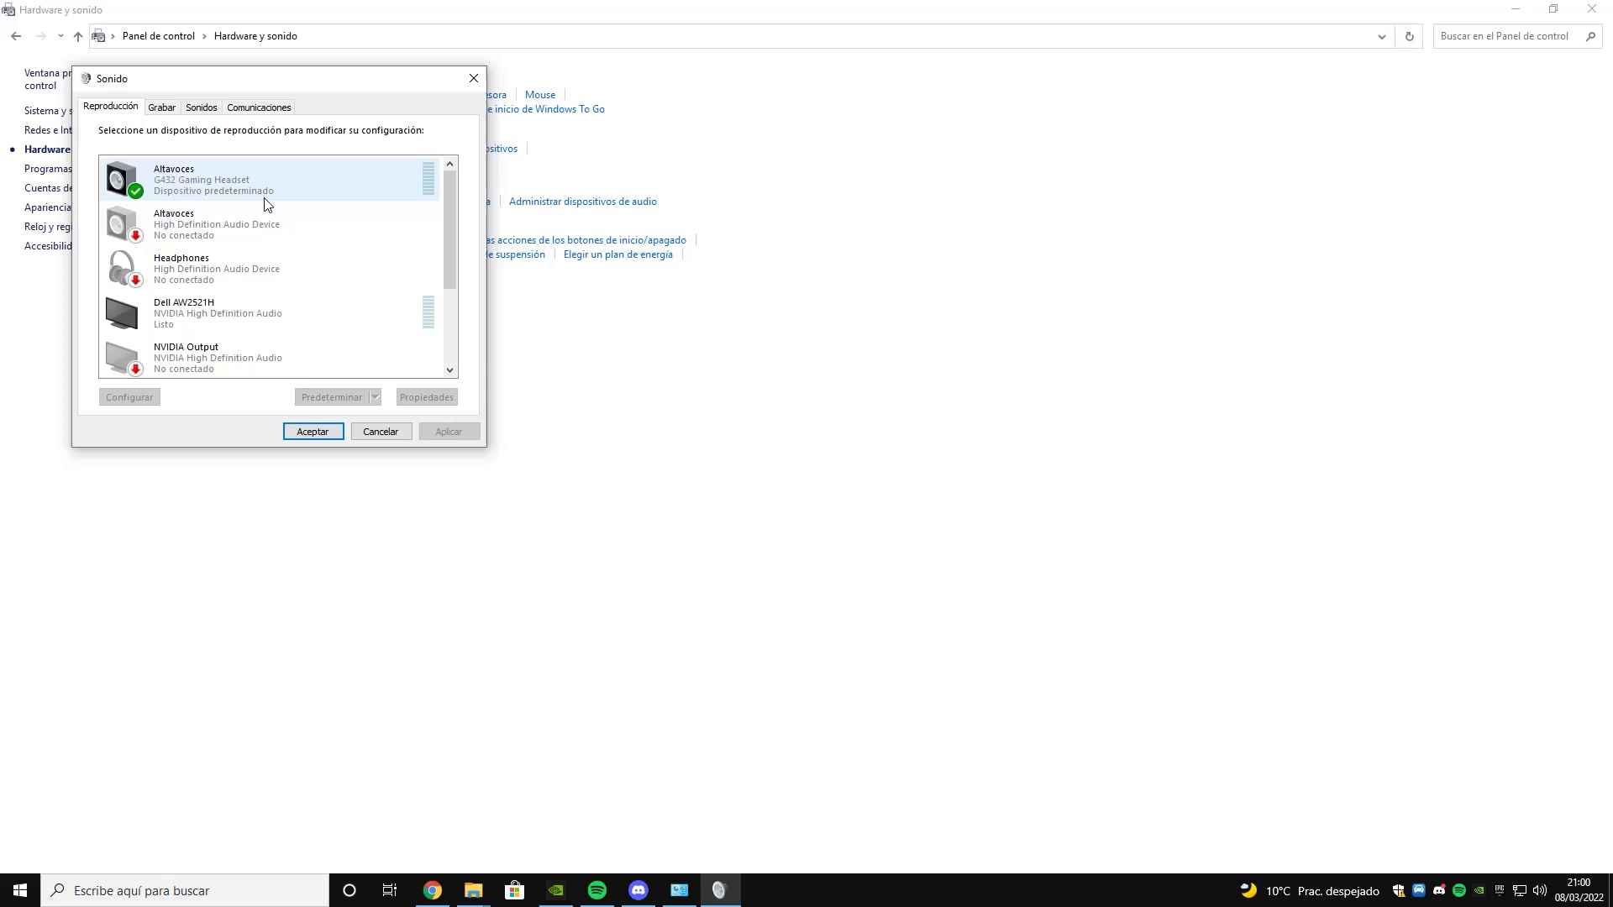
click(269, 210)
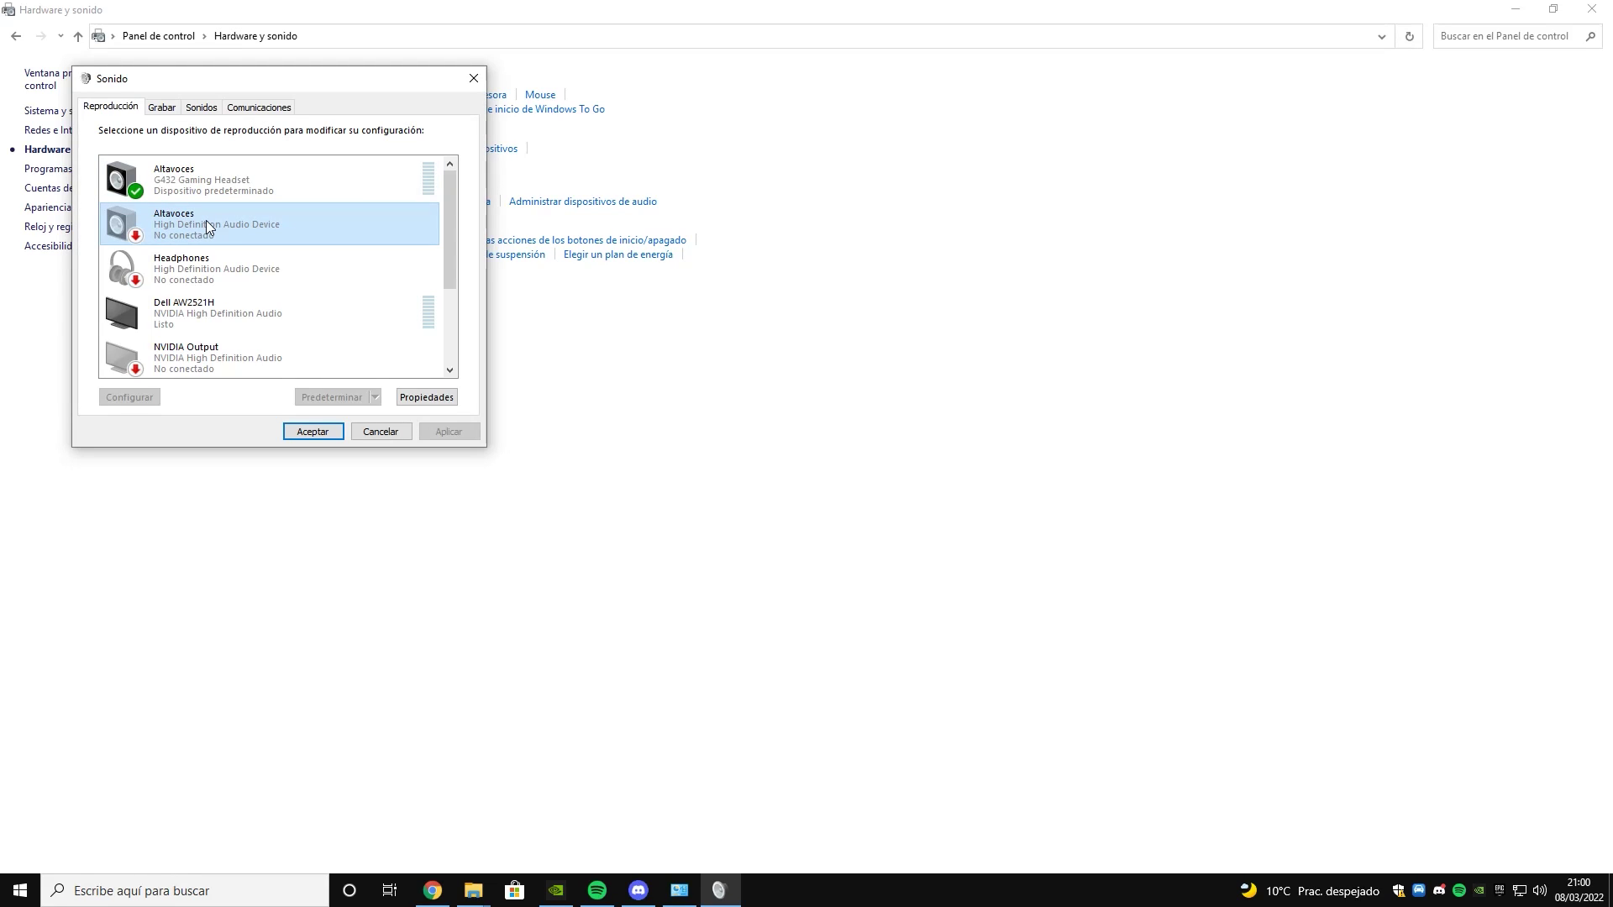
click(195, 183)
click(185, 225)
right_click(162, 227)
right_click(161, 225)
right_click(162, 227)
click(202, 256)
click(160, 256)
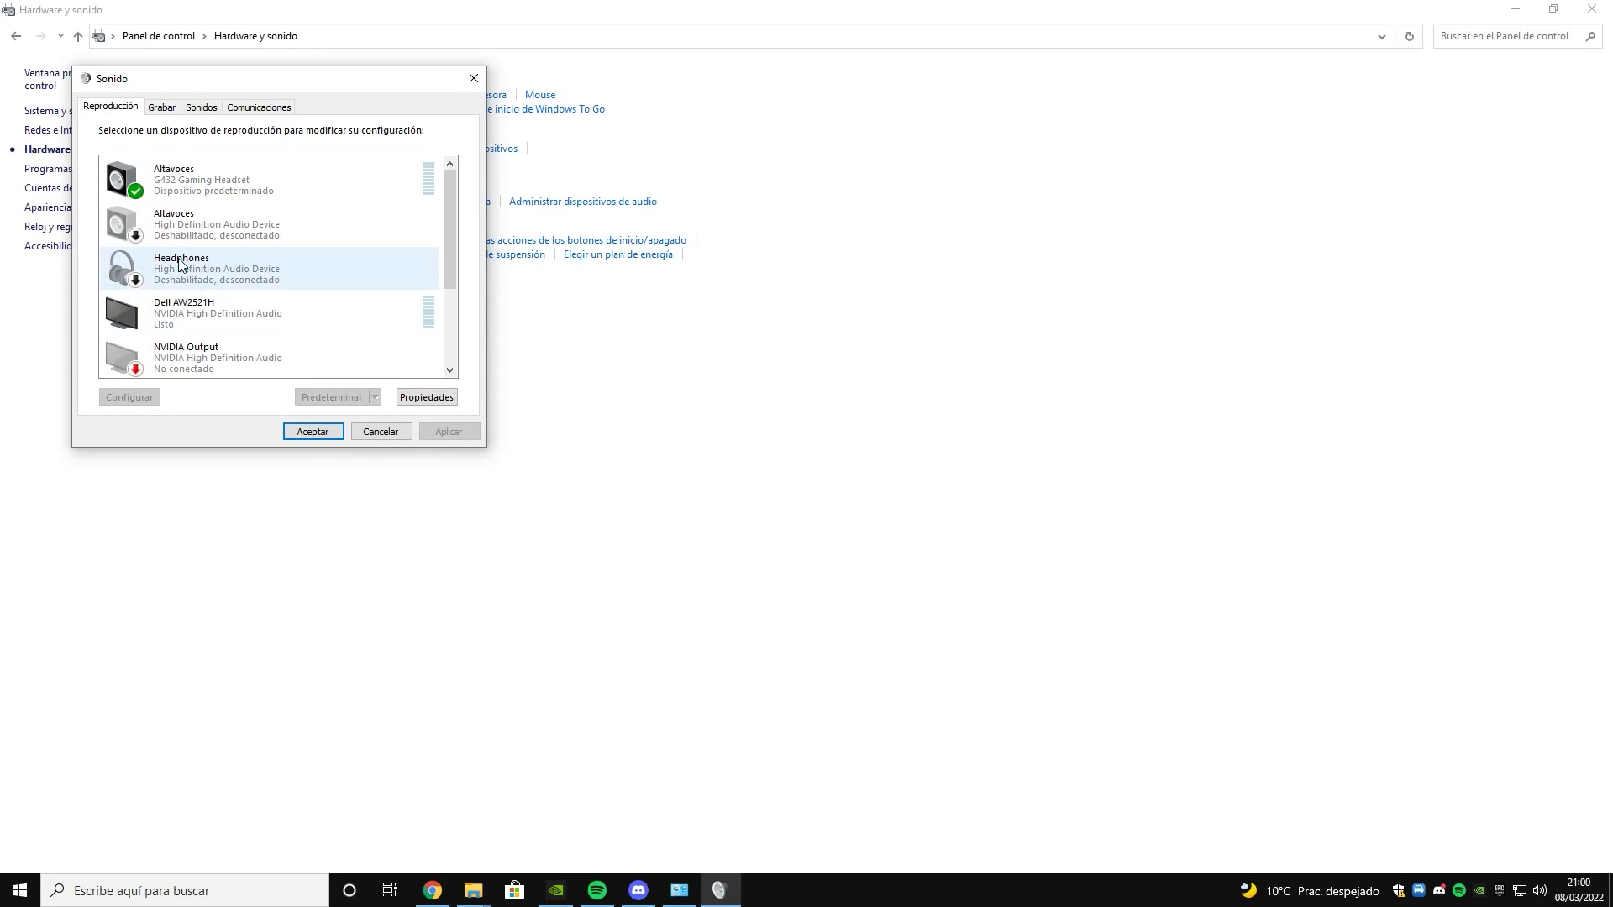
- For the Dell AW2521H playback device, disable all enhancements and disallow exclusive control by applications
scroll(159, 257, down, 1)
click(191, 294)
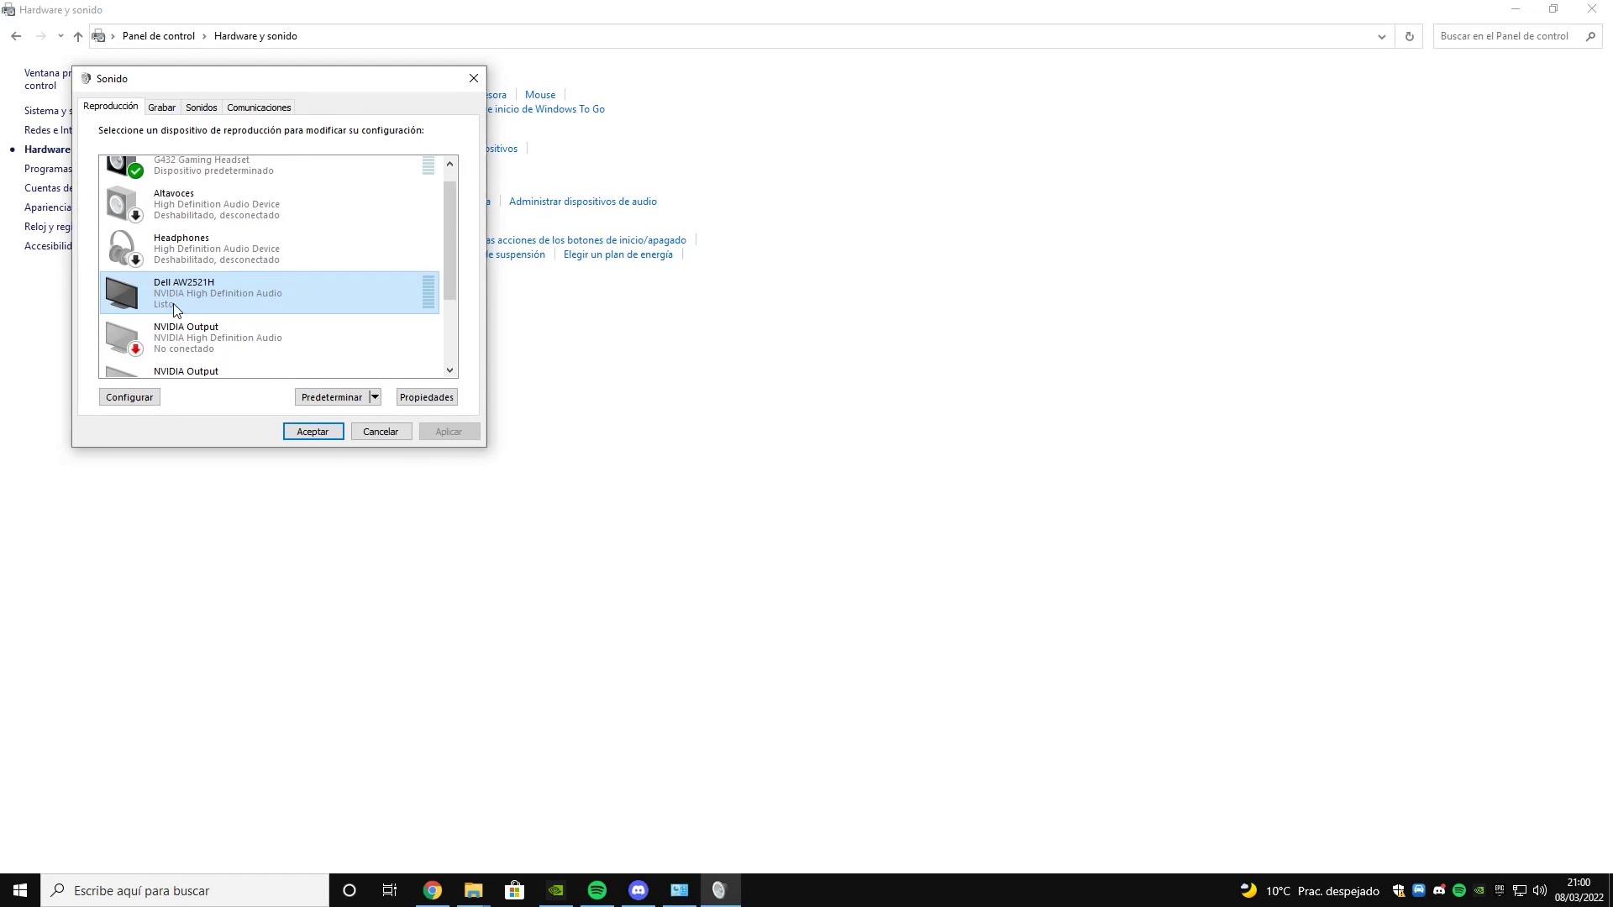
double_click(180, 290)
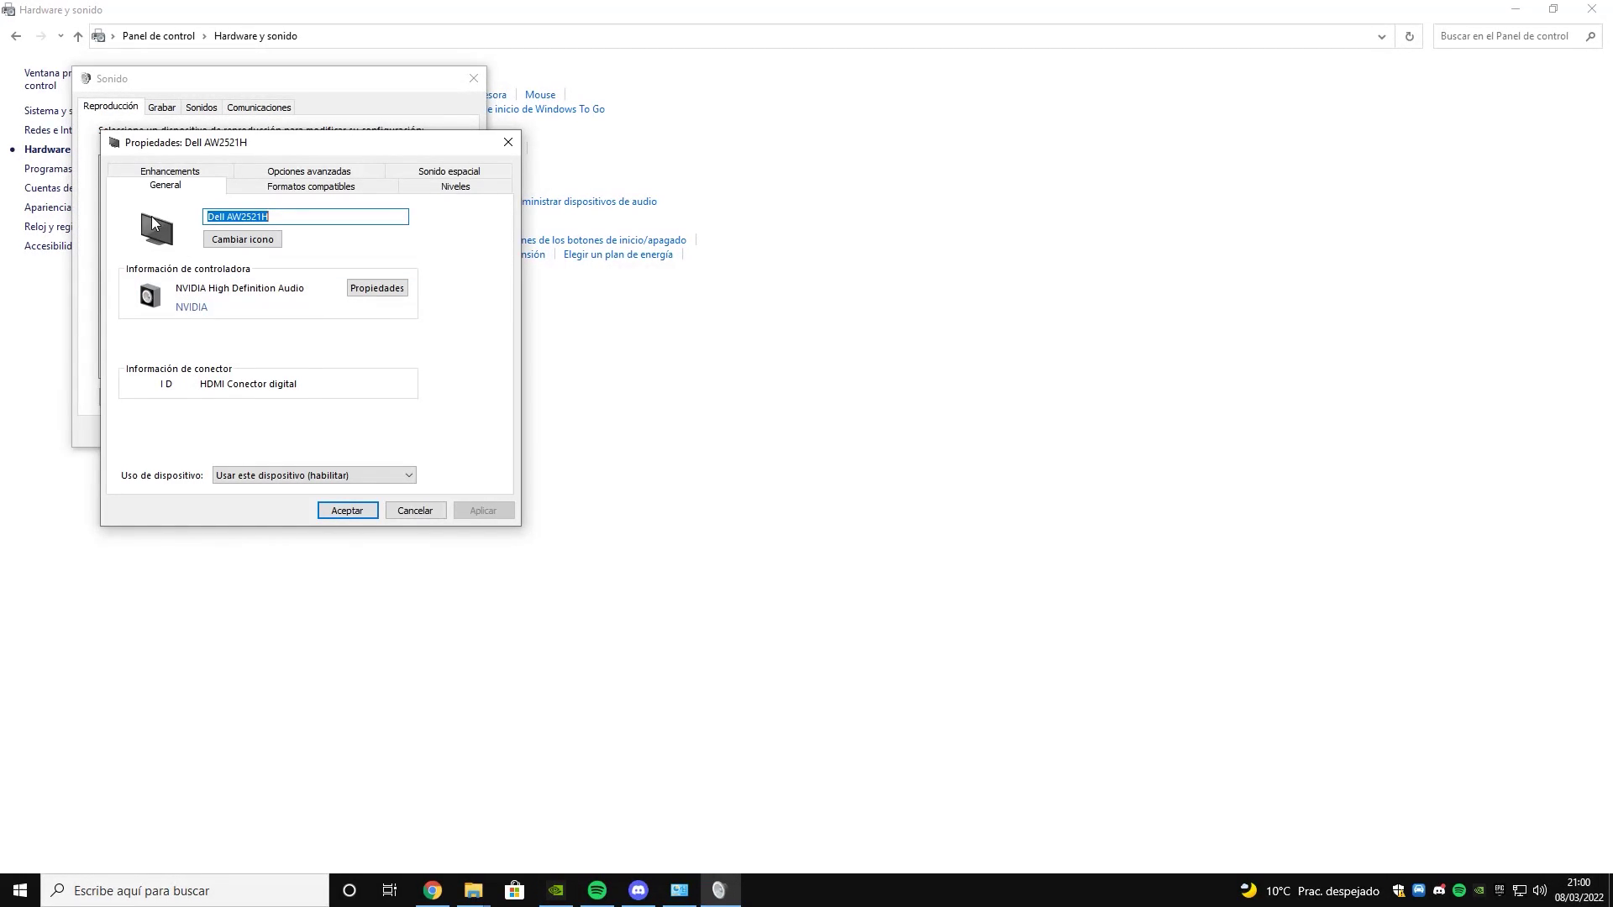
click(166, 171)
click(159, 257)
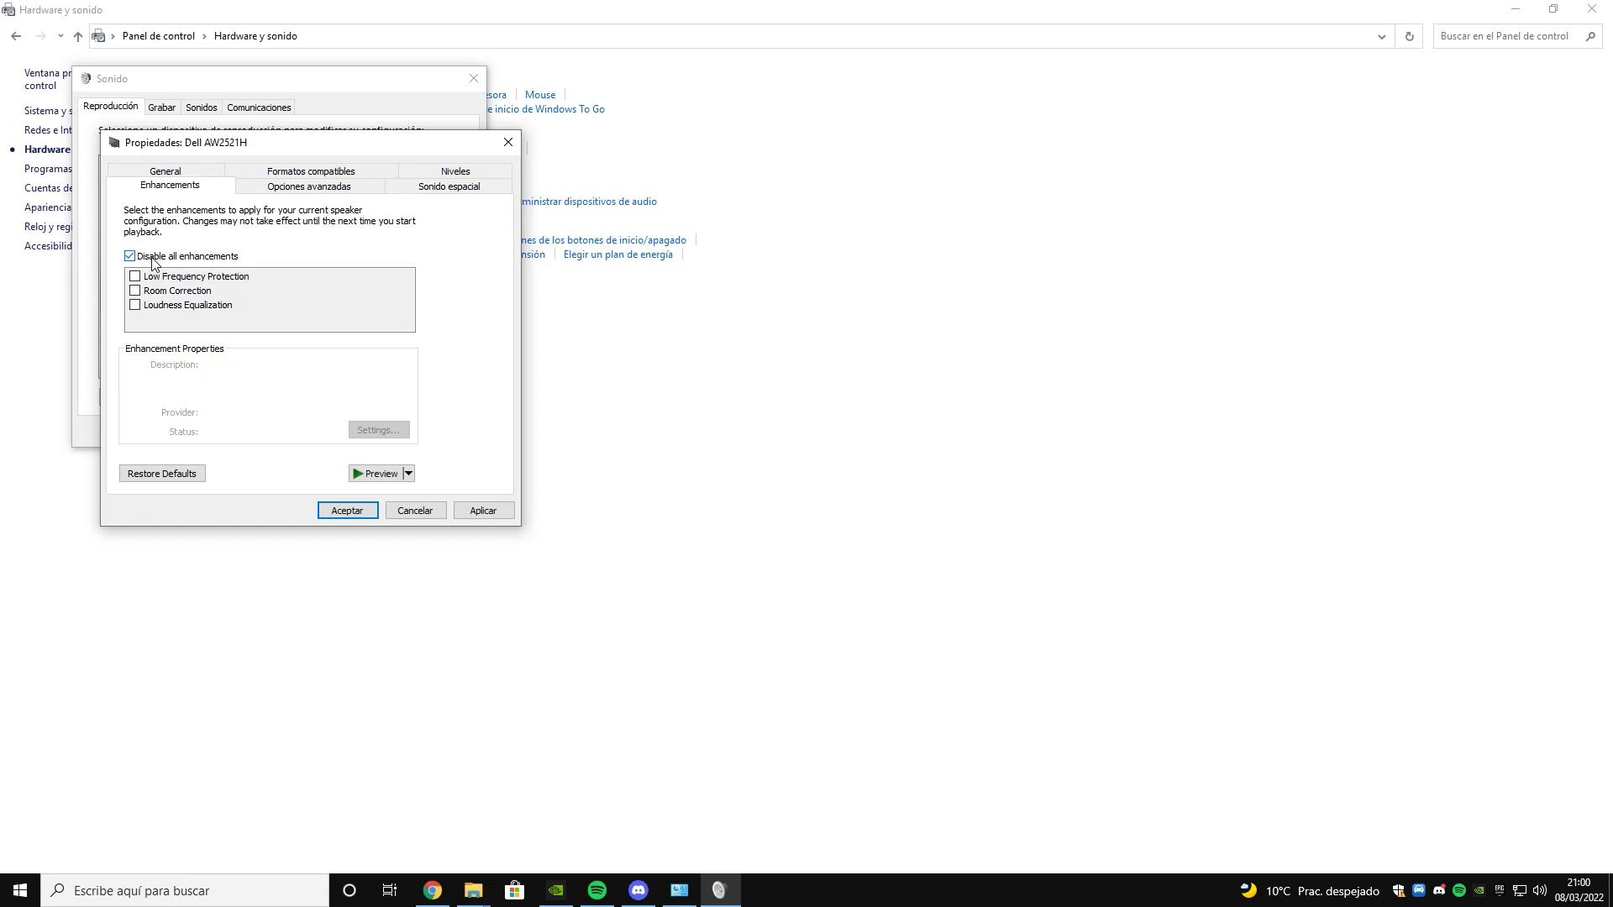
click(304, 186)
click(160, 324)
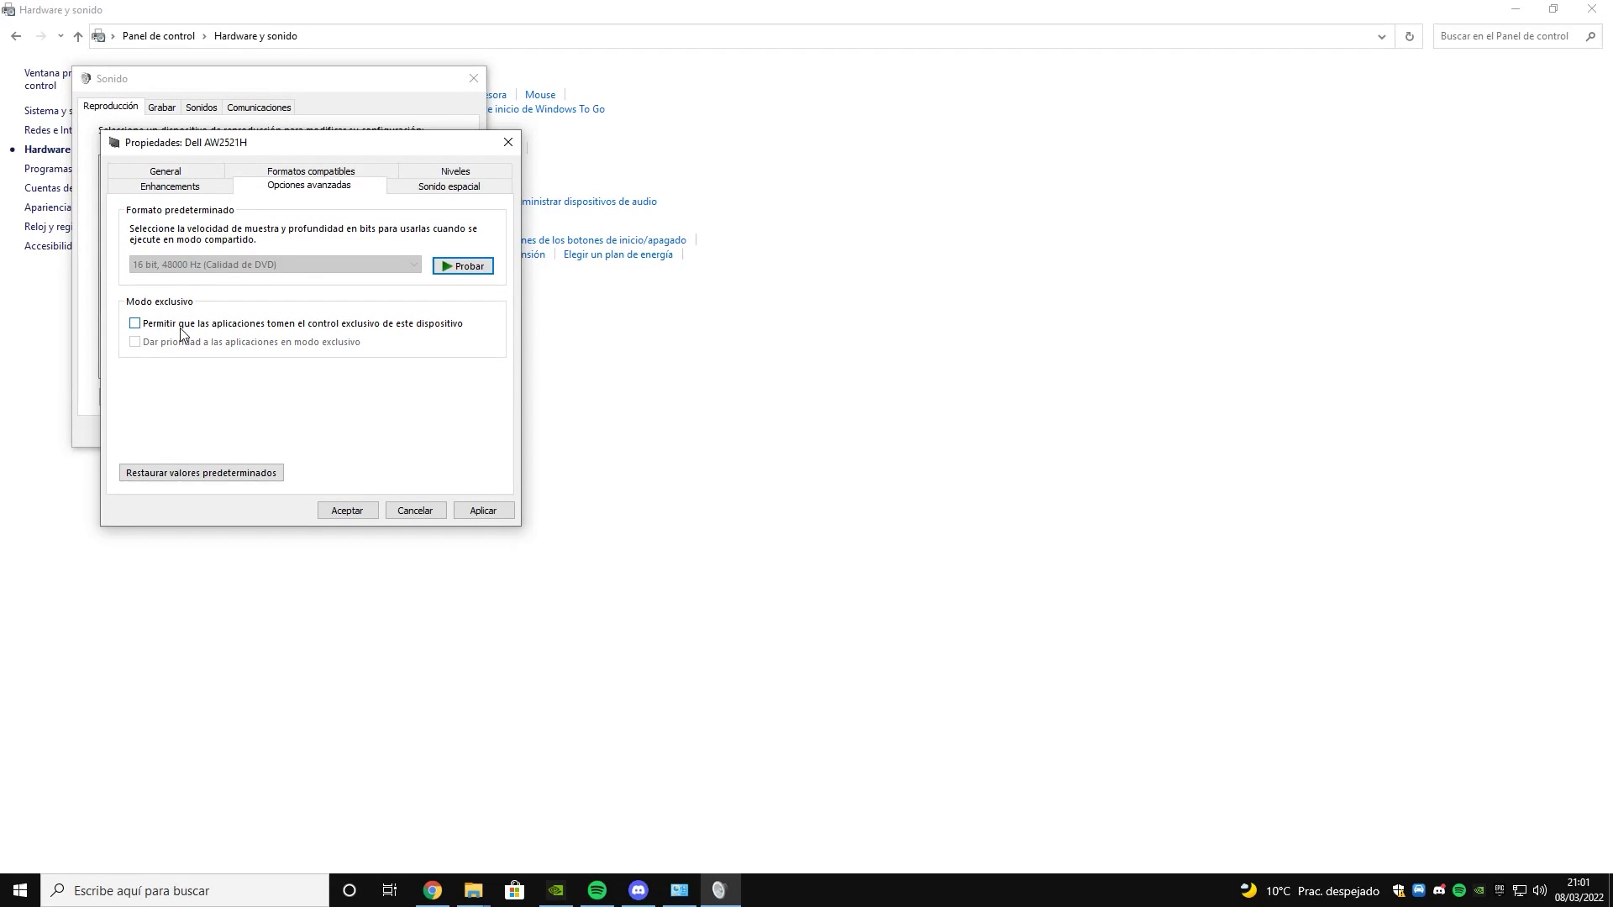
key(Return)
- Disable the Dell AW2521H and the NVIDIA Output playback devices
scroll(270, 351, down, 1)
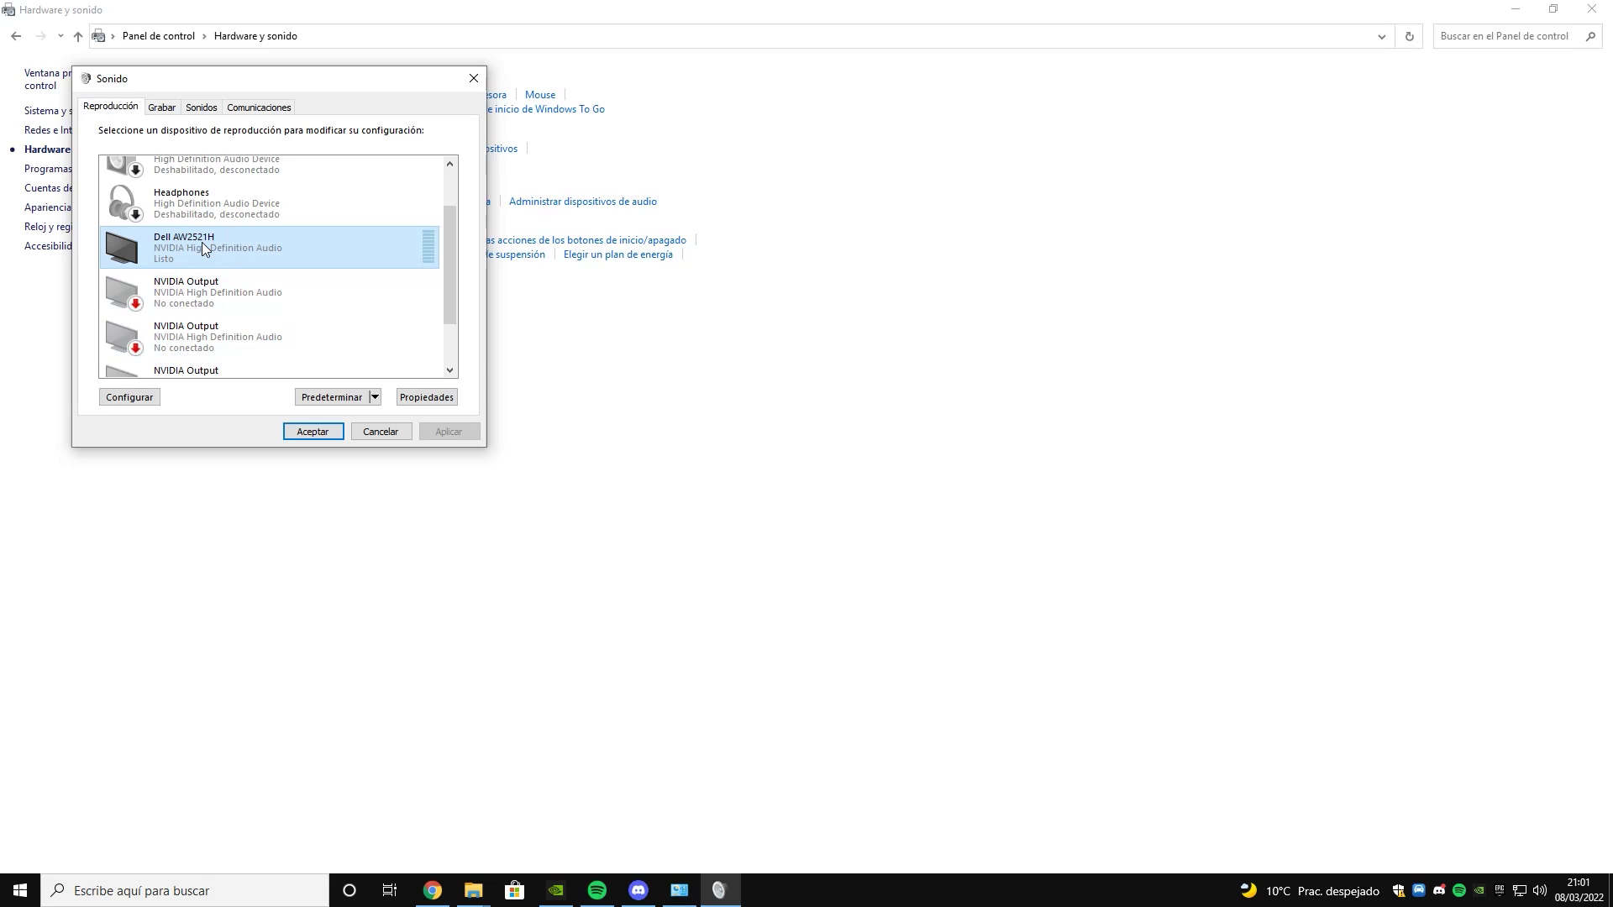
right_click(201, 242)
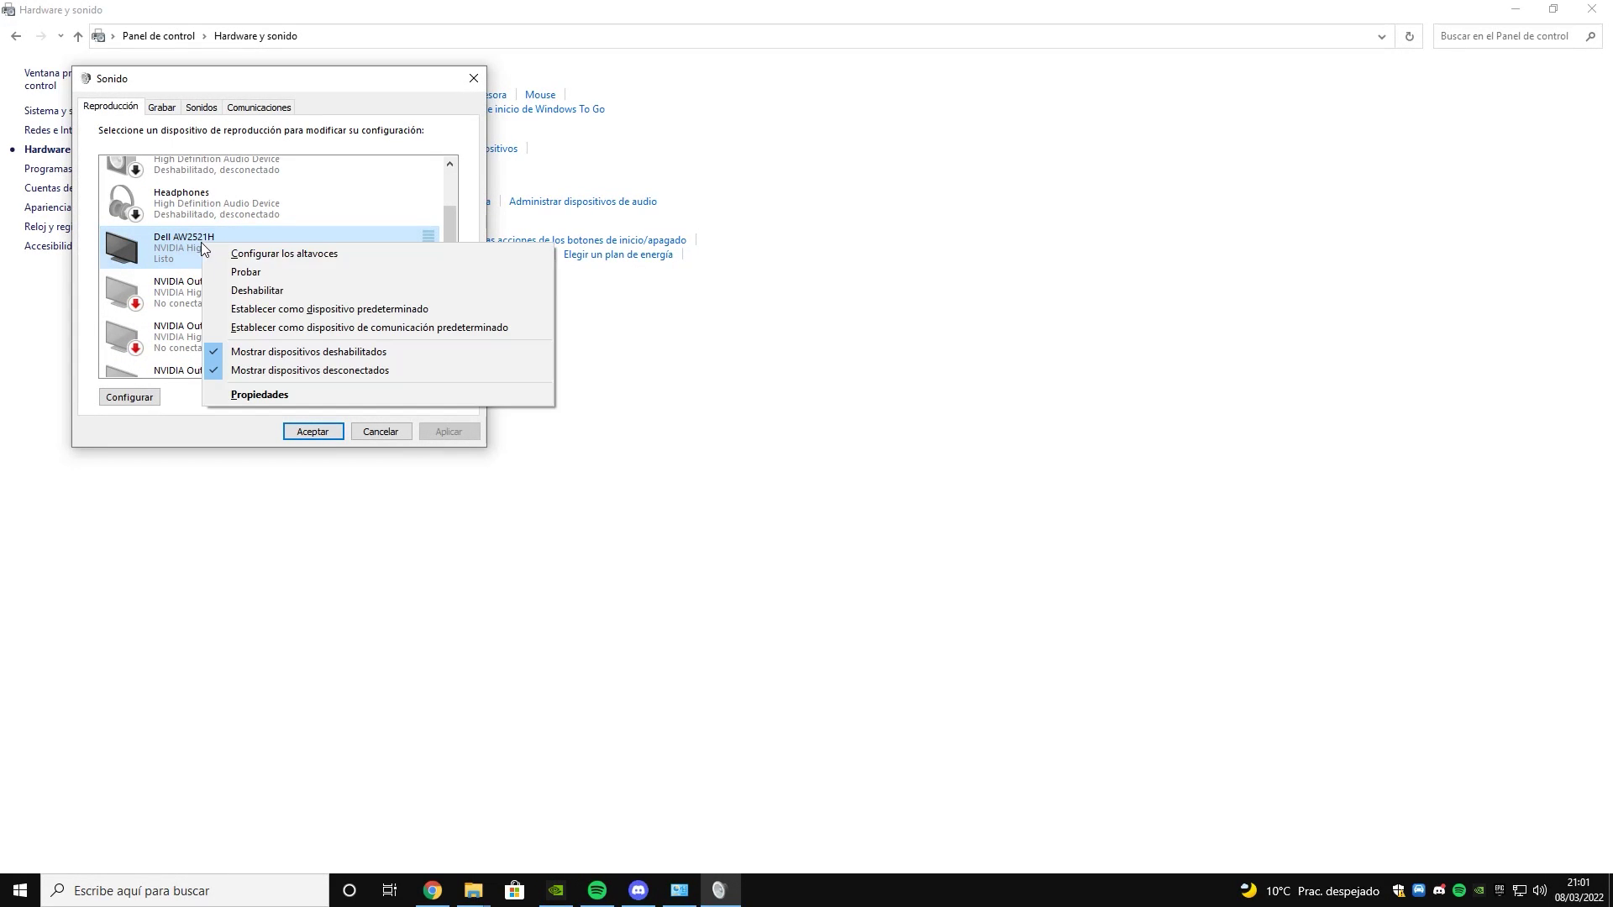
click(224, 292)
right_click(223, 291)
click(225, 320)
right_click(207, 338)
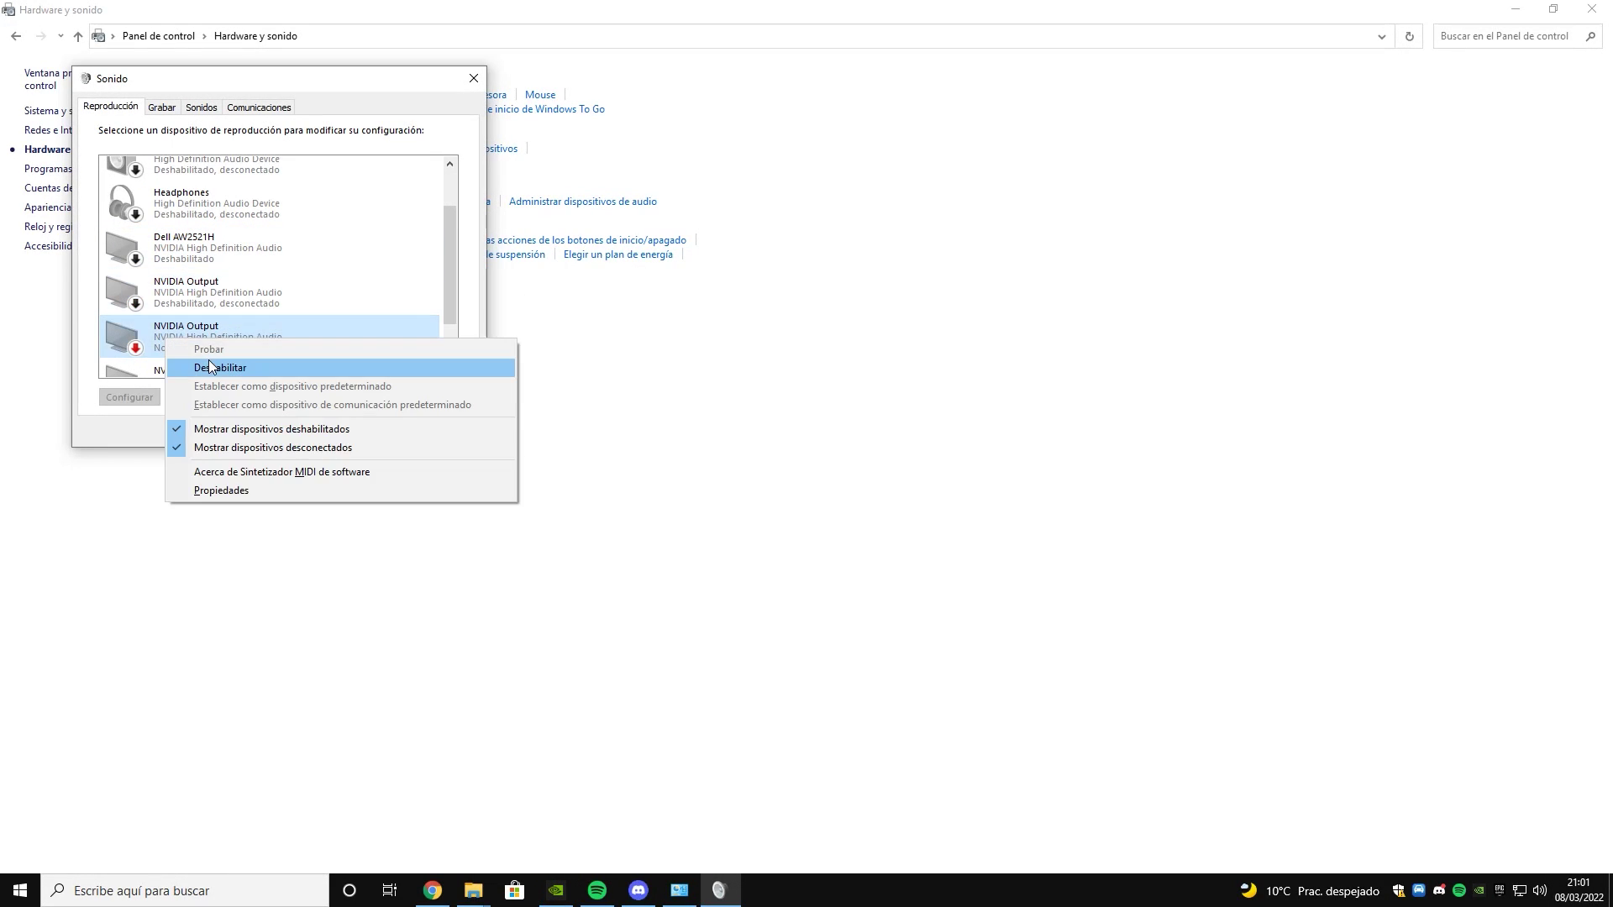
click(208, 366)
scroll(195, 338, down, 1)
right_click(195, 337)
click(202, 363)
- Disable all enhancements in the properties of the G432 Gaming Headset speakers
scroll(200, 357, up, 3)
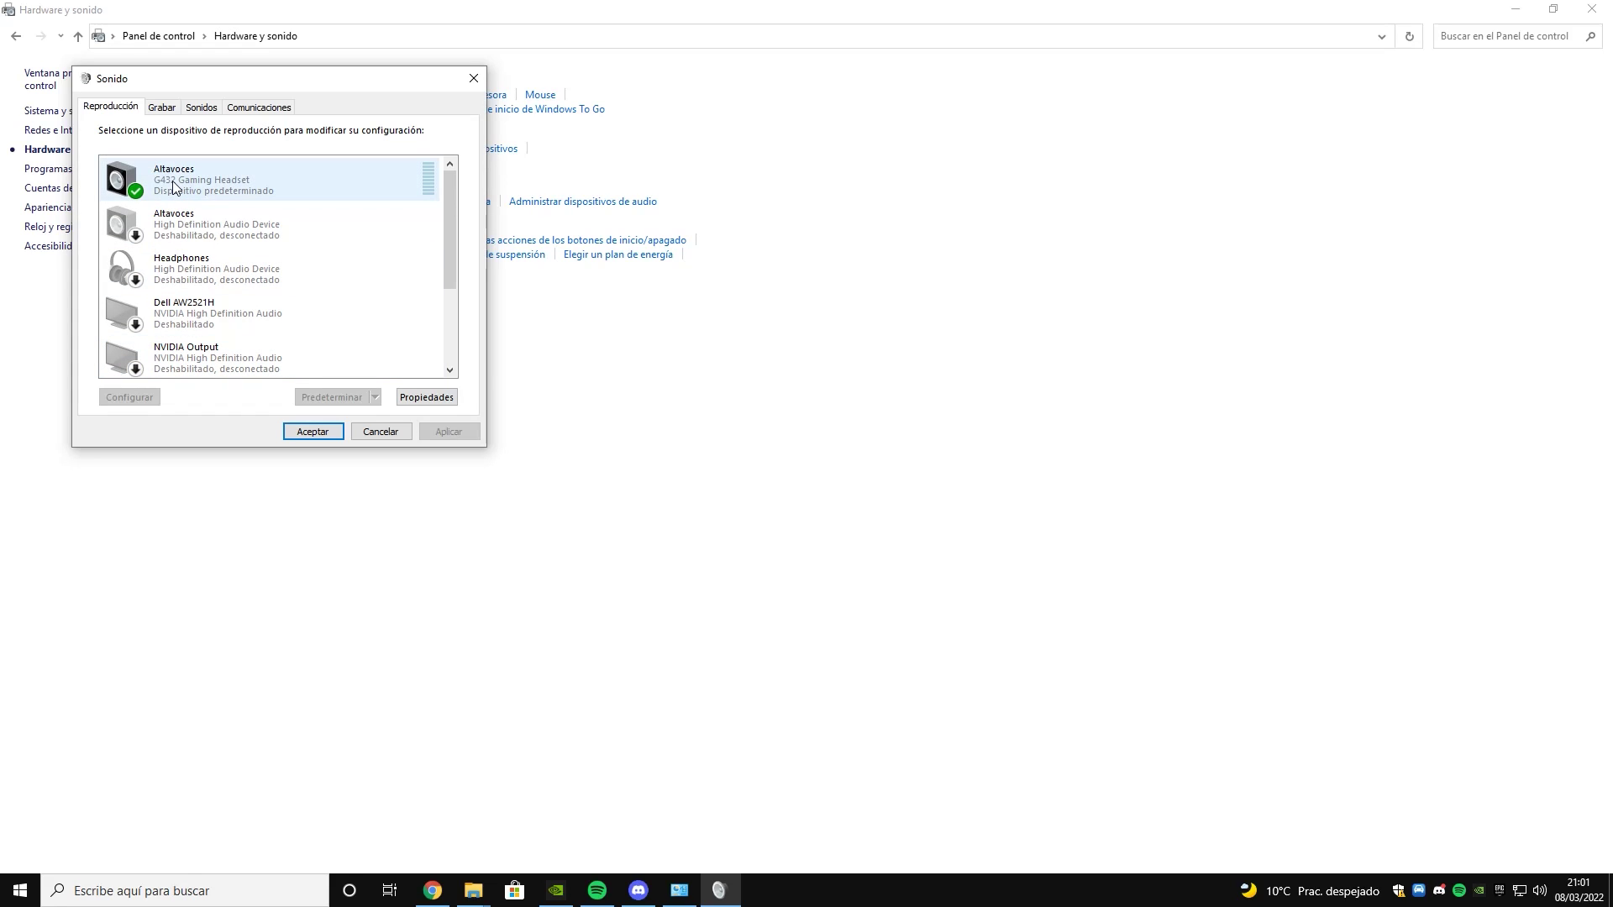
double_click(173, 186)
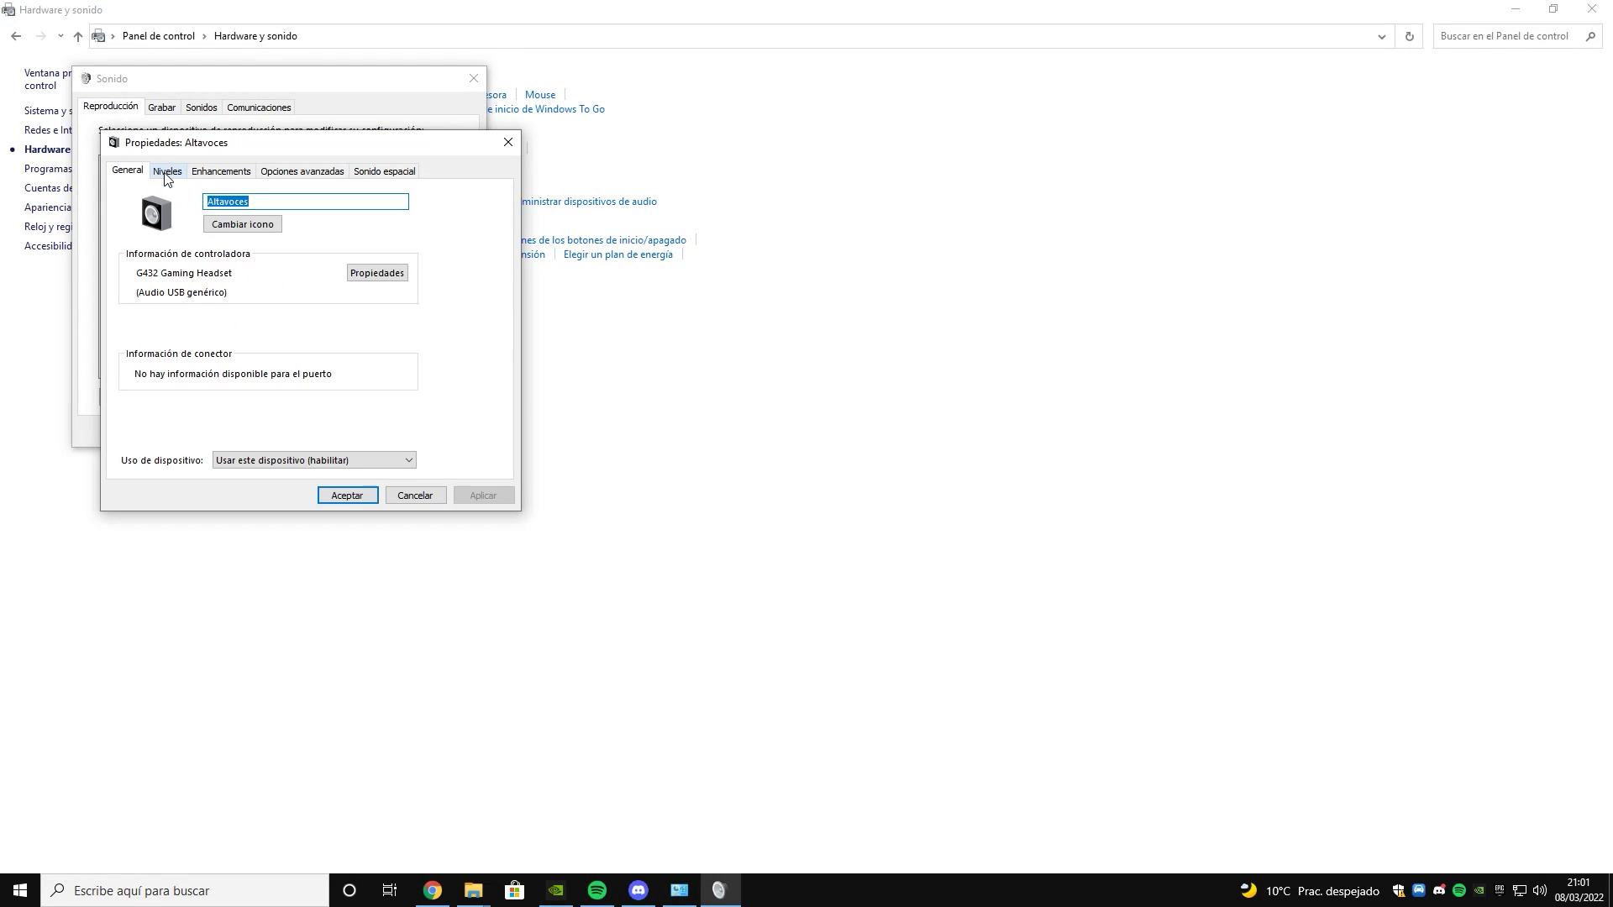
click(165, 174)
click(221, 172)
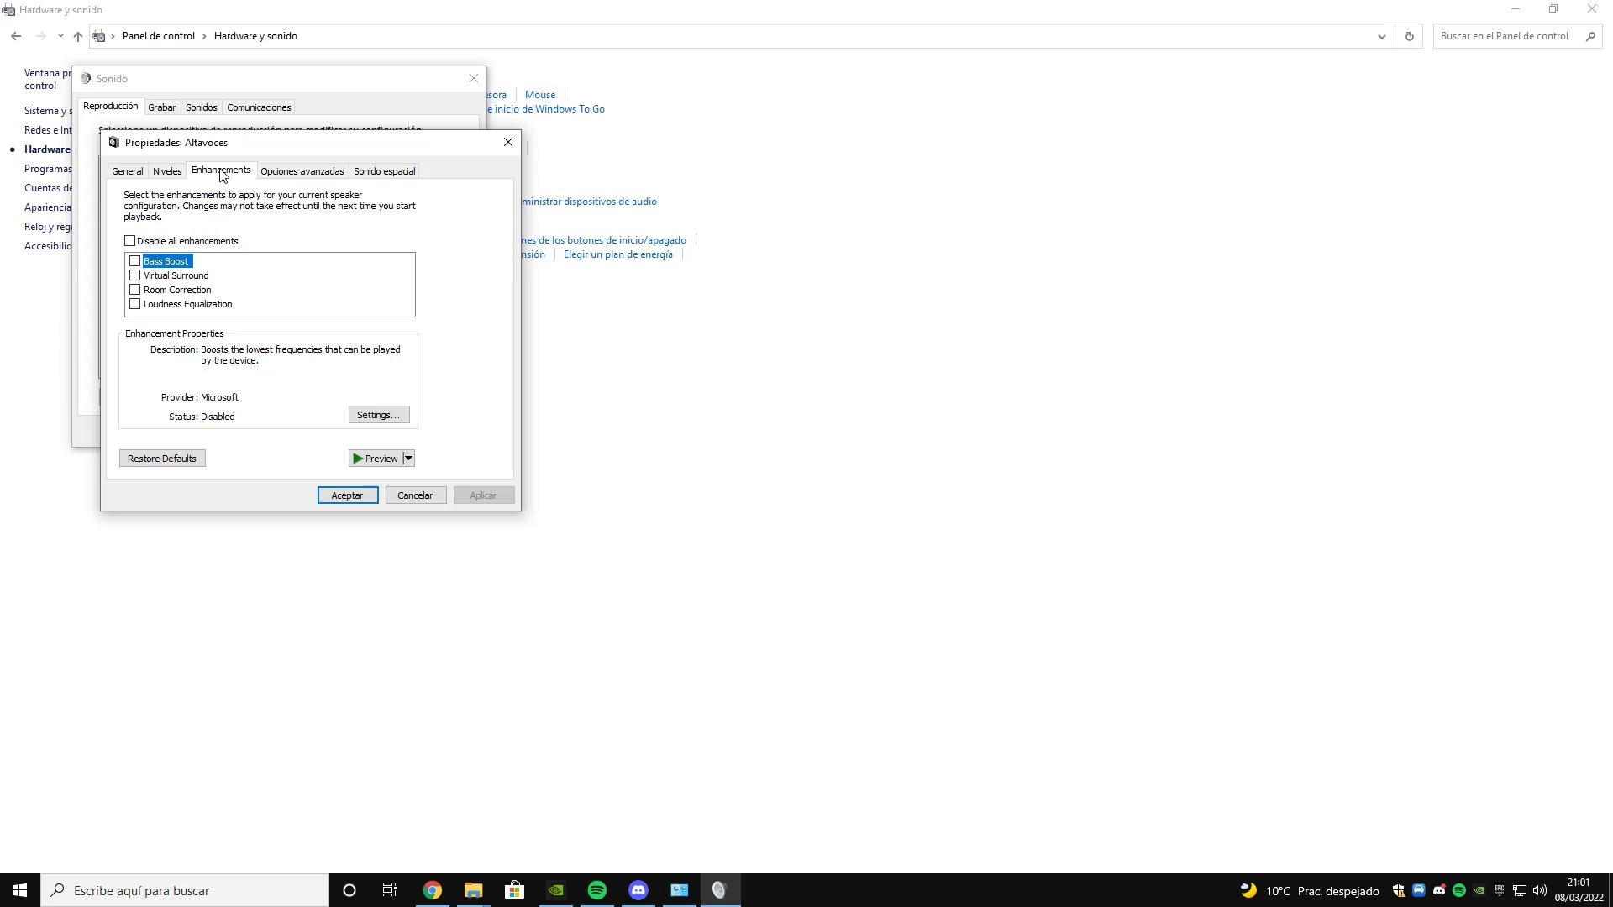
click(175, 242)
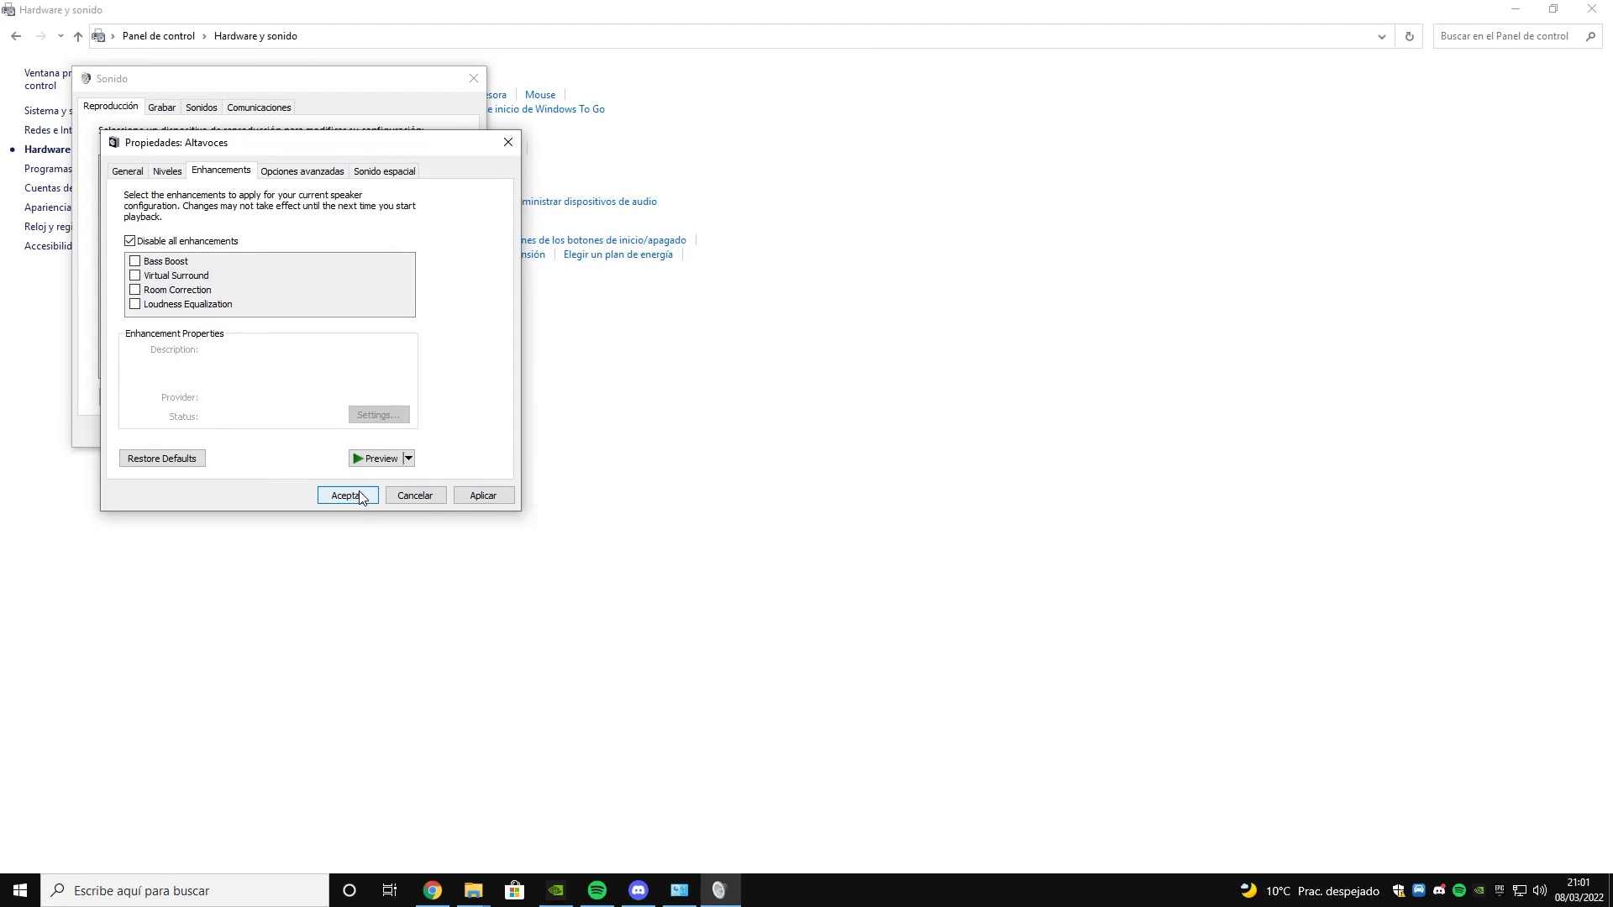
- Review the default format choices in the headset speakers' advanced options and close the properties without applying changes
click(285, 173)
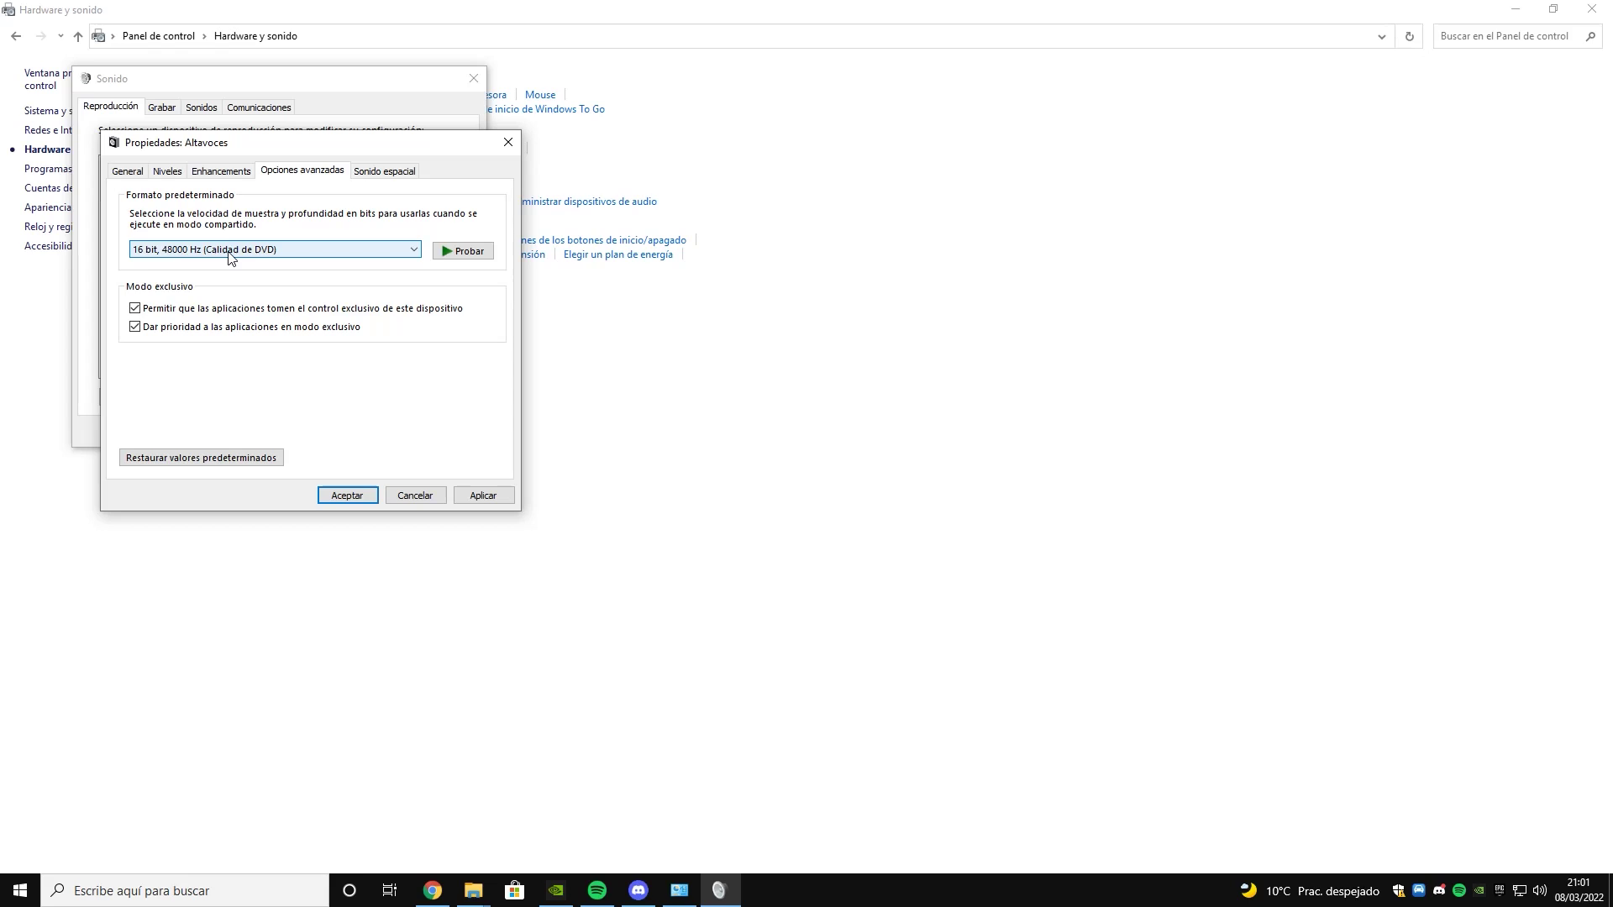
click(263, 252)
click(263, 255)
click(263, 252)
click(263, 253)
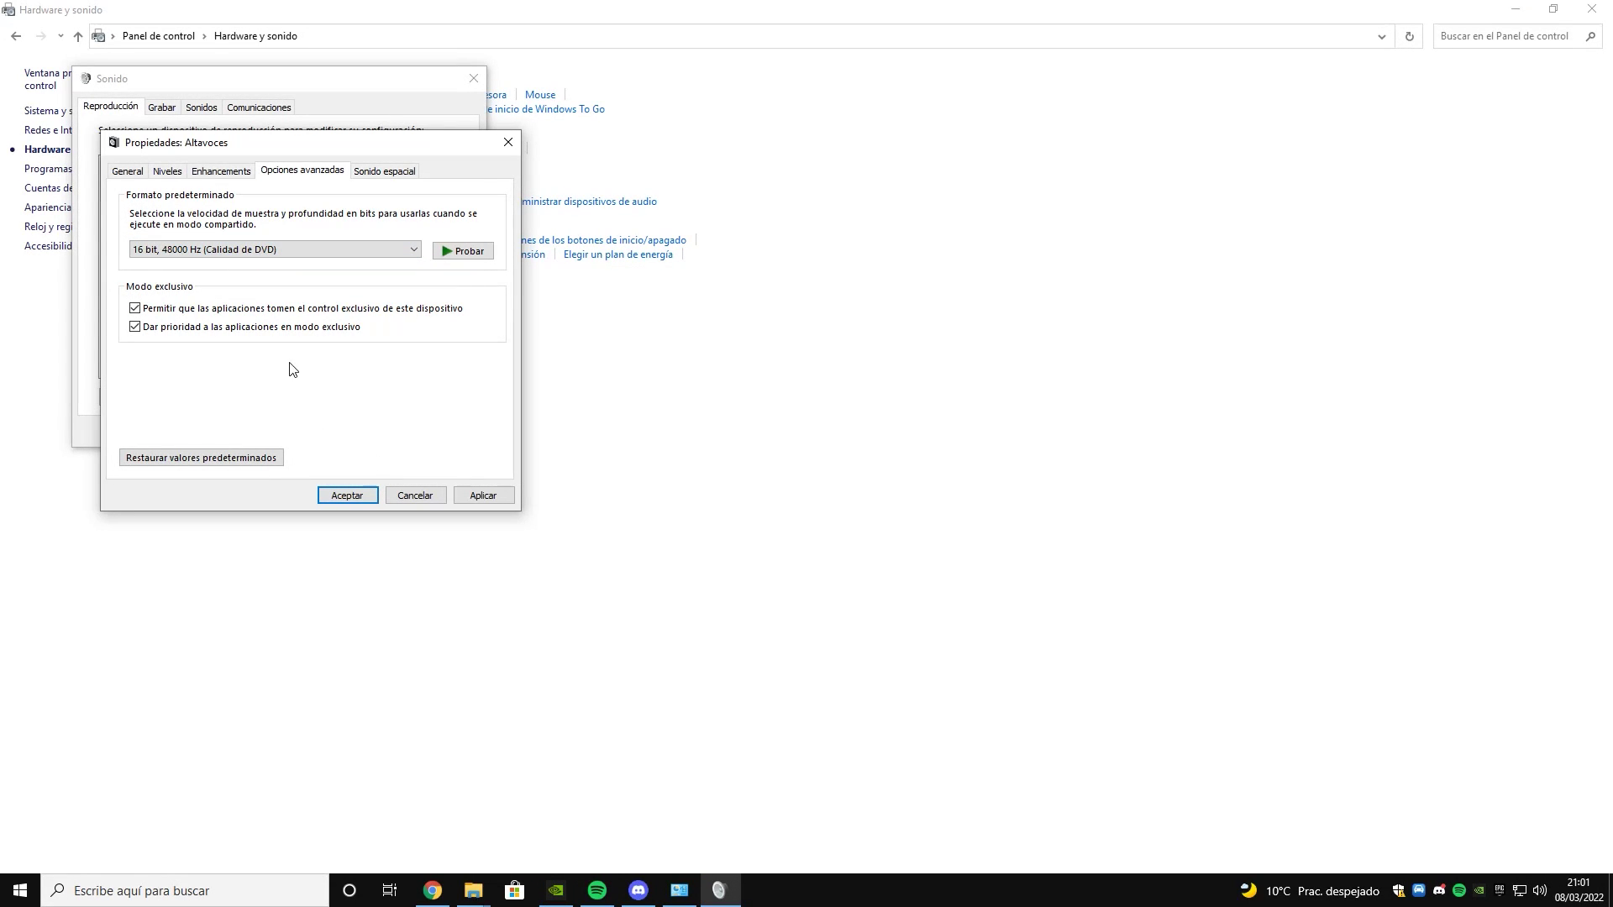
click(258, 252)
click(257, 254)
click(506, 144)
- Disable the two High Definition Audio Device microphones and the Line In among the recording devices
click(161, 107)
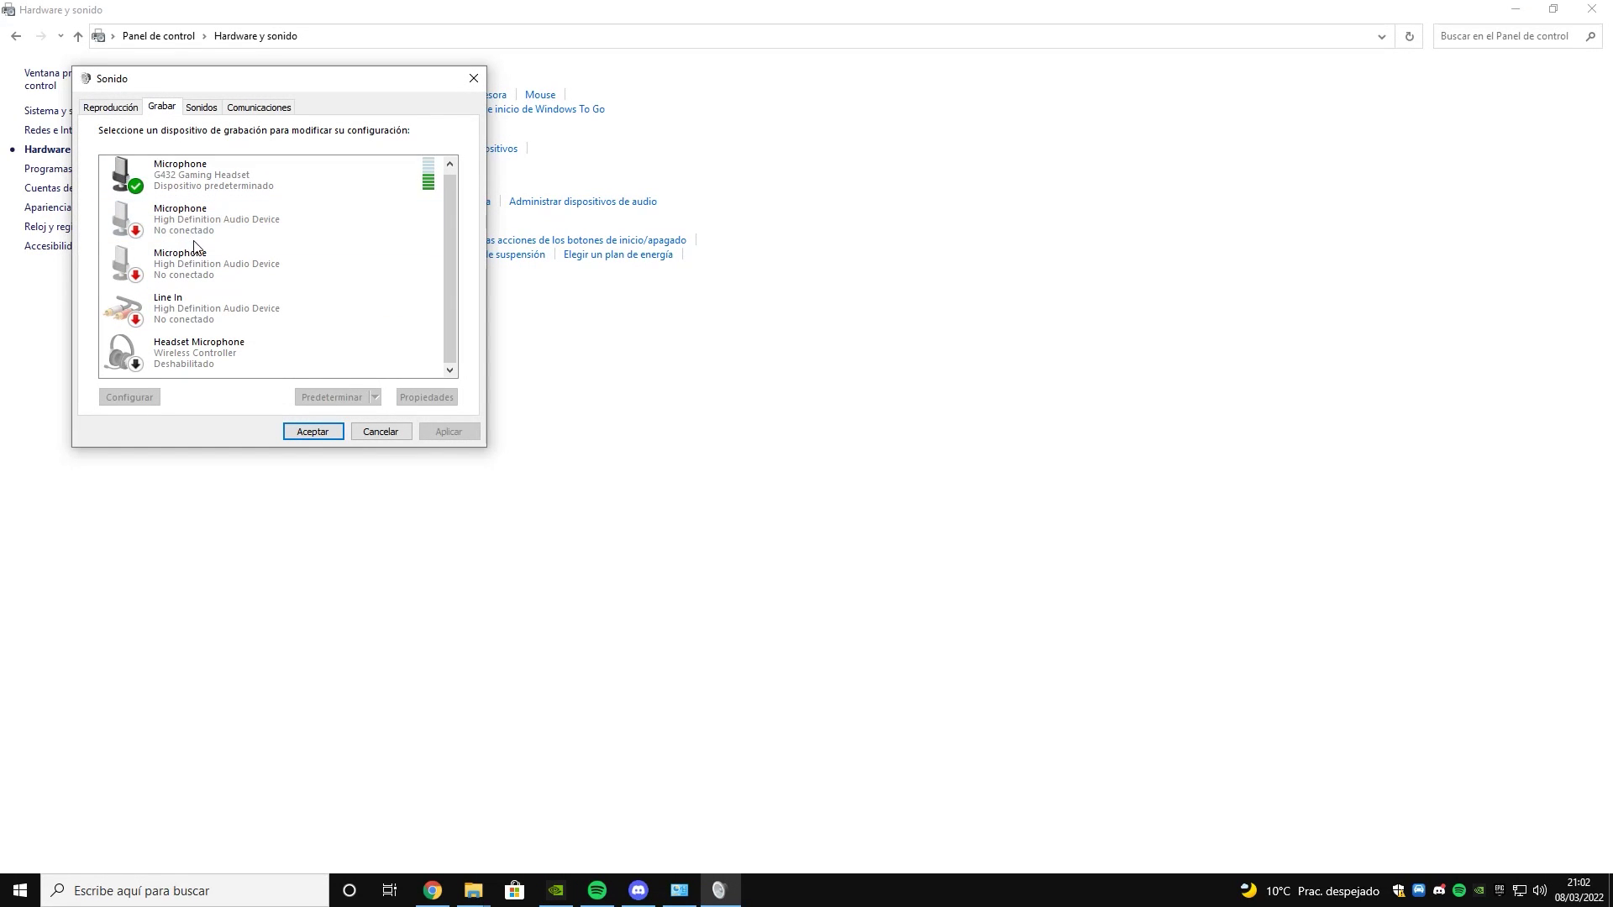
scroll(223, 177, up, 1)
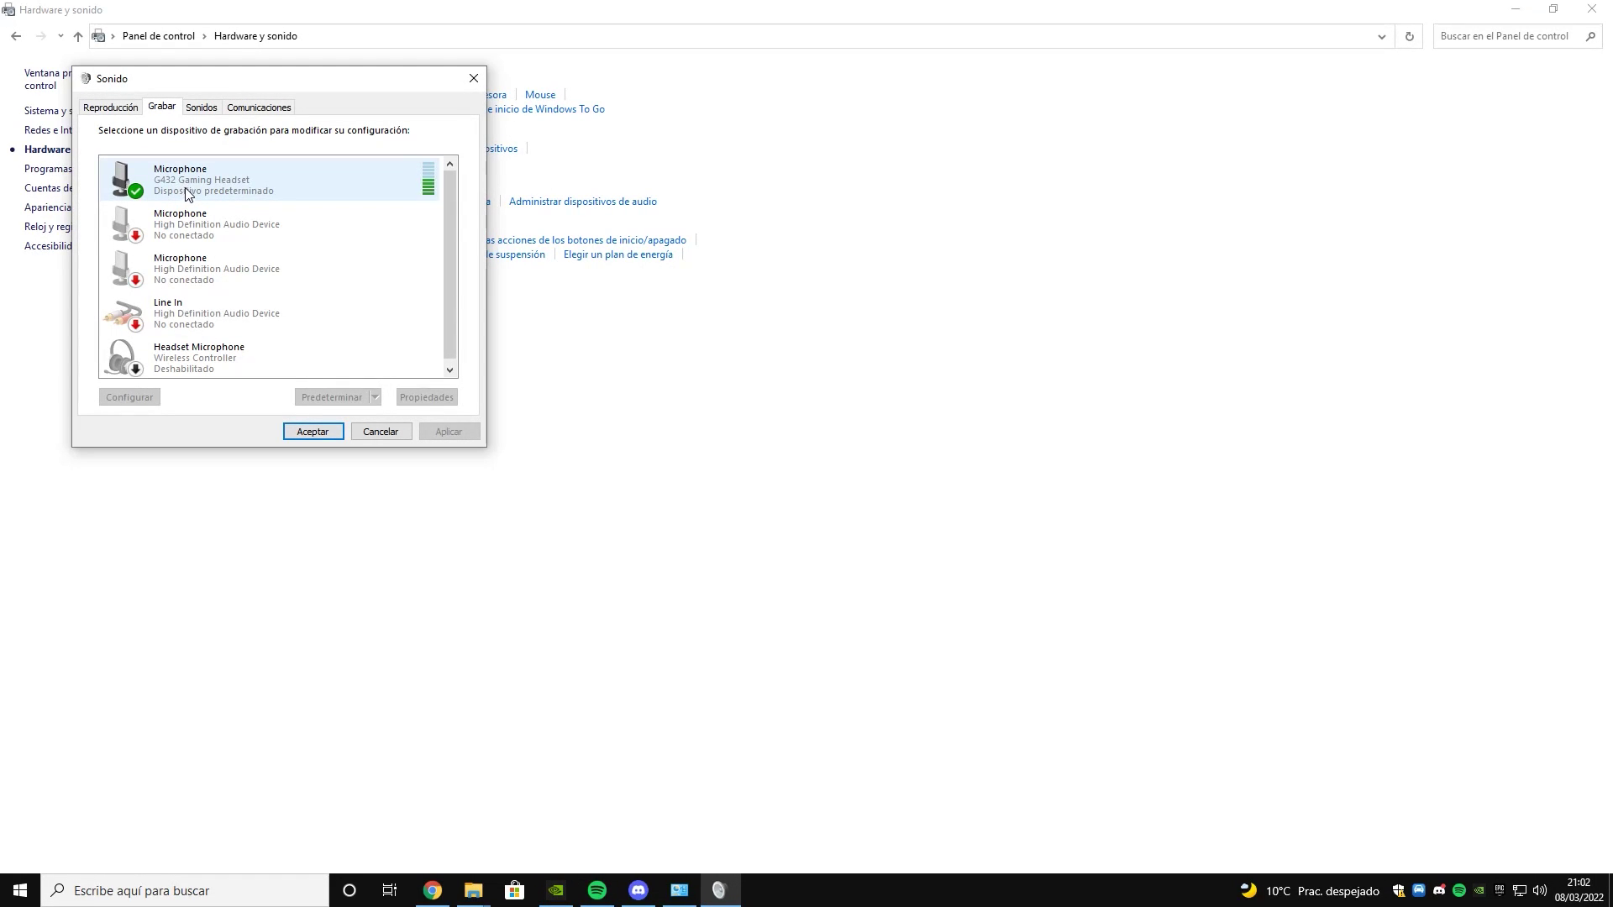
click(202, 233)
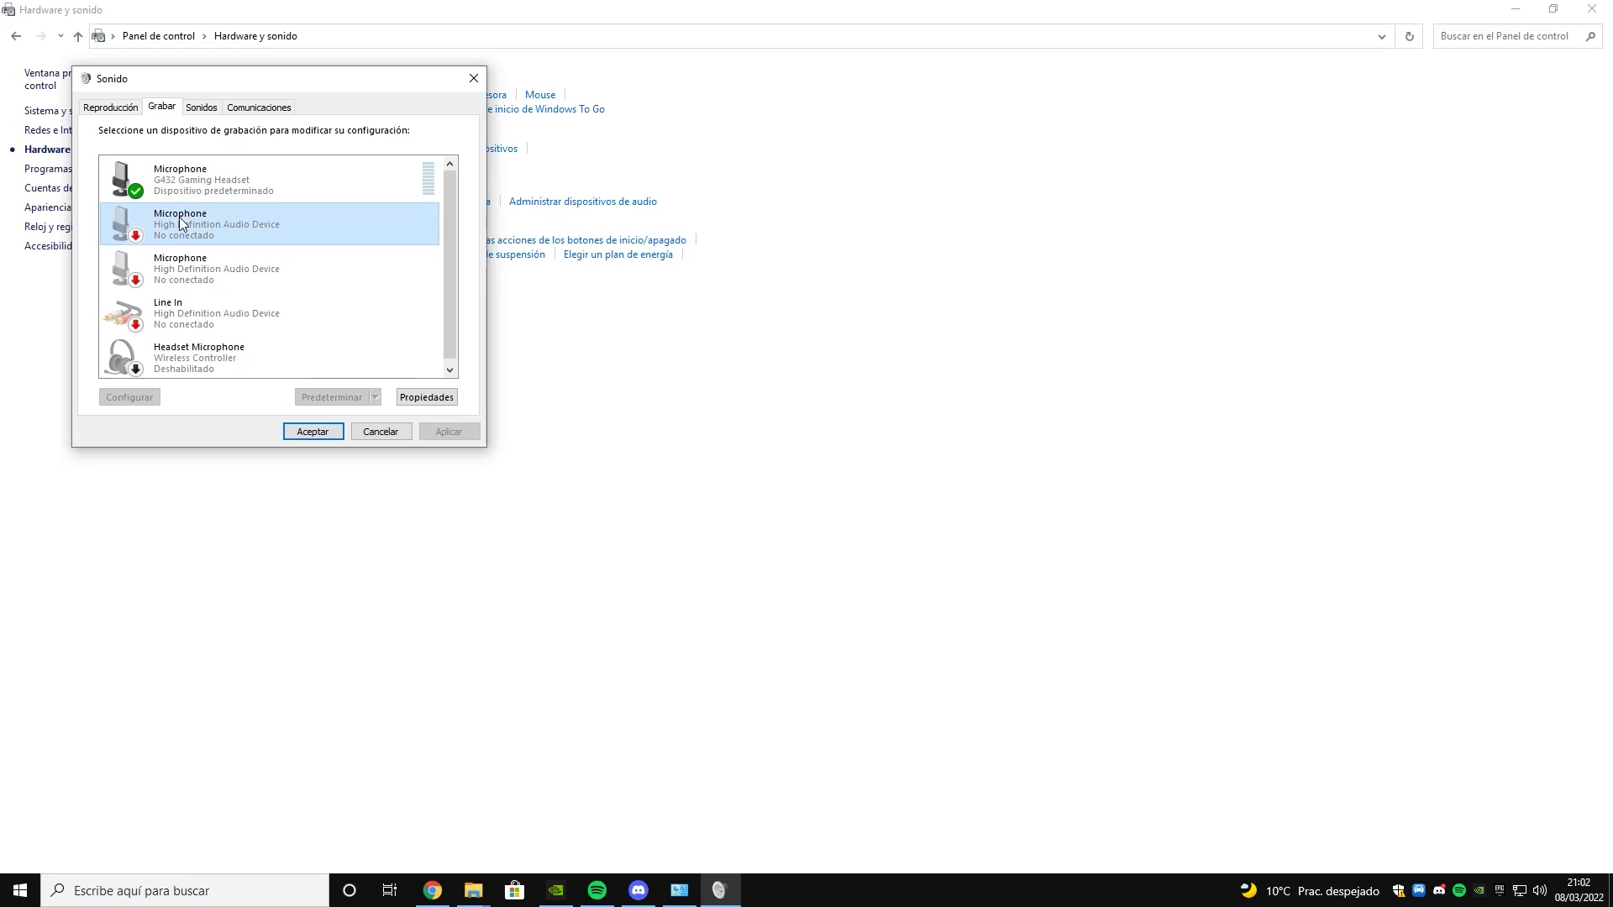
right_click(179, 217)
click(182, 229)
right_click(204, 313)
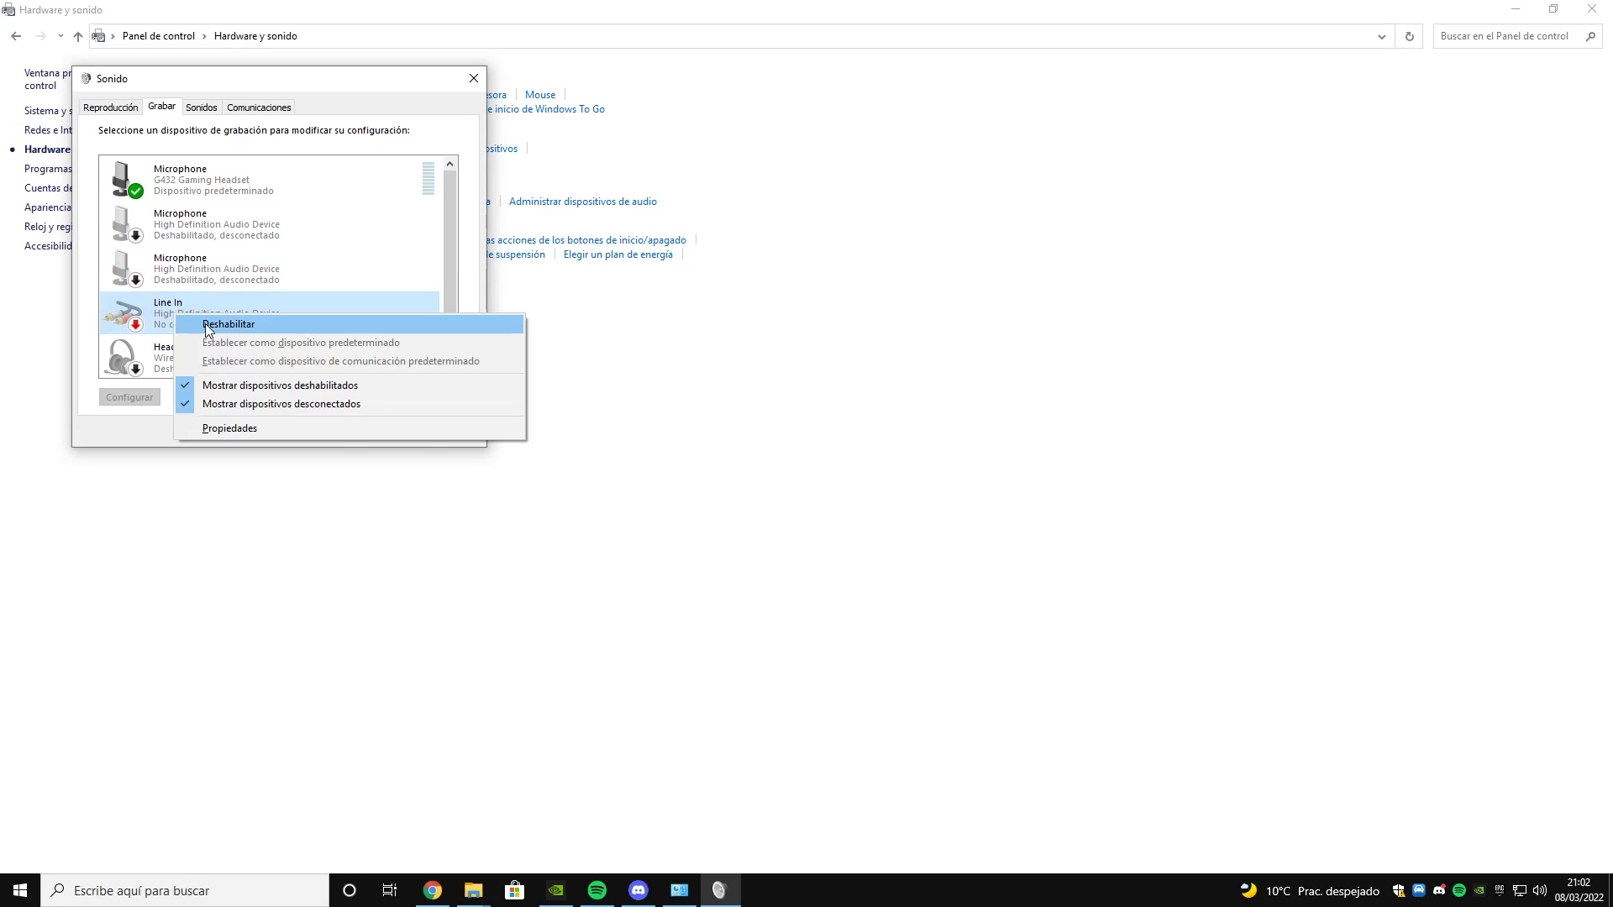
click(205, 324)
- Review the listening, customization and level settings in the properties of the G432 Gaming Headset microphone
click(190, 189)
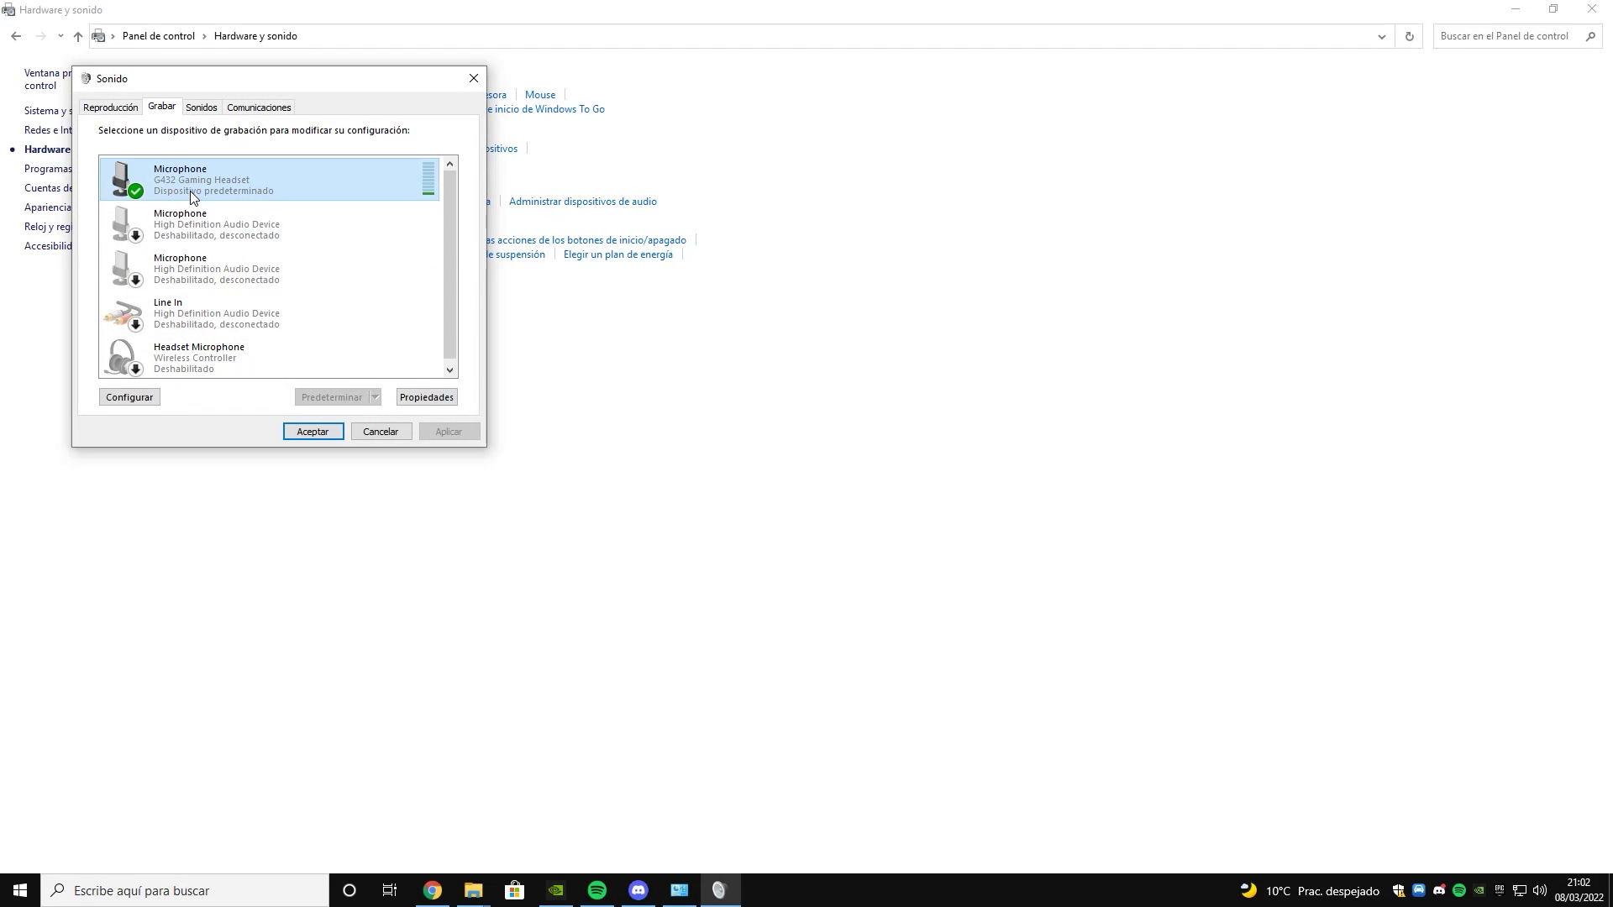
double_click(190, 190)
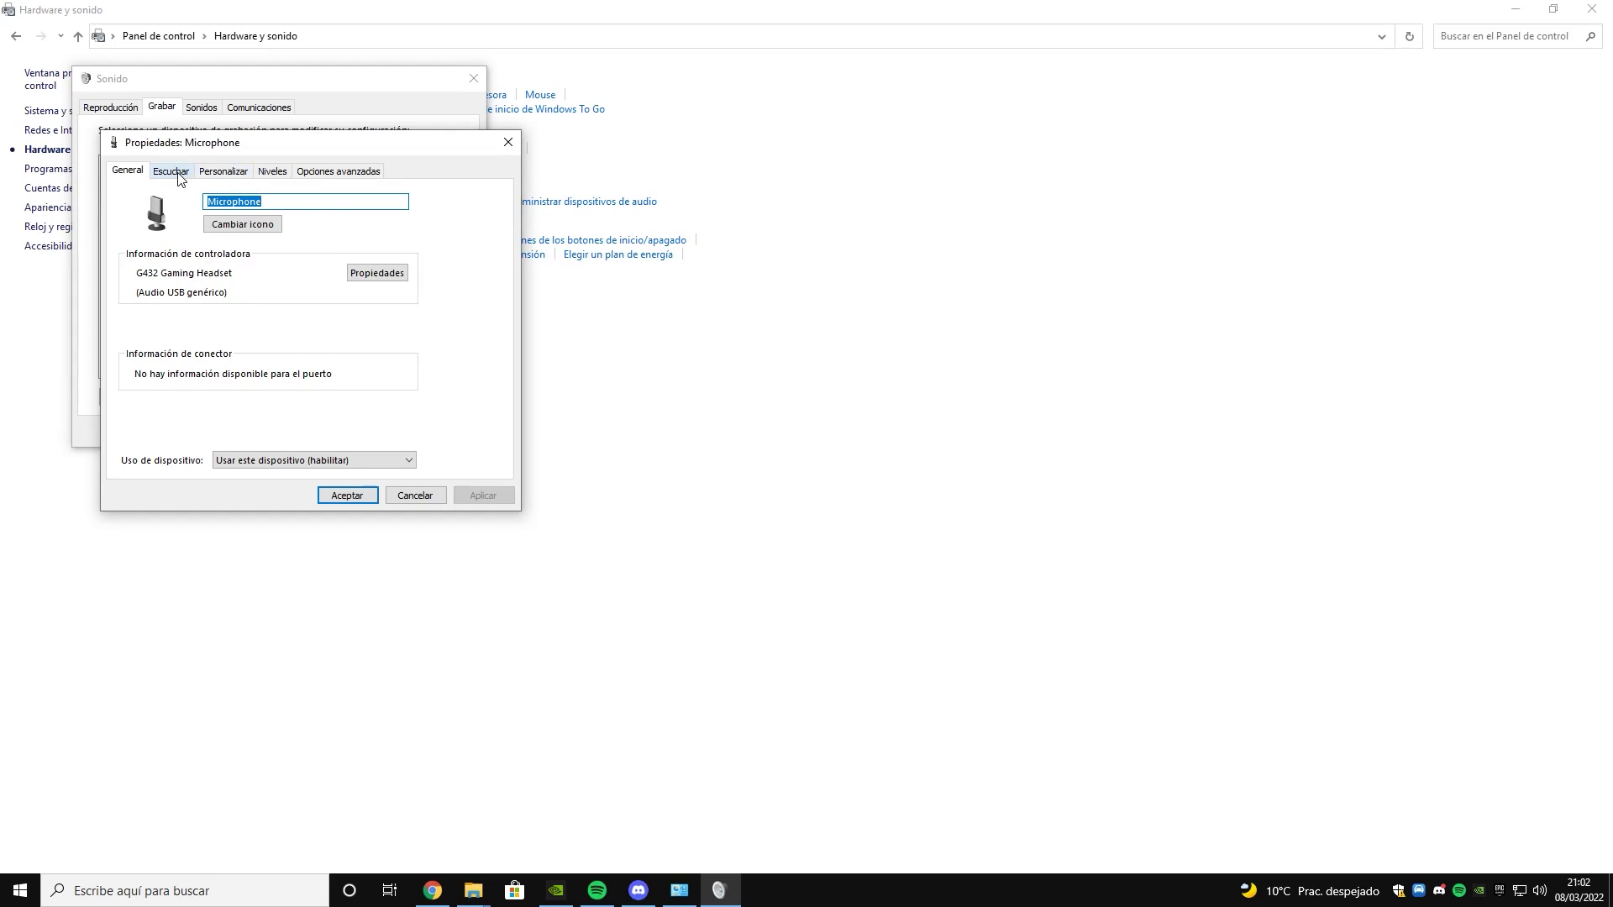
click(171, 173)
click(221, 173)
click(272, 172)
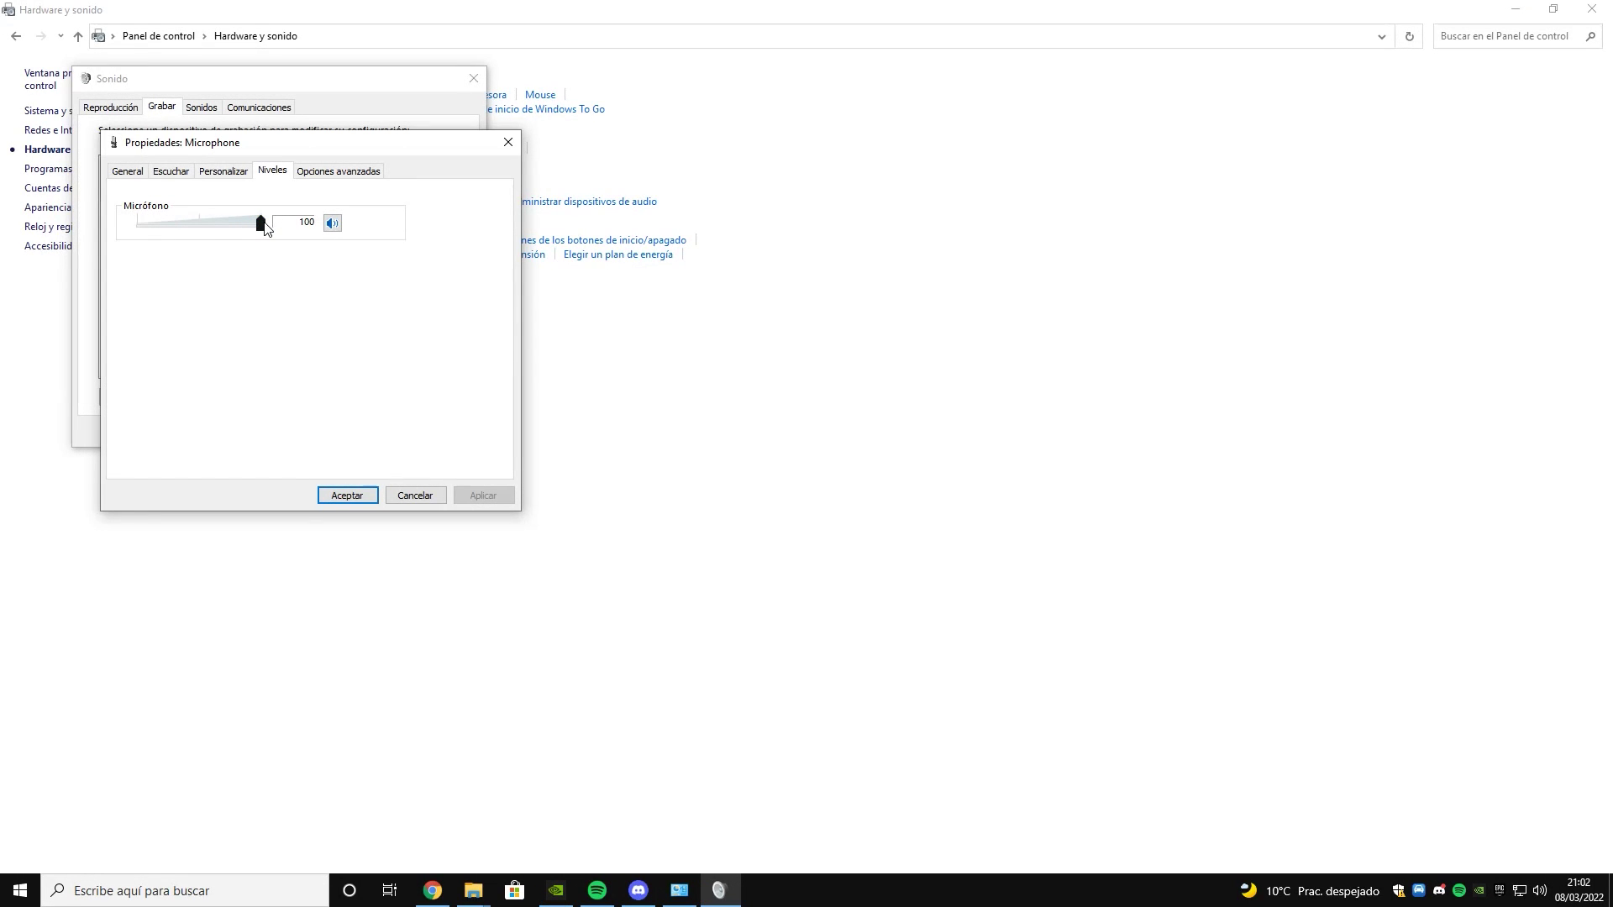
click(331, 170)
- Select the 16 bit, 48000 Hz (Calidad de DVD) default format for the headset microphone and disallow exclusive control by applications
click(225, 250)
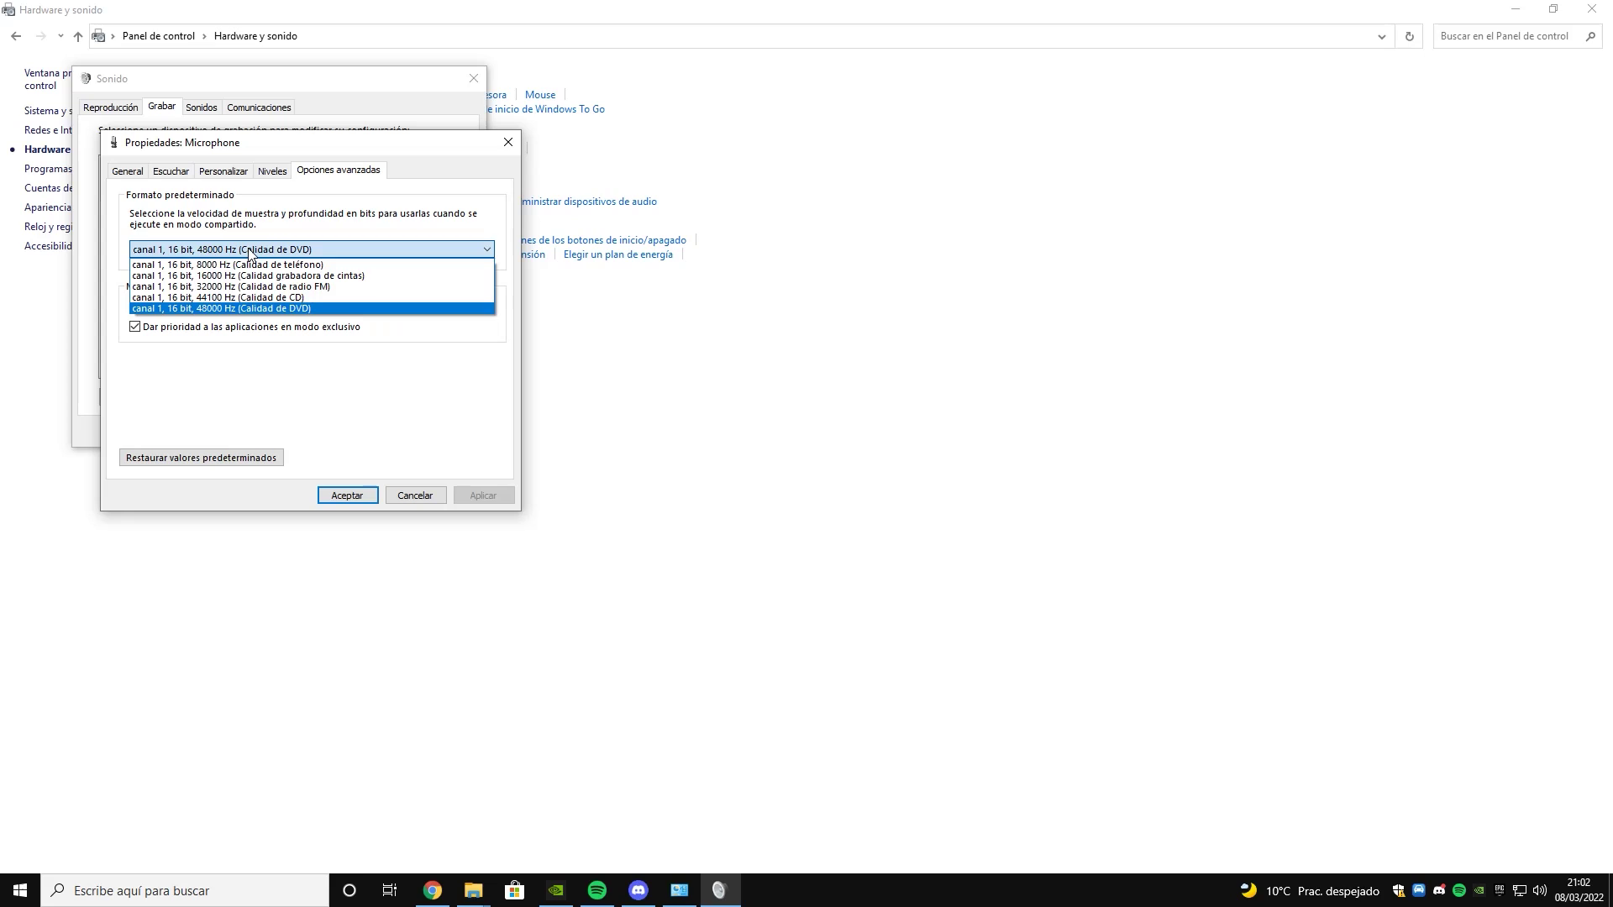
click(225, 256)
click(207, 251)
click(235, 309)
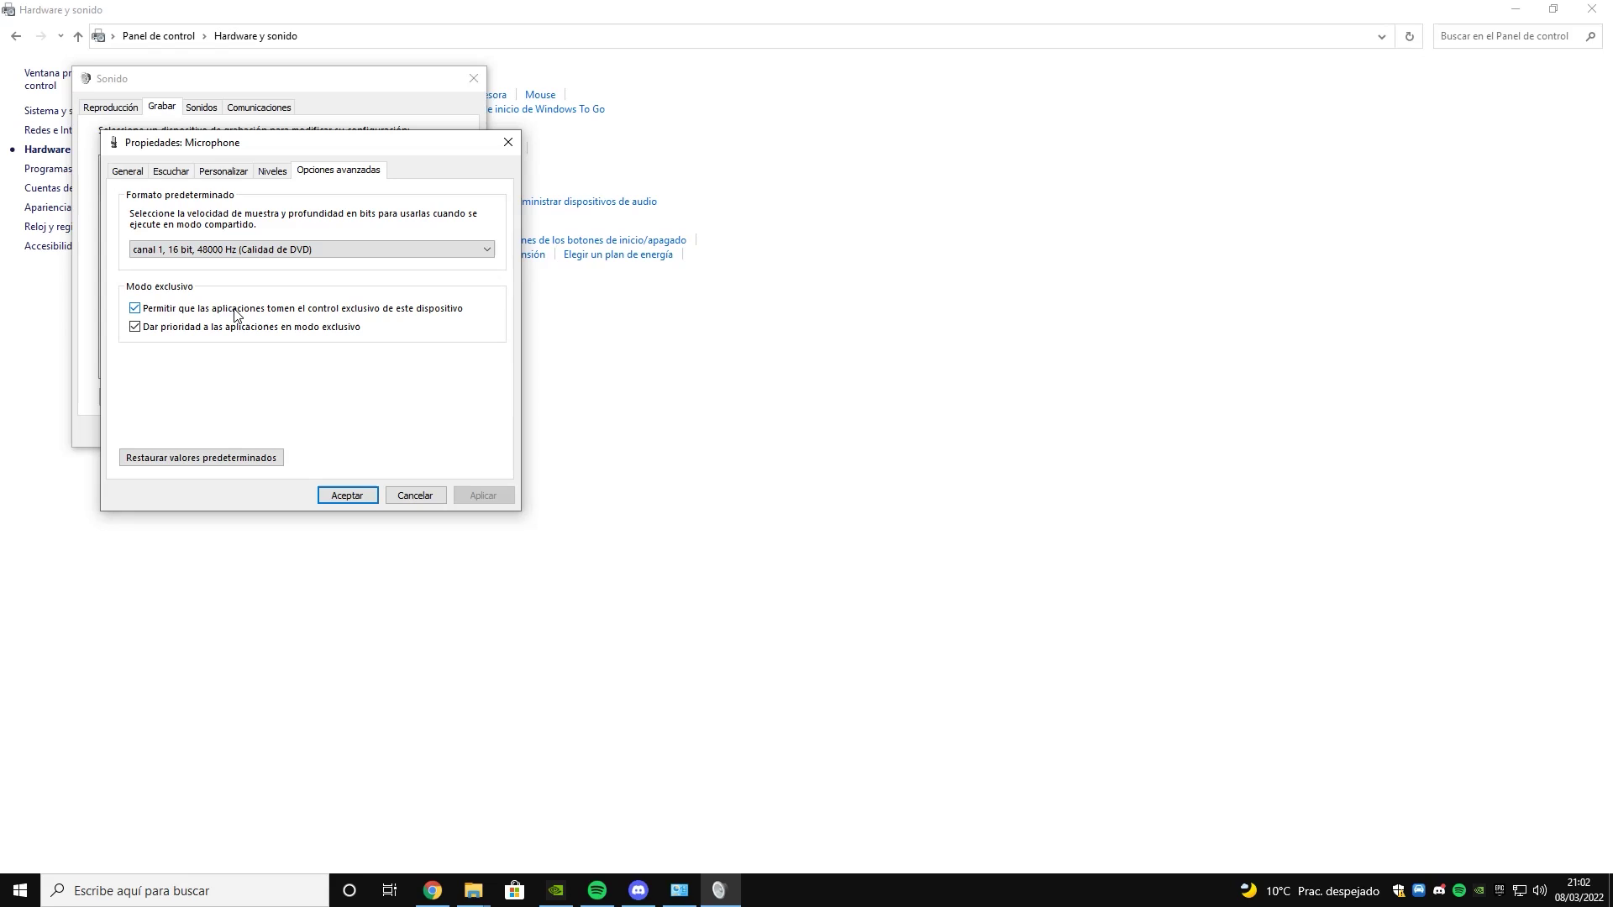
click(173, 313)
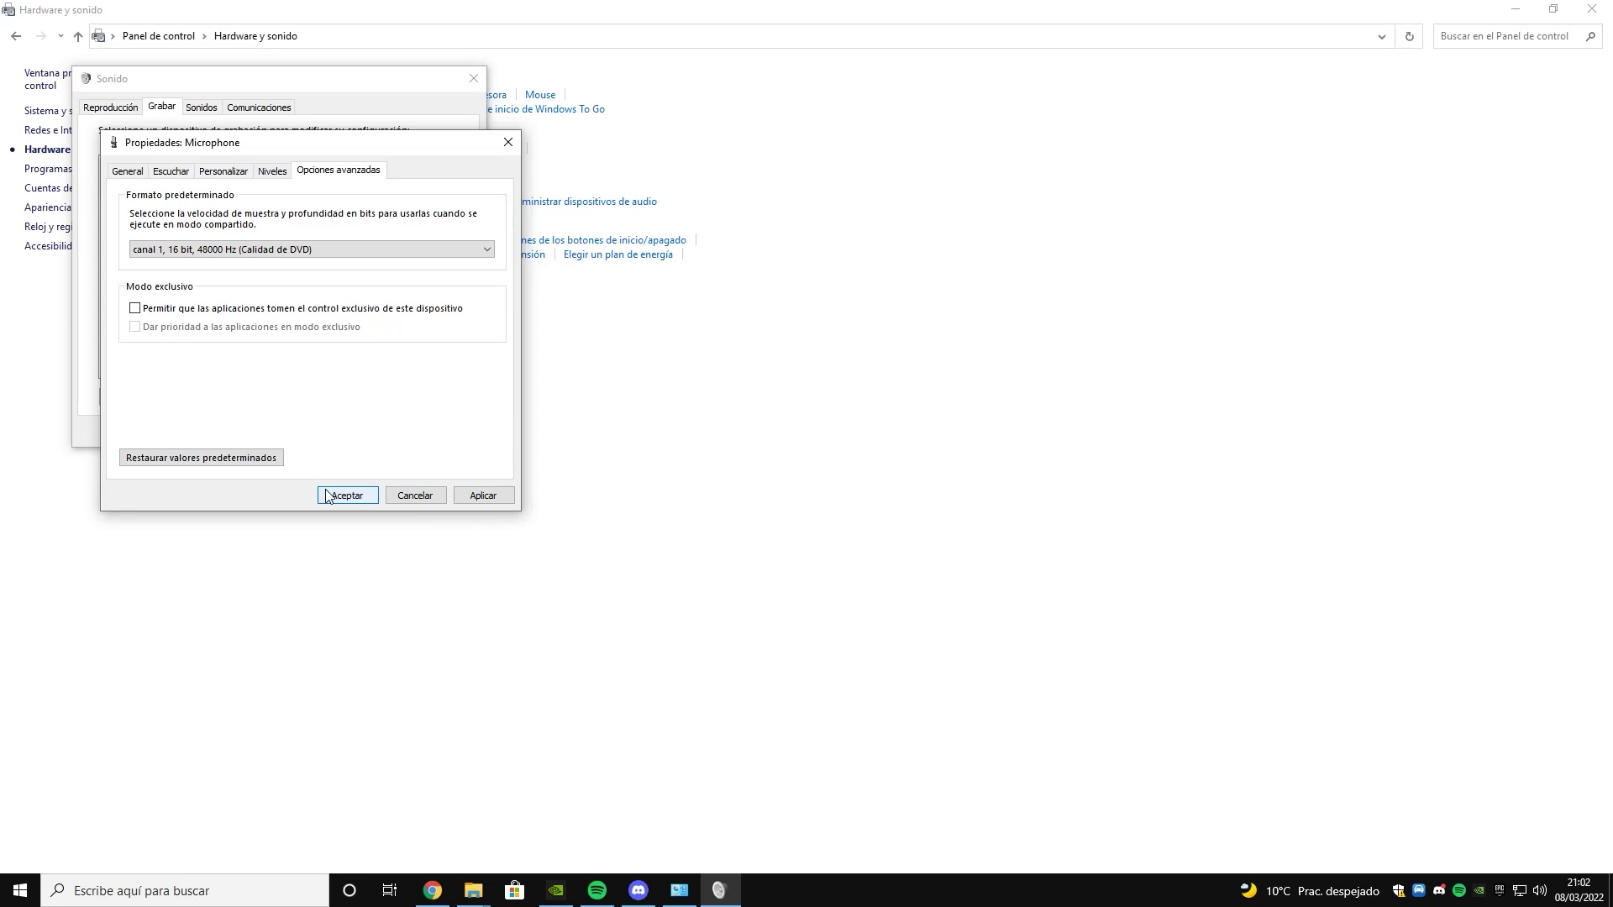
click(509, 142)
- Apply the Sin sonidos sound scheme for Windows events
click(200, 107)
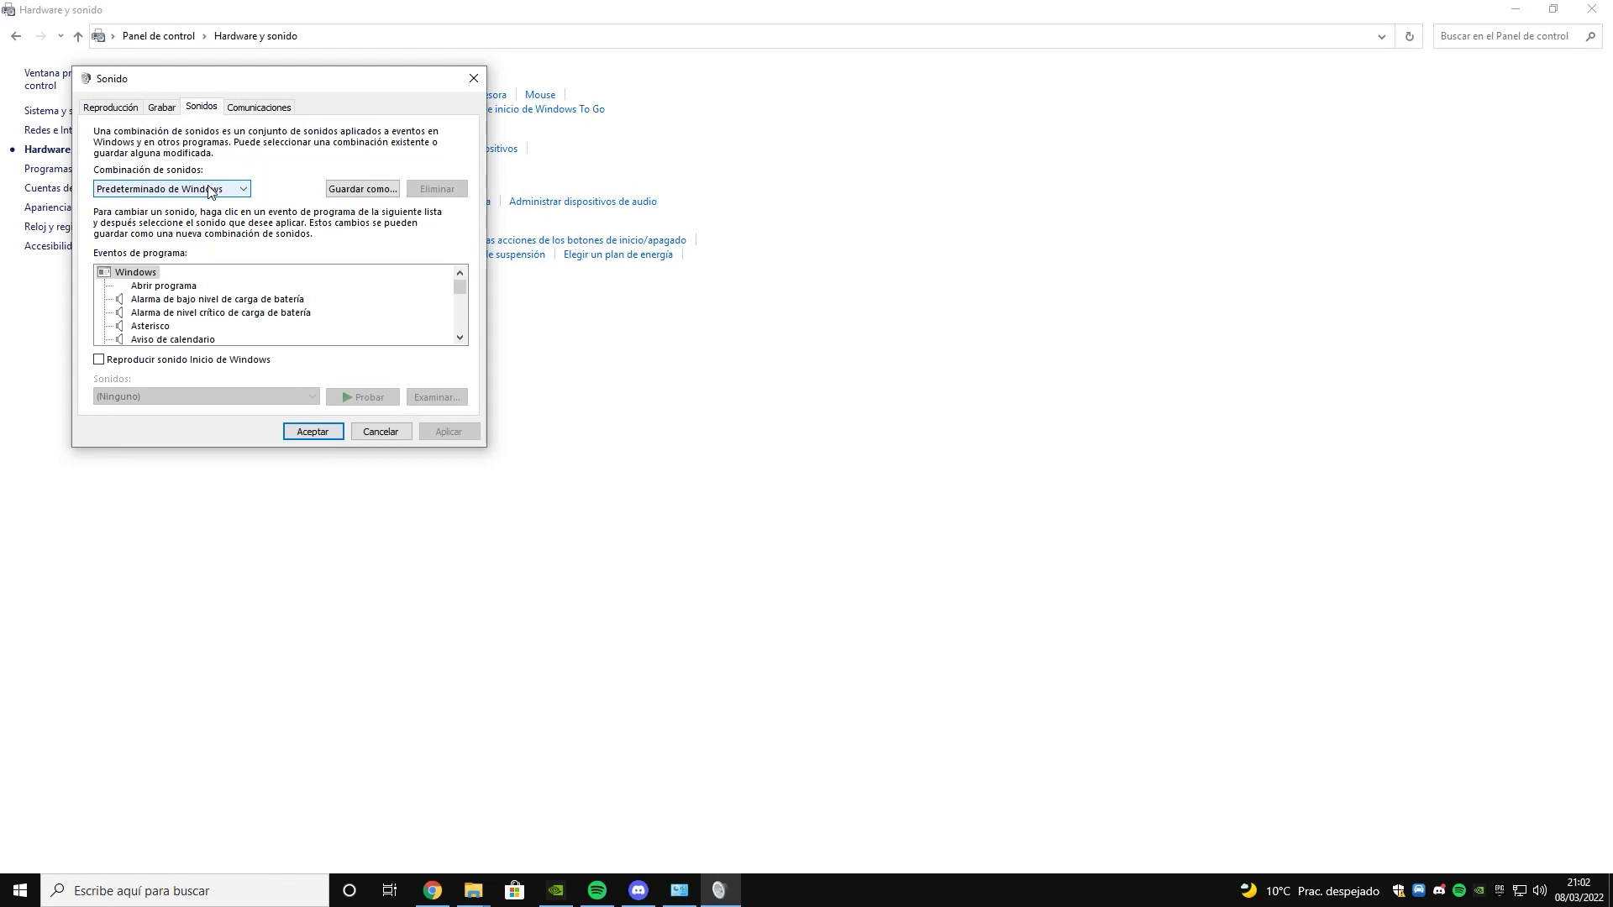
click(153, 189)
click(122, 215)
click(459, 437)
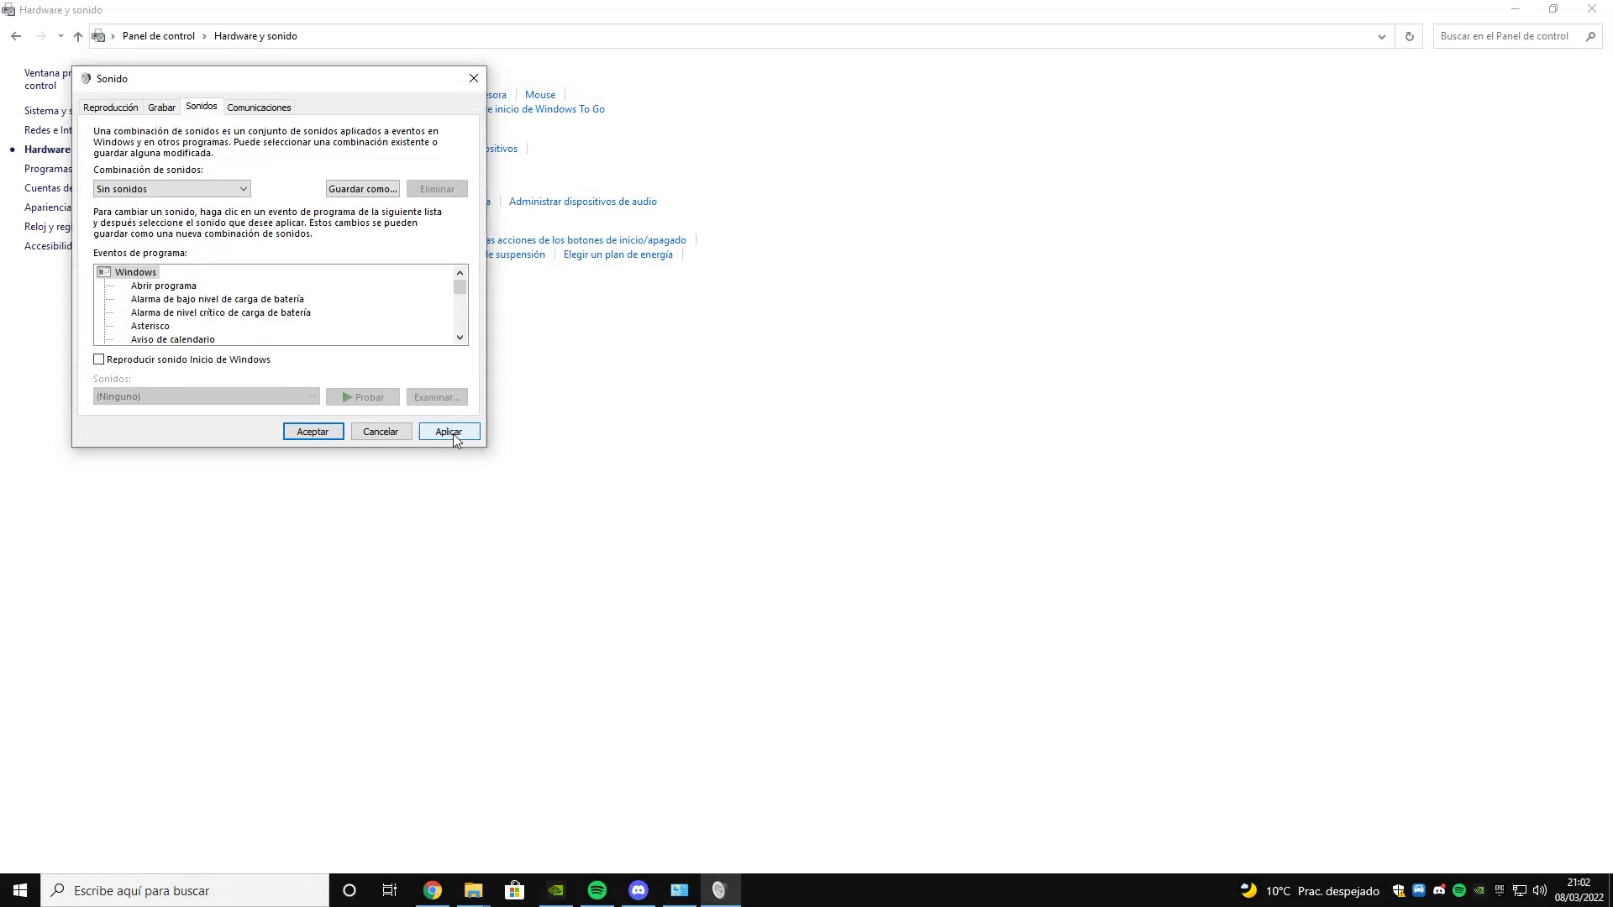
click(454, 434)
- Set Windows to do nothing (No hacer nada) when communications activity is detected, and accept the sound settings
click(262, 107)
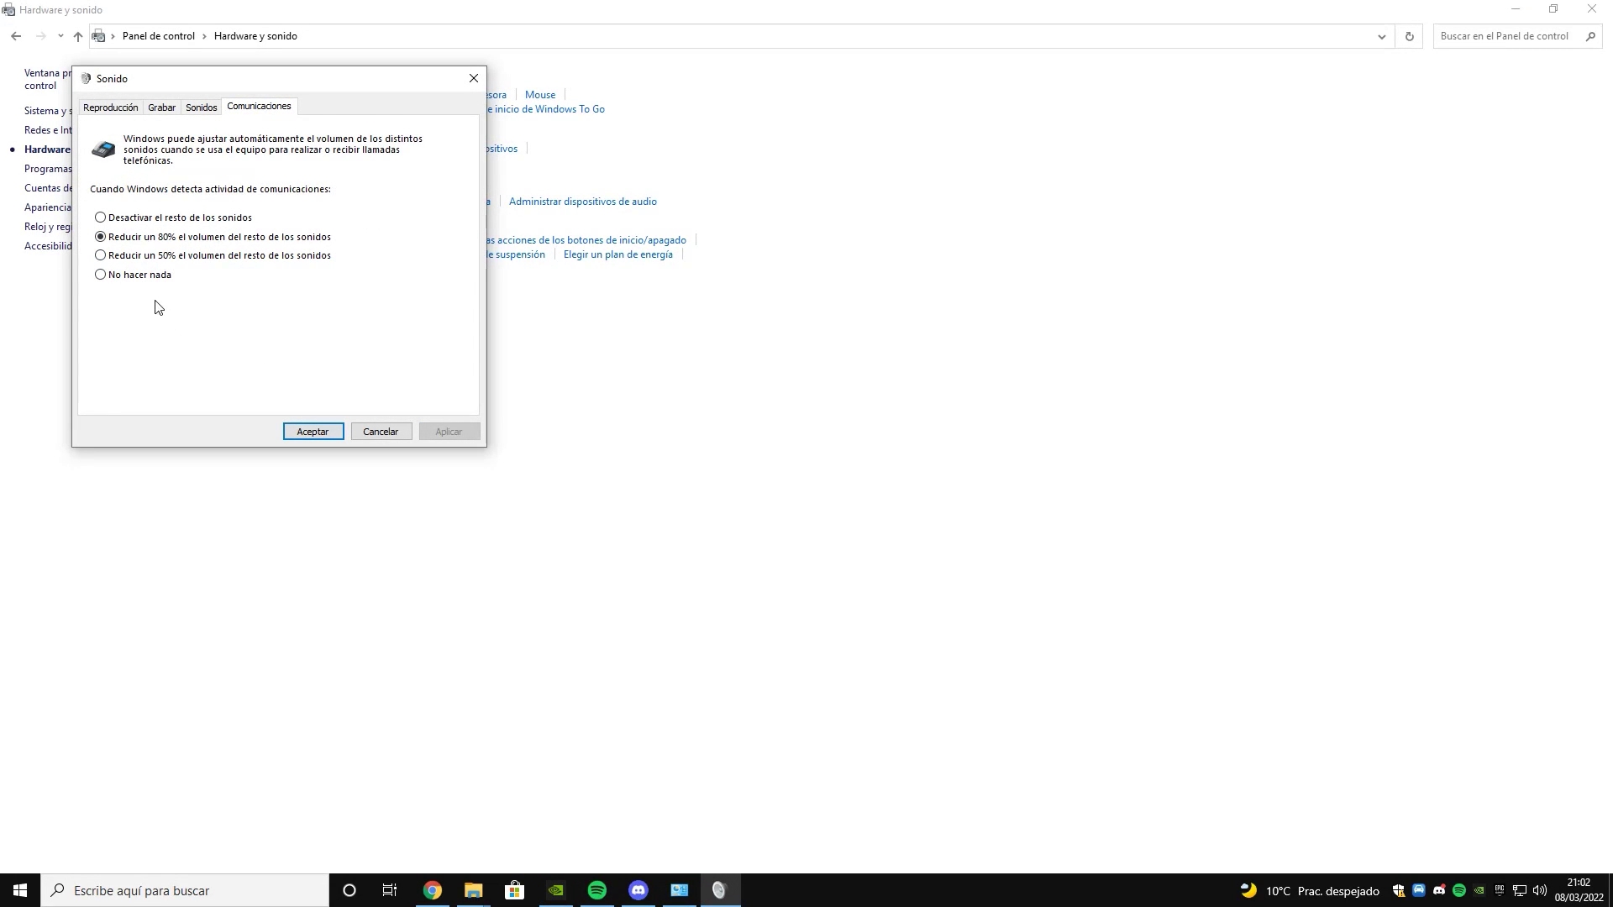
click(135, 277)
click(313, 432)
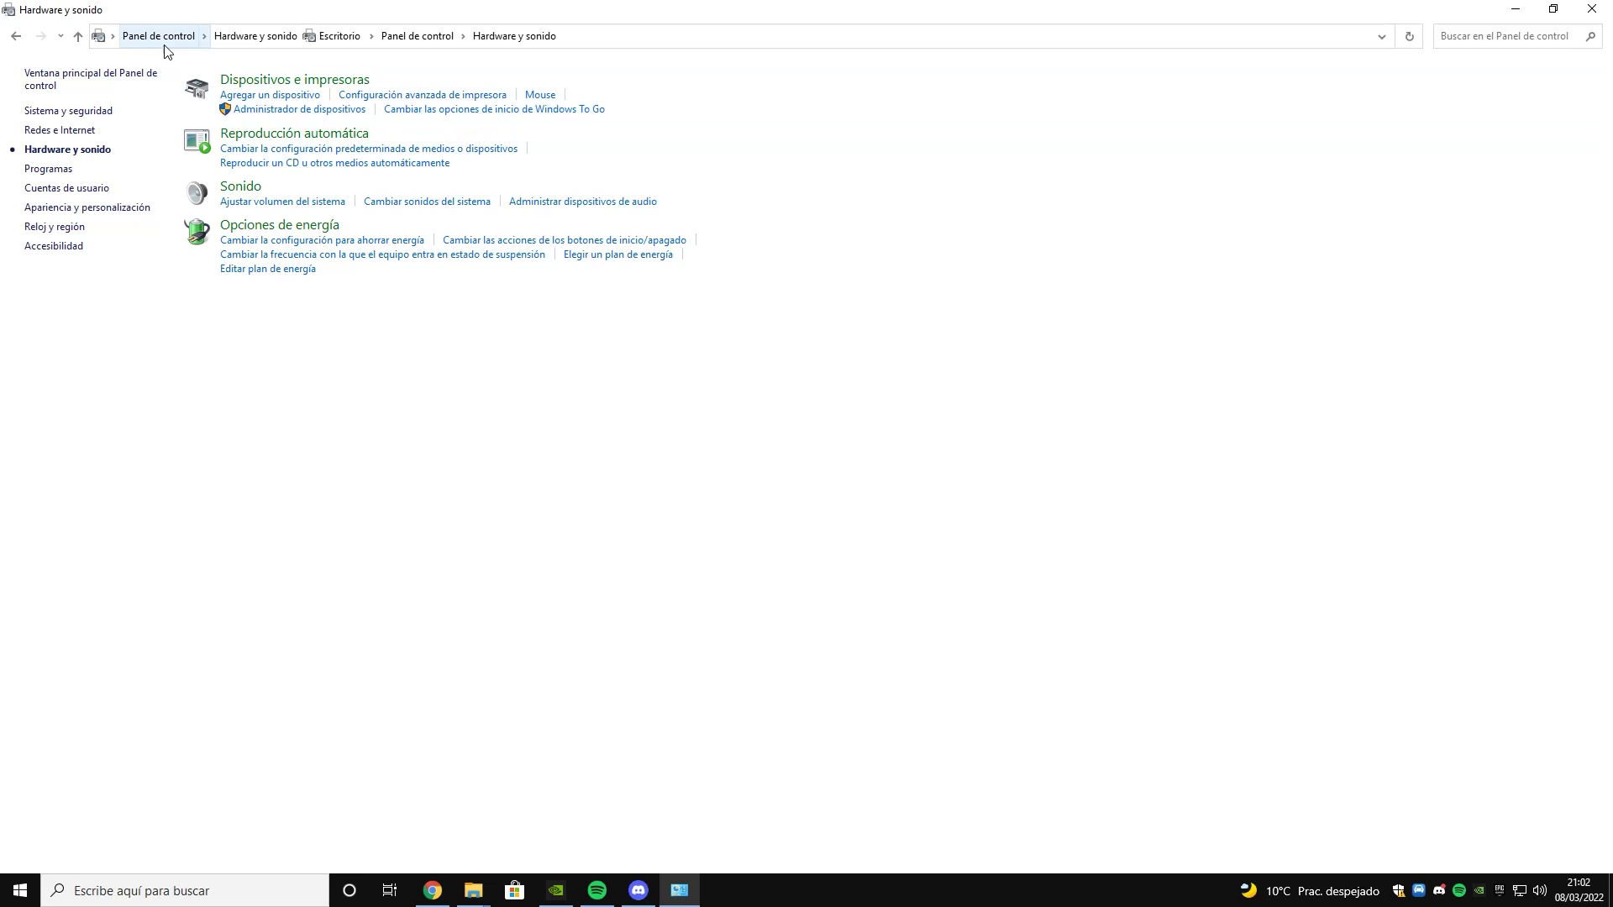
- Open the performance options from the advanced system settings under Sistema y seguridad
click(159, 36)
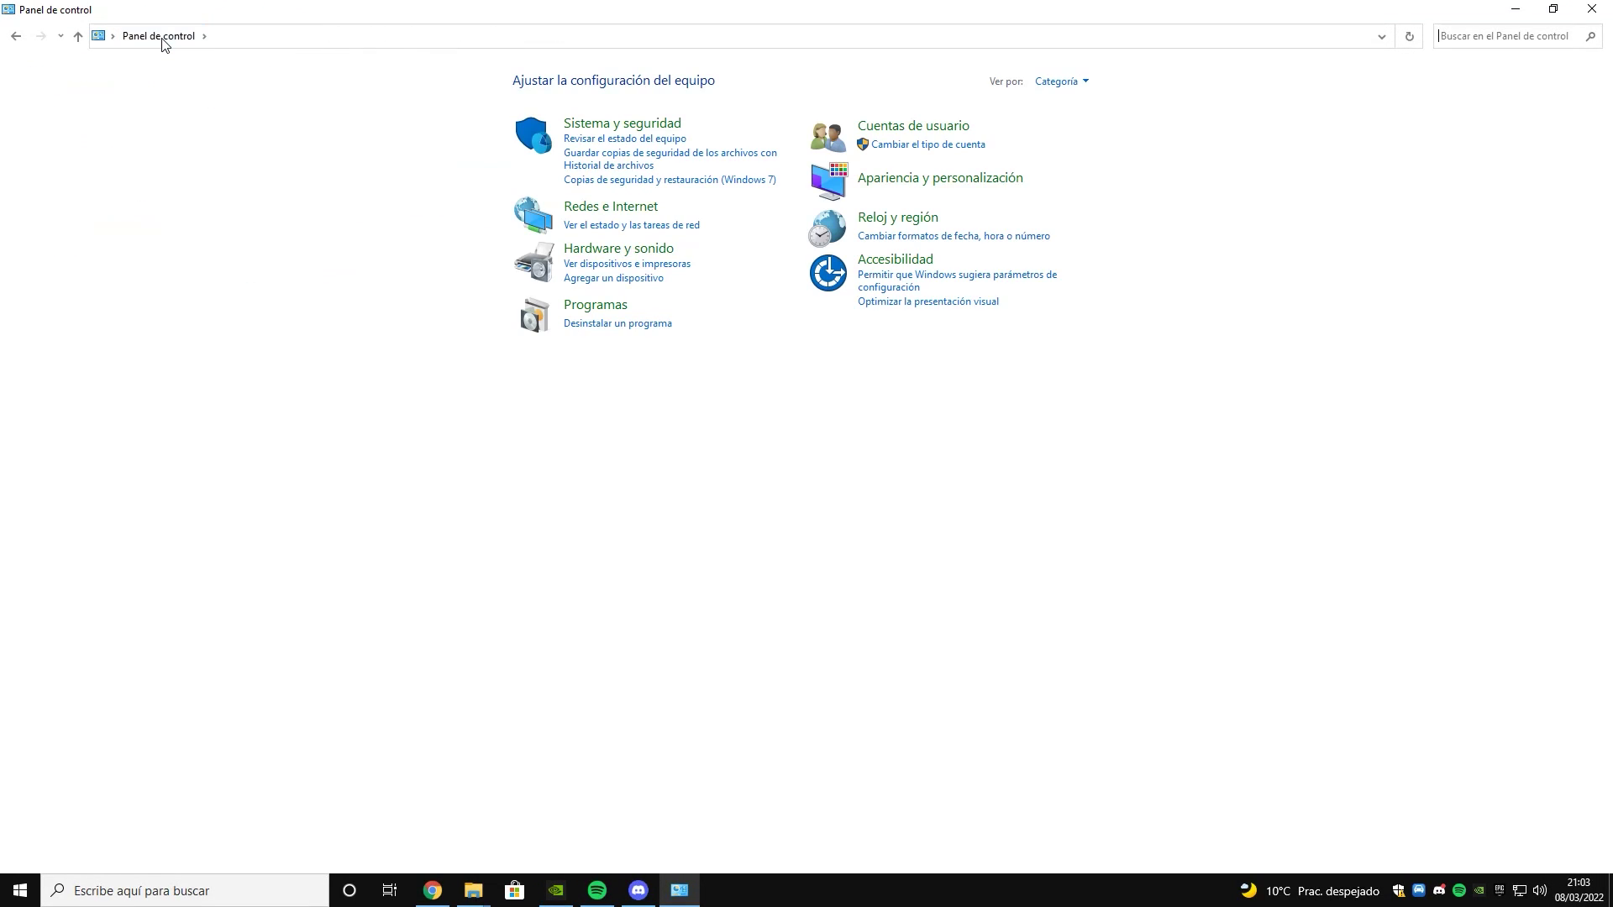
click(624, 128)
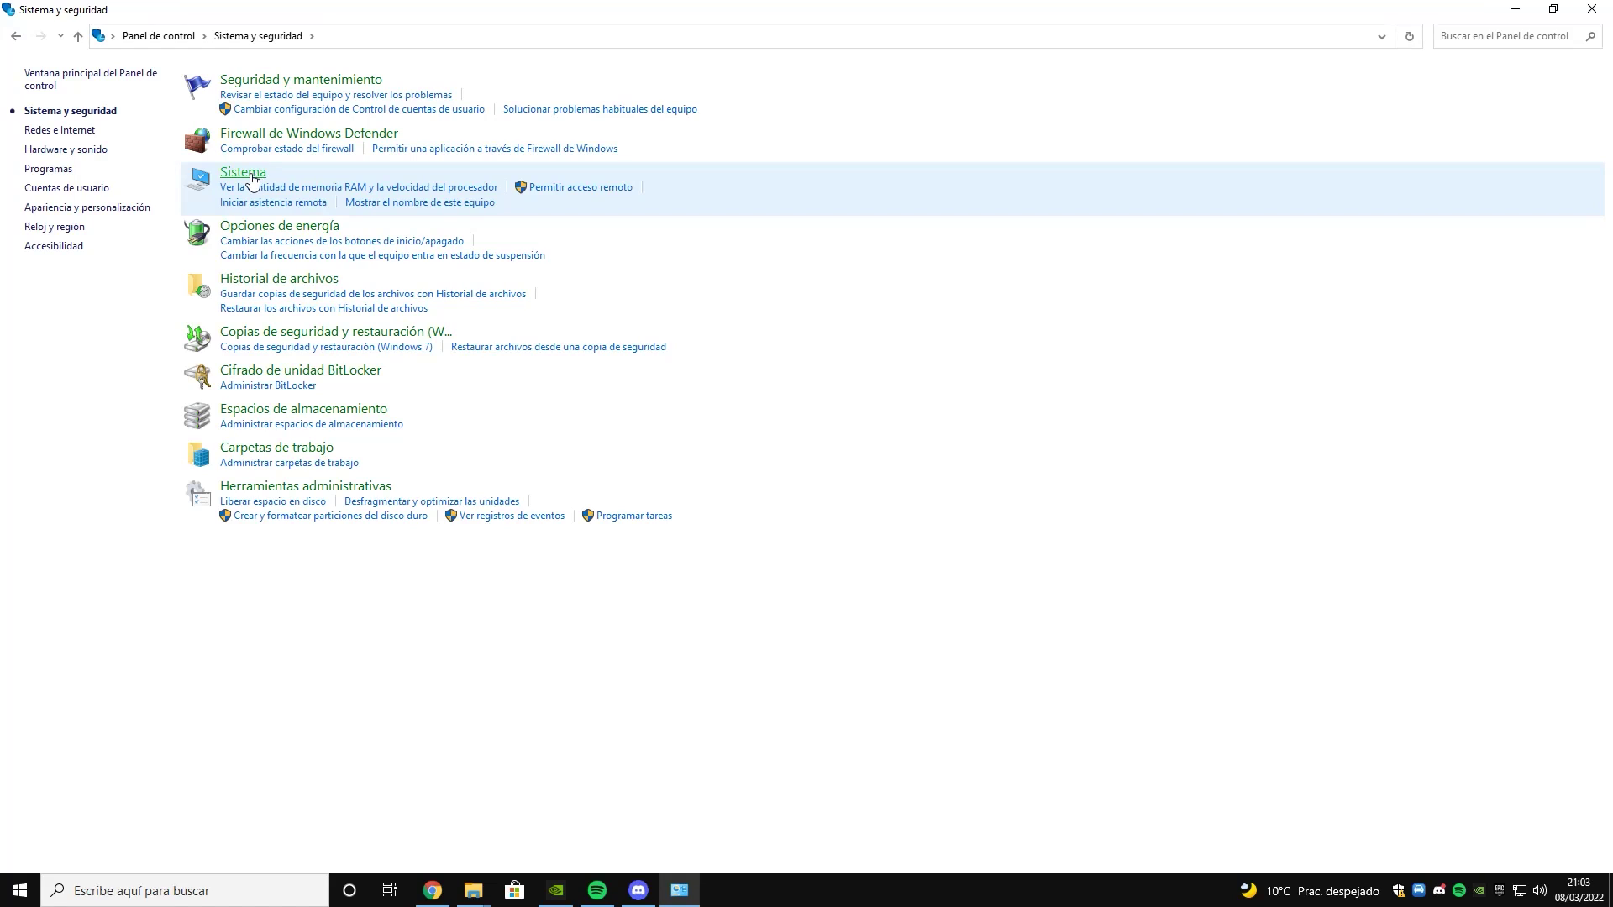
click(252, 177)
click(1470, 267)
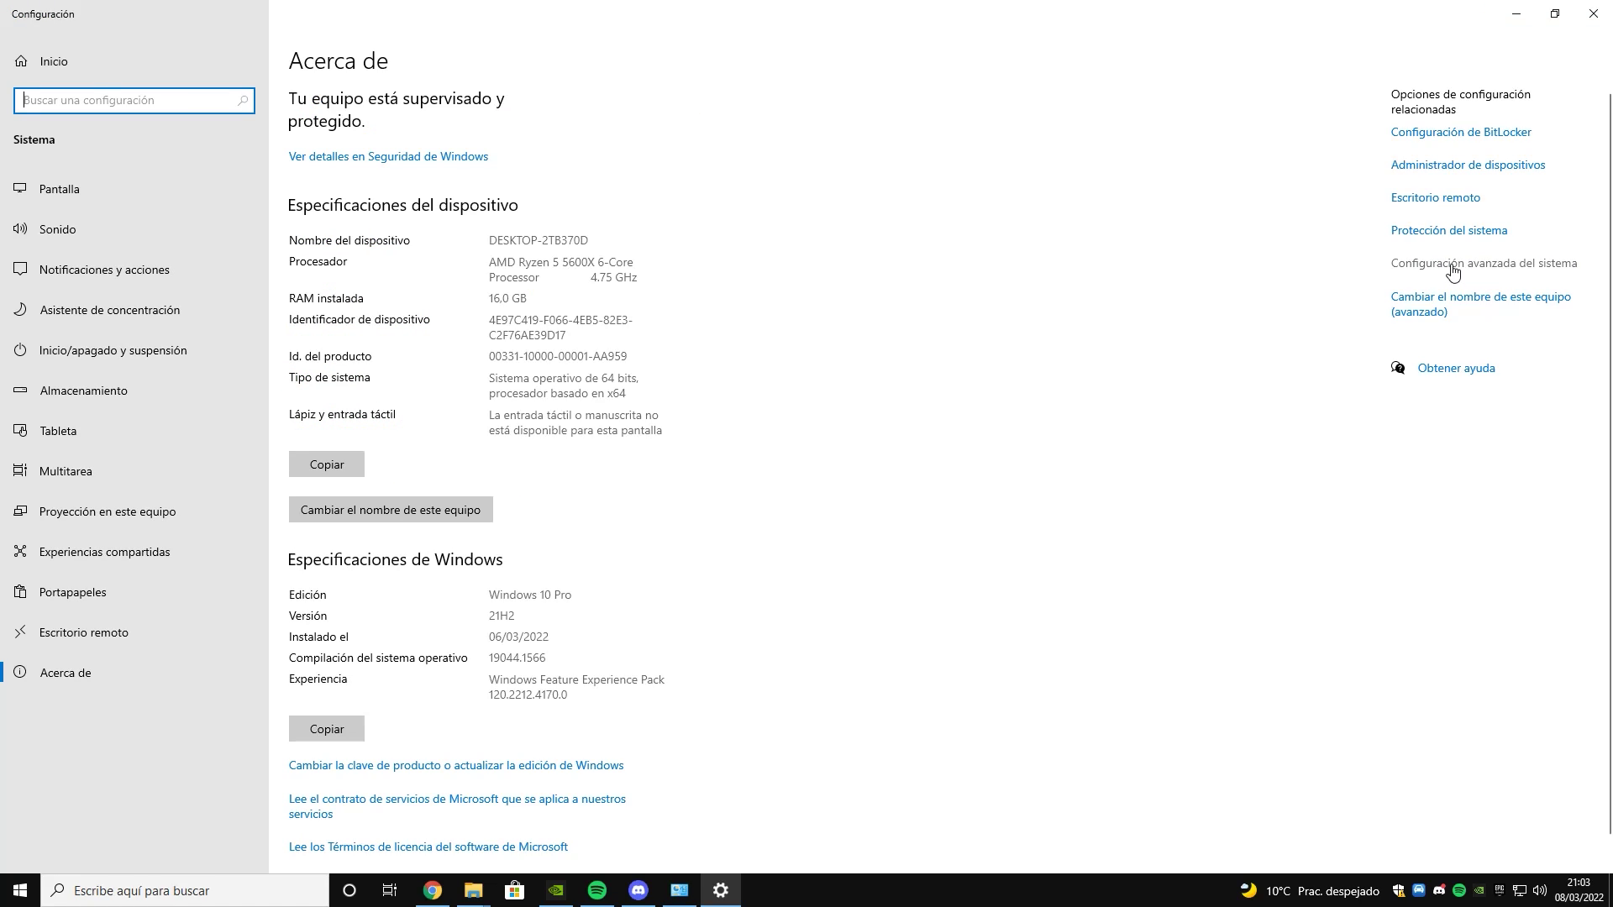
click(356, 240)
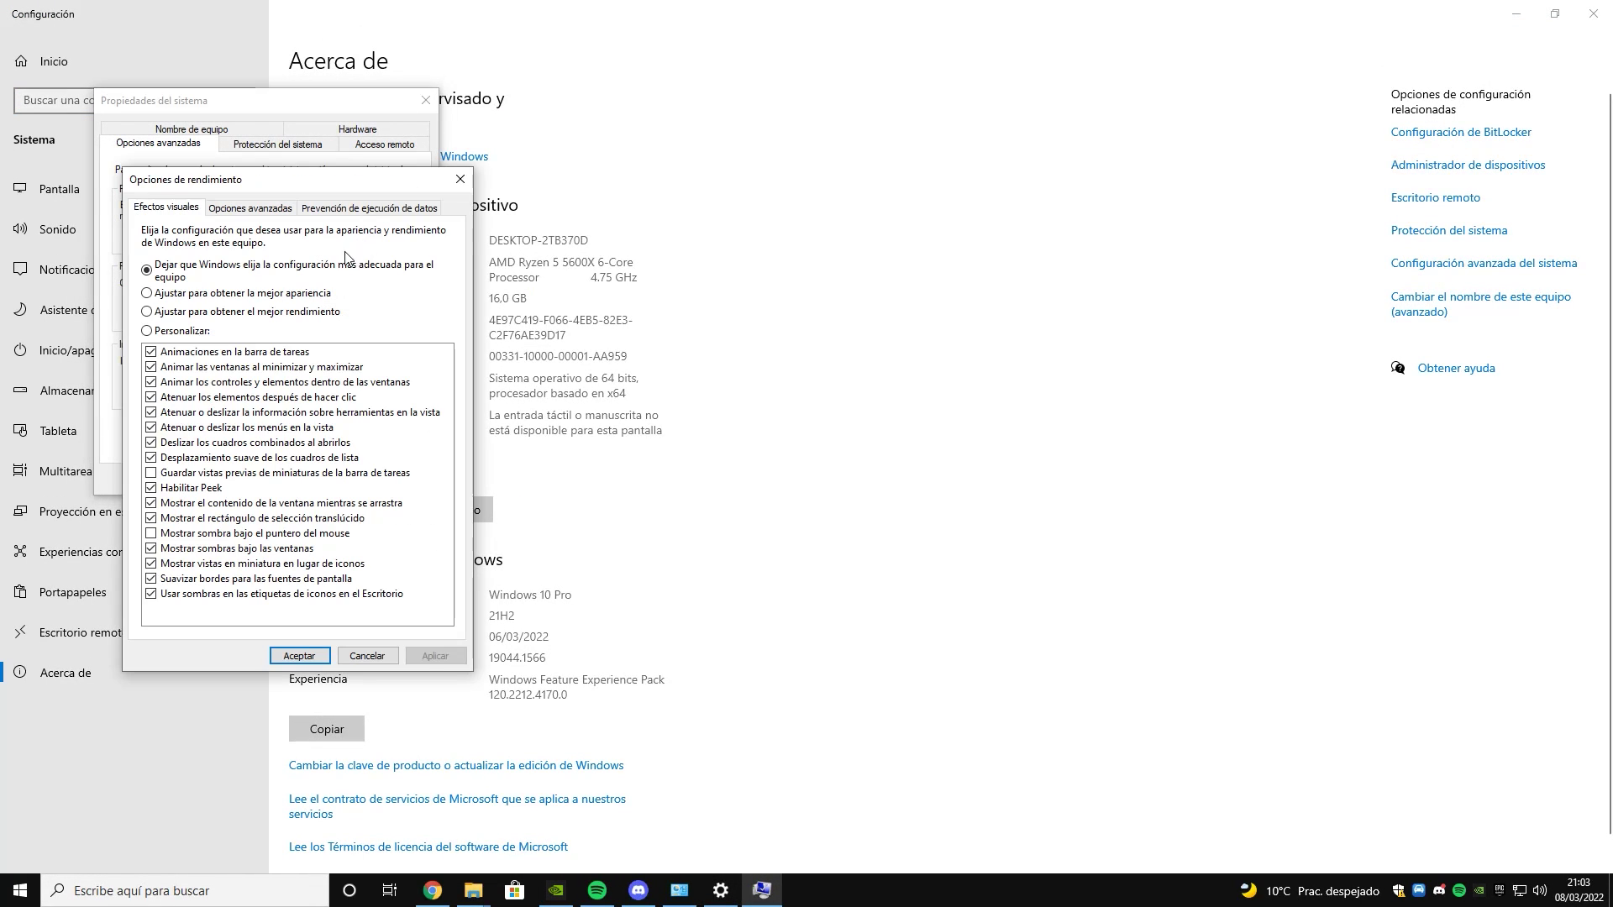
- Apply the visual effects preset Ajustar para obtener el mejor rendimiento, leaving every individual effect off
click(160, 313)
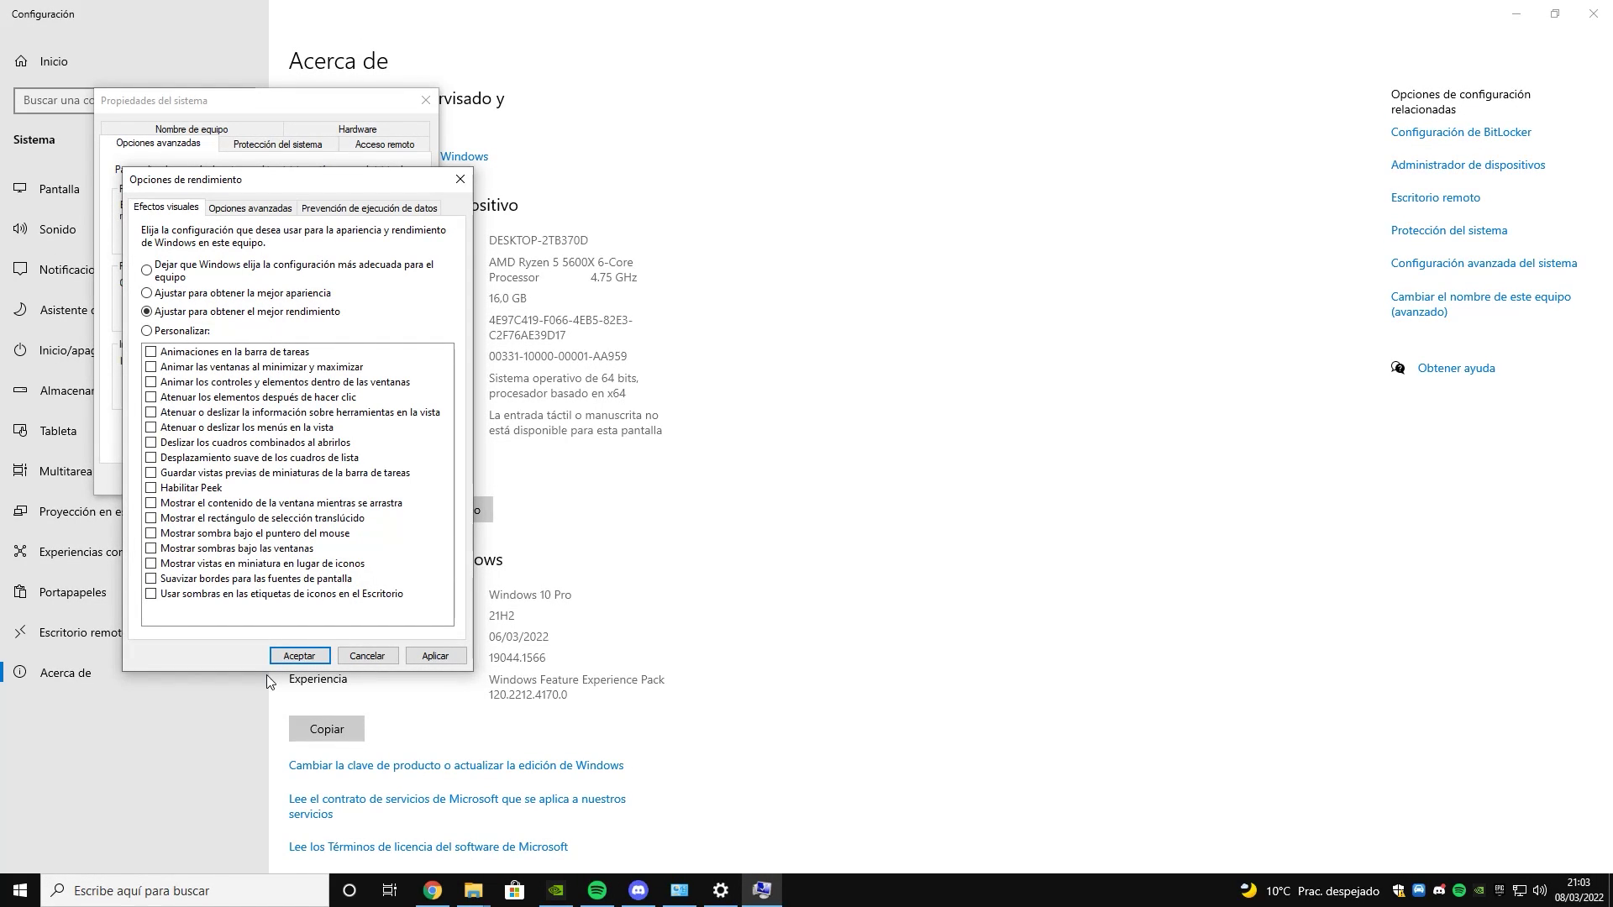
click(151, 579)
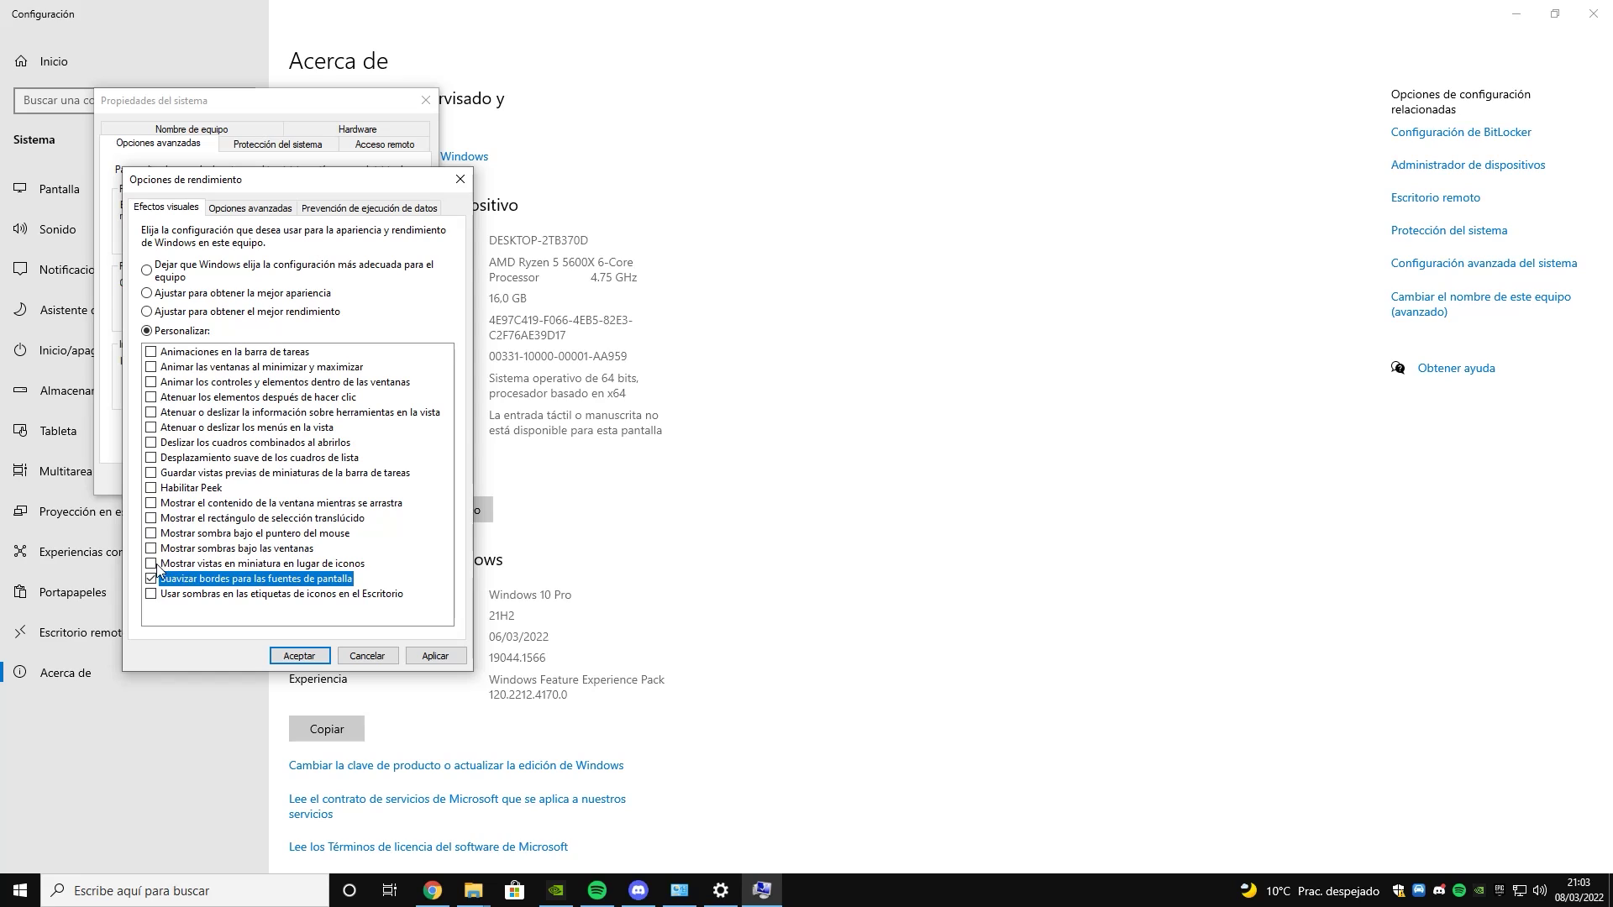
click(162, 567)
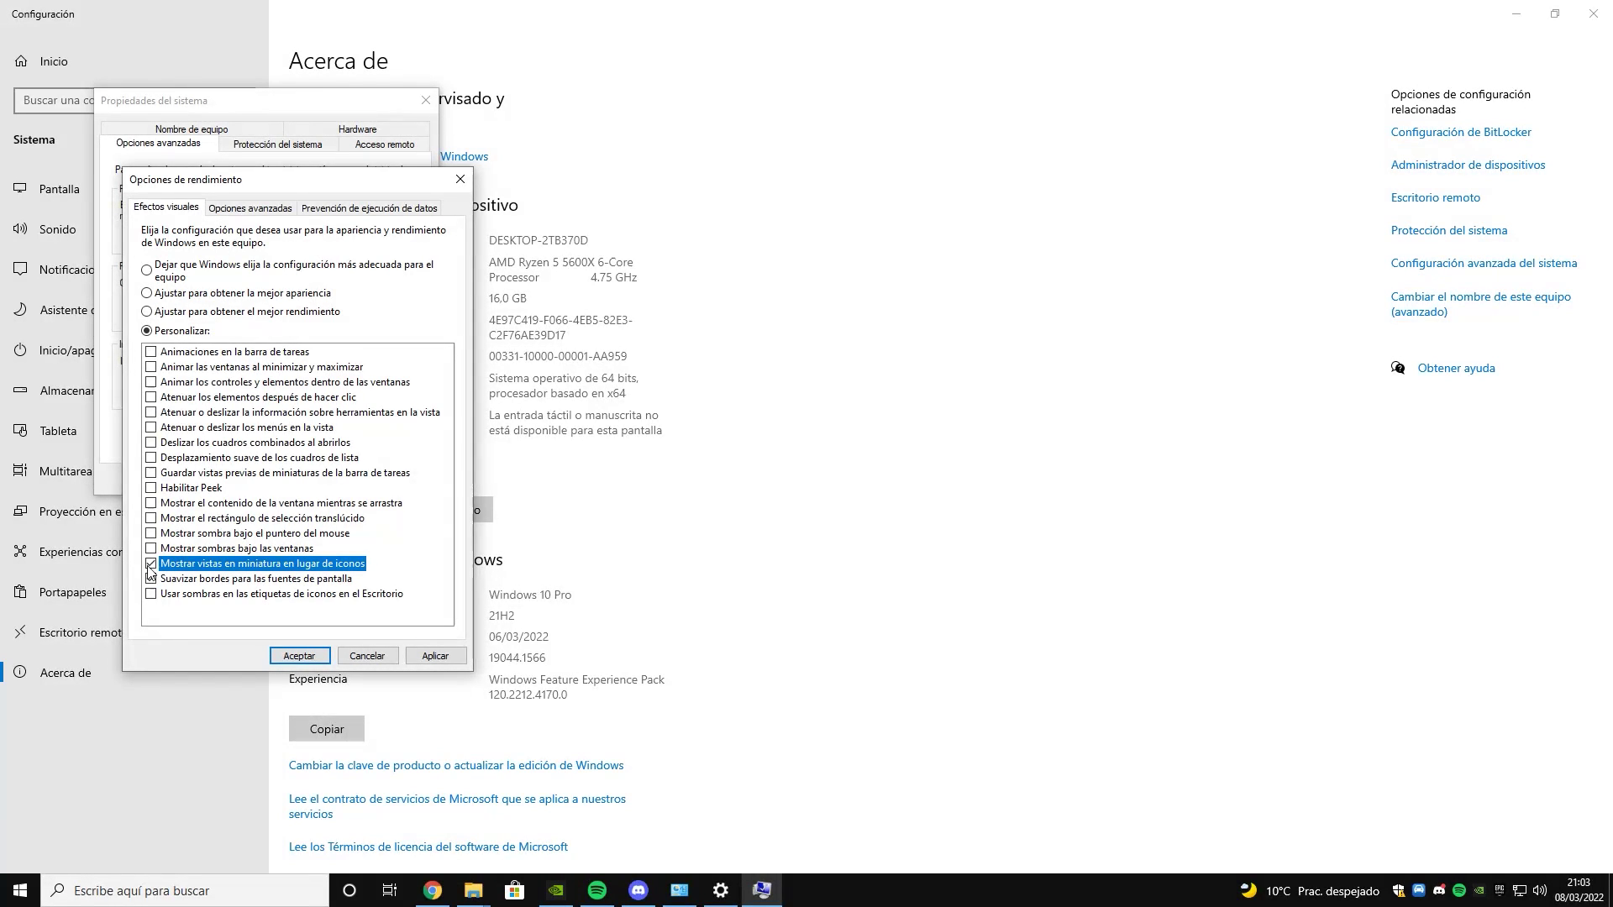
click(164, 313)
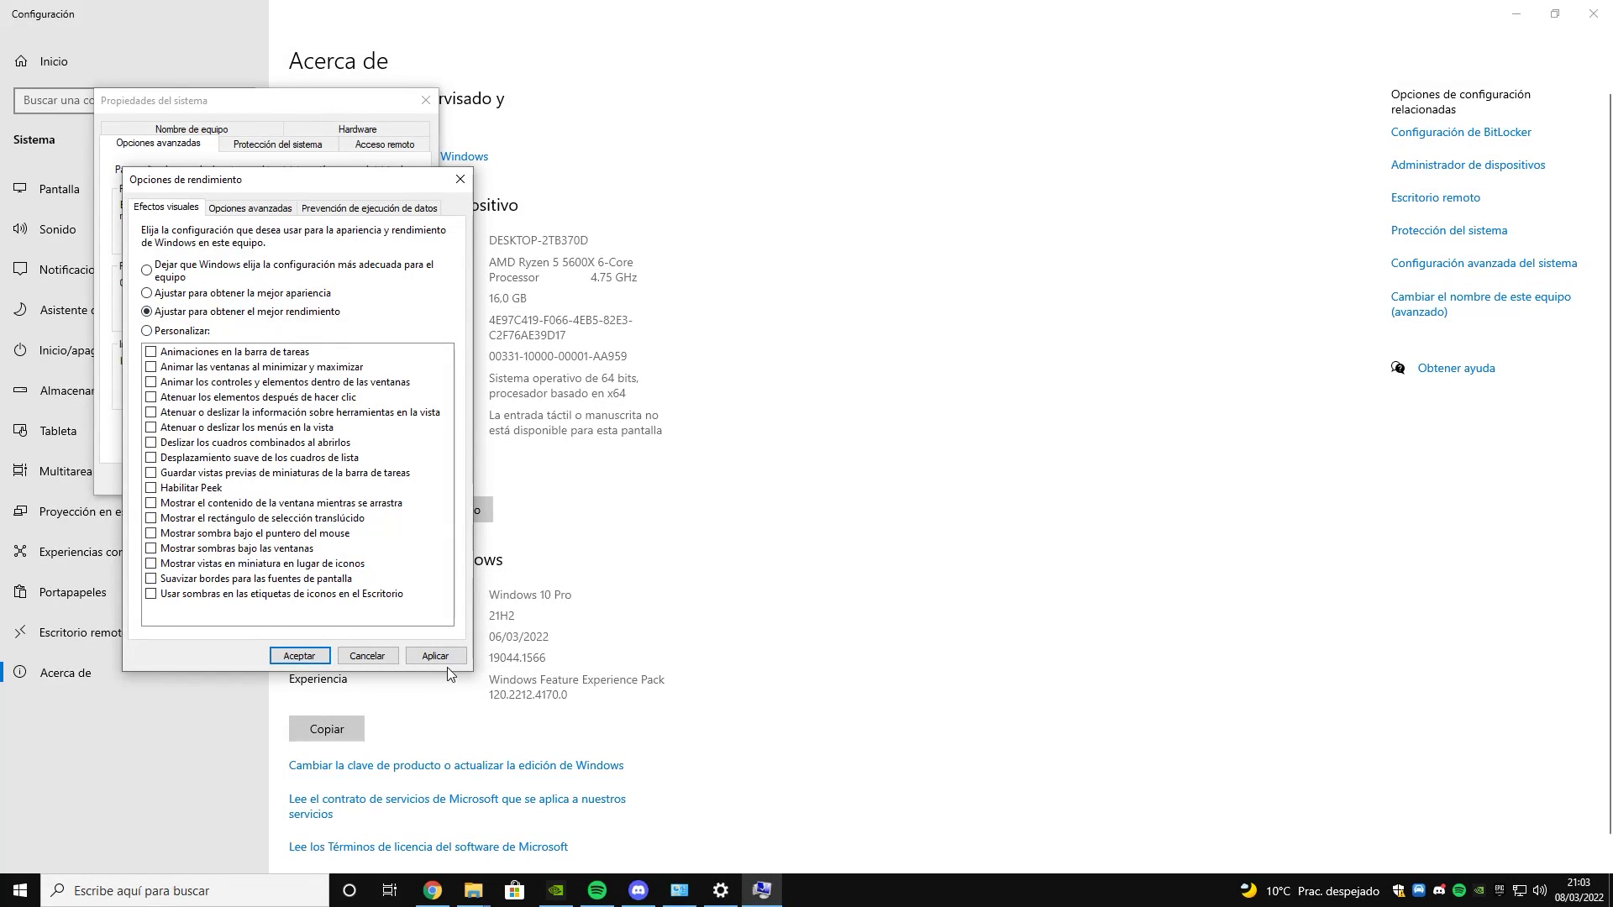
click(426, 650)
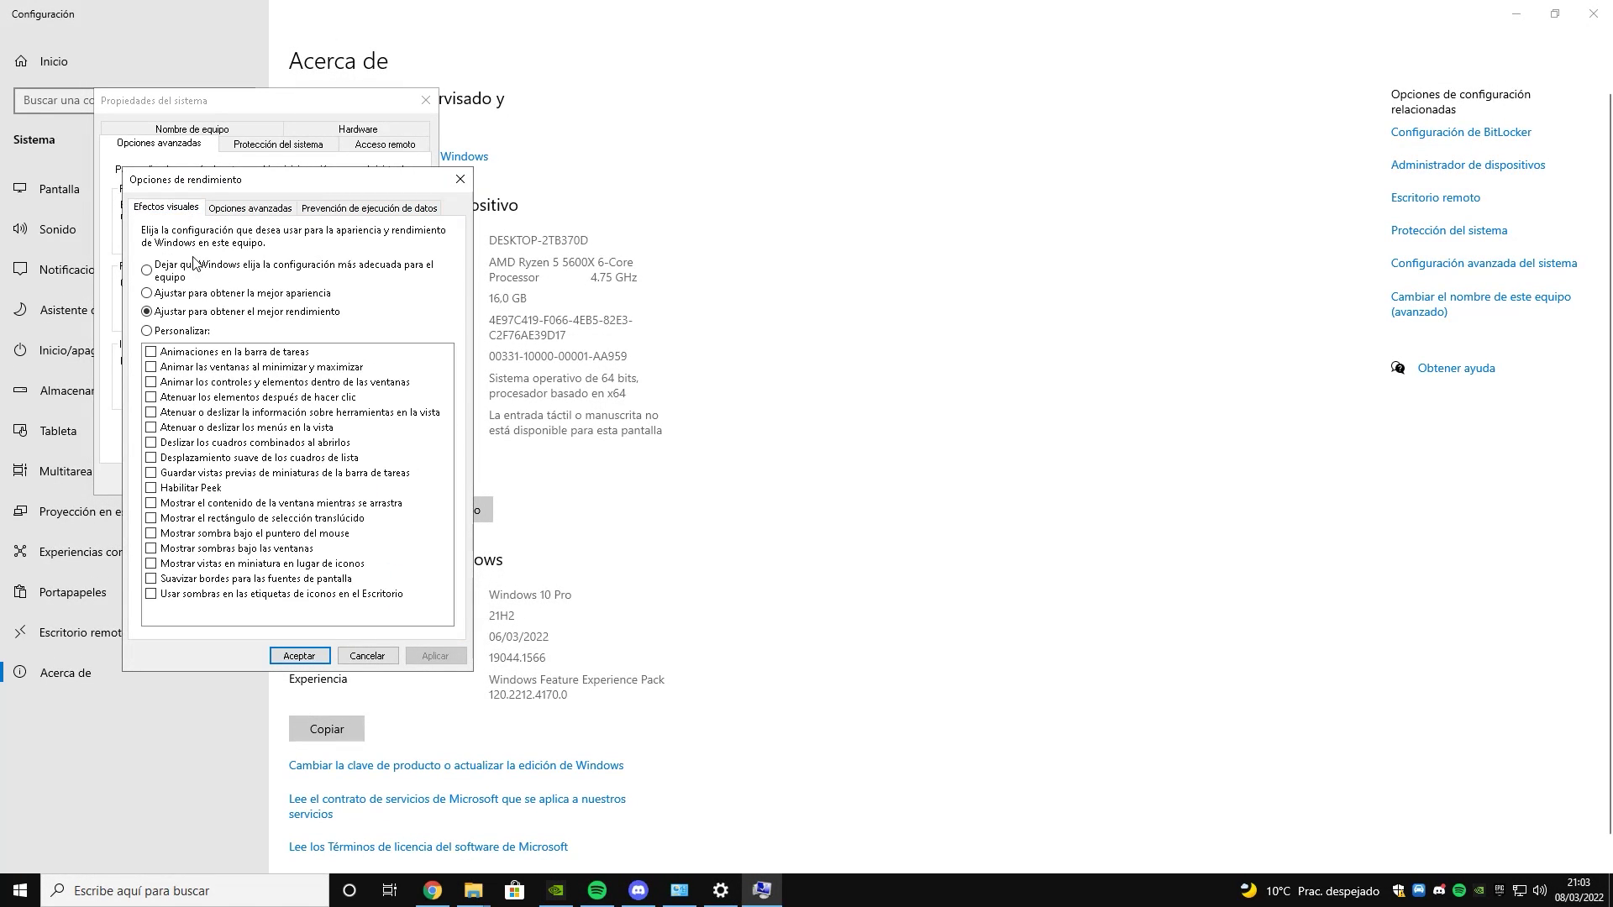
- Set processor scheduling to favour Programas in the advanced performance options and apply it
click(250, 212)
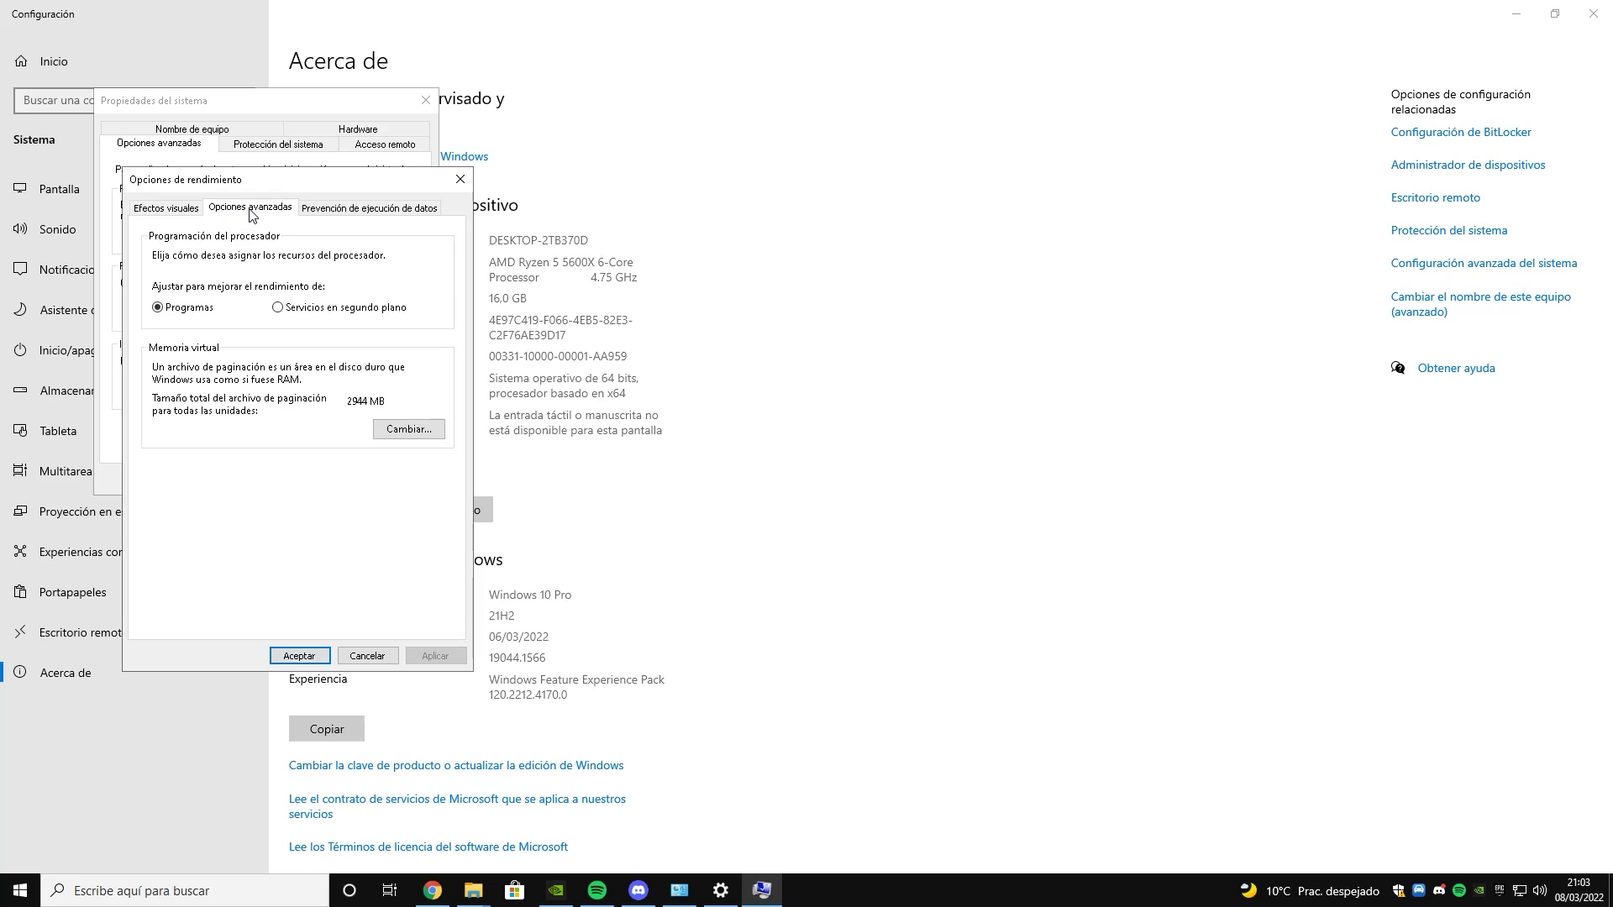
click(278, 308)
click(158, 308)
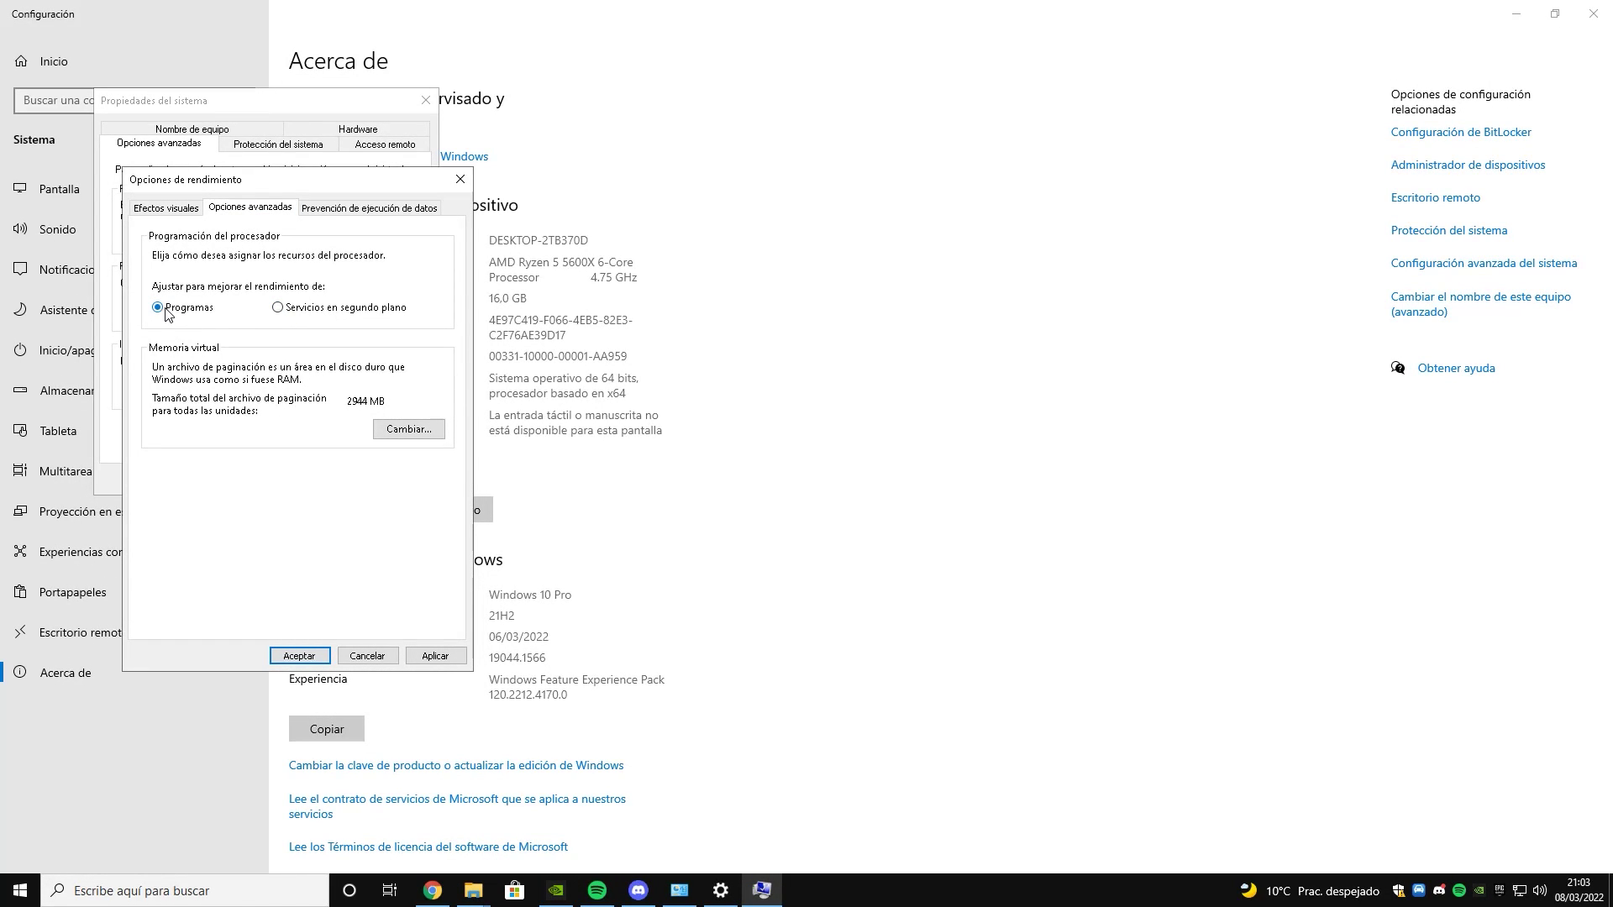
click(430, 656)
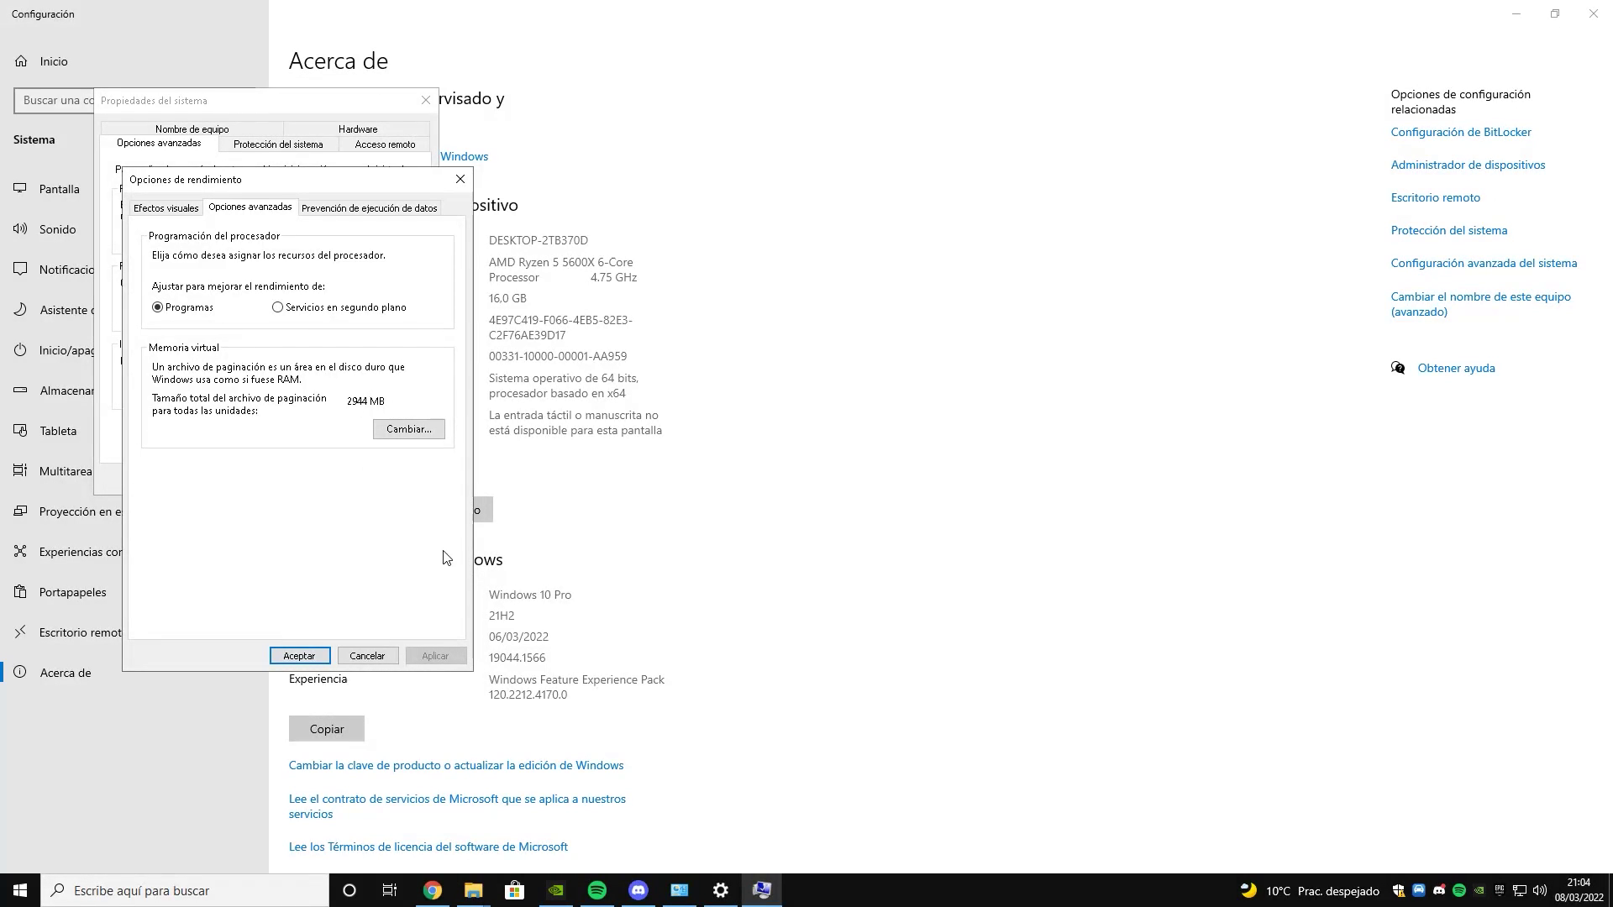
- Turn off automatic paging file management for all drives in the virtual memory settings, and close the system properties and settings windows
click(400, 431)
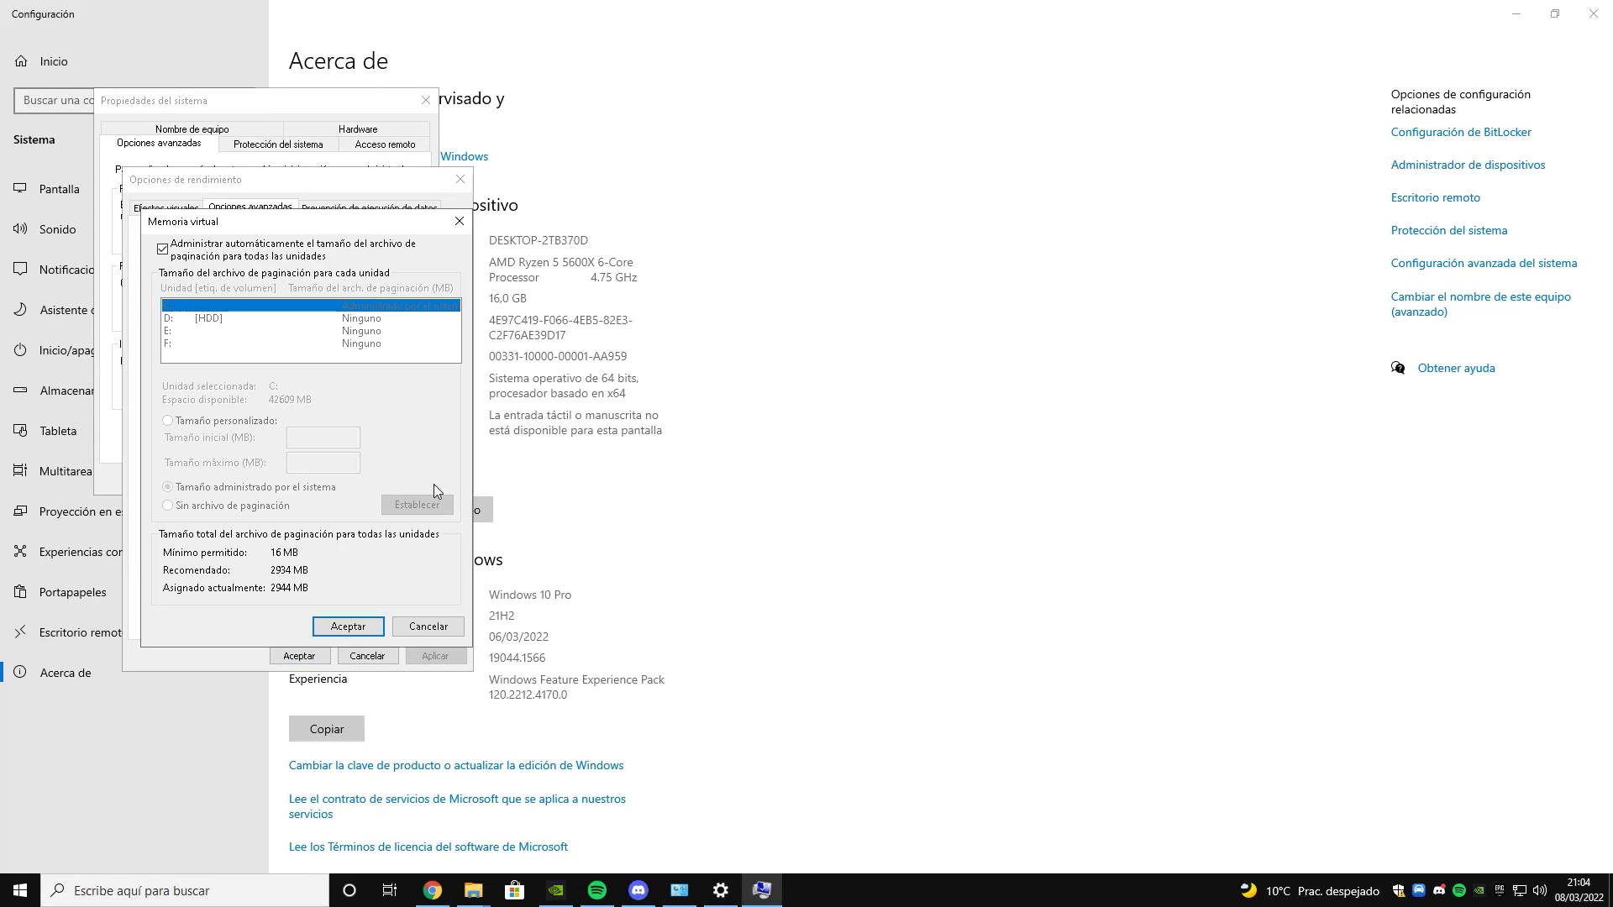
click(163, 249)
click(348, 626)
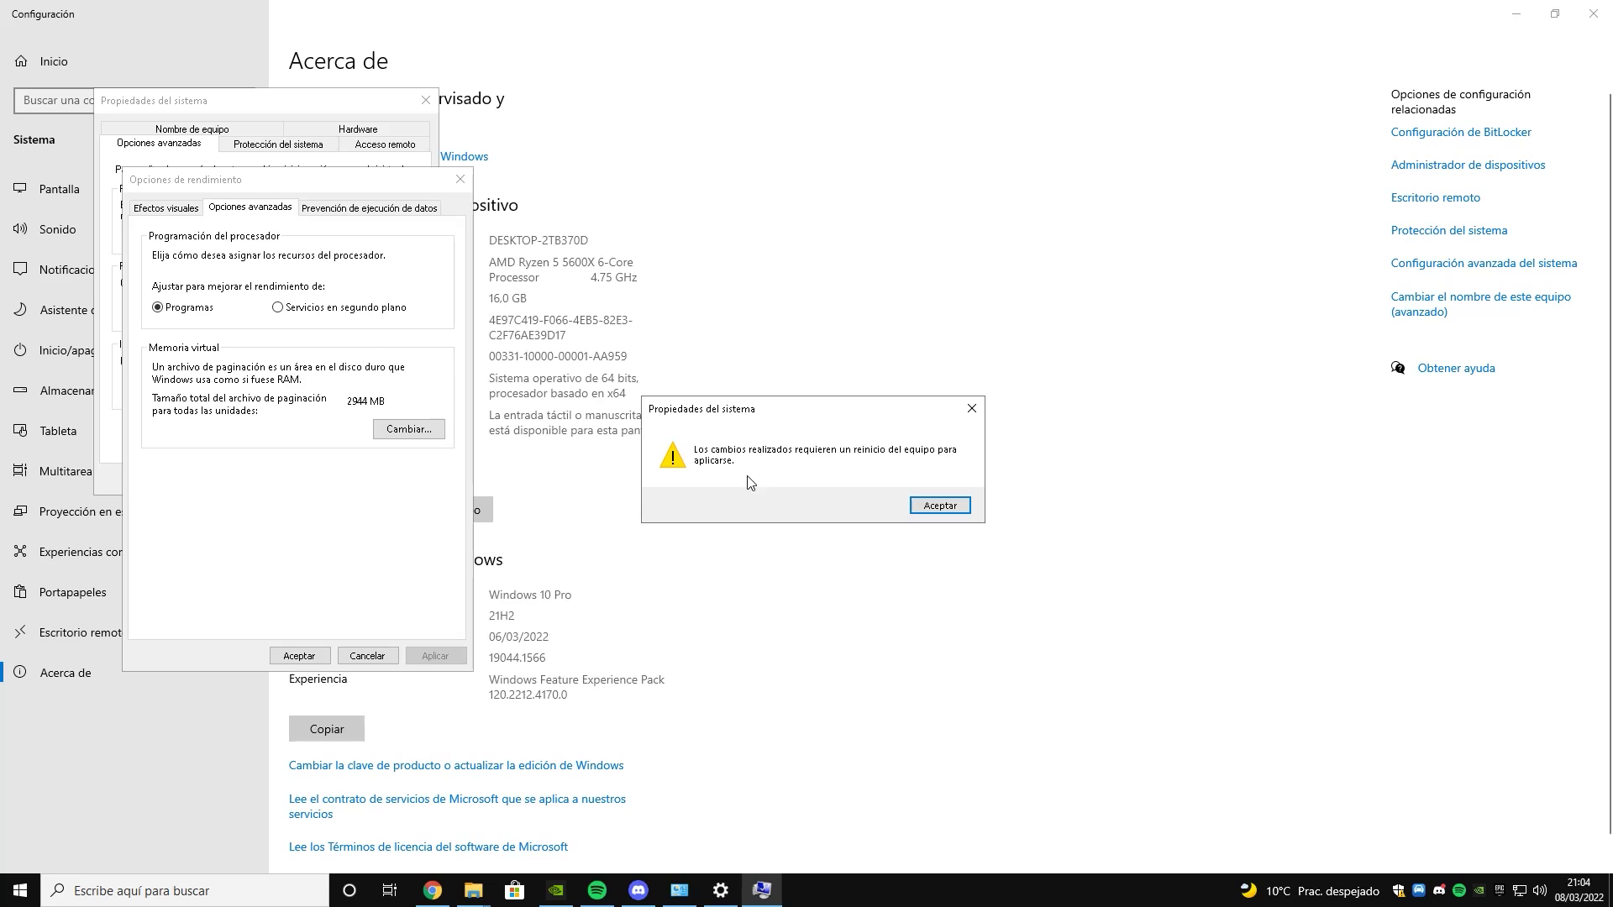
click(934, 509)
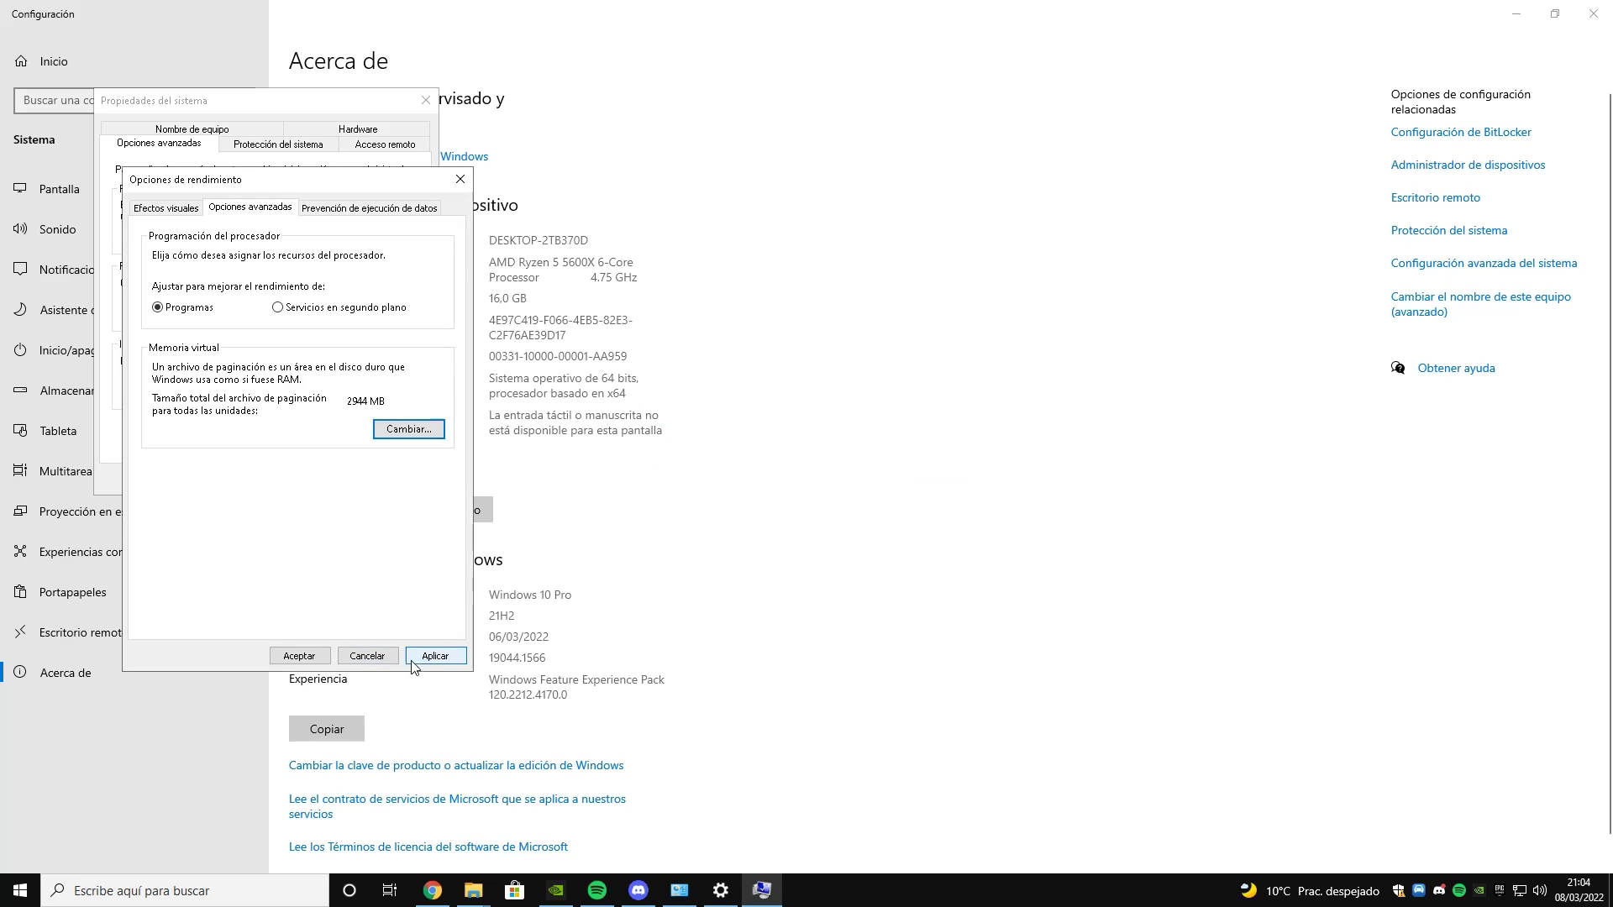
click(298, 656)
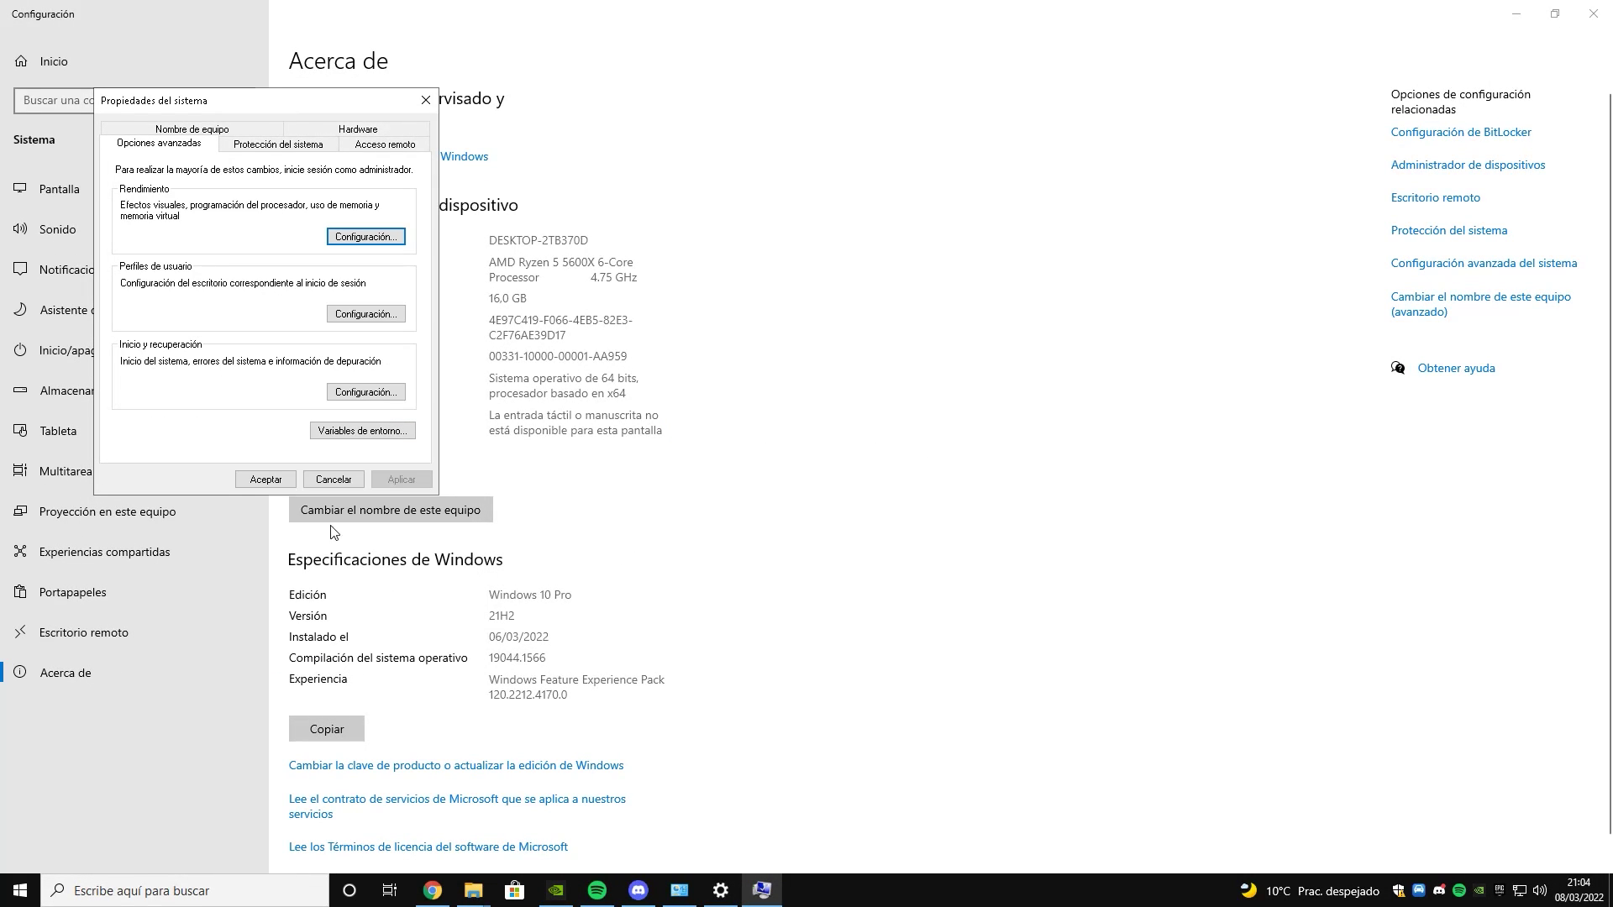
click(278, 492)
click(879, 468)
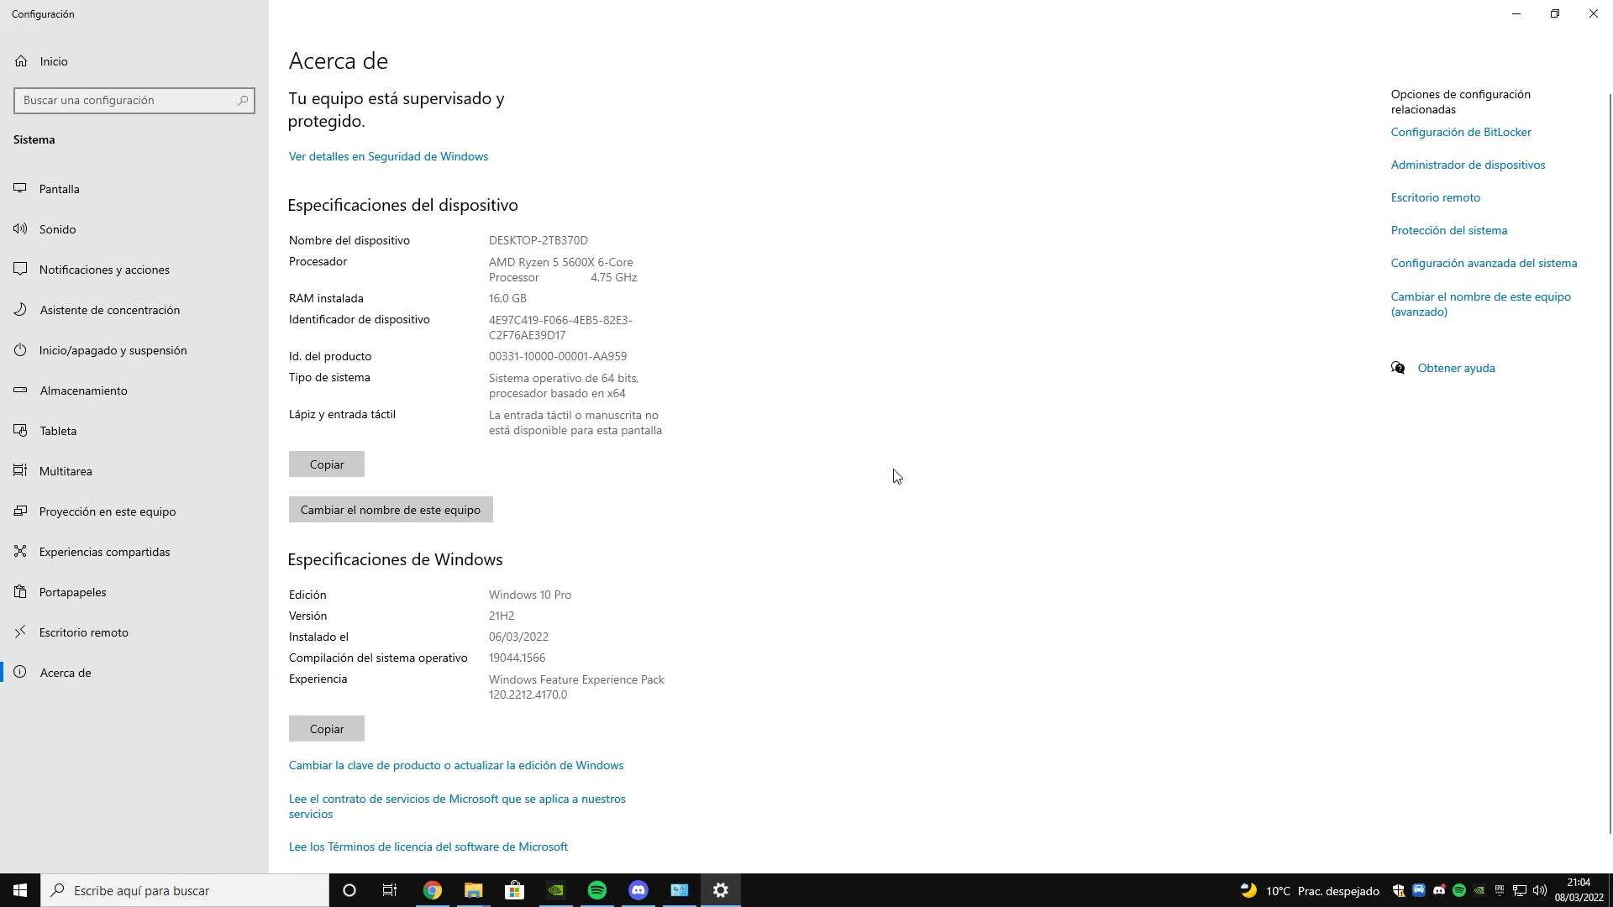
click(1600, 15)
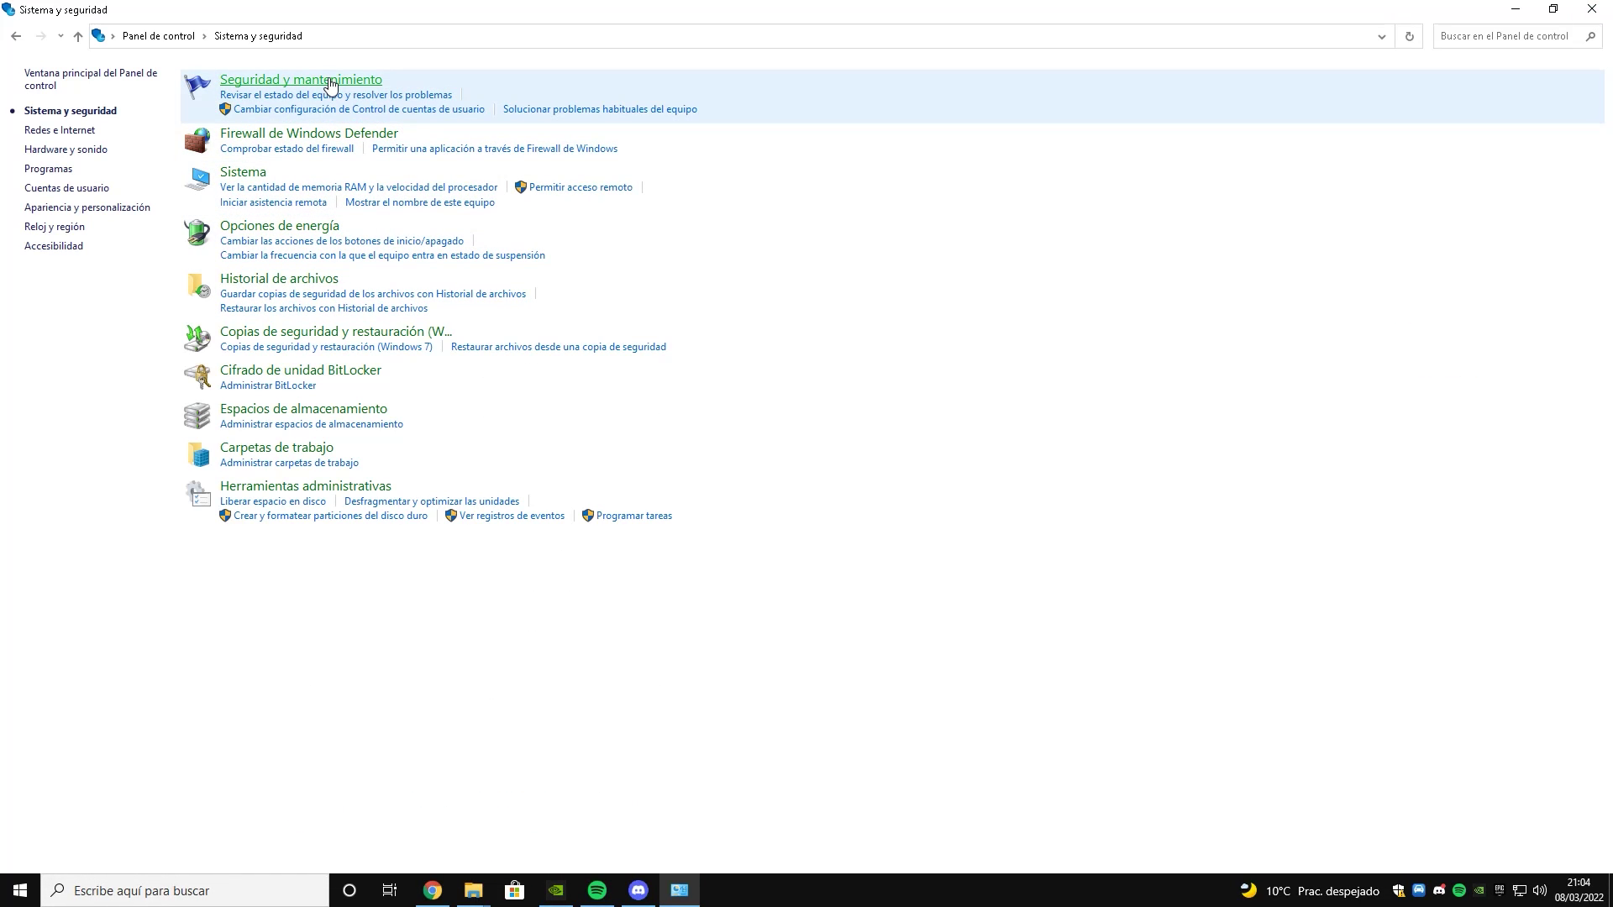
- In Seguridad y mantenimiento, turn off the security messages for Internet security settings, network firewall, user account control and antivirus protection
click(343, 95)
click(107, 130)
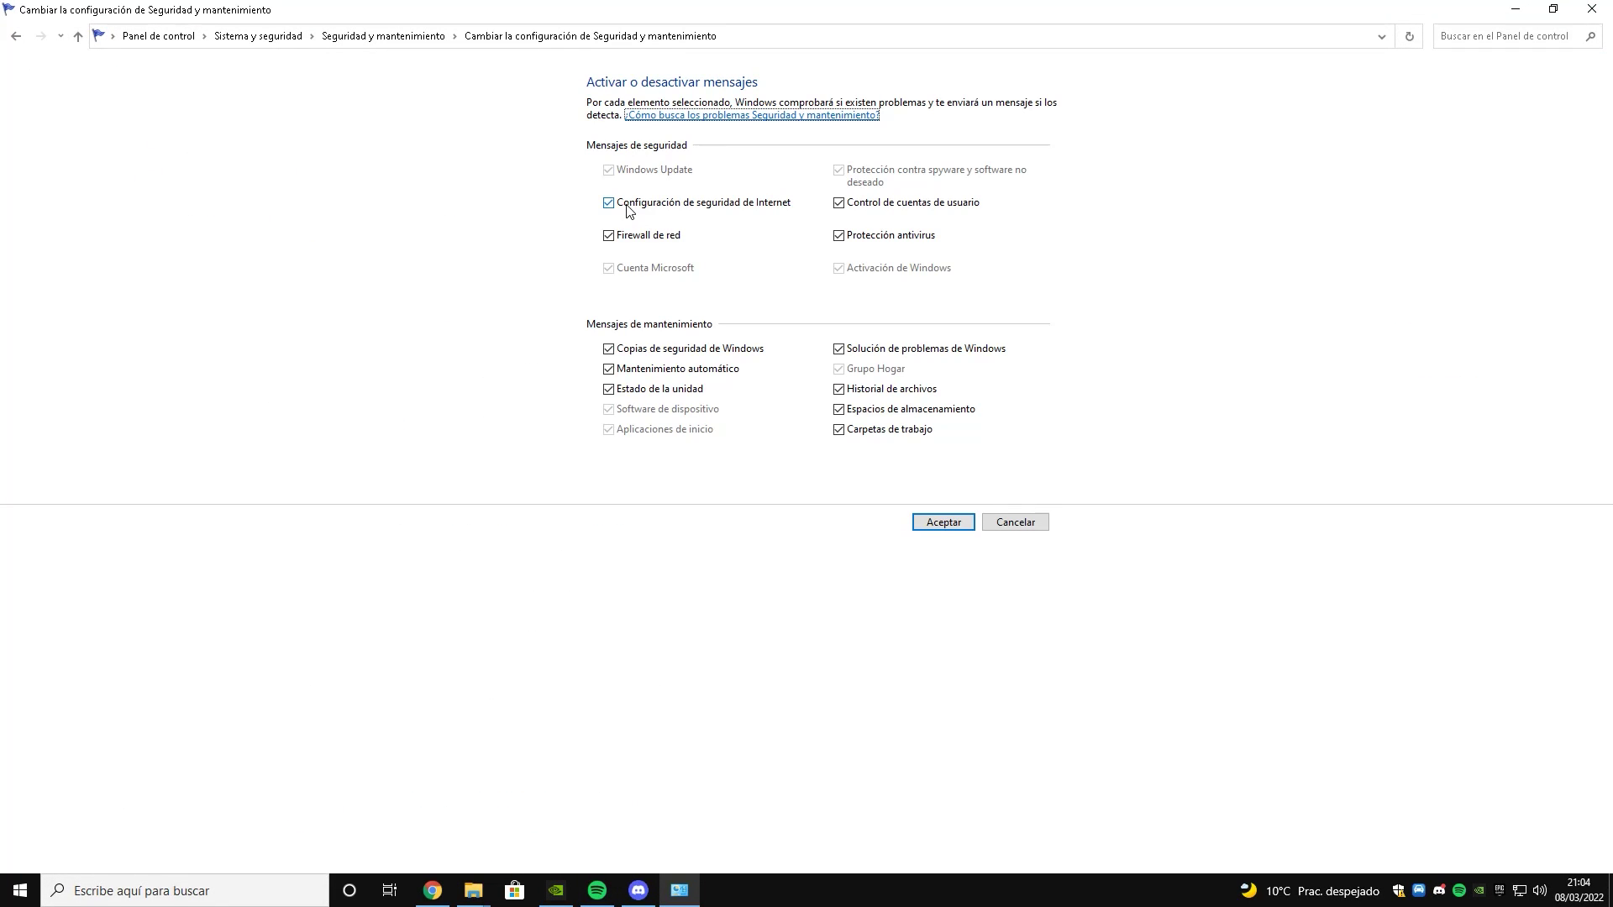
click(621, 235)
click(839, 204)
click(839, 236)
- Turn off all available maintenance messages, including troubleshooting, file history, backups and drive status, save, and return to the Panel de control home
click(840, 350)
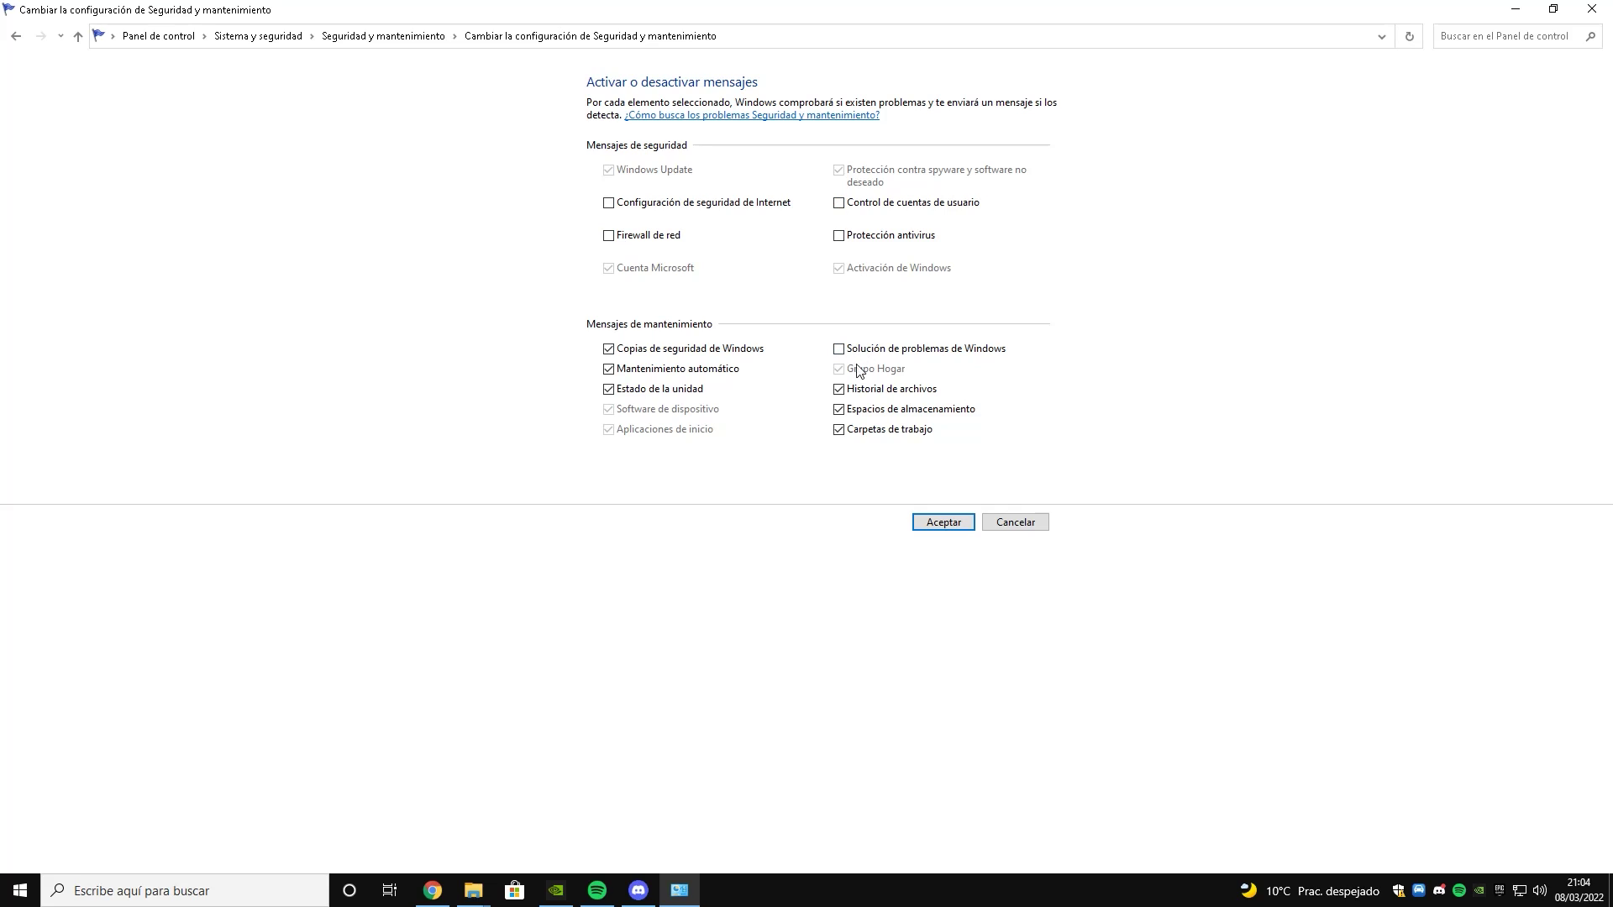
click(847, 389)
click(850, 413)
click(840, 430)
click(613, 372)
click(616, 353)
click(609, 389)
click(942, 525)
click(182, 37)
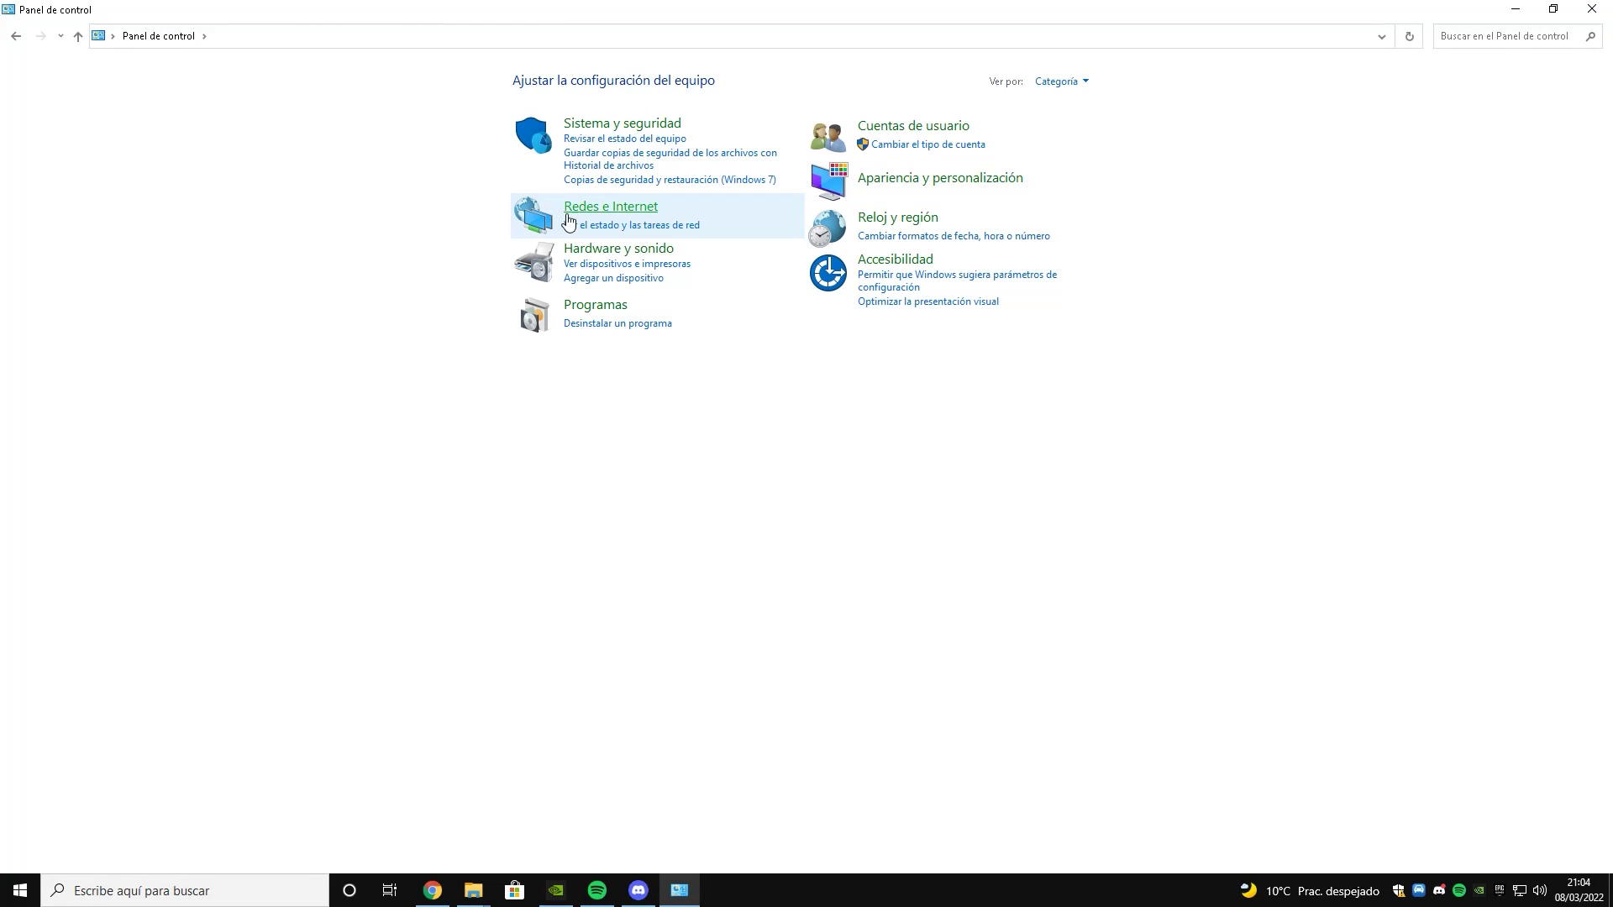
- Close the Control Panel and open the Windows services console with services.msc
click(1592, 10)
drag(278, 542, 133, 355)
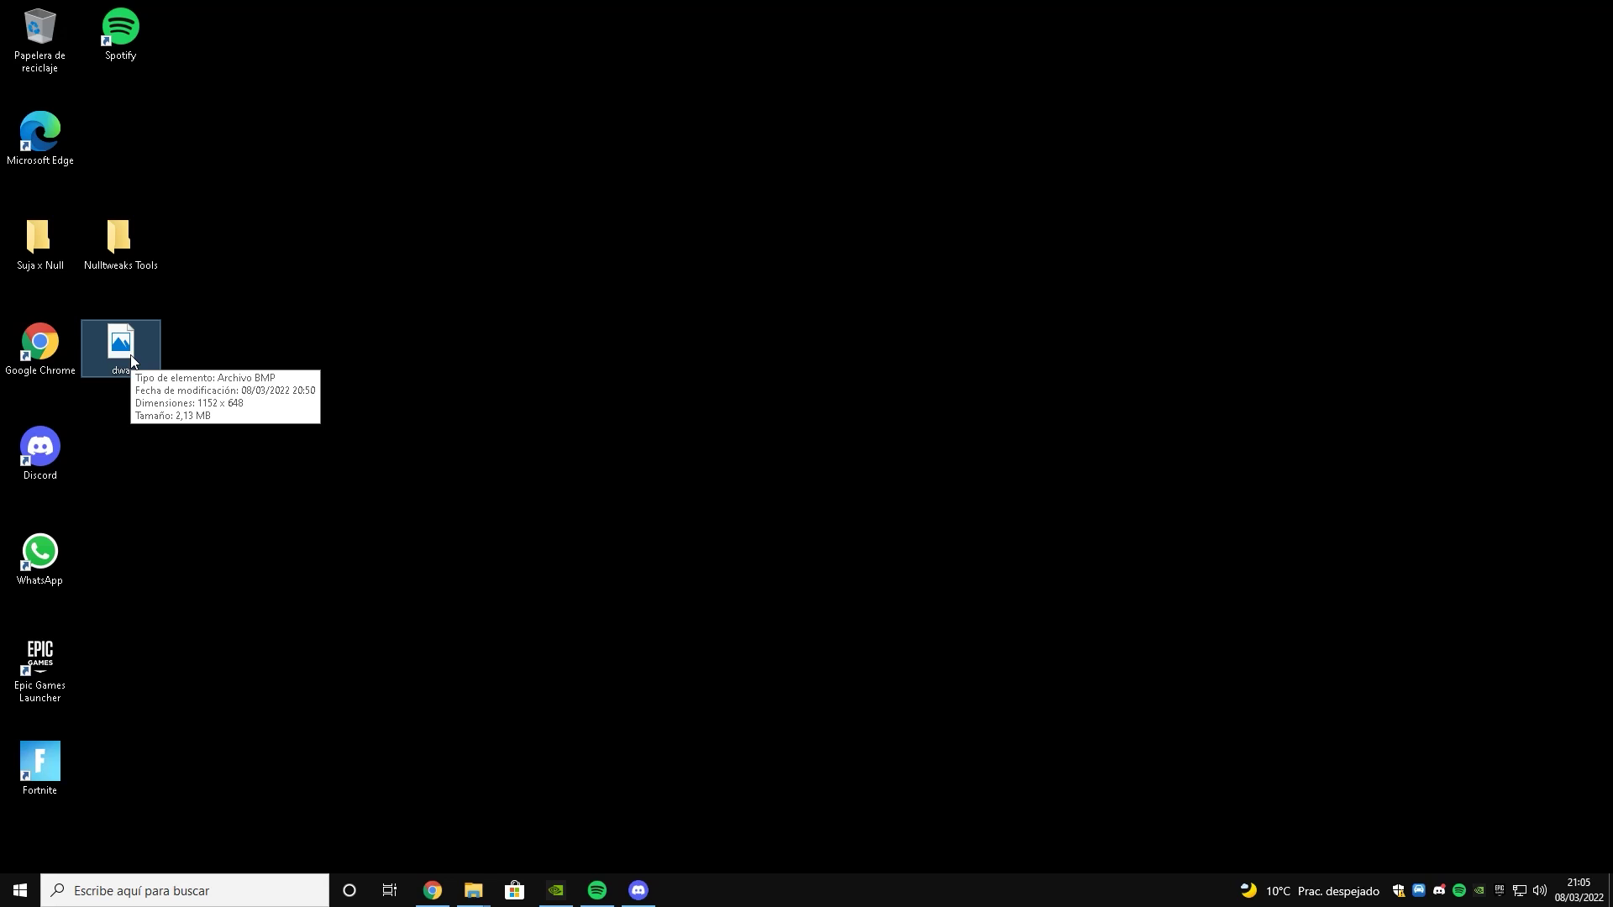
key(super+r)
text(ser)
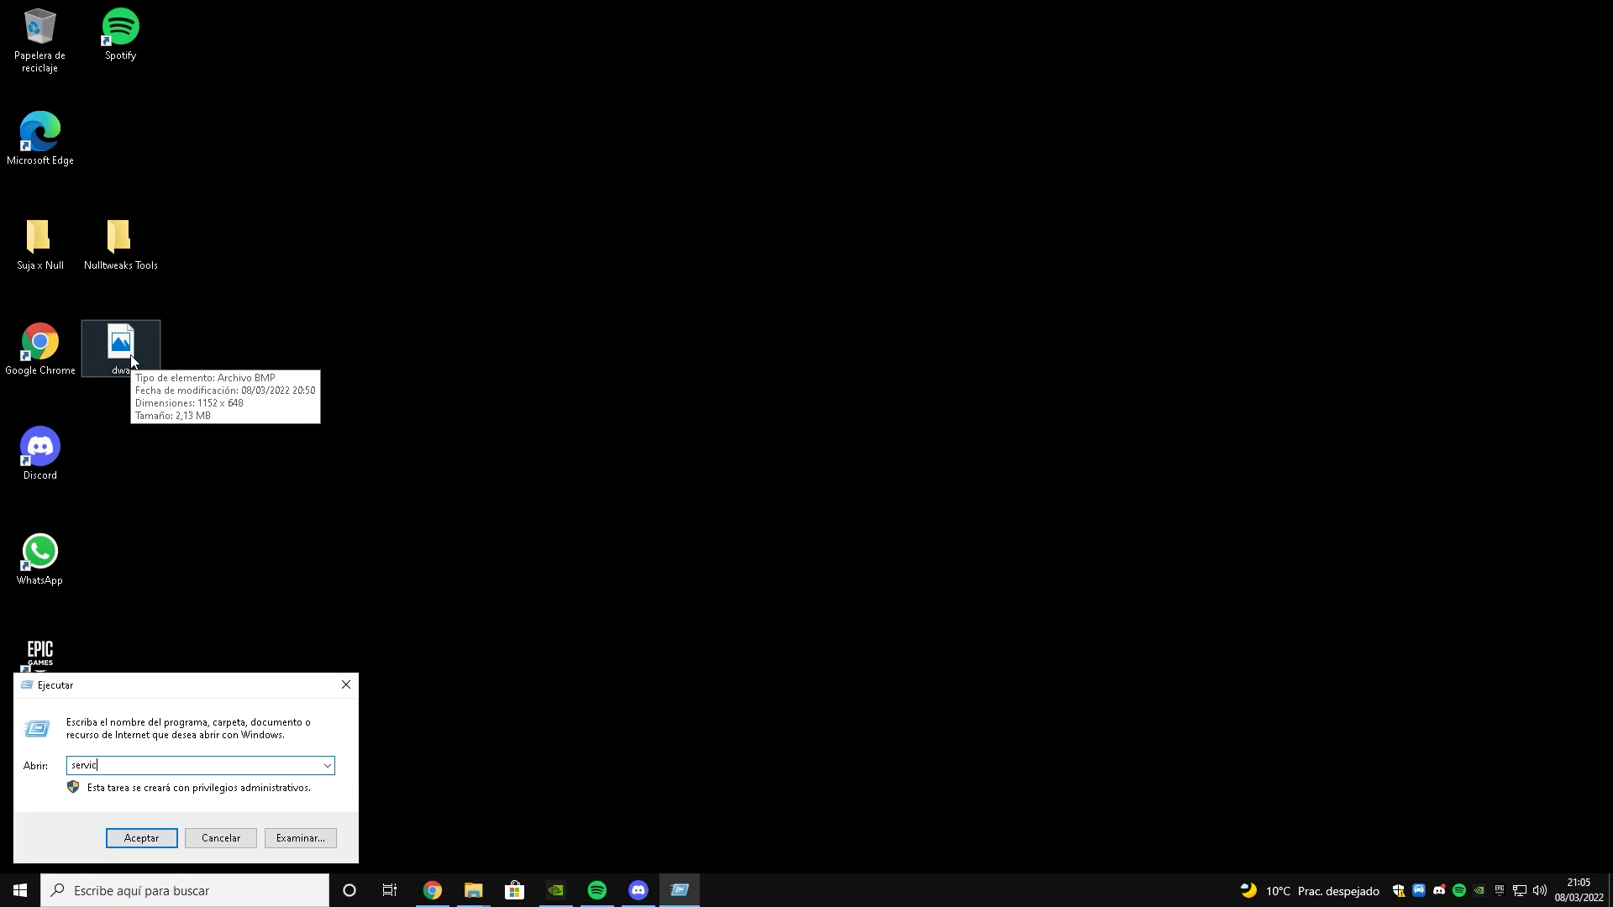
text(vices.msc)
key(Return)
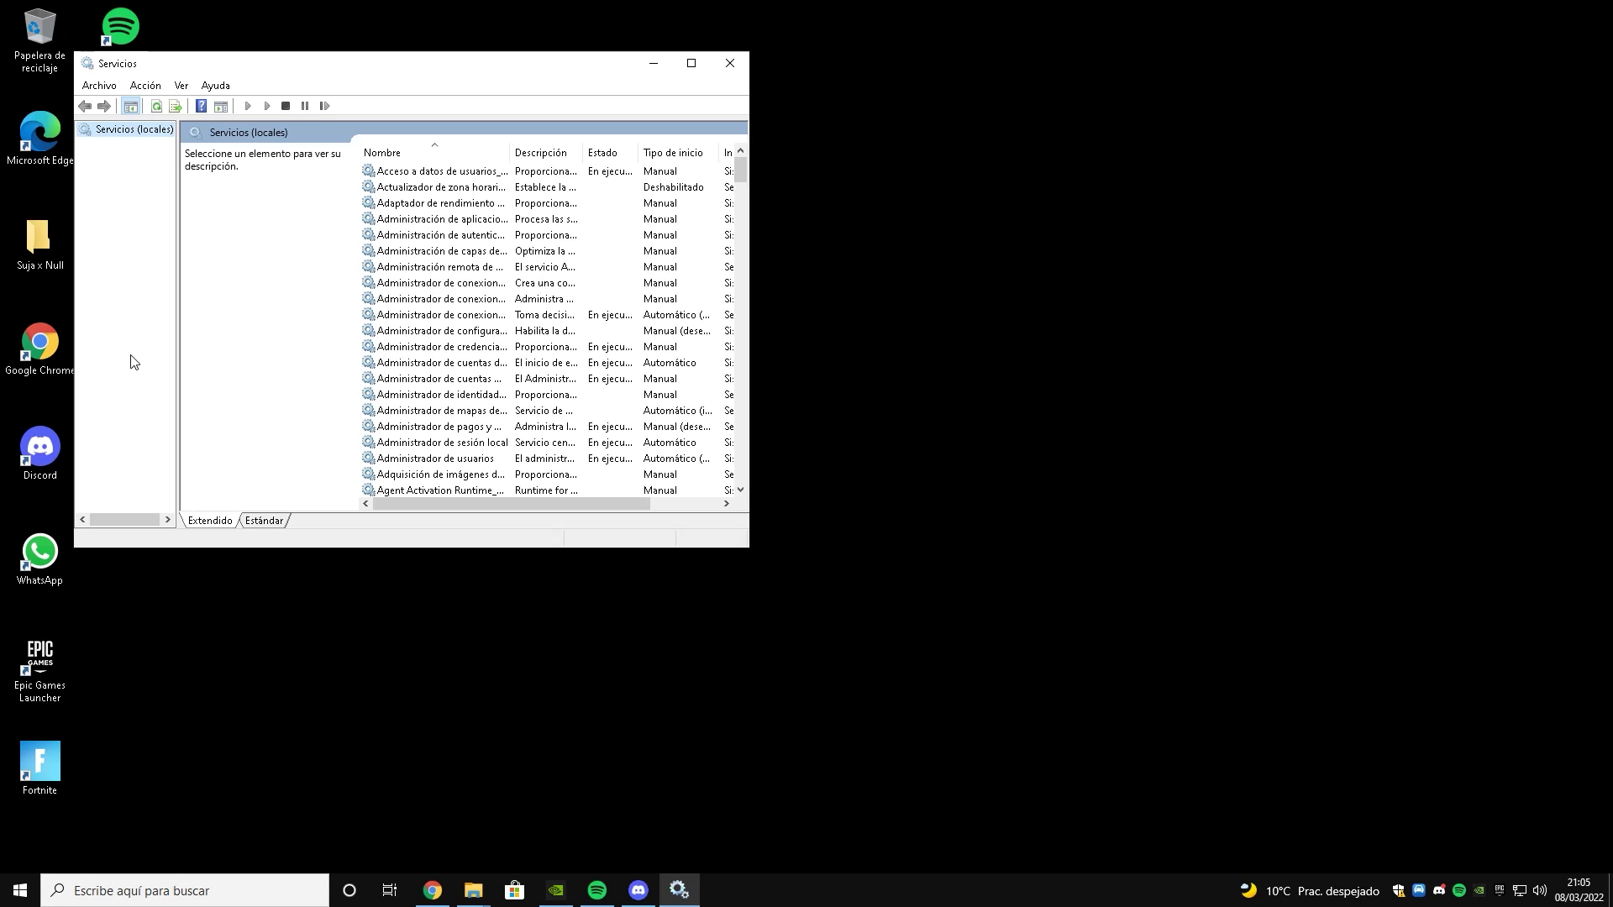
- Maximize the services console and widen the Nombre column to show the full service names
click(691, 63)
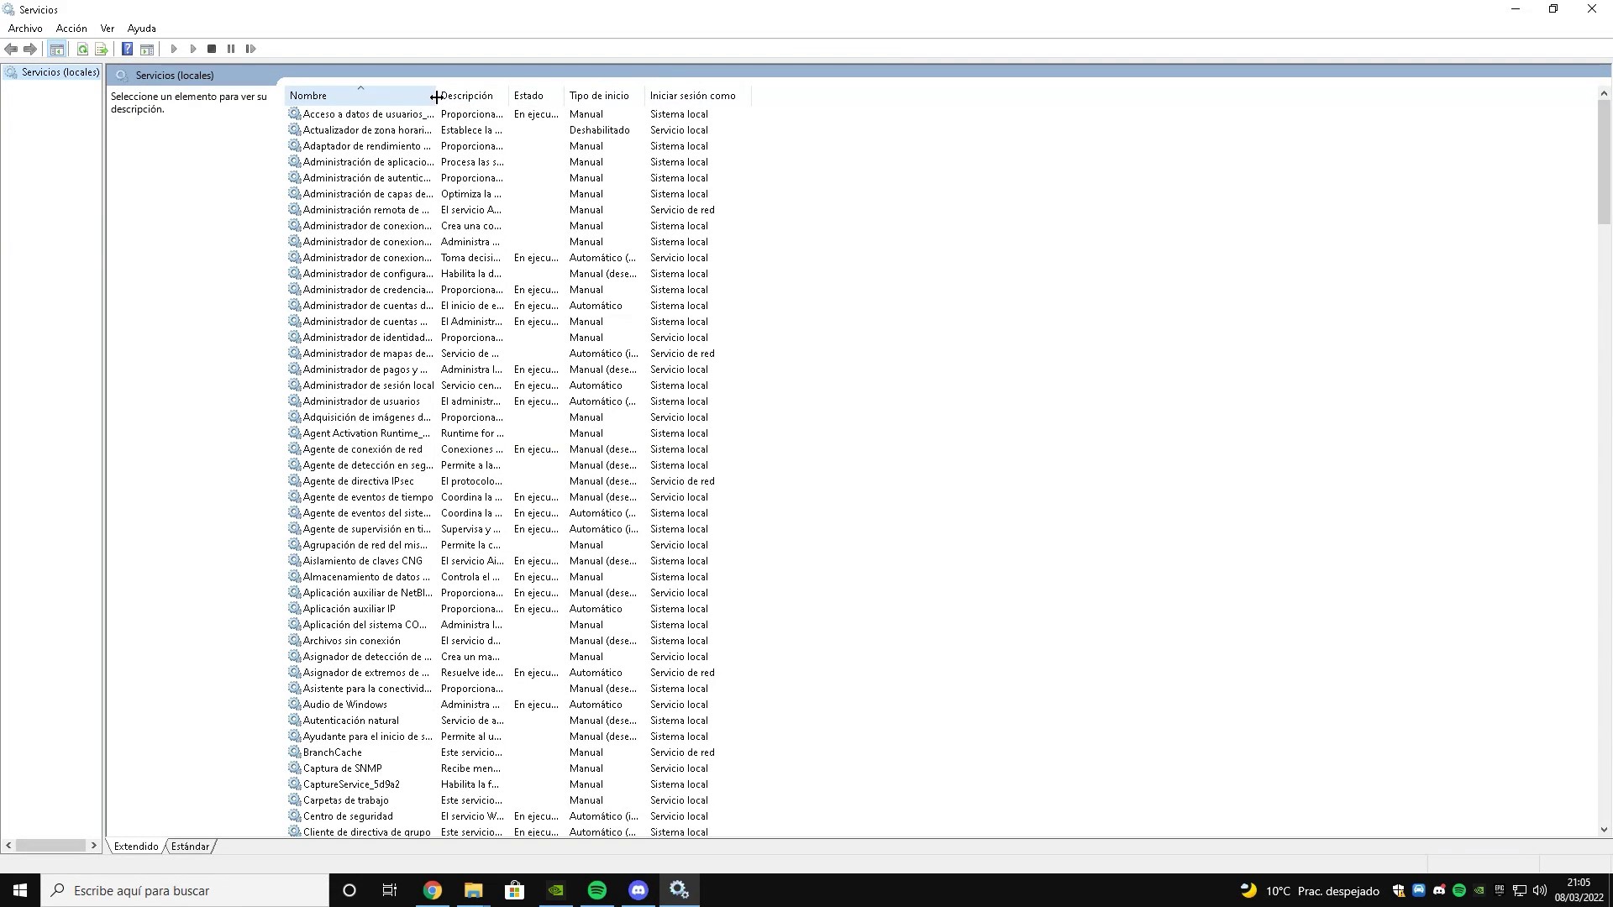
drag(436, 98, 643, 97)
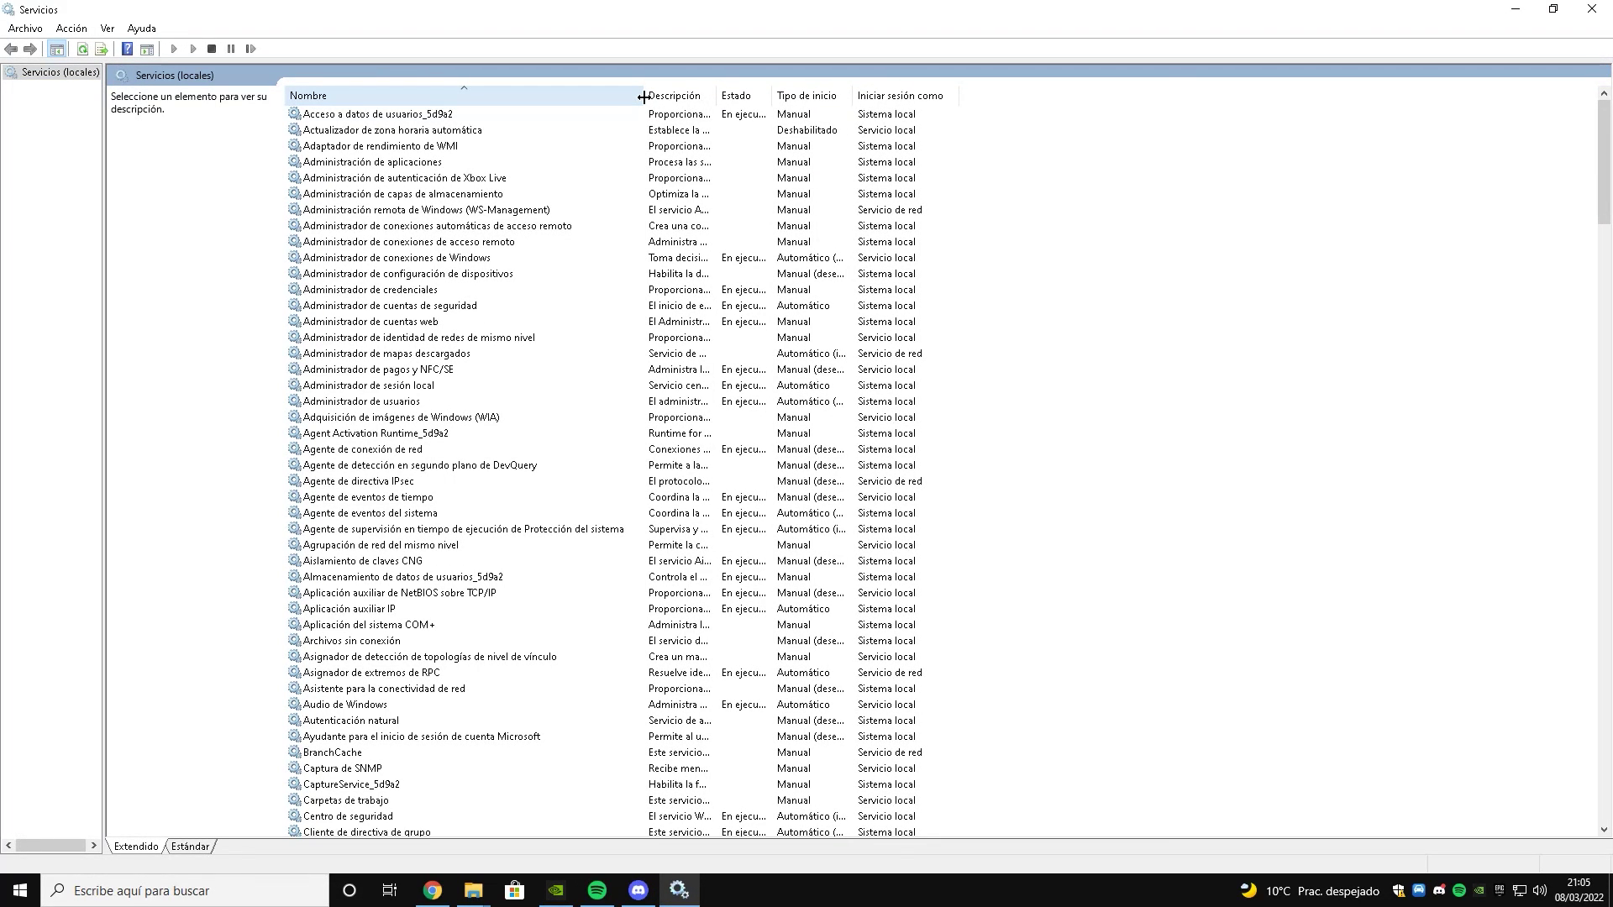
key(super+r)
text(ser)
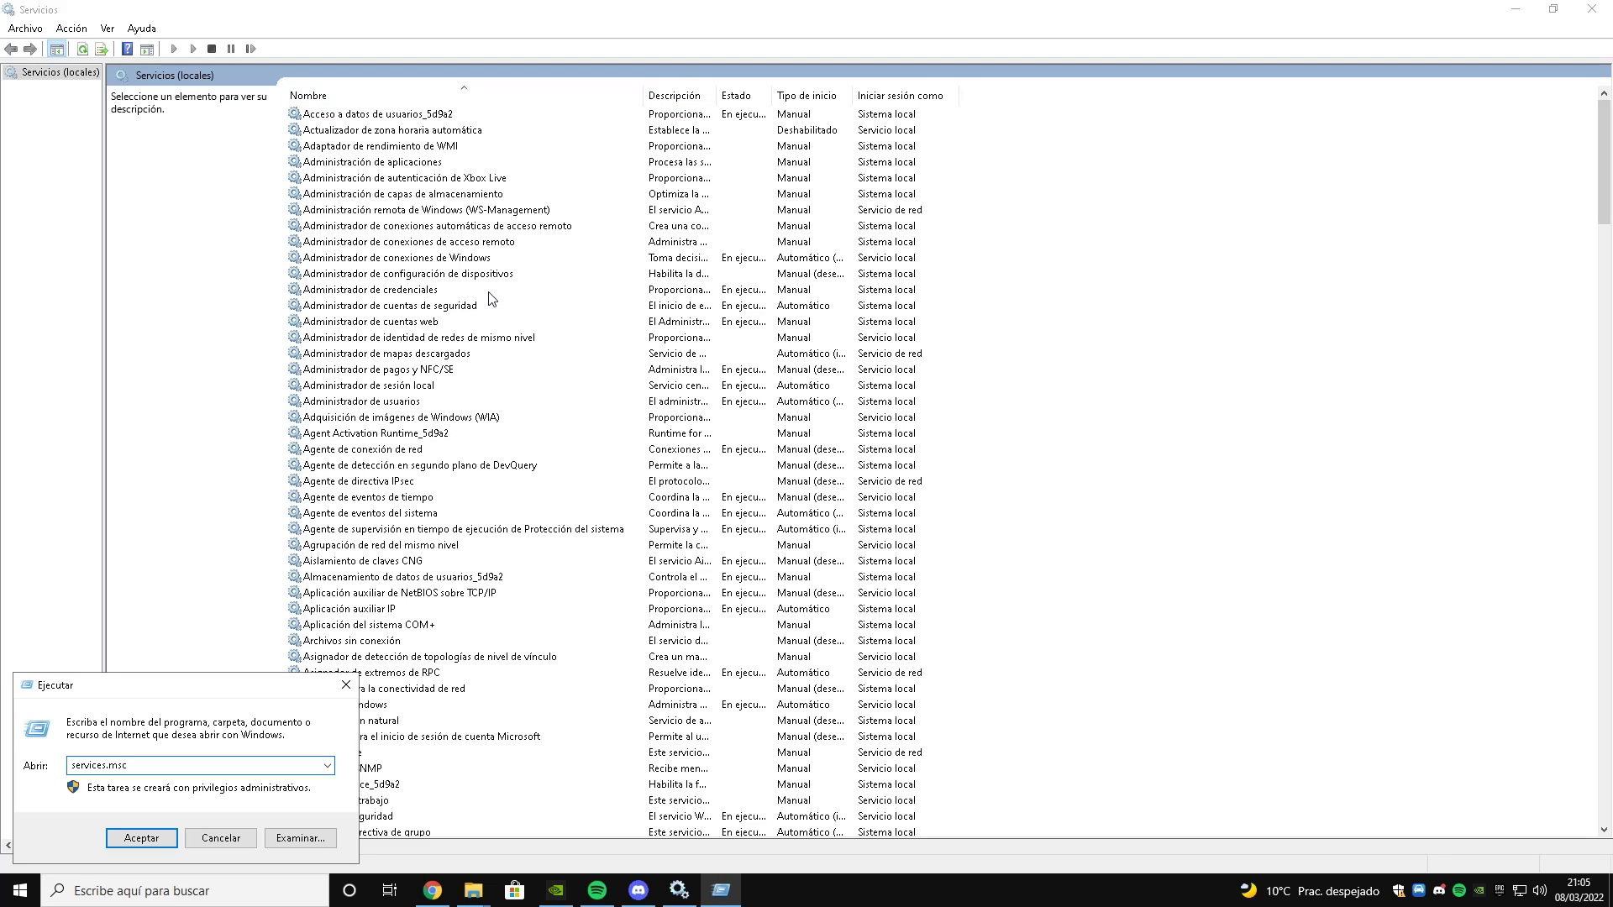
click(345, 686)
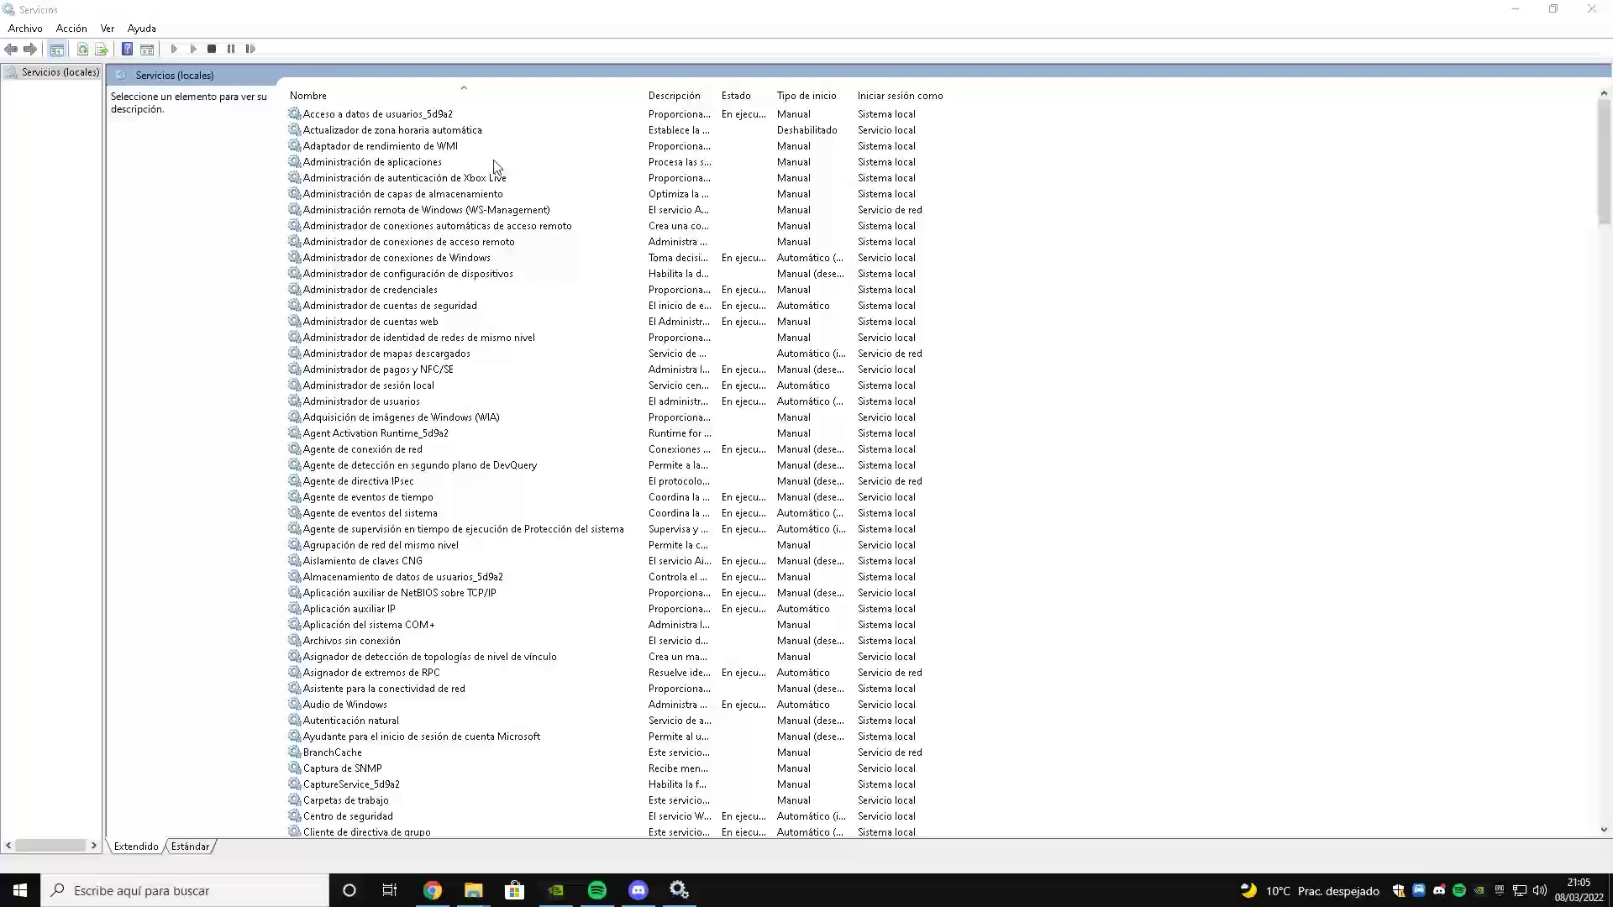
- Widen the Nombre column further, then set the Administrador de pagos y NFC/SE service to Deshabilitado and stop it
drag(643, 96, 711, 99)
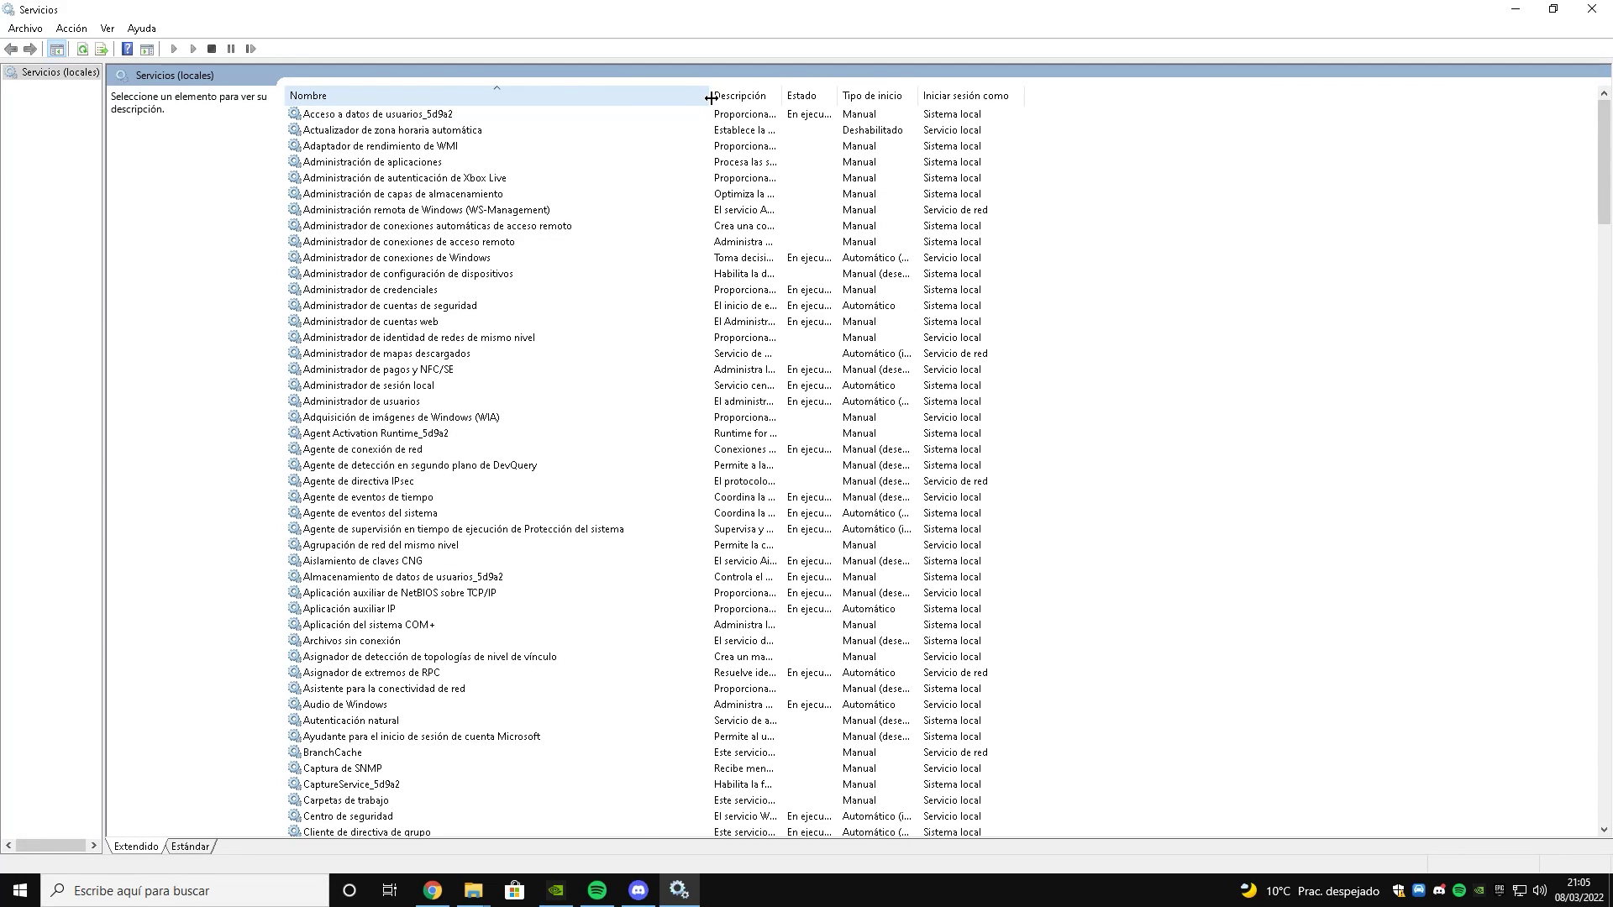
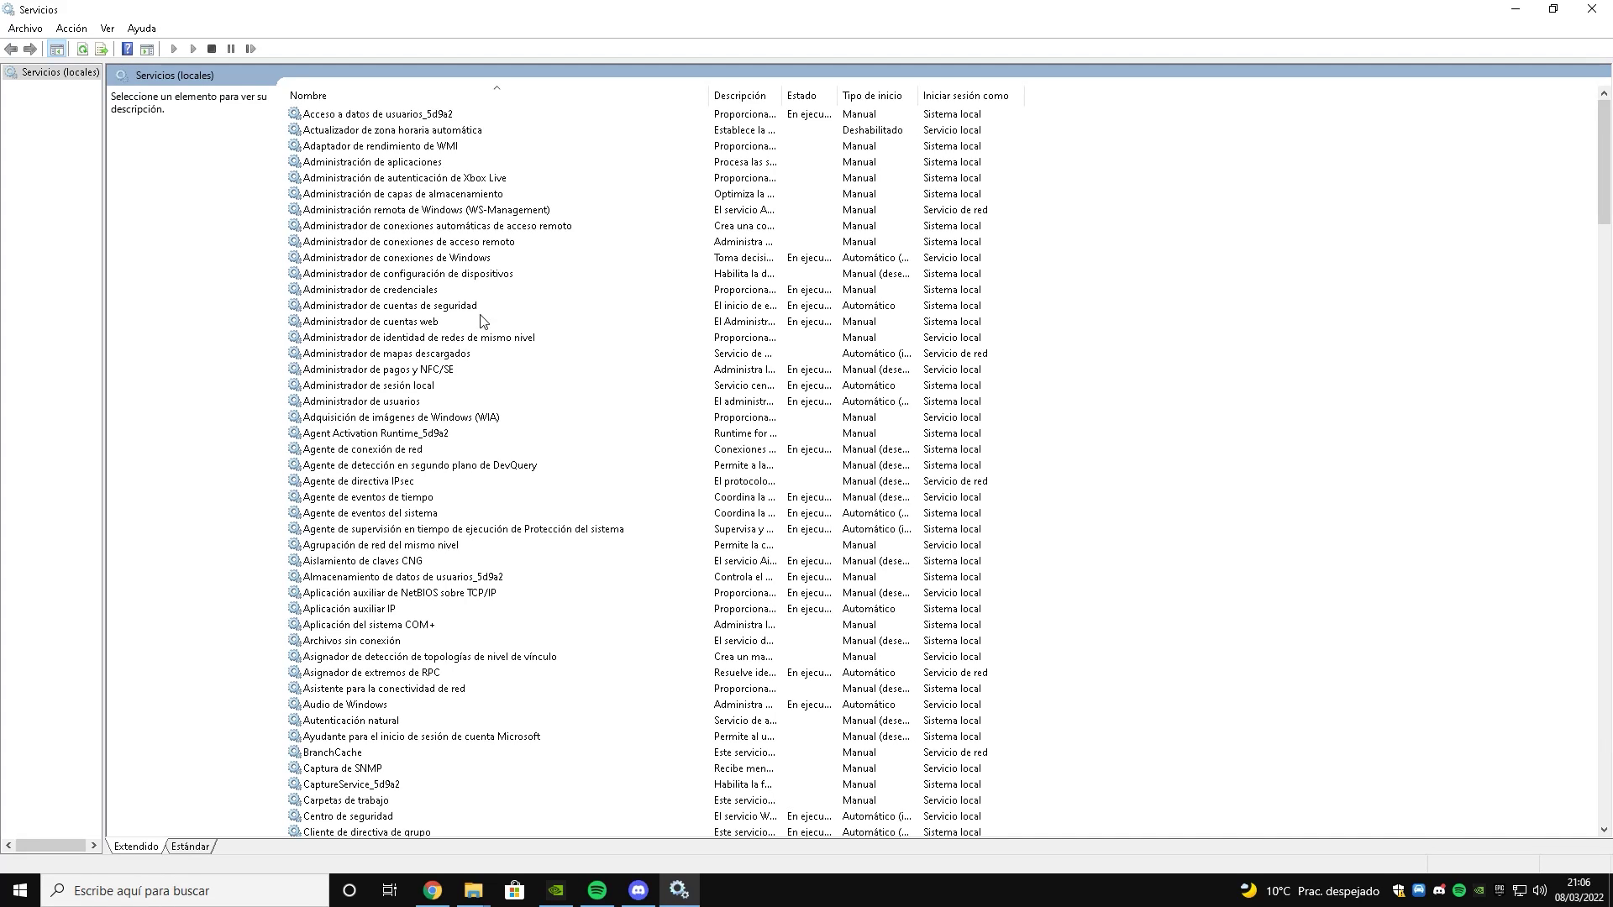
click(406, 370)
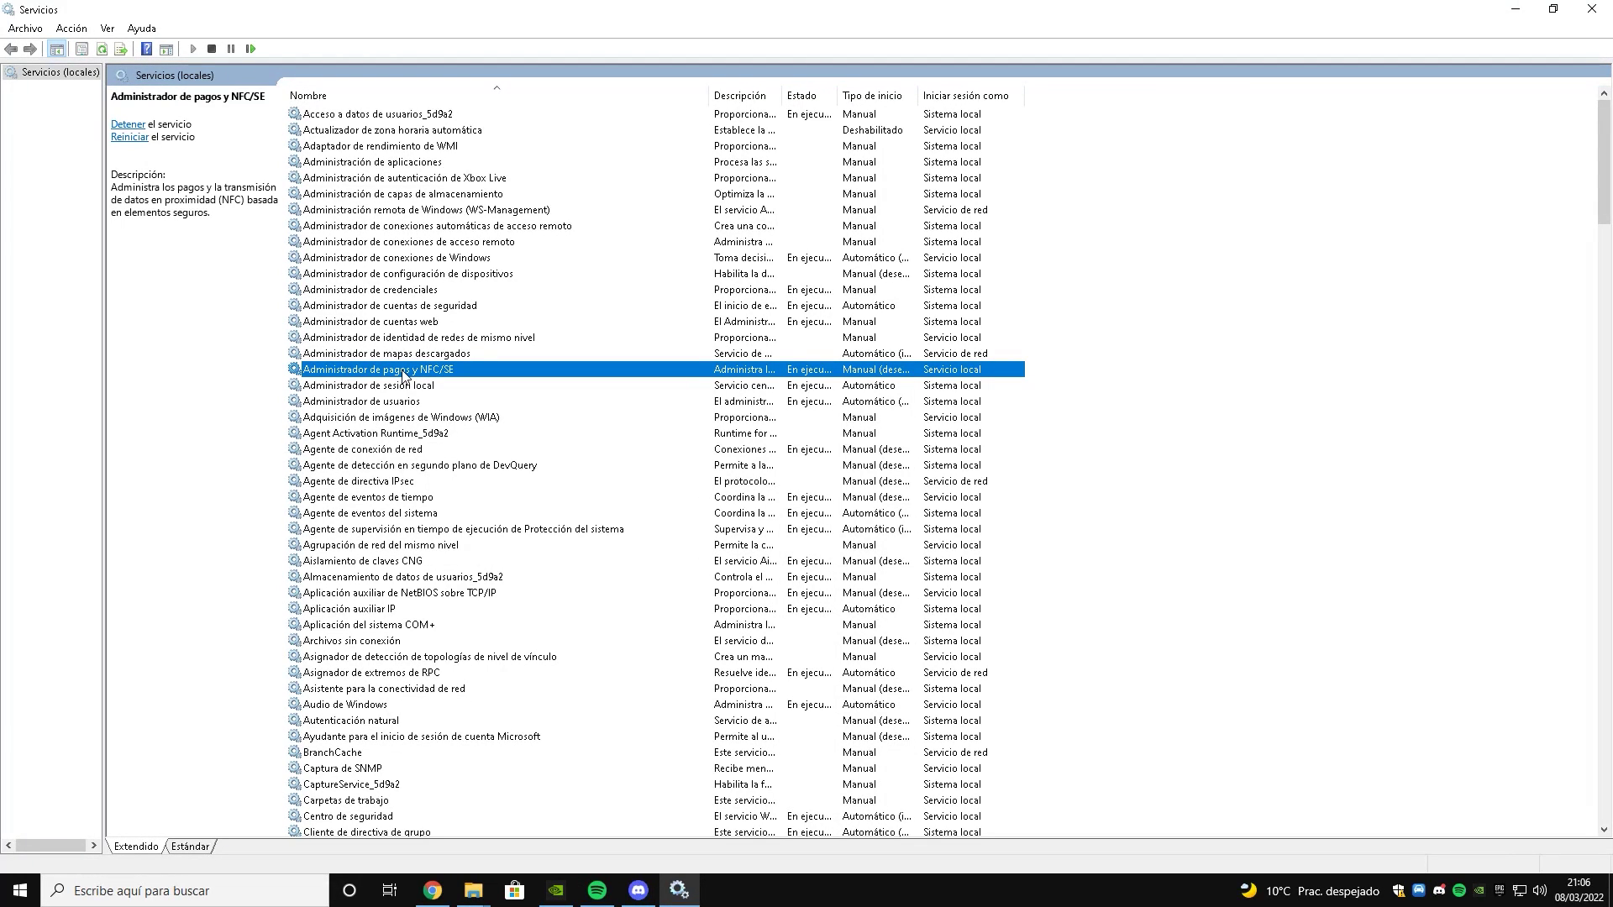
double_click(395, 377)
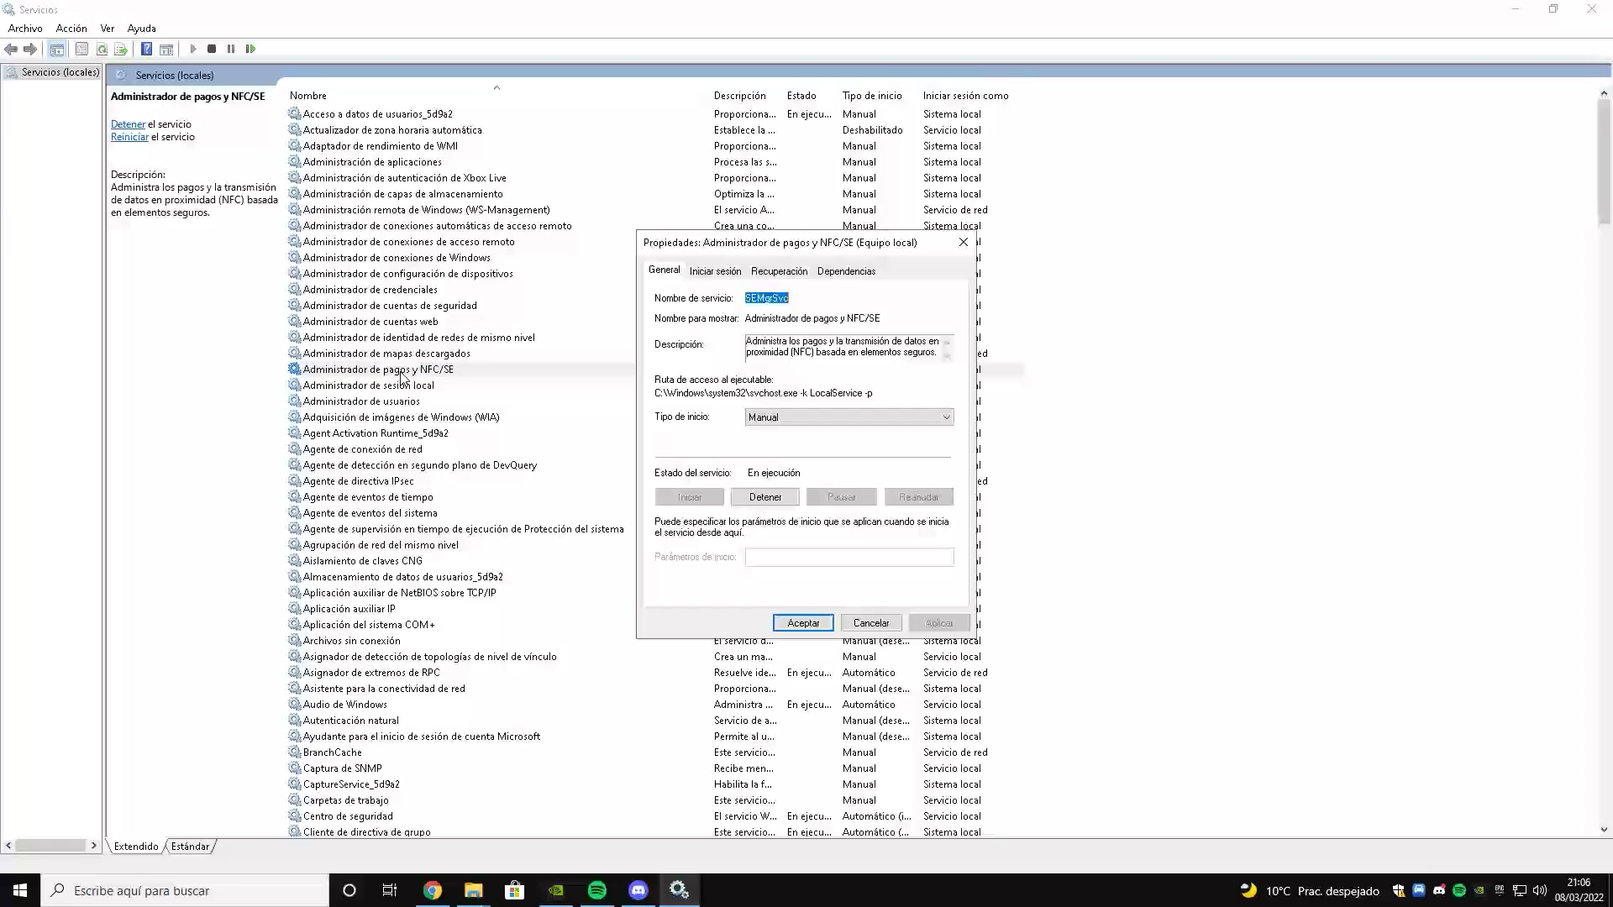
click(799, 420)
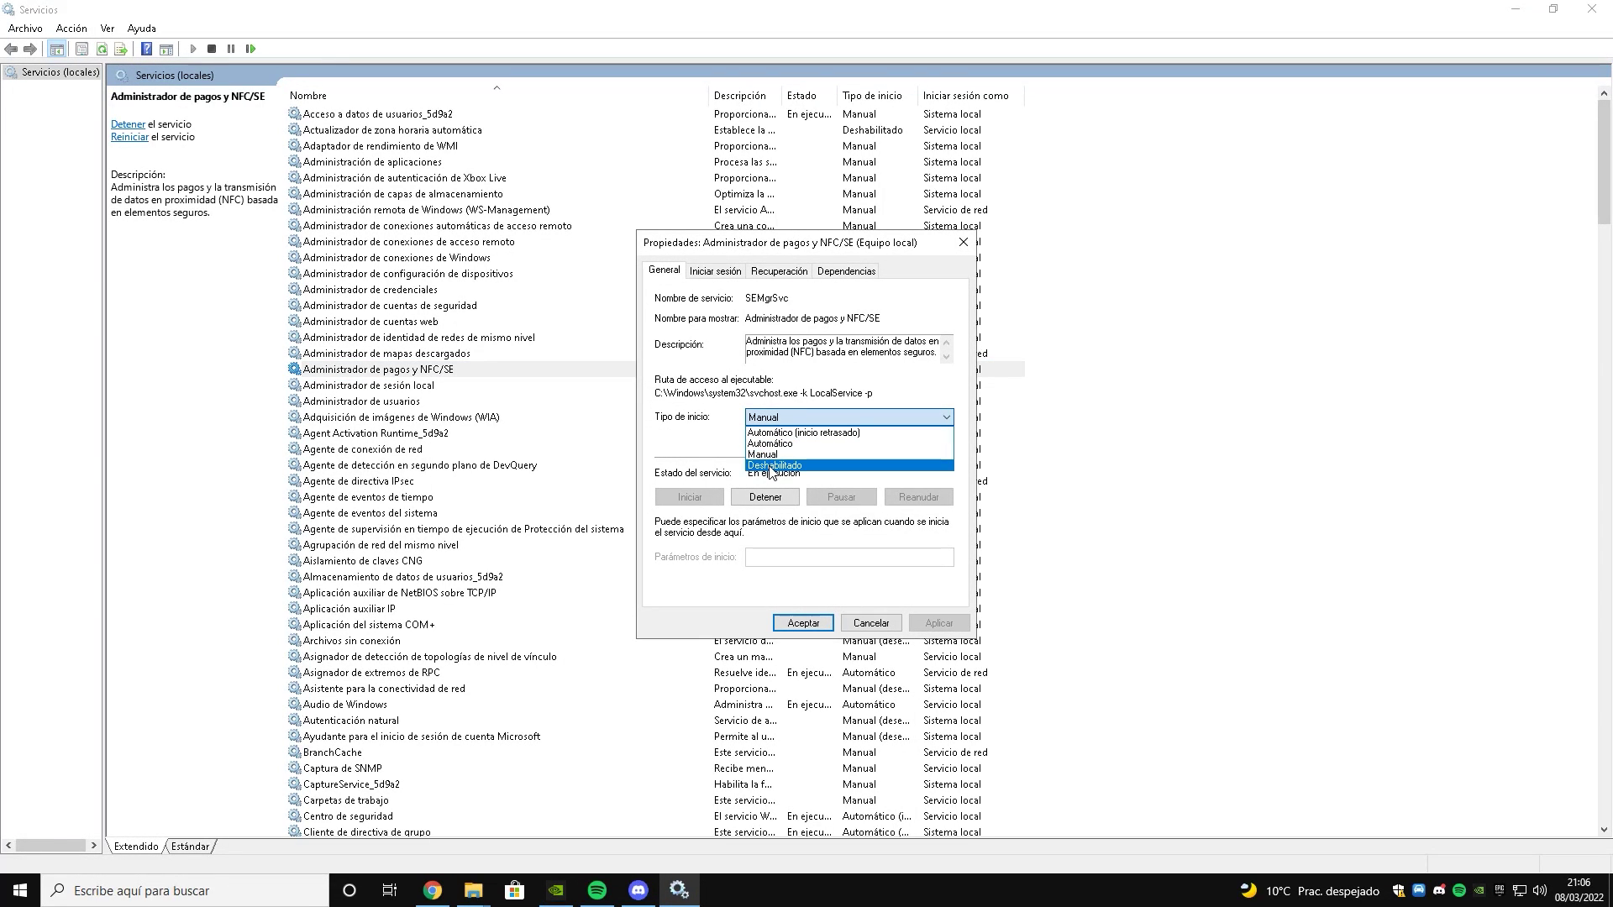
click(767, 466)
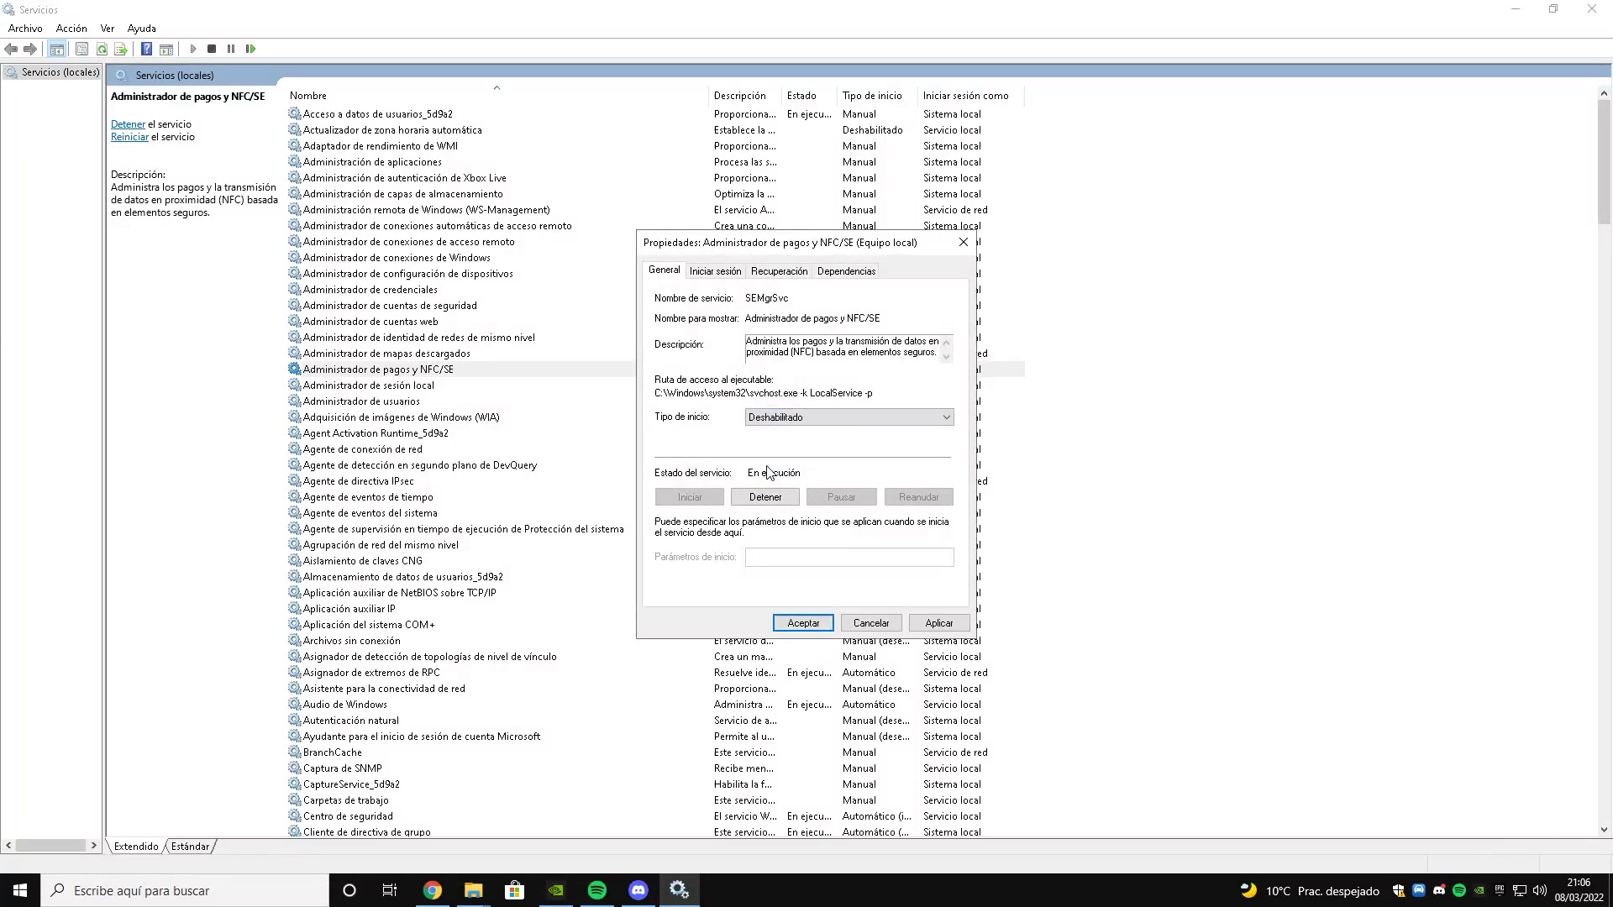
click(766, 497)
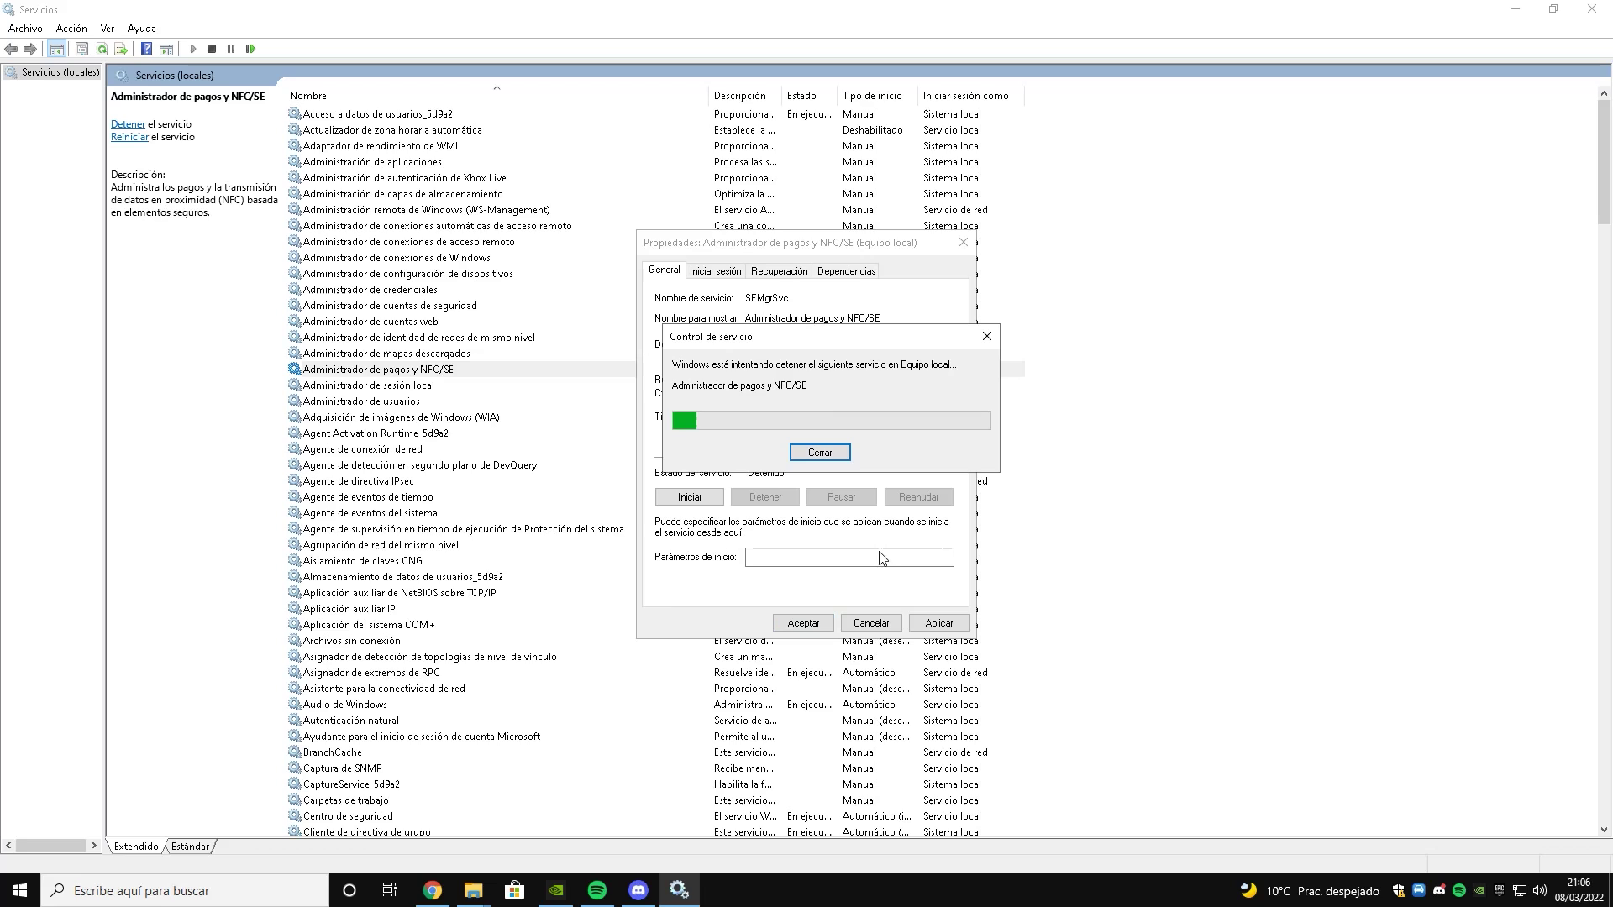
click(821, 626)
click(441, 369)
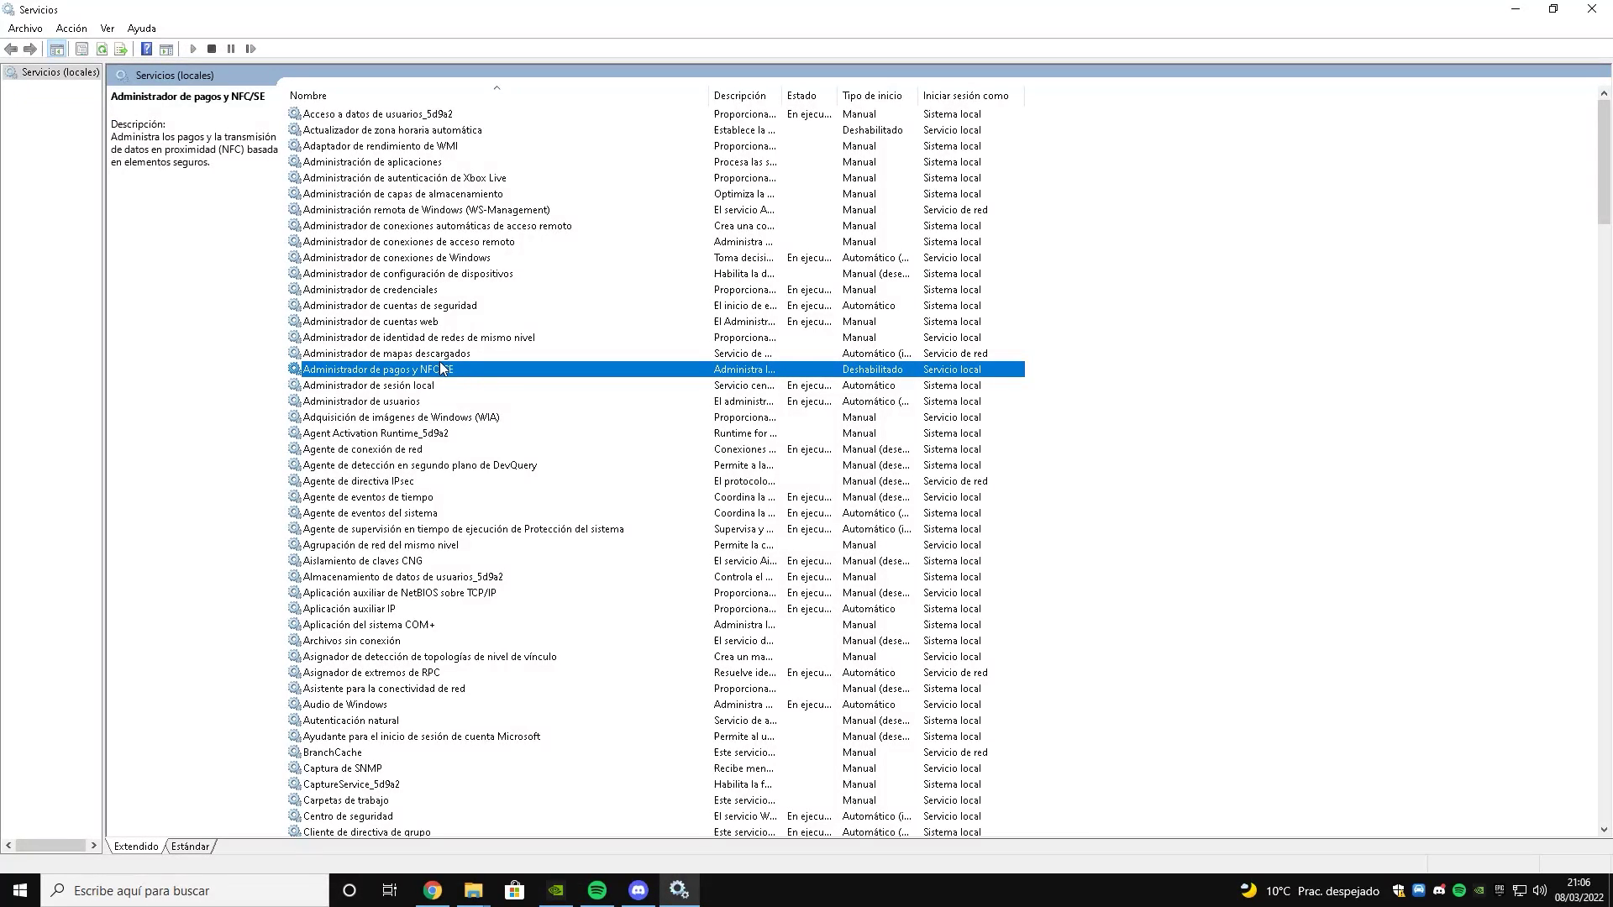
- Set the startup type of the Administrador de conexiones de acceso remoto service to Deshabilitado and apply it
double_click(413, 243)
click(807, 418)
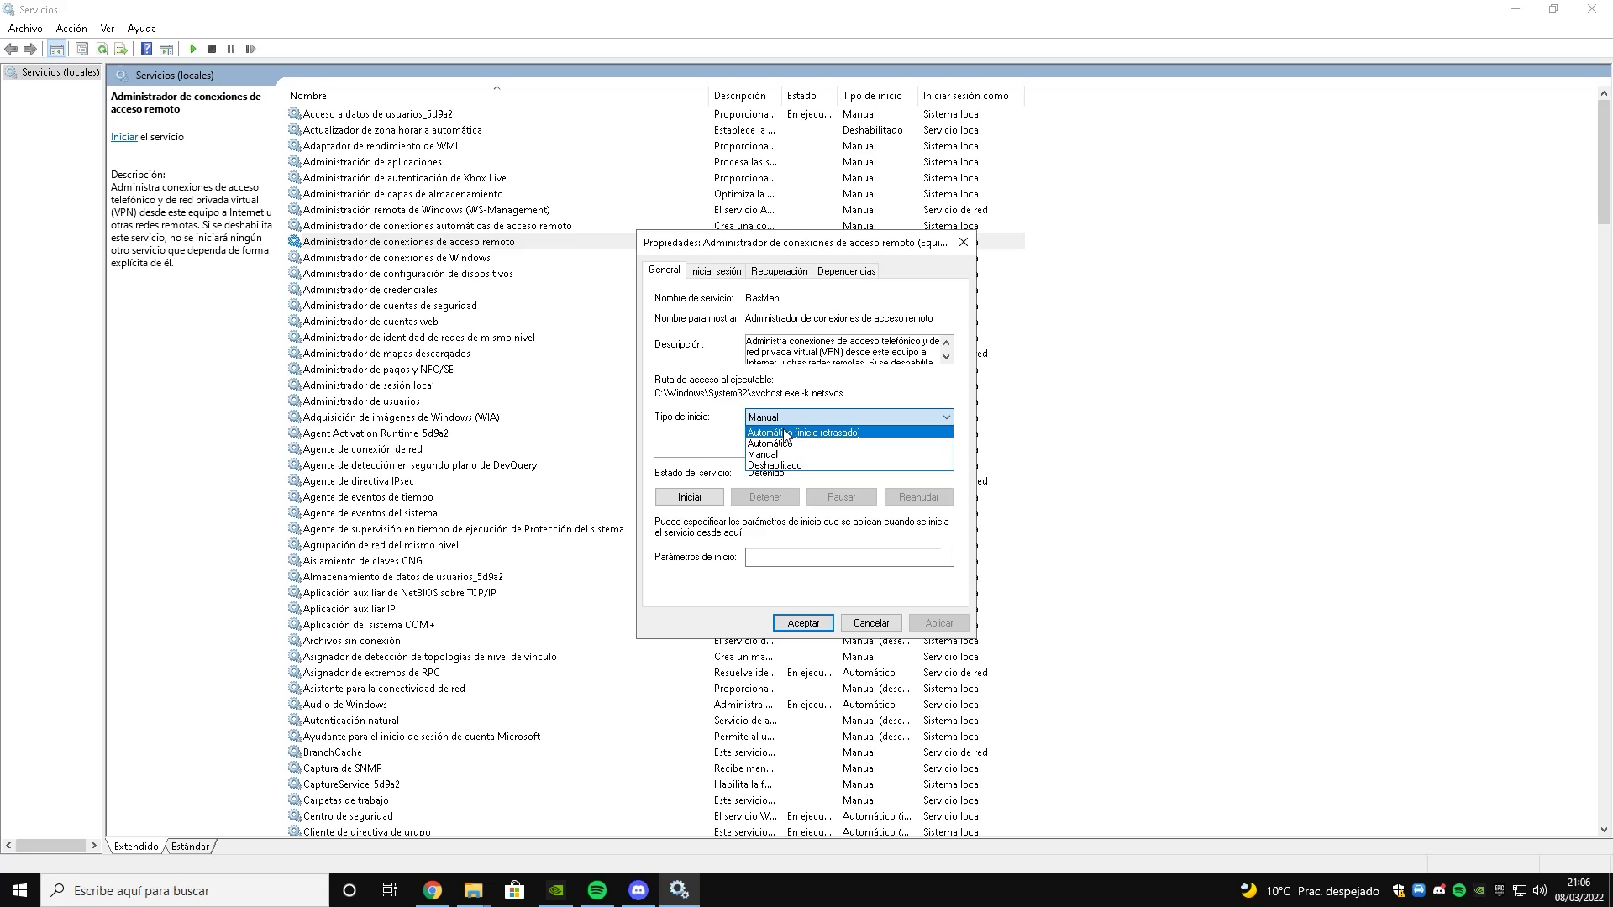
click(797, 466)
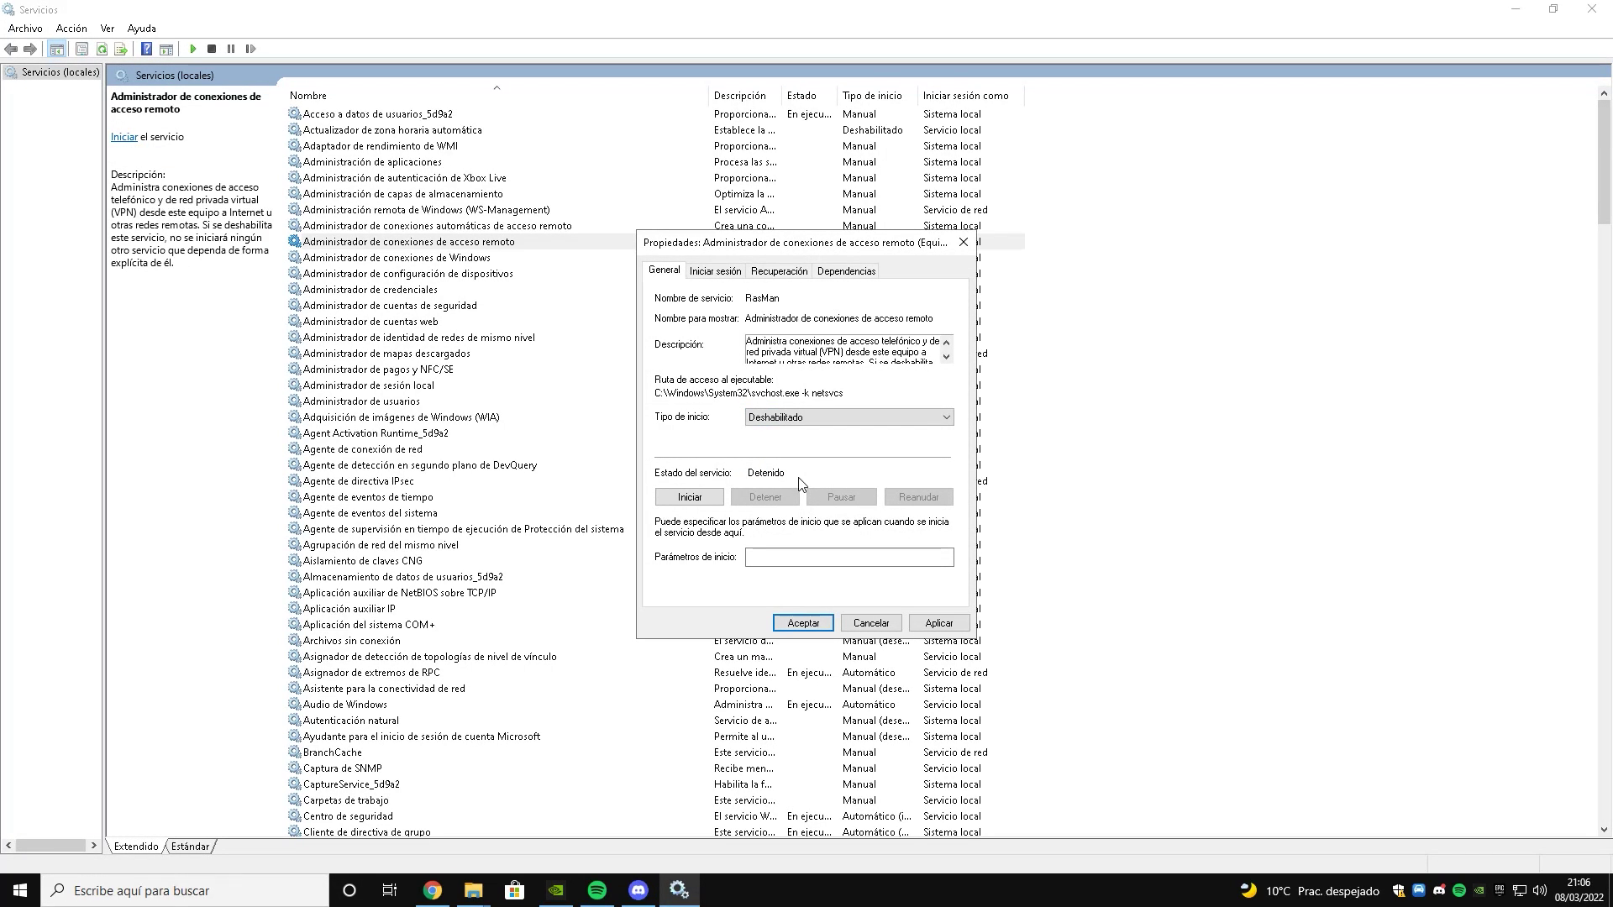
click(938, 622)
click(871, 622)
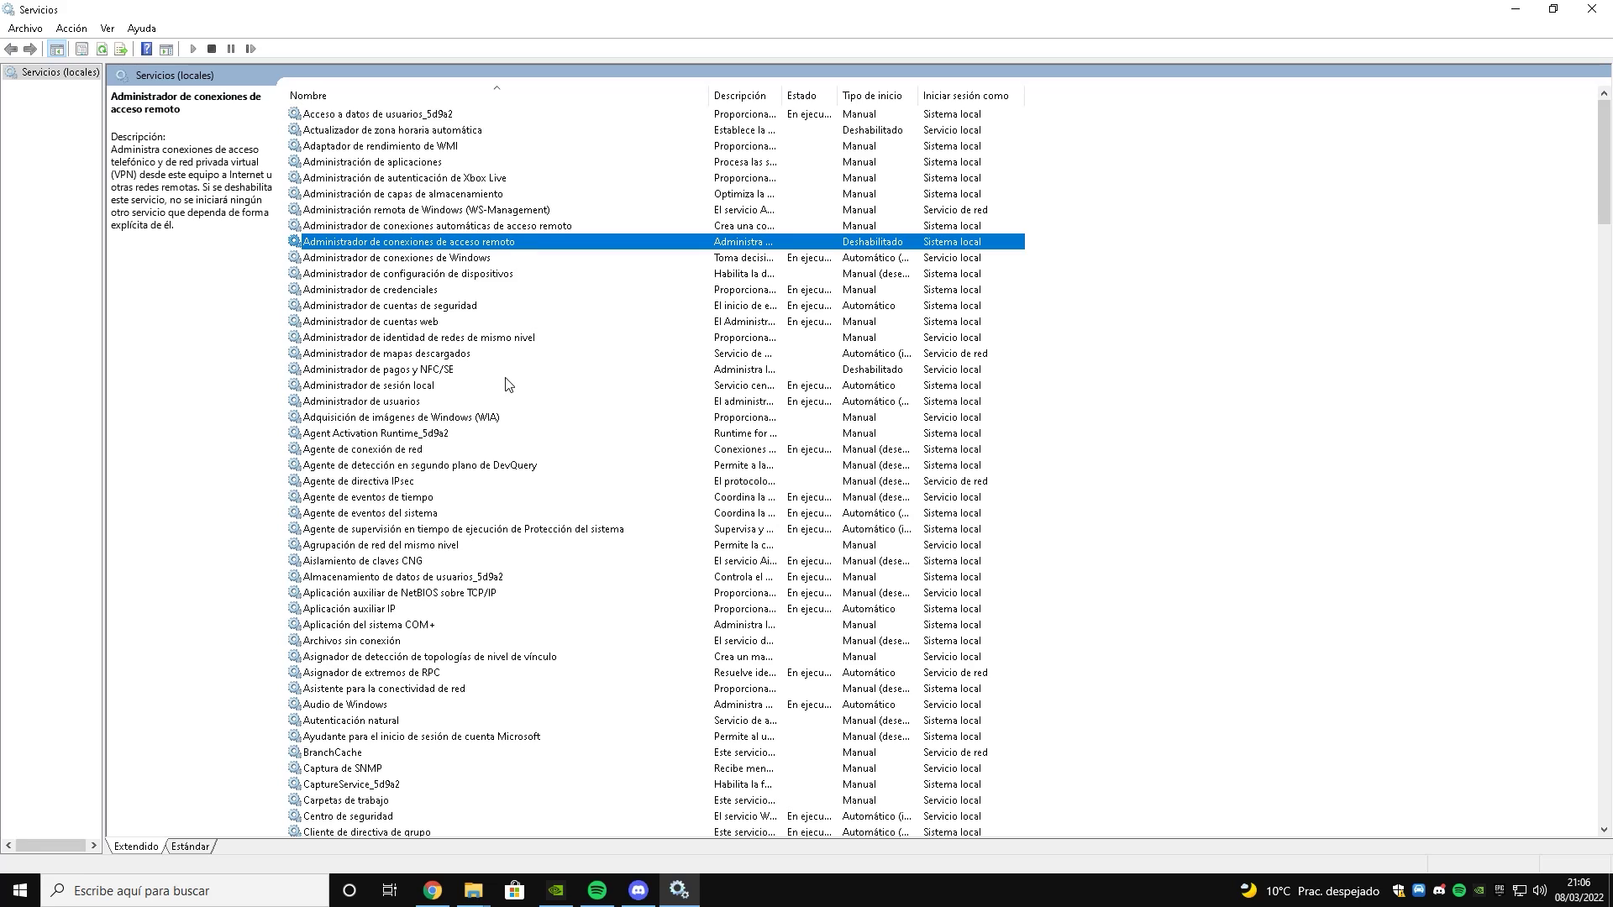
- Set the Experiencias del usuario y telemetría asociadas service to Deshabilitado and stop it
scroll(500, 420, down, 12)
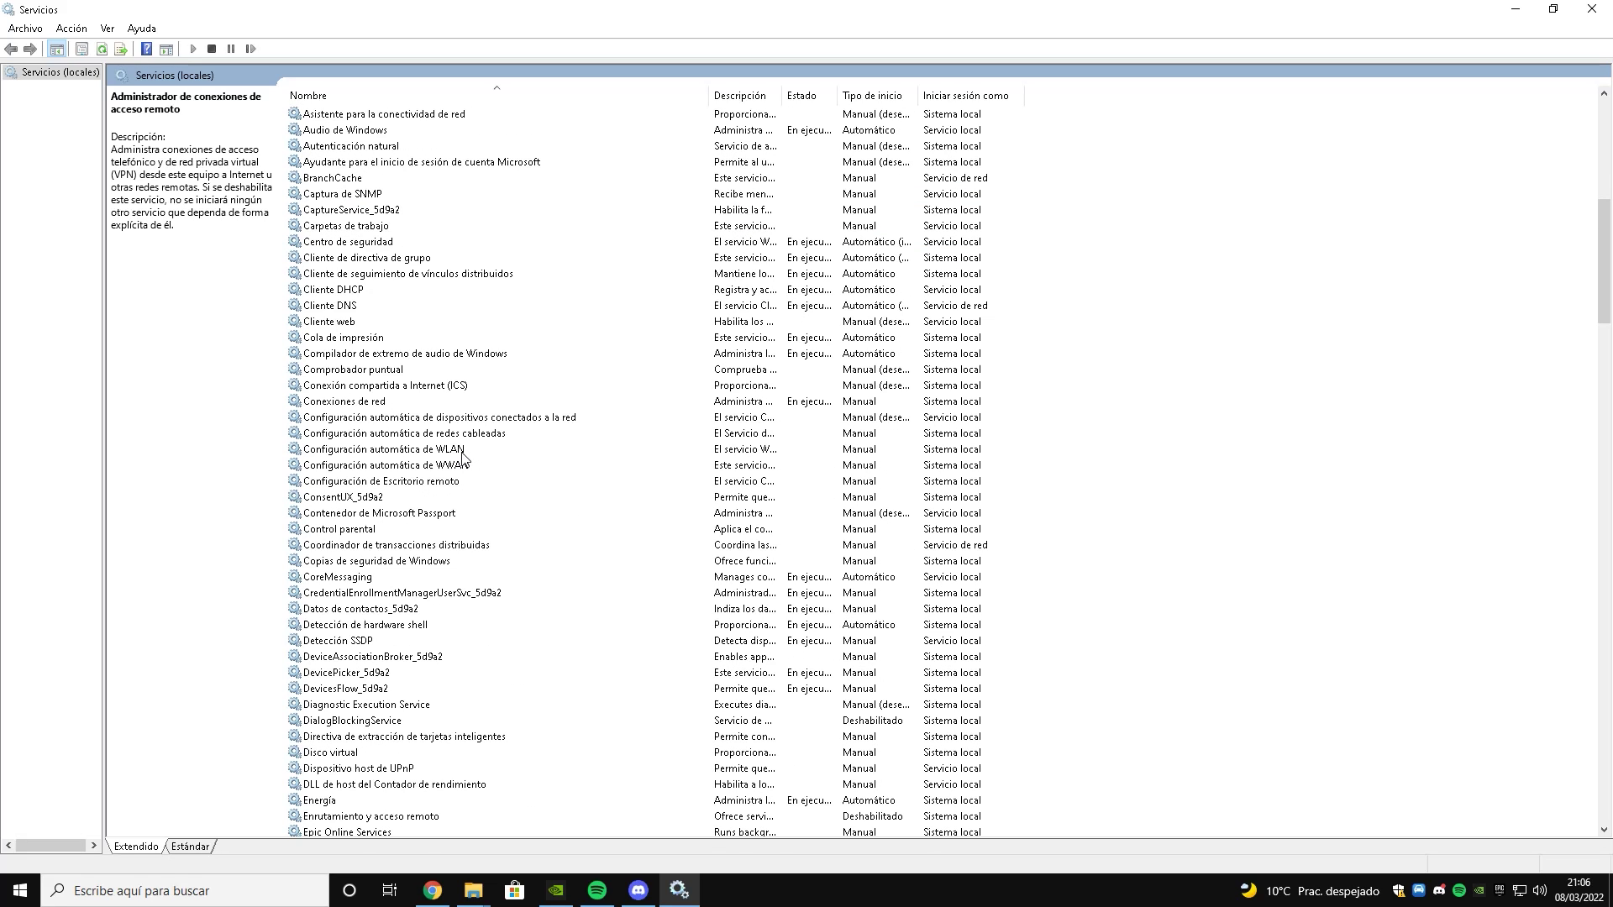
scroll(462, 456, down, 4)
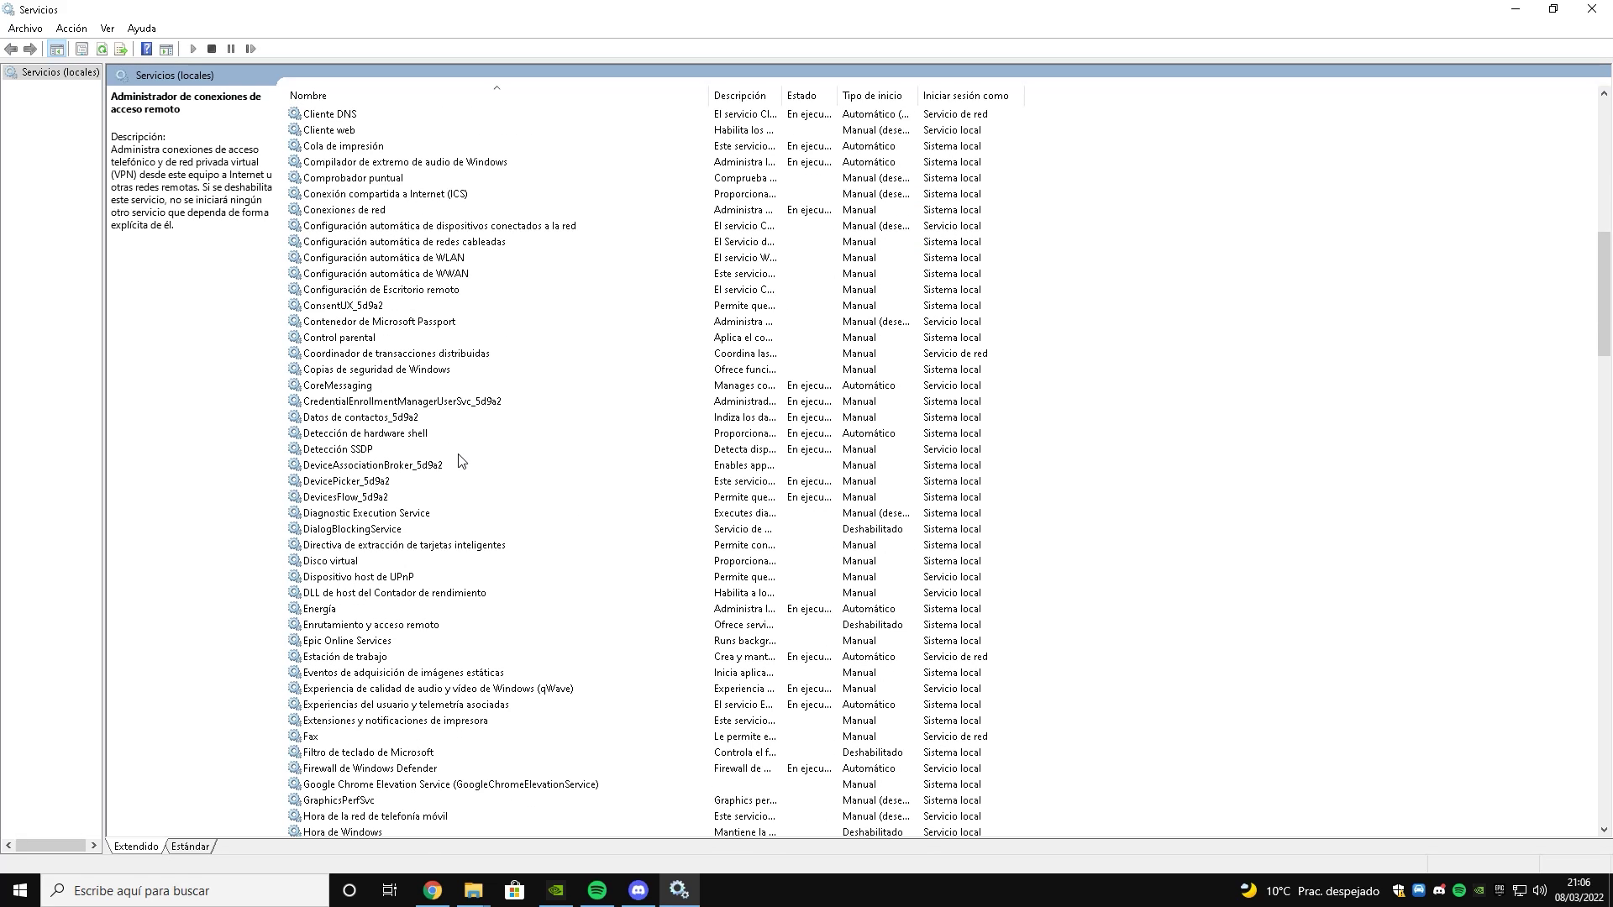
click(420, 704)
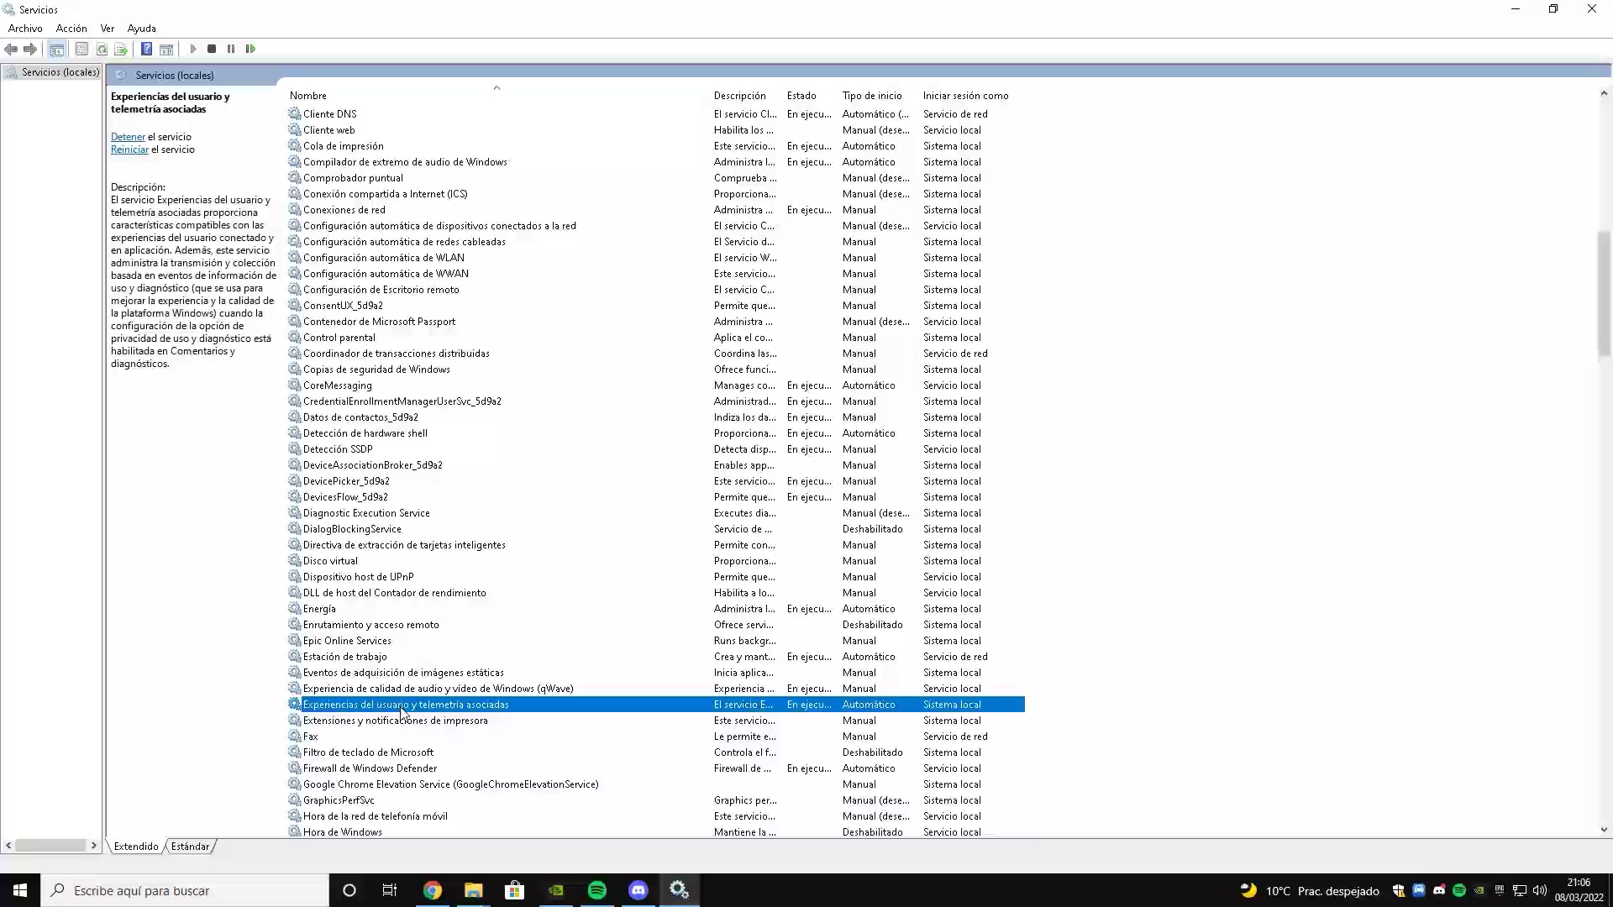
double_click(401, 713)
click(849, 416)
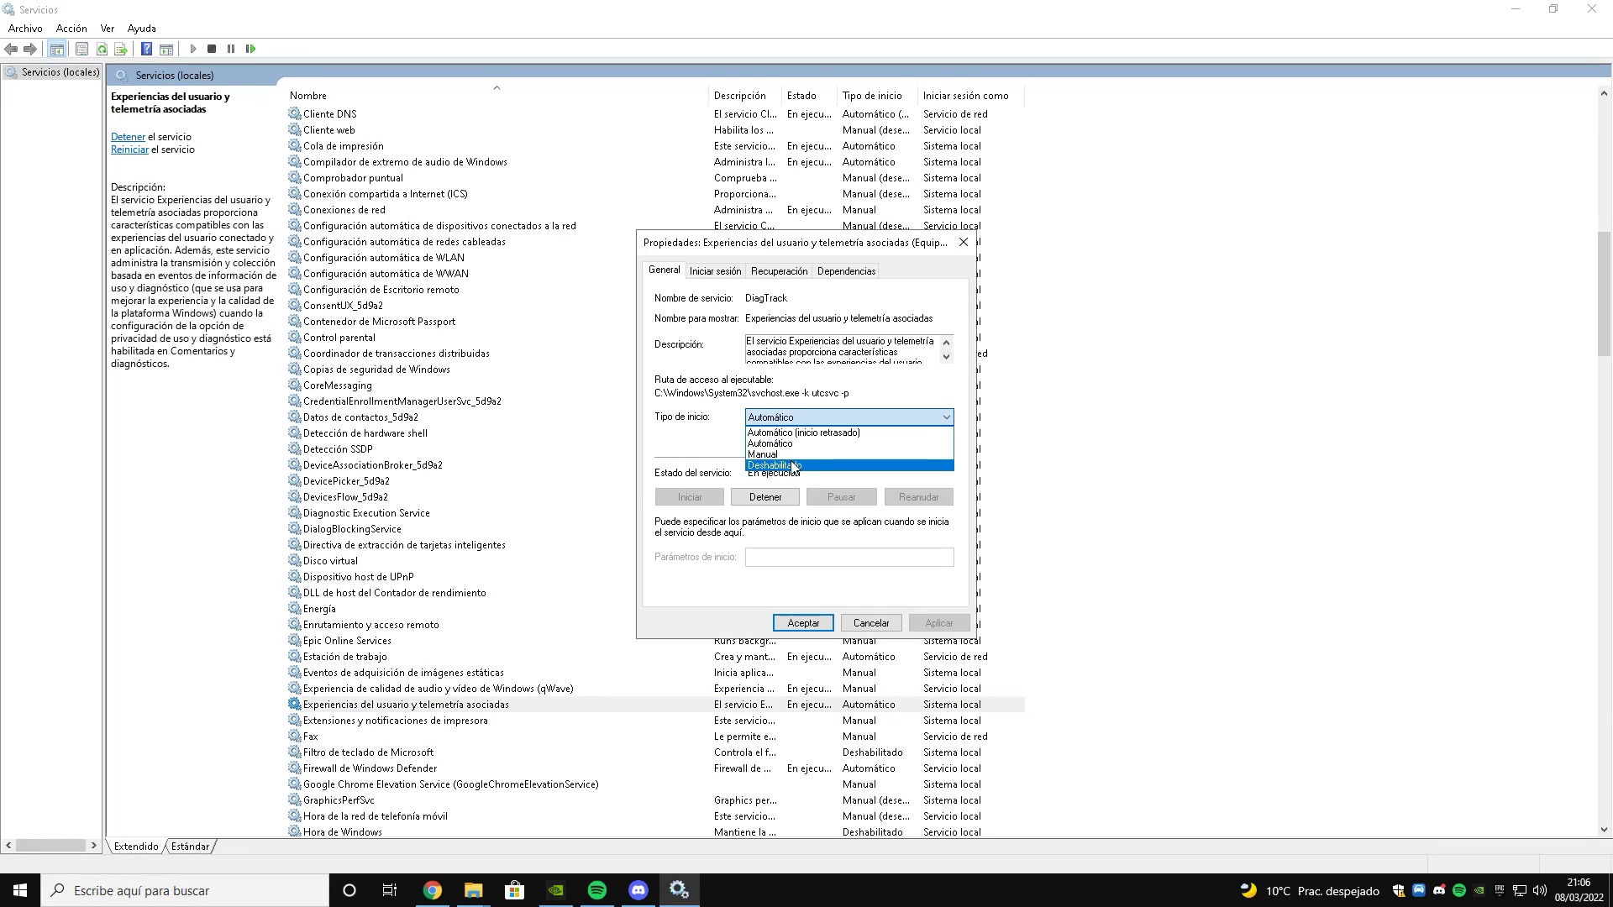
click(794, 464)
click(766, 496)
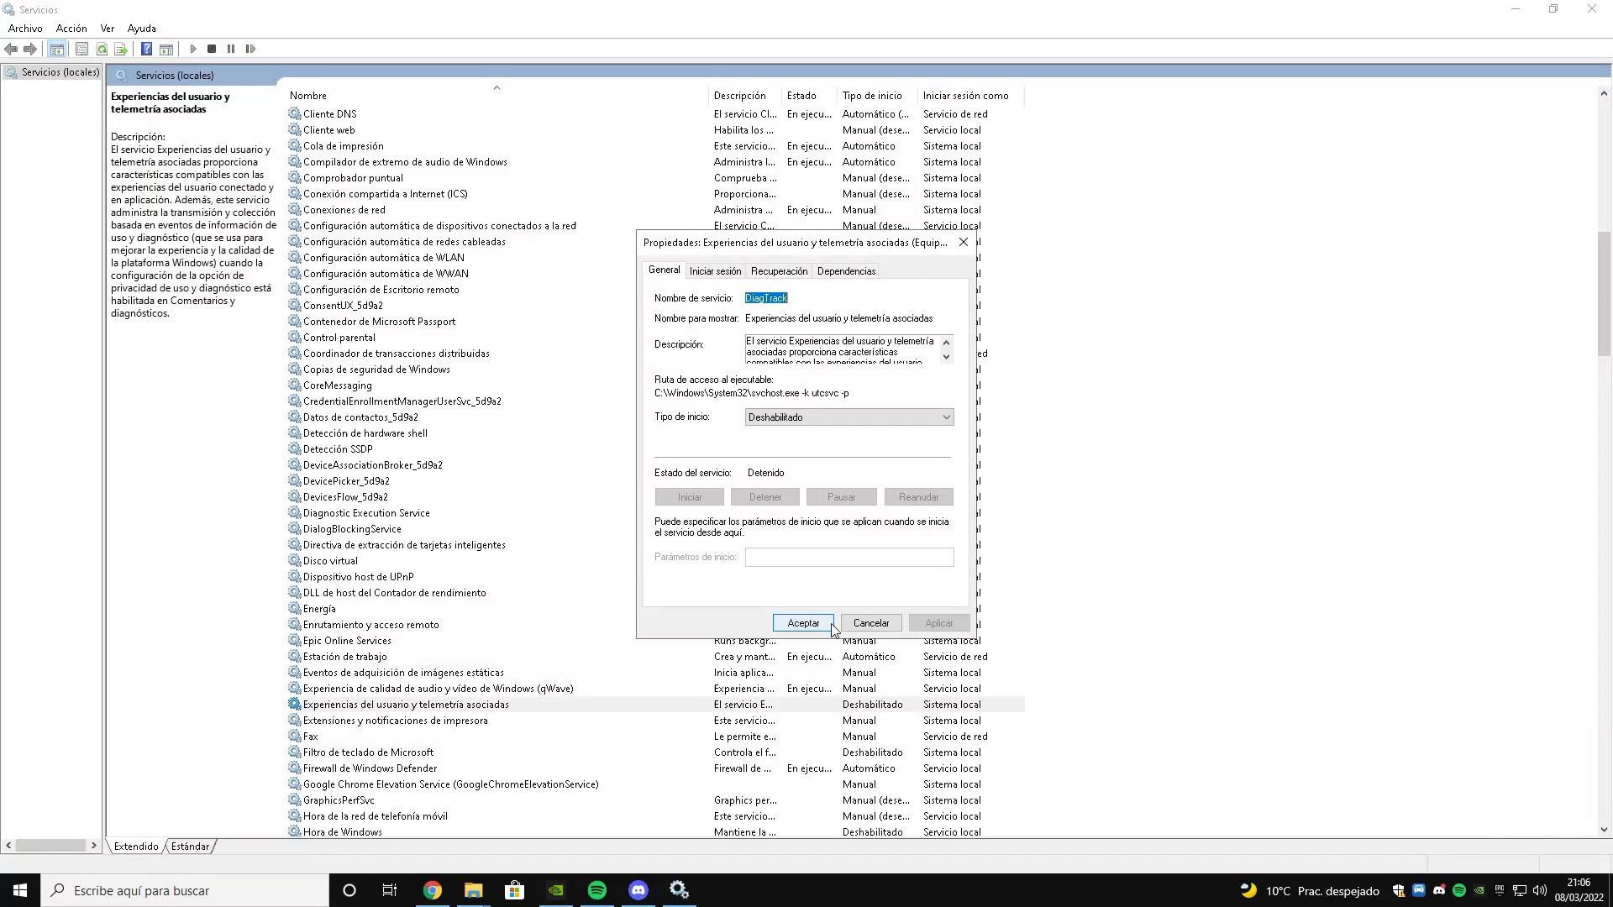
click(803, 623)
- Set the startup type of the Cola de impresión service to Manual and stop the service
scroll(489, 668, down, 5)
scroll(489, 668, down, 1)
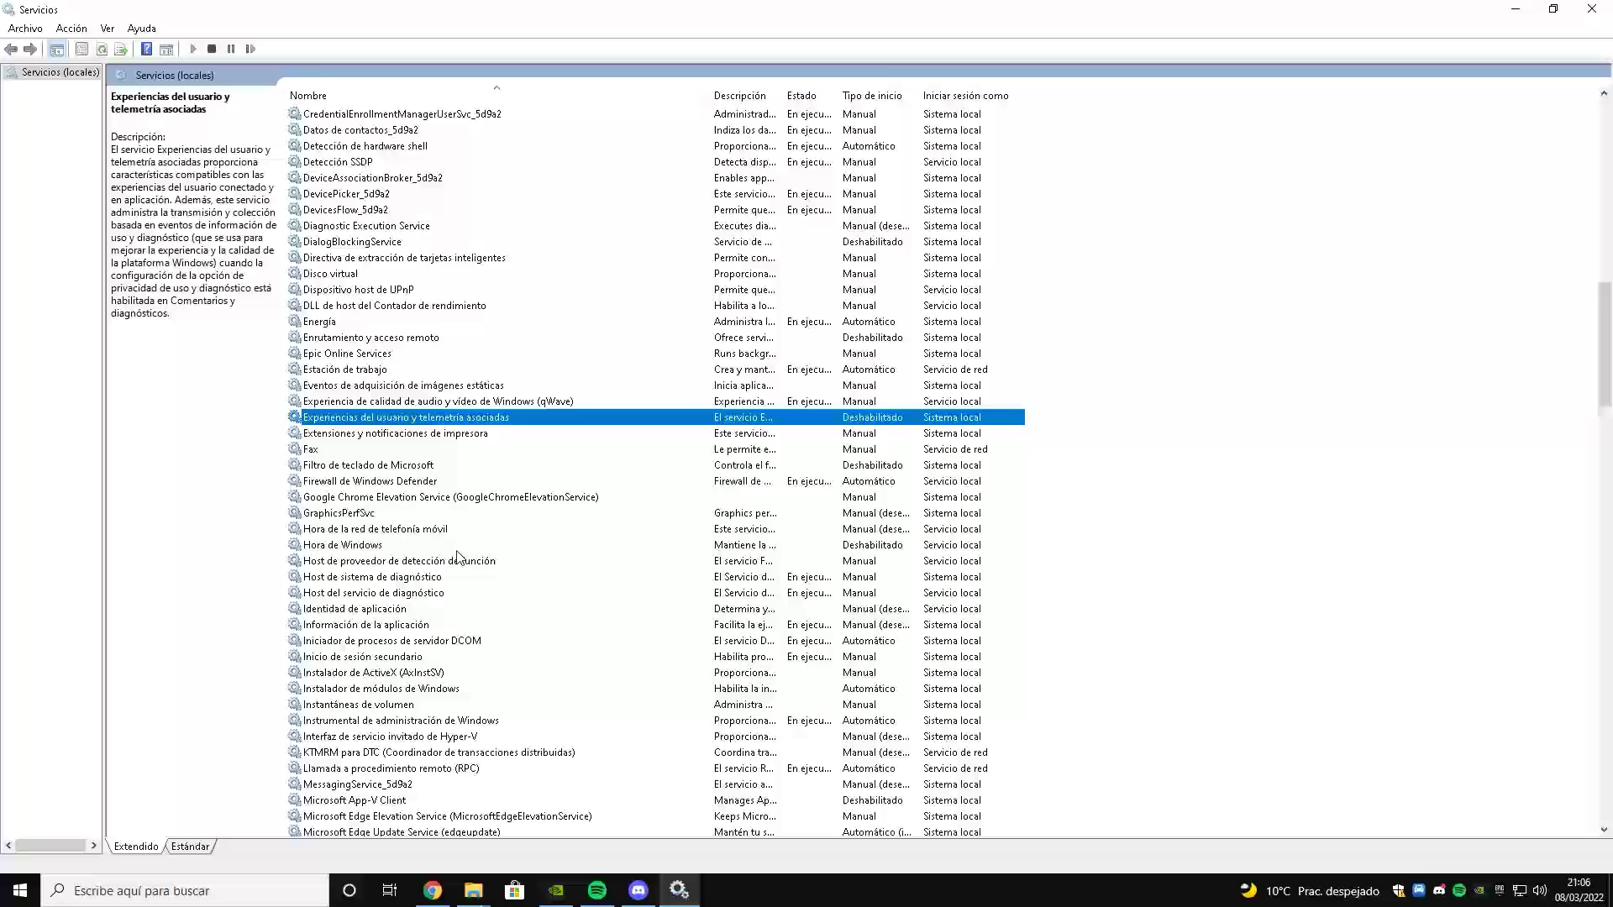
scroll(395, 551, down, 4)
scroll(437, 574, up, 12)
scroll(441, 567, up, 1)
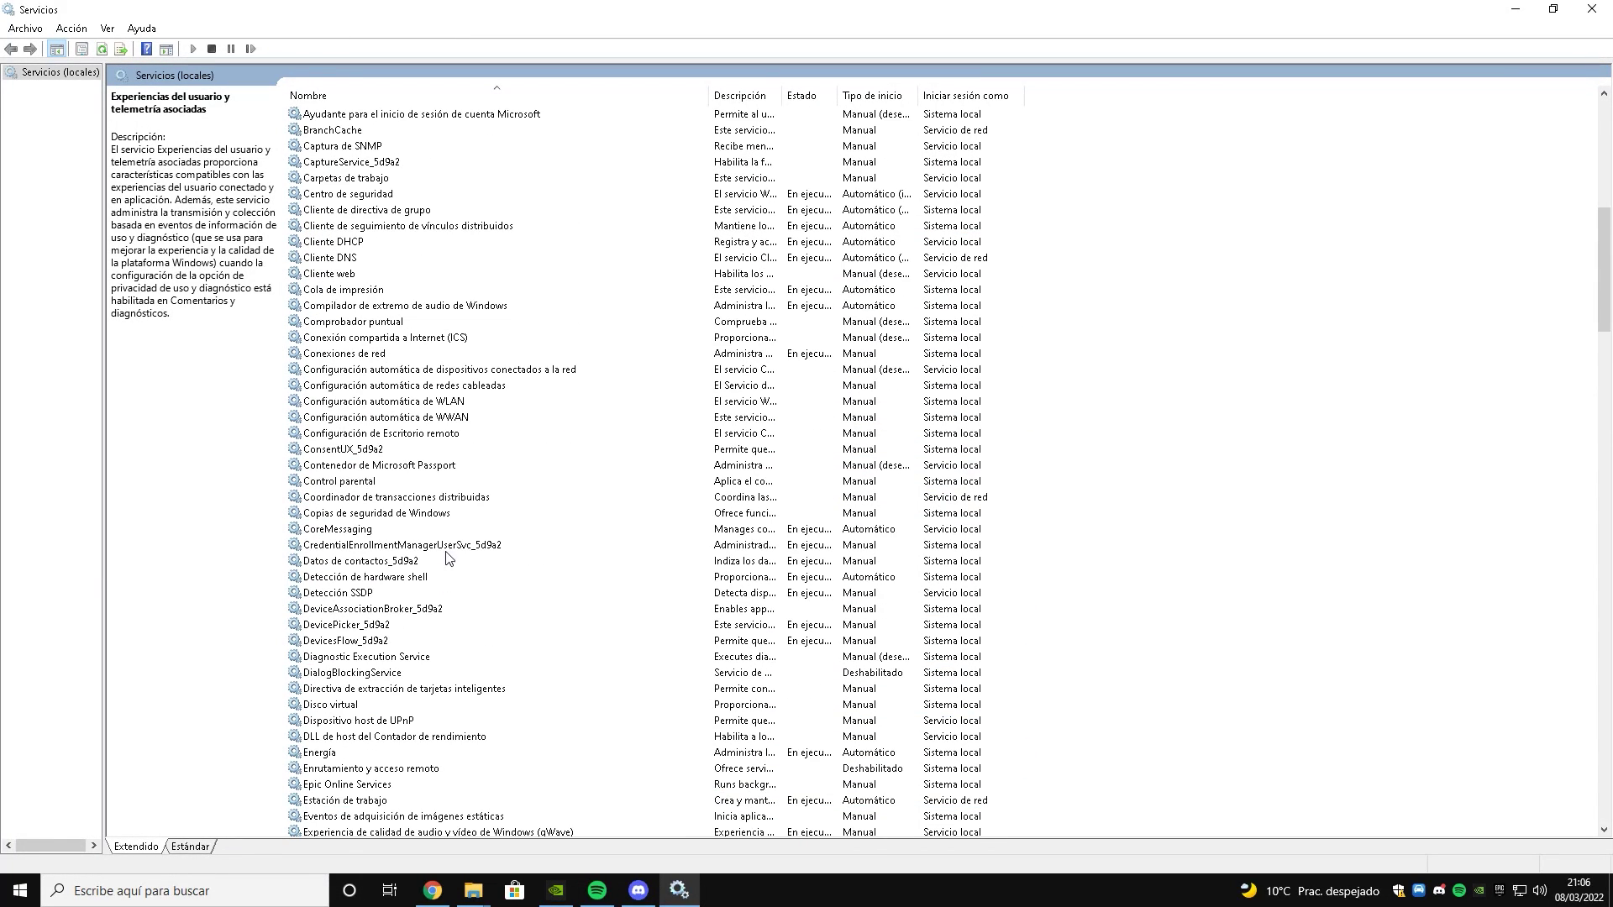
click(367, 290)
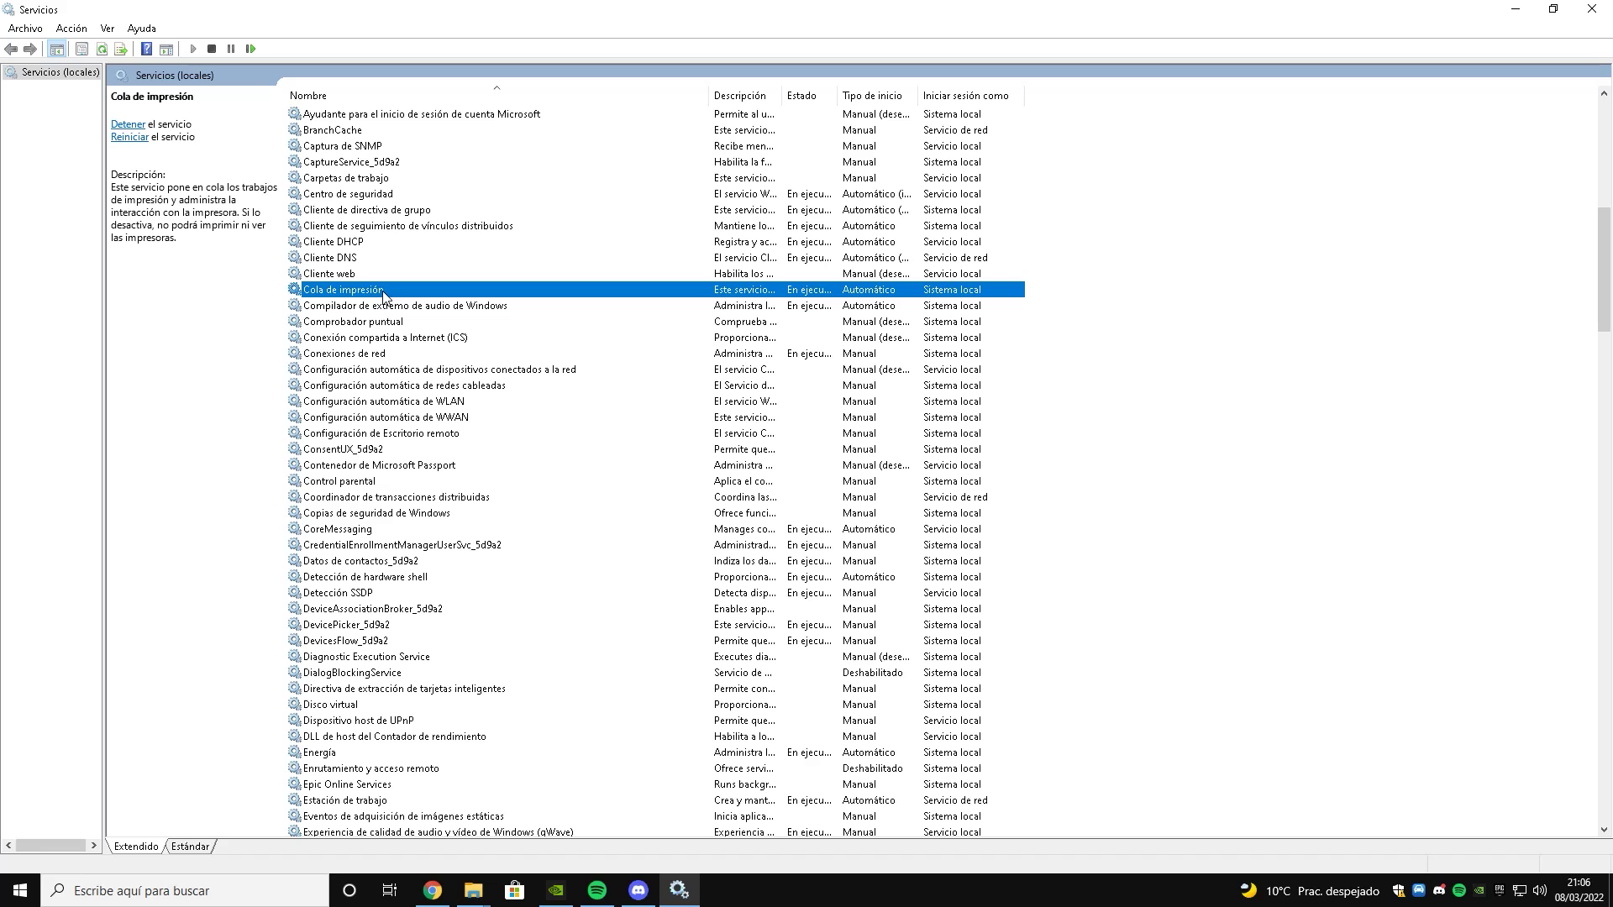
double_click(383, 294)
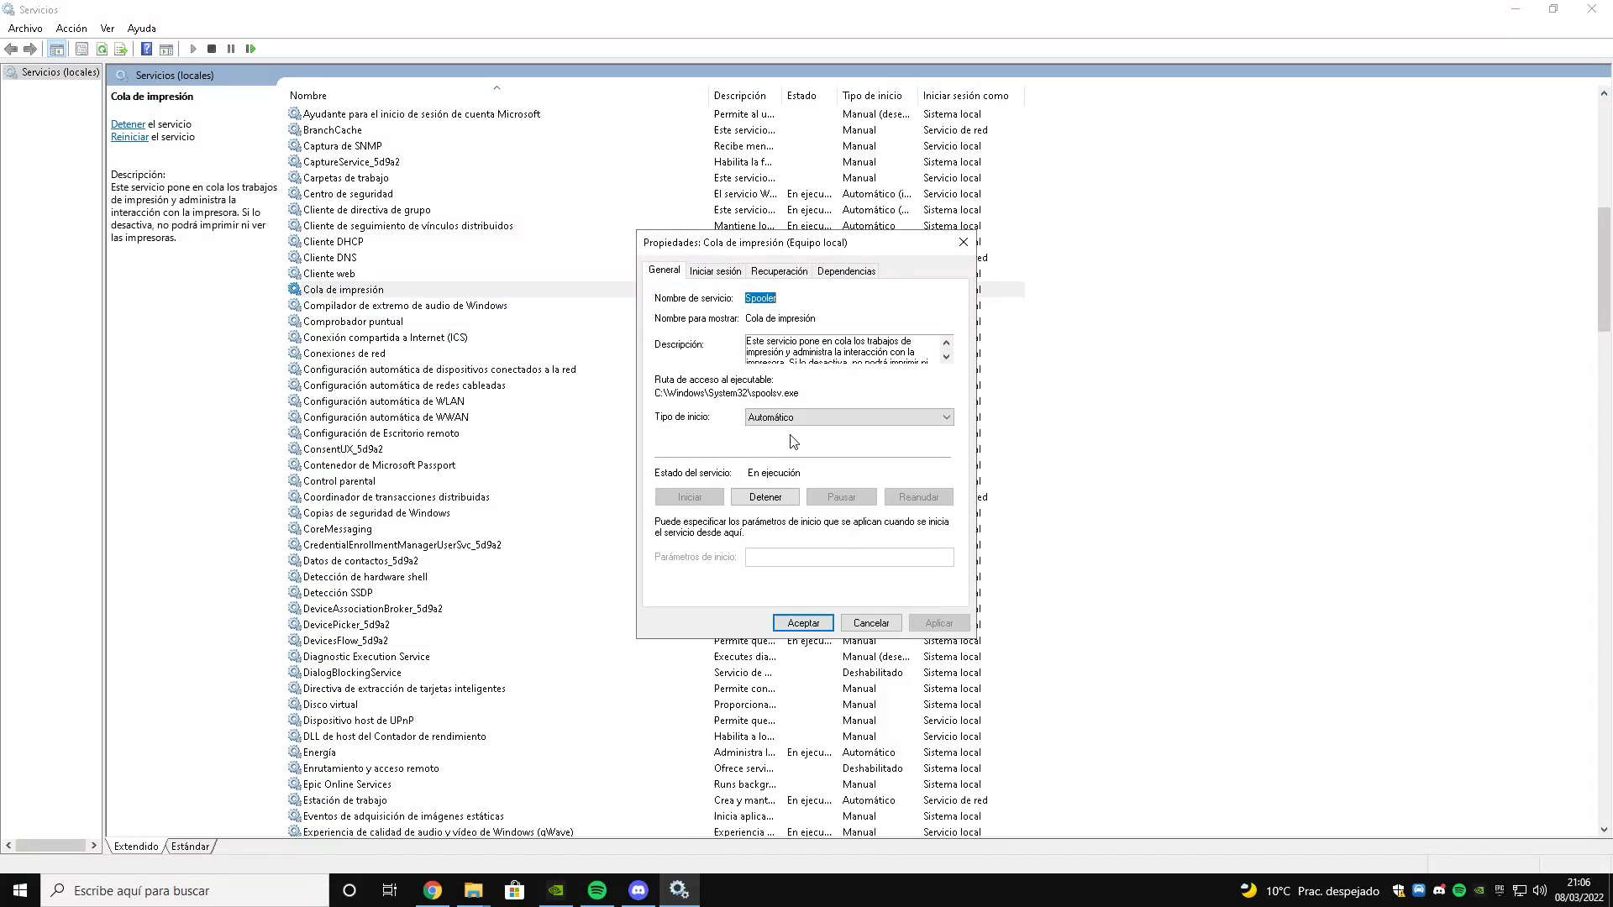
click(848, 416)
click(827, 457)
click(765, 496)
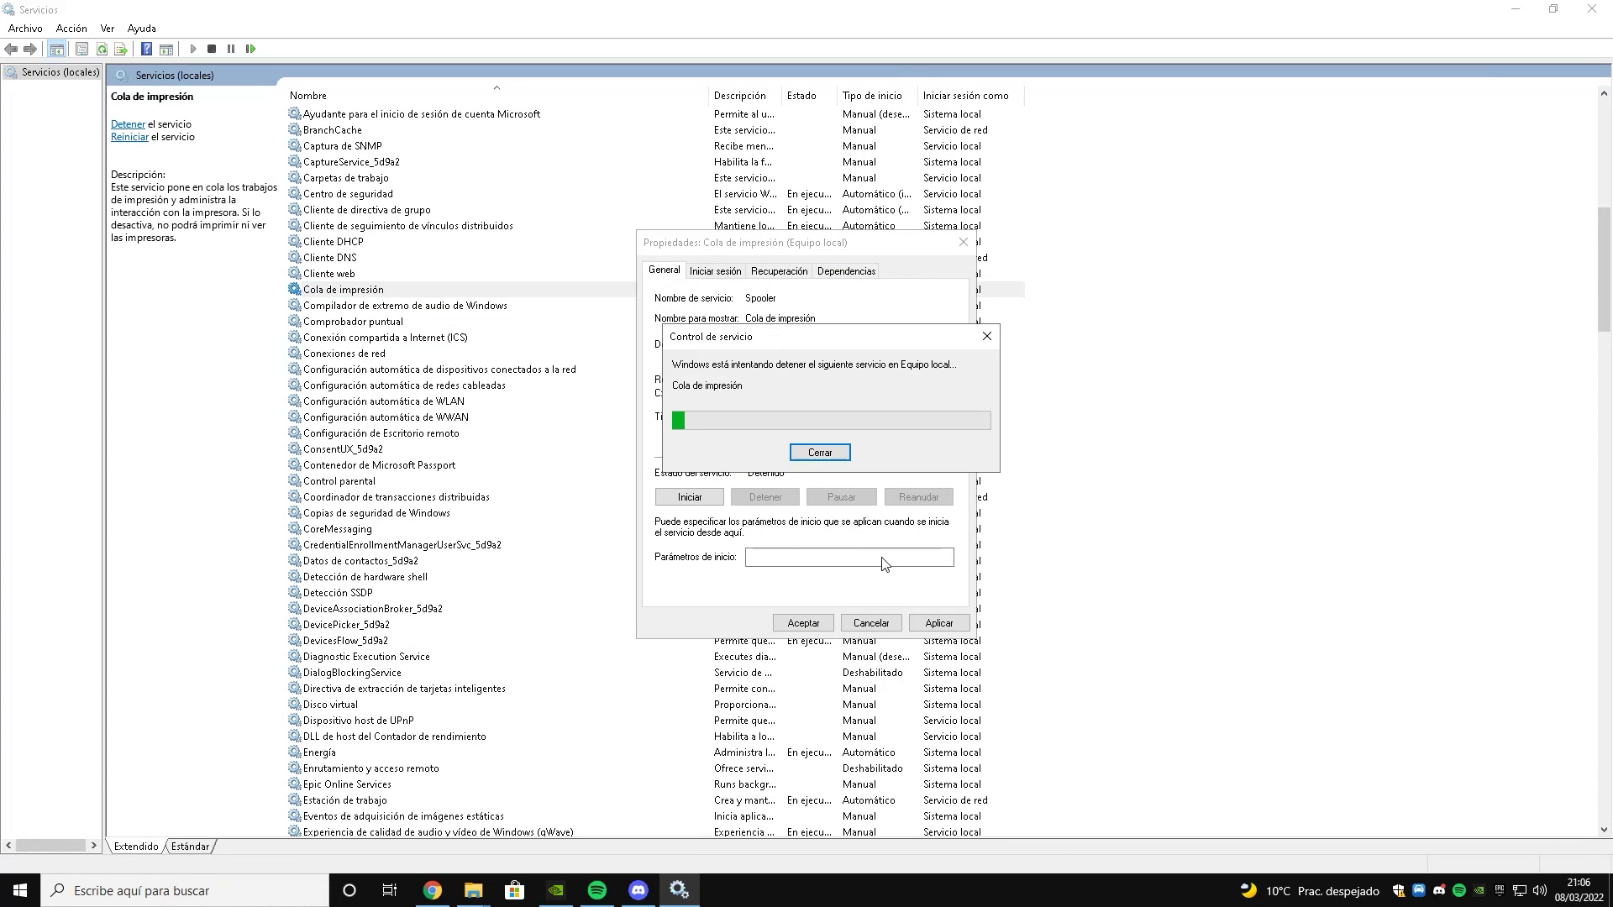
click(803, 623)
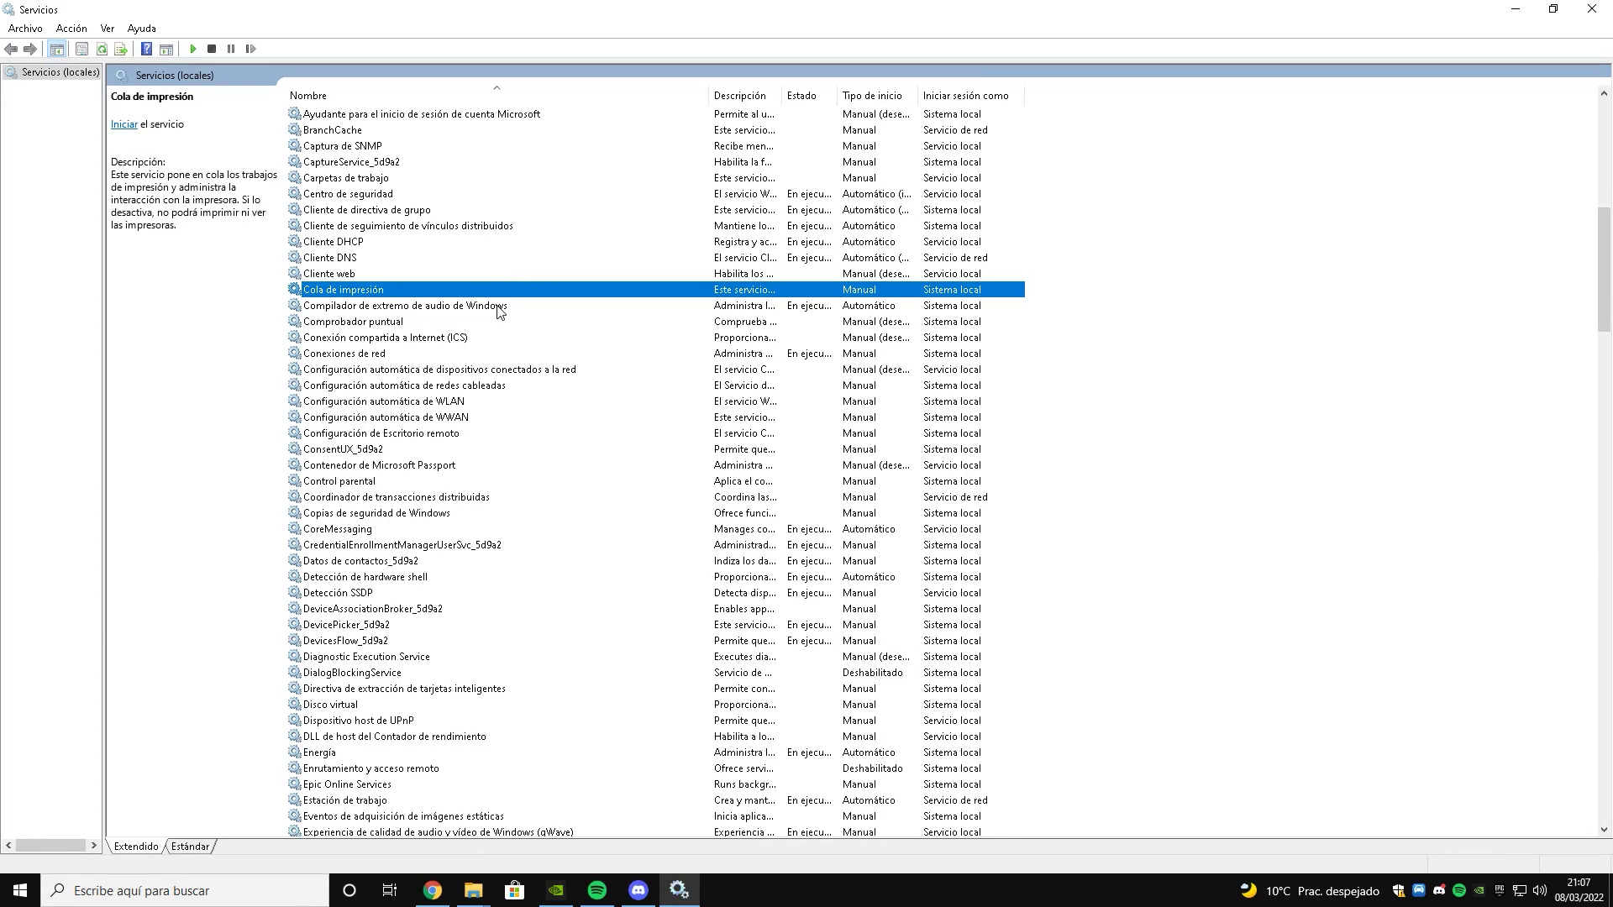
- Set the startup type of the SysMain service to Deshabilitado and stop the service
scroll(501, 313, down, 20)
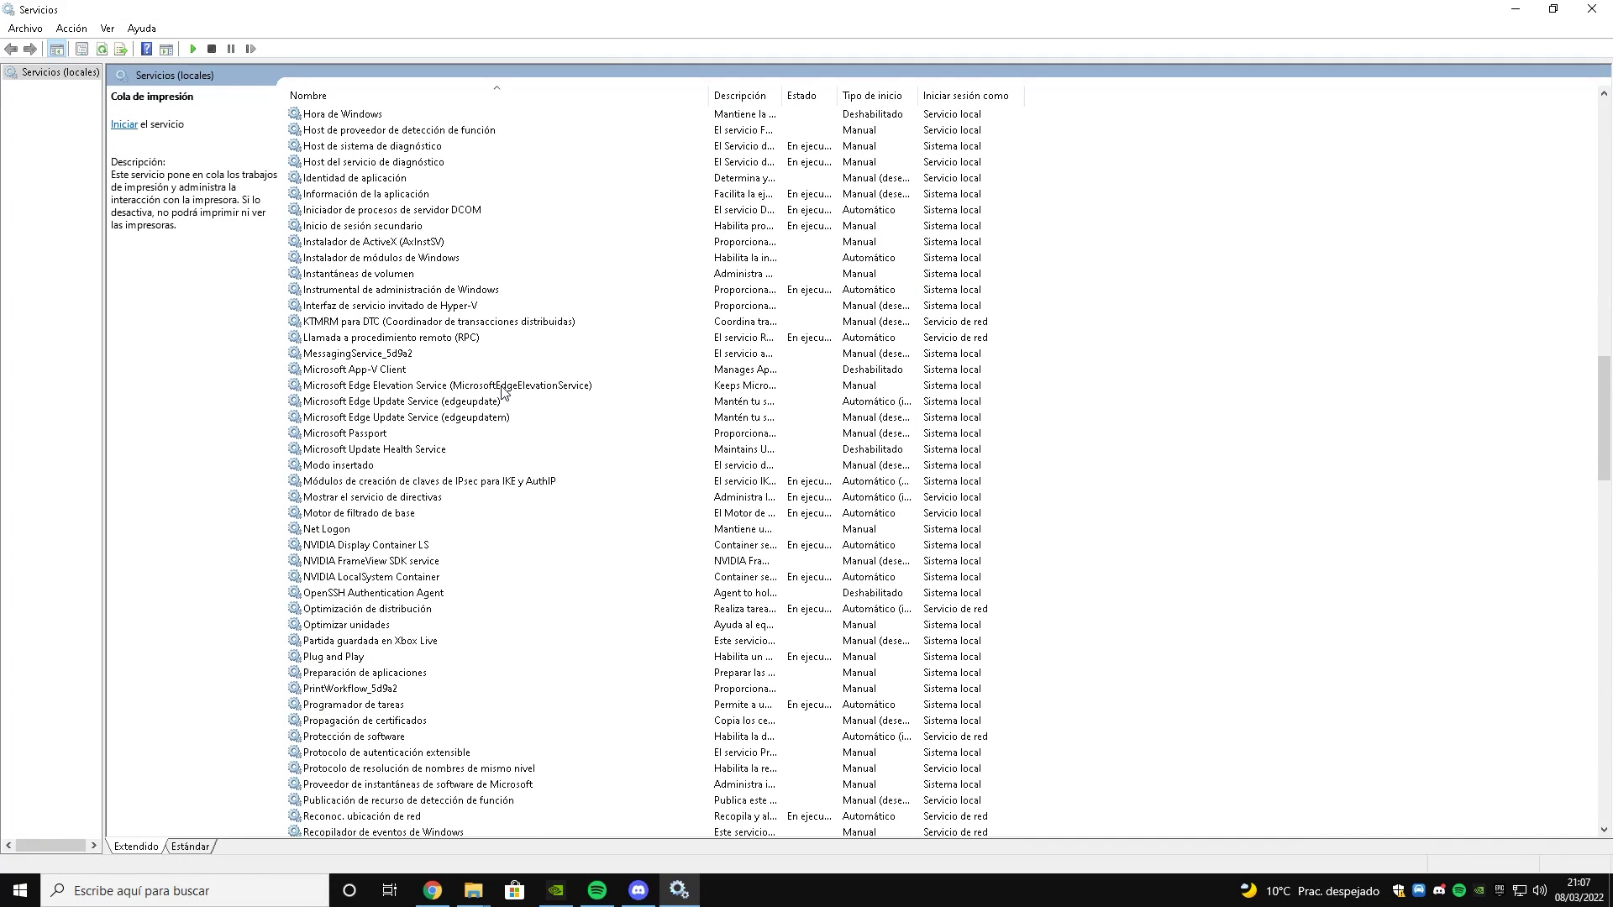
scroll(503, 392, down, 20)
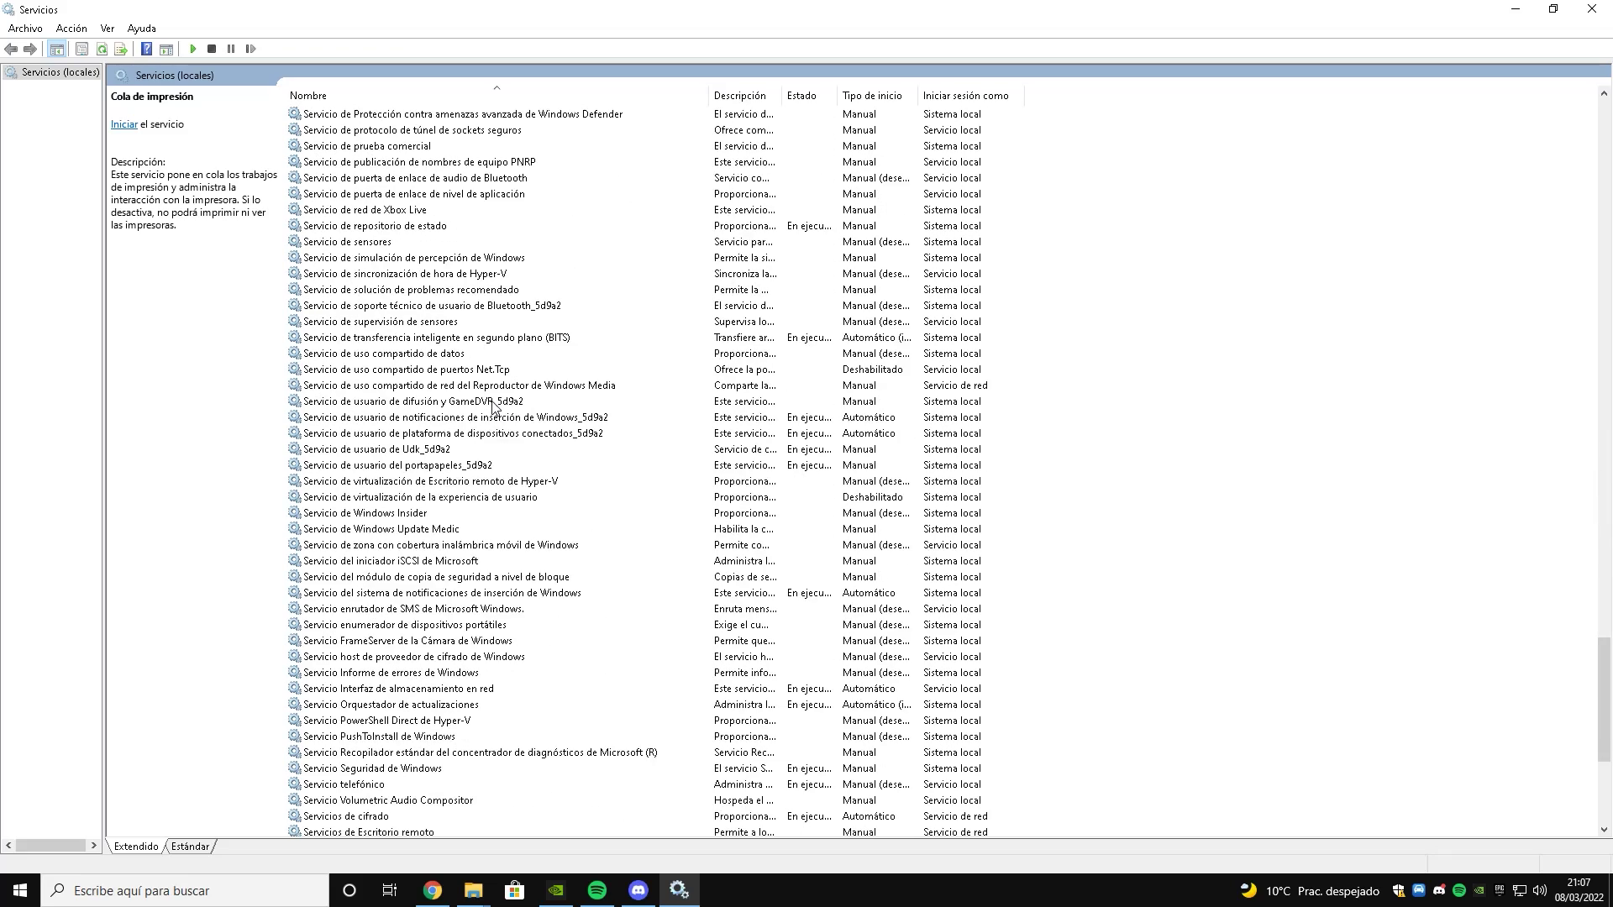
scroll(493, 407, down, 7)
click(378, 626)
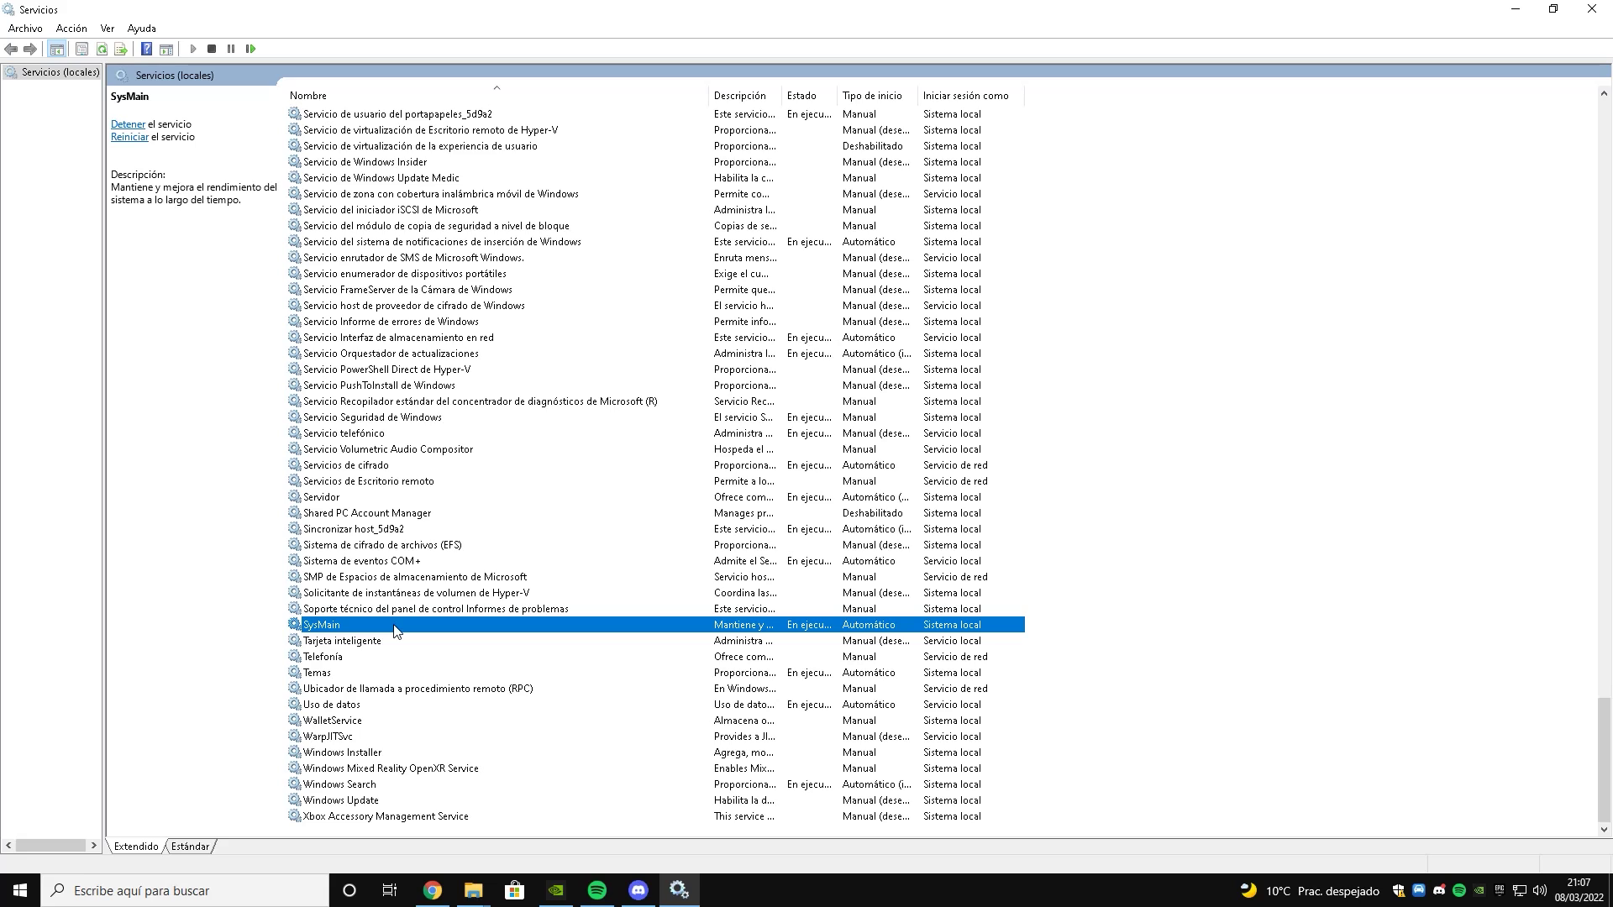
double_click(379, 628)
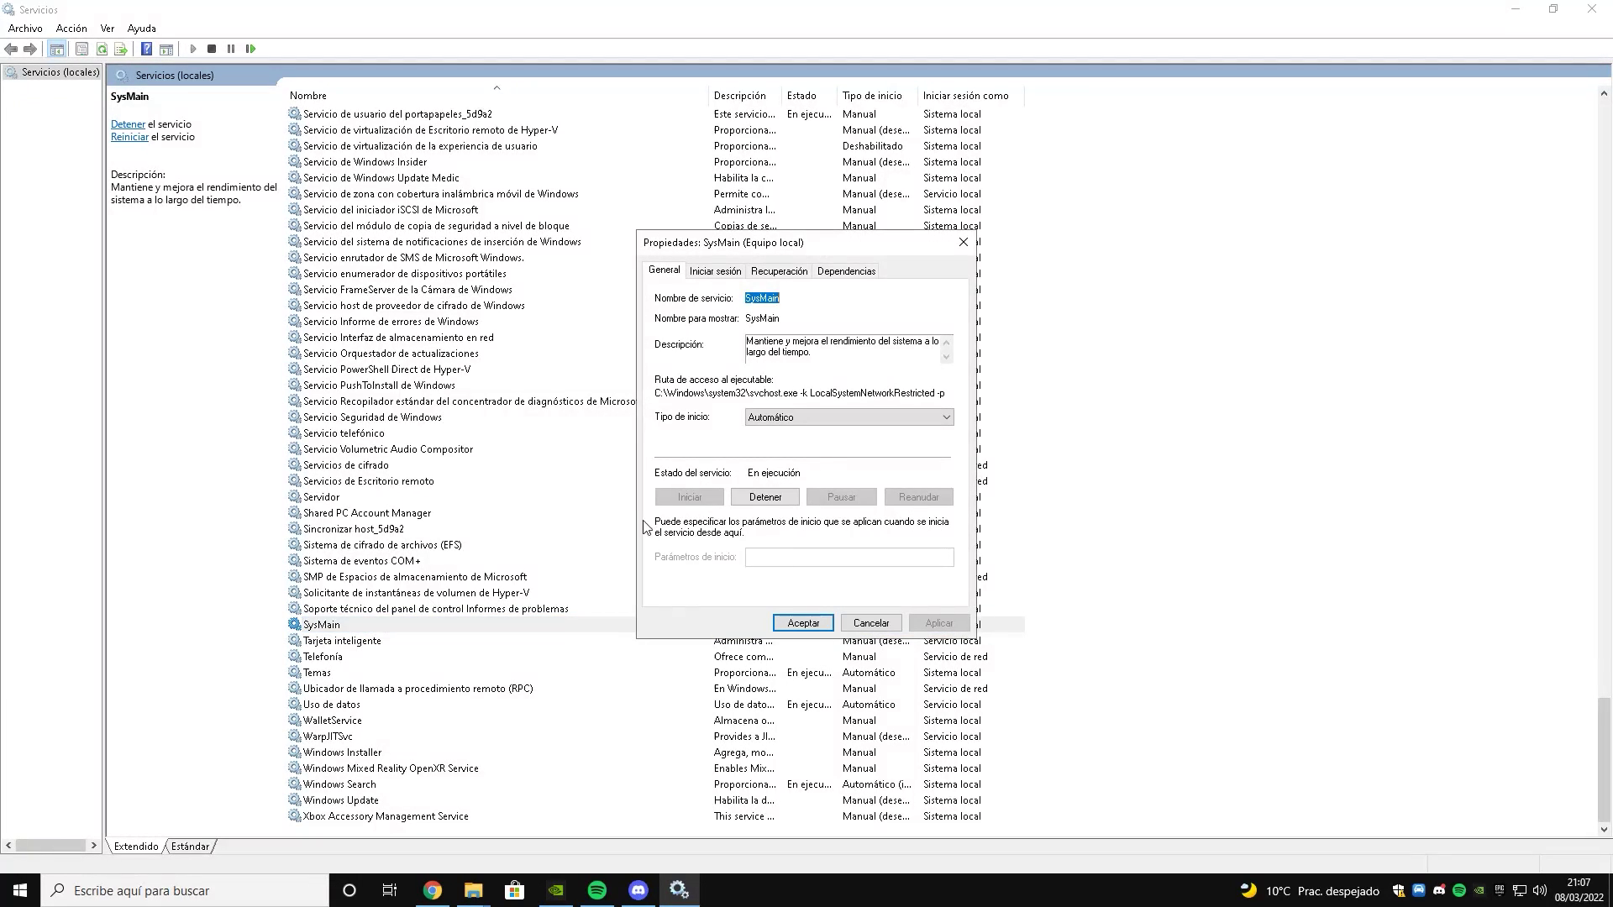
click(769, 420)
click(771, 468)
click(765, 497)
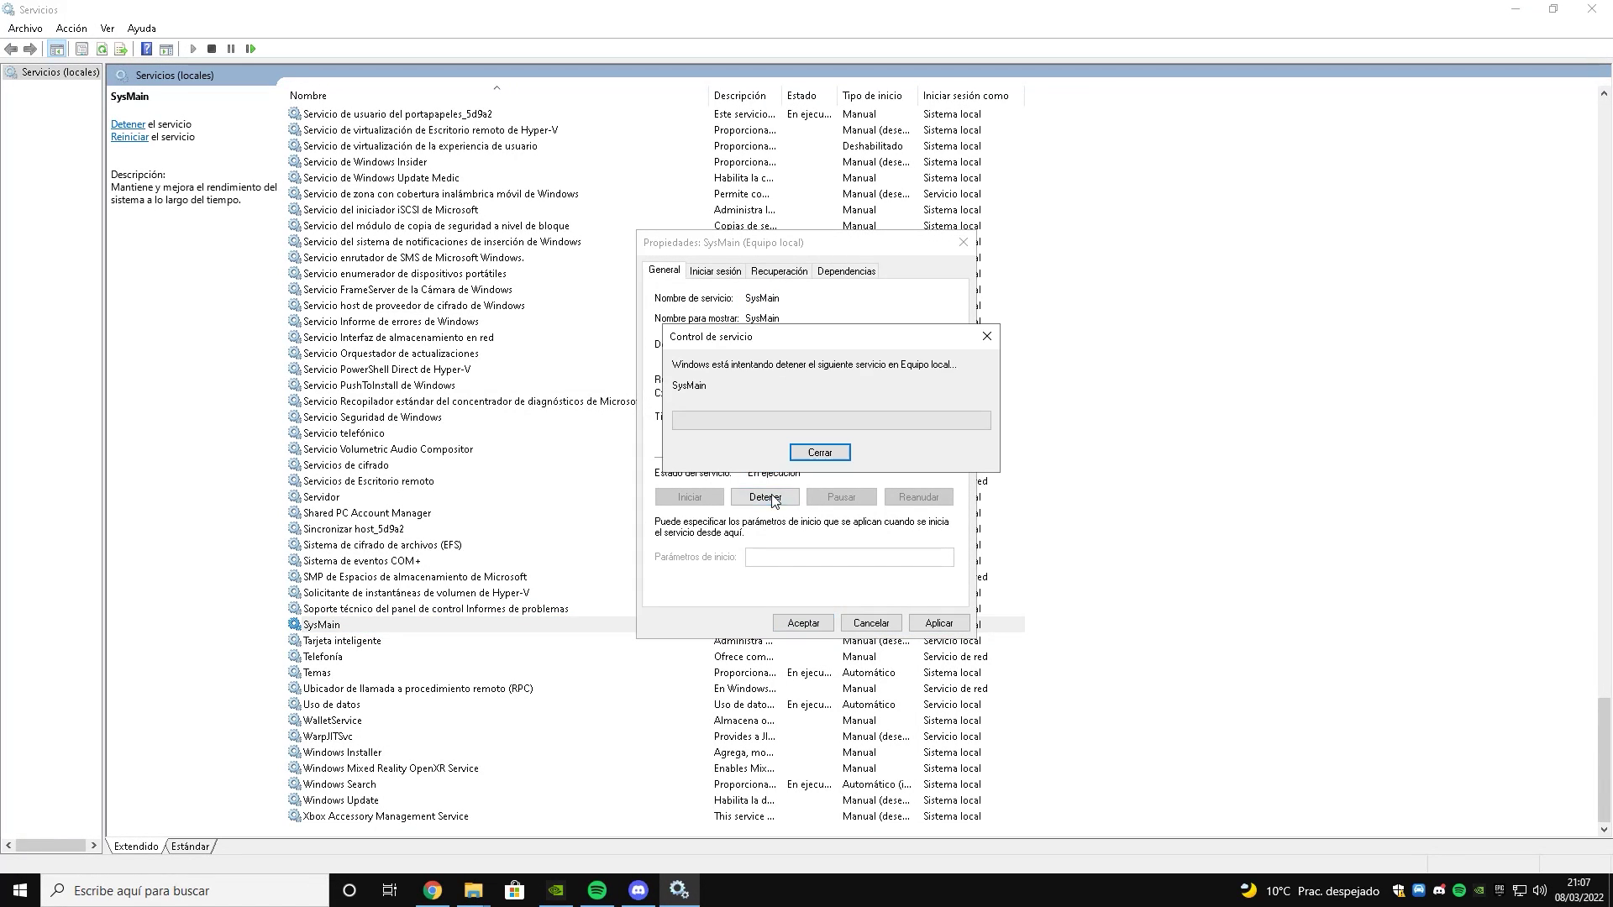
click(796, 627)
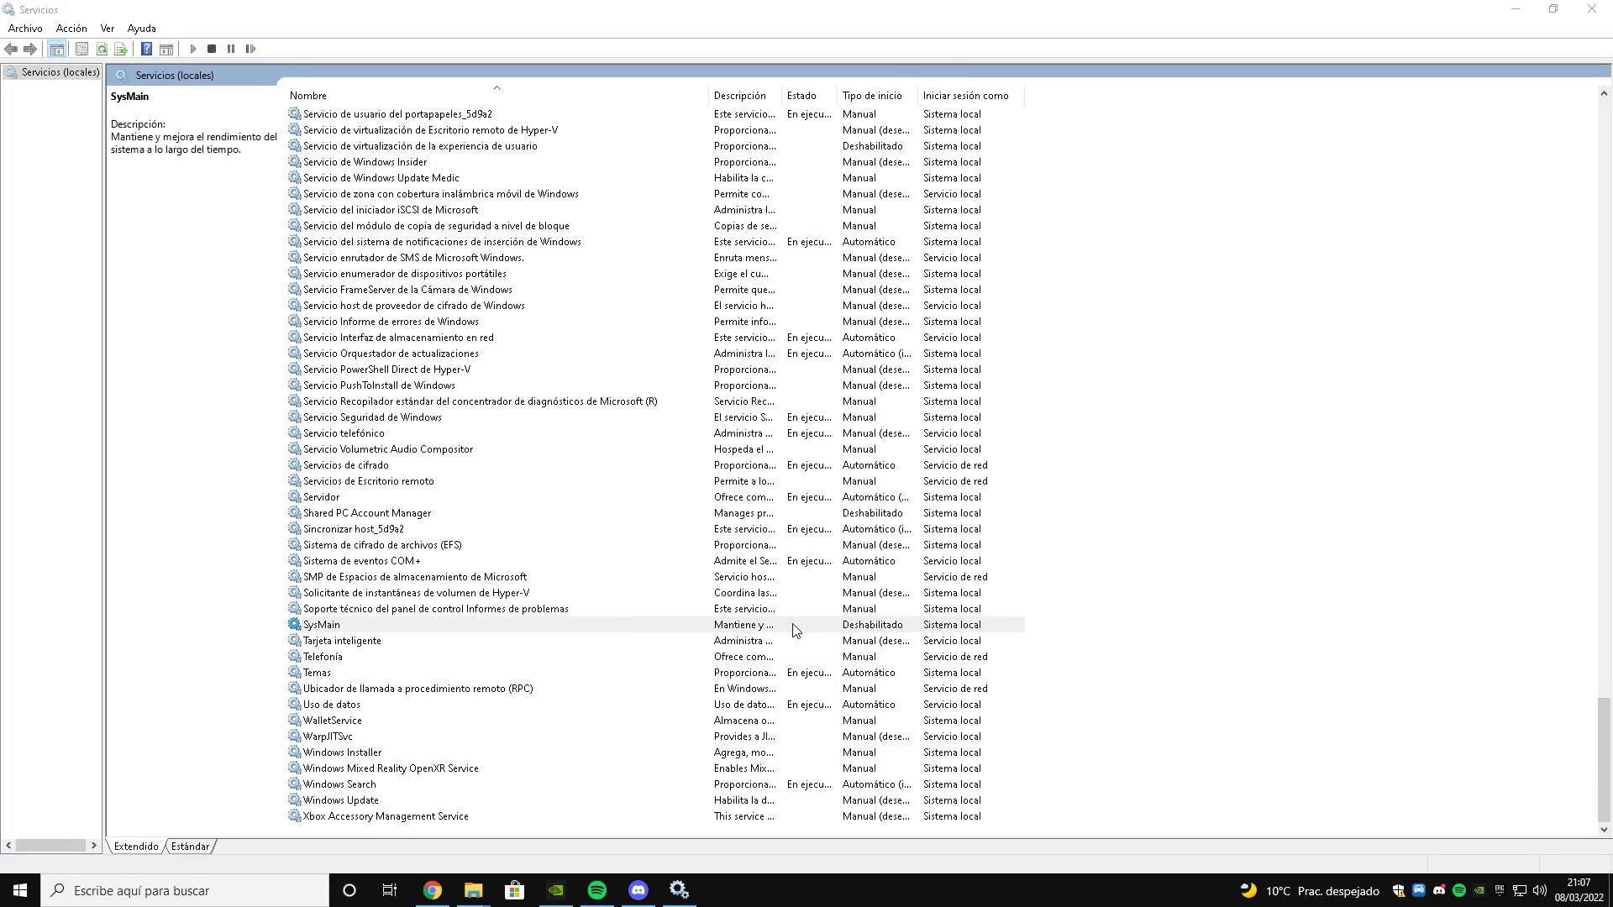
- Set the startup type of the Temas service to Deshabilitado and stop the service
click(363, 626)
click(348, 674)
double_click(343, 675)
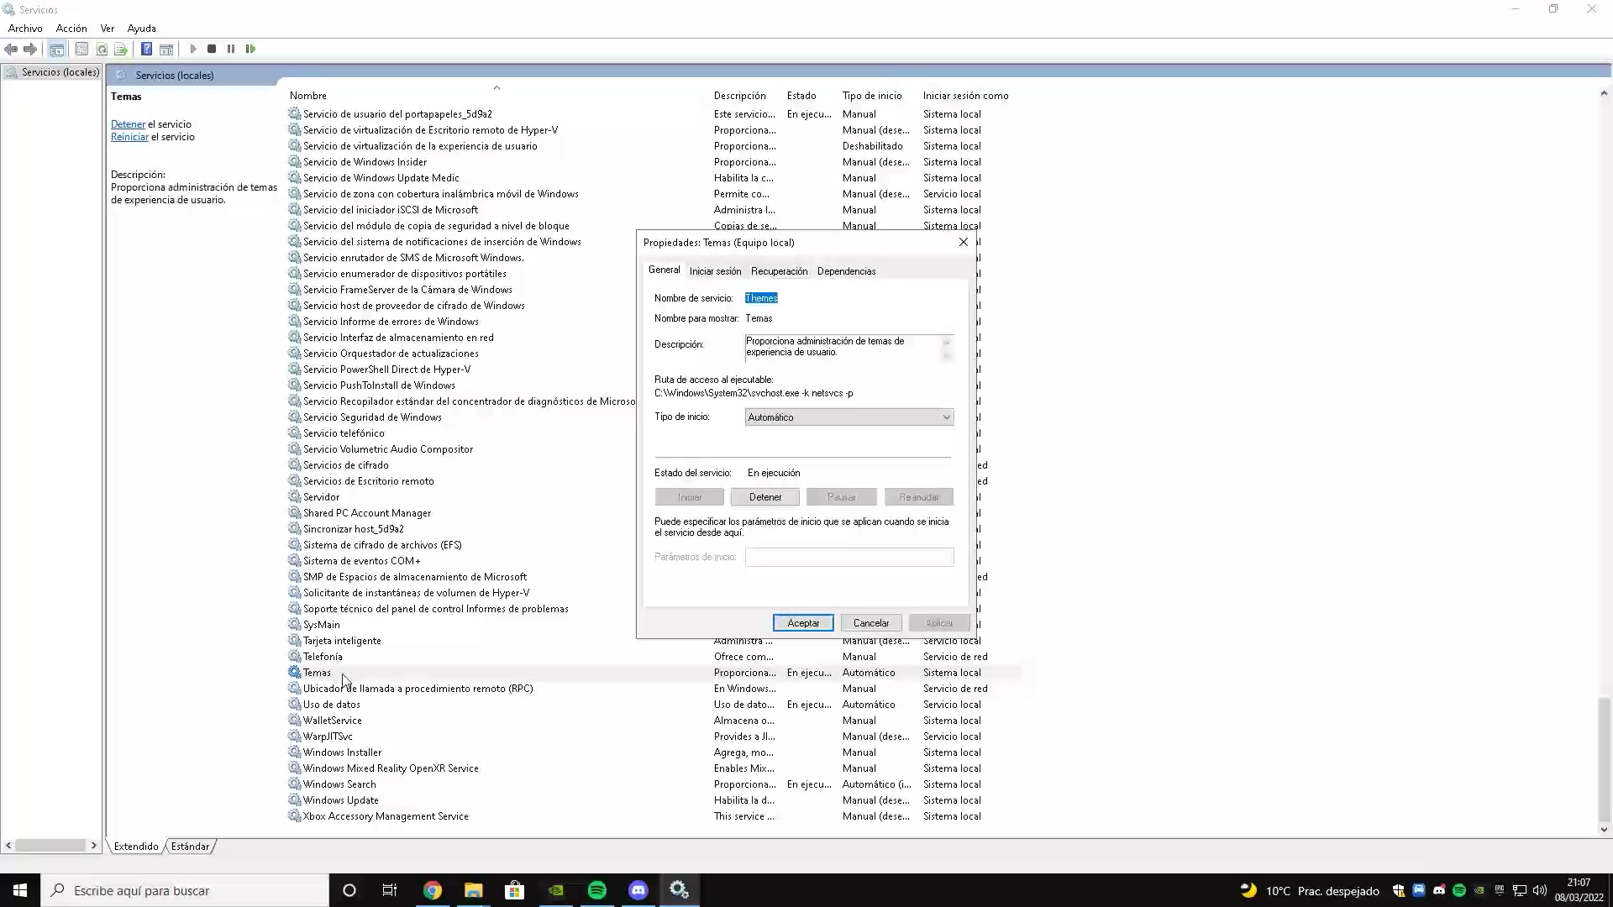
click(785, 418)
click(769, 467)
click(765, 496)
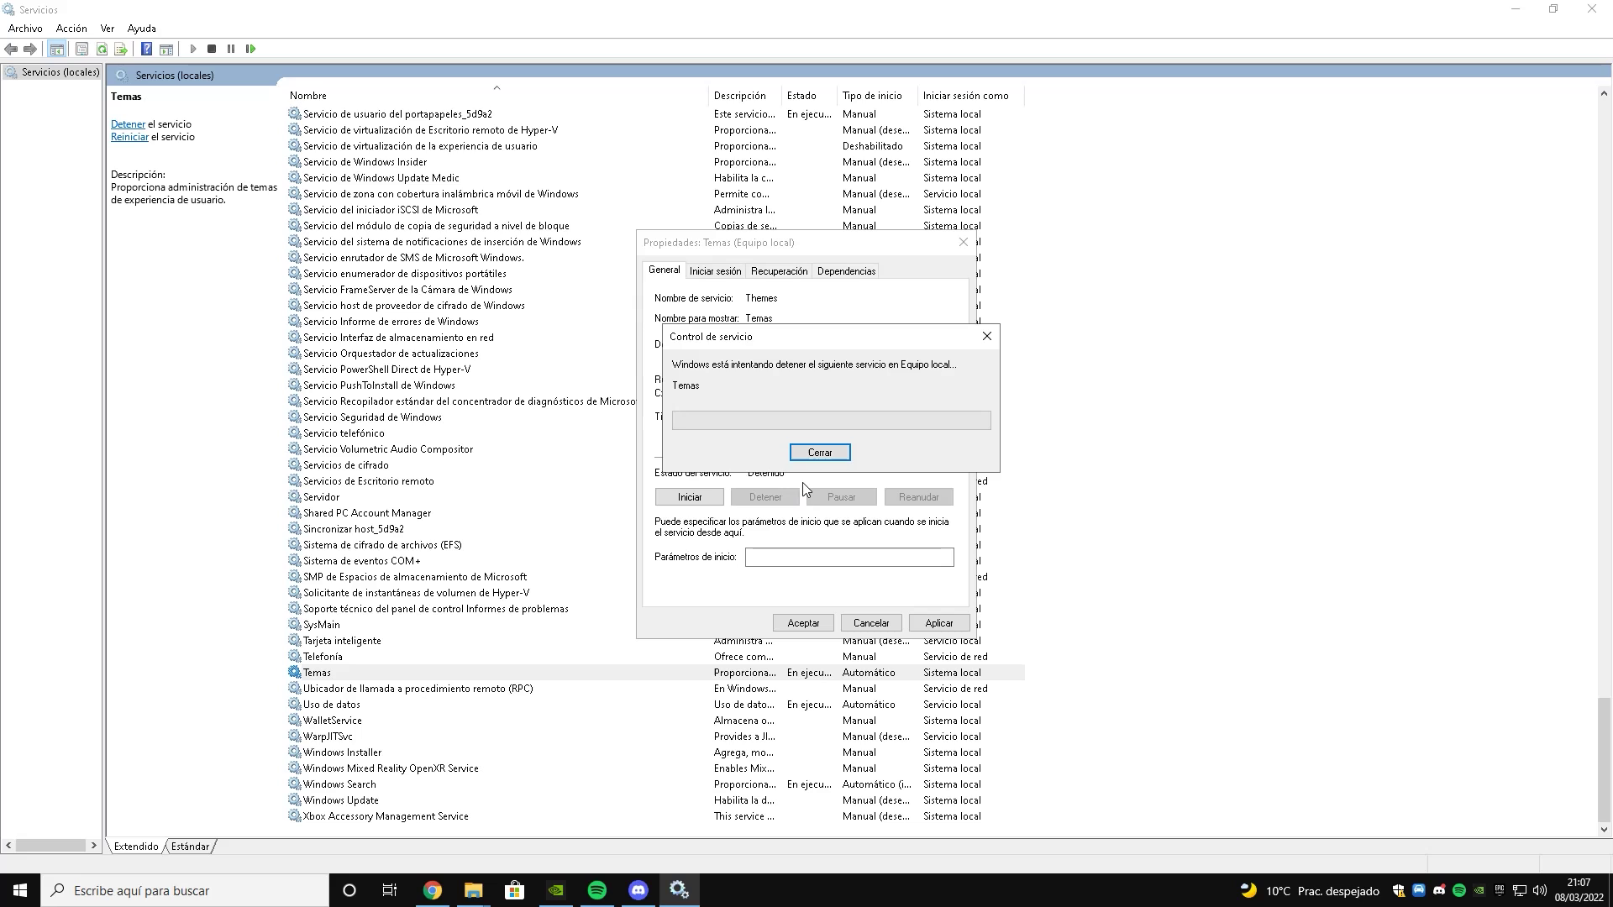
click(803, 624)
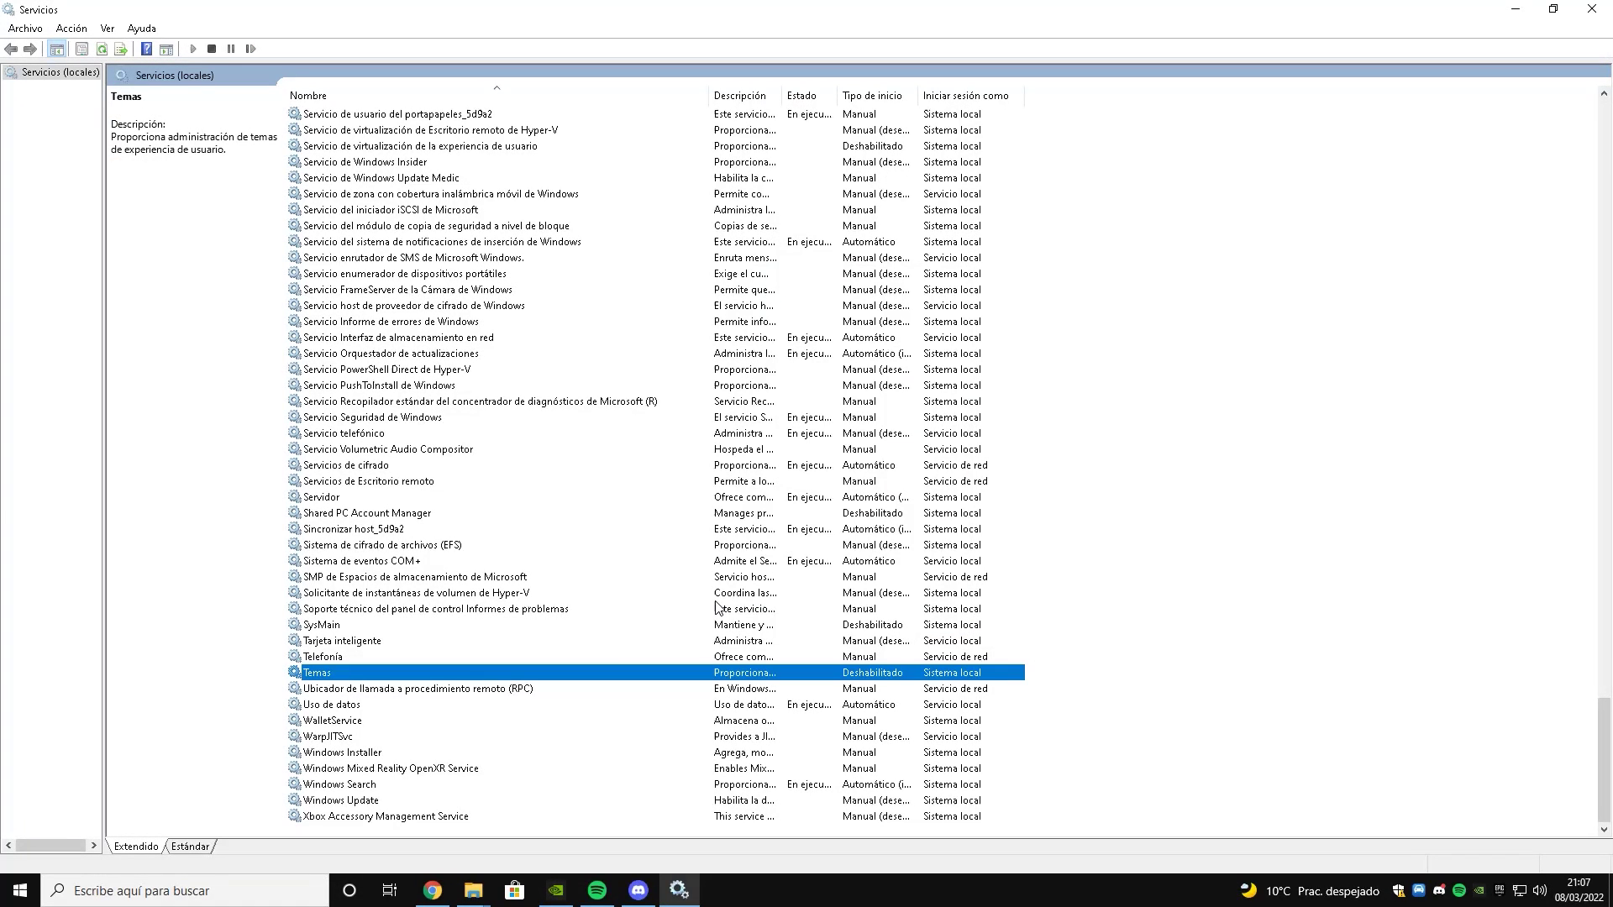
- Set the startup type of the Windows Update service to Deshabilitado and apply it
click(405, 785)
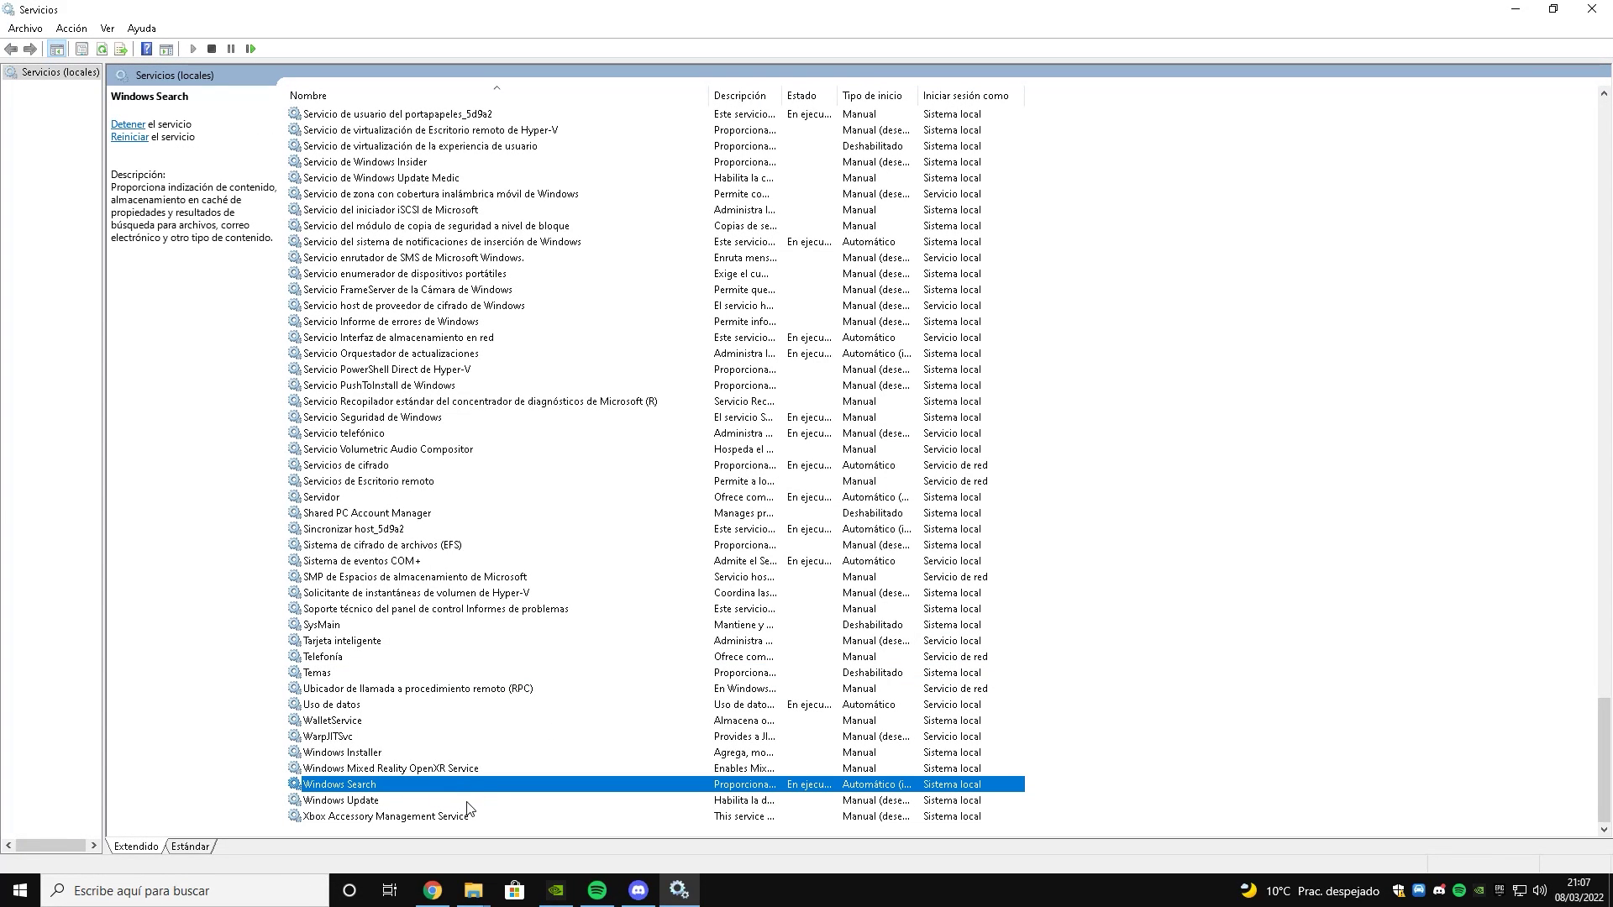
click(468, 802)
double_click(386, 803)
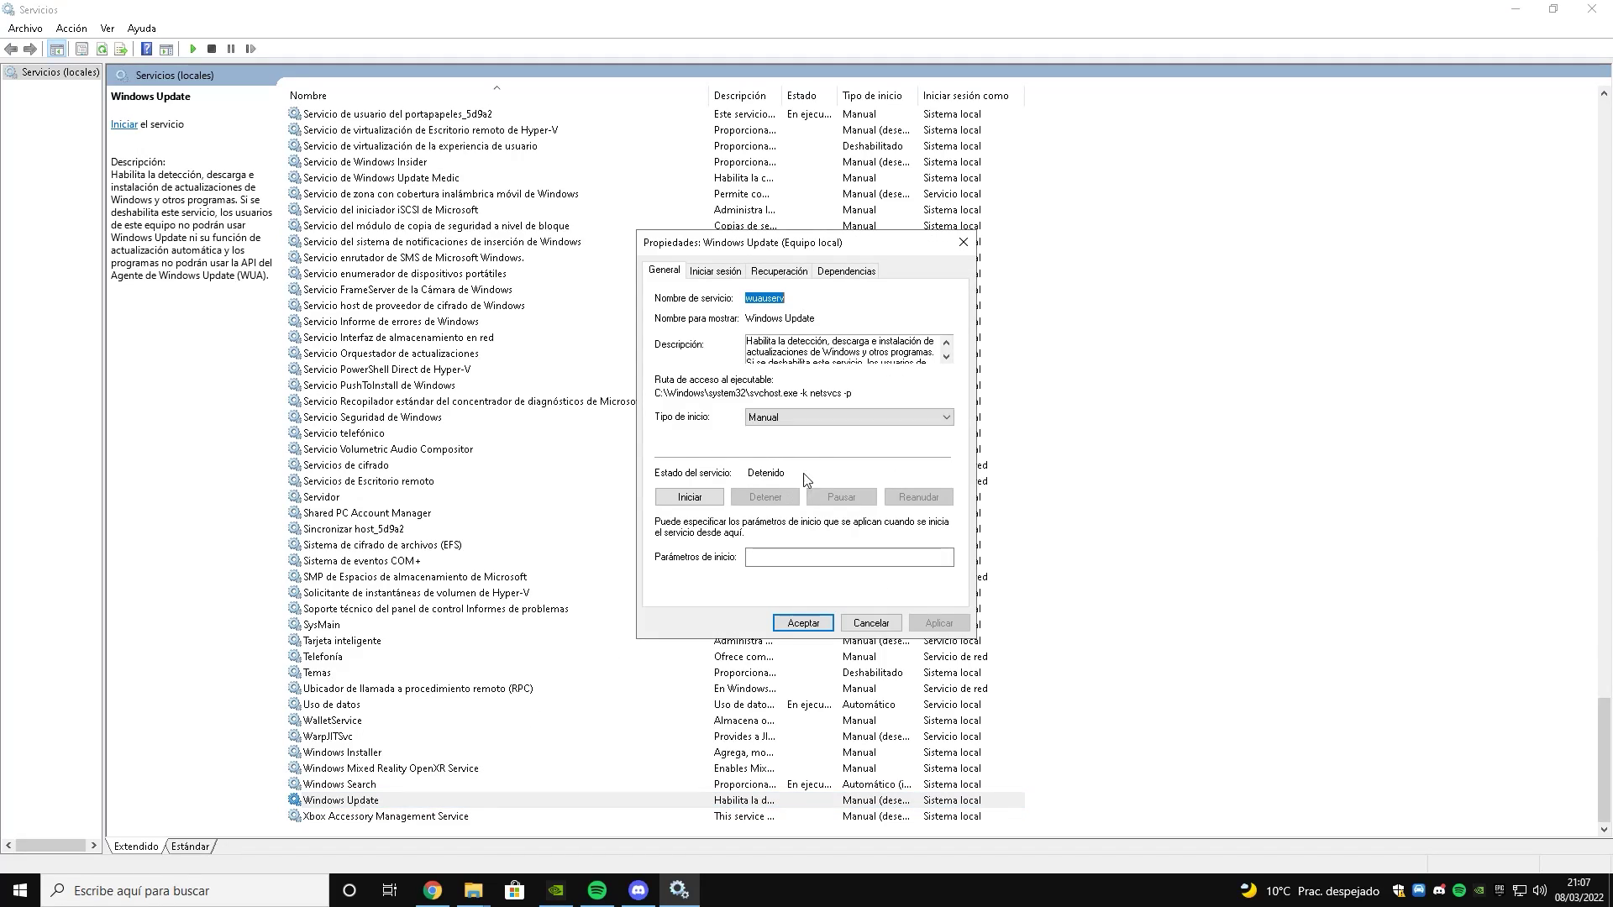
click(796, 418)
click(779, 464)
click(938, 623)
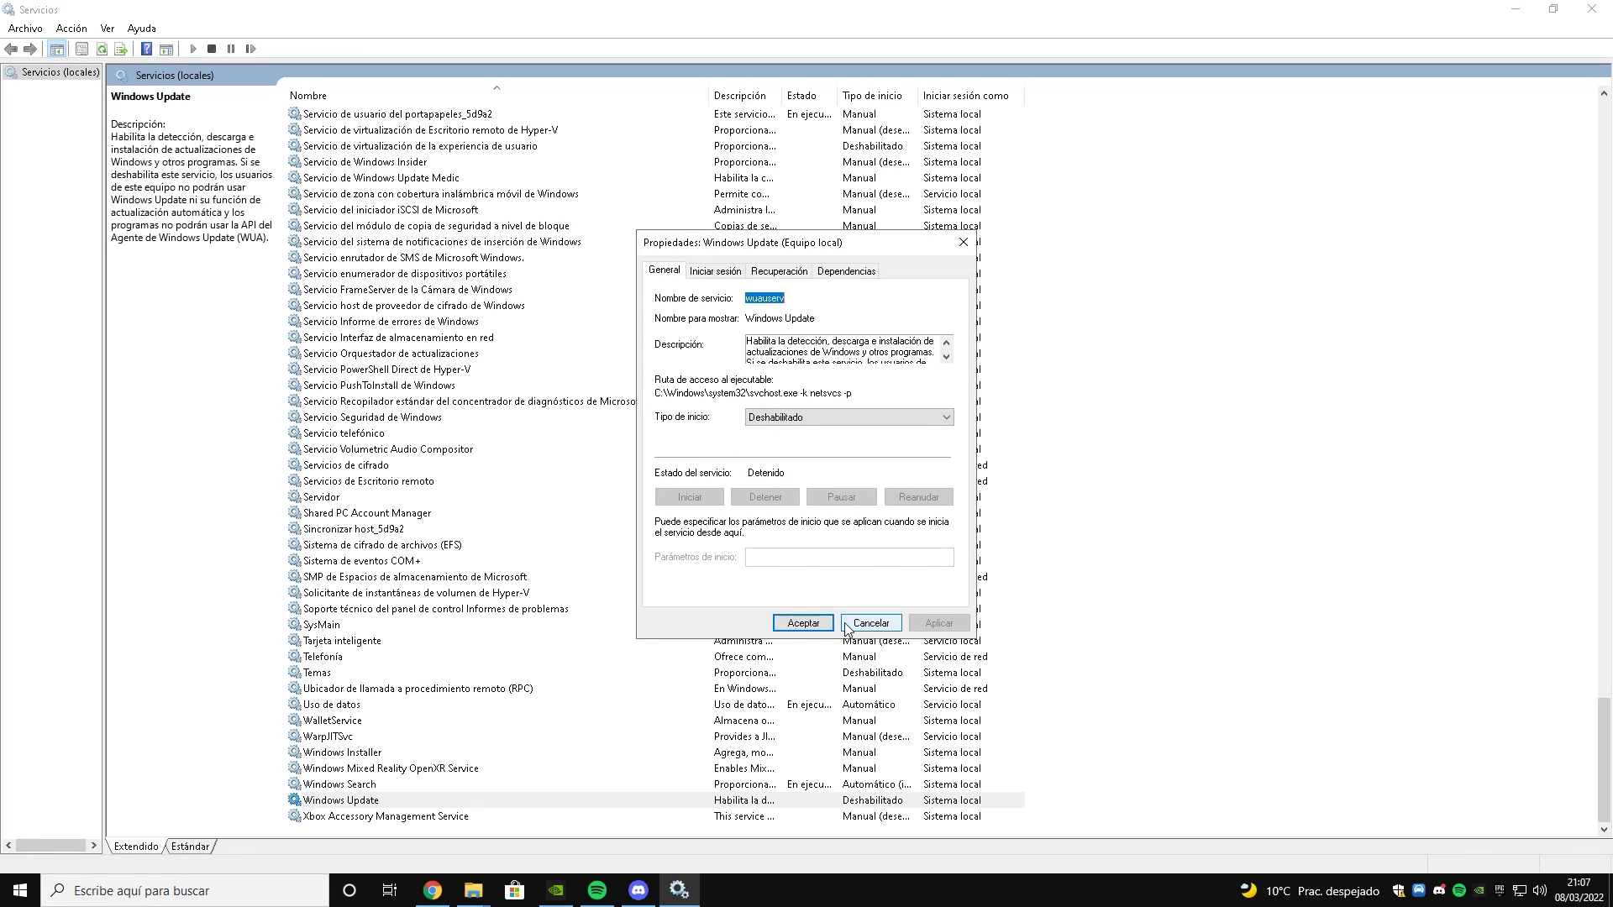
click(846, 626)
- Set the Windows Search service to Deshabilitado and stop it, closing the services console when finished
double_click(370, 785)
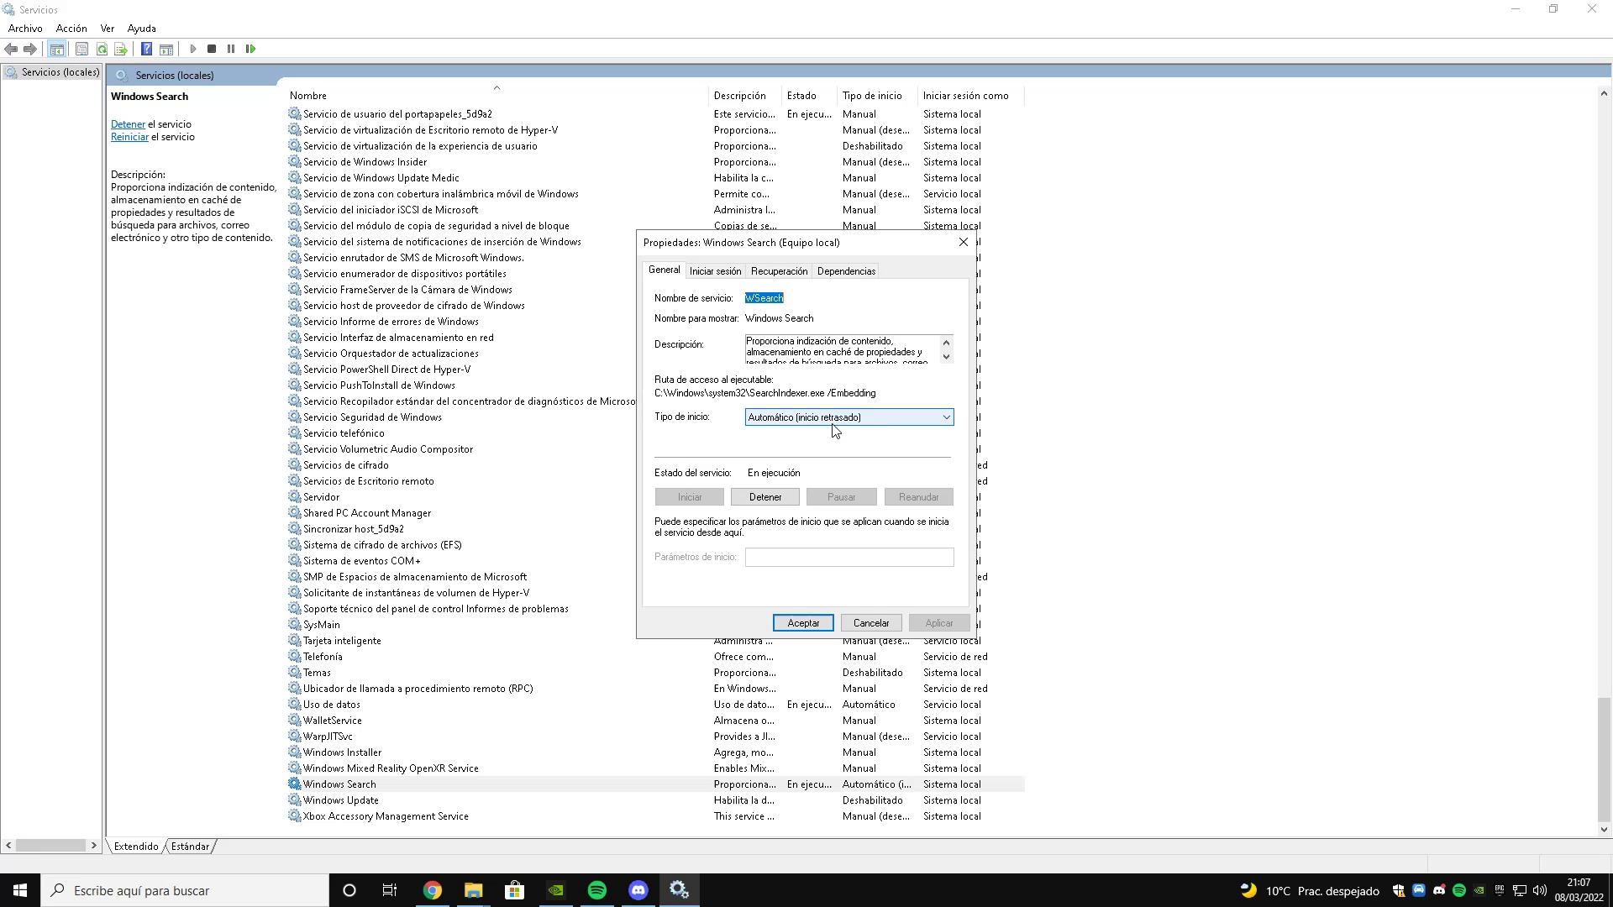
key(super)
text(redsocialesdesc)
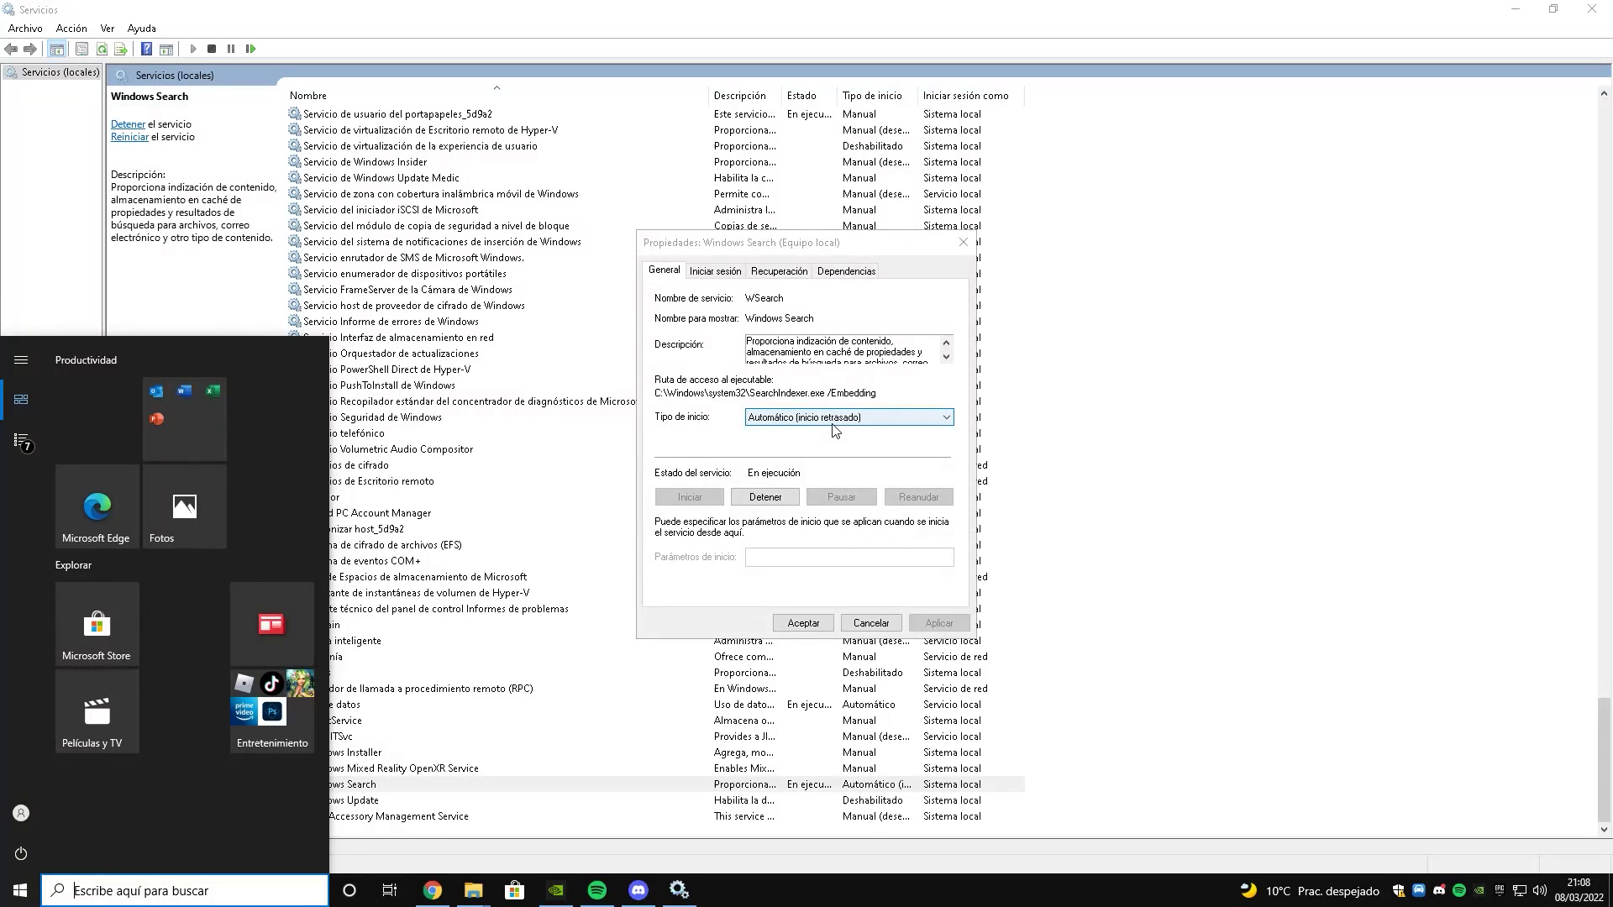
click(836, 417)
click(797, 468)
click(777, 497)
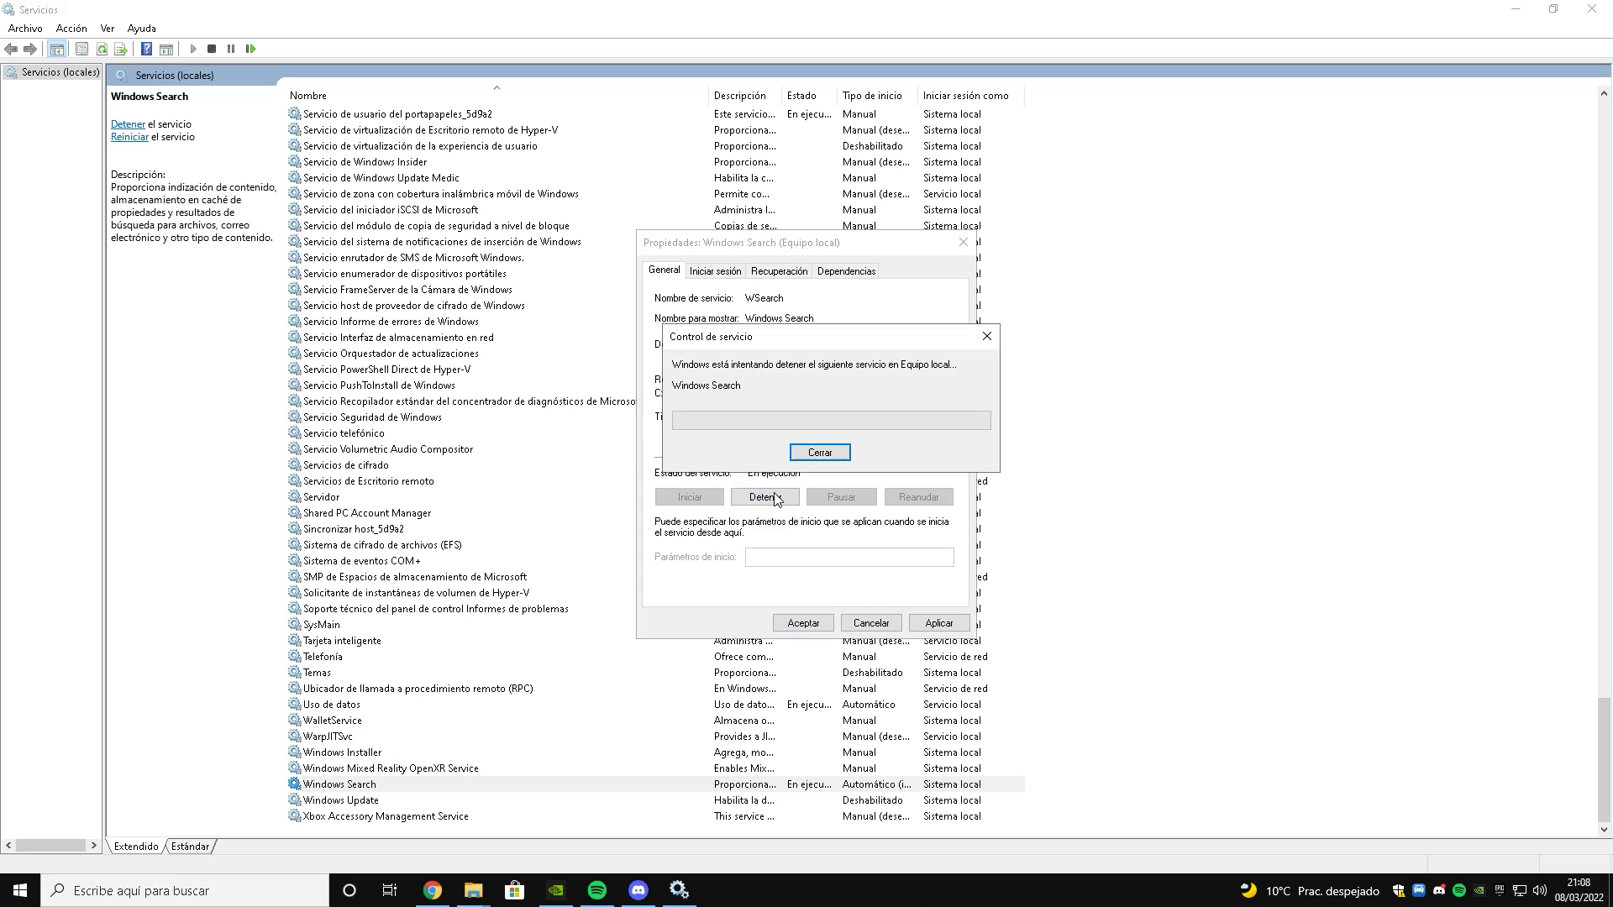
key(super)
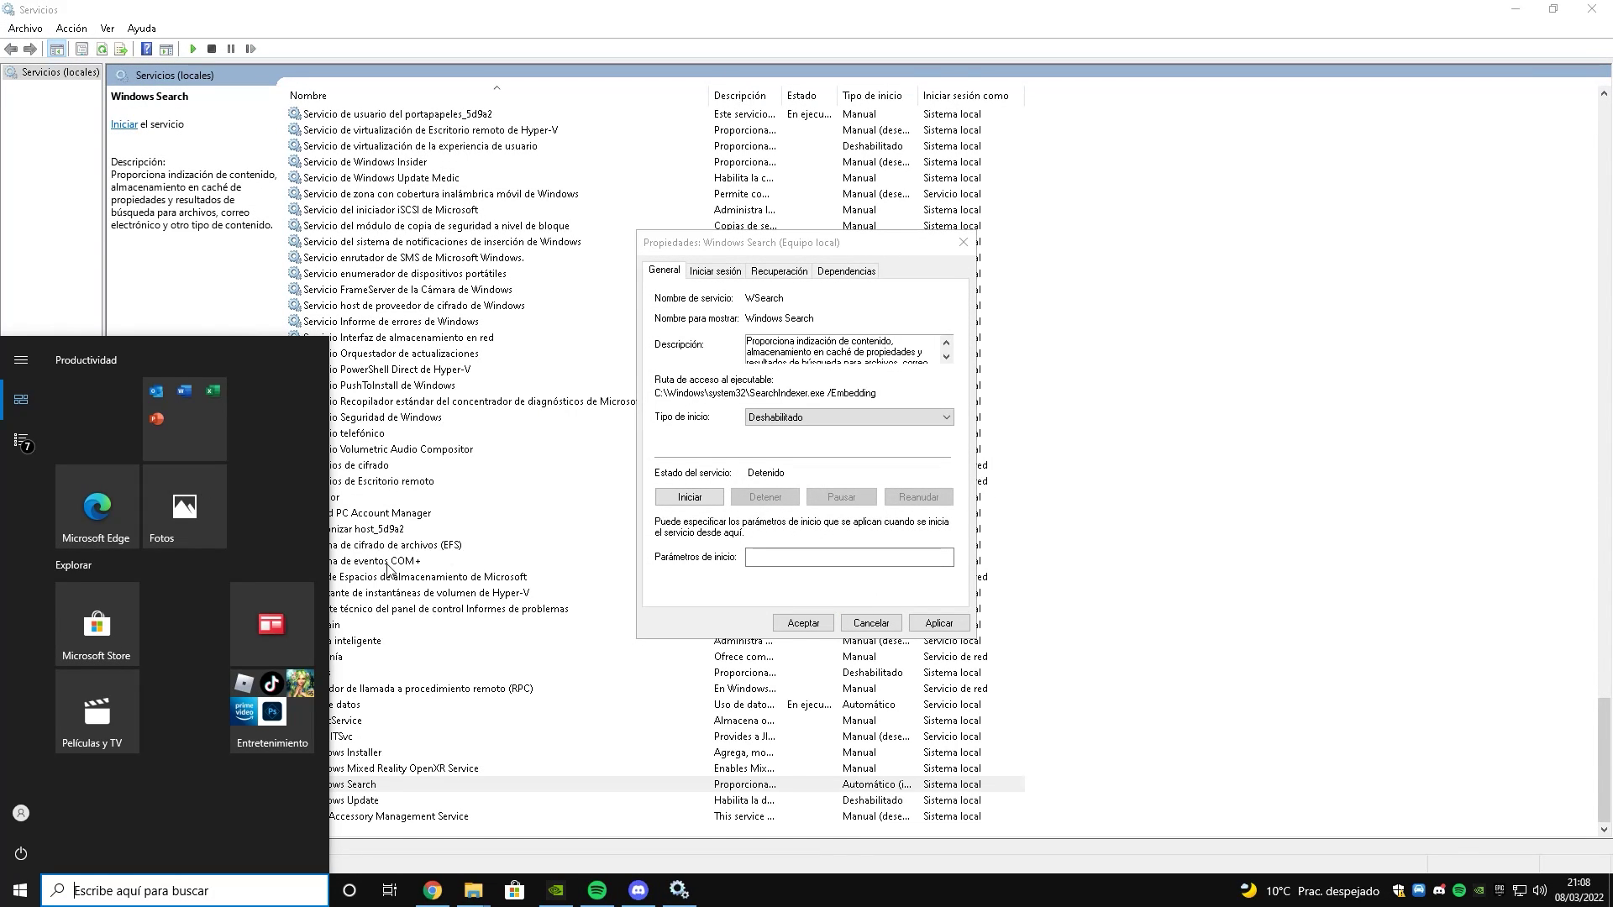
click(938, 623)
click(803, 623)
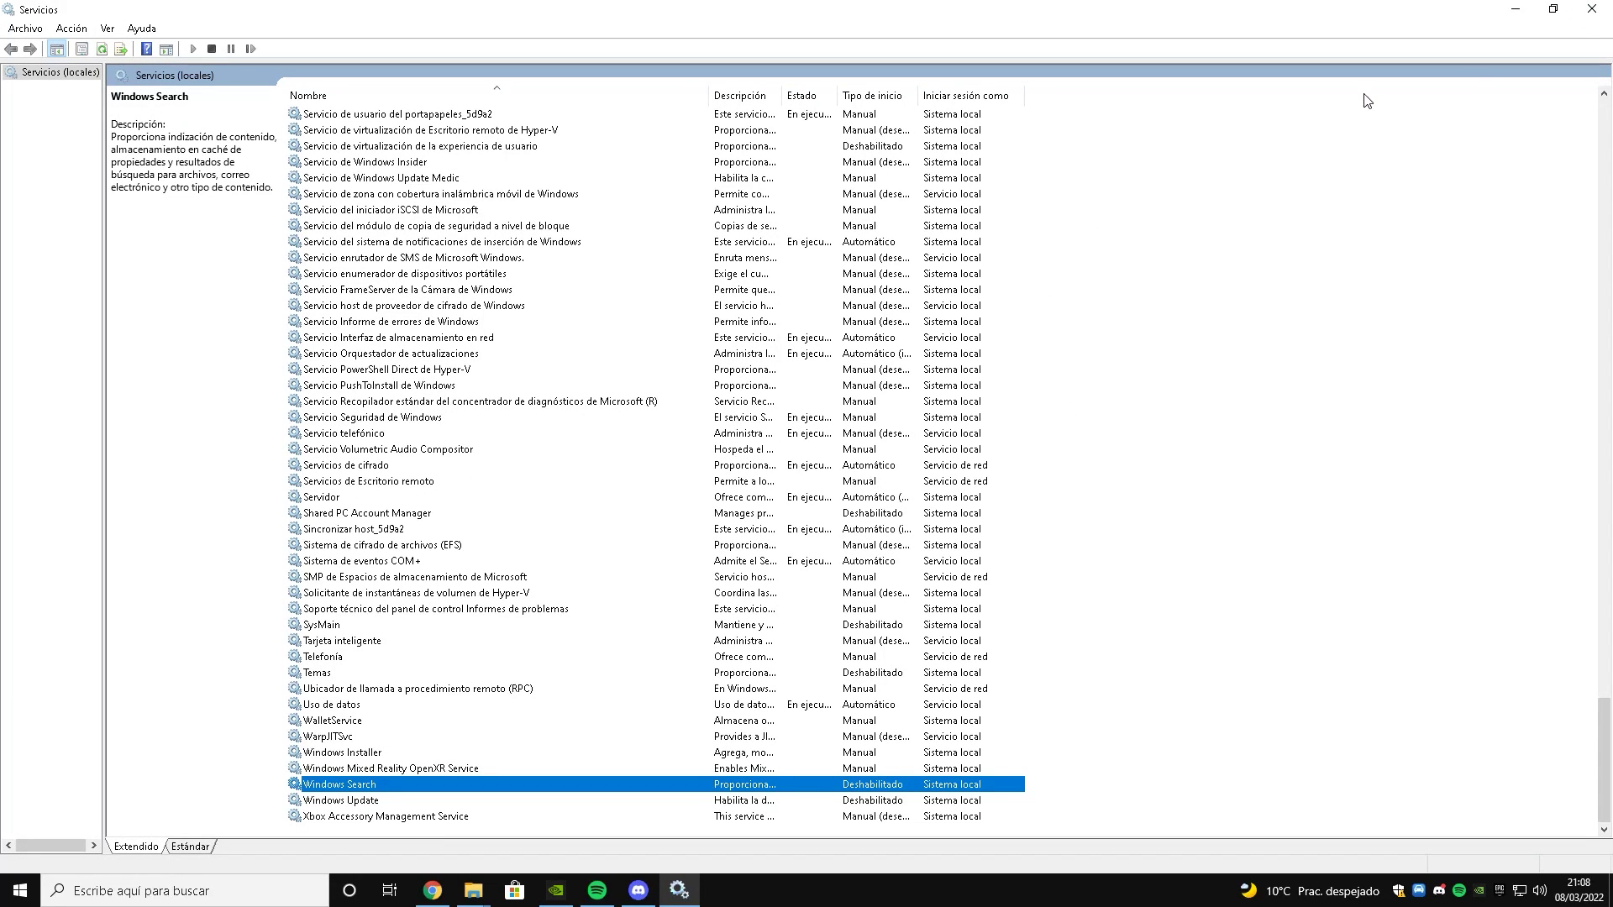
click(1590, 10)
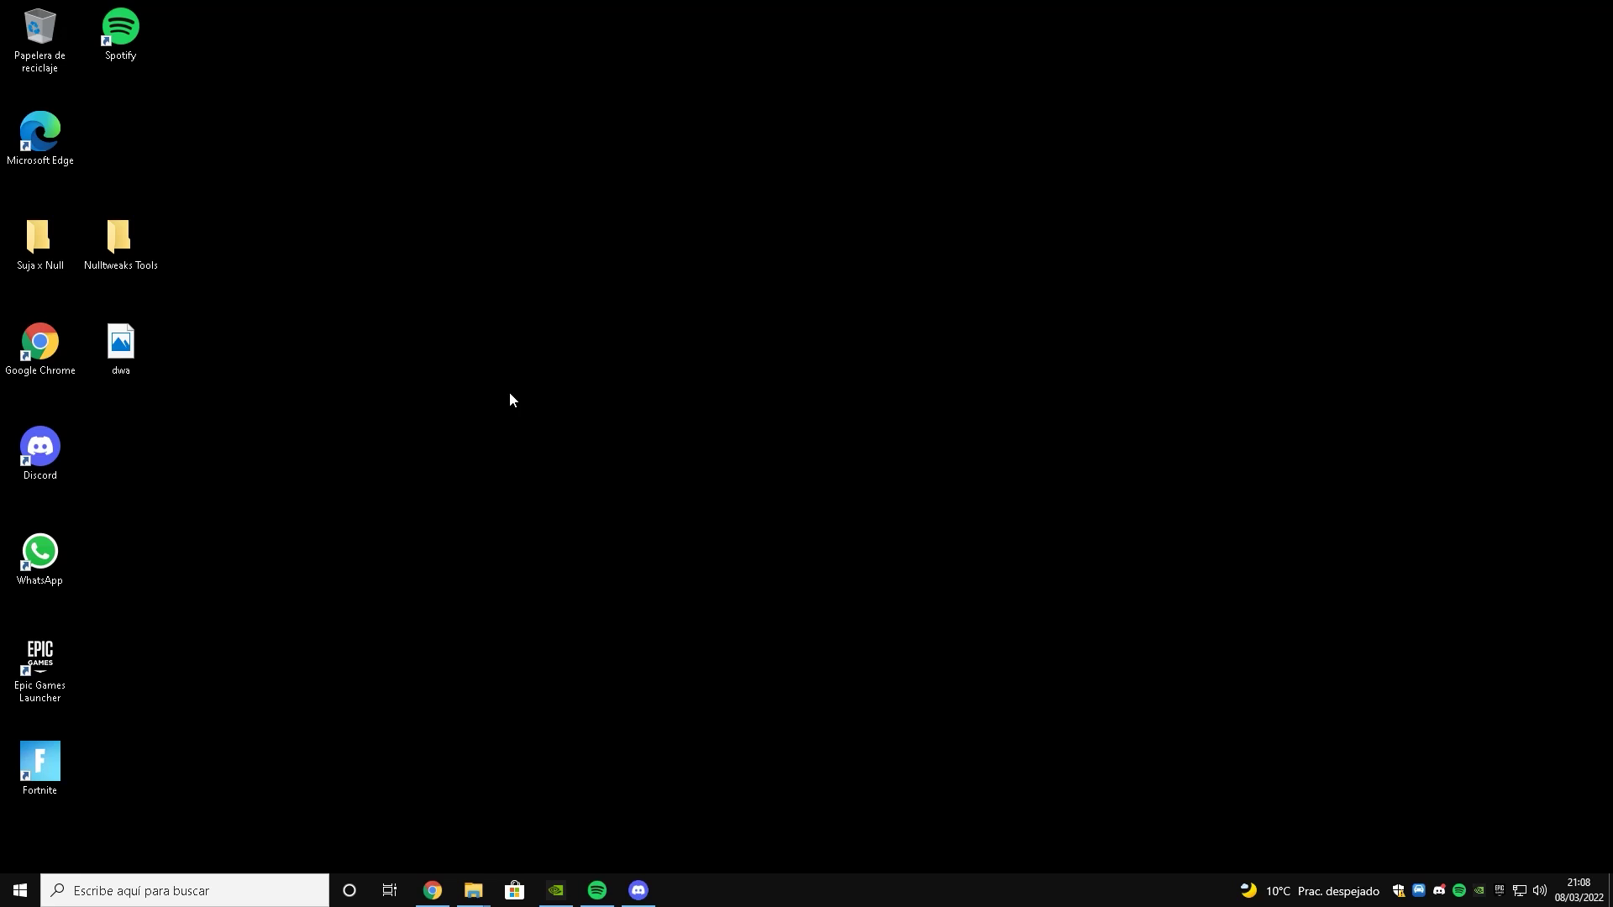
- Launch DeviceCleanup from the _1 Device Cleanup folder within 2 Powerplan + ISLC in the Suja x Null desktop folder
double_click(39, 241)
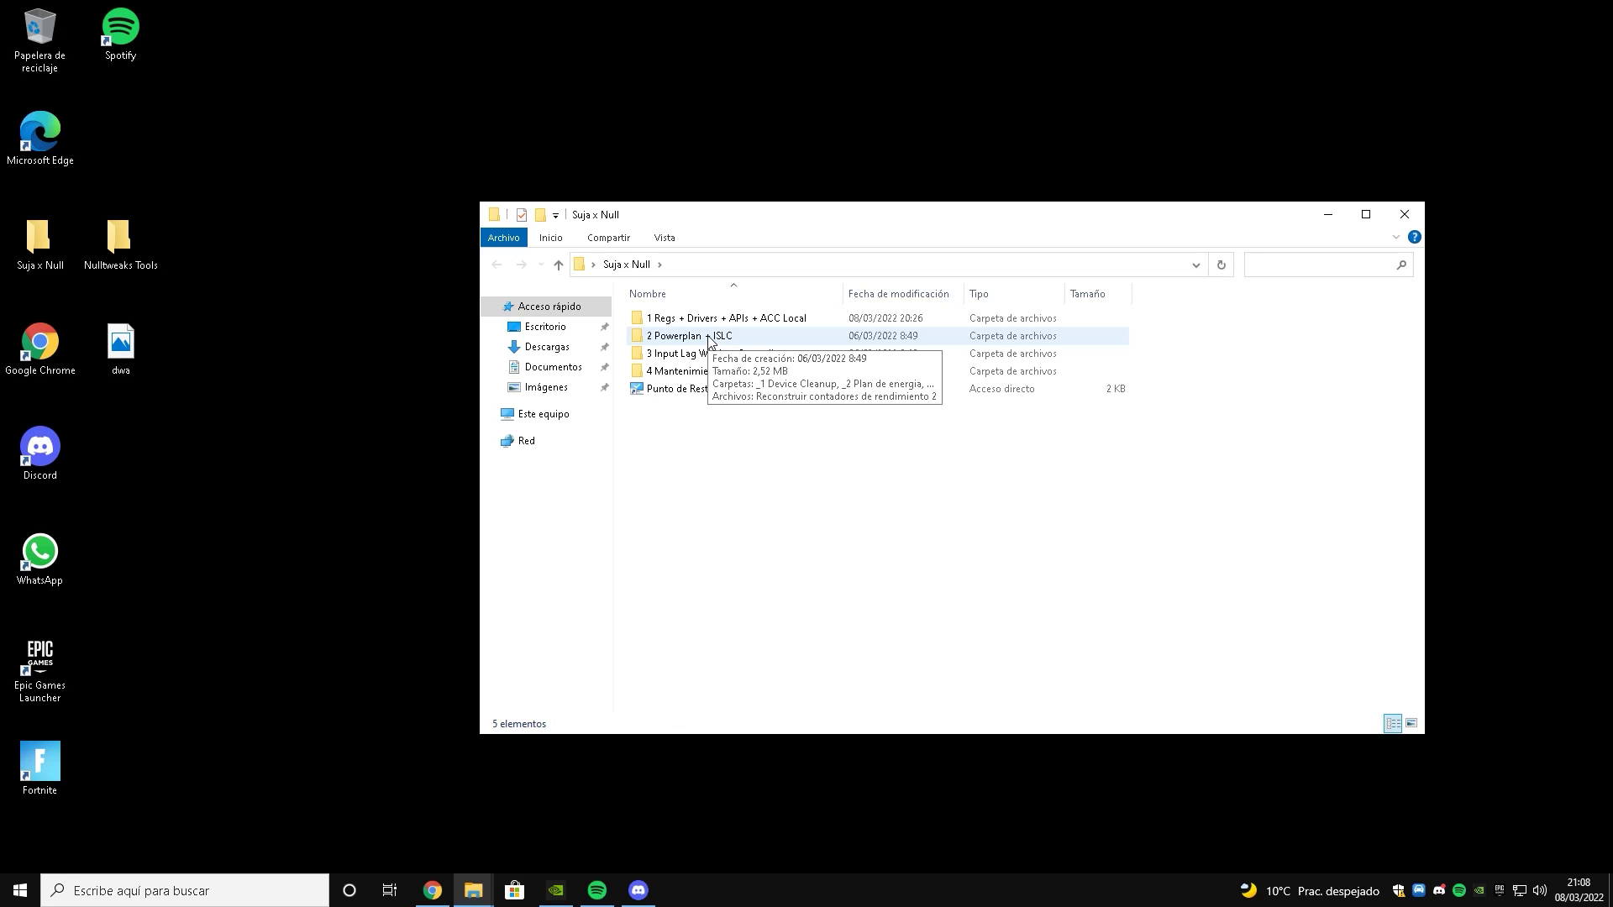
double_click(714, 319)
key(alt+Left)
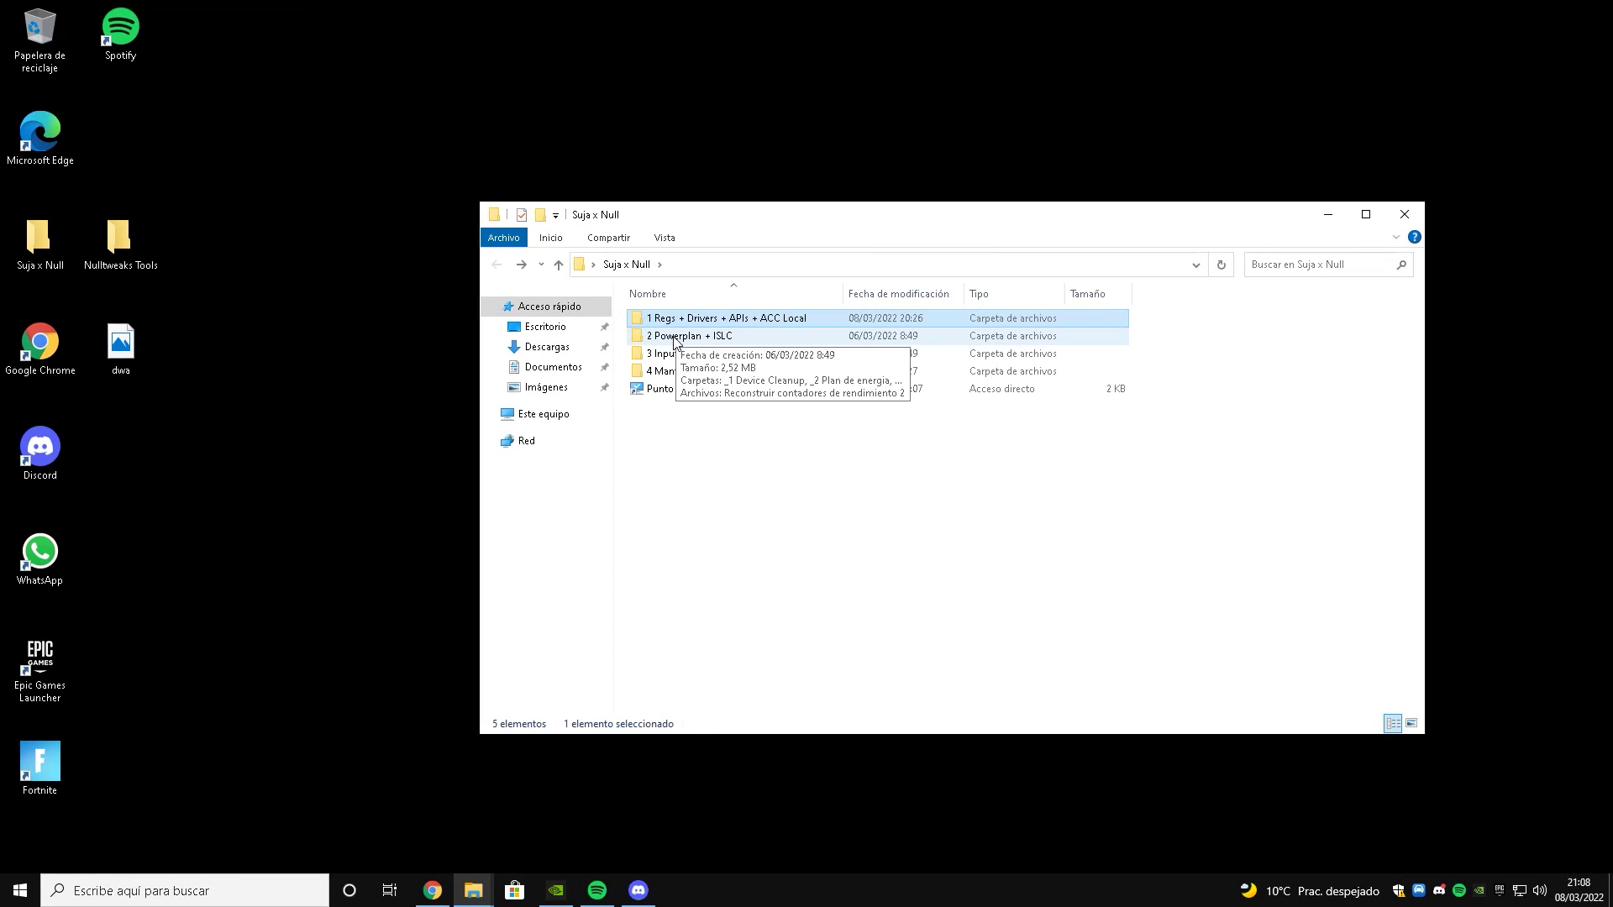
click(664, 340)
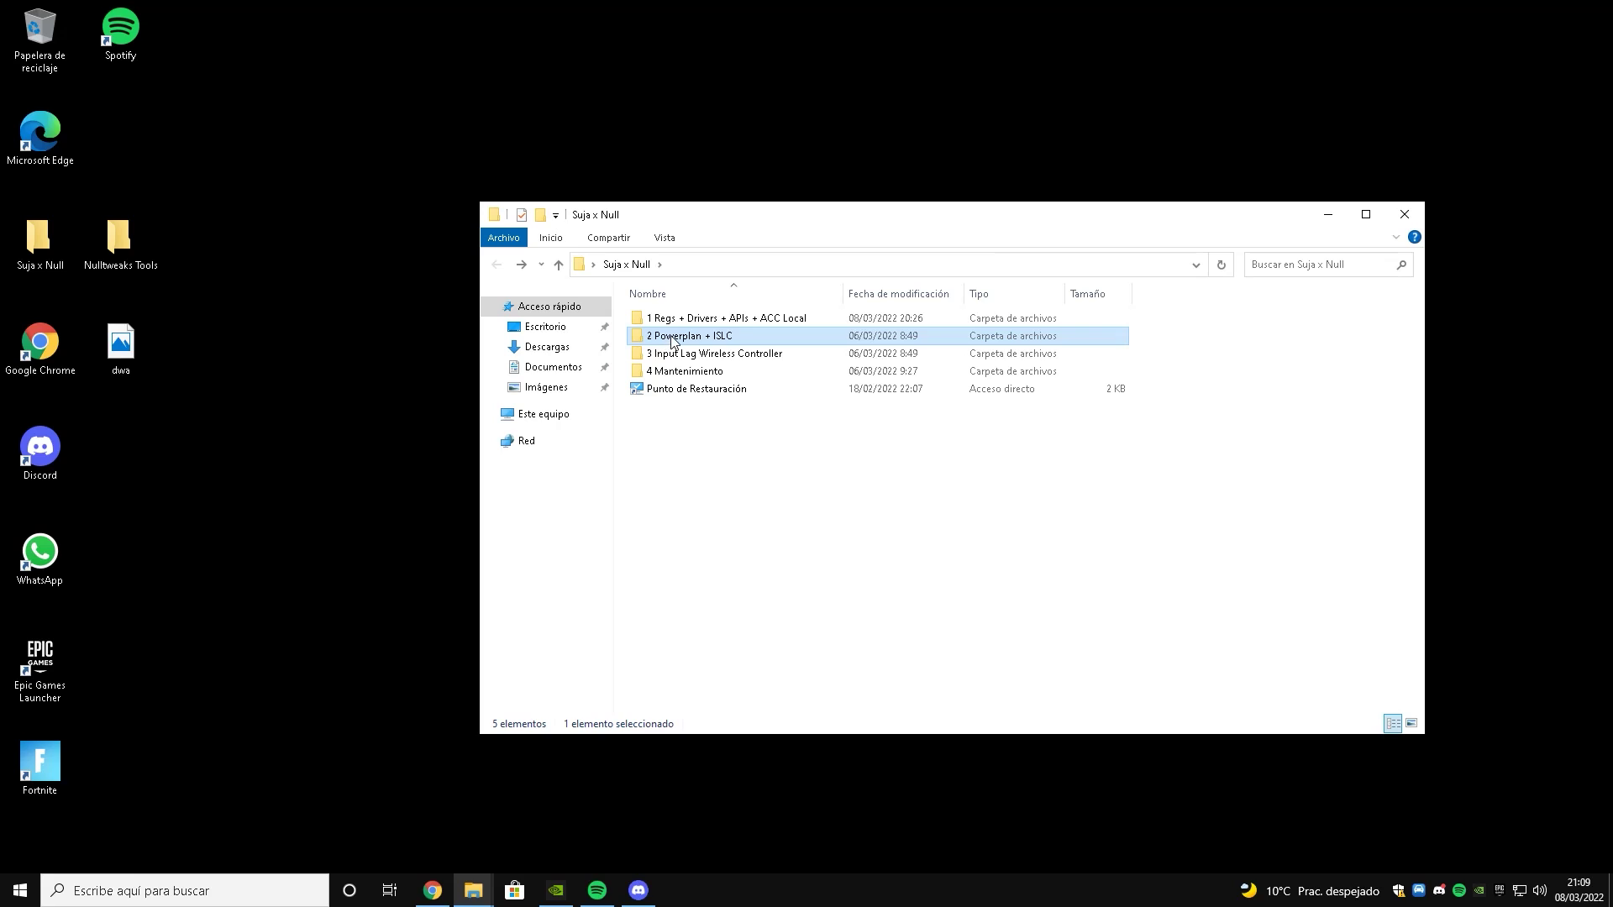
double_click(673, 338)
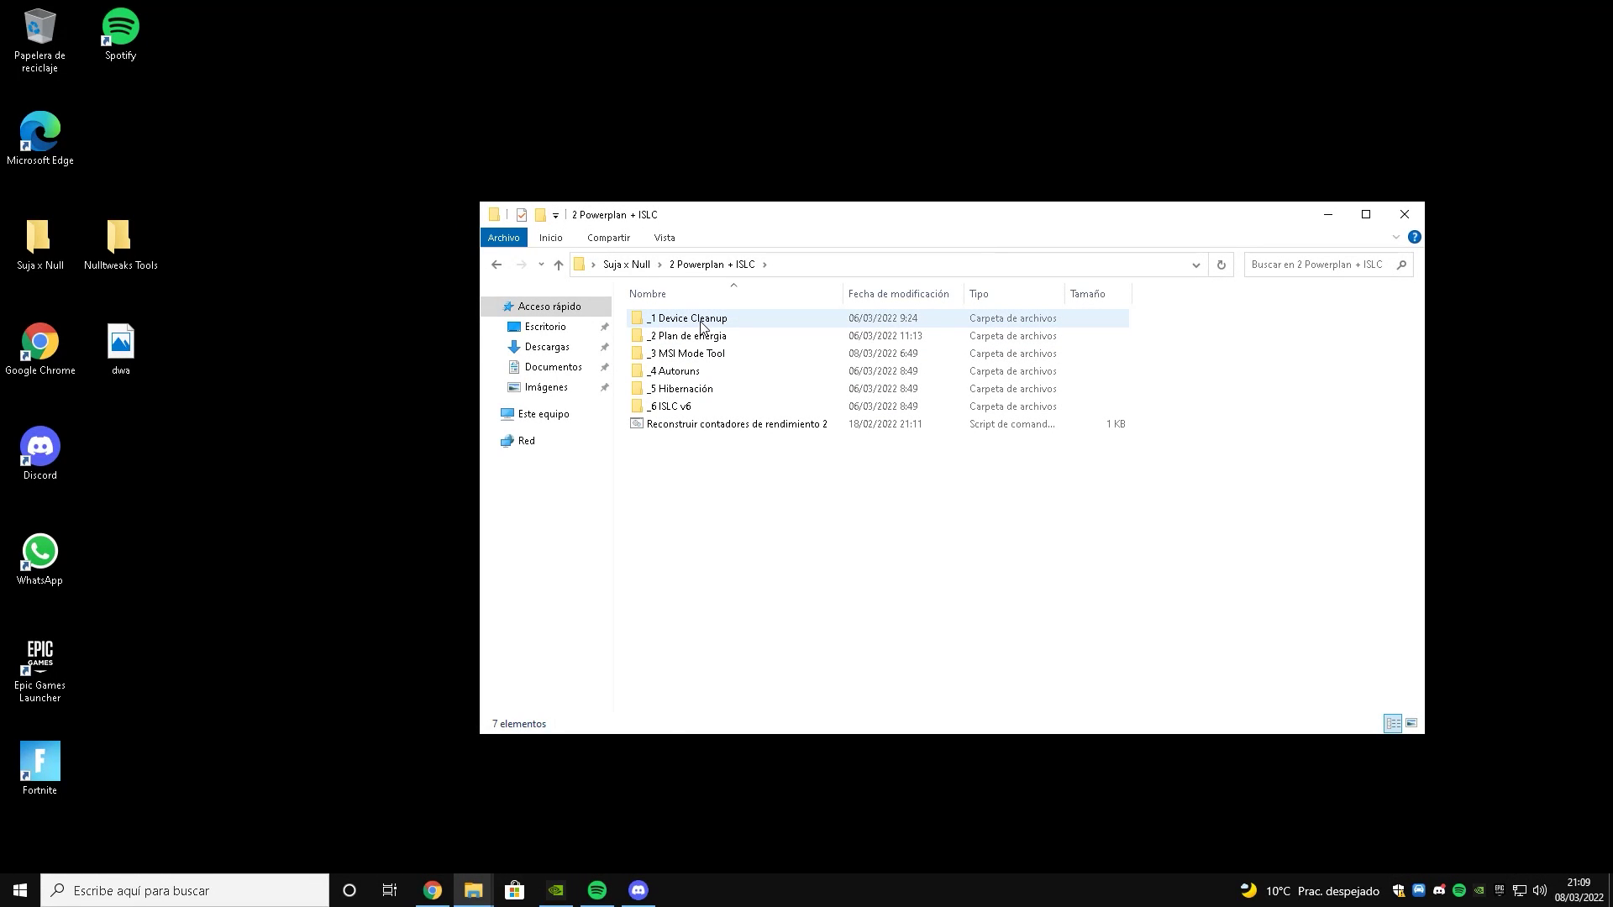
double_click(703, 326)
double_click(681, 337)
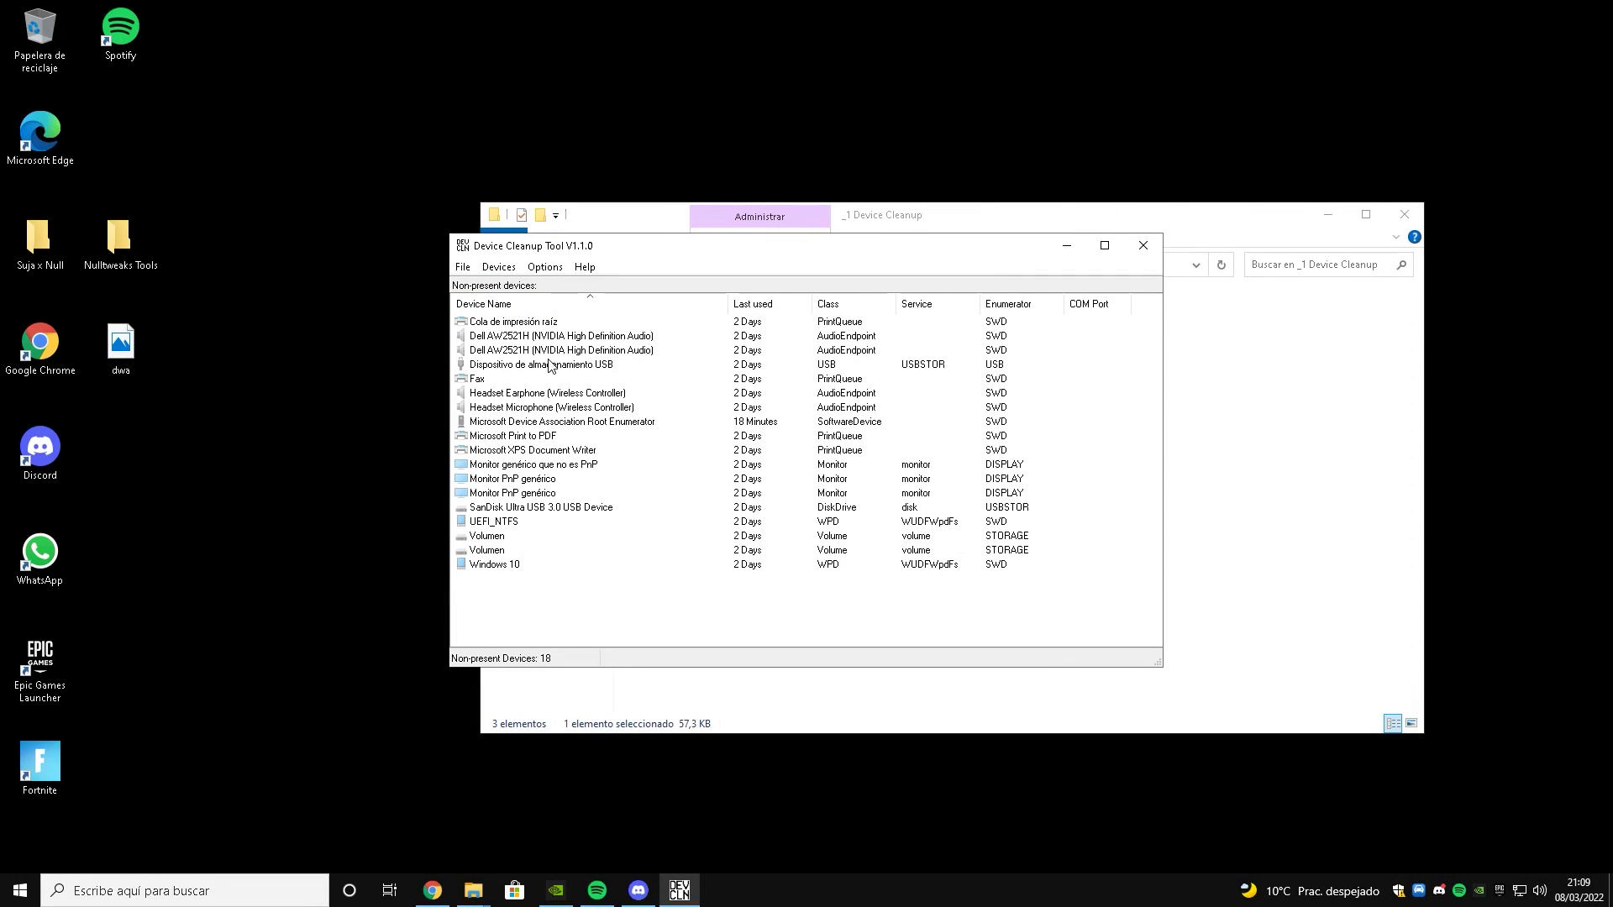
- Remove all listed non-present devices in Device Cleanup Tool and close it
click(502, 267)
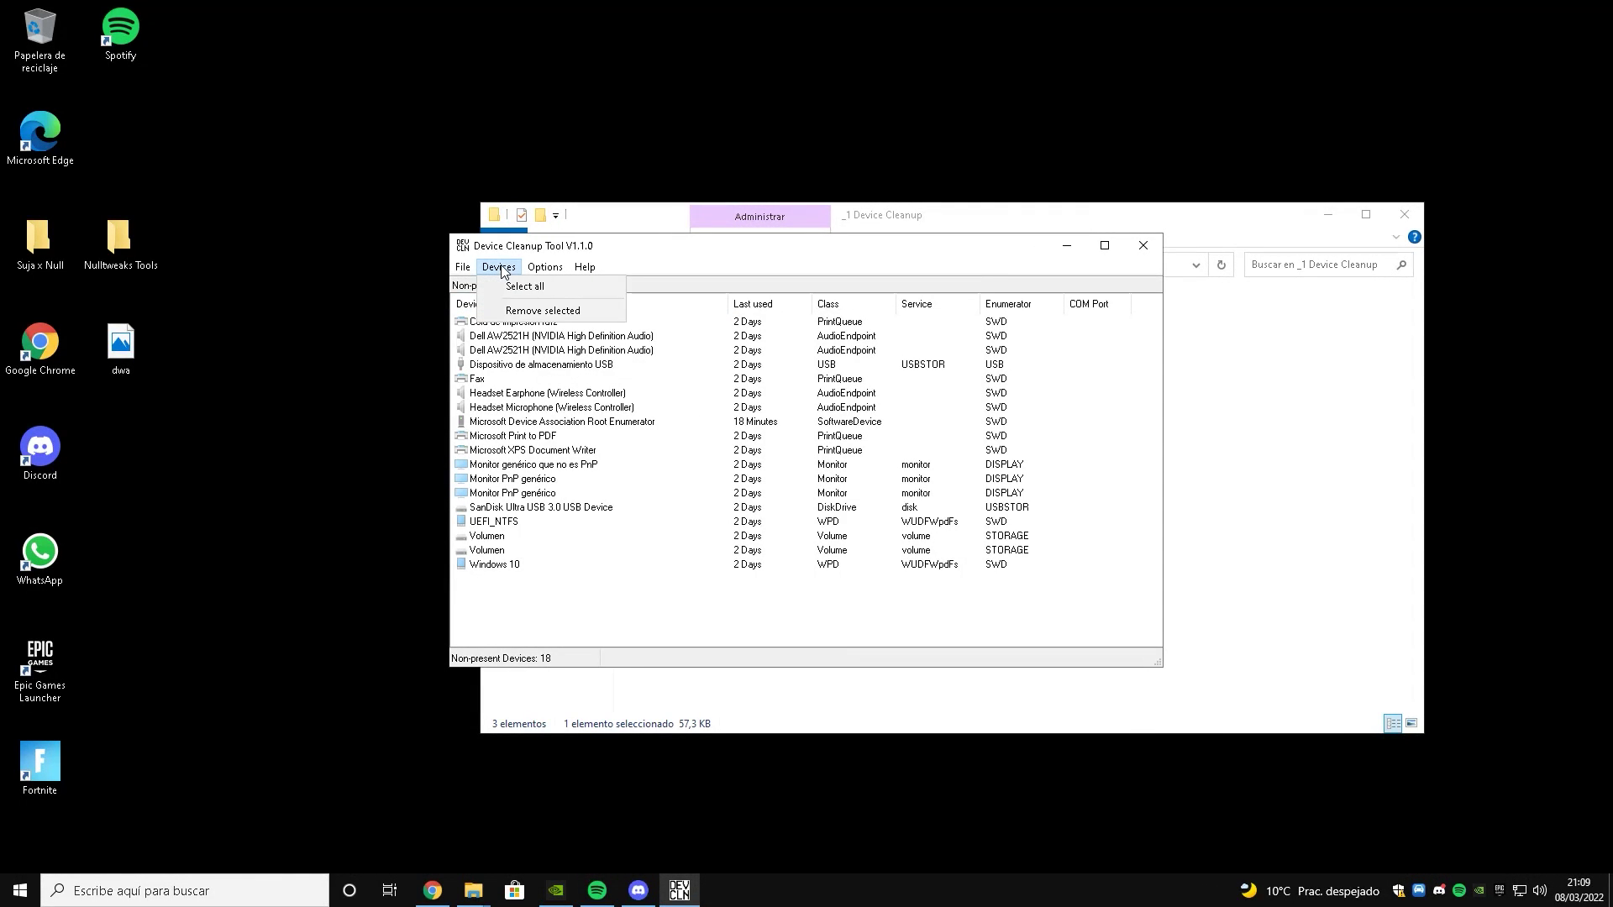
click(524, 287)
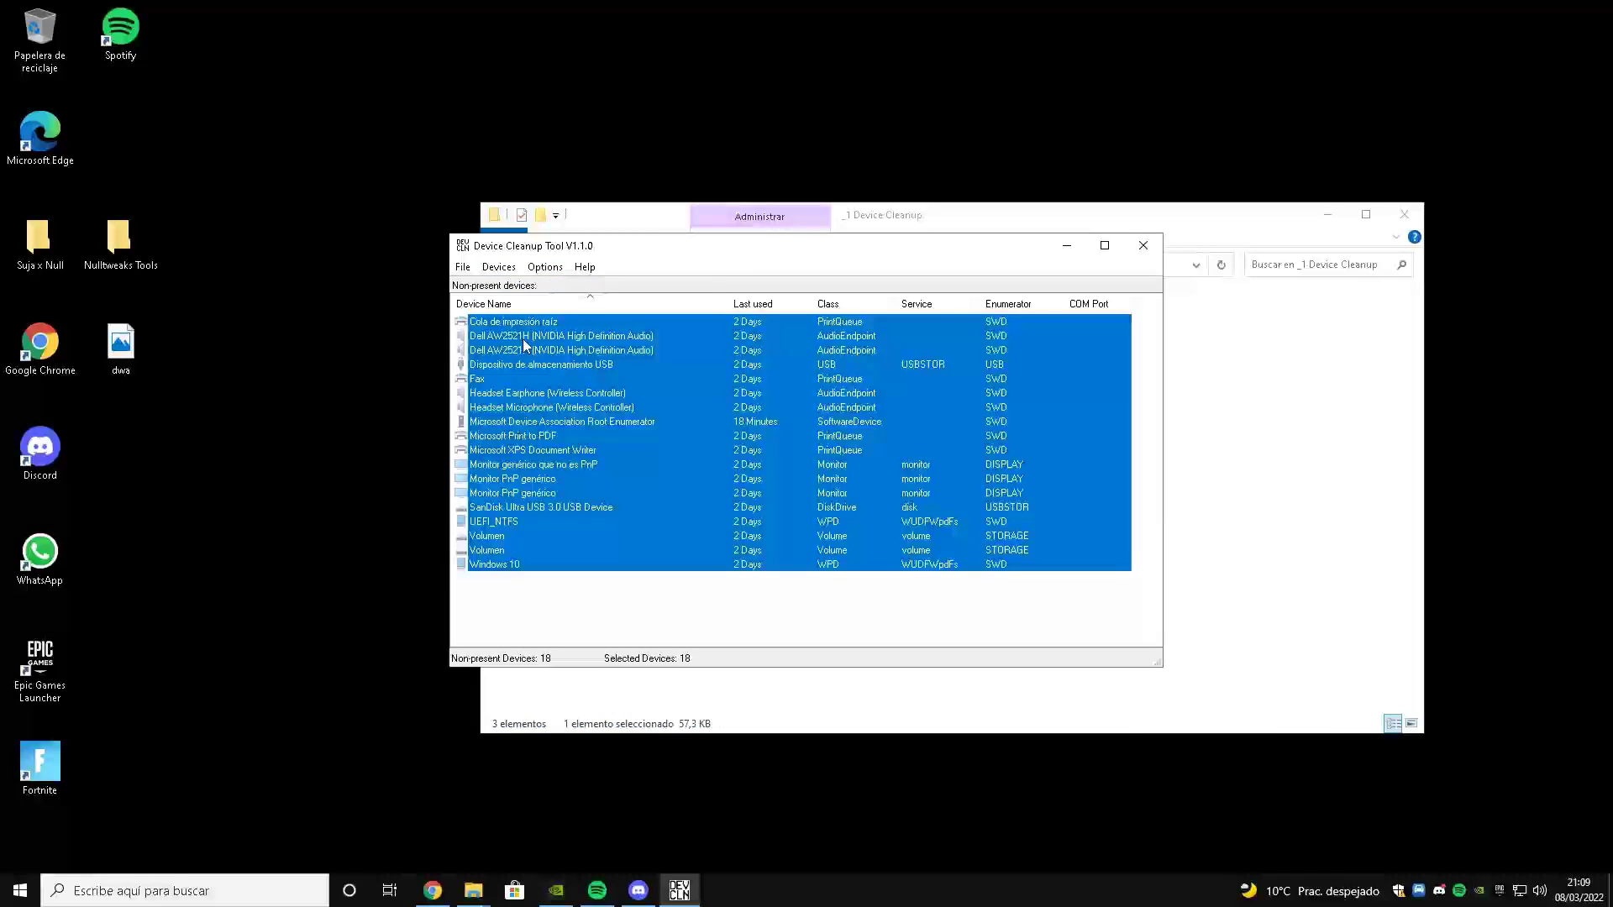
key(Delete)
click(1144, 245)
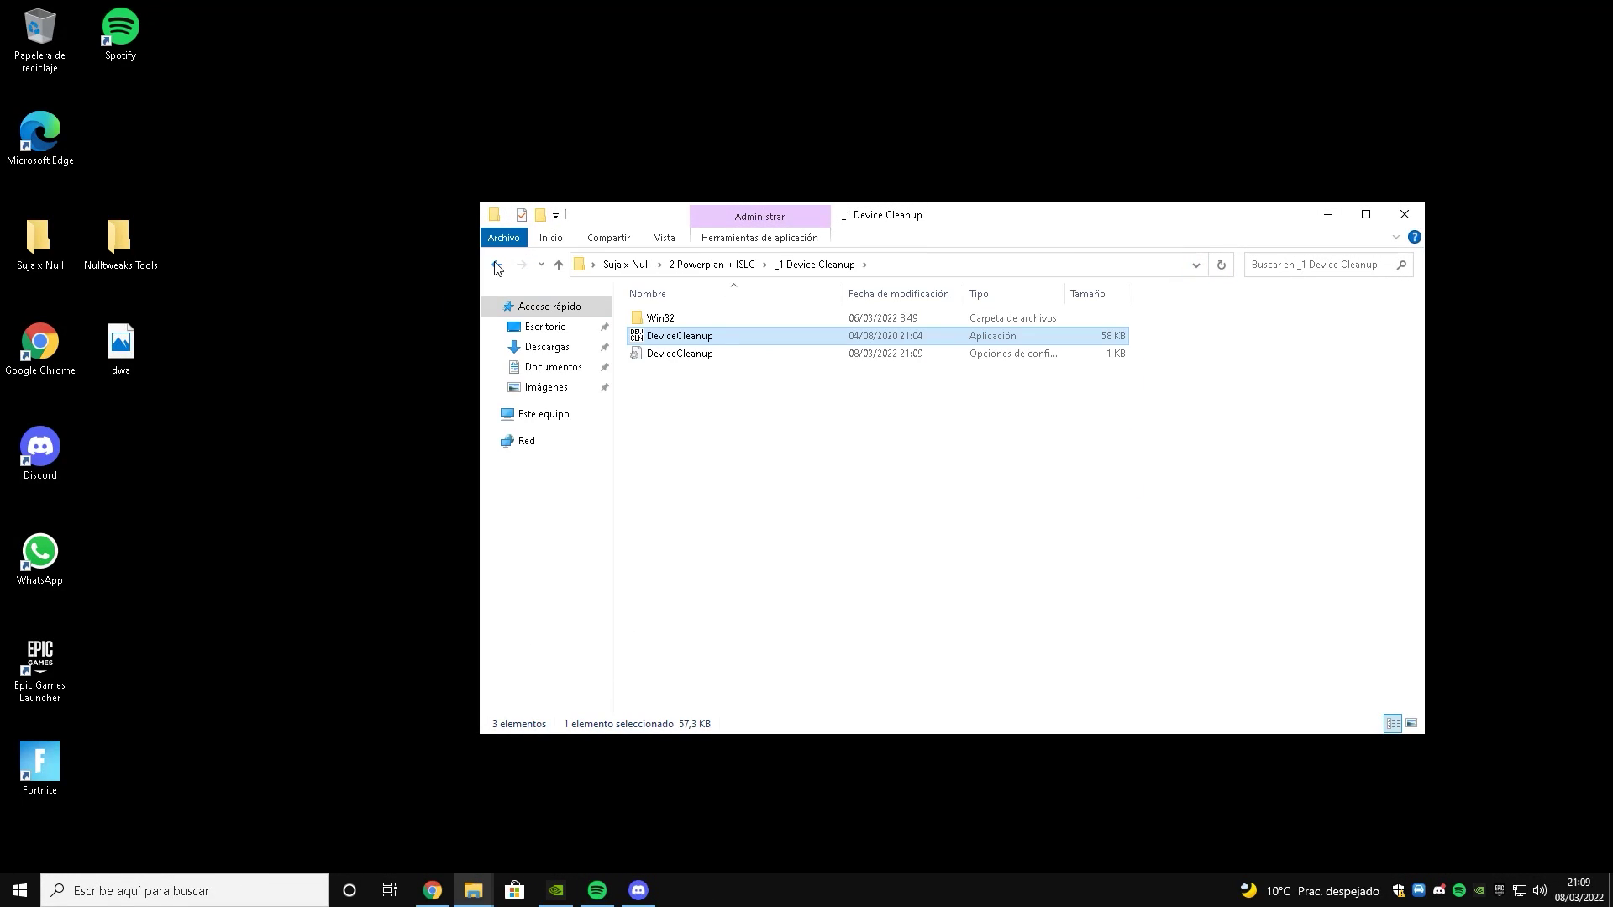
- Install ParkControl in English using parkcontrolsetup64 from the _2 Plan de energía folder, excluding Start menu shortcuts but keeping Launch ParkControl enabled
click(496, 266)
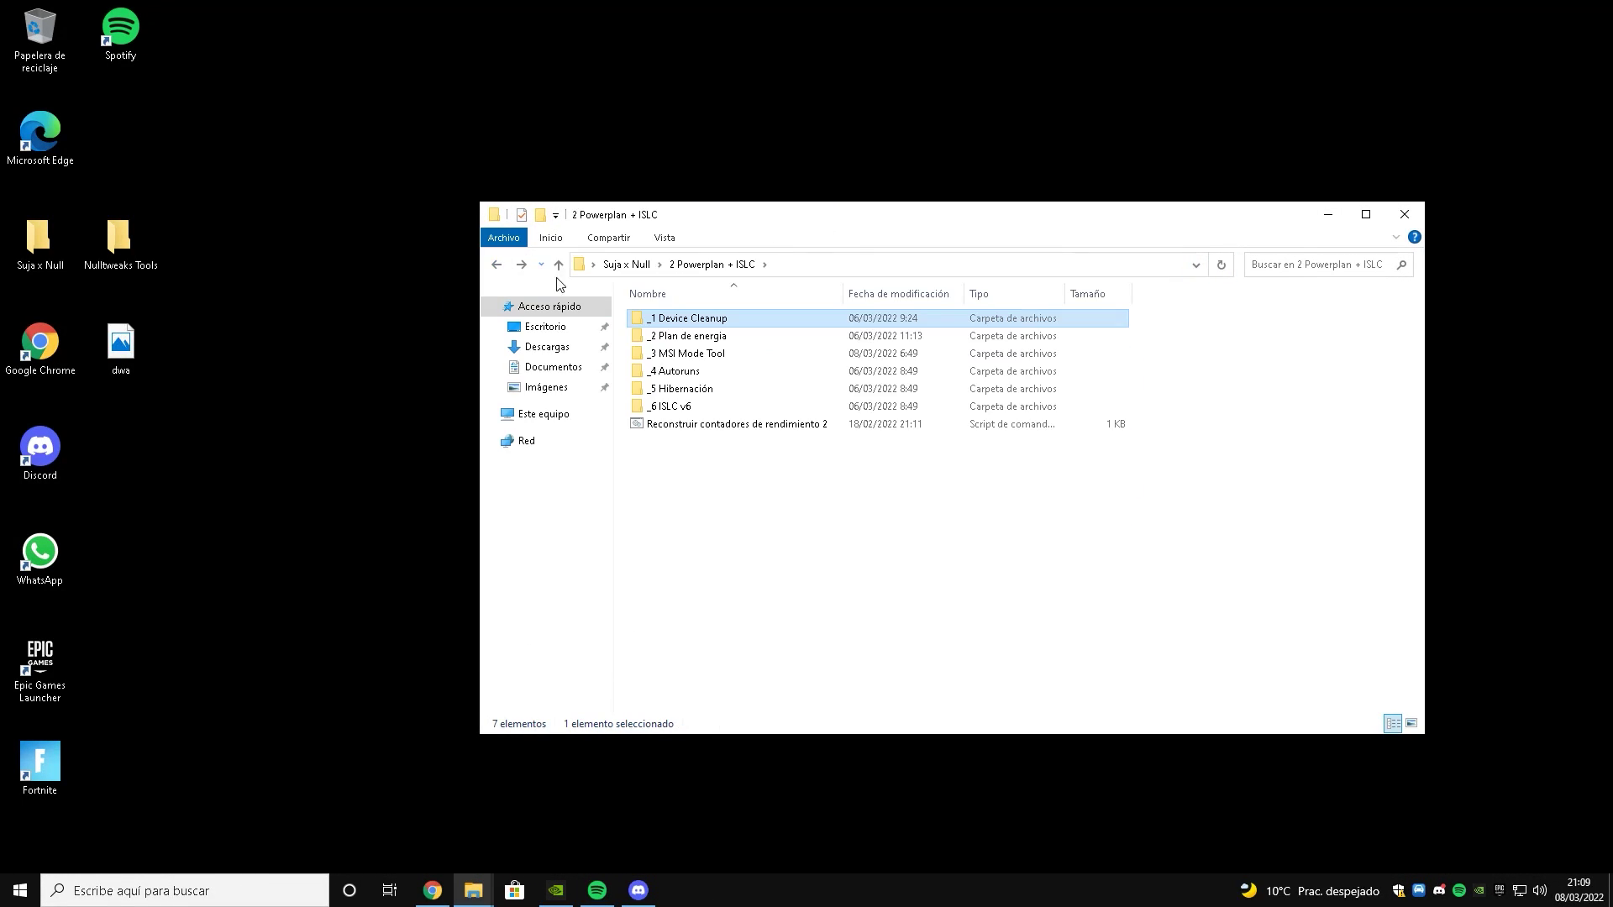
double_click(692, 341)
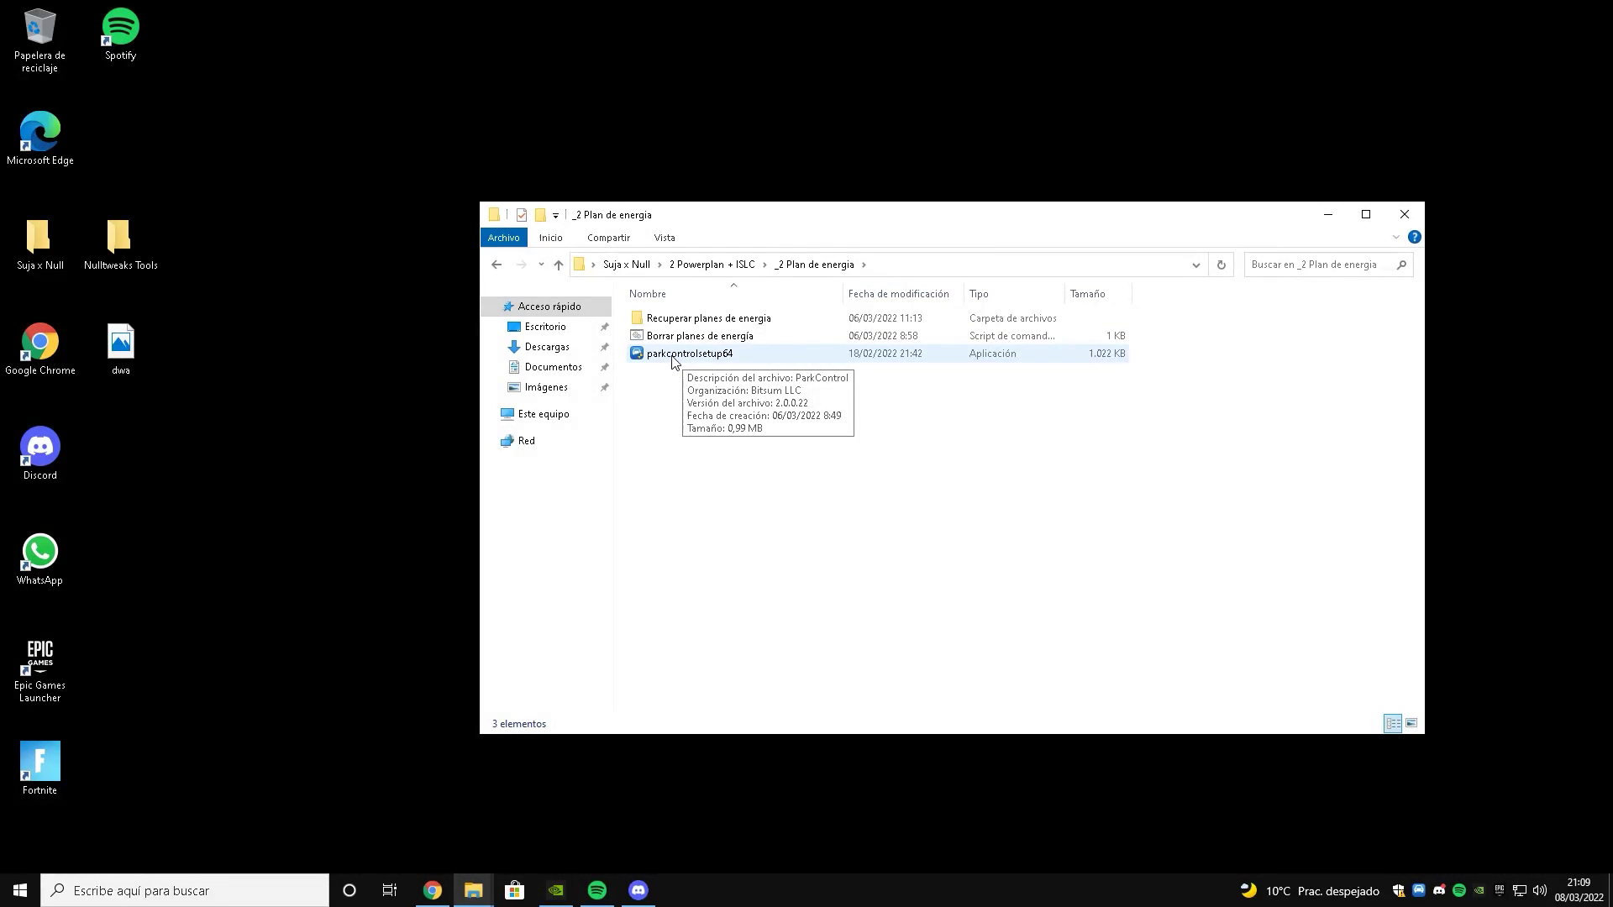
double_click(672, 357)
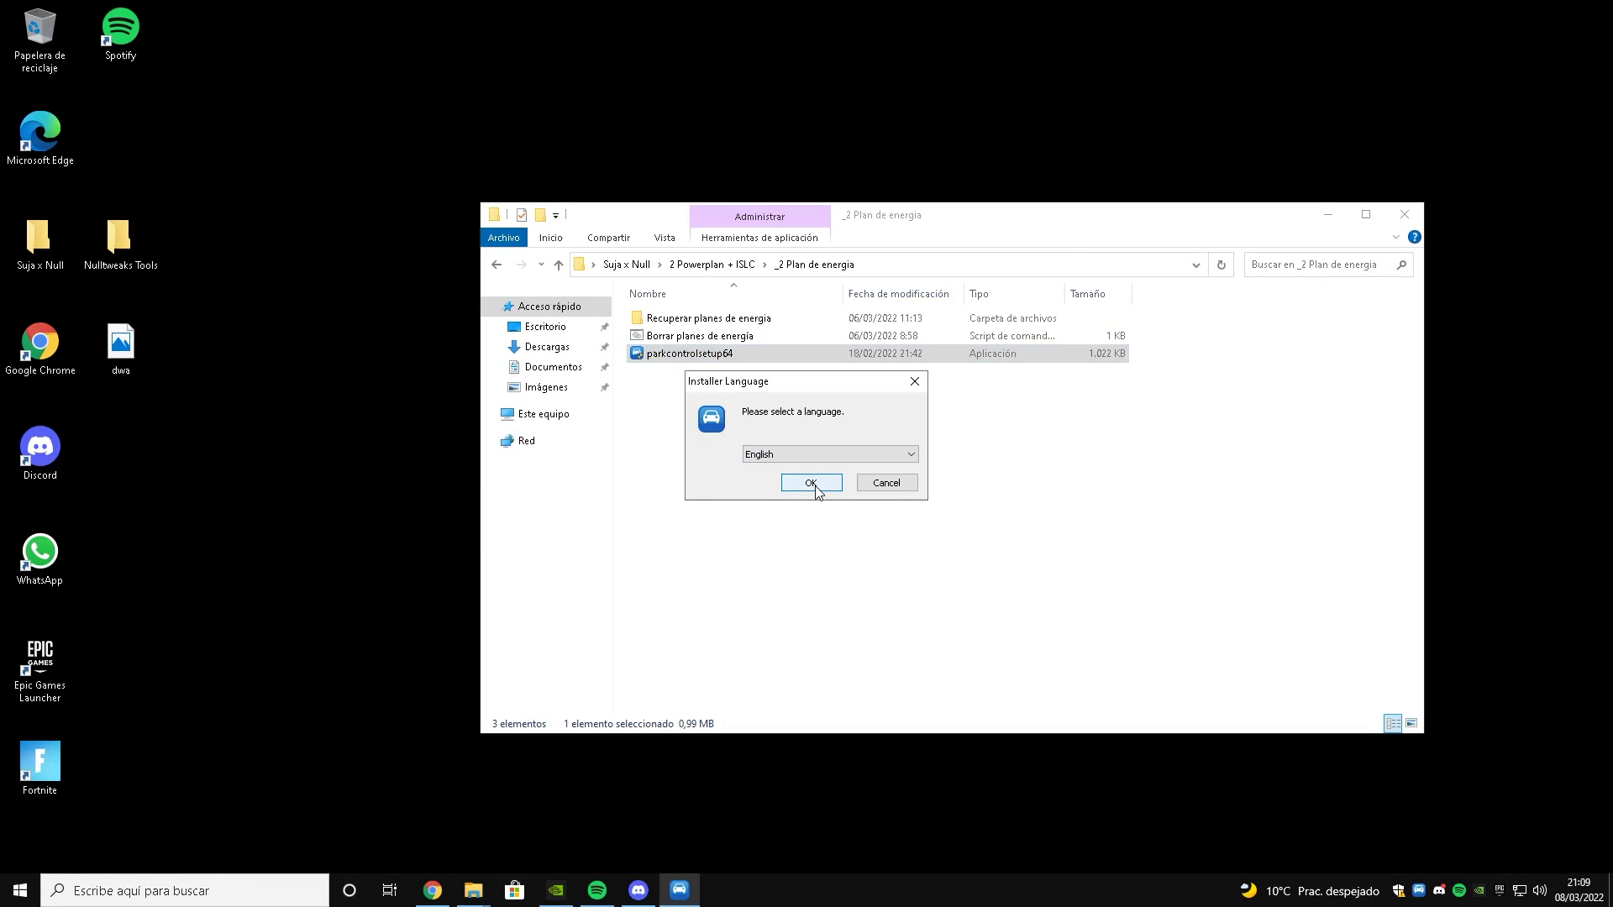
click(813, 485)
click(900, 579)
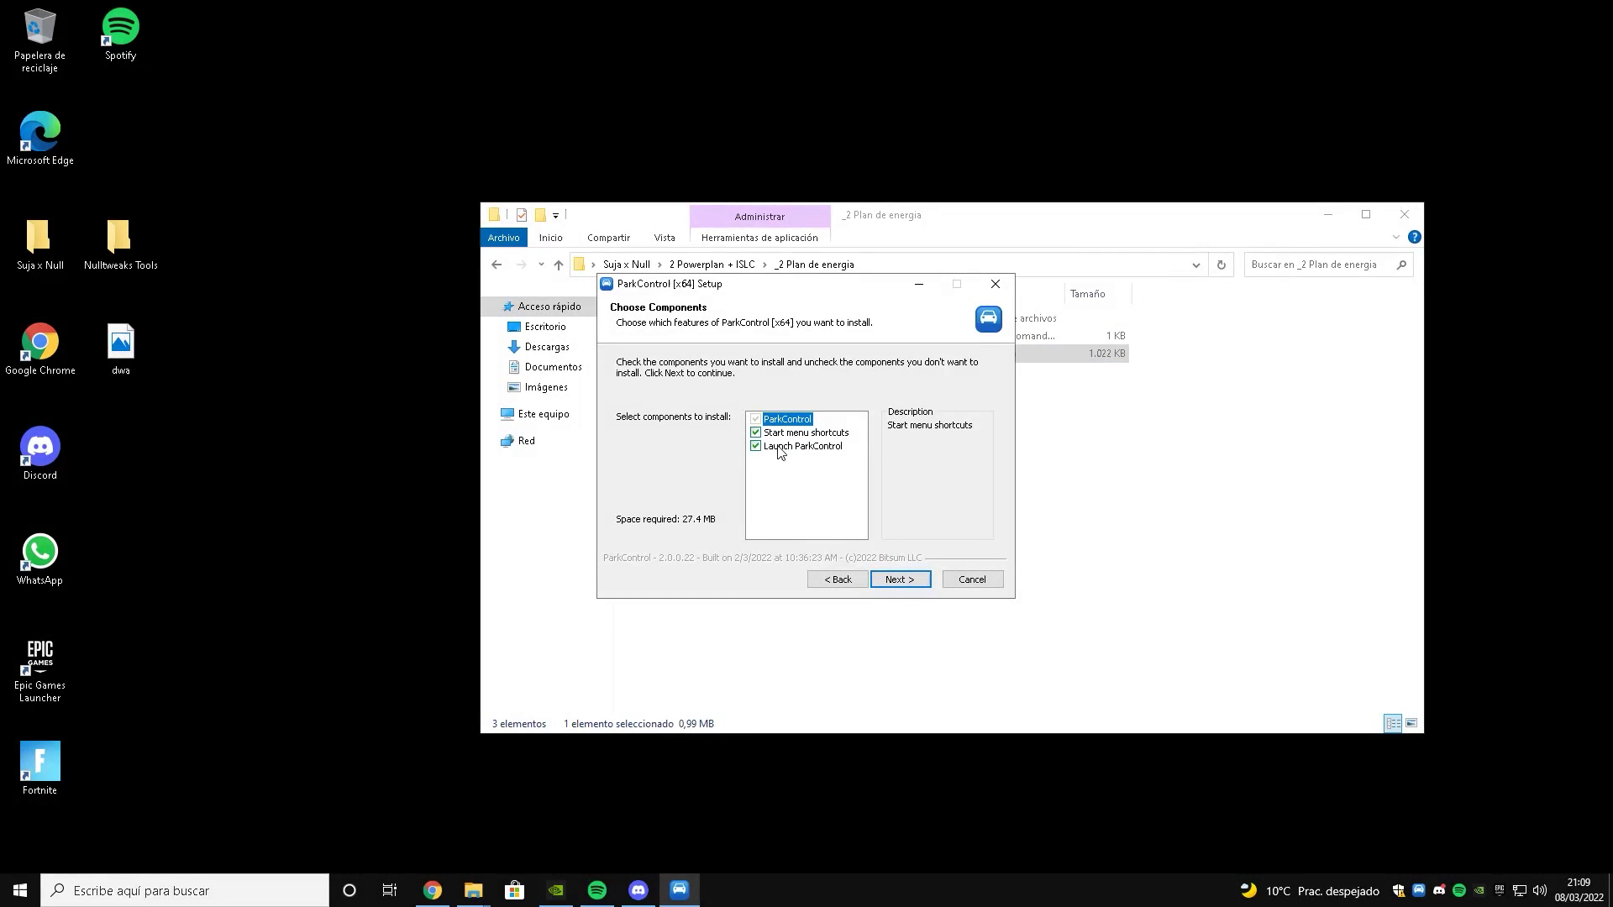
click(755, 432)
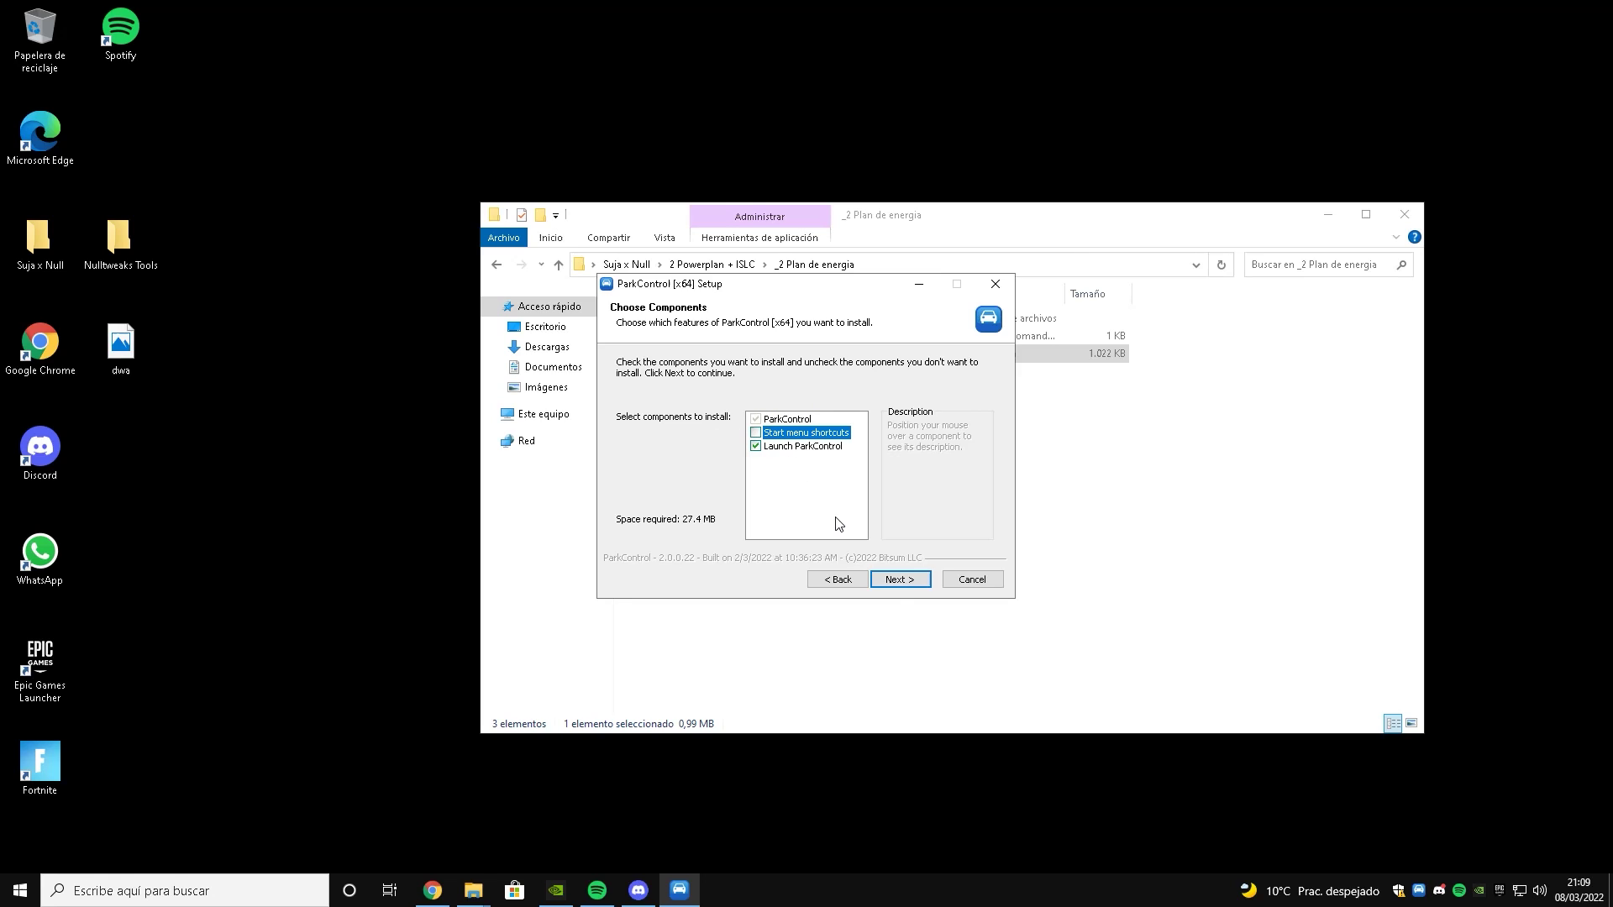
click(899, 579)
click(900, 579)
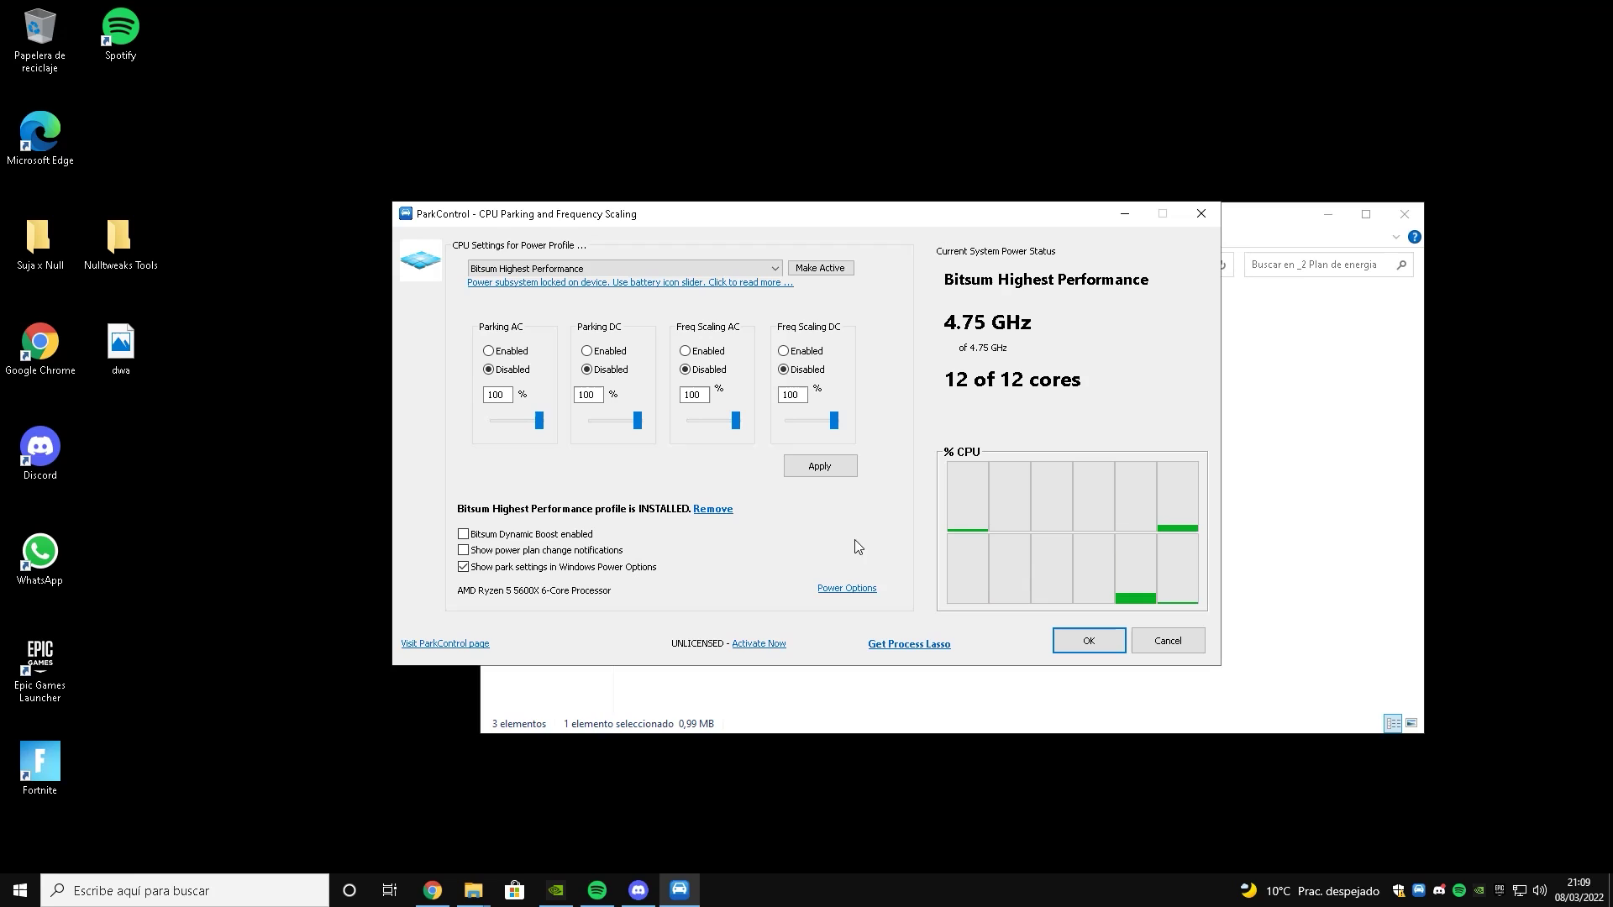
- Make the Bitsum Highest Performance power profile active in ParkControl and apply its CPU settings
click(774, 268)
click(775, 270)
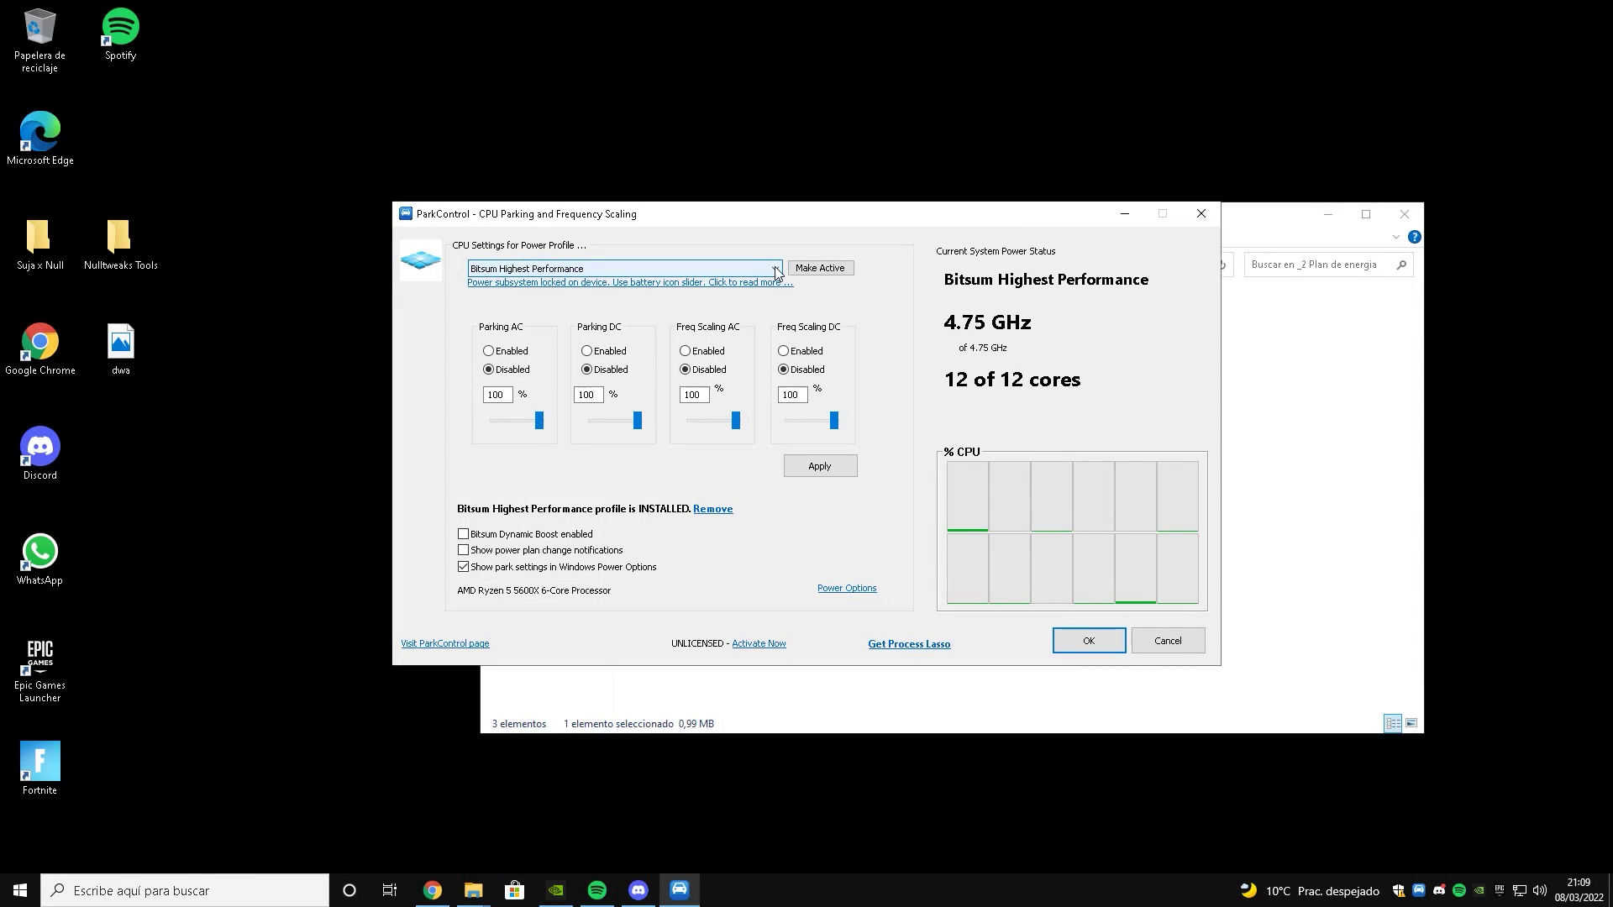
click(736, 269)
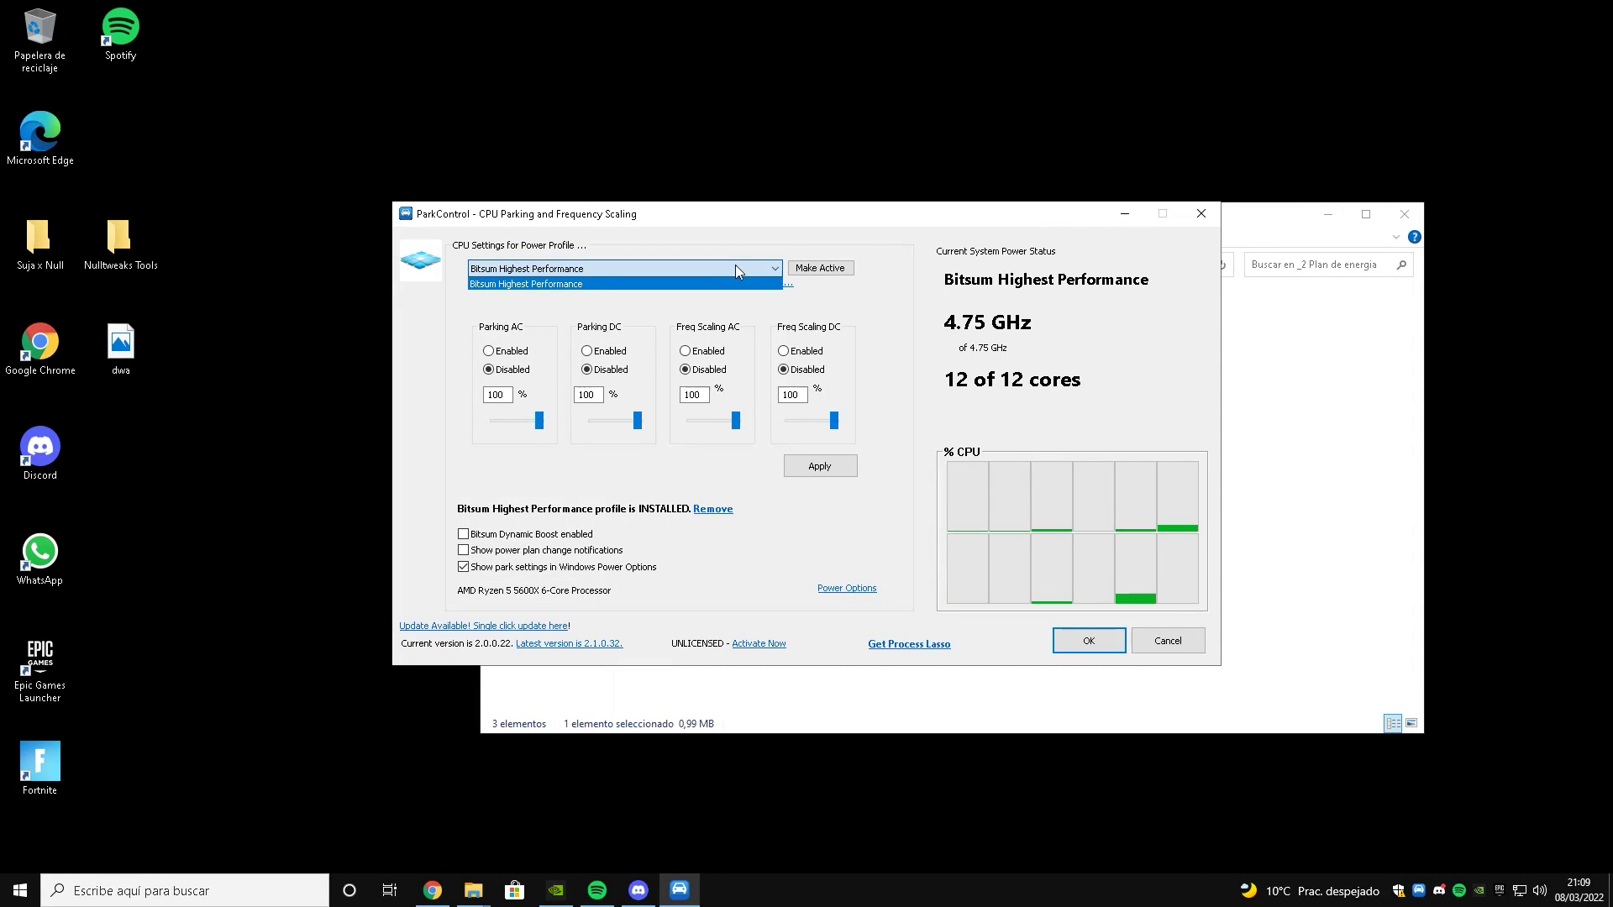
click(567, 286)
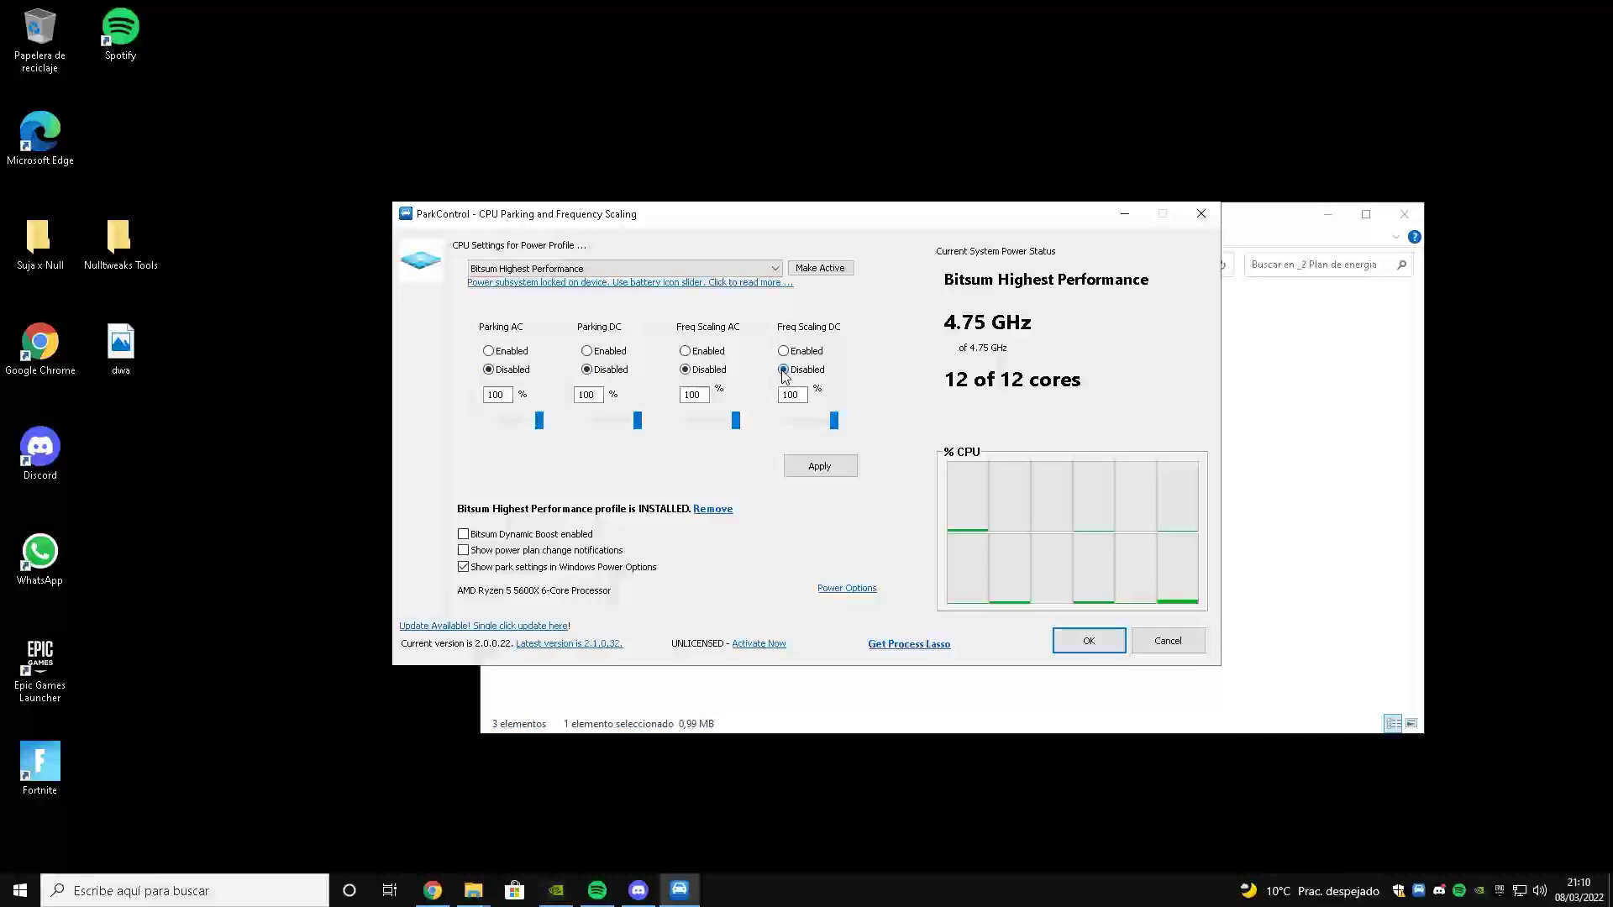
click(821, 270)
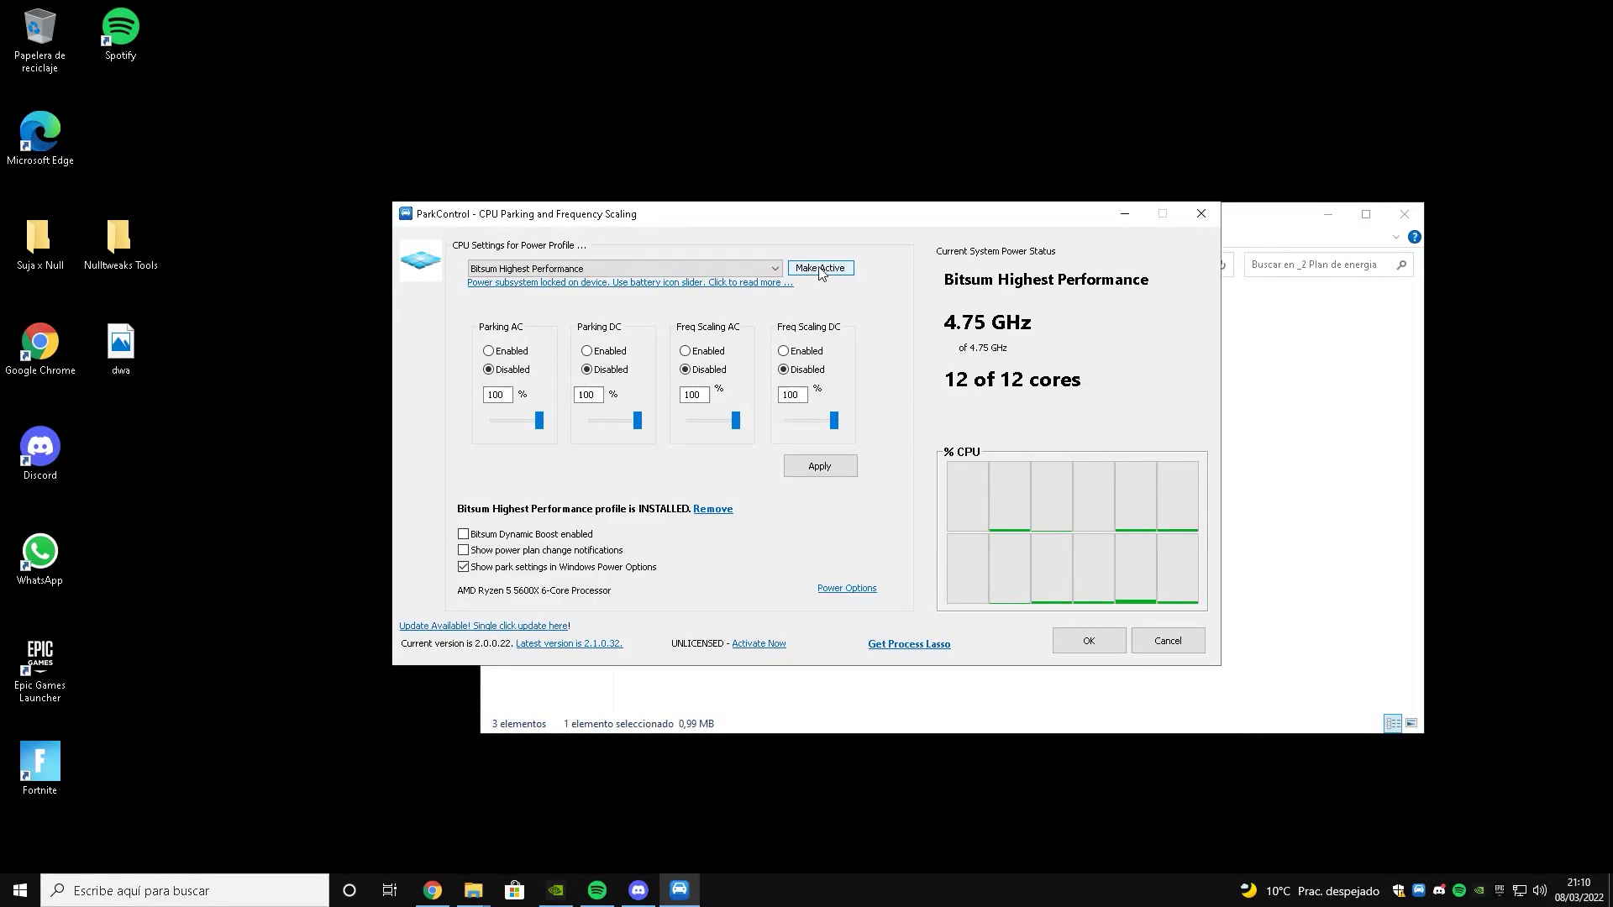
click(828, 471)
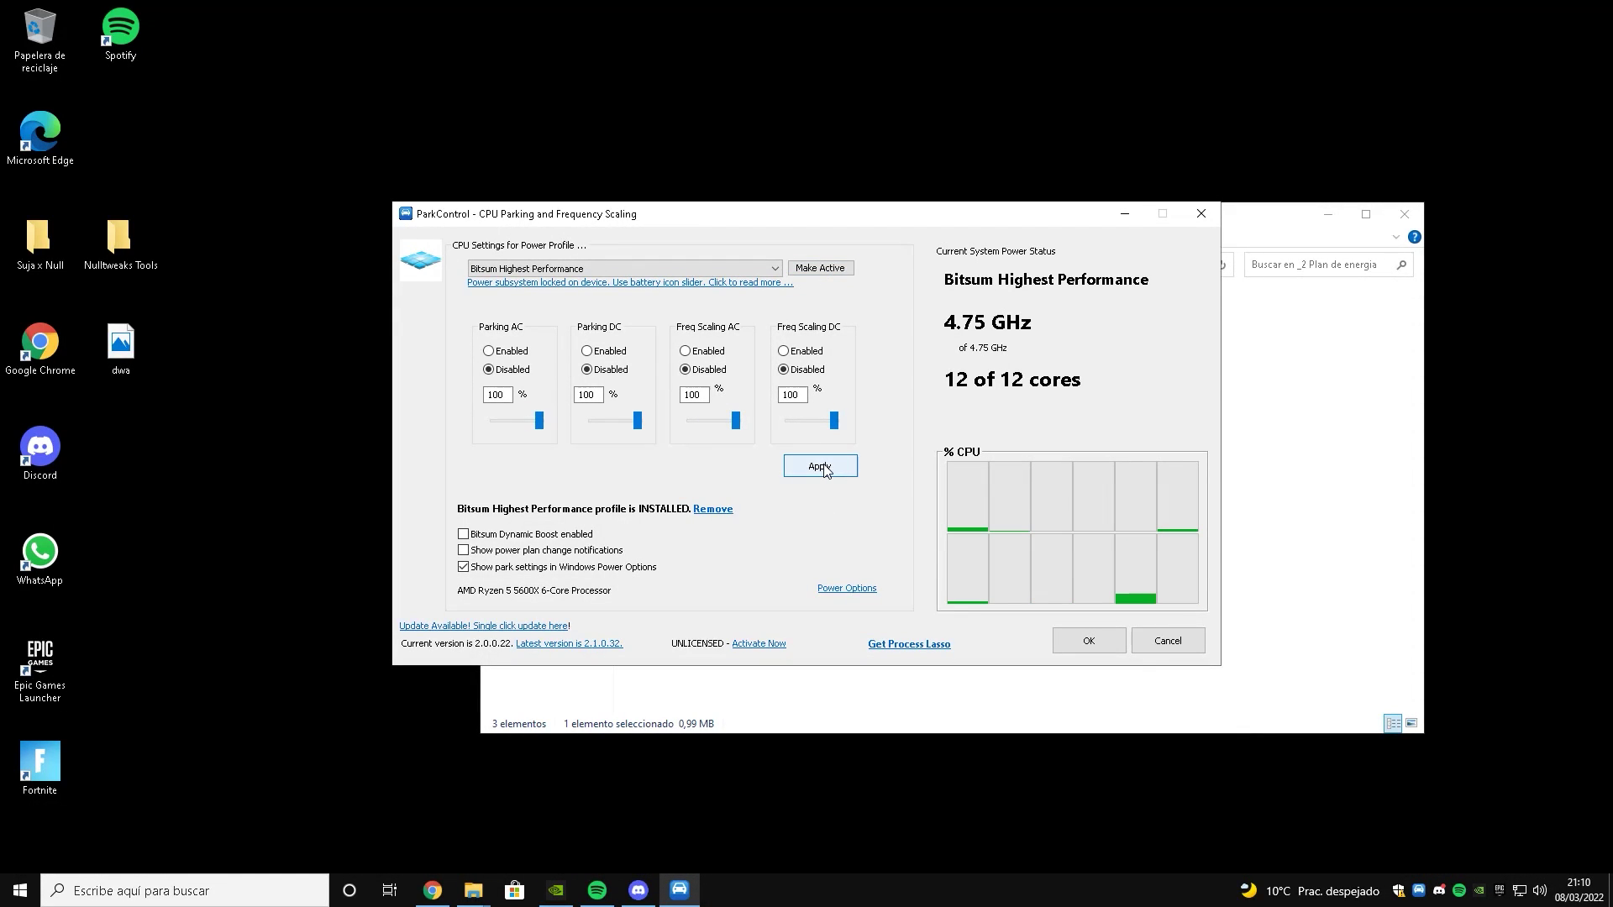
click(1088, 641)
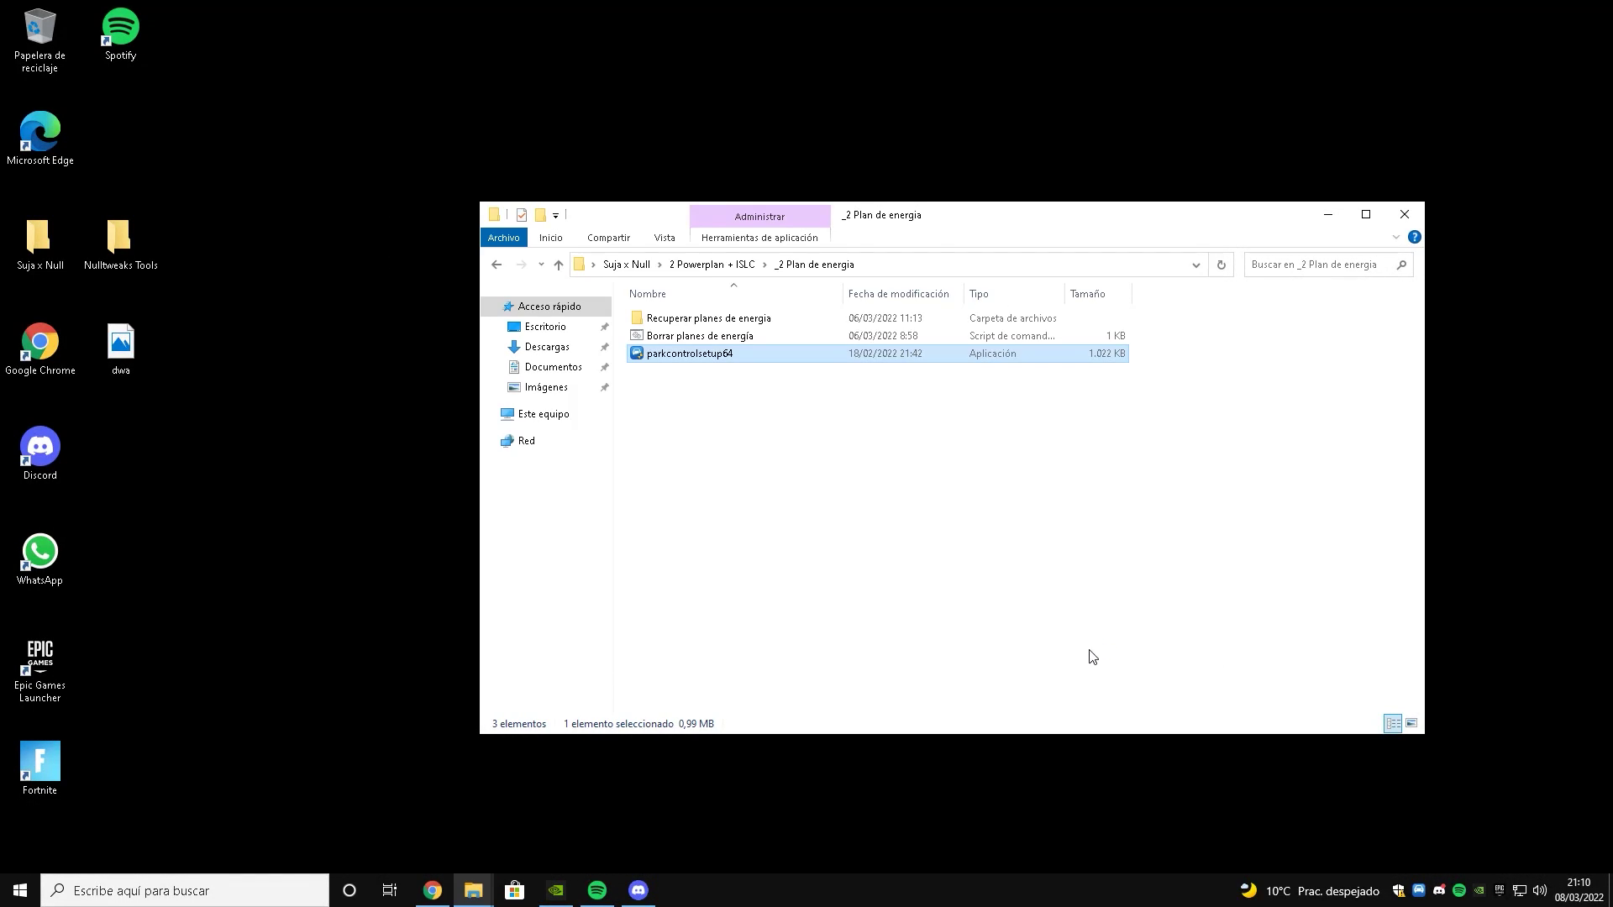
- Turn off ParkControl's Periodically Check for Updates setting
right_click(1419, 891)
mouse_move(1447, 854)
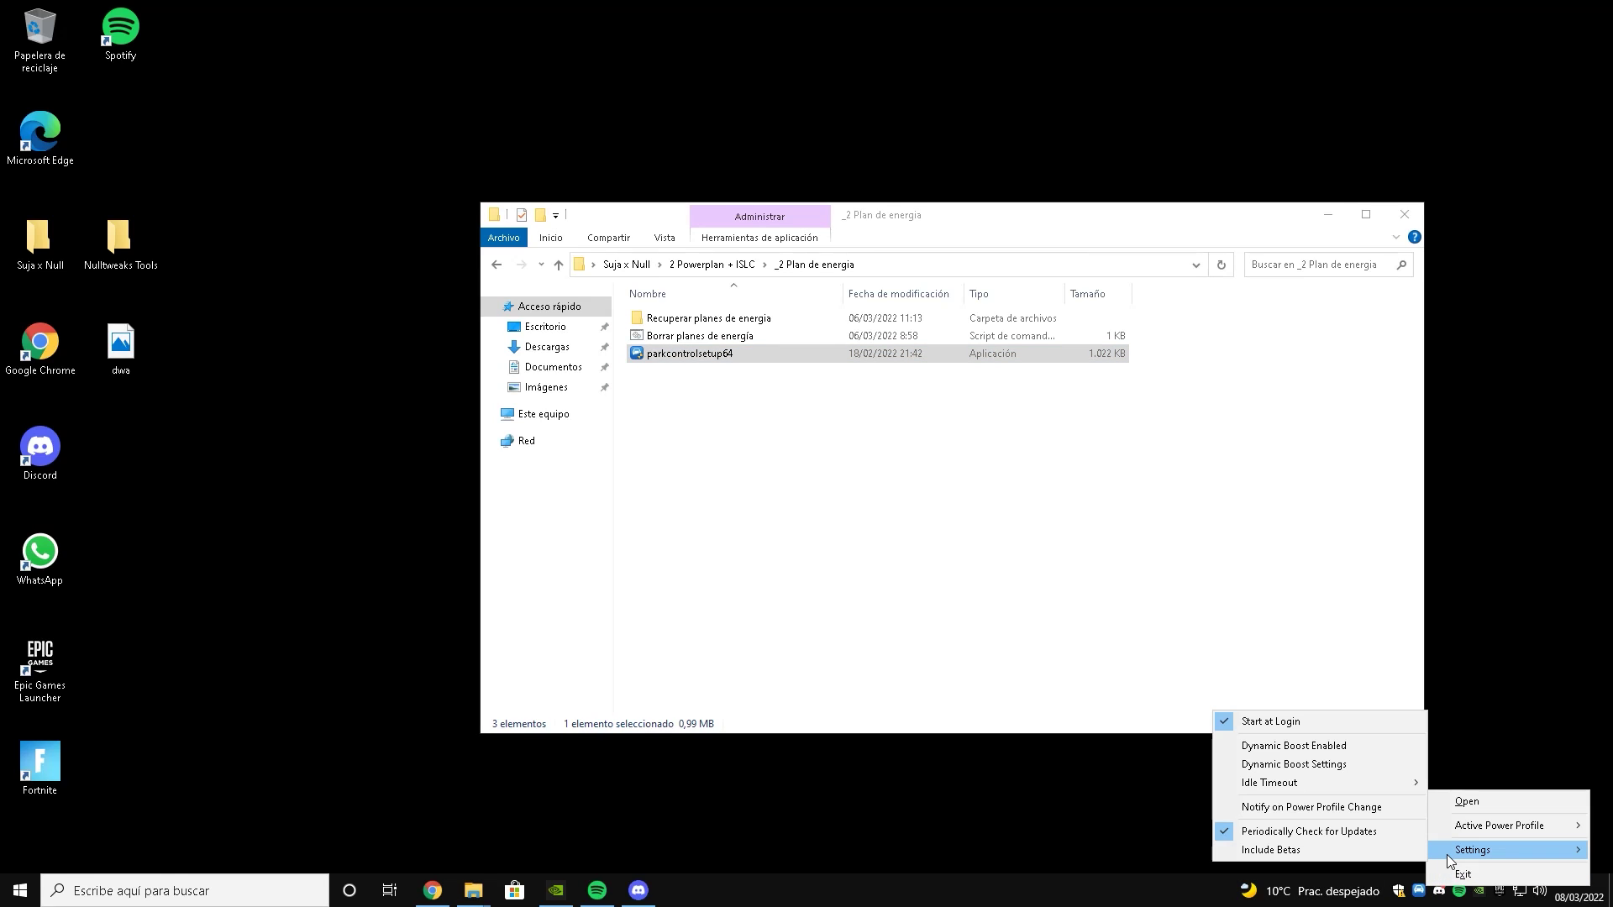
click(1283, 832)
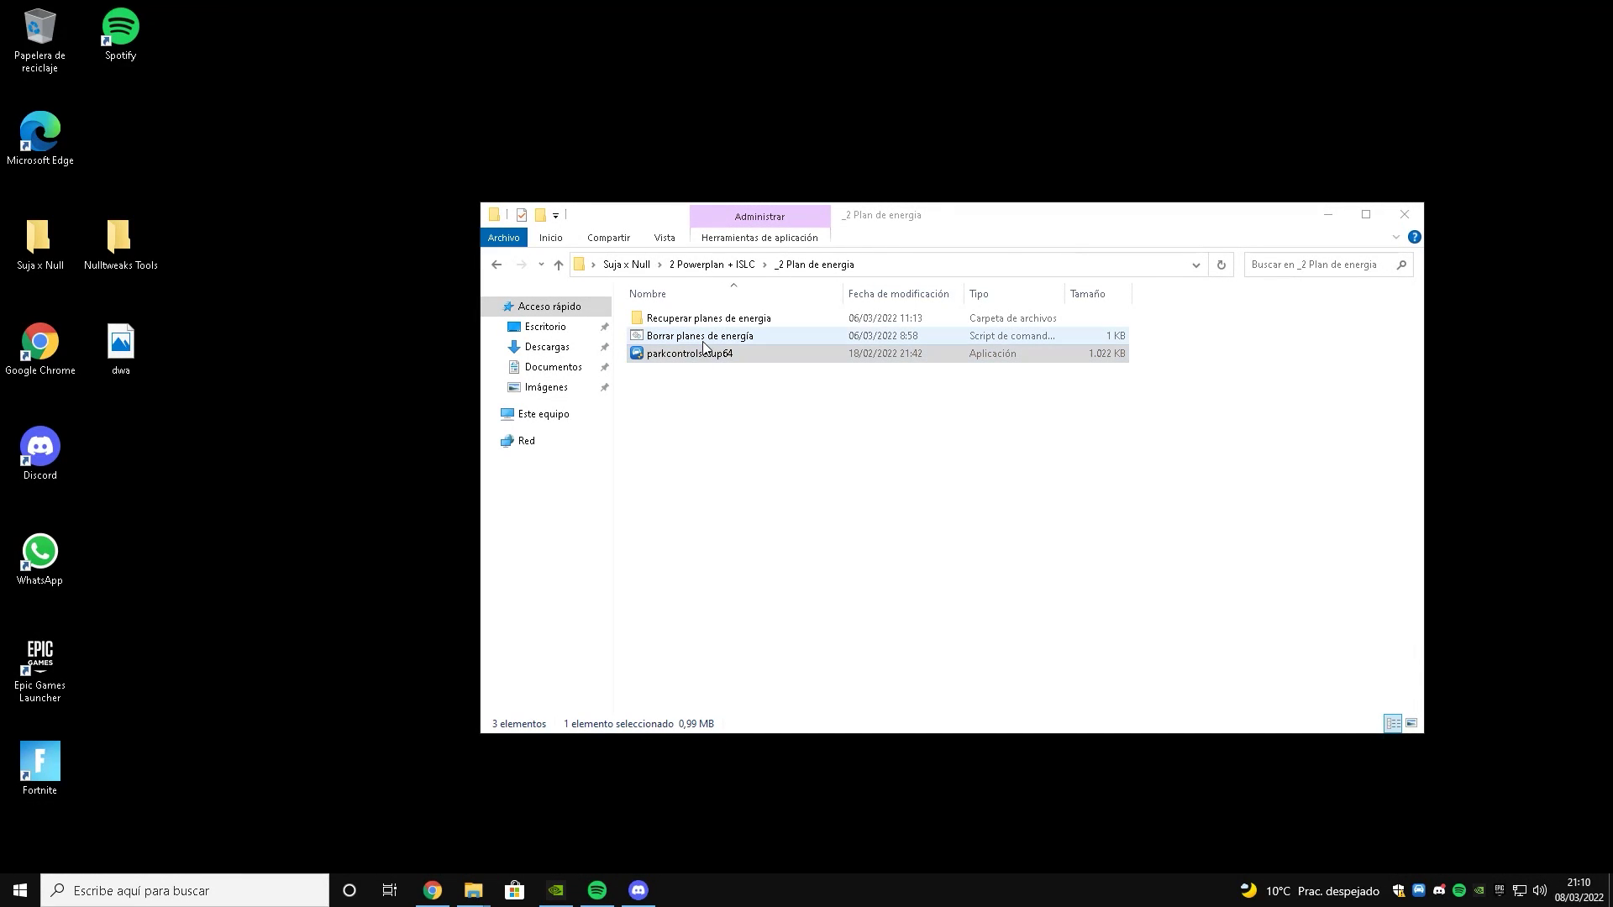
- Run the Borrar planes de energía script from the _2 Plan de energía folder
double_click(703, 338)
key(Return)
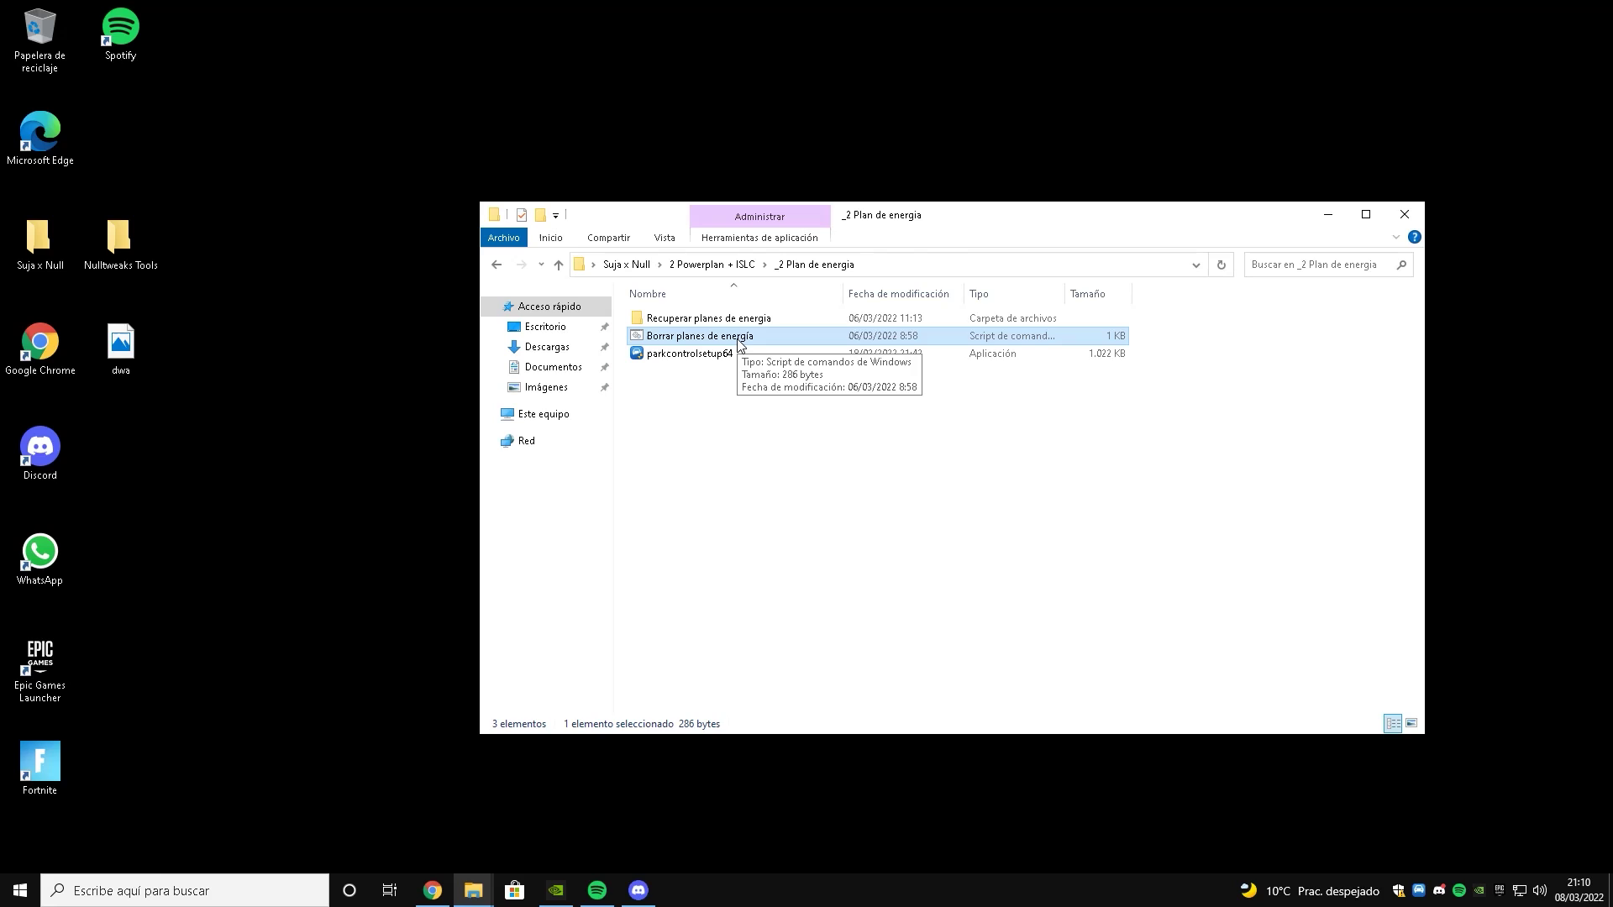
- Check the contents of the Recuperar planes de energía folder and return to the 2 Powerplan + ISLC folder
double_click(683, 323)
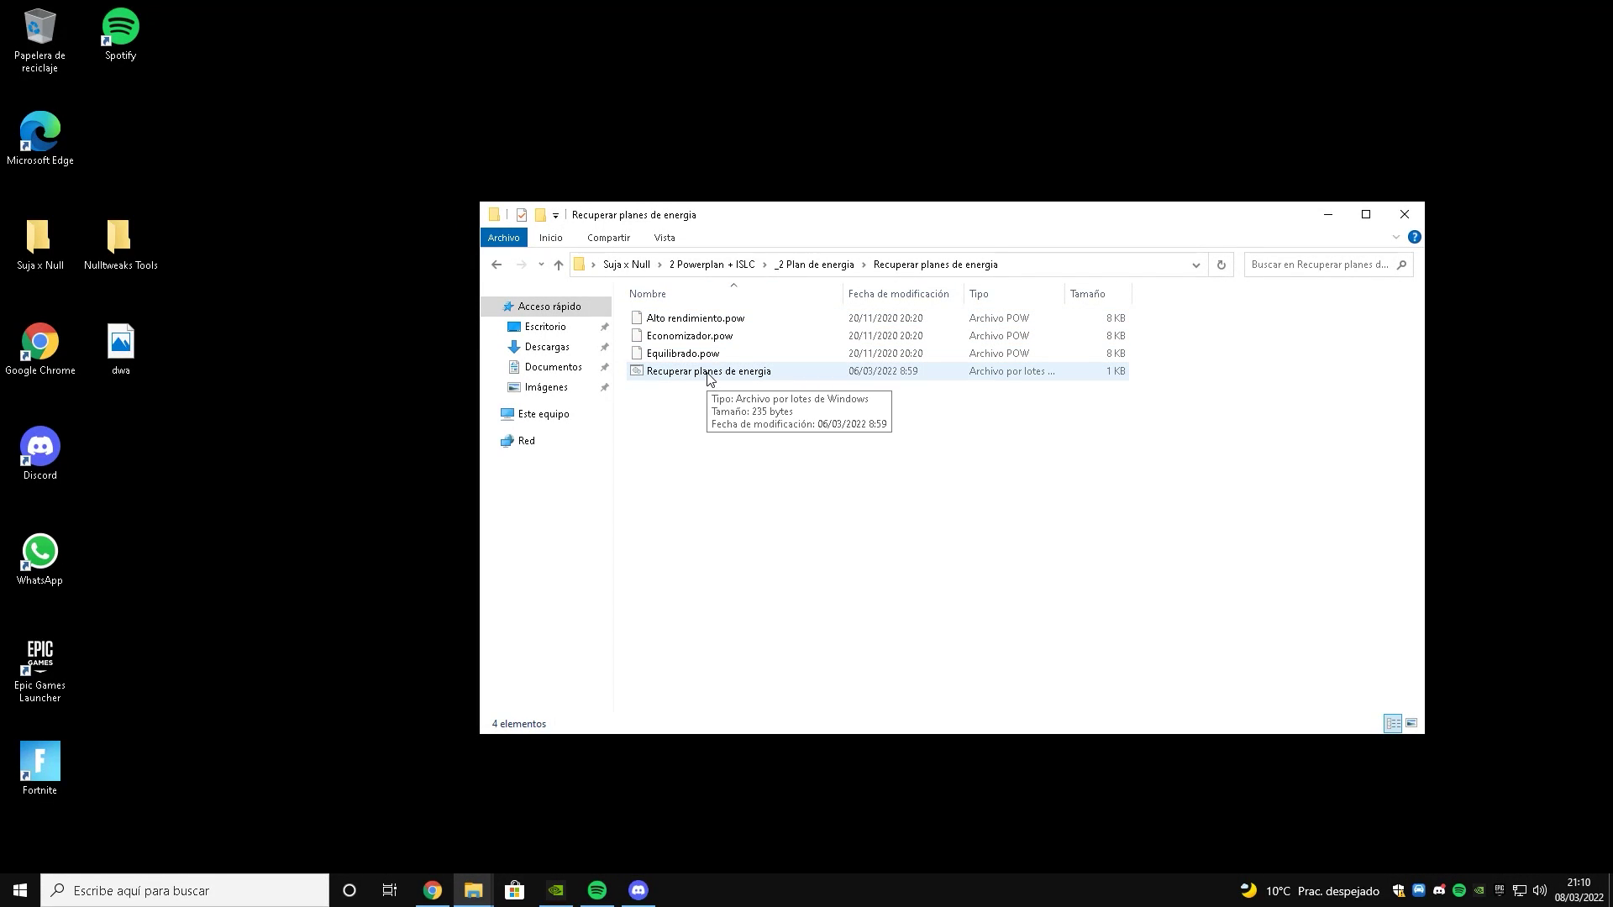
click(497, 265)
click(496, 264)
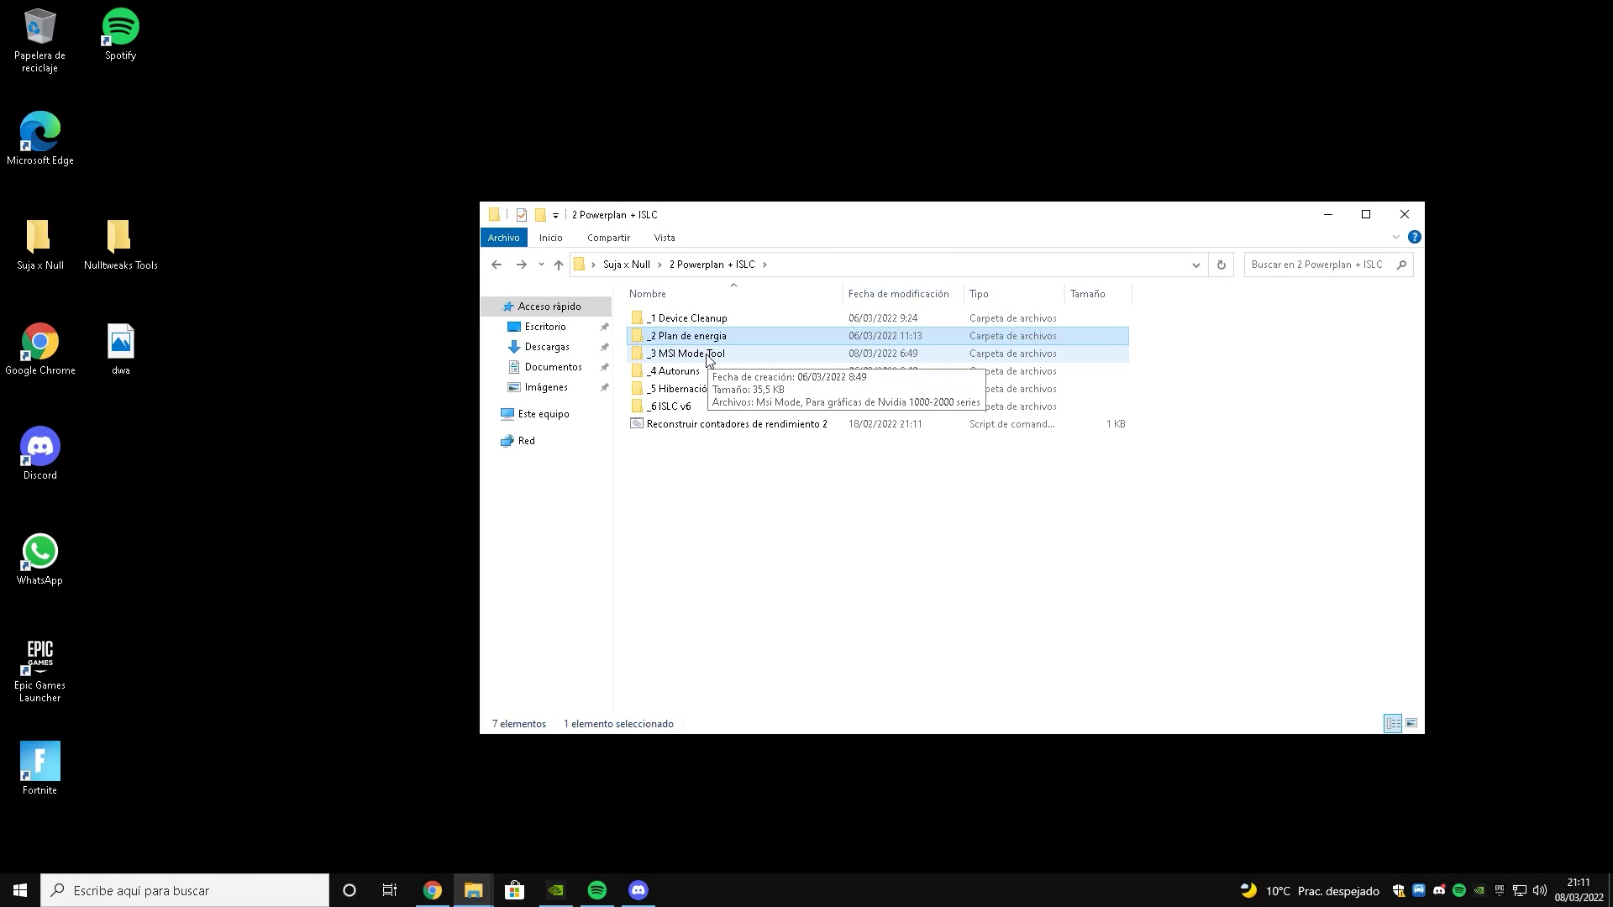
- Run Msi Mode from the _3 MSI Mode Tool folder, enable MSI for the NVIDIA GeForce GTX 1660 SUPER and close the utility
double_click(706, 354)
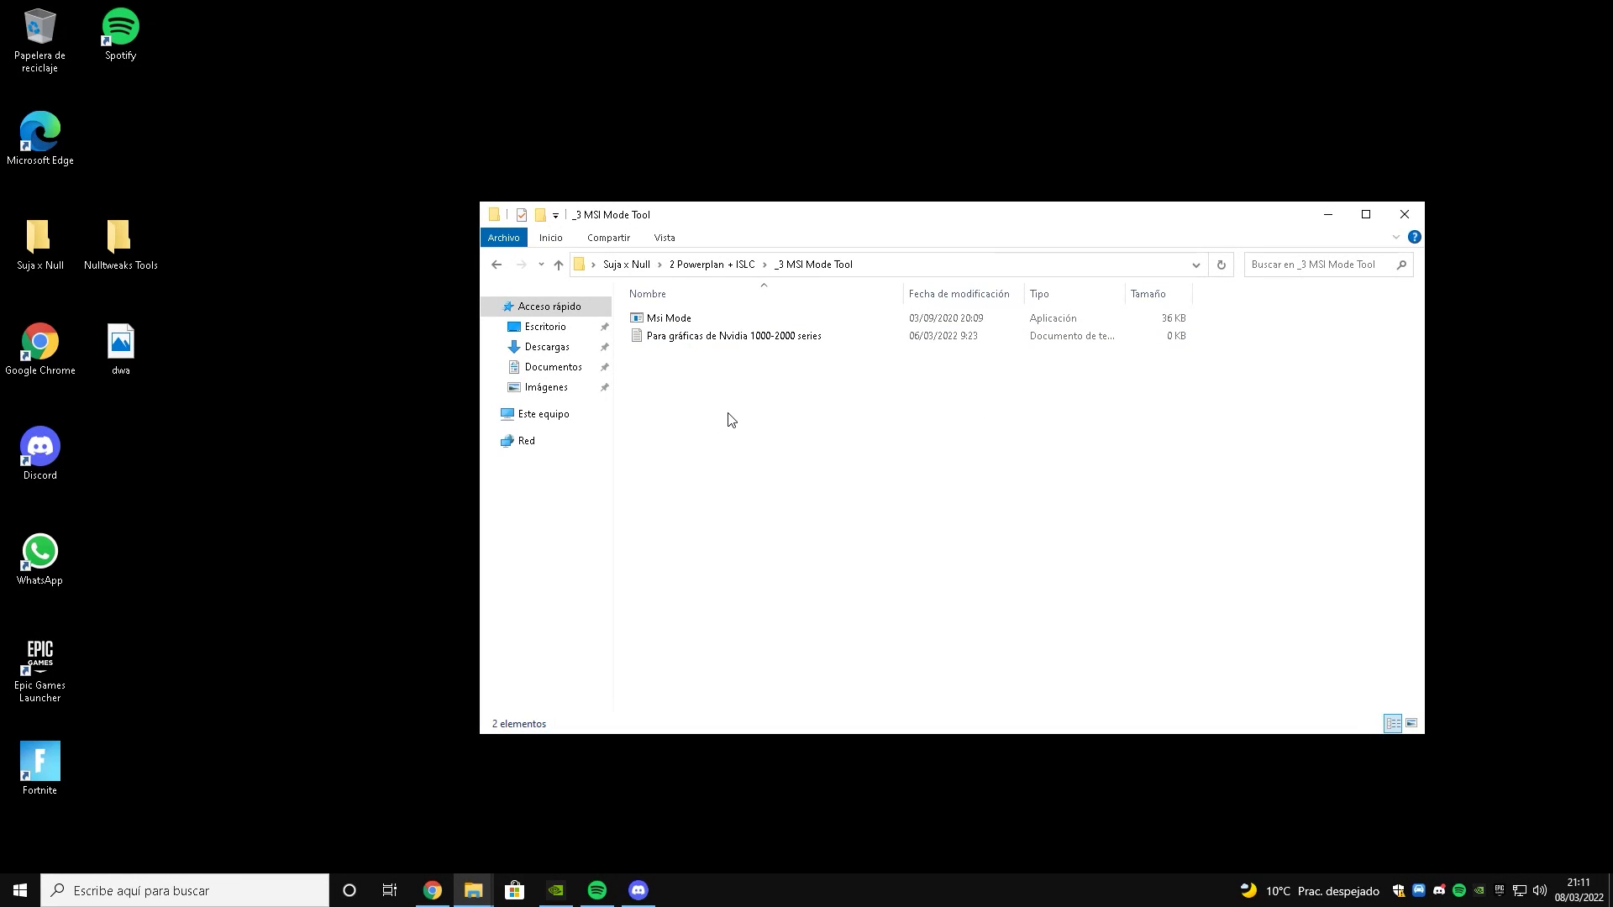
click(668, 320)
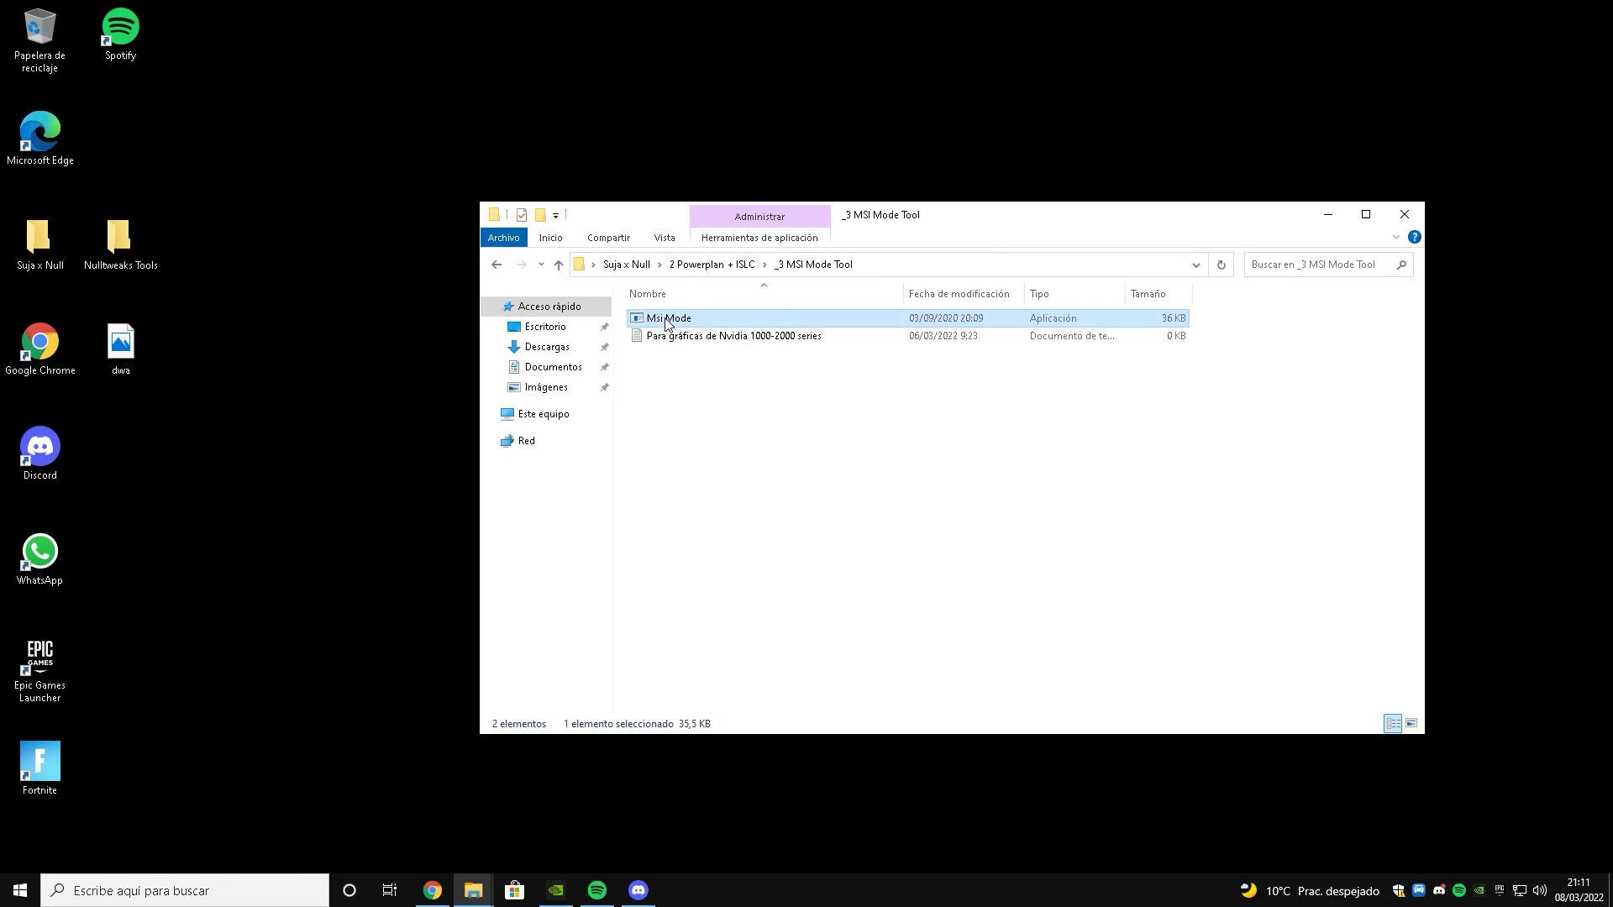
double_click(667, 320)
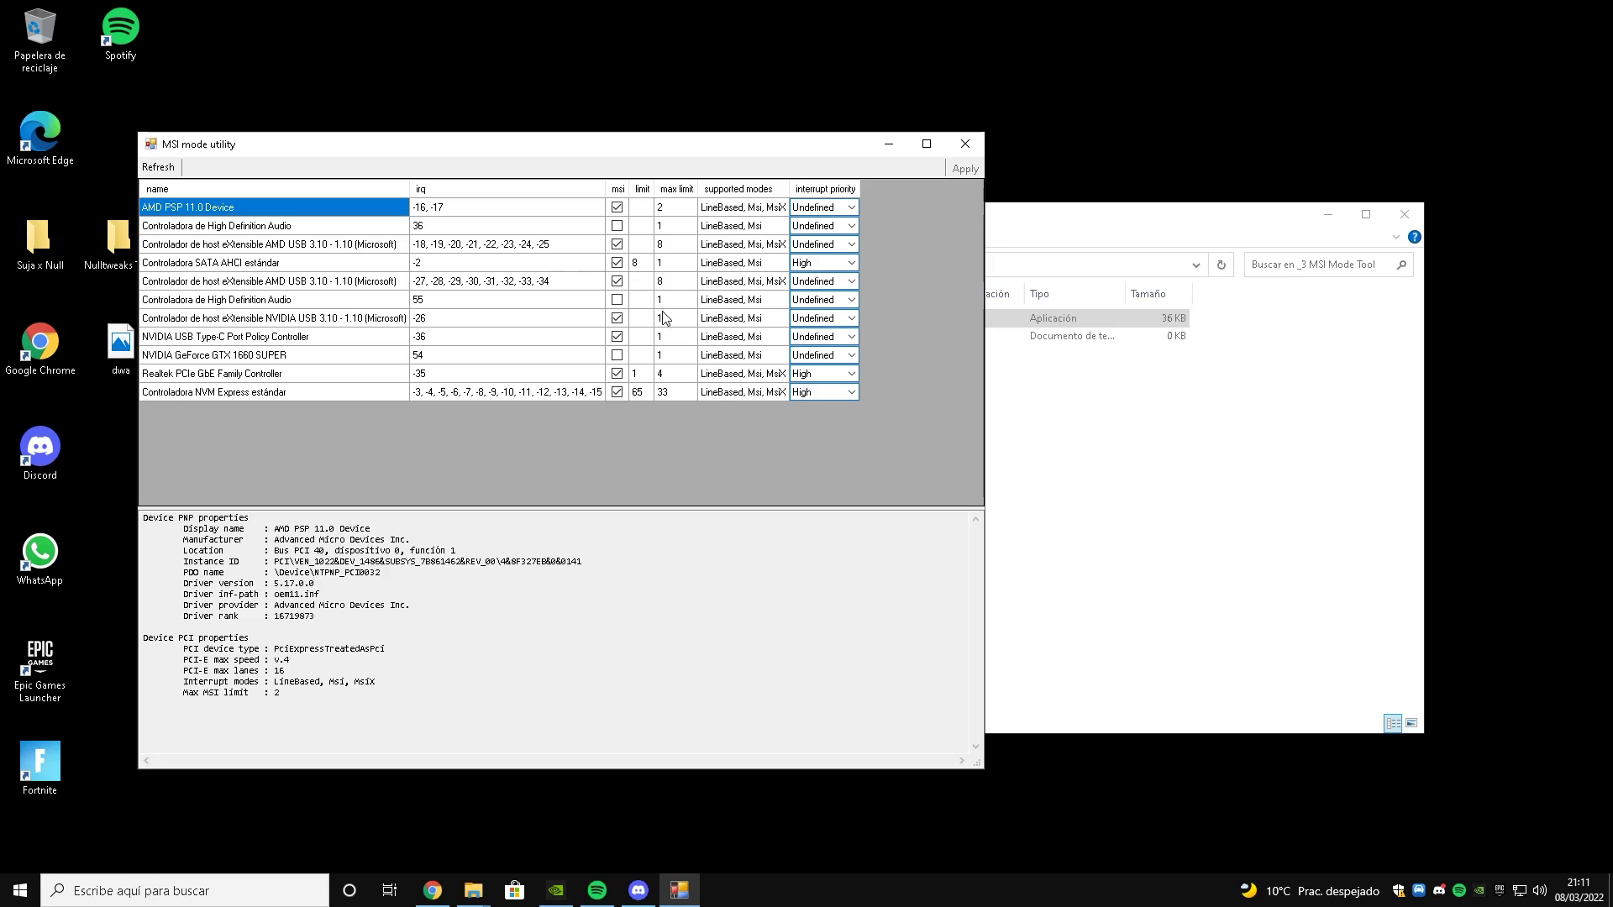
click(290, 360)
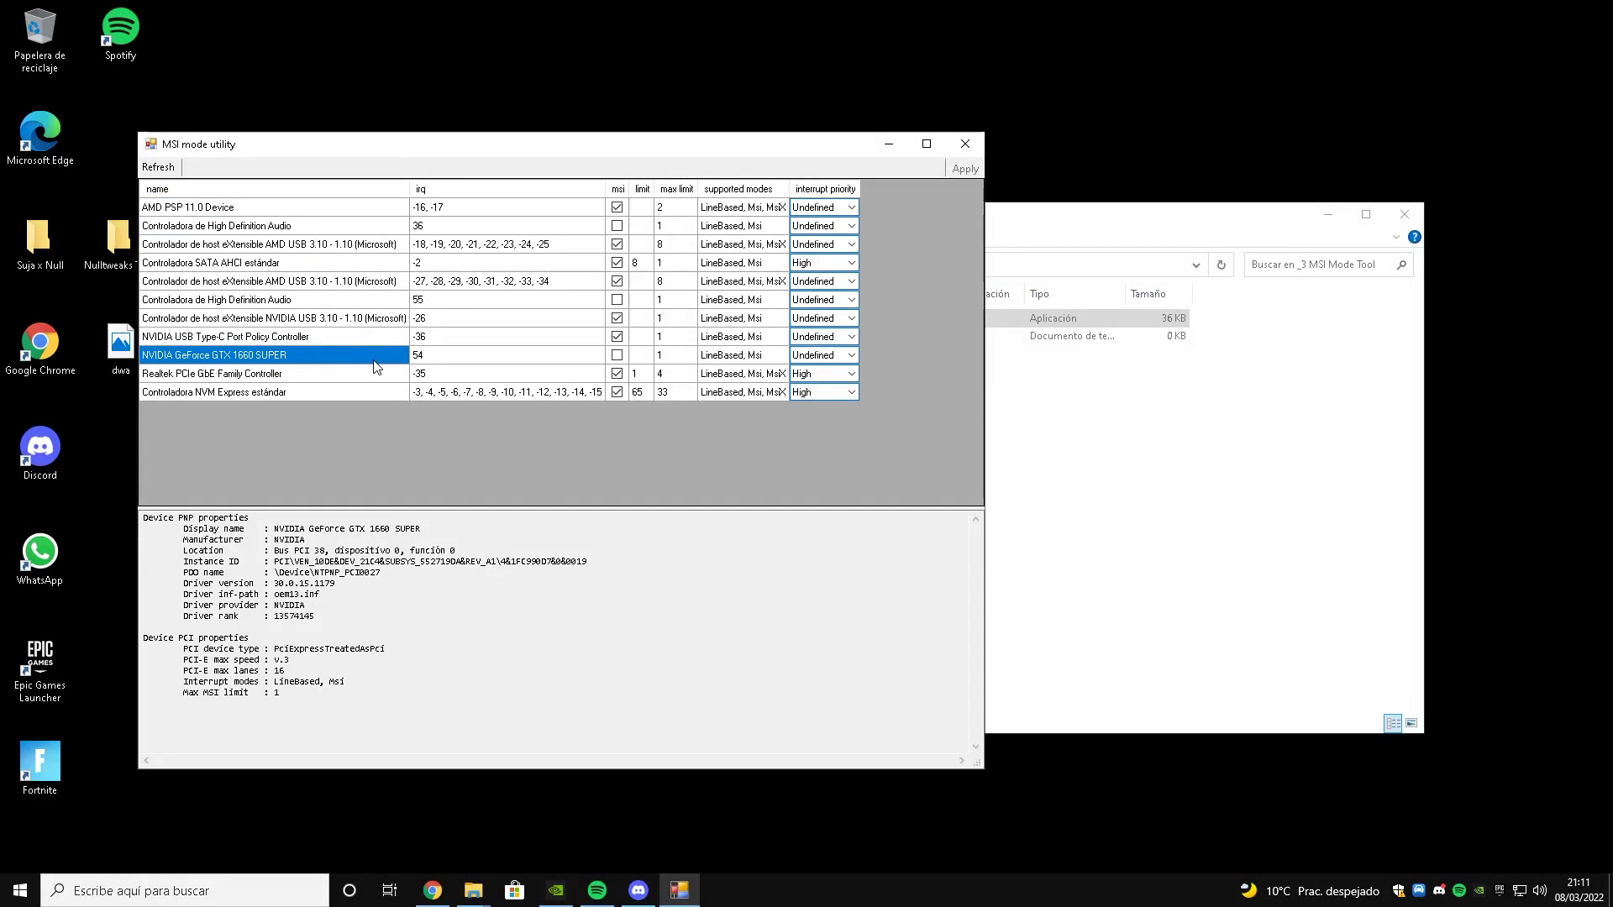
click(616, 354)
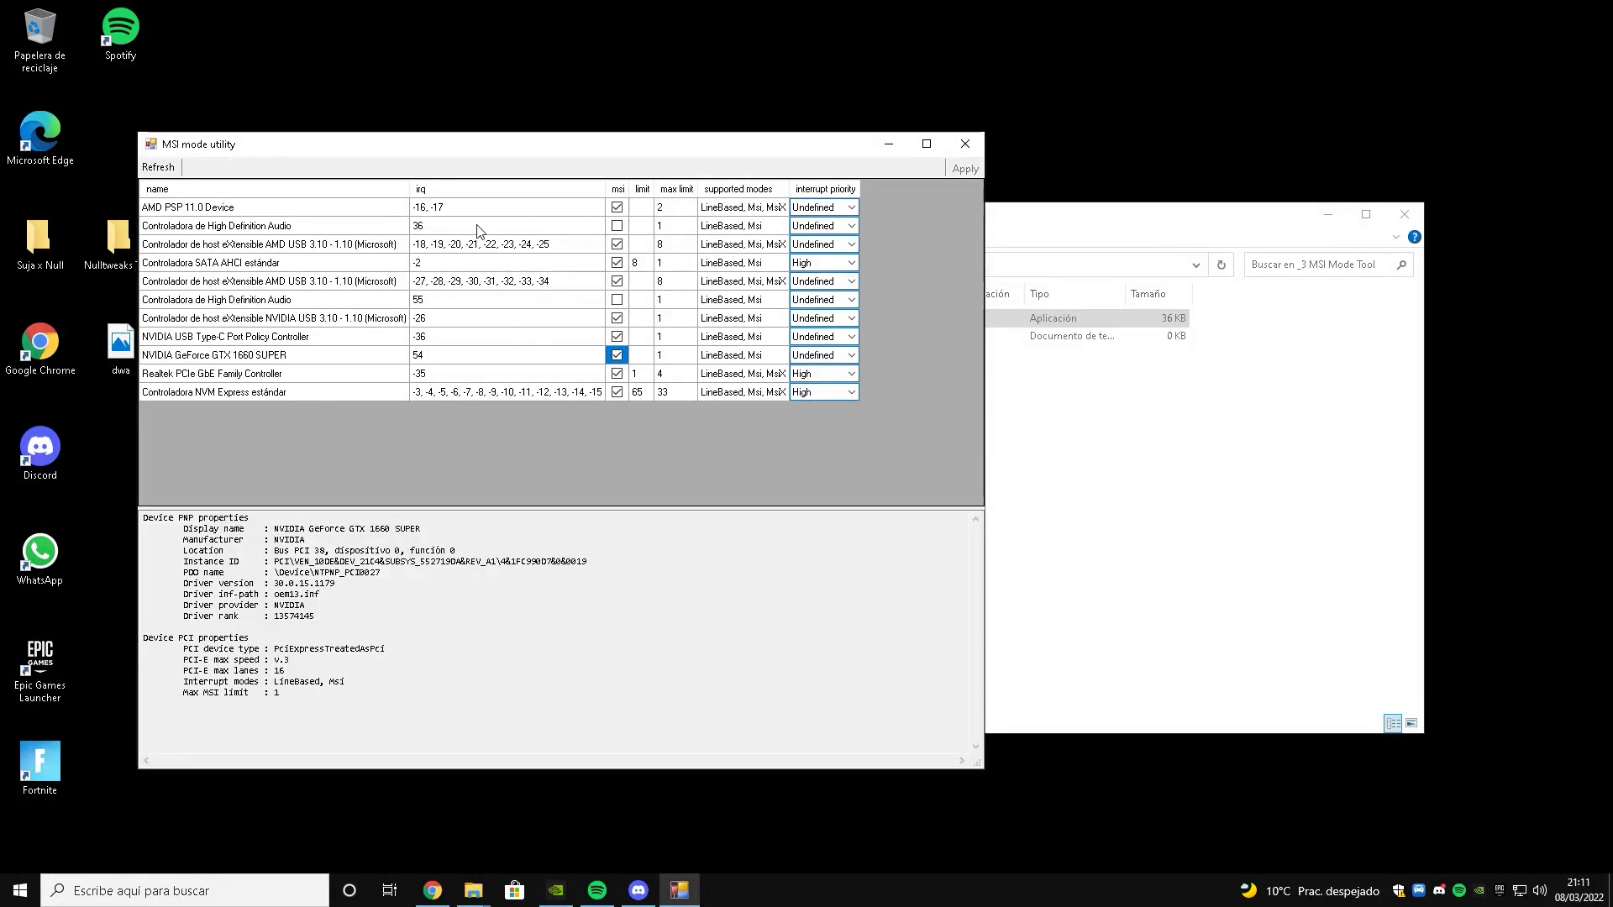
key(alt+F4)
- Launch Autoruns from the _4 Autoruns folder and show only its Logon entries
click(504, 266)
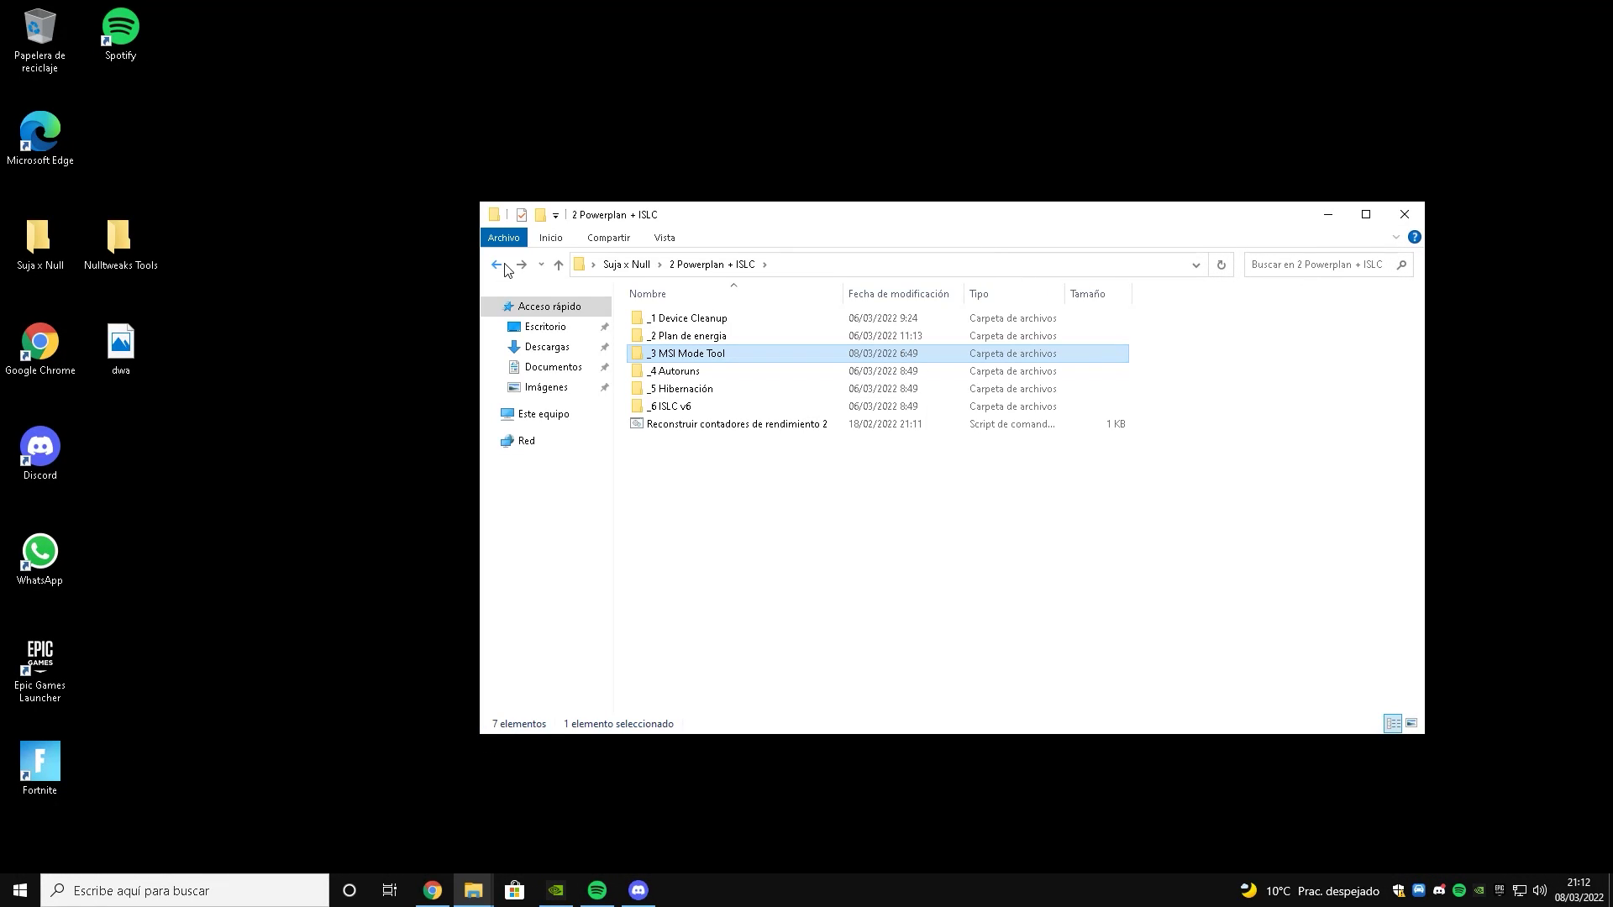
double_click(670, 373)
double_click(663, 320)
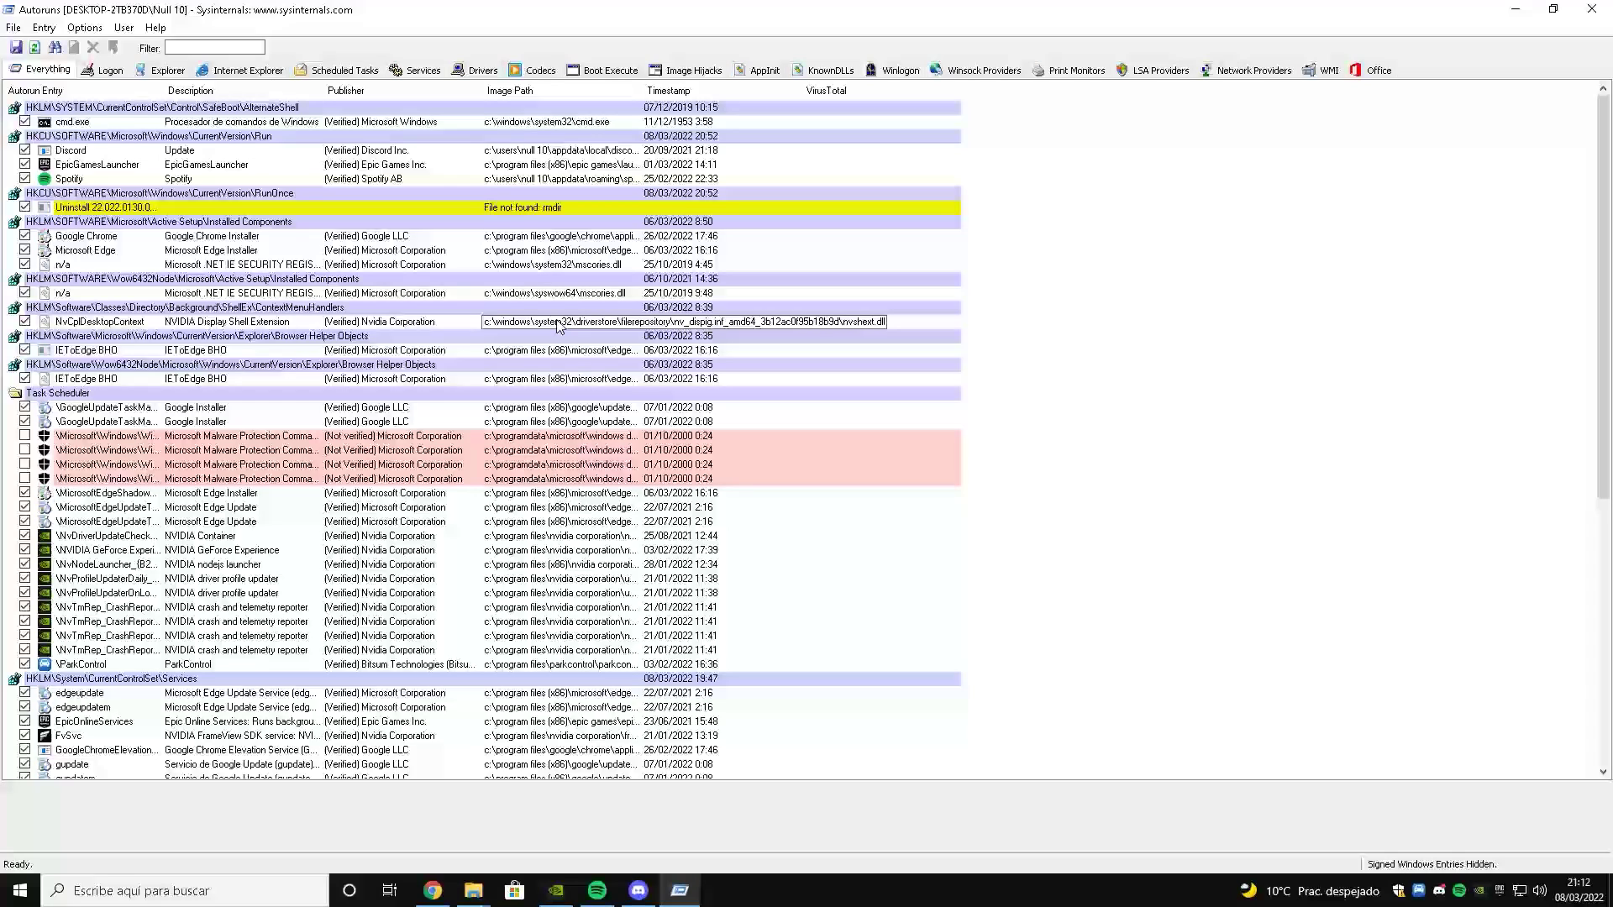
click(112, 72)
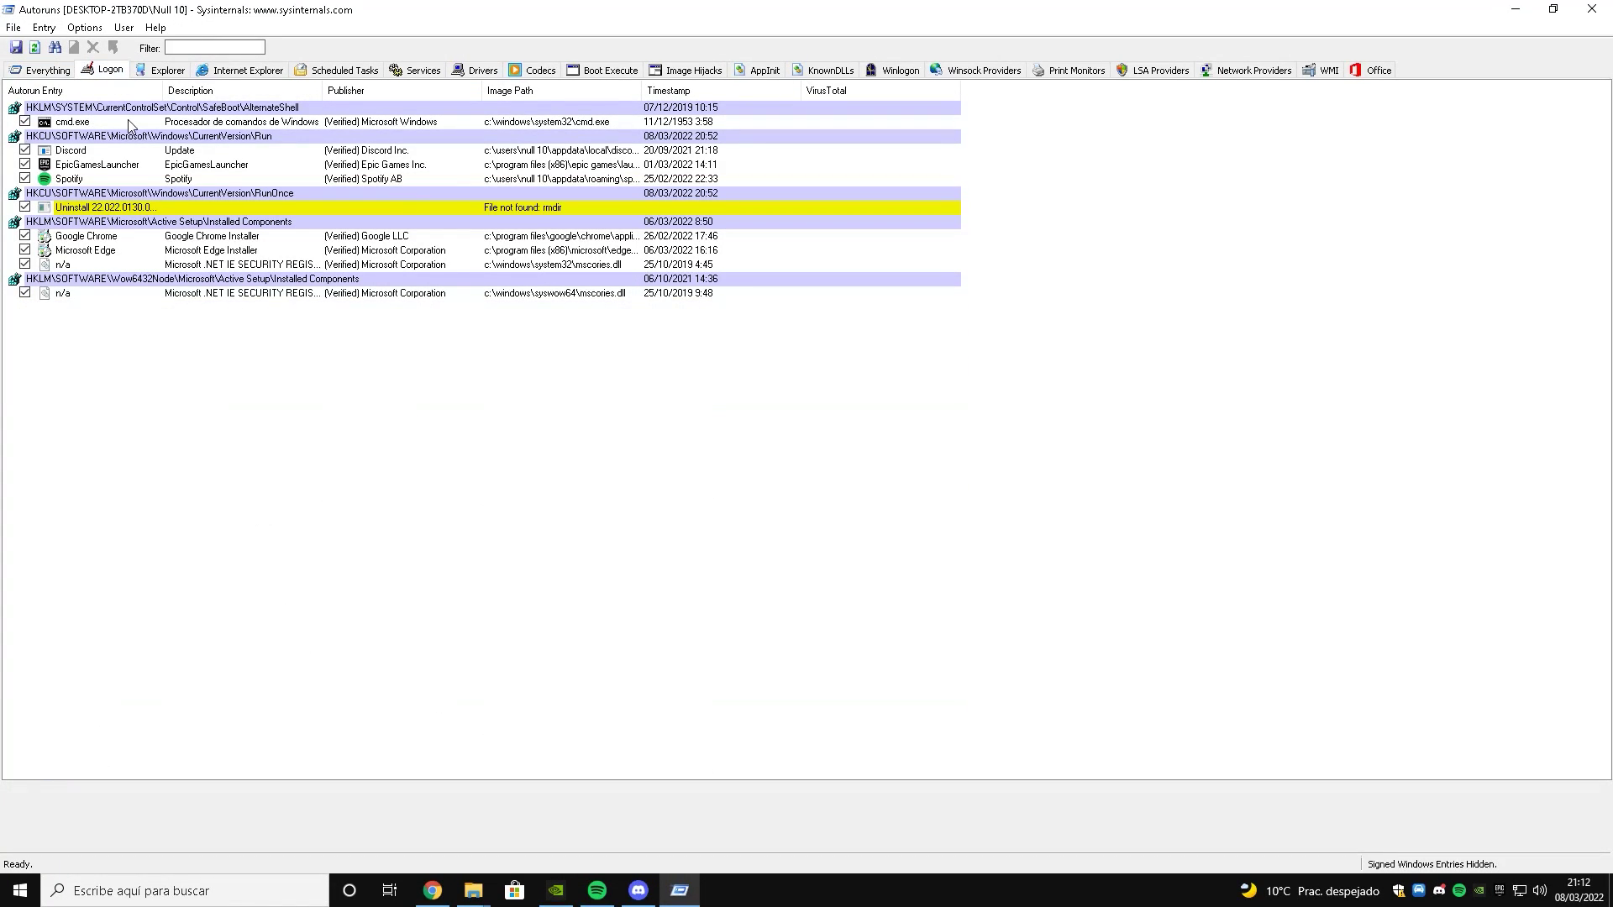
- Delete the Discord autorun entry from the Logon entries
click(75, 152)
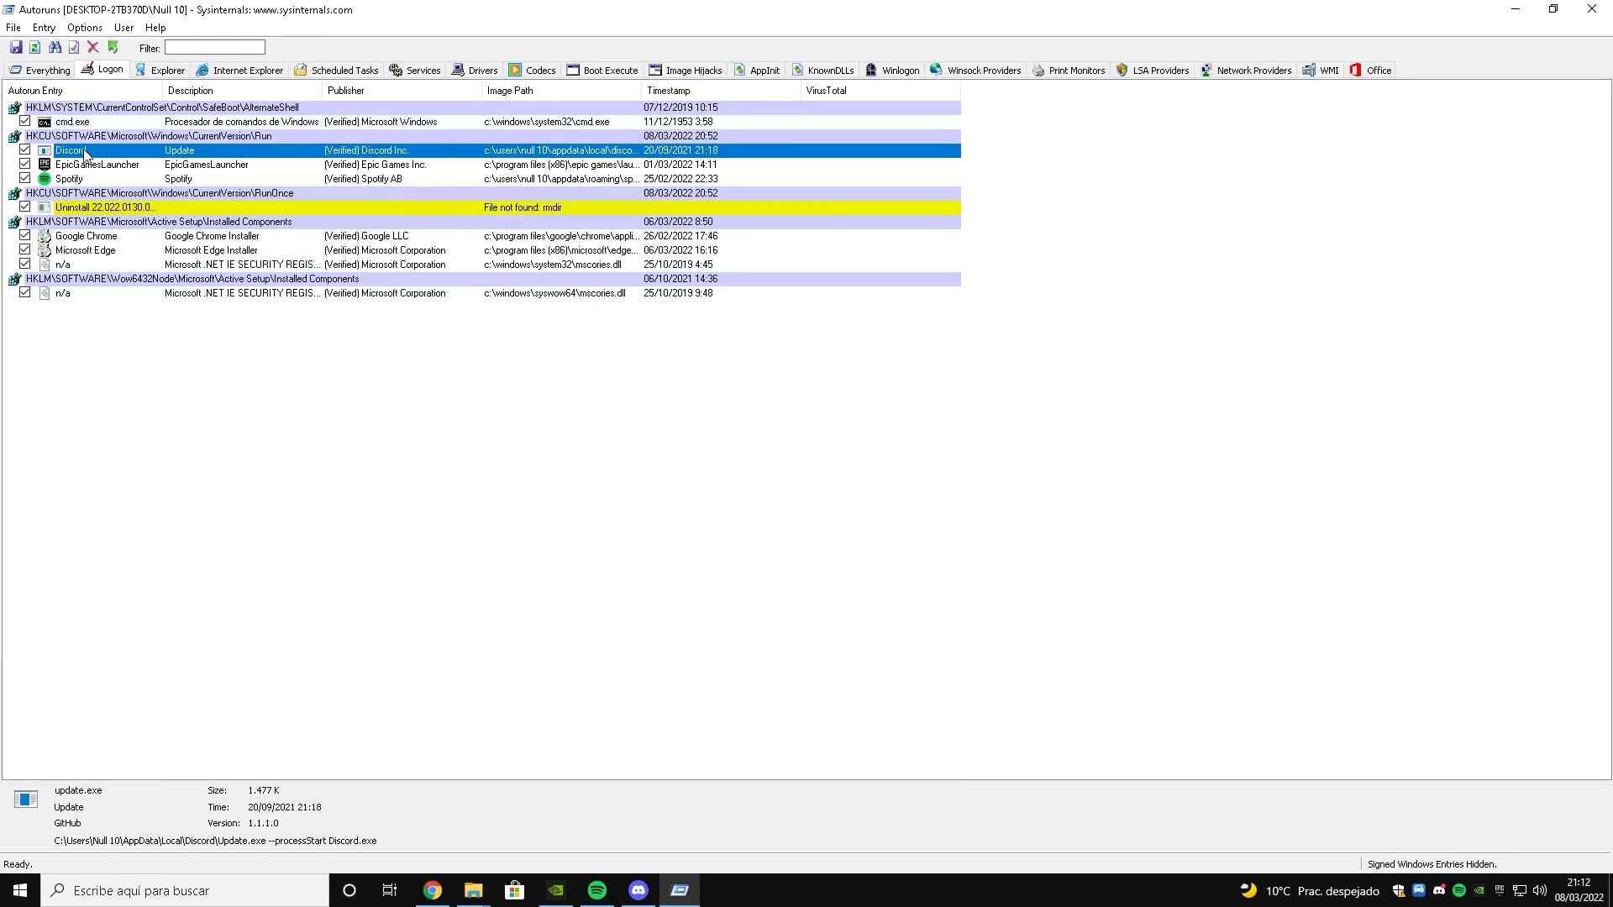
key(Delete)
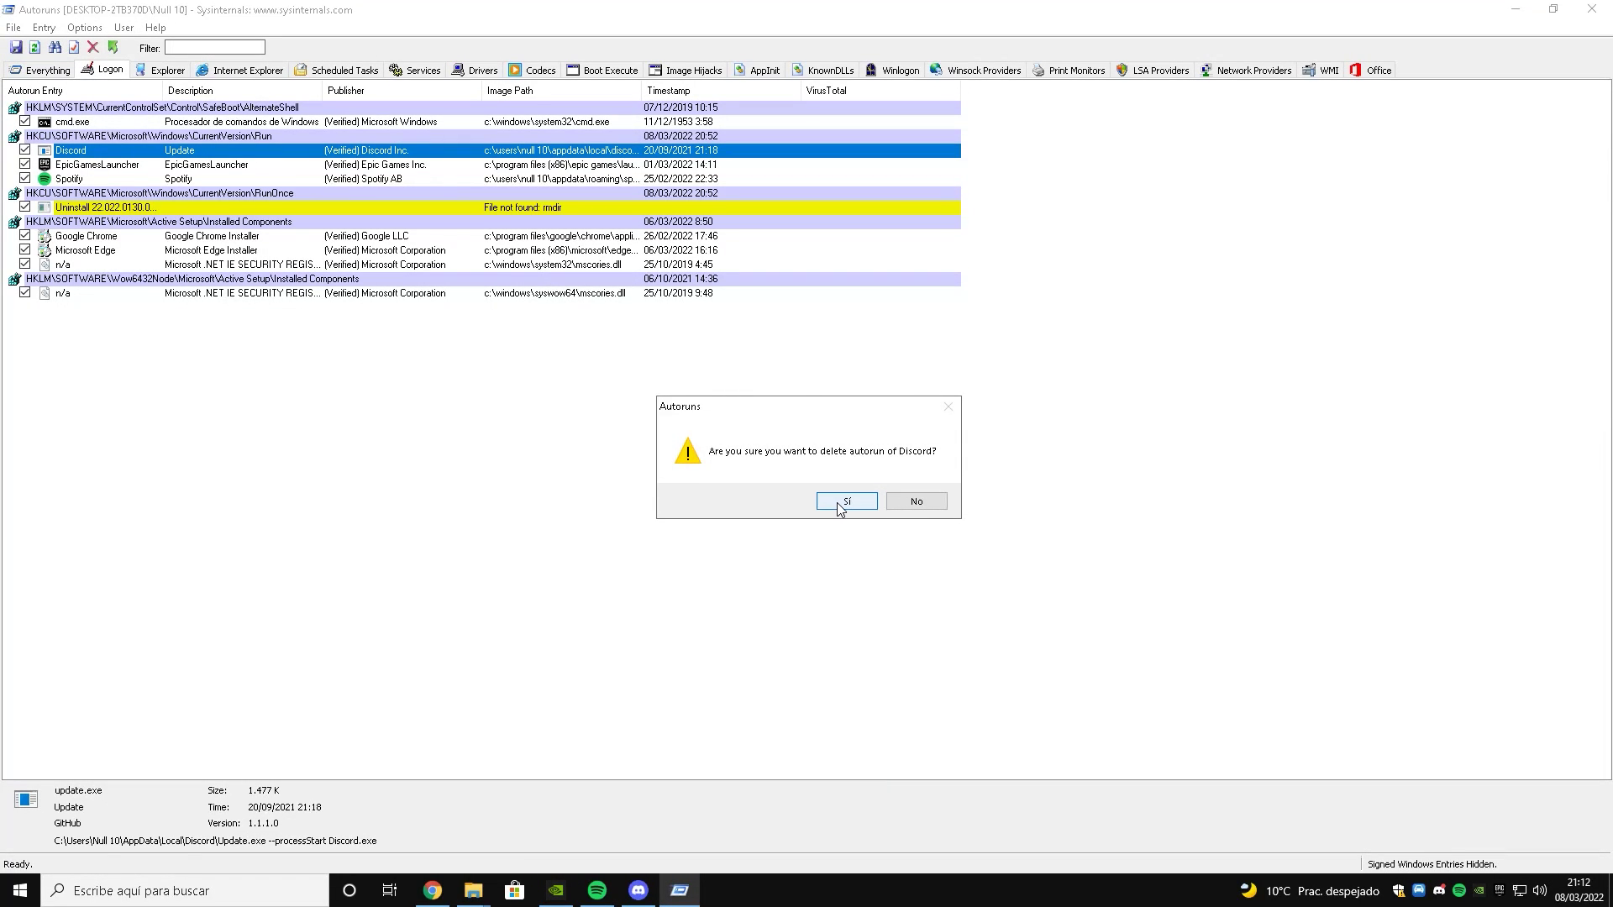
click(915, 509)
right_click(87, 159)
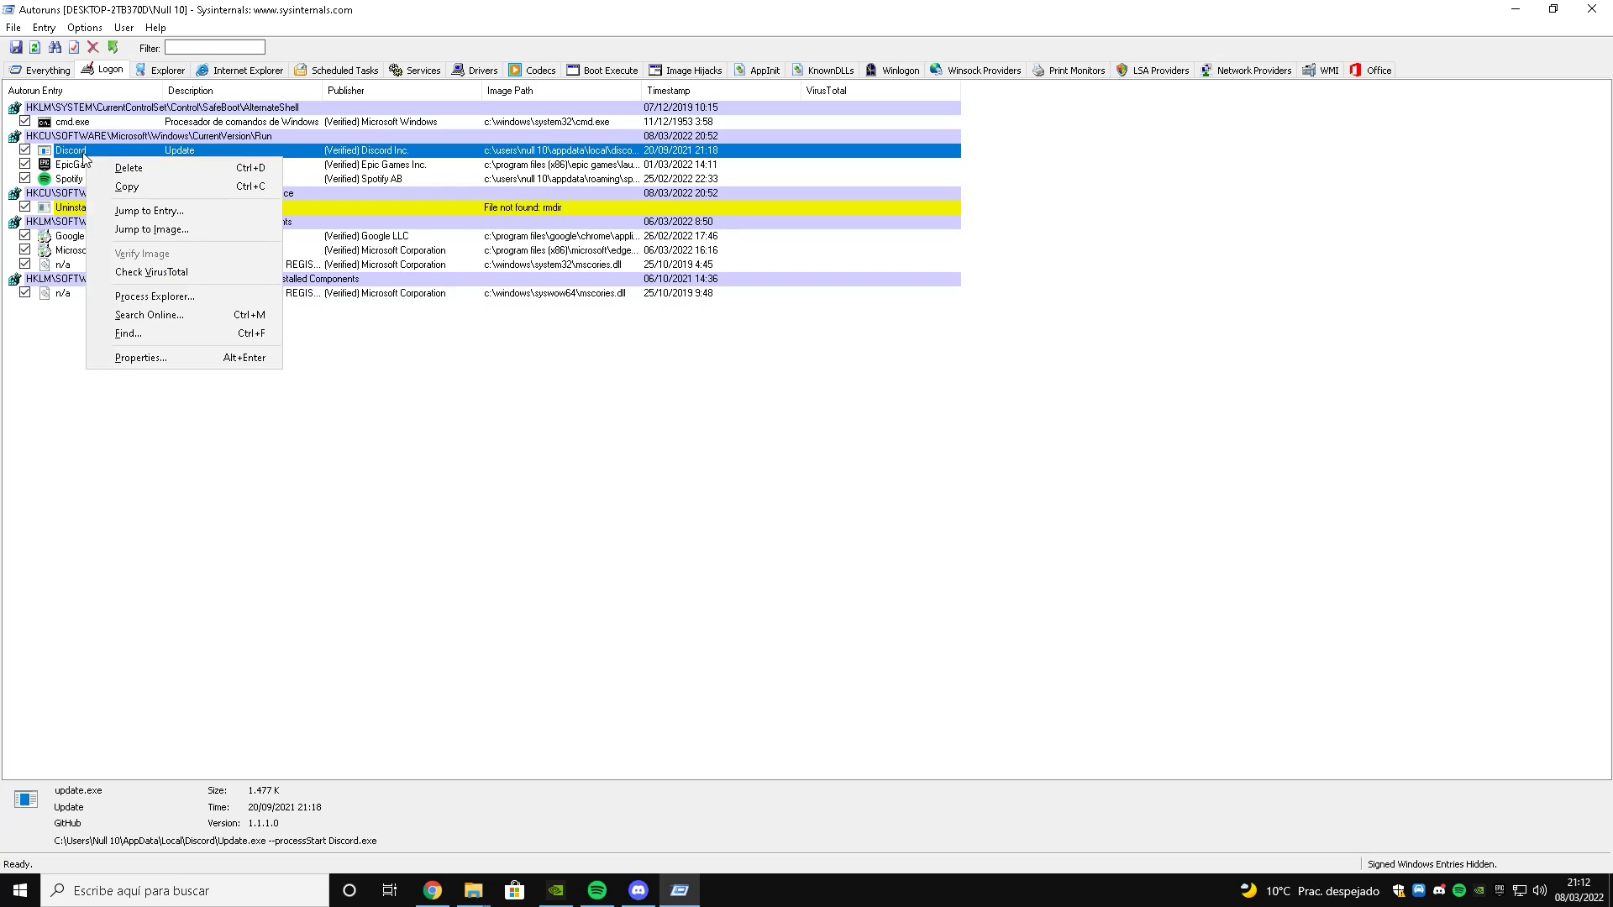
click(128, 167)
click(848, 503)
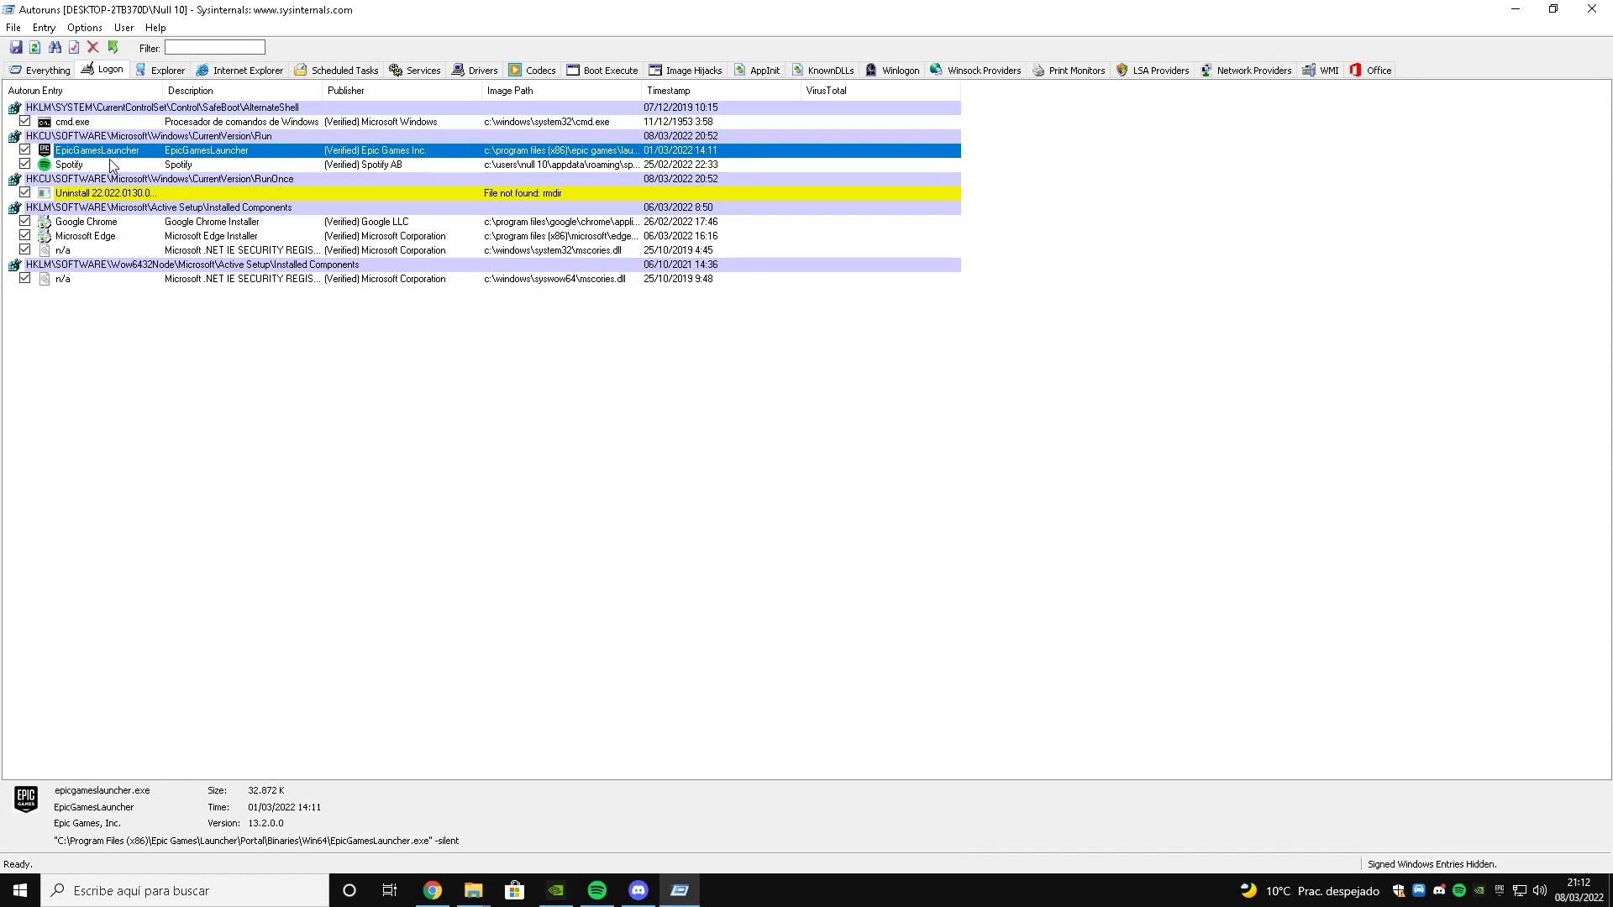
- Delete the EpicGamesLauncher, Spotify and Uninstall 22.022.0130.0001 autoruns from the Logon entries
right_click(96, 143)
click(135, 151)
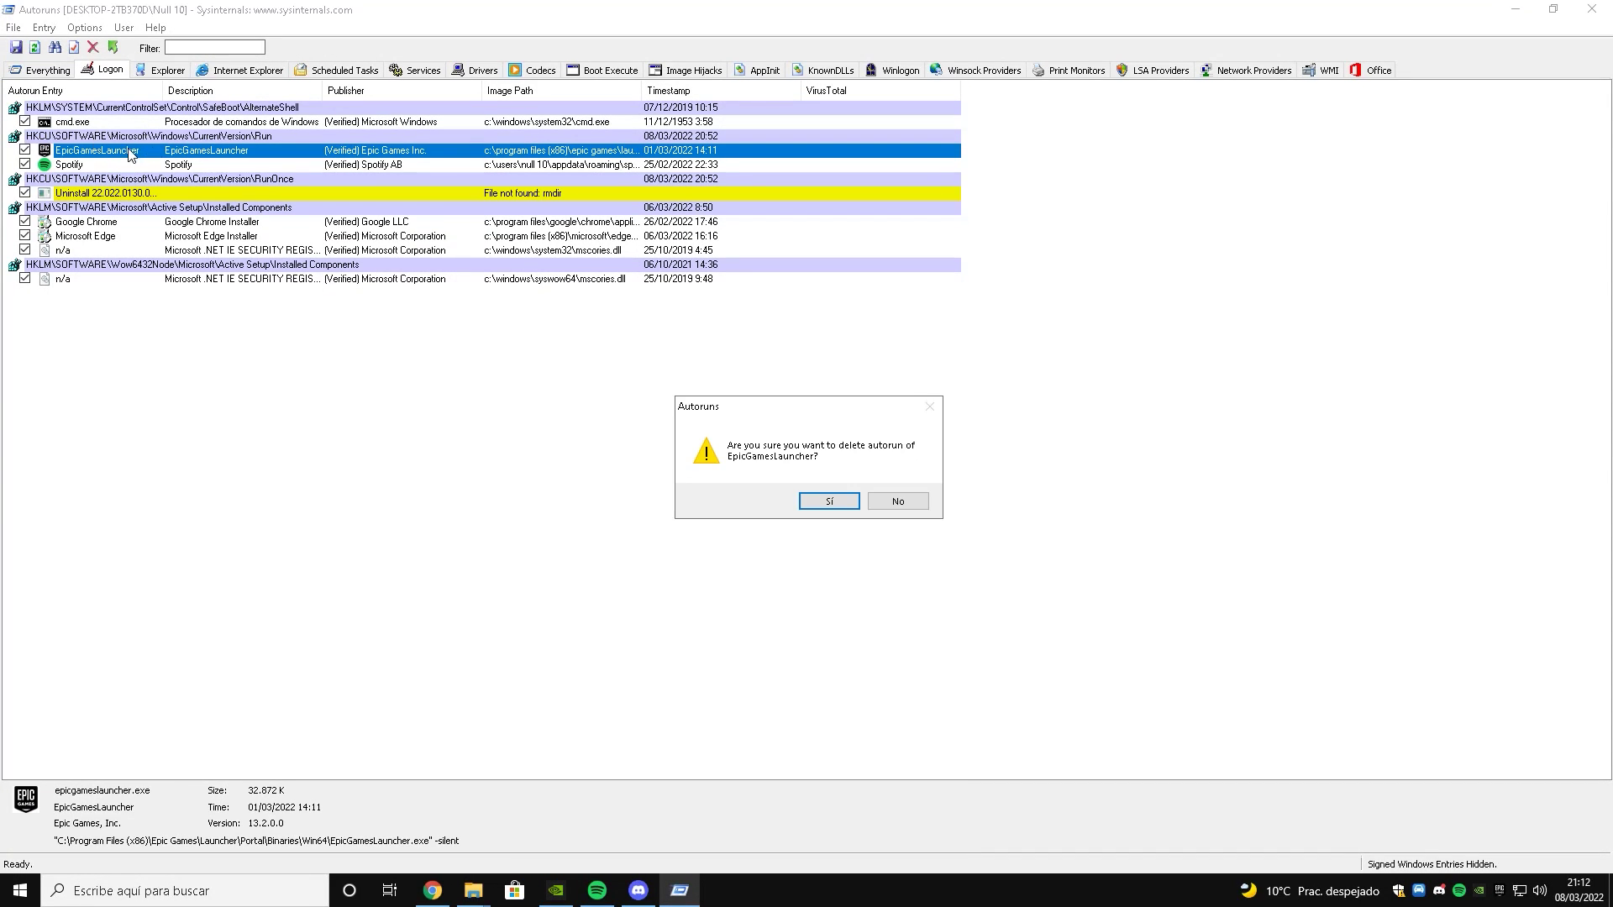
click(829, 501)
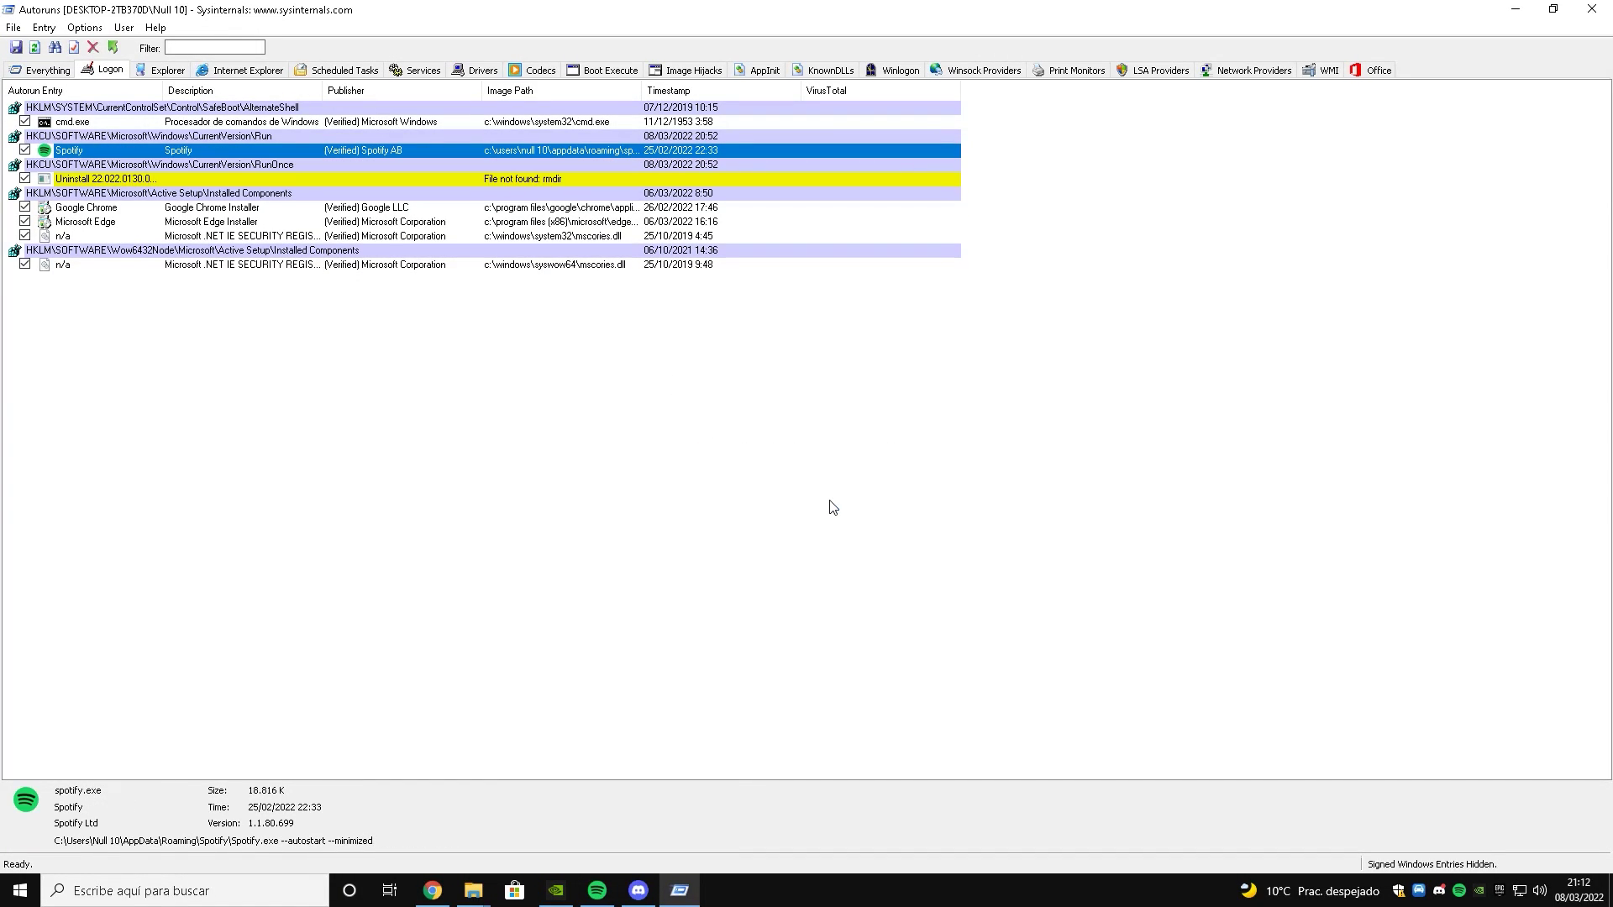
key(Delete)
key(Return)
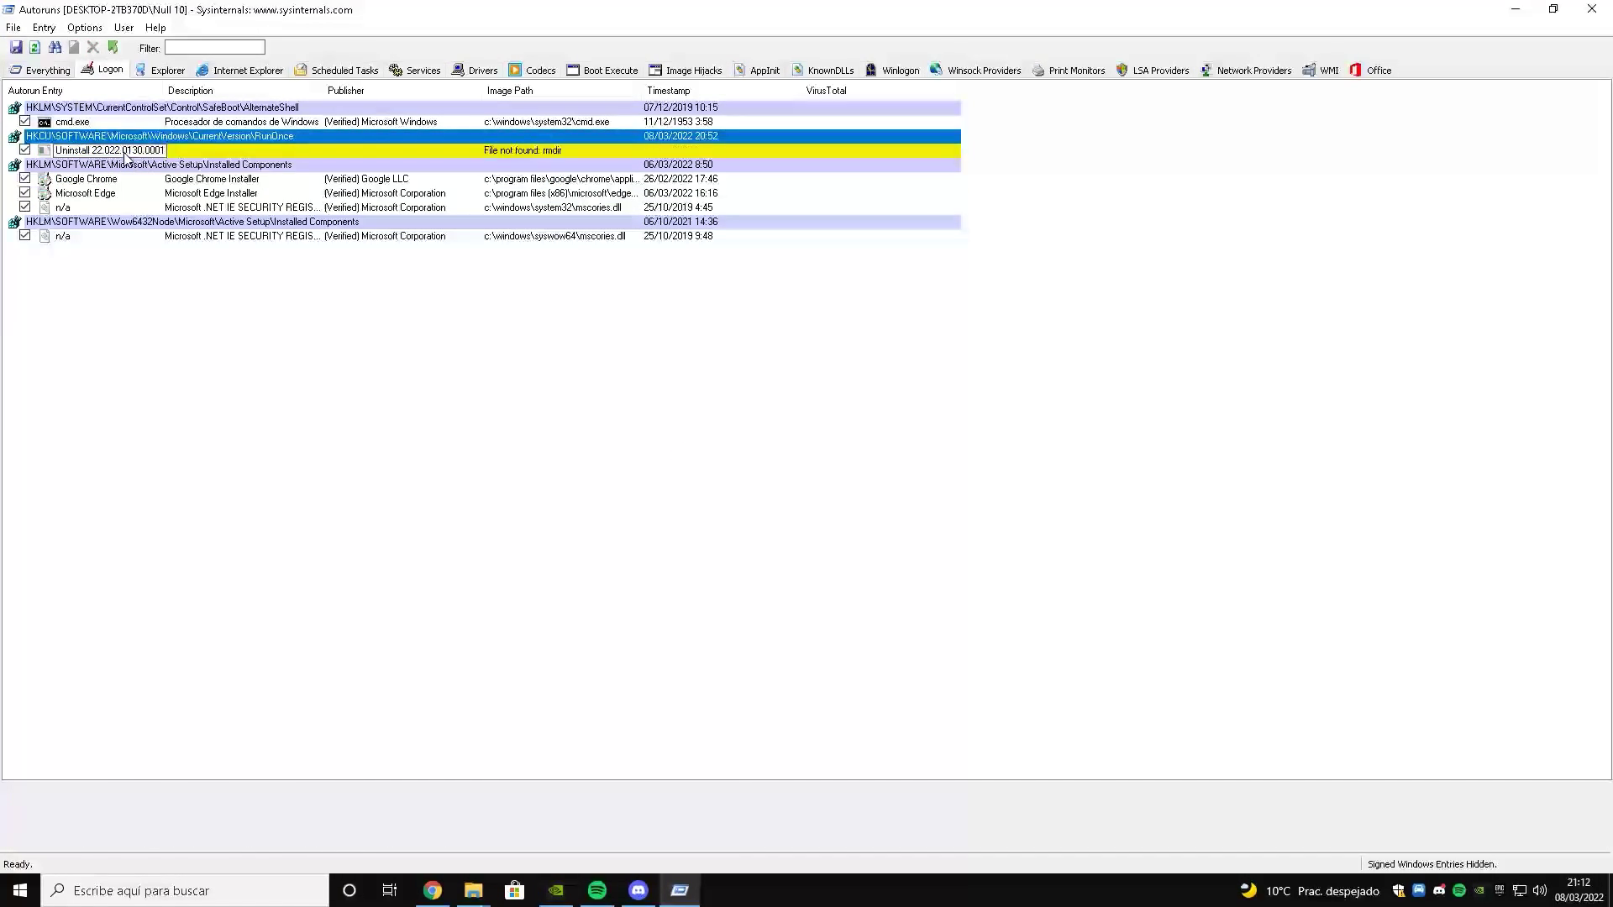
key(Delete)
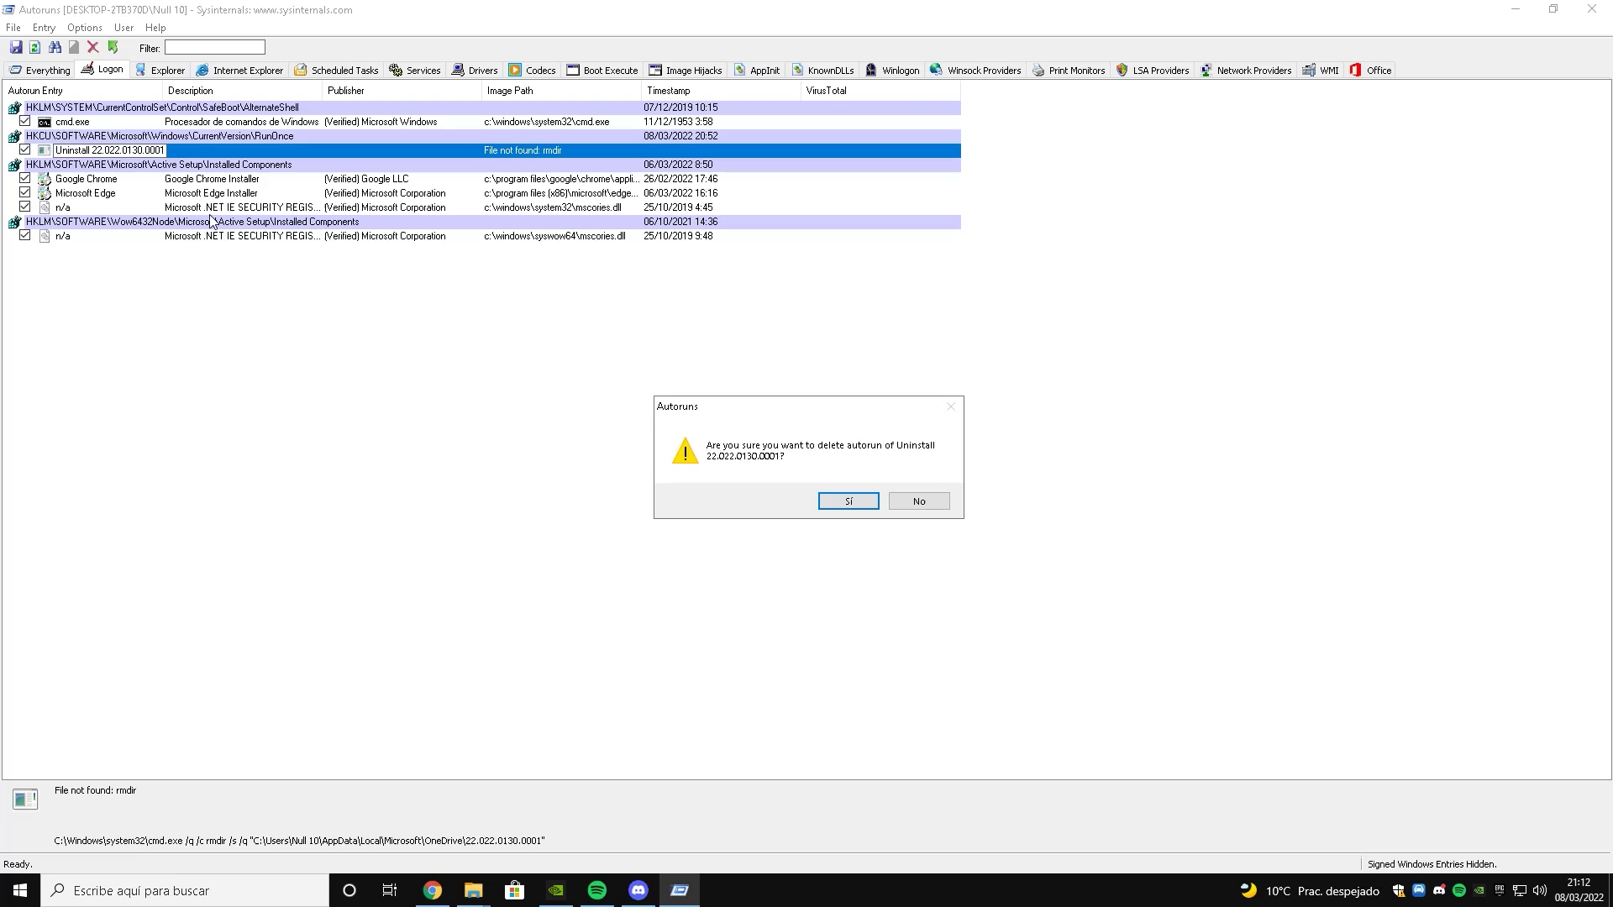
click(851, 501)
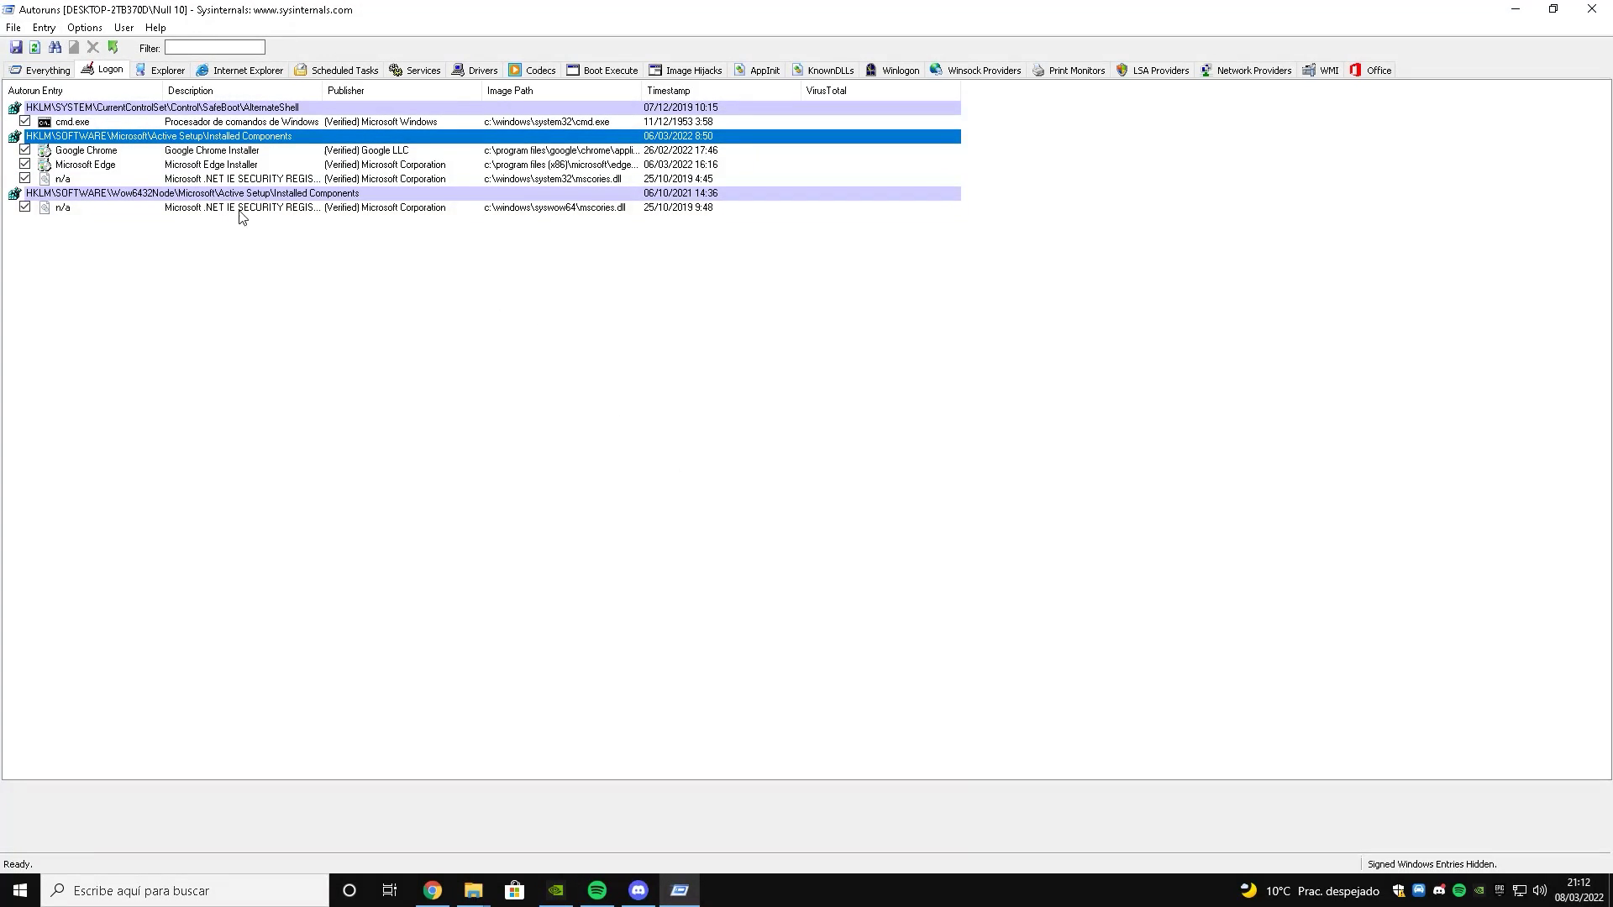
- Delete the Google Chrome and Microsoft Edge installer autoruns from the Logon entries
click(127, 152)
click(195, 164)
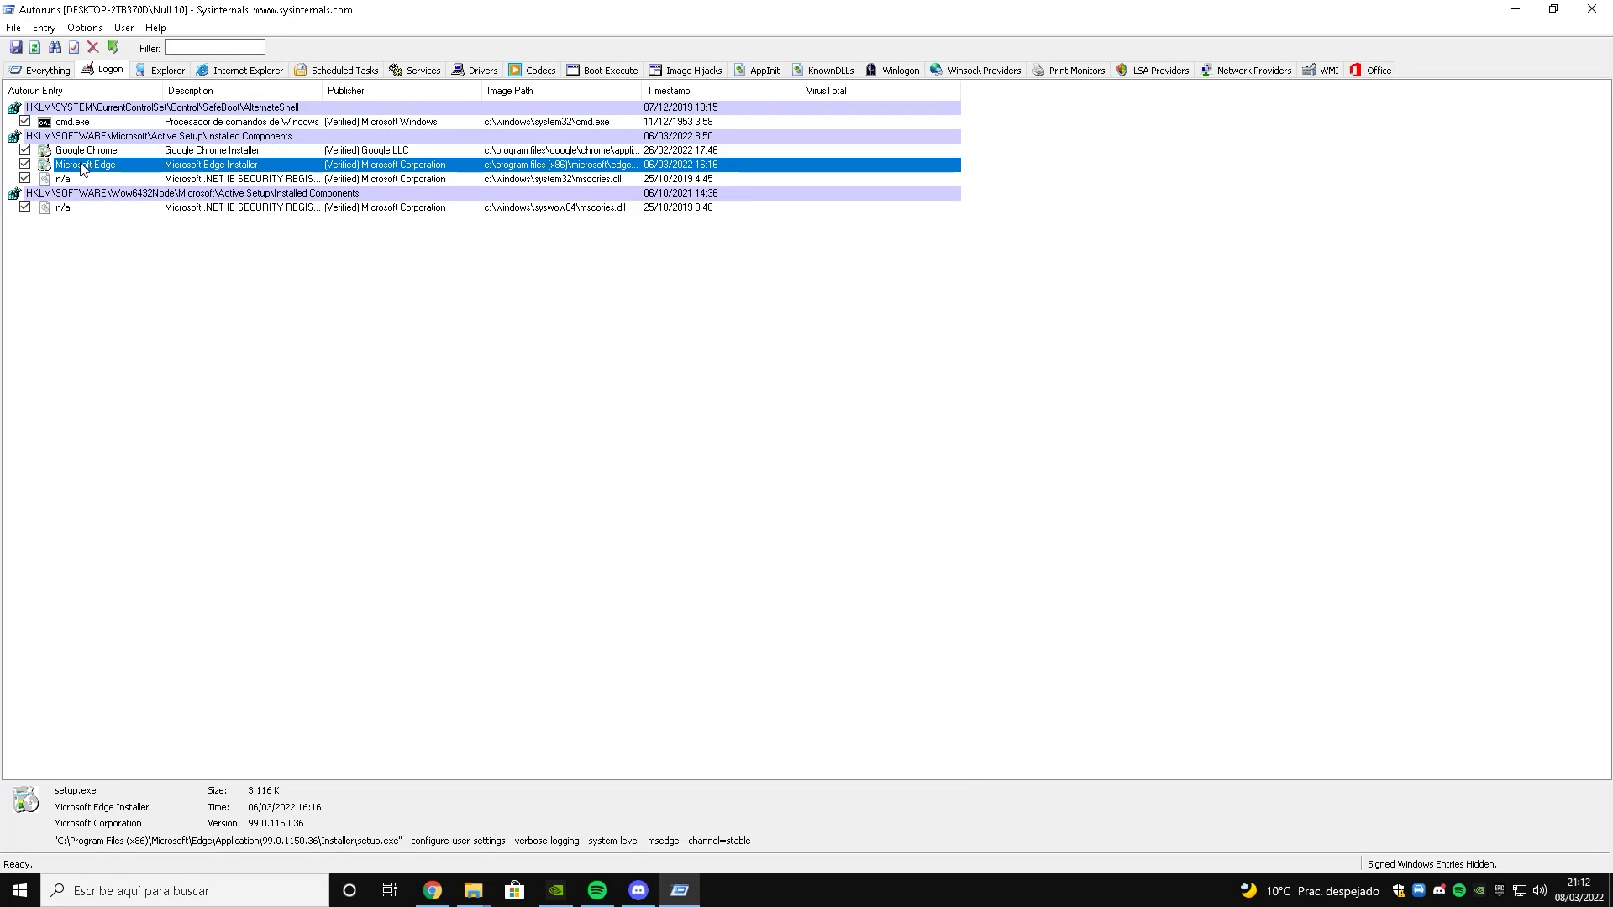
click(101, 151)
key(Delete)
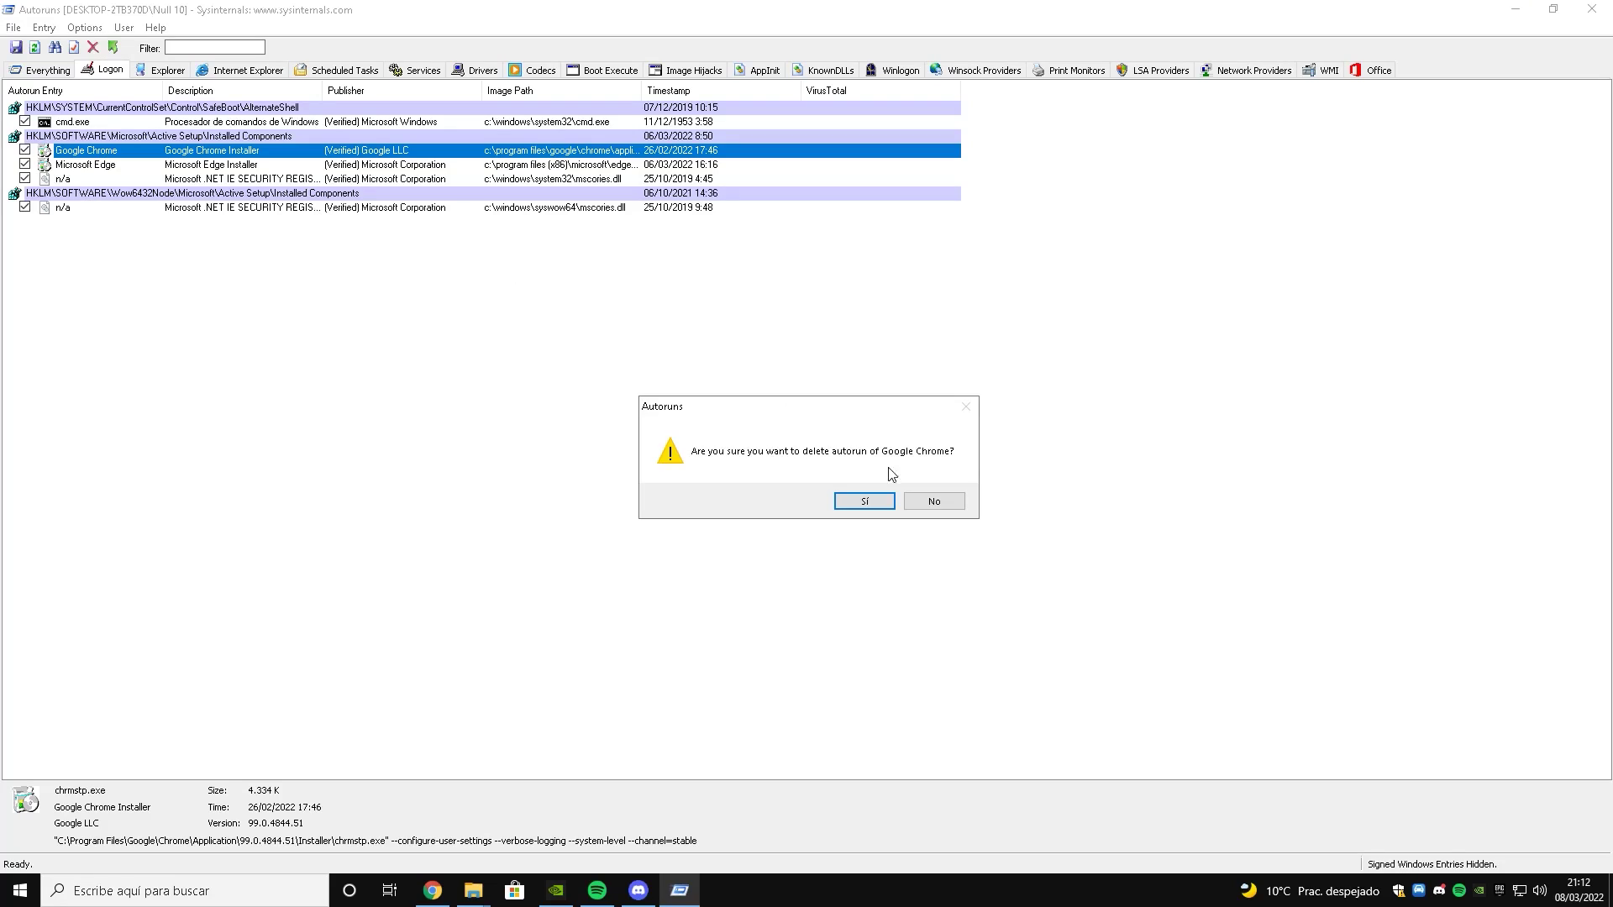
click(855, 502)
key(Delete)
click(855, 502)
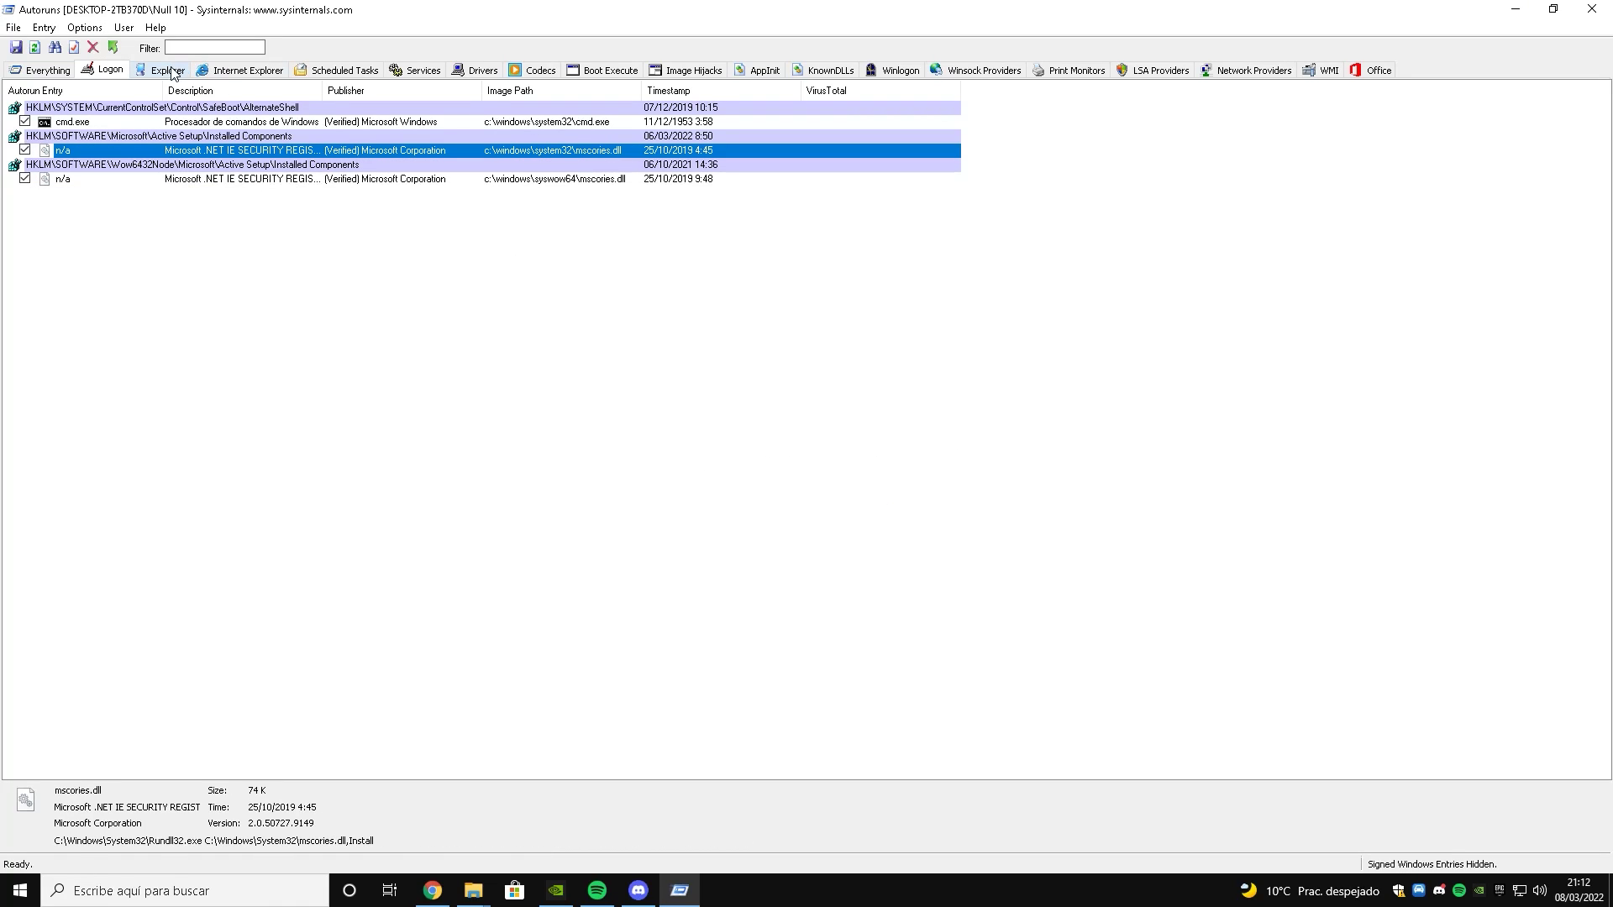
- Delete both GoogleUpdateTaskMachine entries from the scheduled tasks in Autoruns
click(168, 71)
click(239, 71)
click(333, 73)
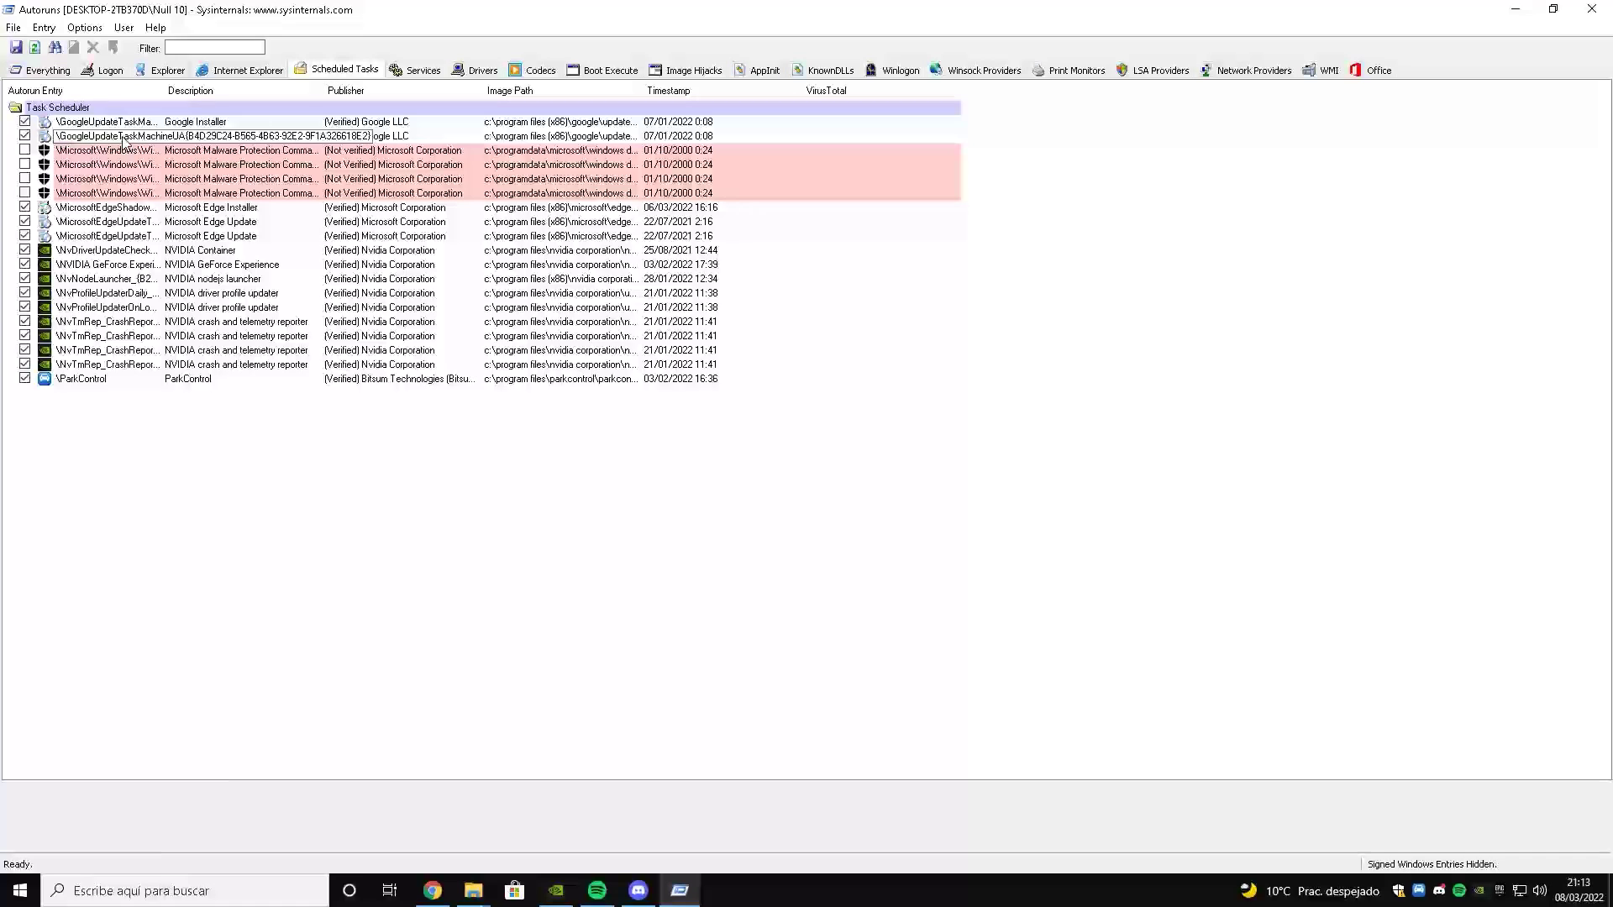
click(252, 124)
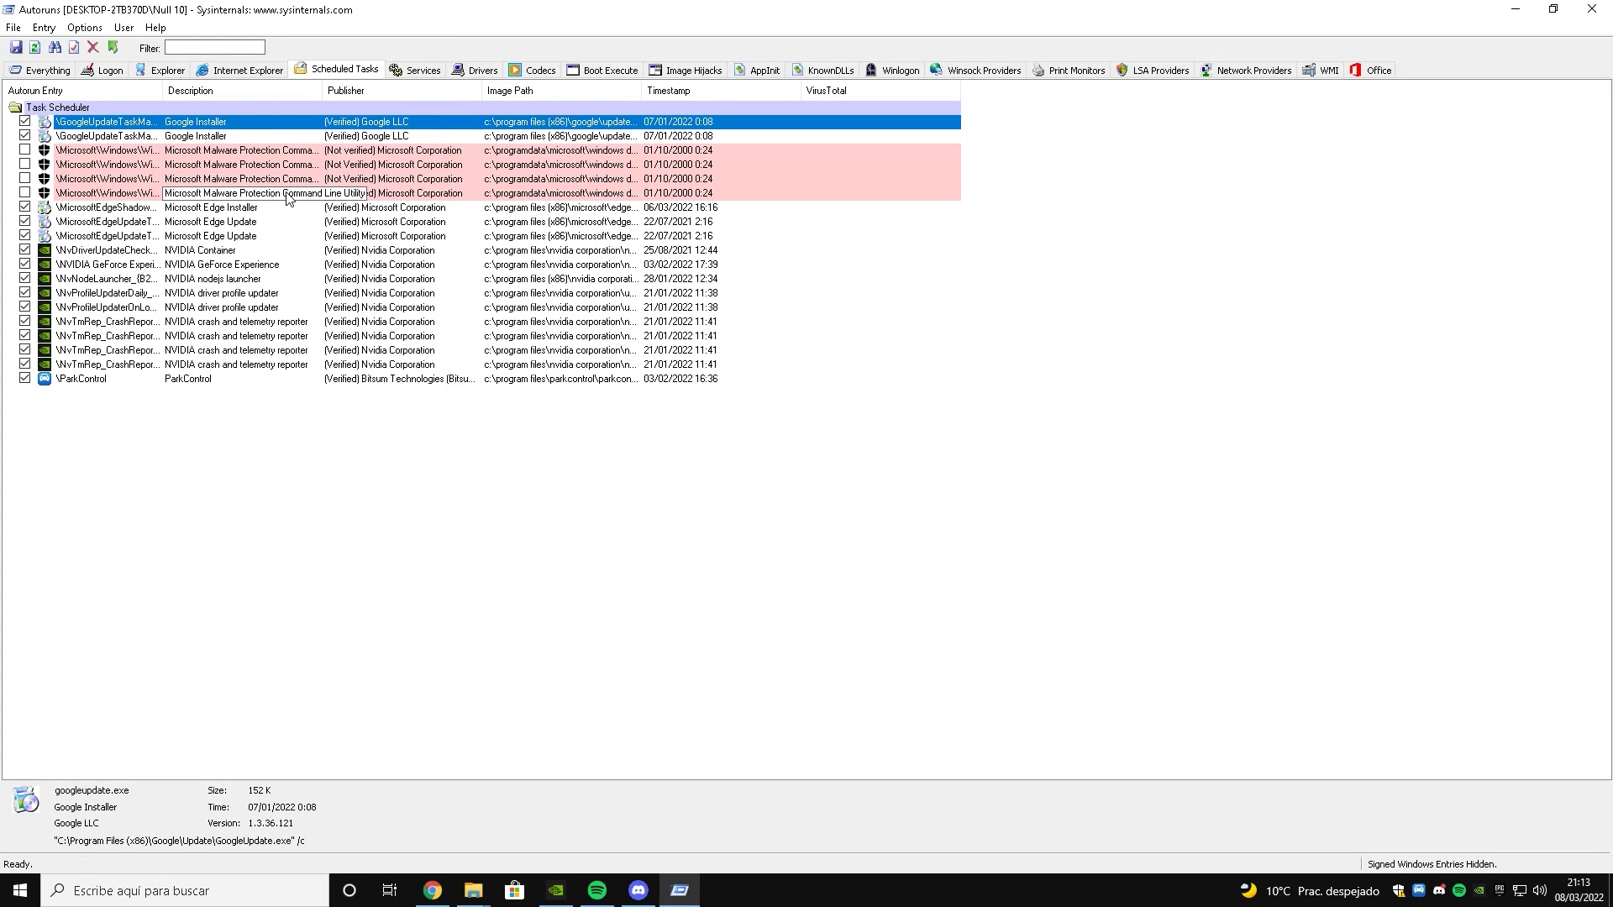
key(Delete)
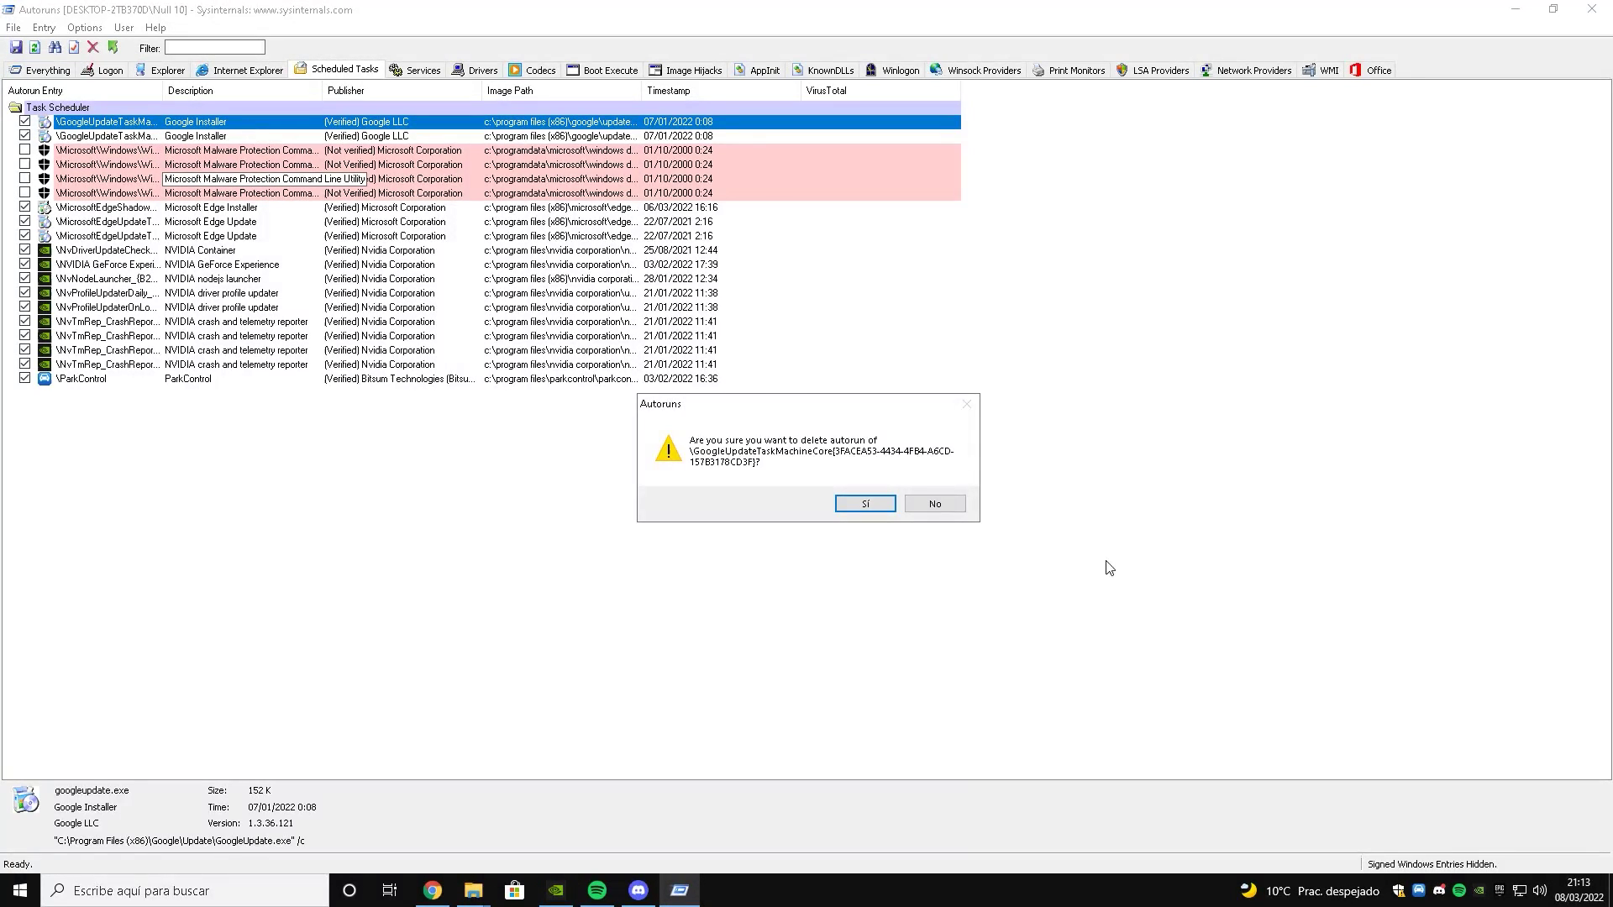
click(867, 509)
key(Delete)
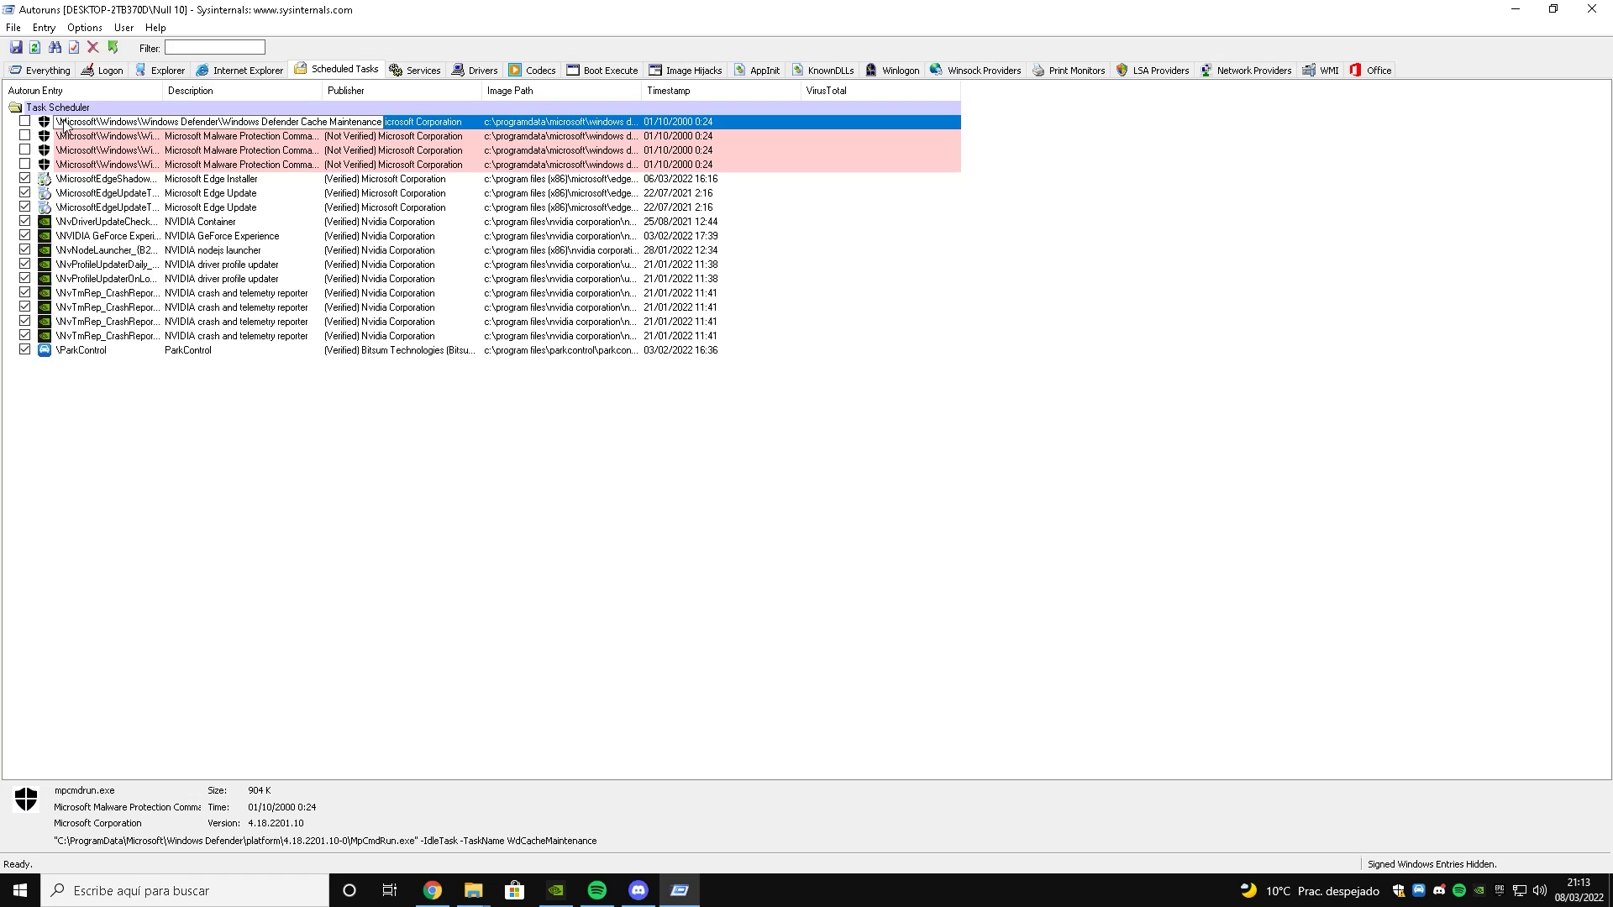
- Delete MicrosoftEdgeShadowStackRollbackTask and the two MicrosoftEdgeUpdate tasks from the scheduled tasks
click(76, 179)
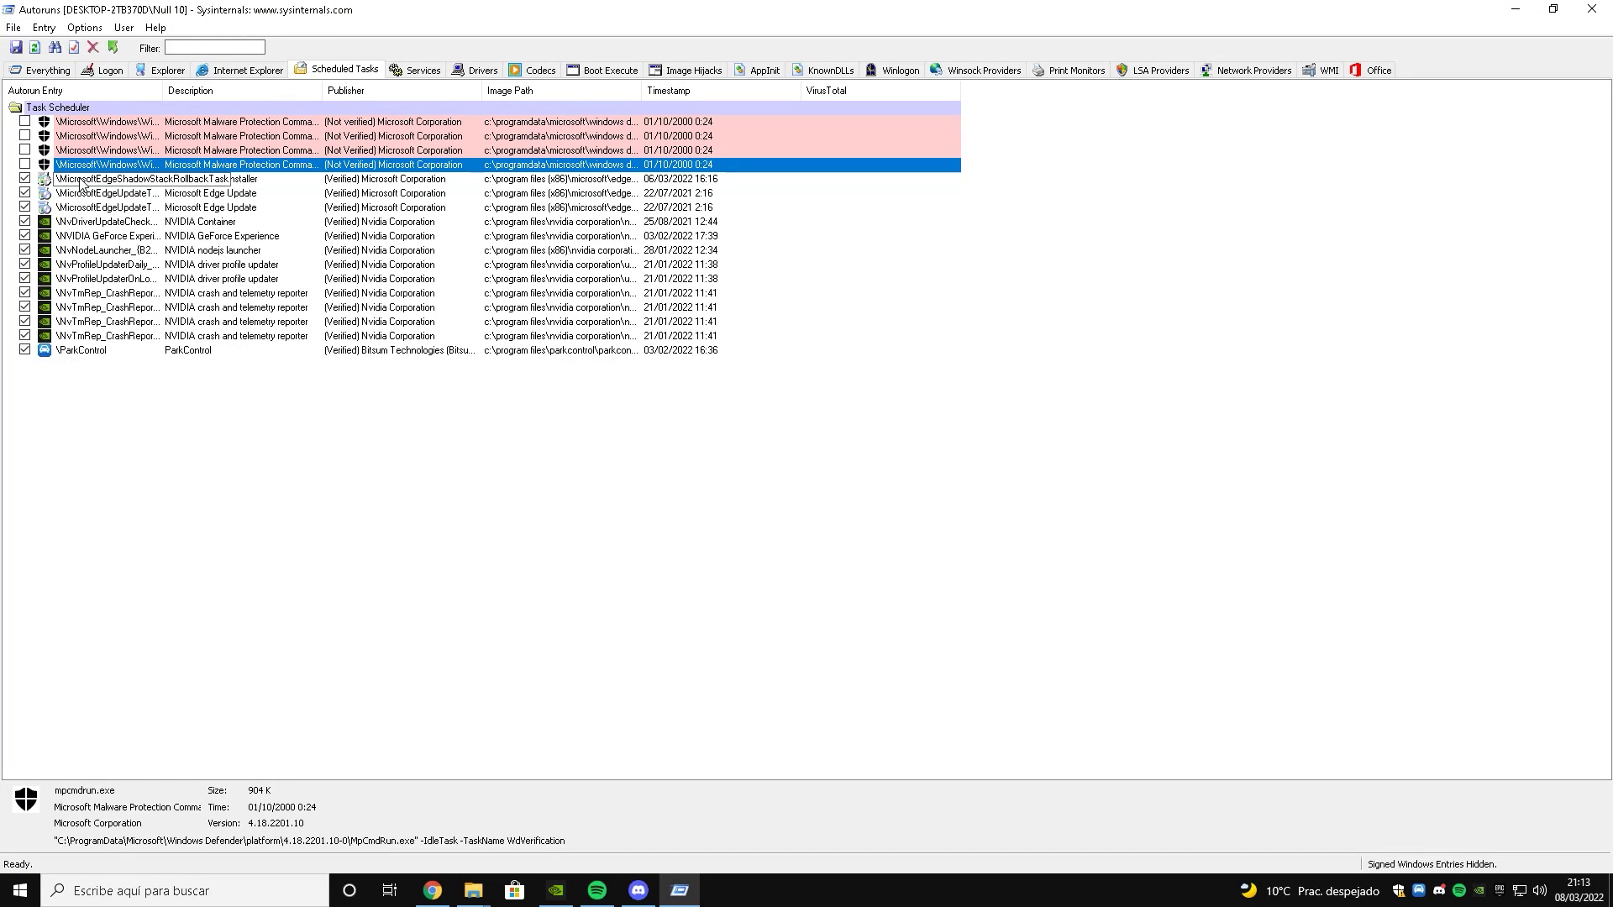
key(Delete)
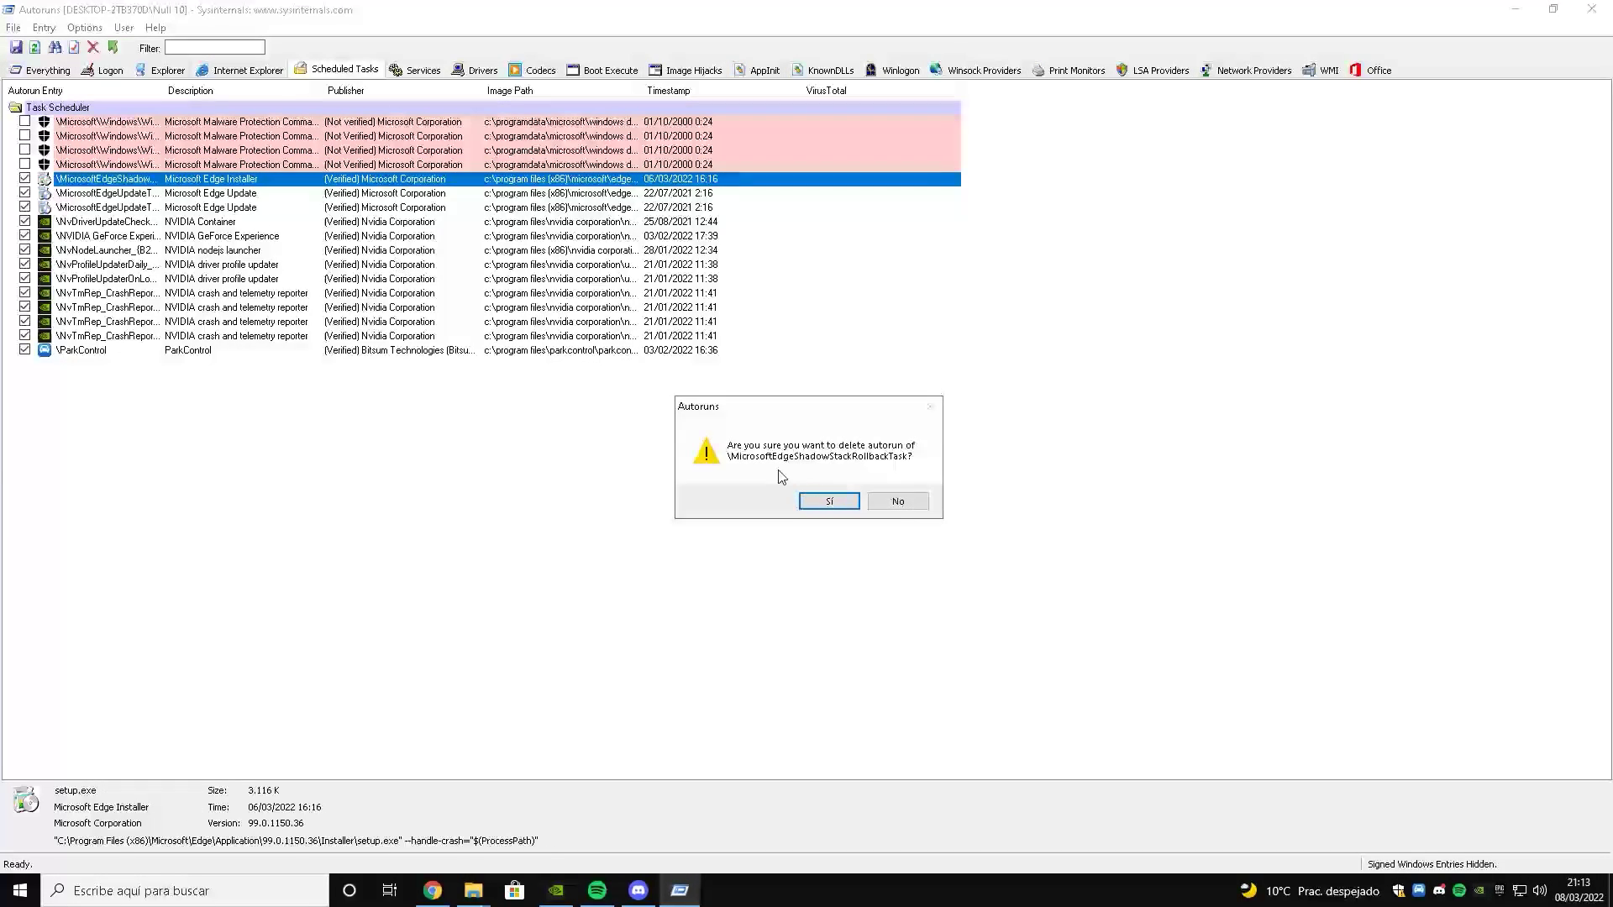
click(830, 502)
key(Delete)
click(832, 503)
key(Delete)
click(829, 502)
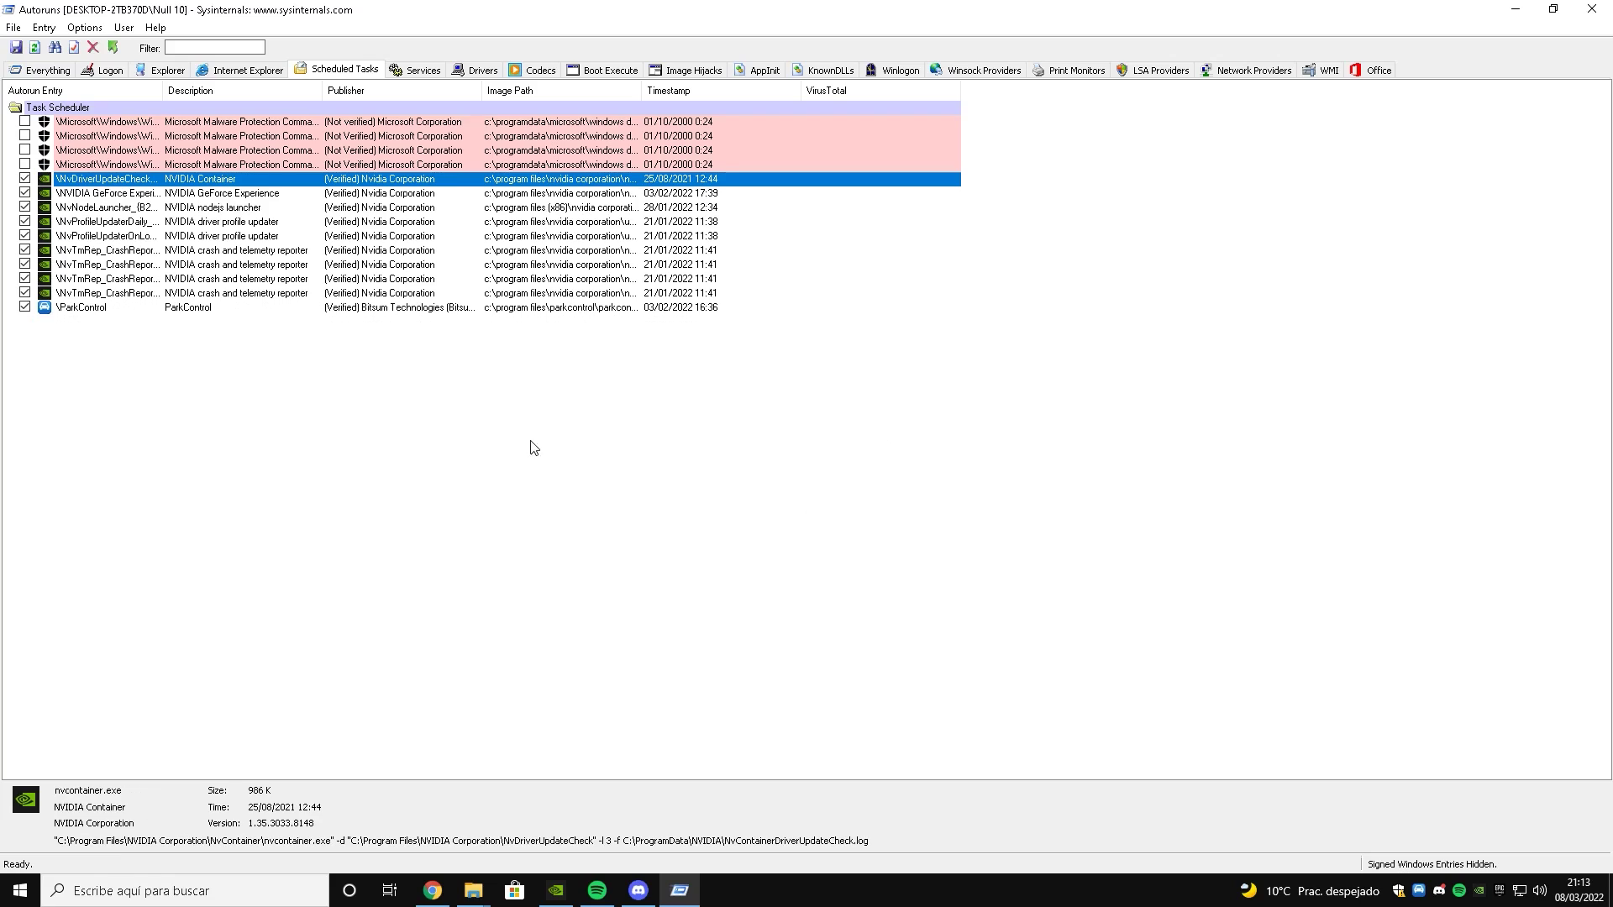
- Delete the ParkControl autorun from the scheduled tasks
click(101, 307)
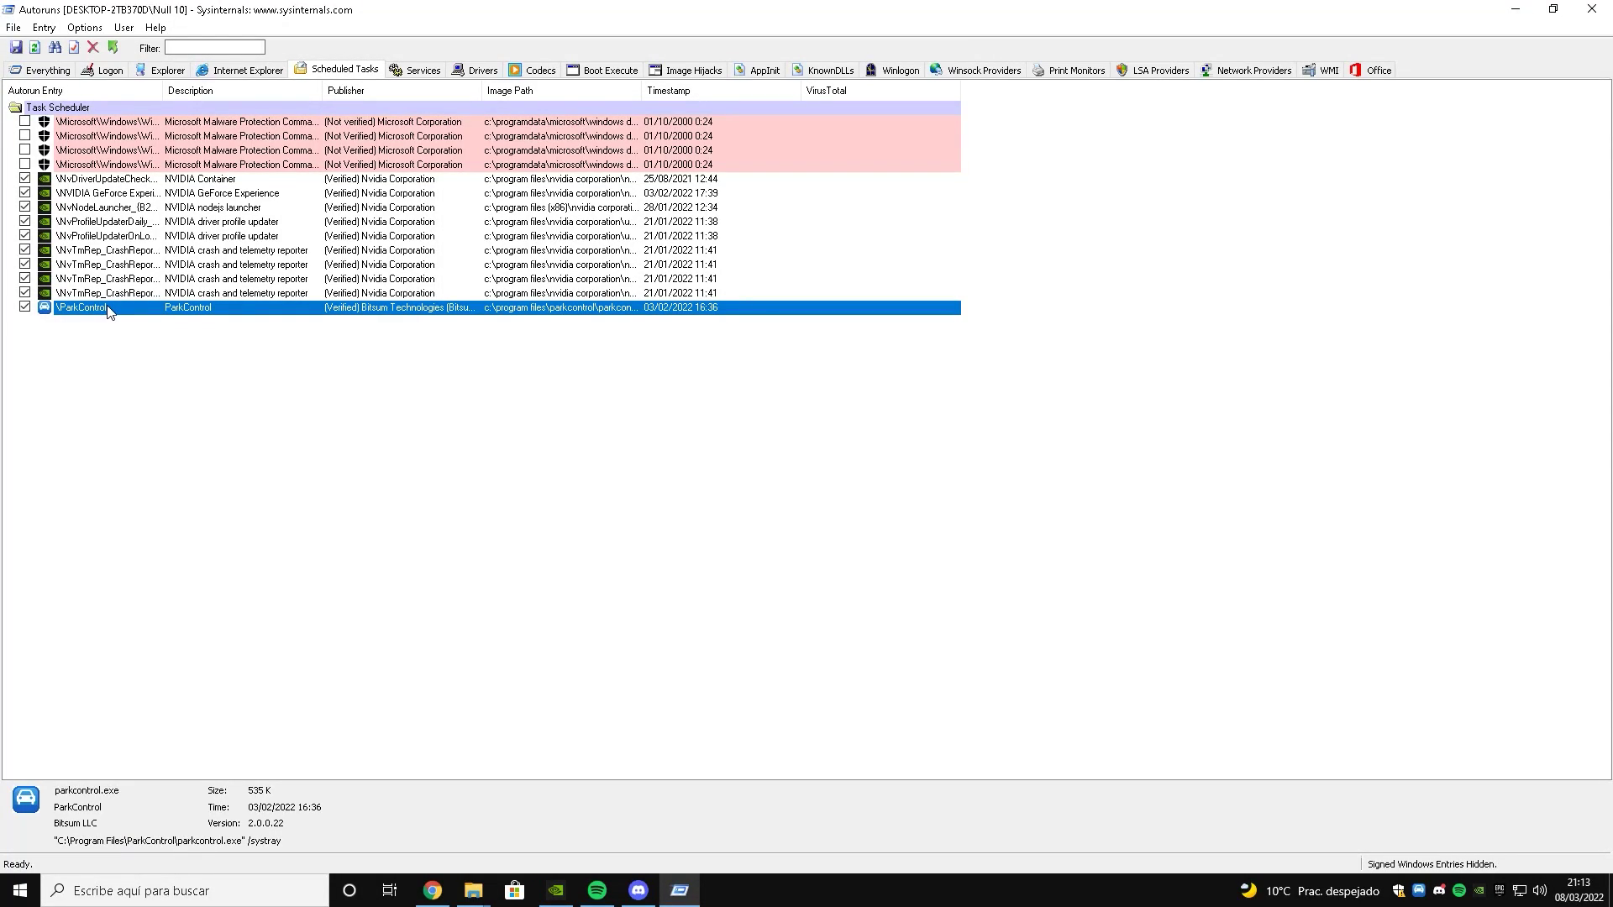
key(Delete)
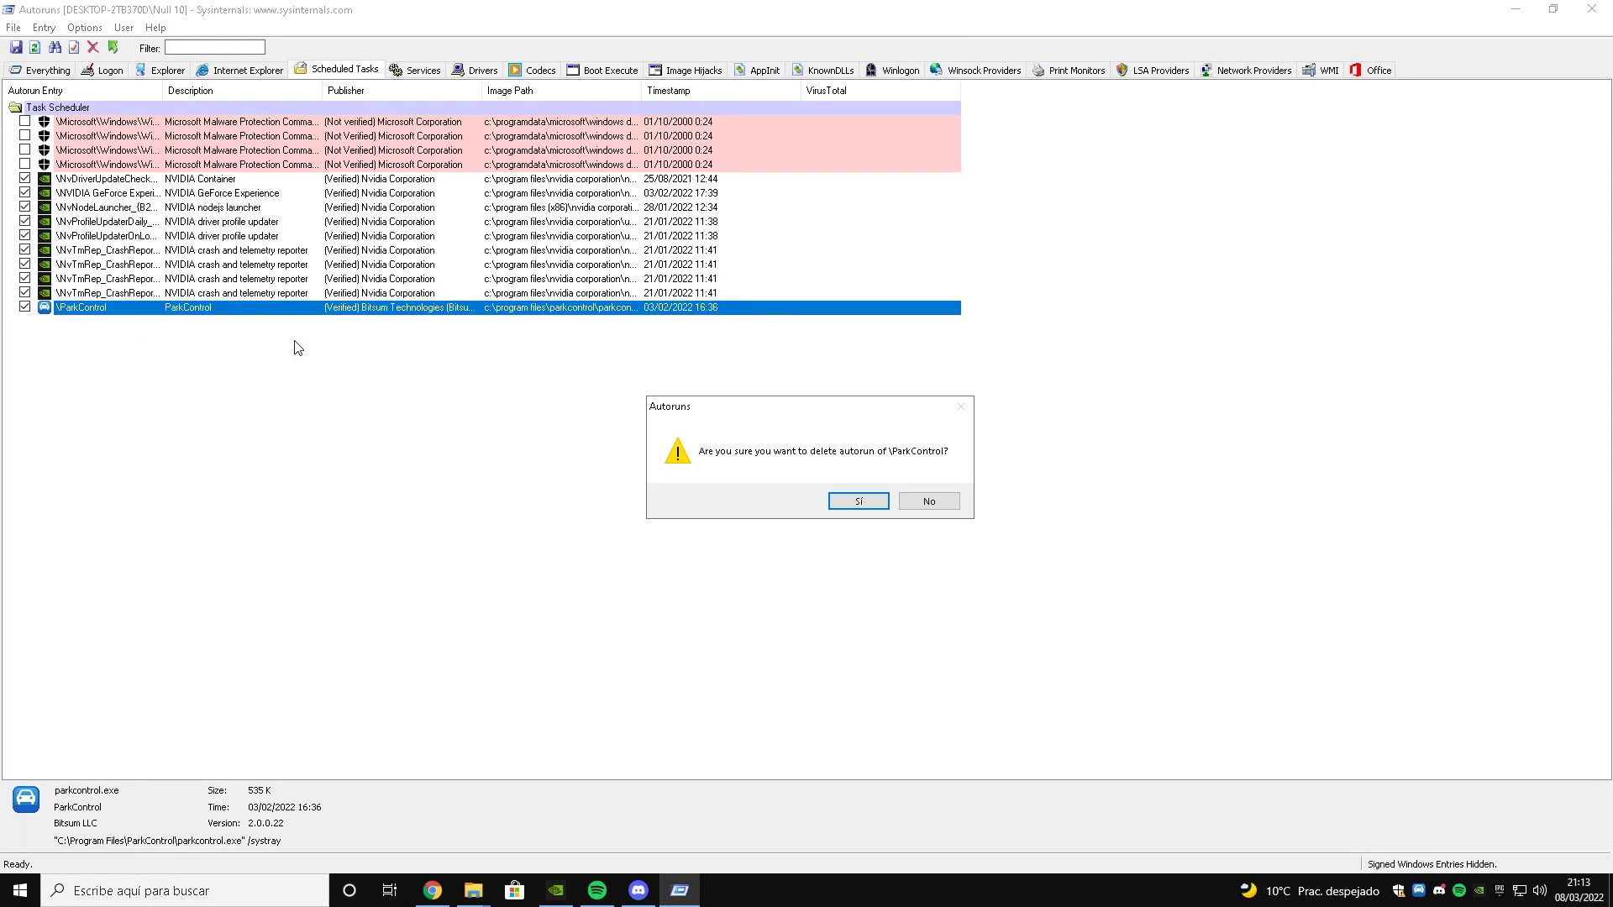
click(857, 501)
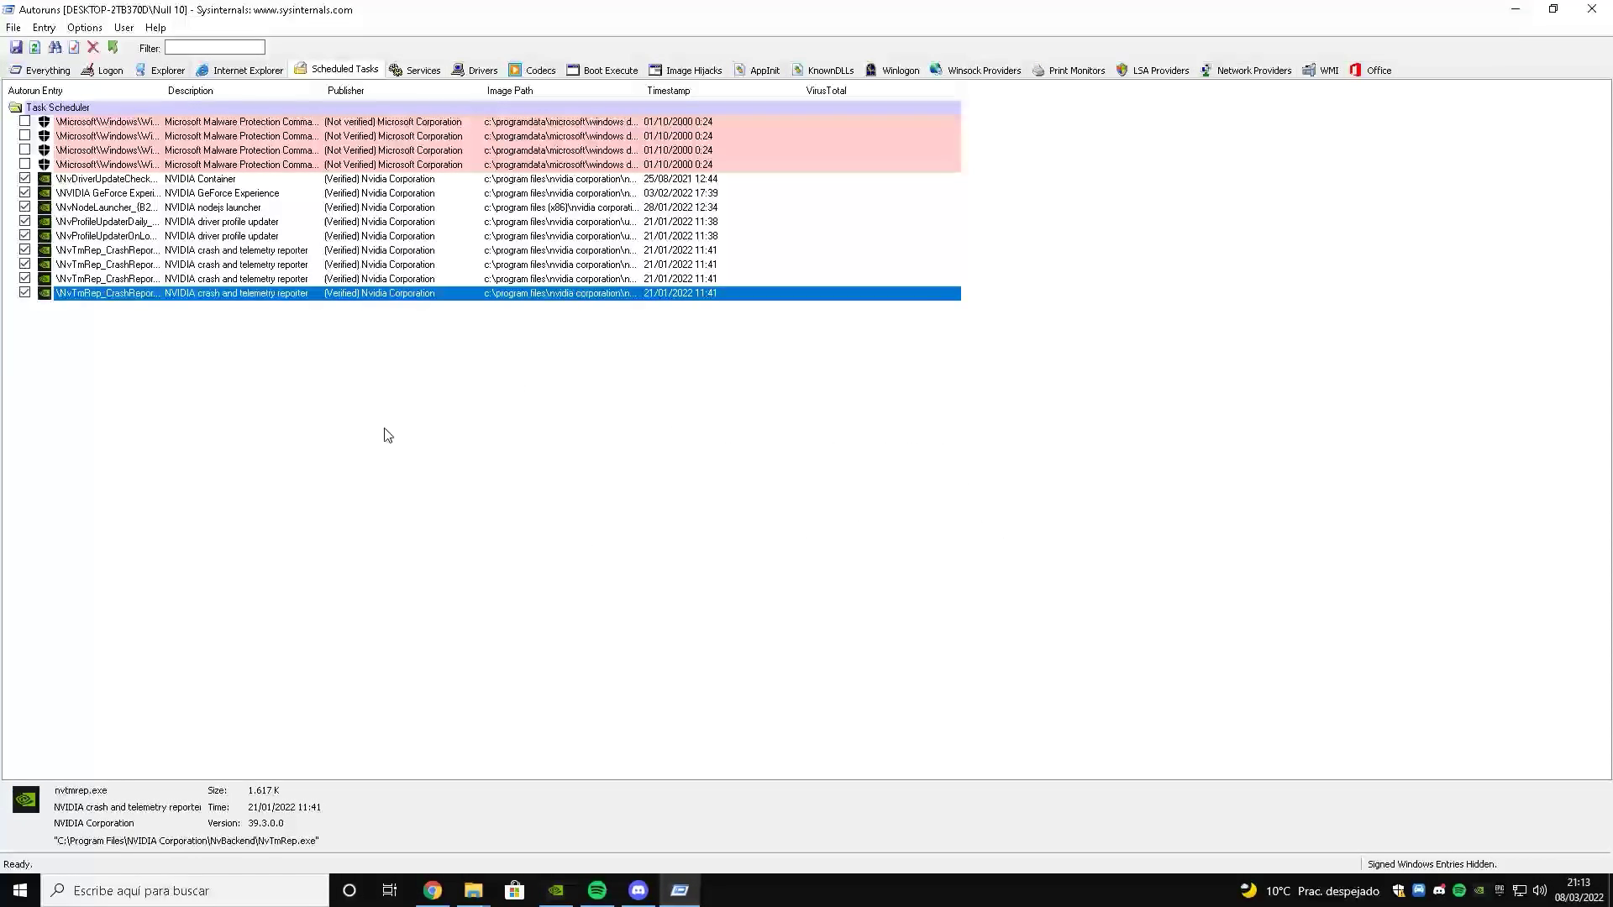
- Disable the edgeupdate and edgeupdatem entries among the Autoruns services
click(399, 72)
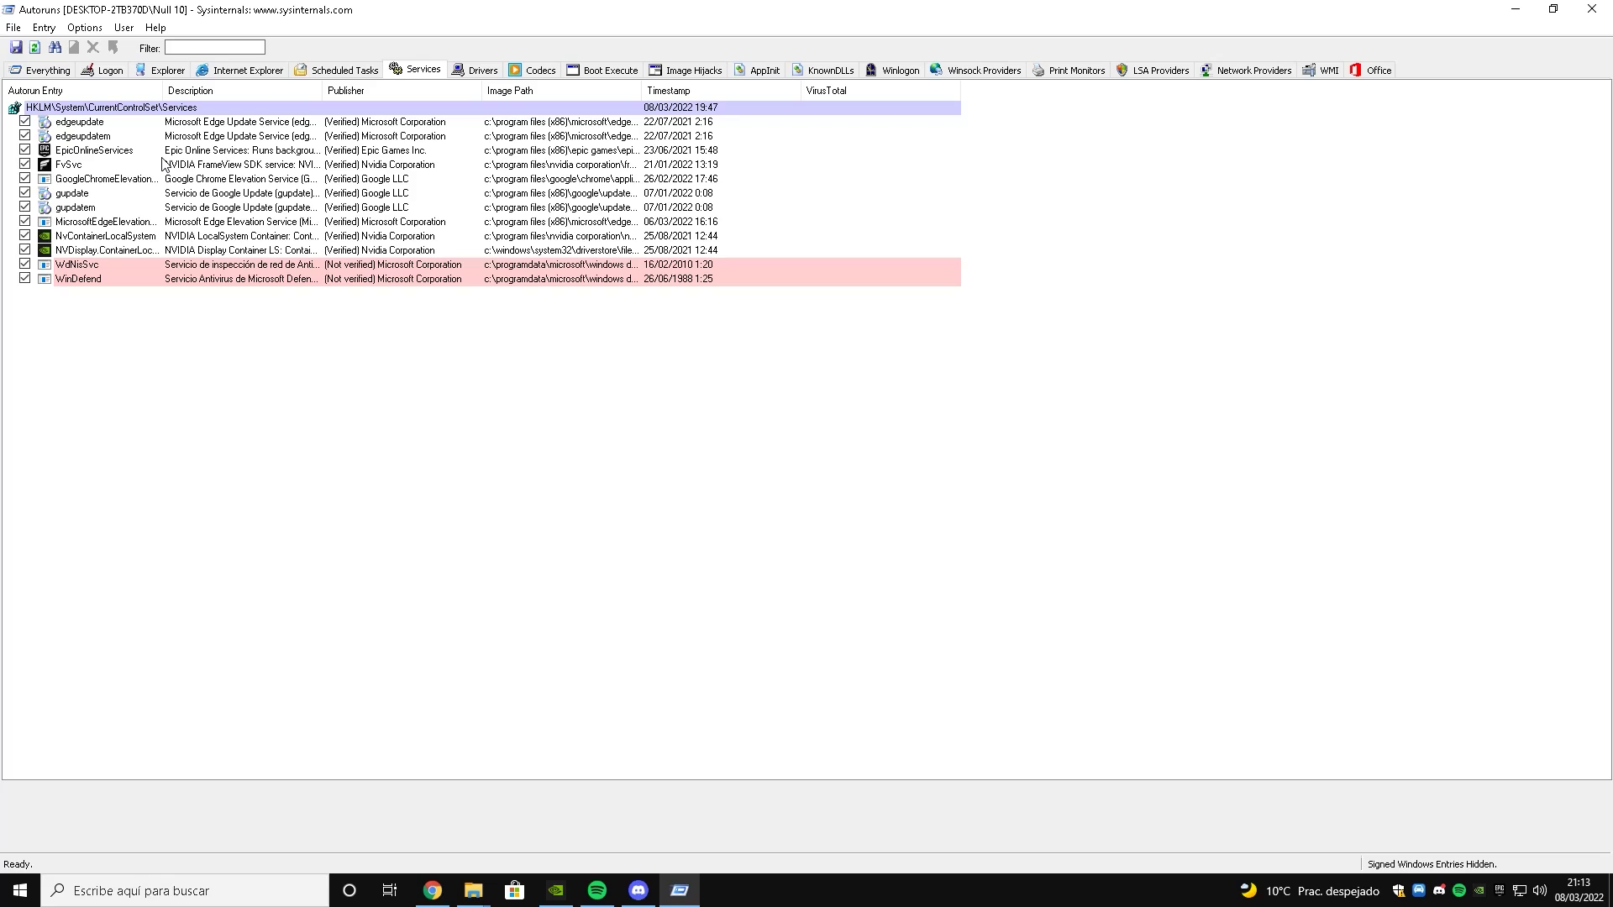
click(77, 125)
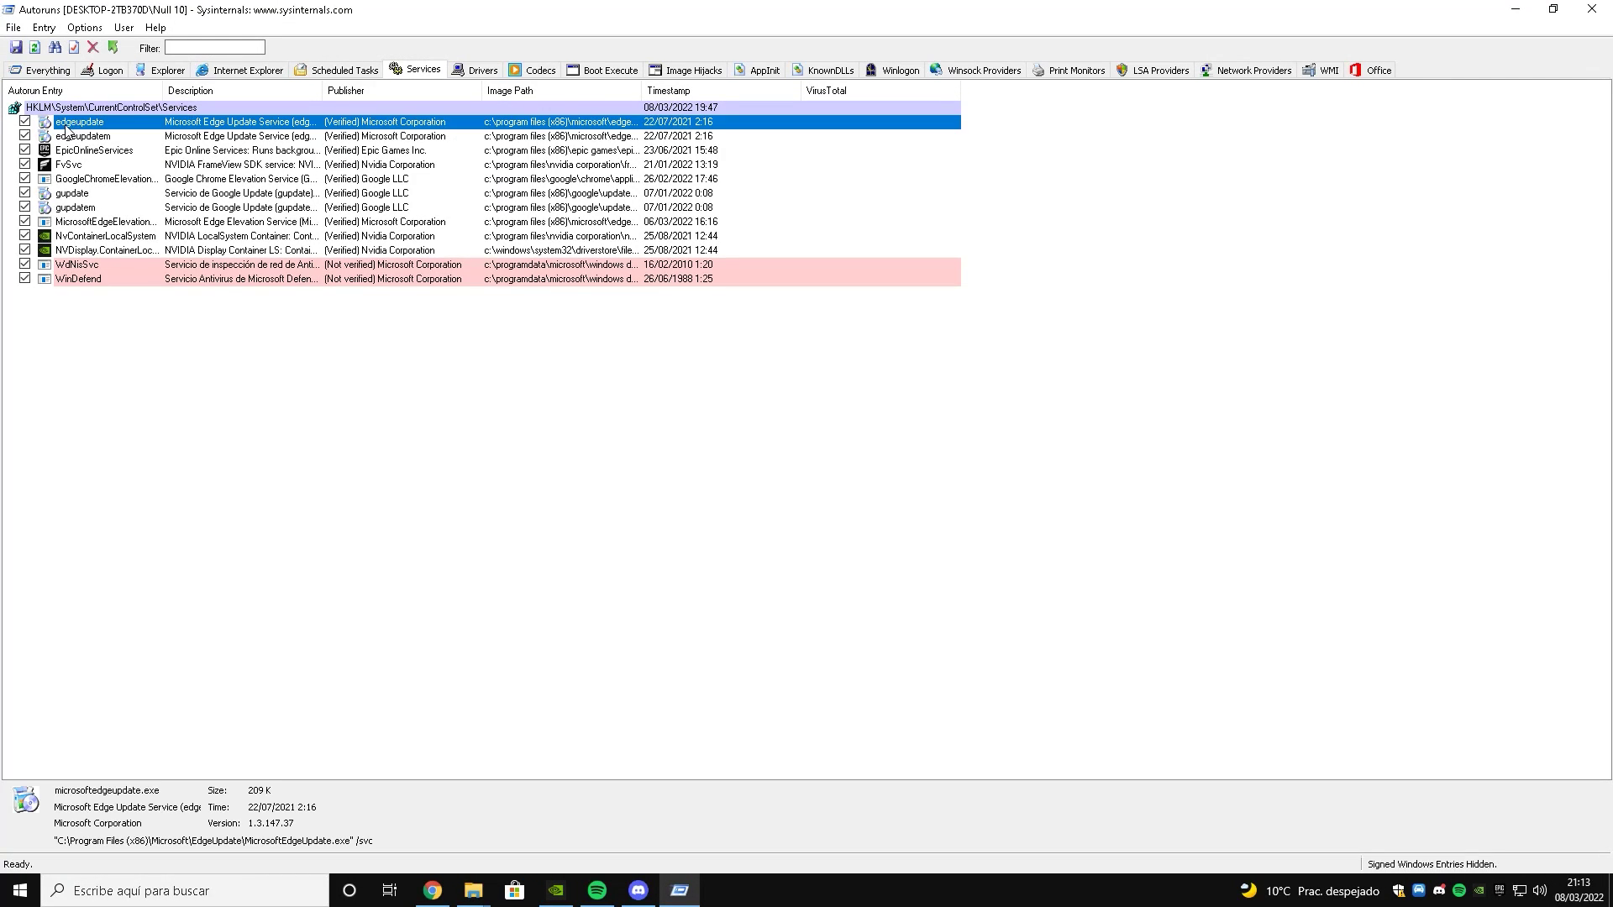
click(25, 122)
click(25, 136)
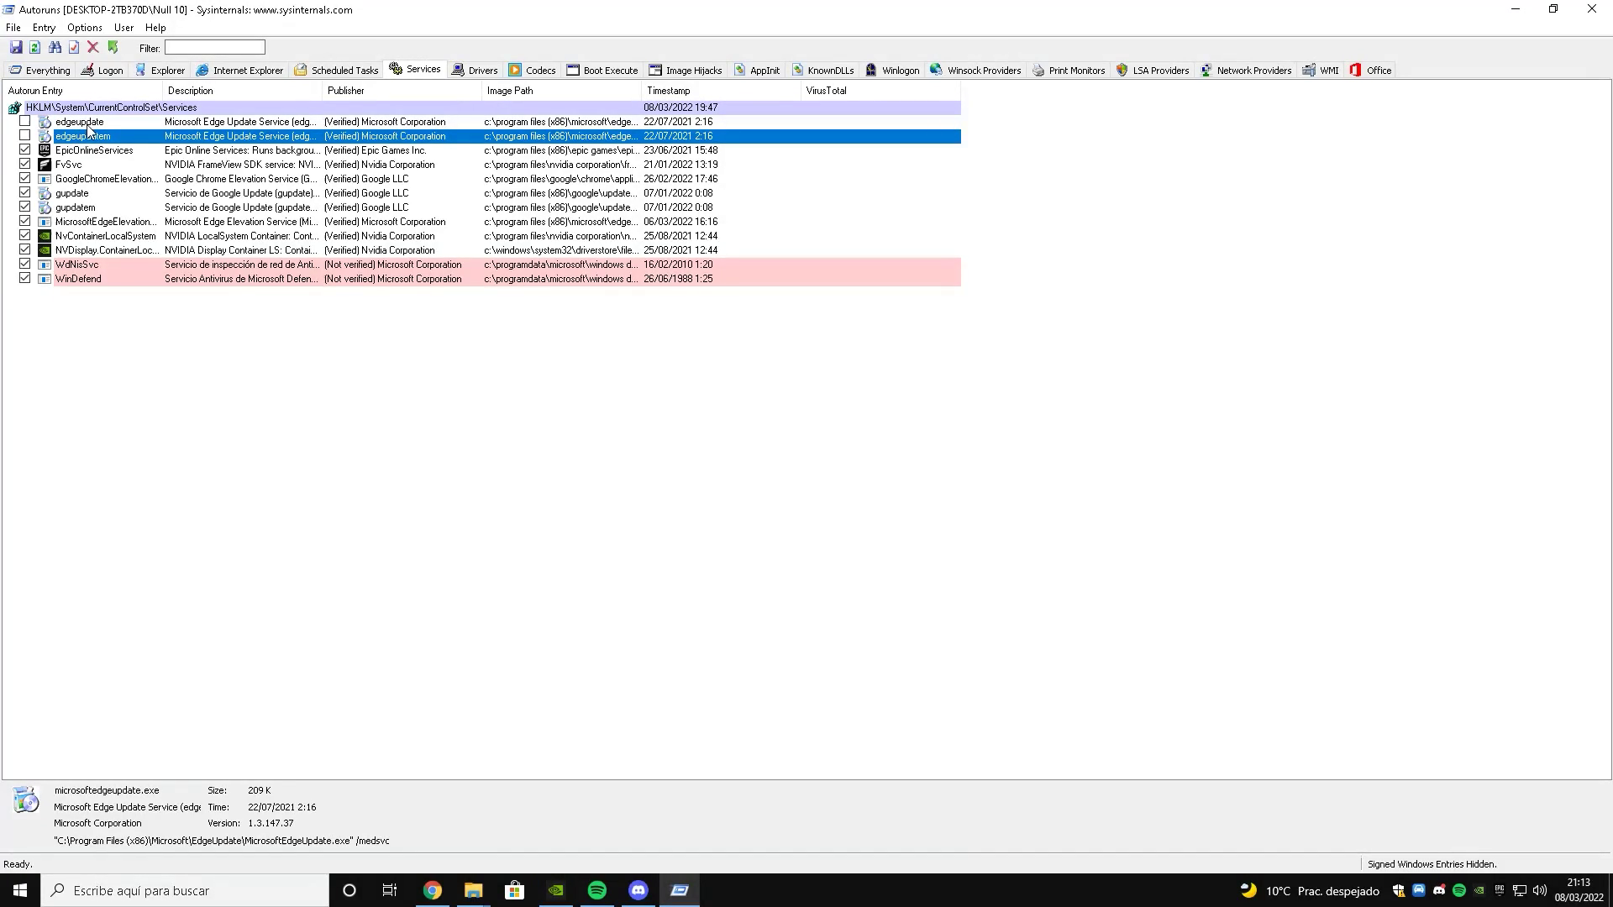
- Disable the GoogleChromeElevationService, gupdate, gupdatem and MicrosoftEdgeElevationService entries among the Autoruns services
click(25, 179)
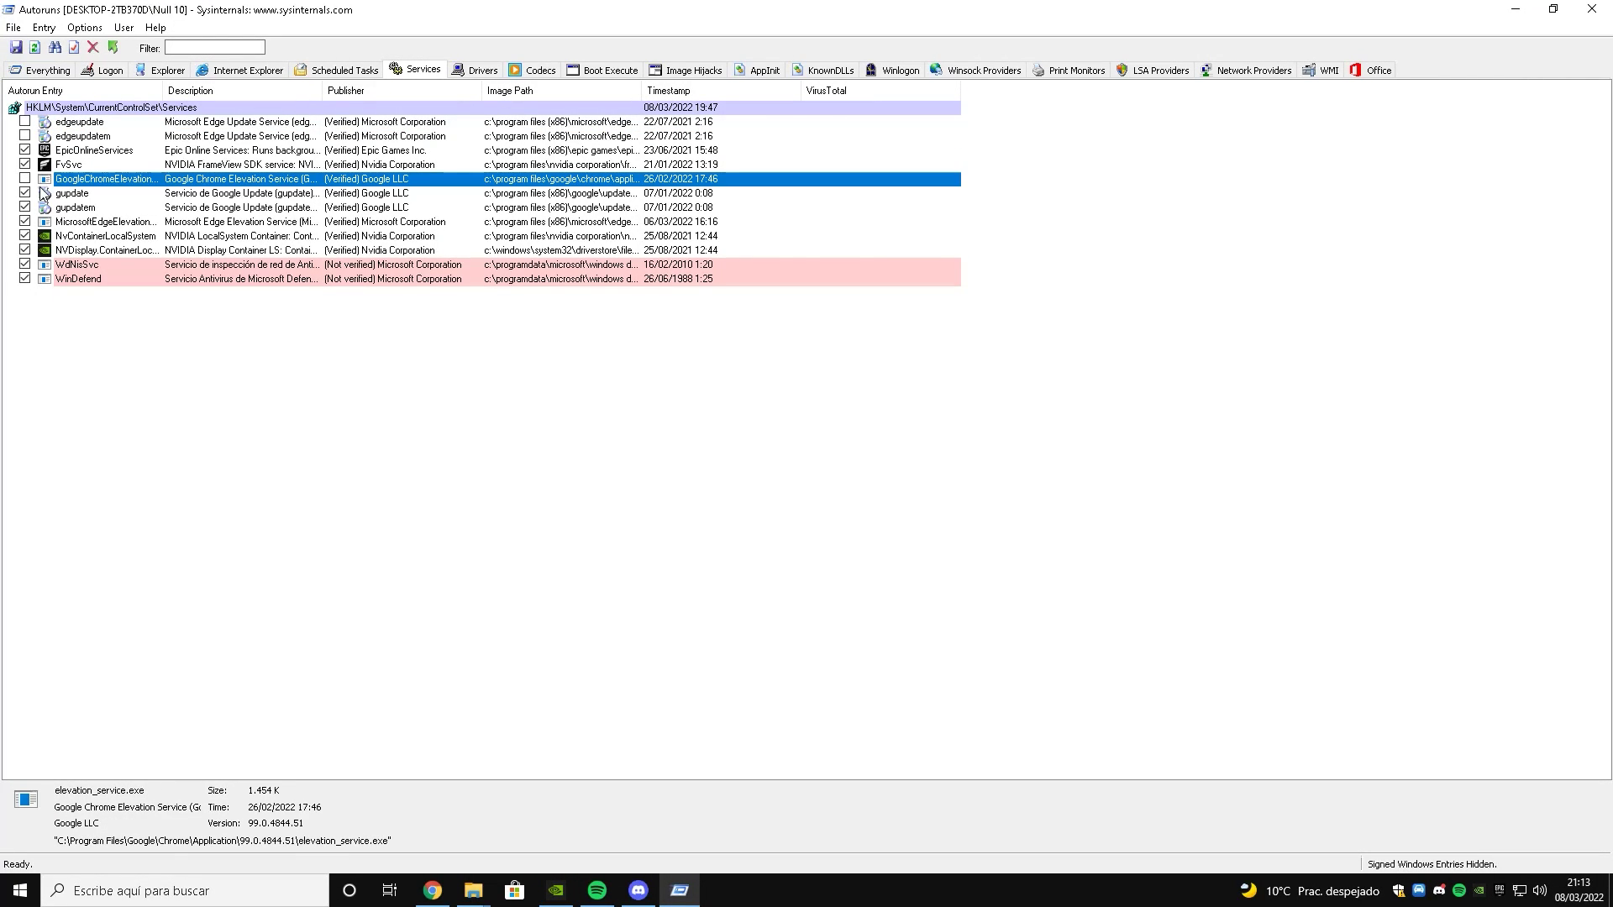
click(25, 193)
click(26, 207)
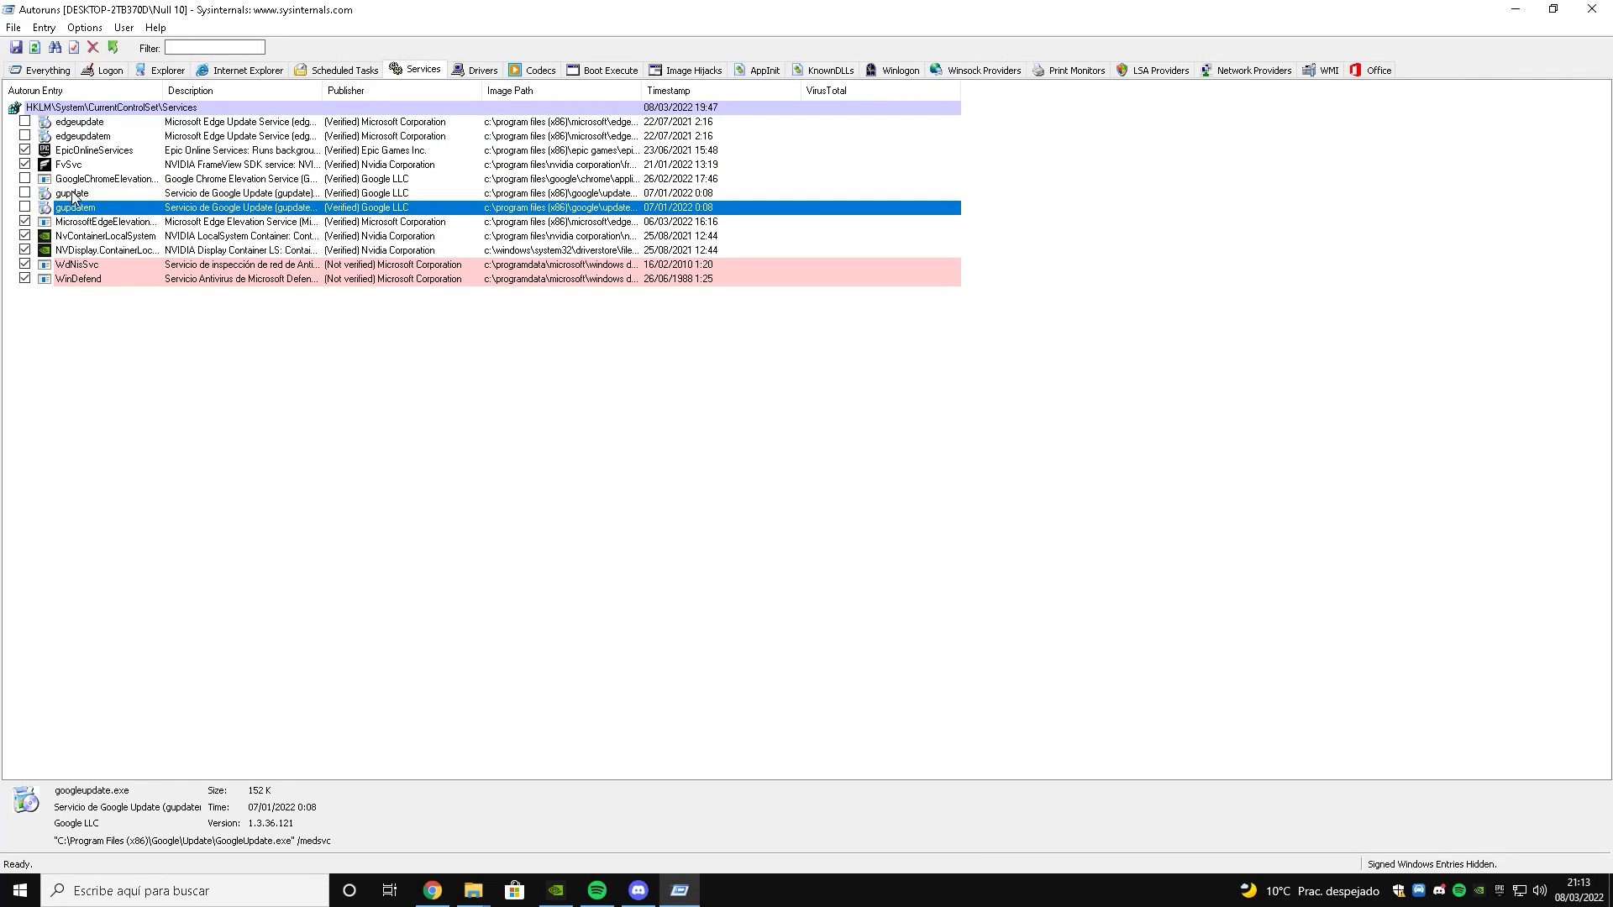
click(25, 221)
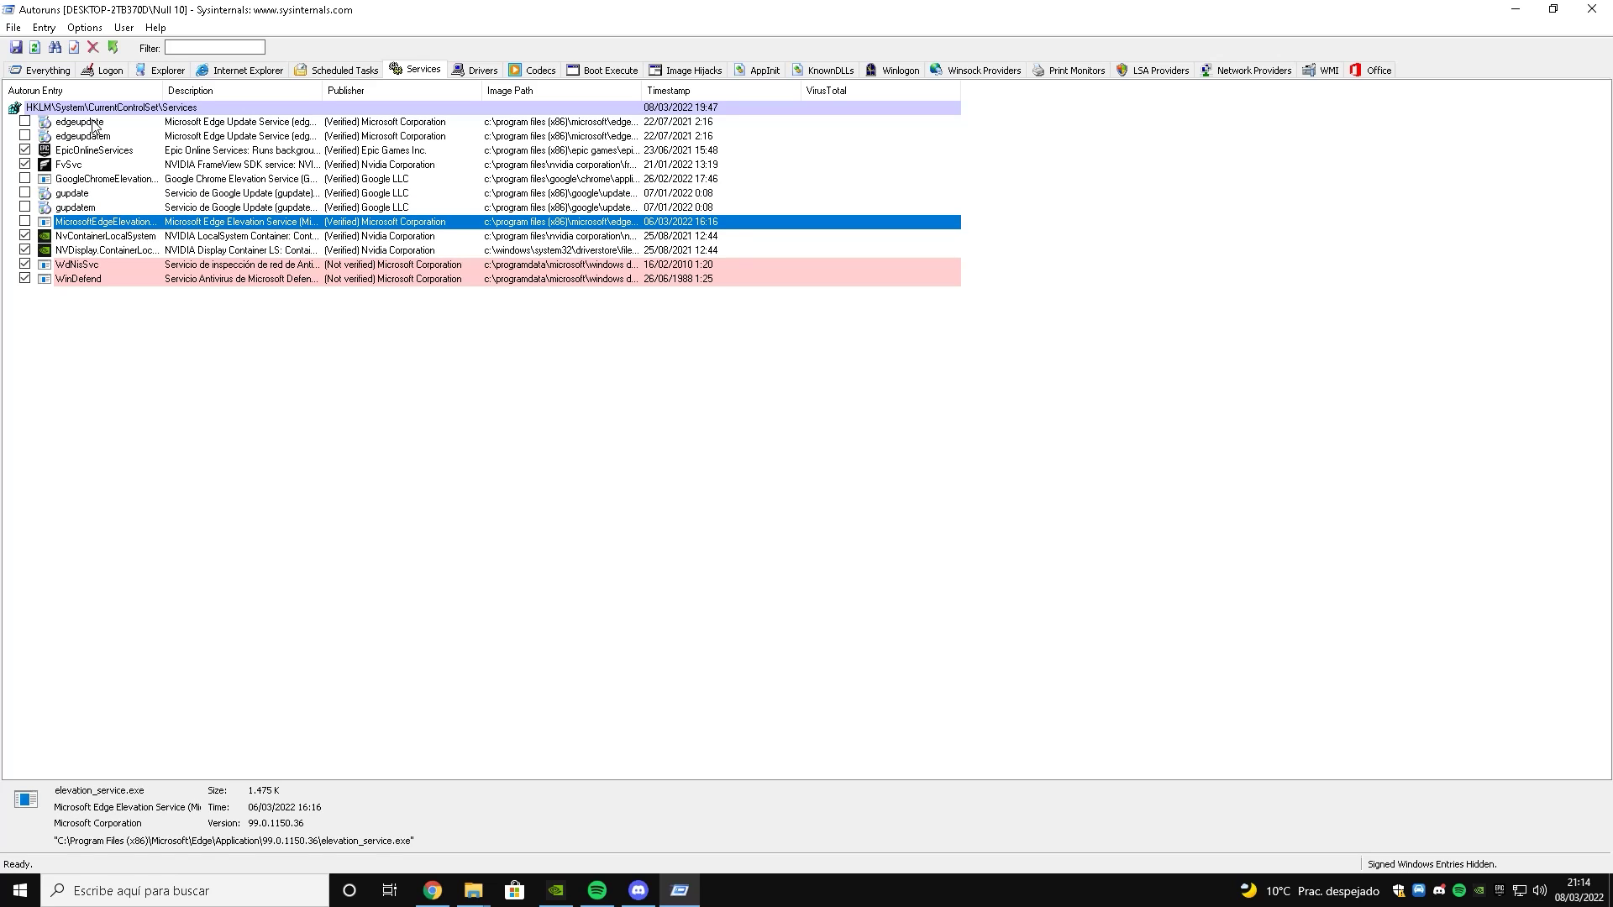
- Delete the Adobe Type Manager font driver entry from the Autoruns drivers
click(480, 69)
click(102, 308)
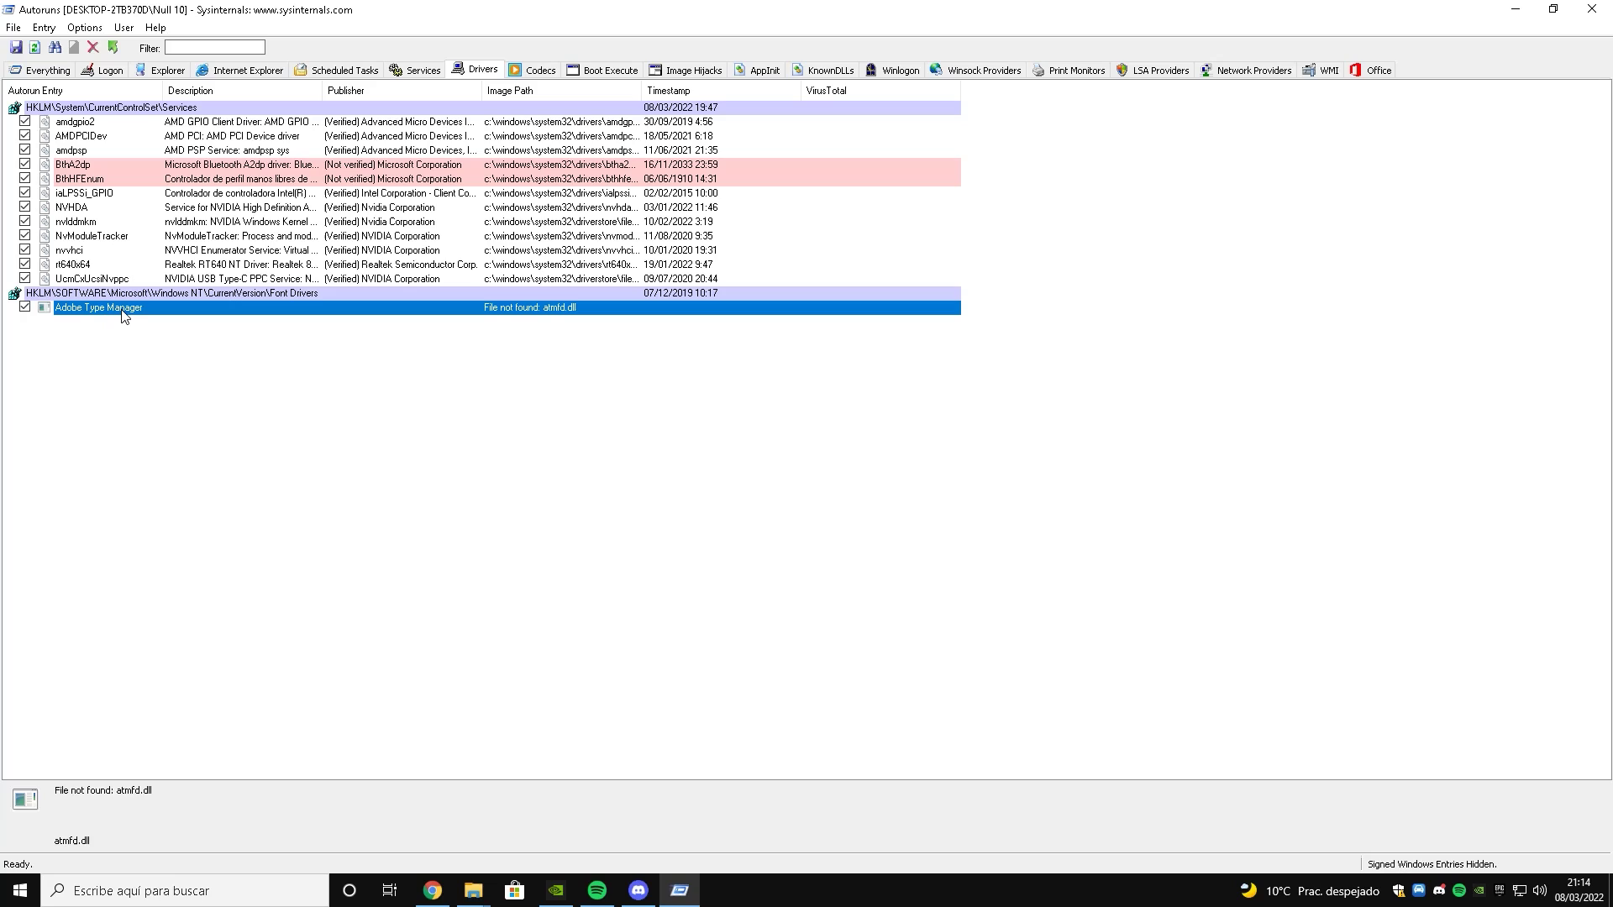
key(Delete)
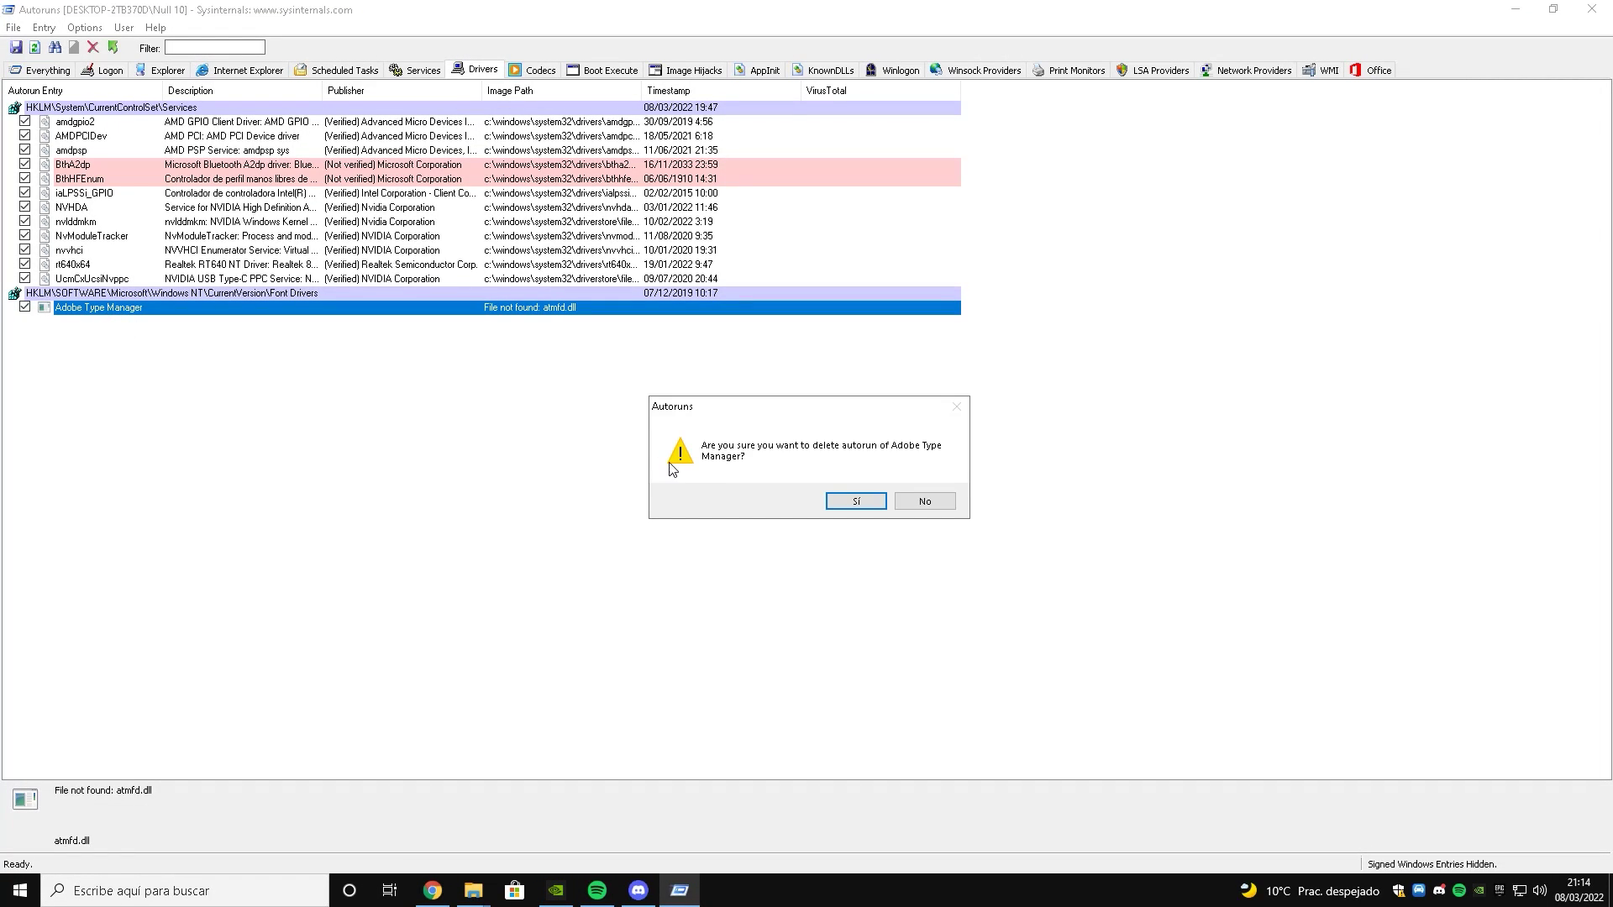
click(827, 501)
- Delete the UcmCxUcsiNvppc entry (NVIDIA USB Type-C PPC Service) from the Autoruns drivers
click(97, 268)
click(92, 280)
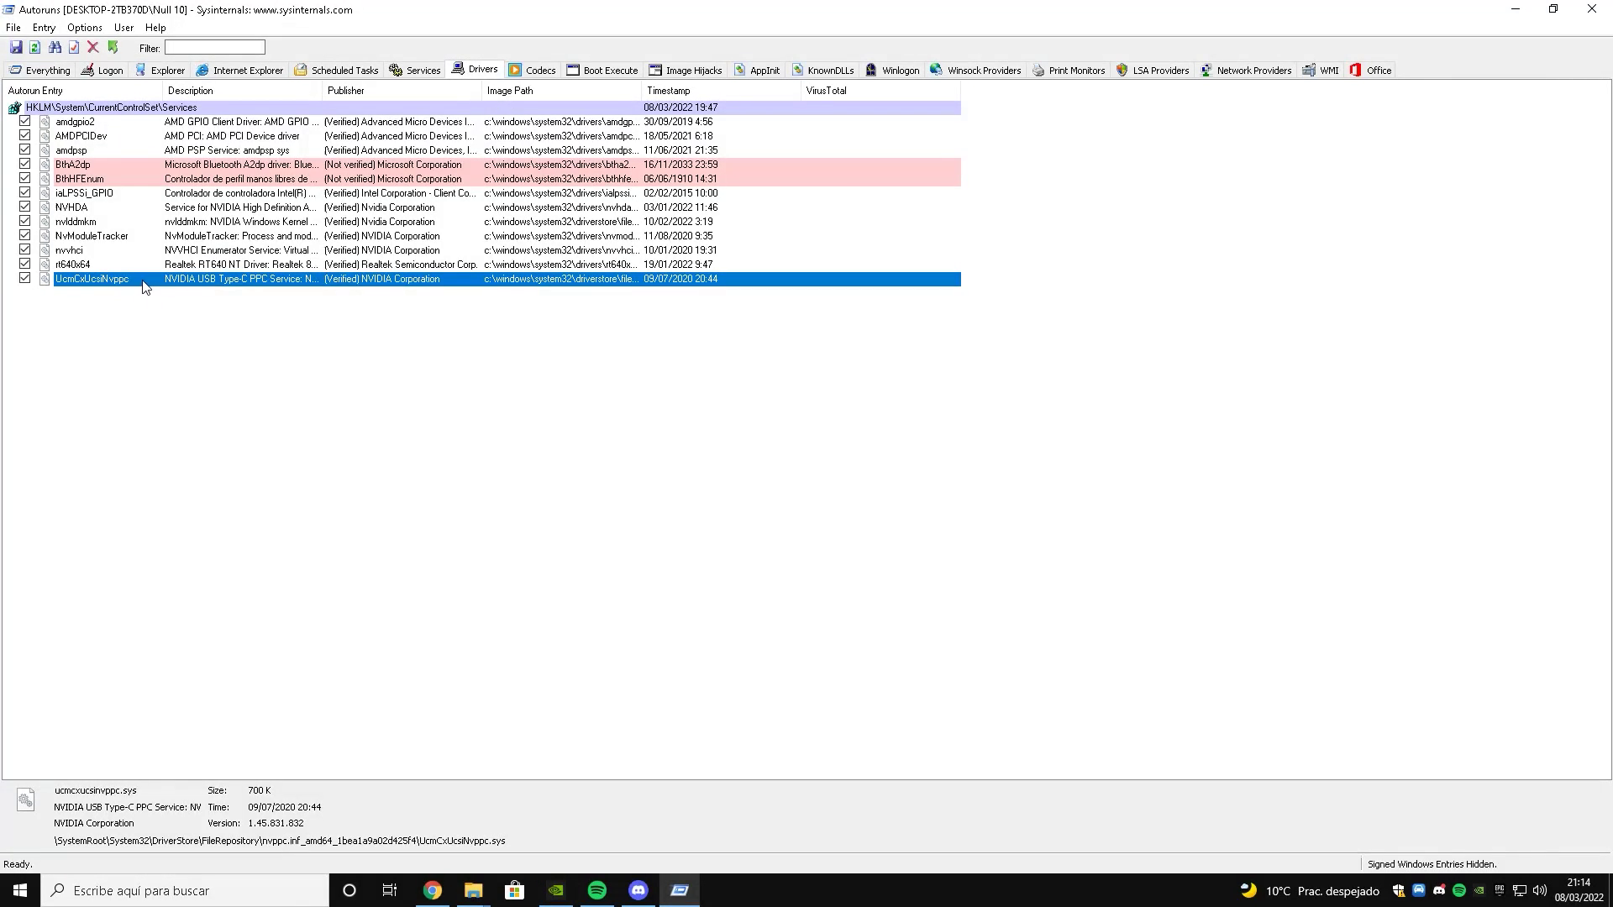
key(Delete)
click(865, 501)
- Disable the BthA2dp and BthHFEnum Bluetooth entries among the Autoruns drivers
click(71, 165)
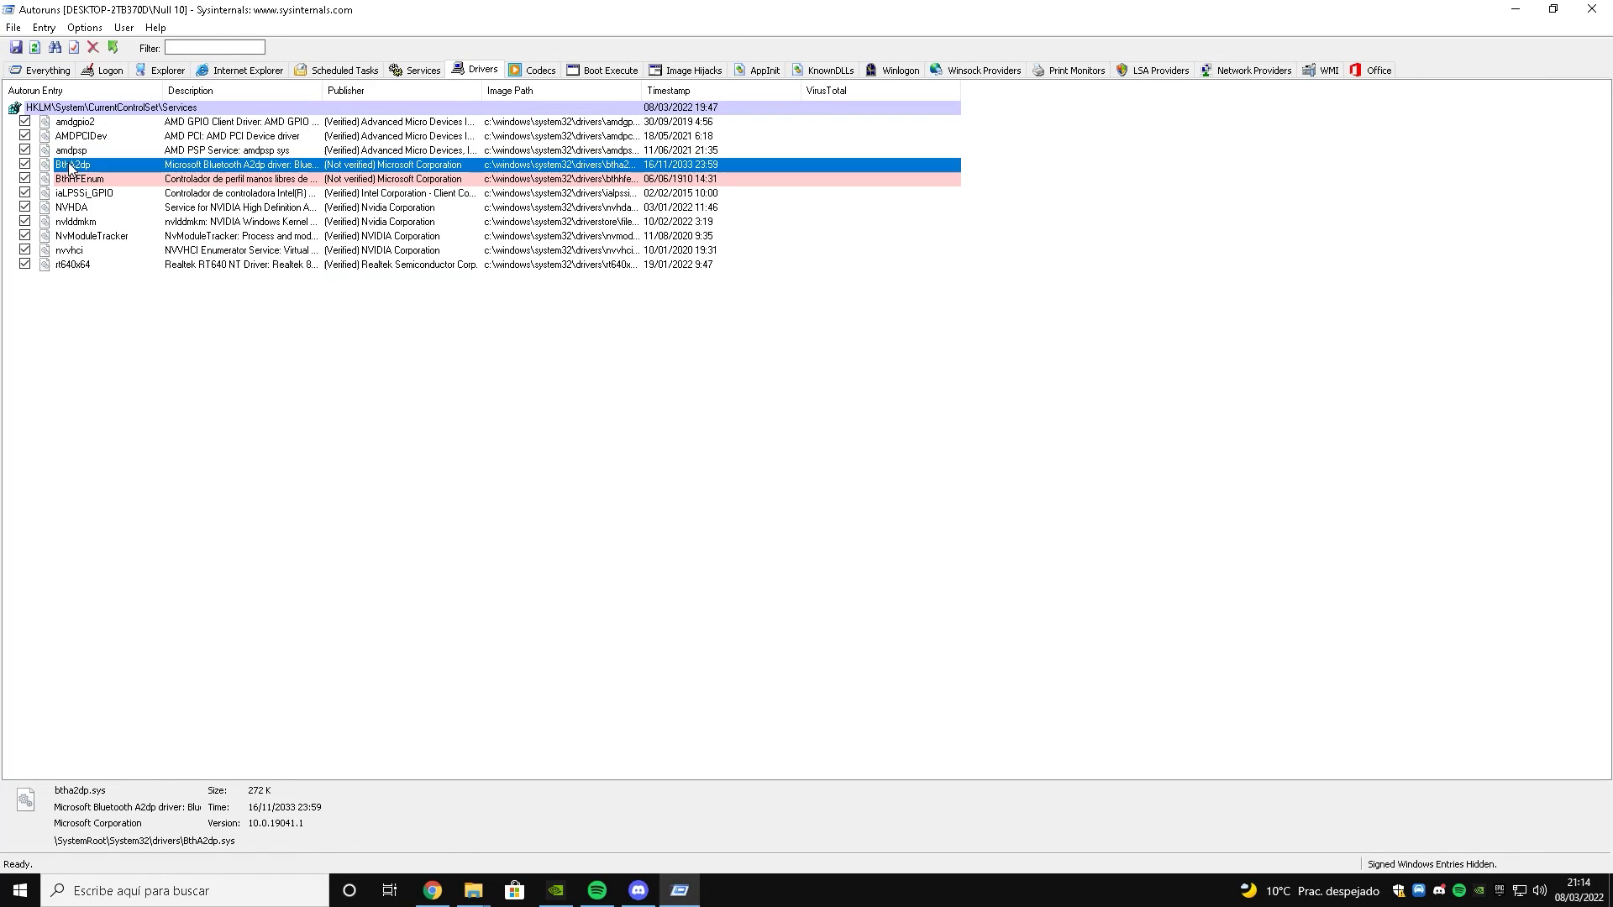
click(67, 178)
key(Up)
click(67, 178)
key(Up)
click(72, 178)
key(Up)
click(24, 164)
click(24, 178)
click(80, 168)
key(Down)
key(Up)
key(Down)
key(Up)
- Review the Image Hijacks entries and close Autoruns
key(ctrl+Tab)
key(ctrl+Tab)
key(ctrl+Tab)
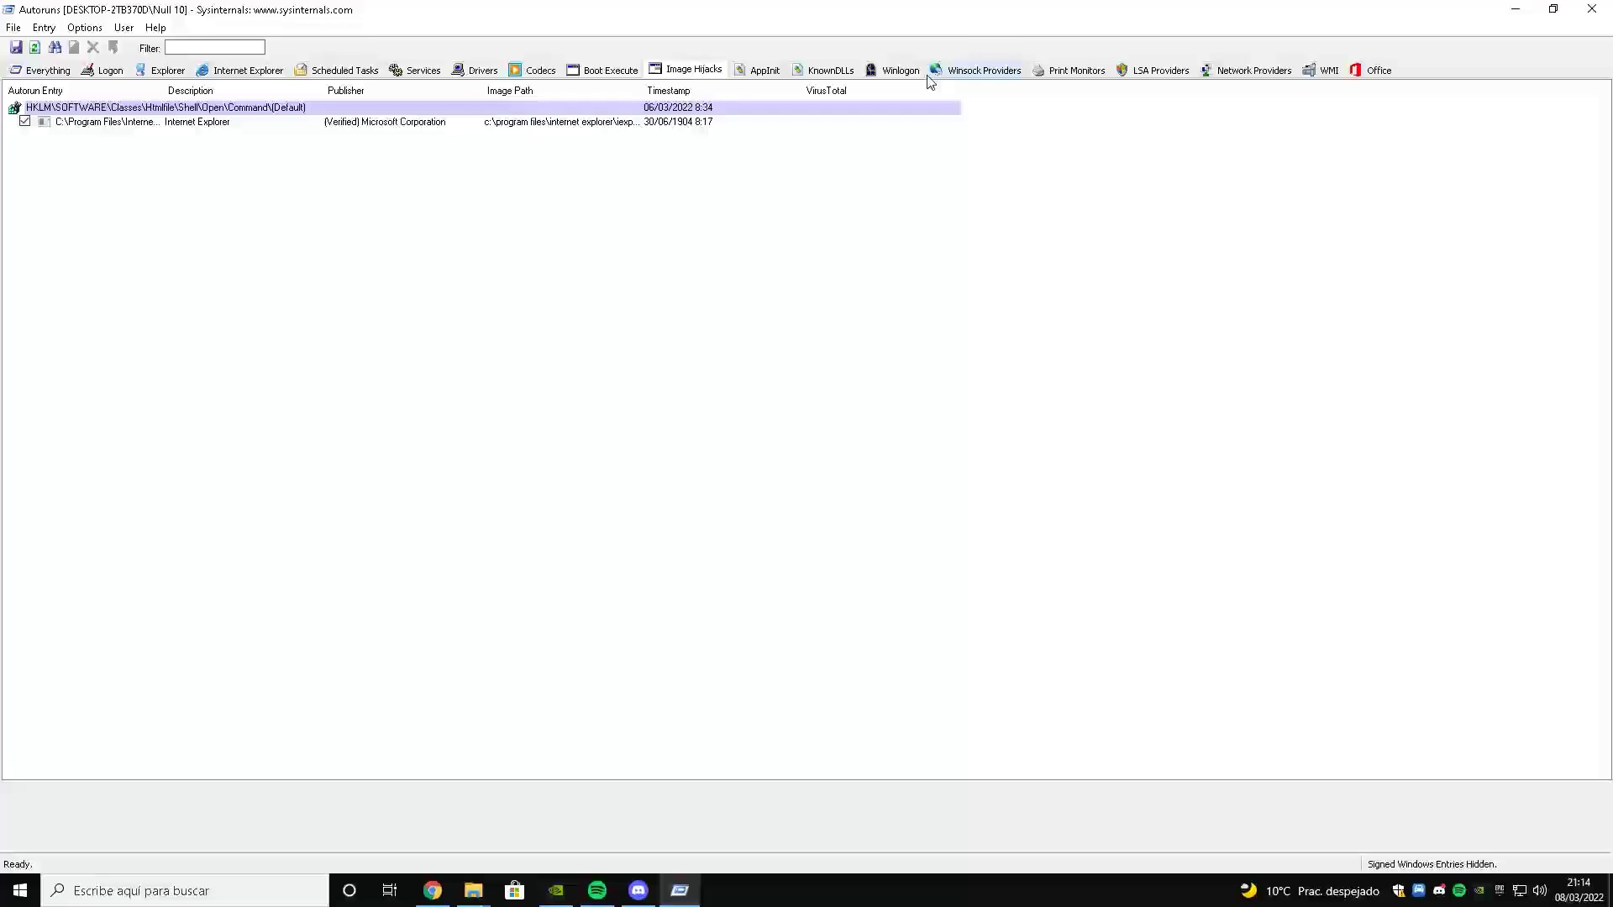
click(1592, 10)
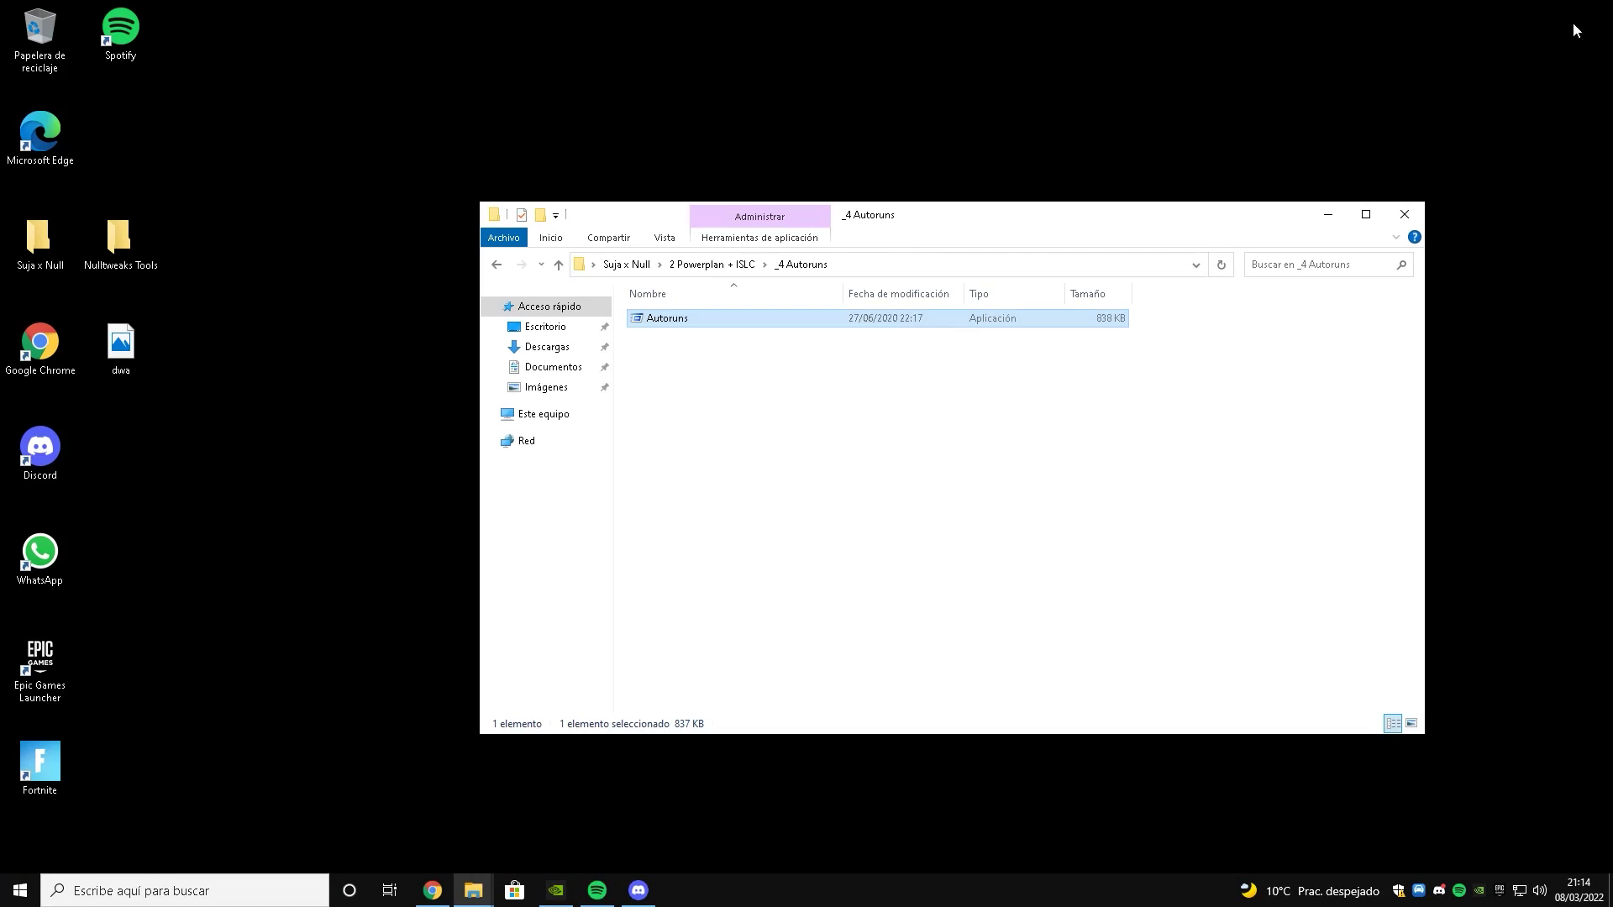
- Run the Deshabilitar Hibernar script from the _5 Hibernación folder and dismiss its console
click(496, 264)
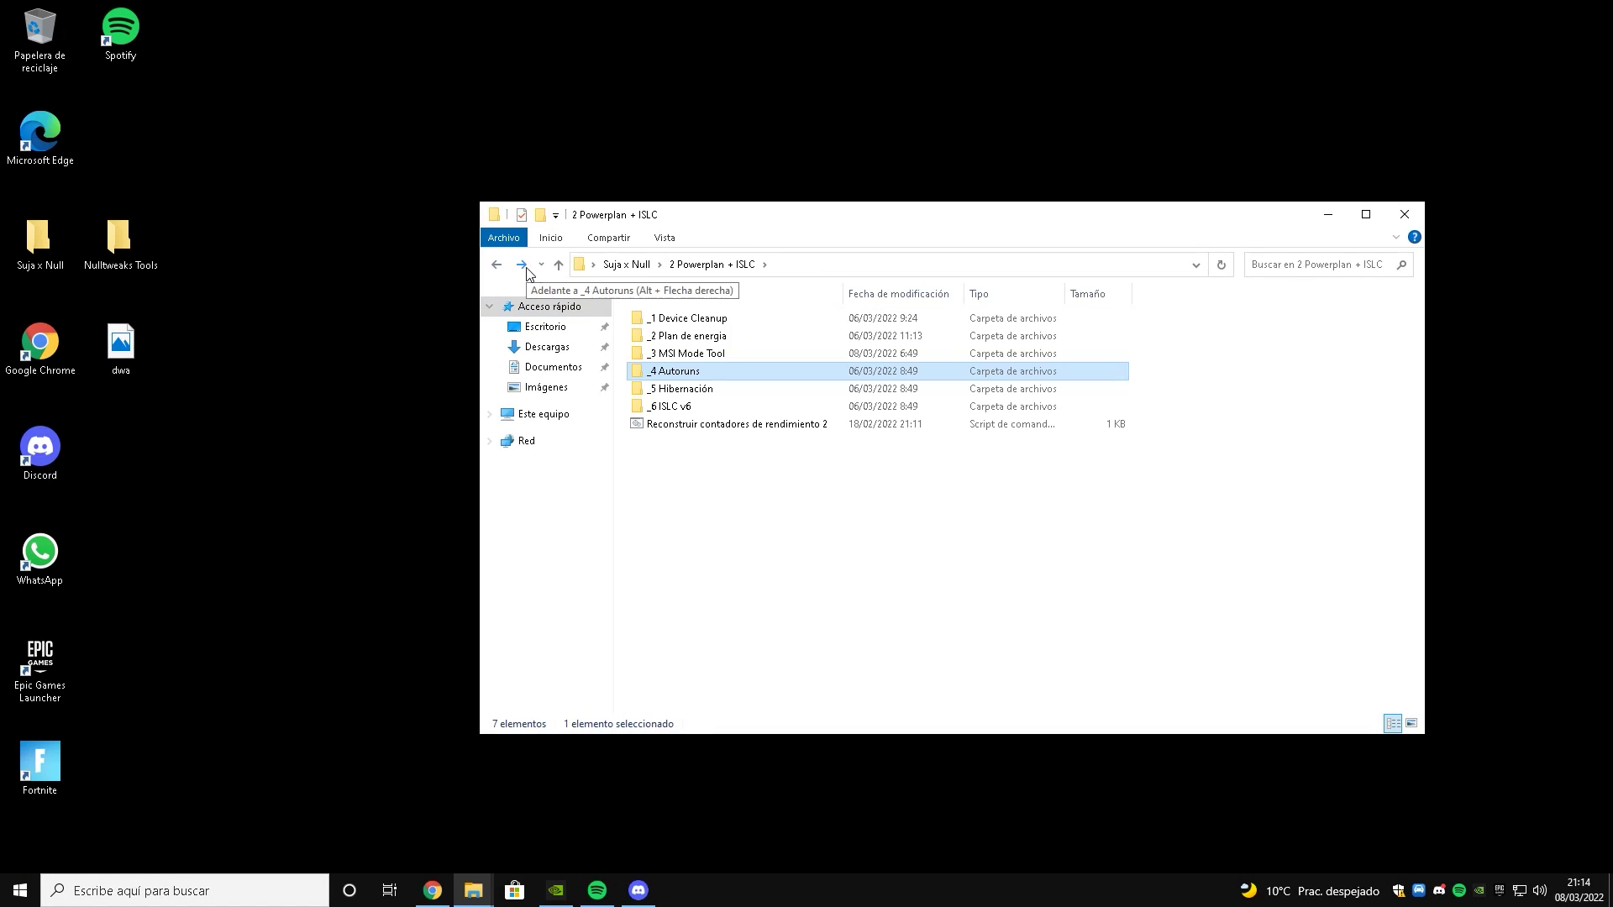
double_click(677, 391)
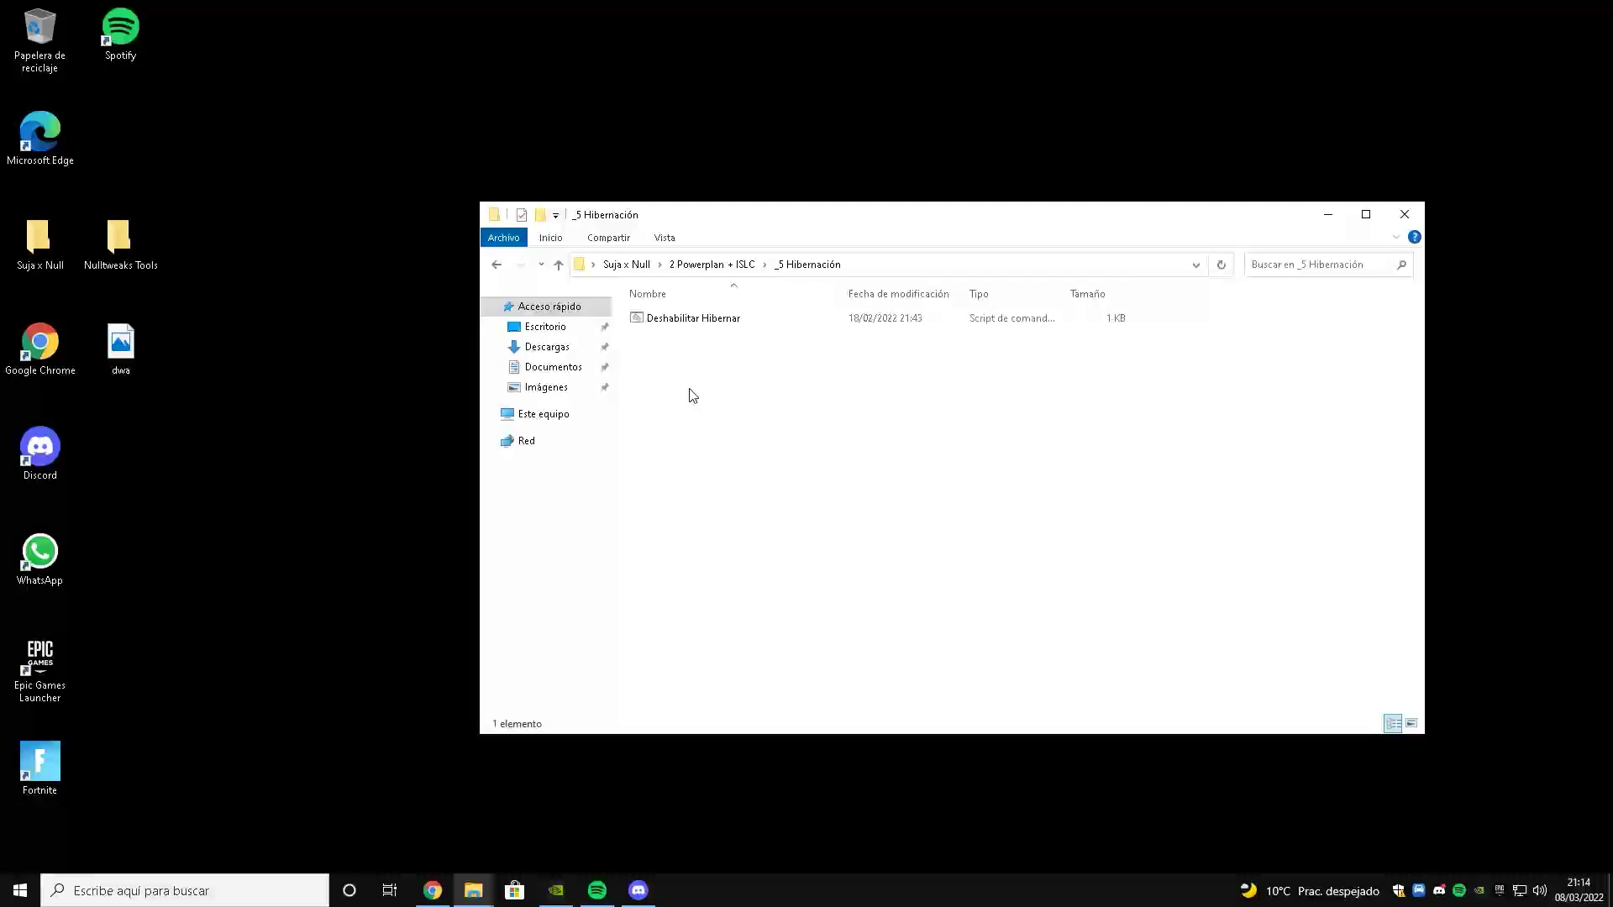
double_click(676, 319)
key(Return)
- Launch Intelligent standby list cleaner ISLC from the _6 ISLC v6 folder
click(496, 266)
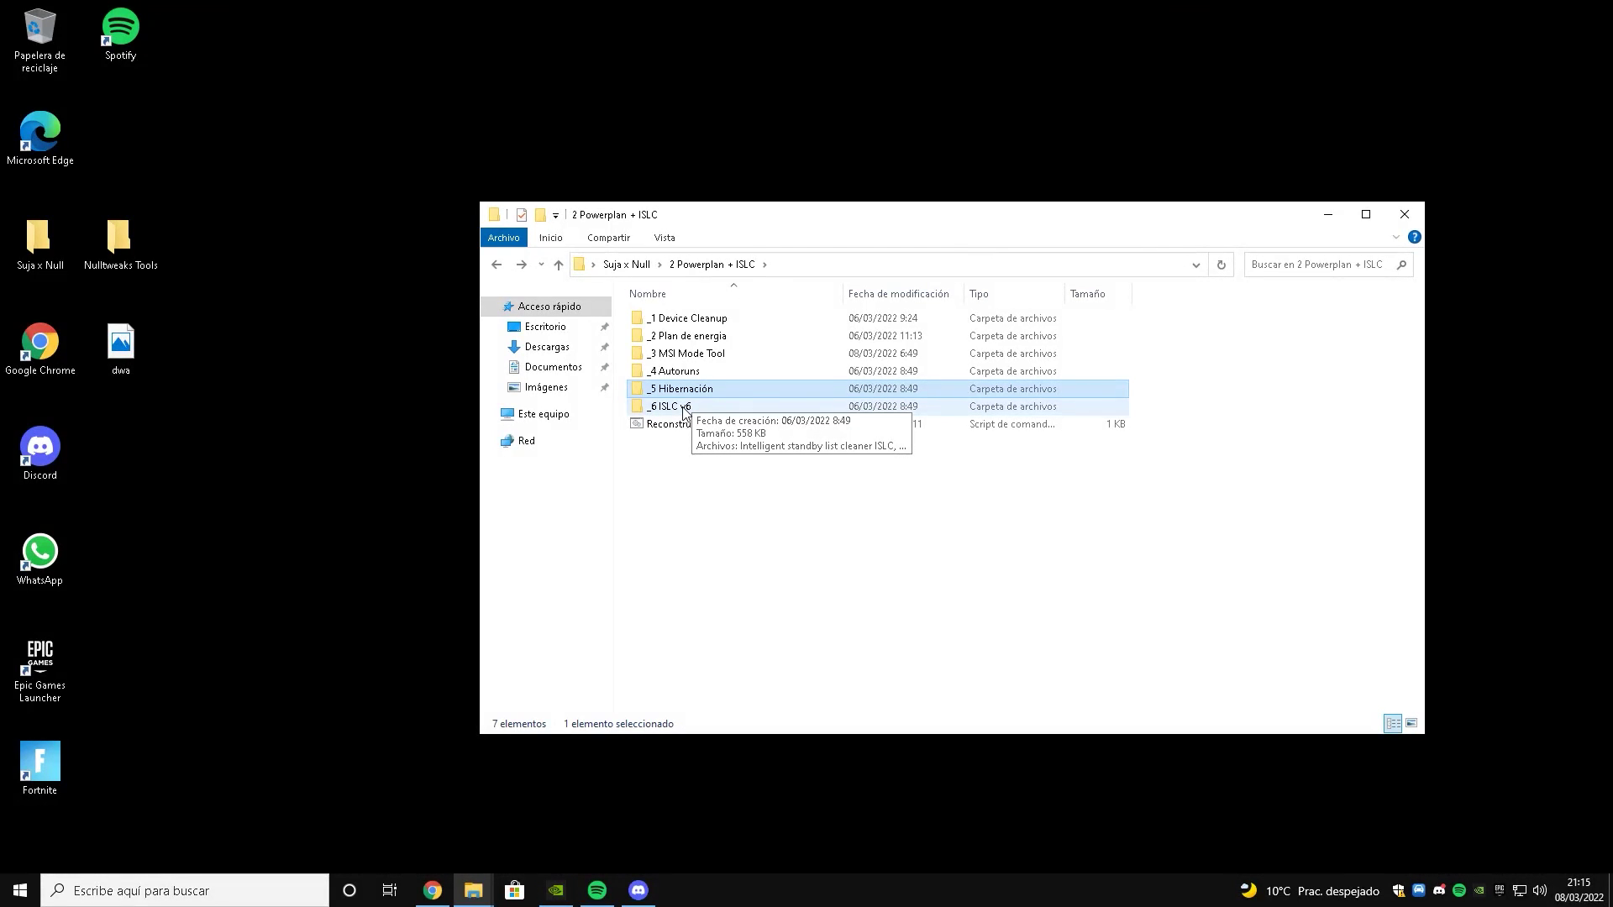
double_click(685, 407)
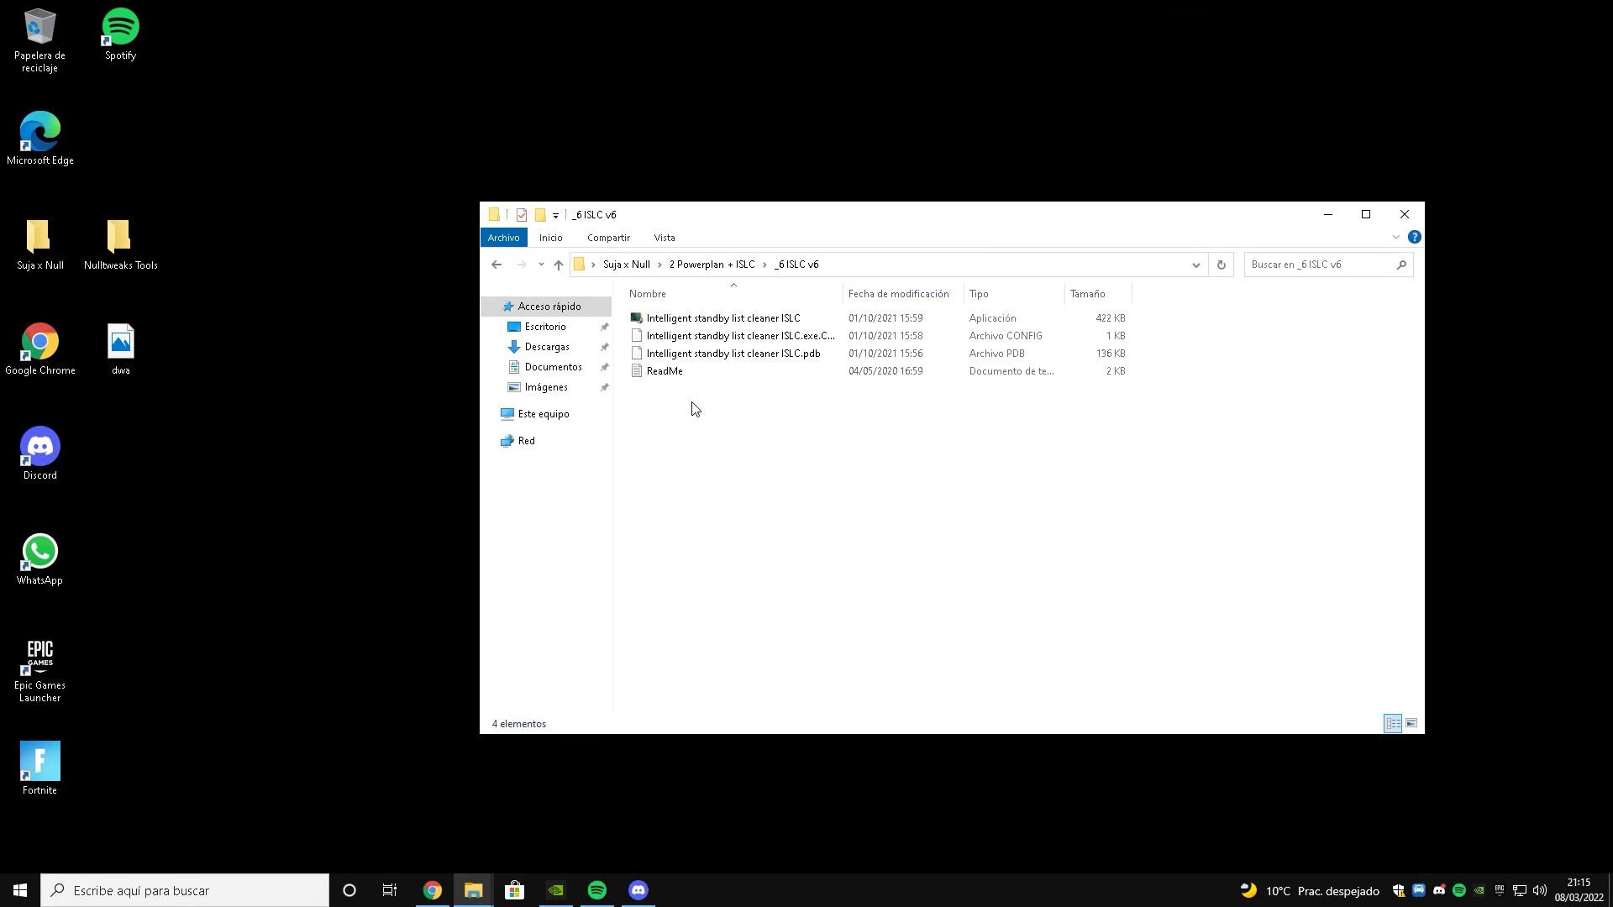
click(688, 320)
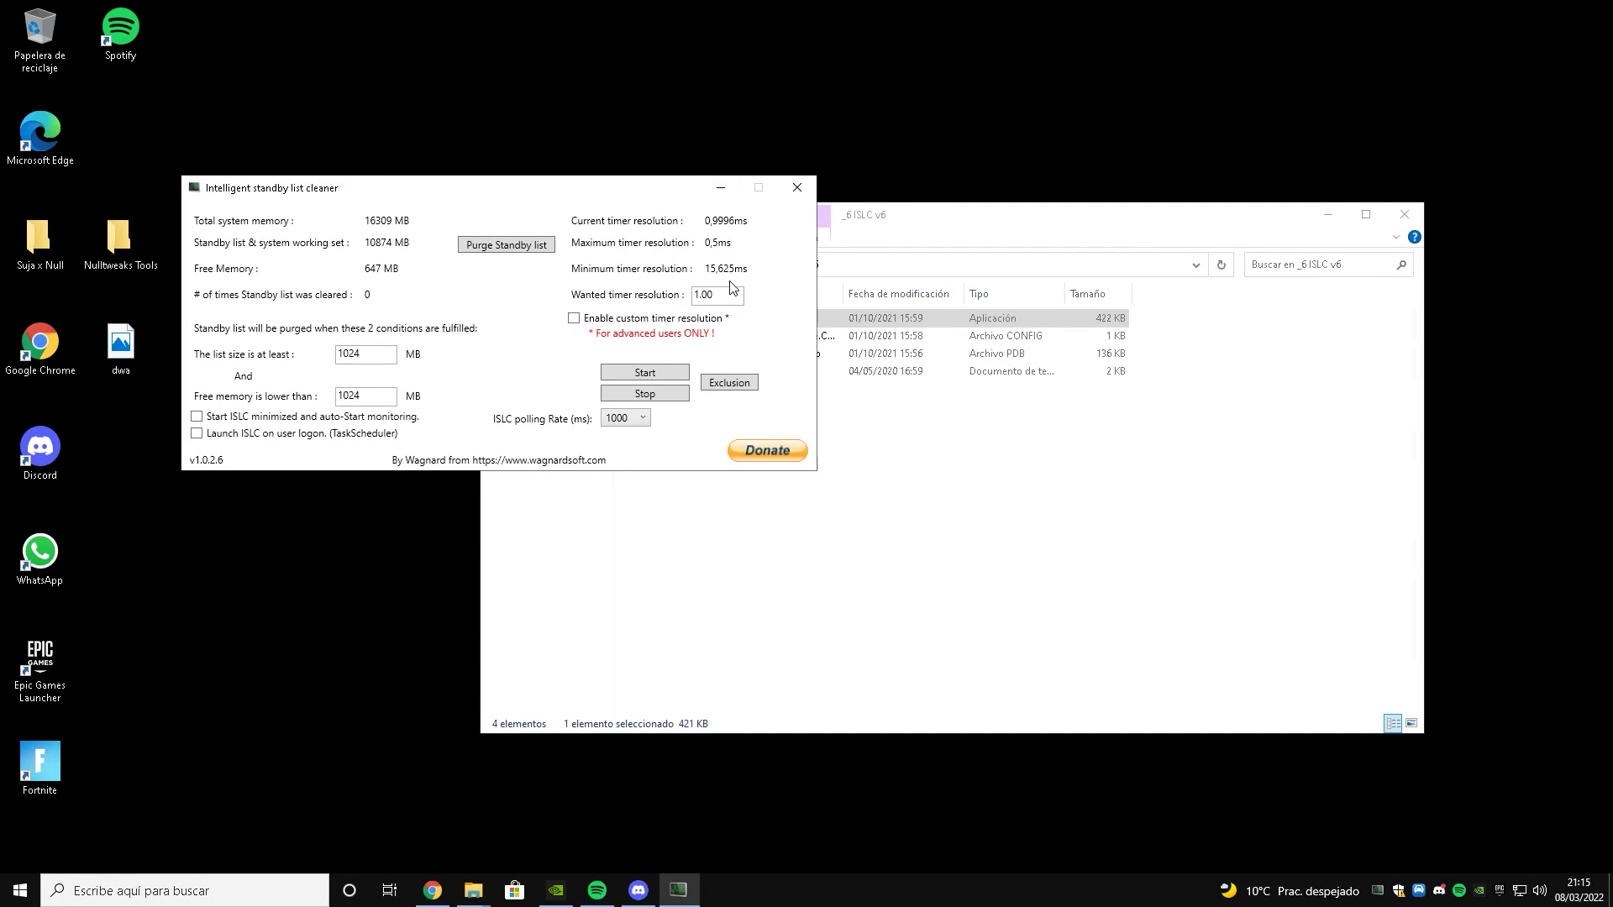
- Enable a custom timer resolution of 0.50, and enable starting ISLC minimized with auto-monitoring and launching it at user logon
double_click(708, 294)
text(0.50)
click(574, 318)
click(197, 417)
click(197, 434)
- Try 8192 MB as the free memory threshold and restore it to 1024 MB
double_click(363, 395)
click(377, 403)
key(BackSpace)
key(BackSpace)
key(BackSpace)
text(8192)
key(BackSpace)
key(BackSpace)
key(BackSpace)
key(BackSpace)
text(1)
key(Tab)
double_click(374, 393)
click(366, 397)
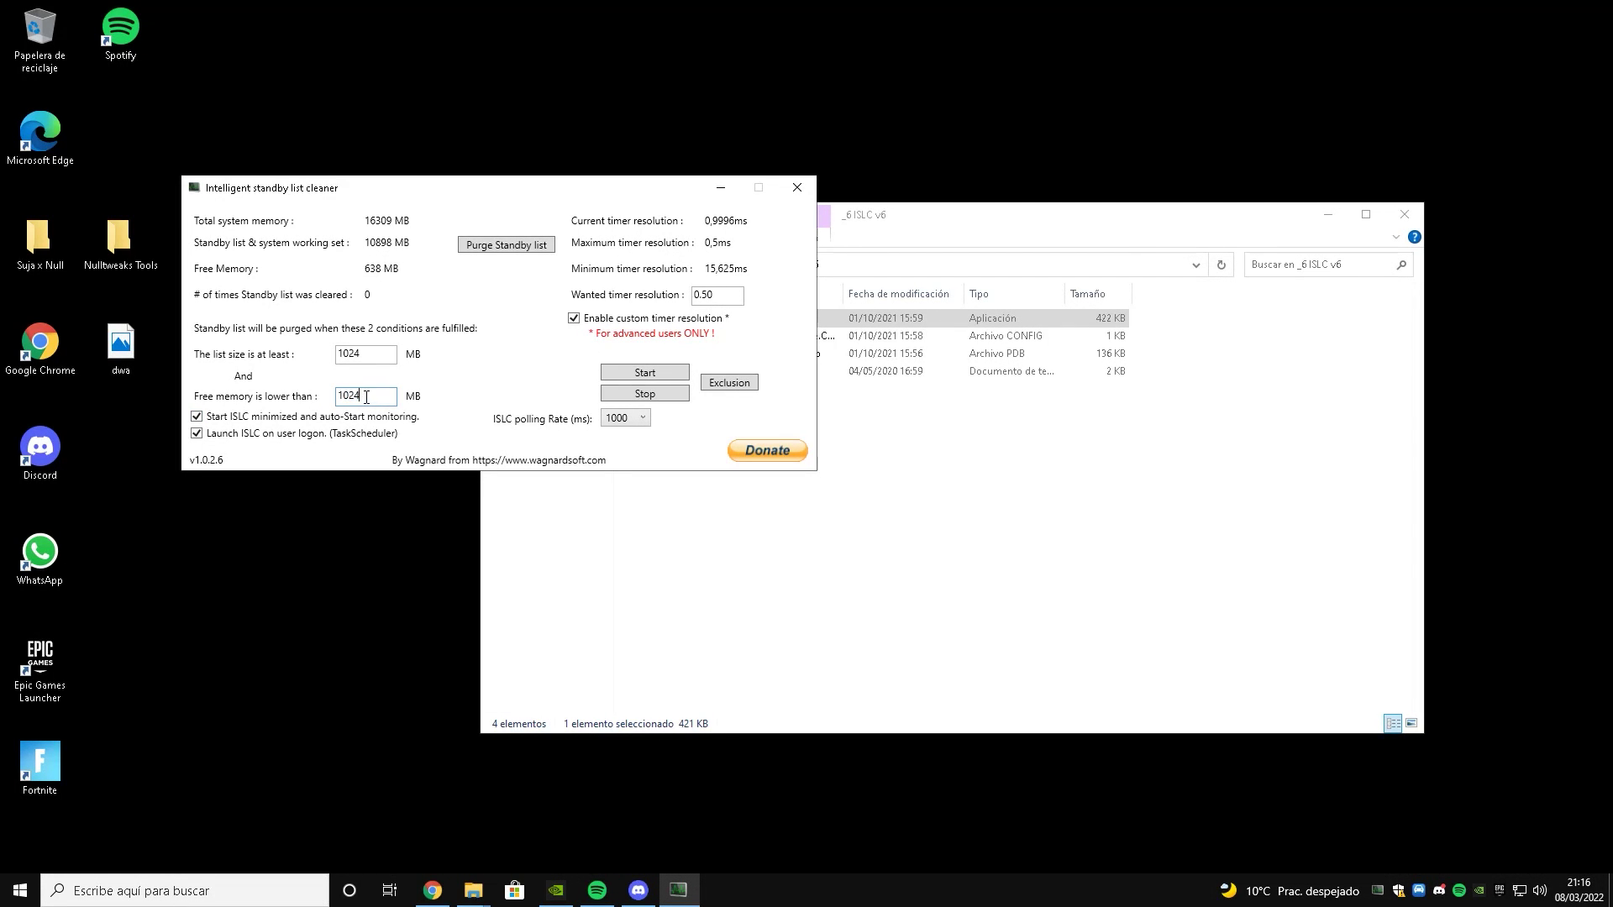
- Start the ISLC standby list monitoring and minimize its window
click(624, 375)
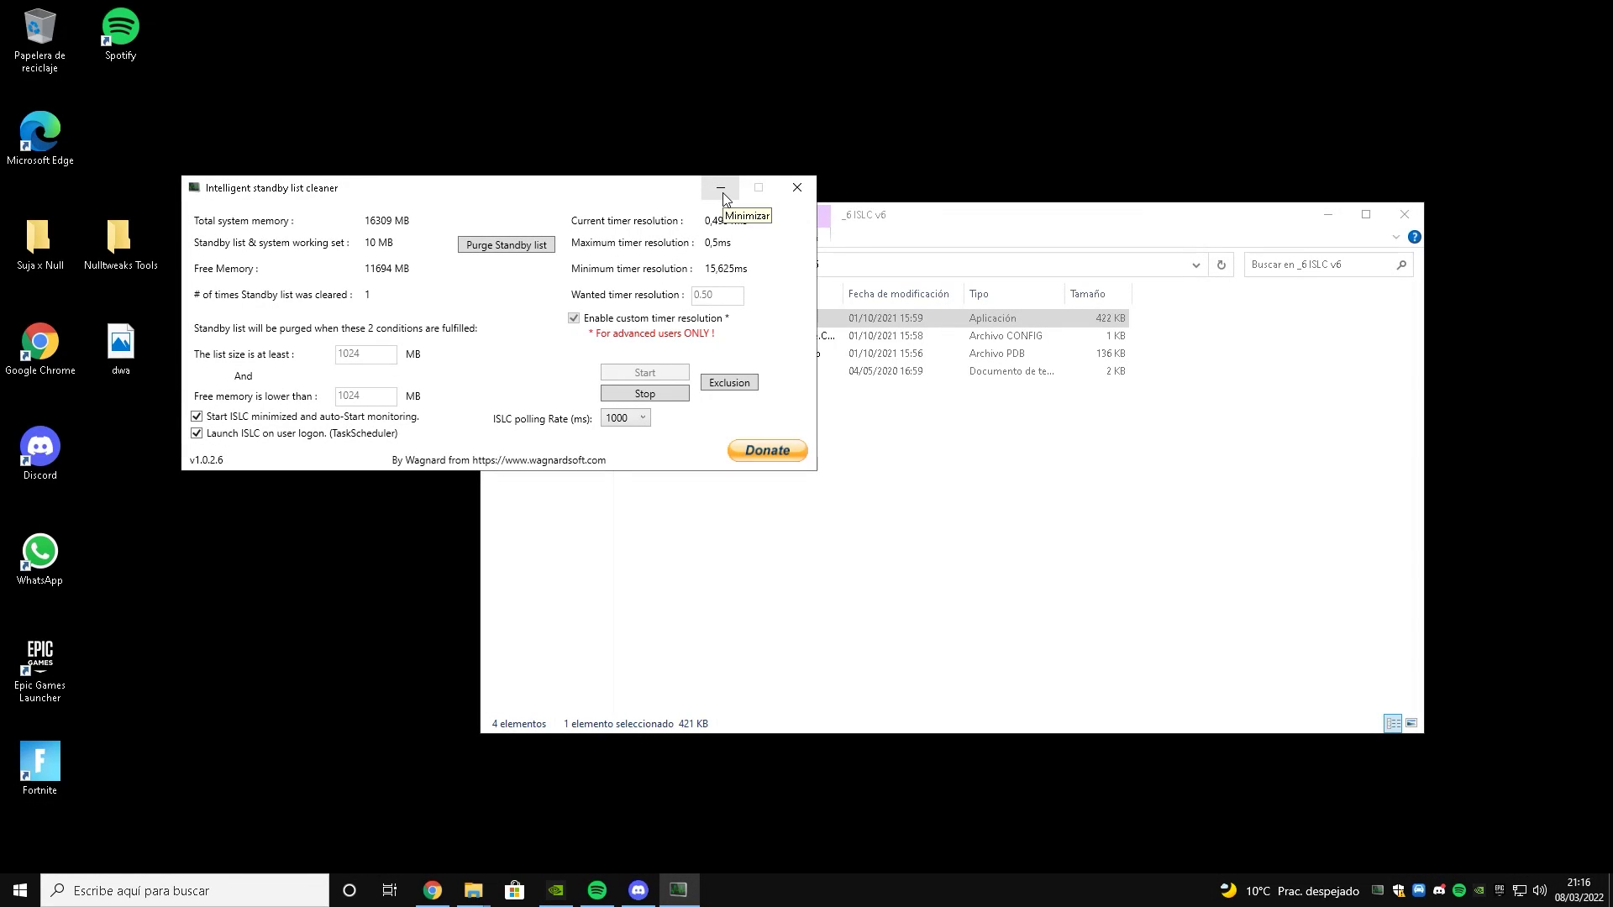
click(726, 199)
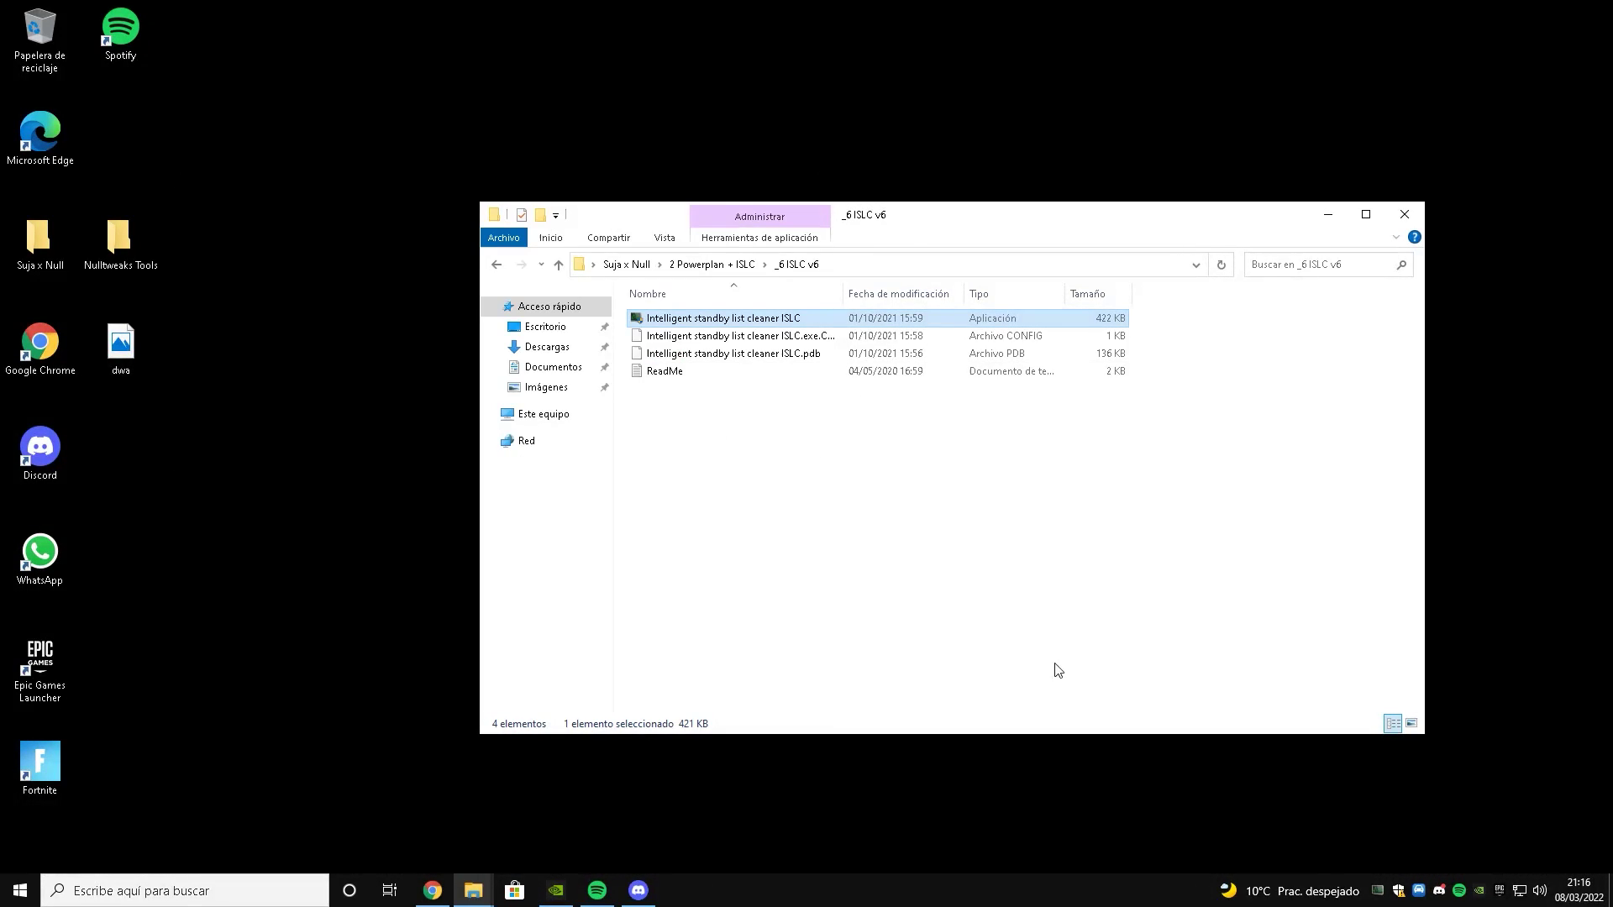
- Run the Reconstruir contadores de rendimiento 2 script from the 2 Powerplan + ISLC folder and dismiss its console
click(496, 265)
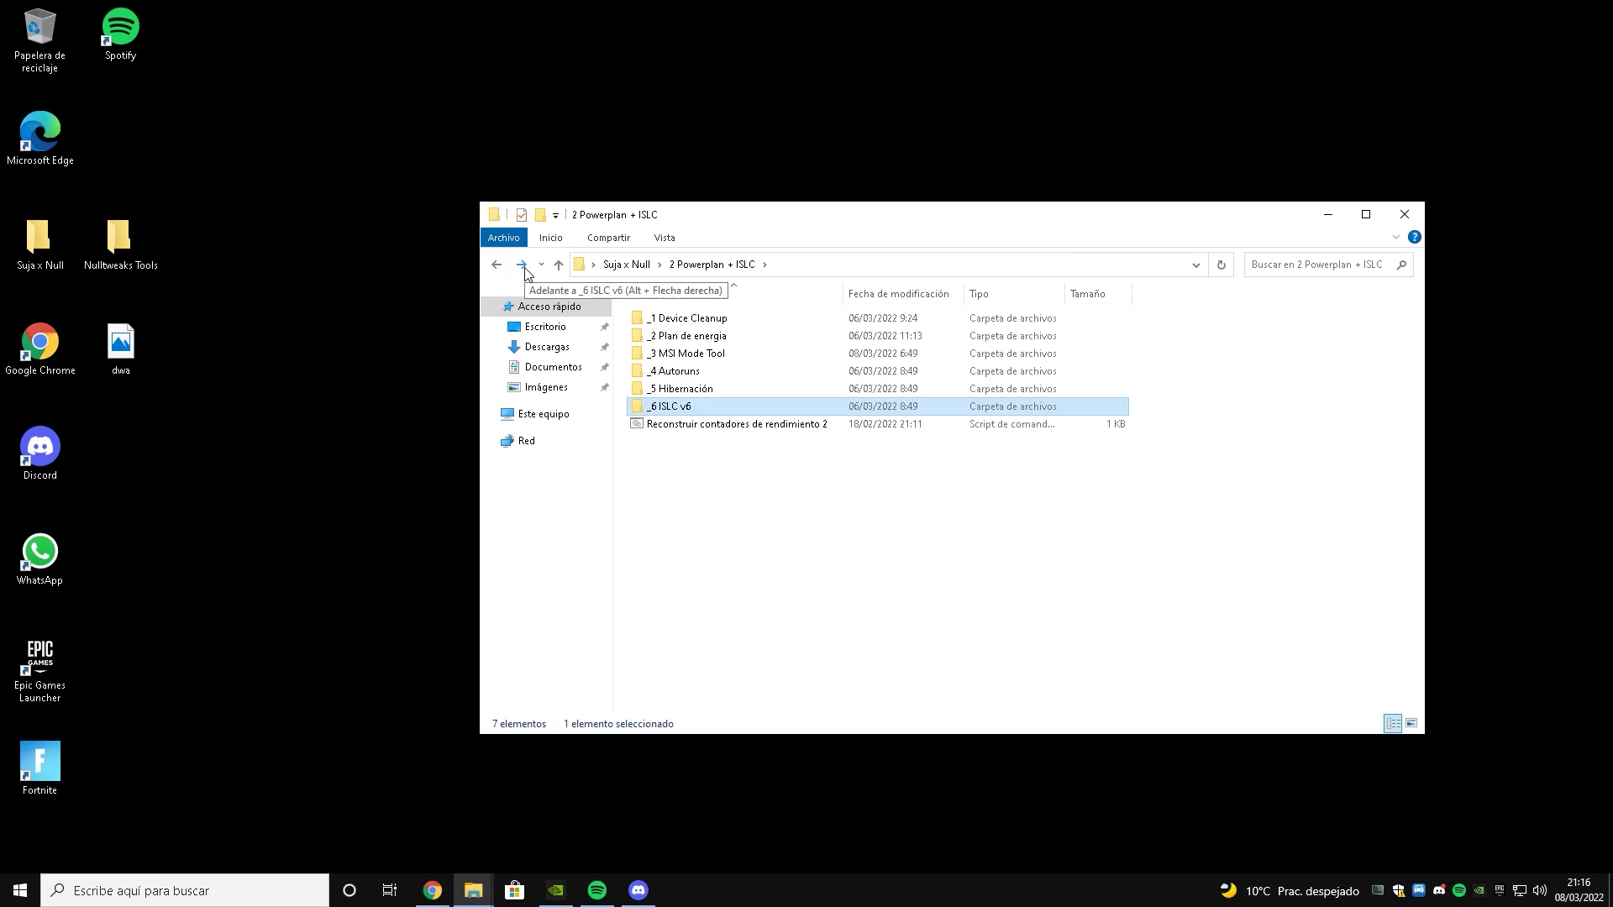
double_click(692, 427)
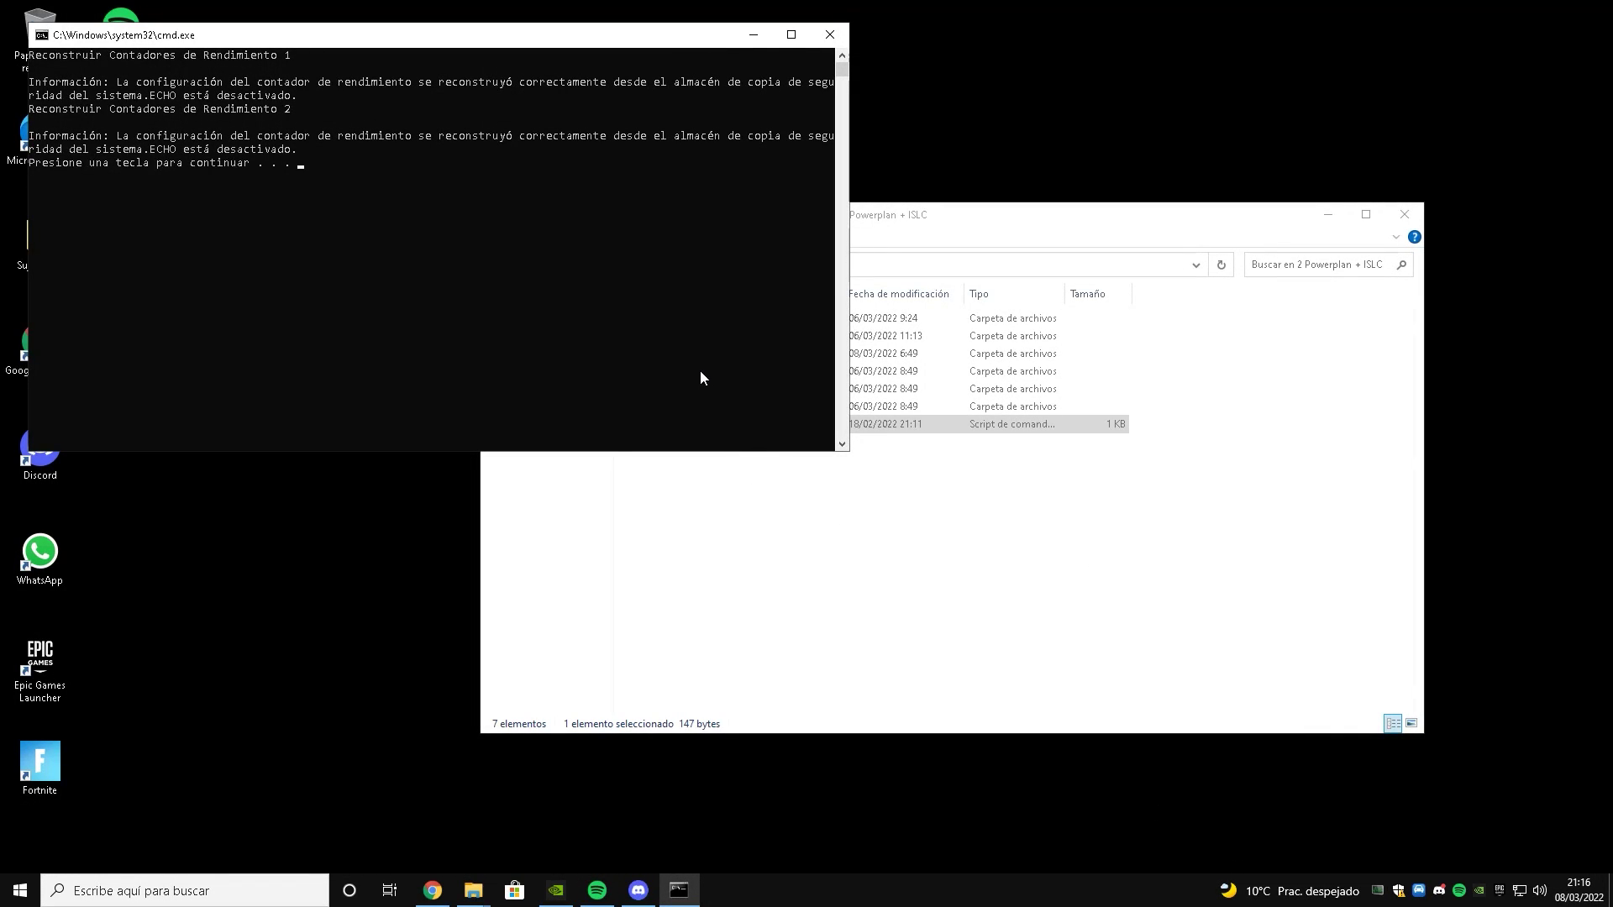
key(Return)
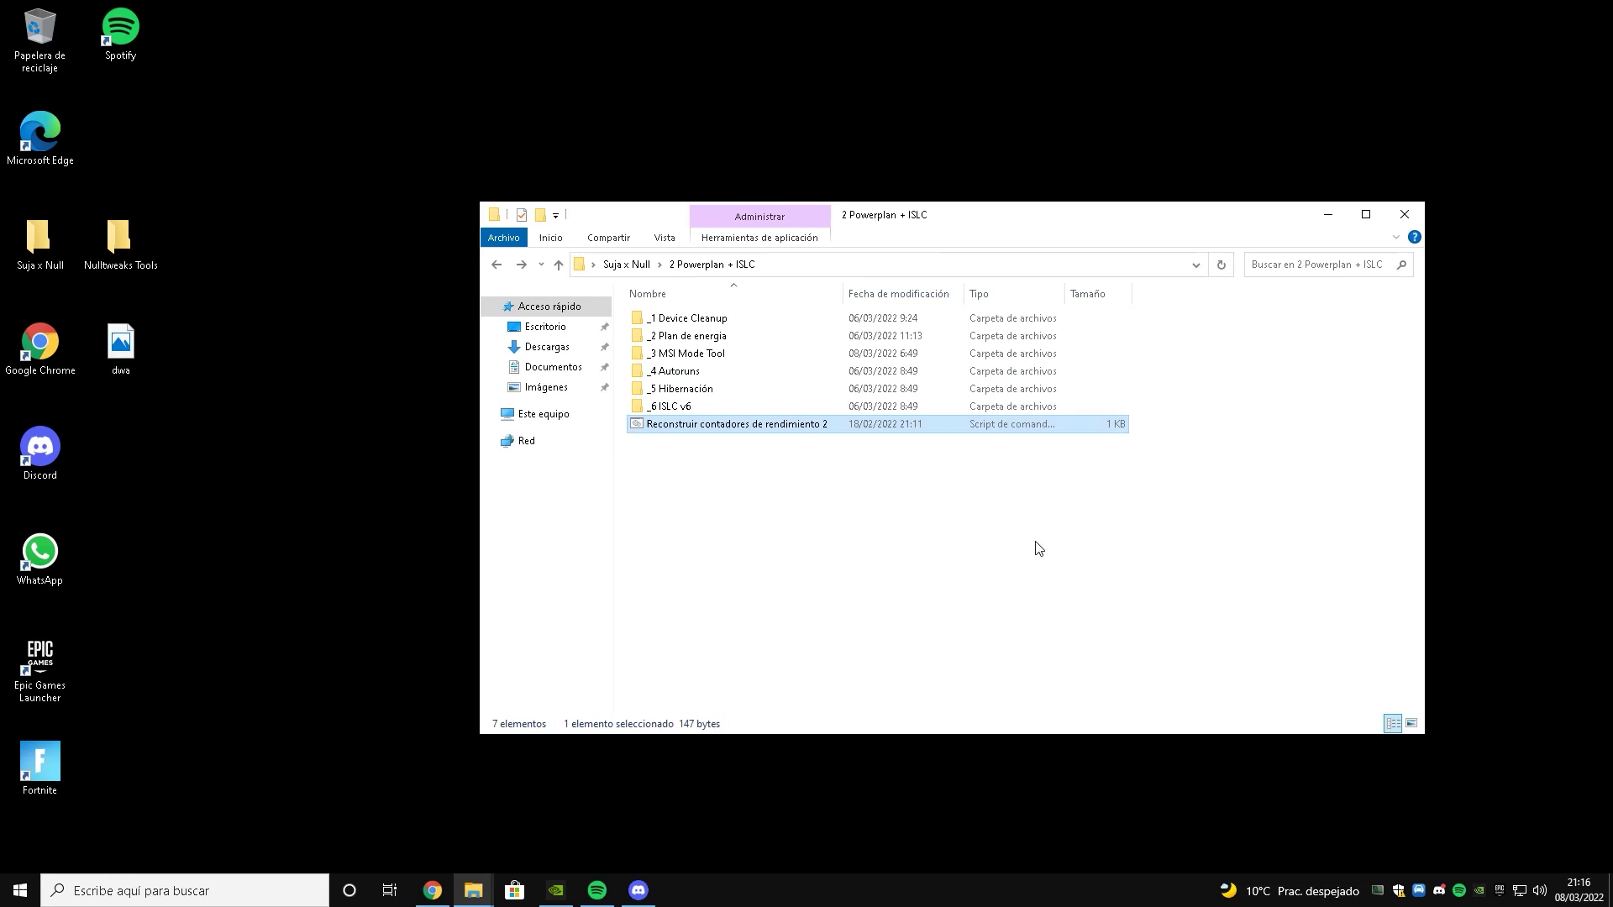
- Check the running Intelligent standby list cleaner window and return to the Suja x Null folder
double_click(1379, 889)
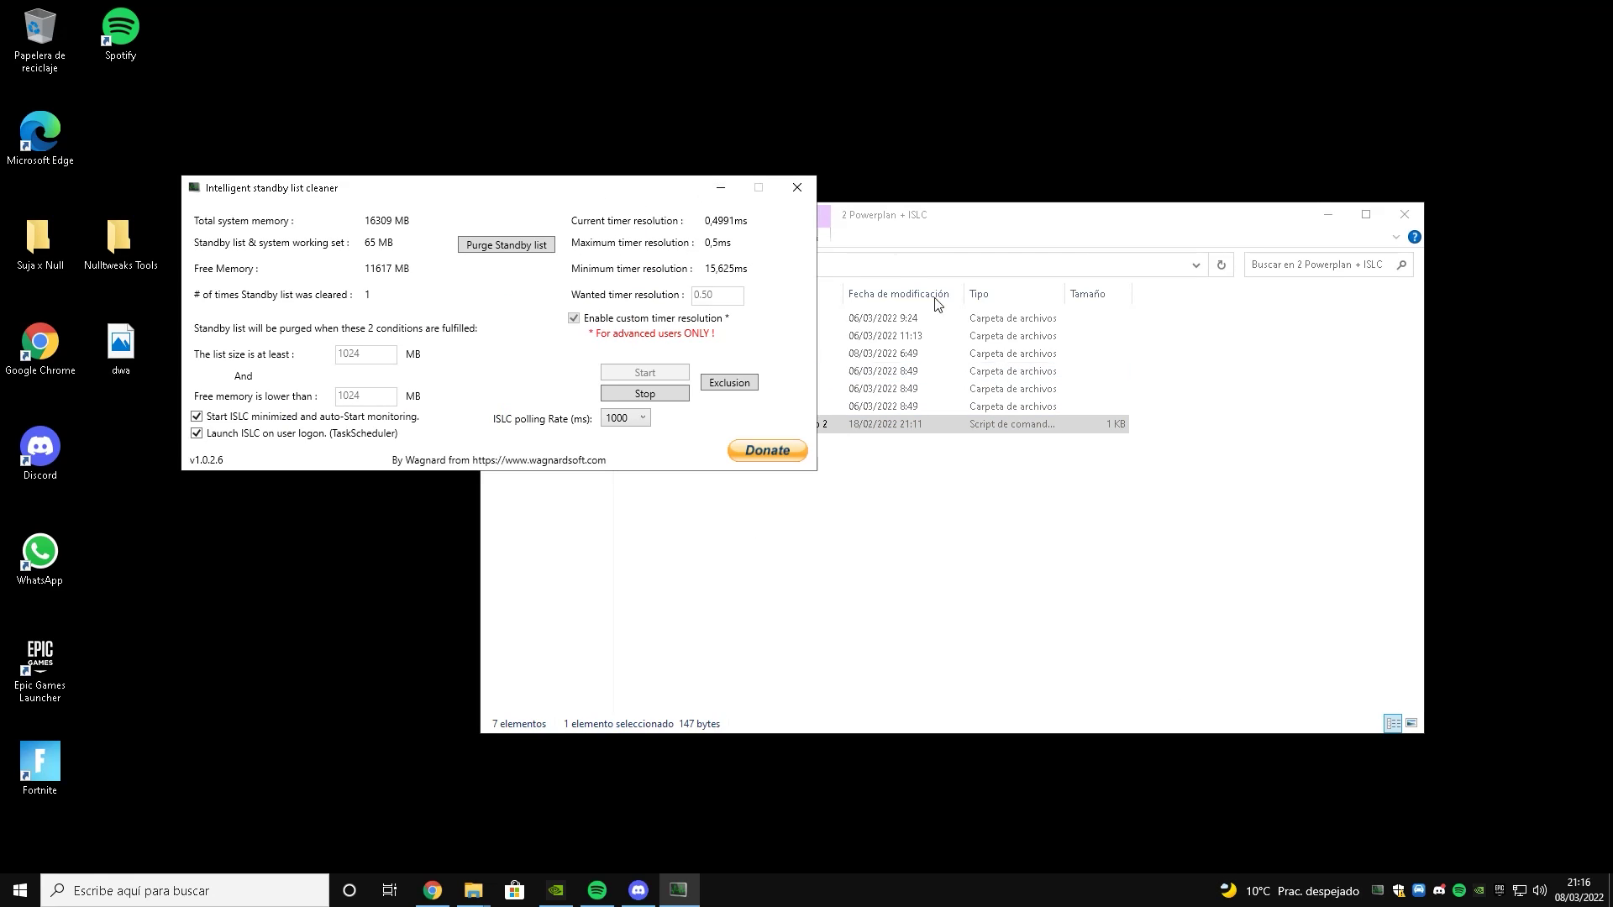
click(797, 187)
click(672, 407)
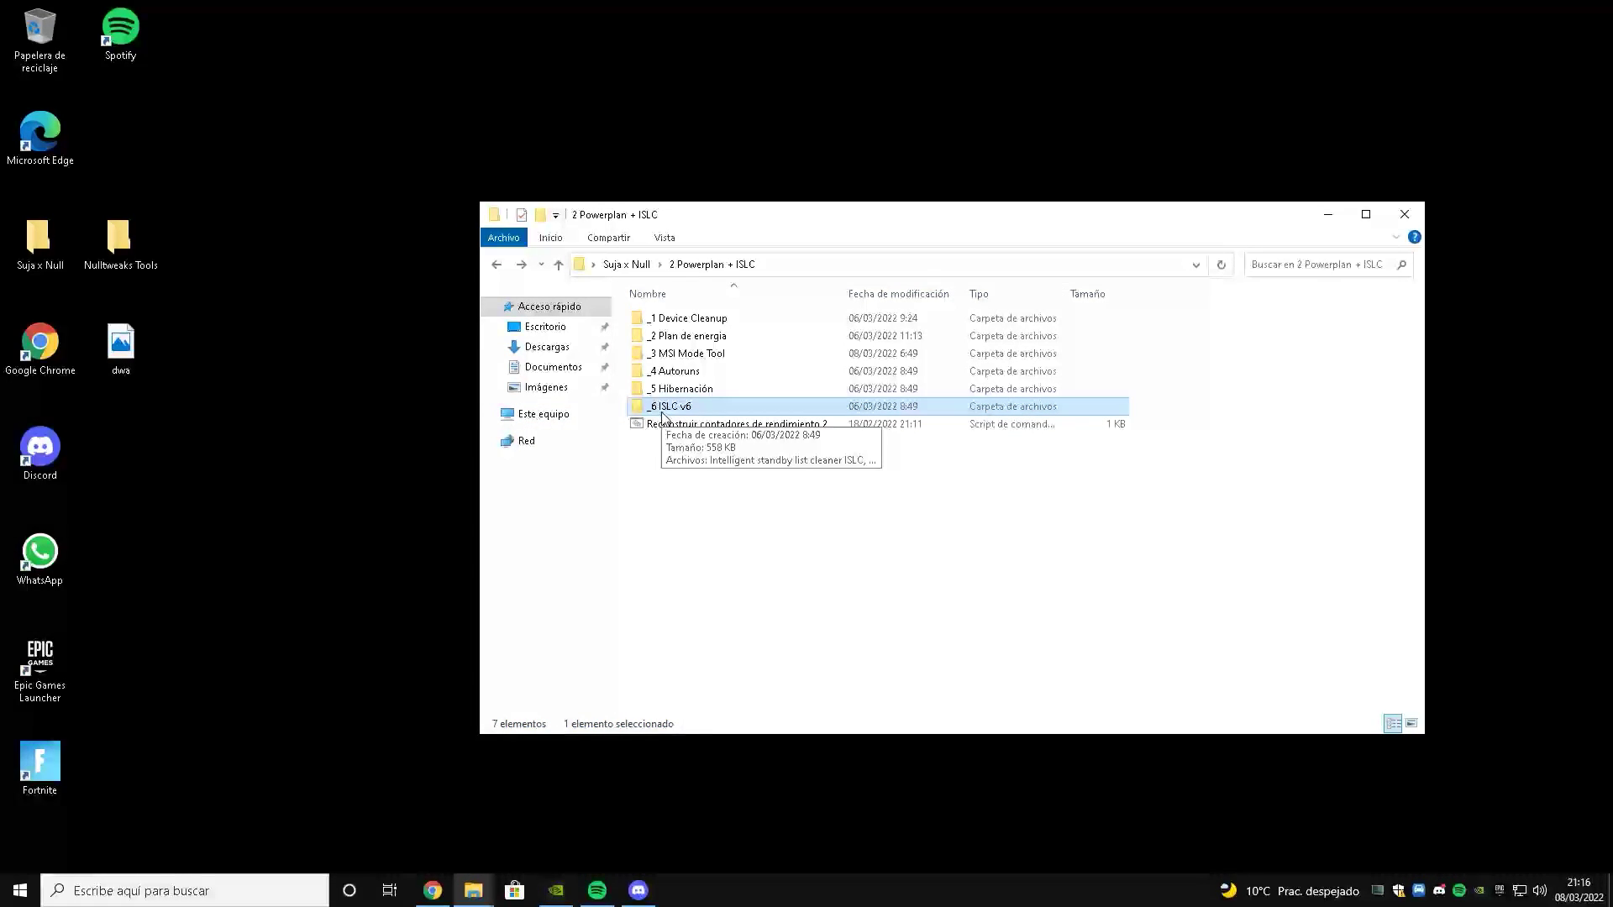
double_click(663, 412)
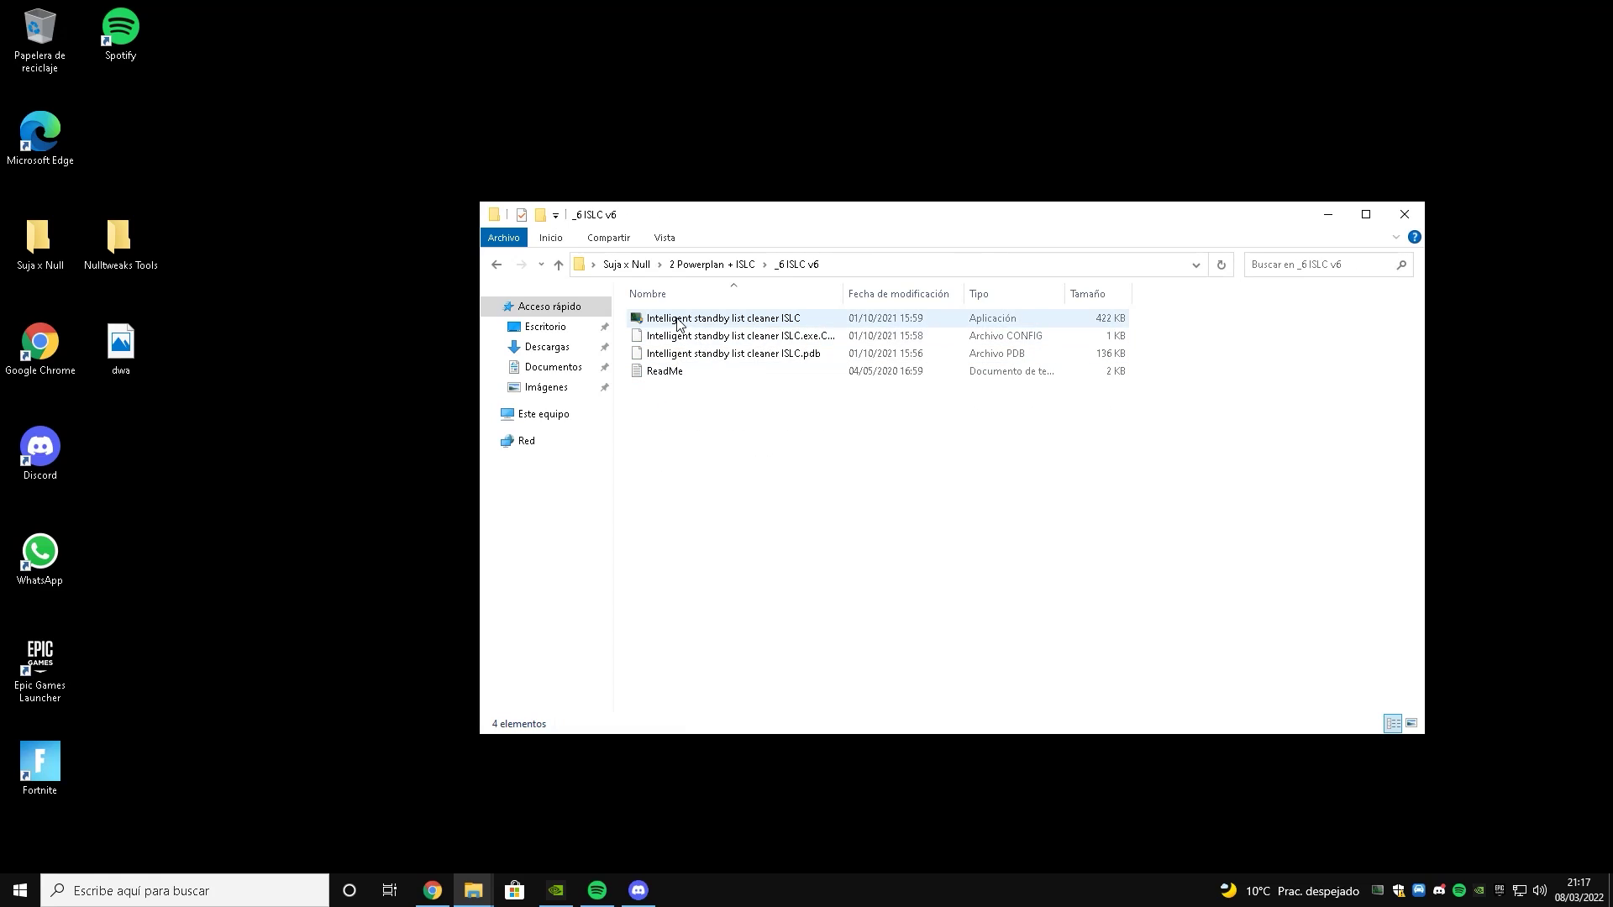
double_click(498, 266)
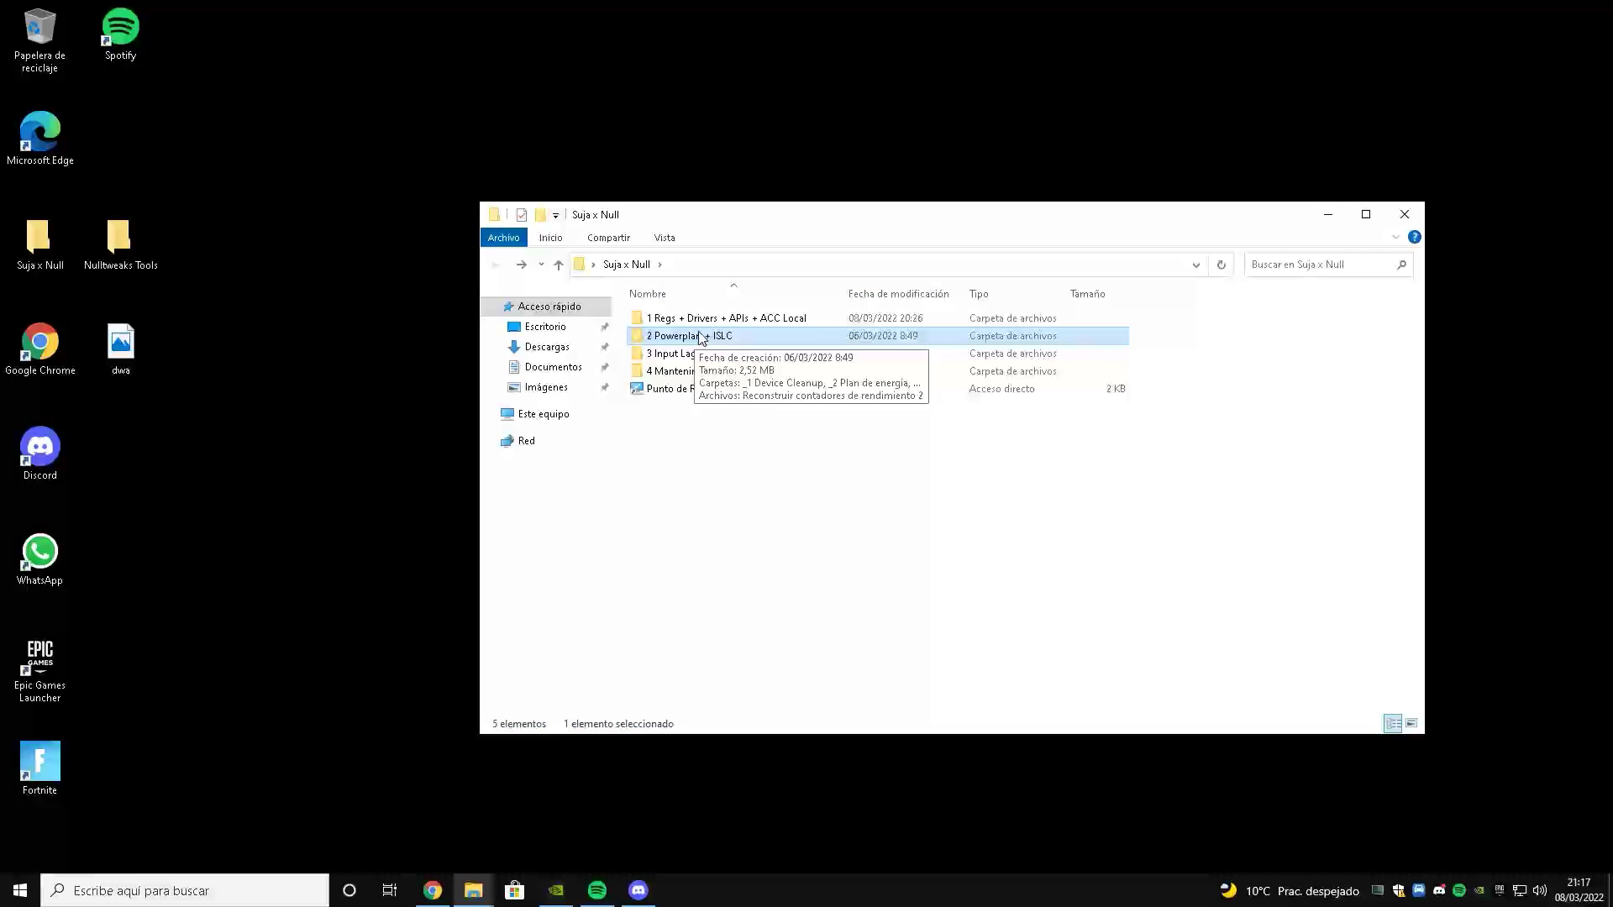
- Open Device Manager and show the hidden devices
key(super+x)
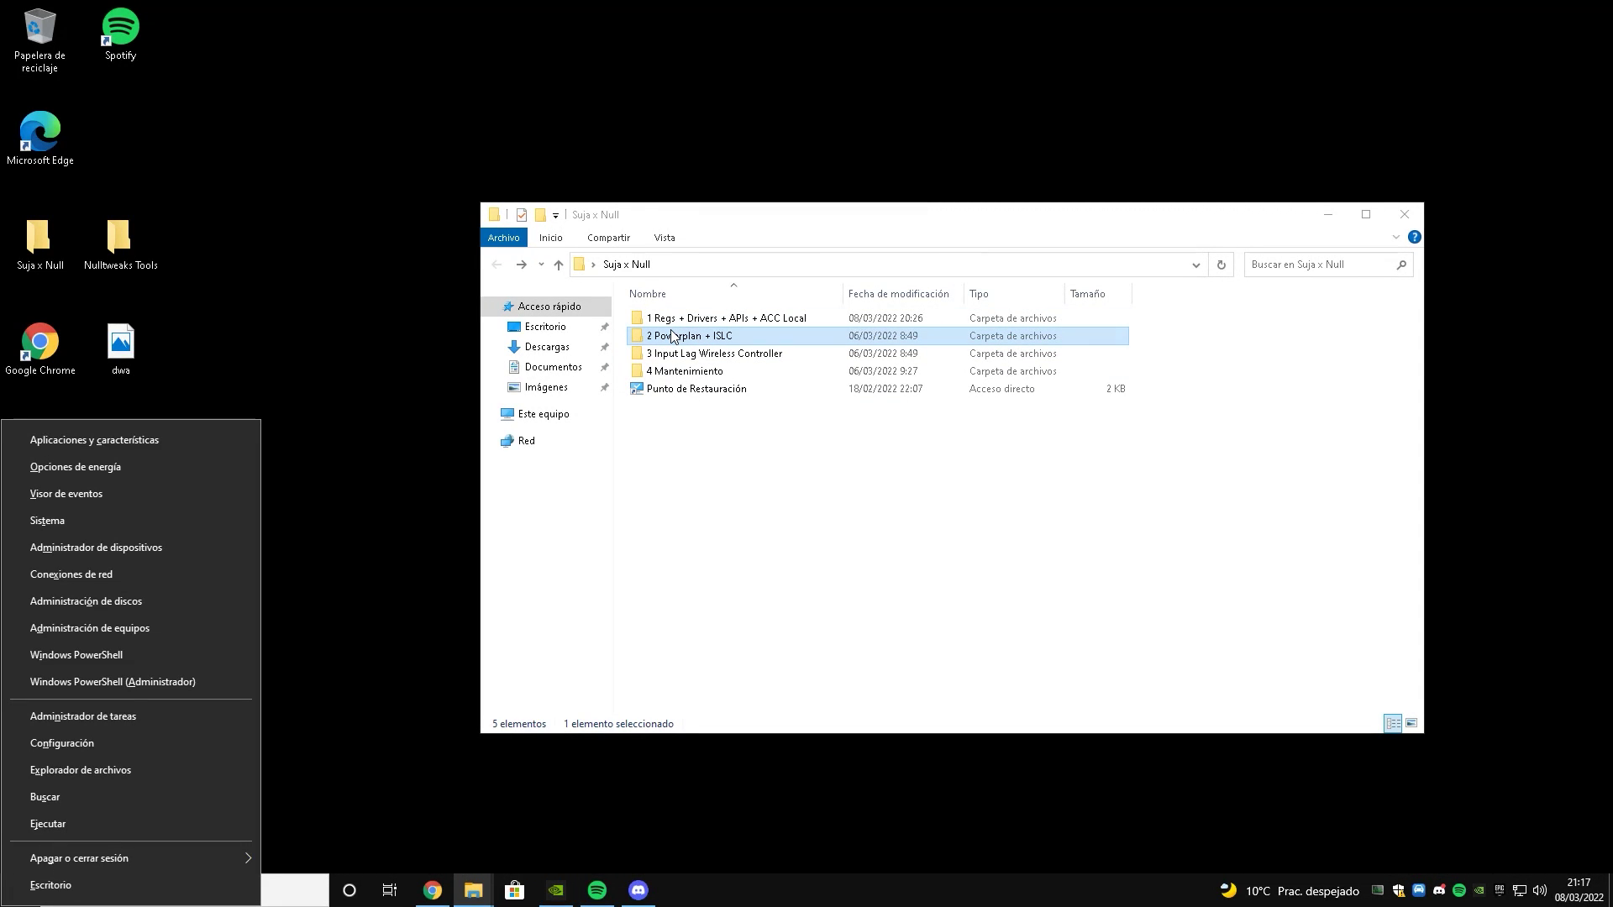
click(233, 547)
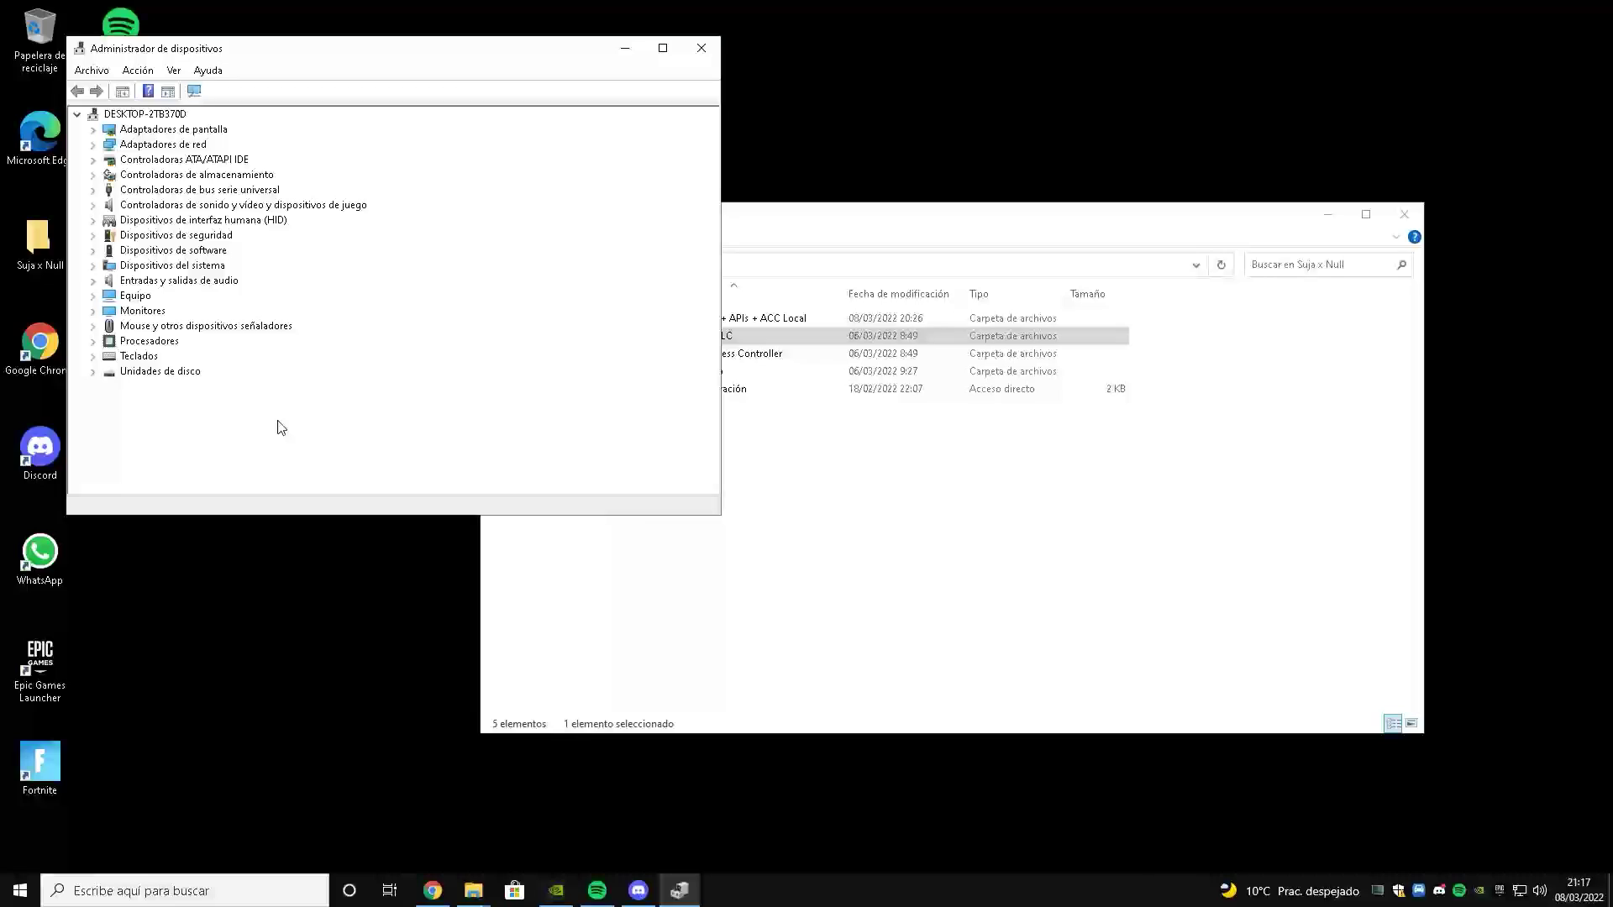
click(170, 91)
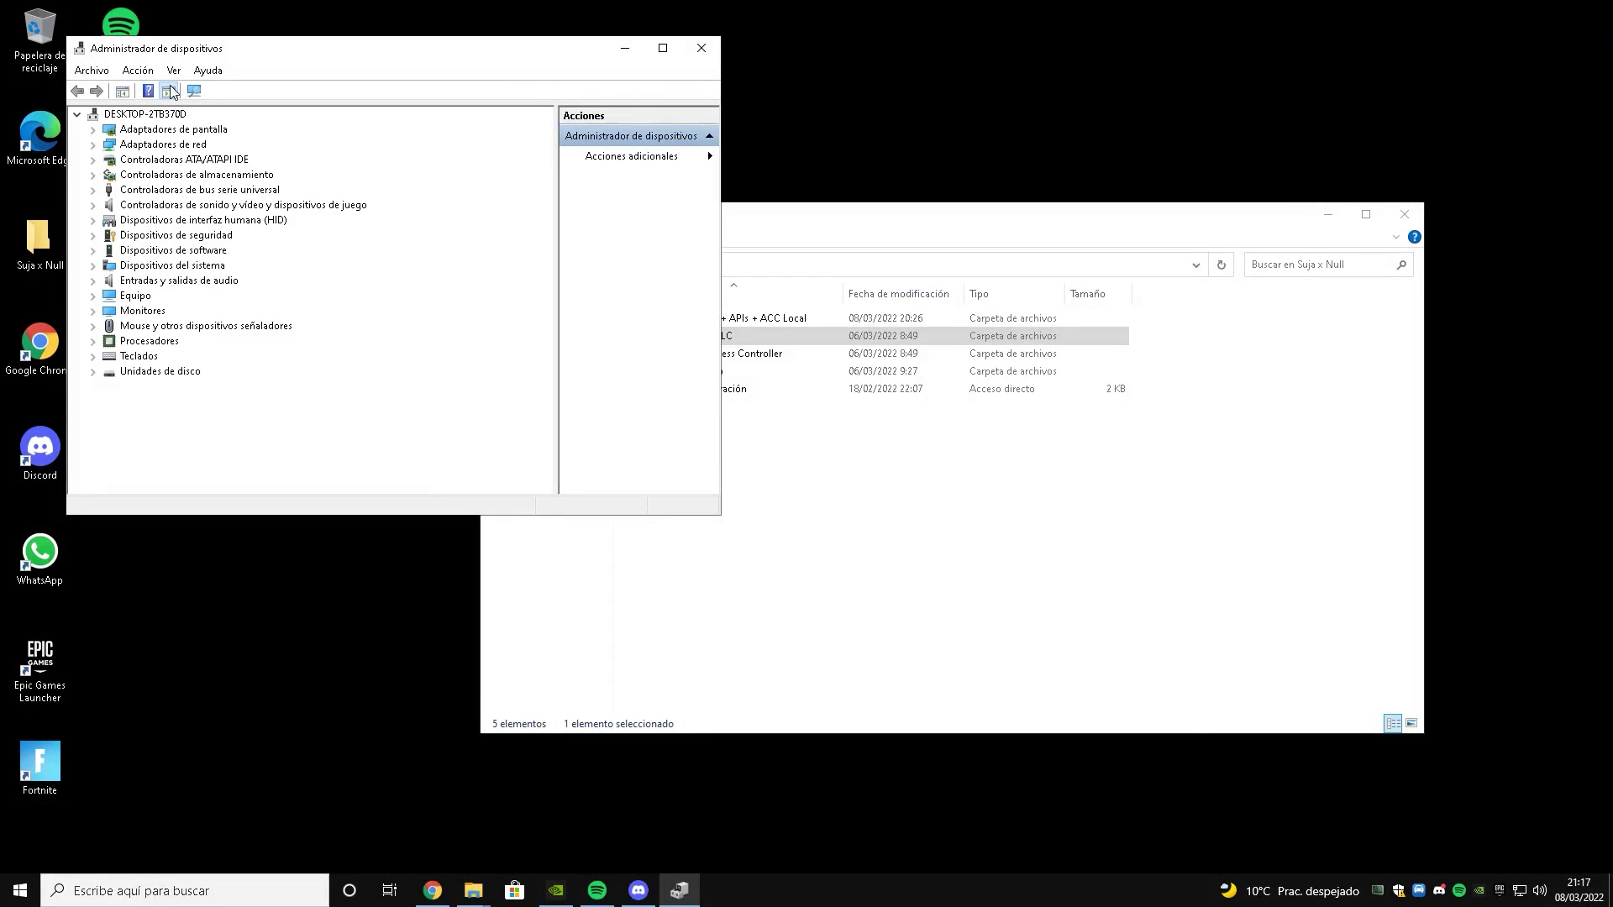
click(170, 91)
click(174, 69)
click(210, 189)
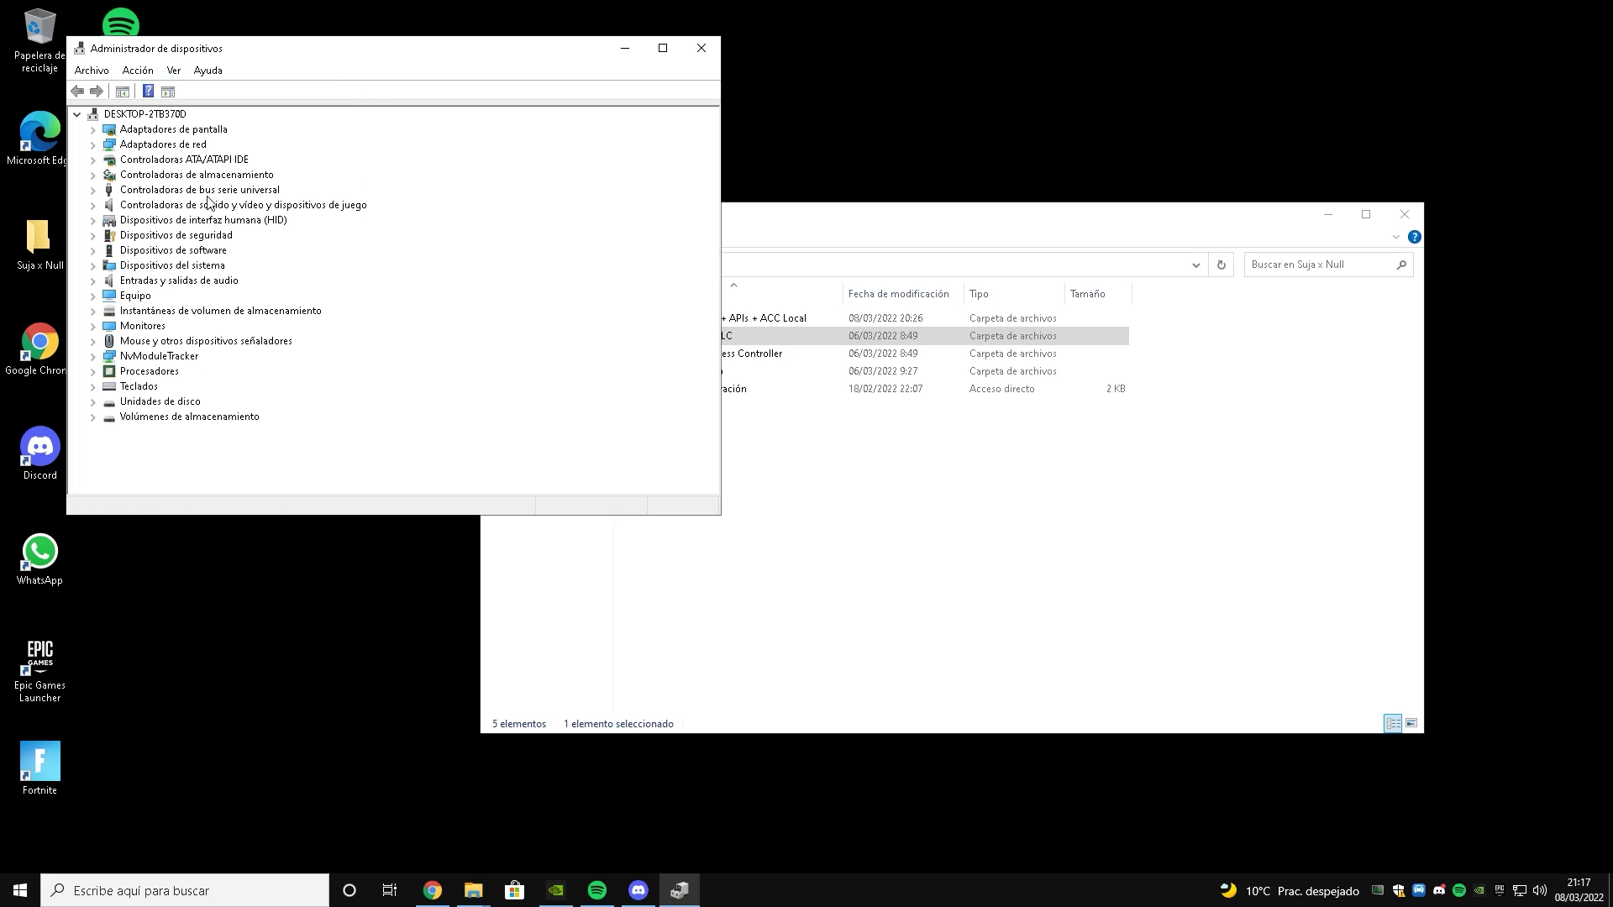
- Disable the Microsoft Kernel Debug Network Adapter among the network adapters
double_click(181, 145)
click(189, 161)
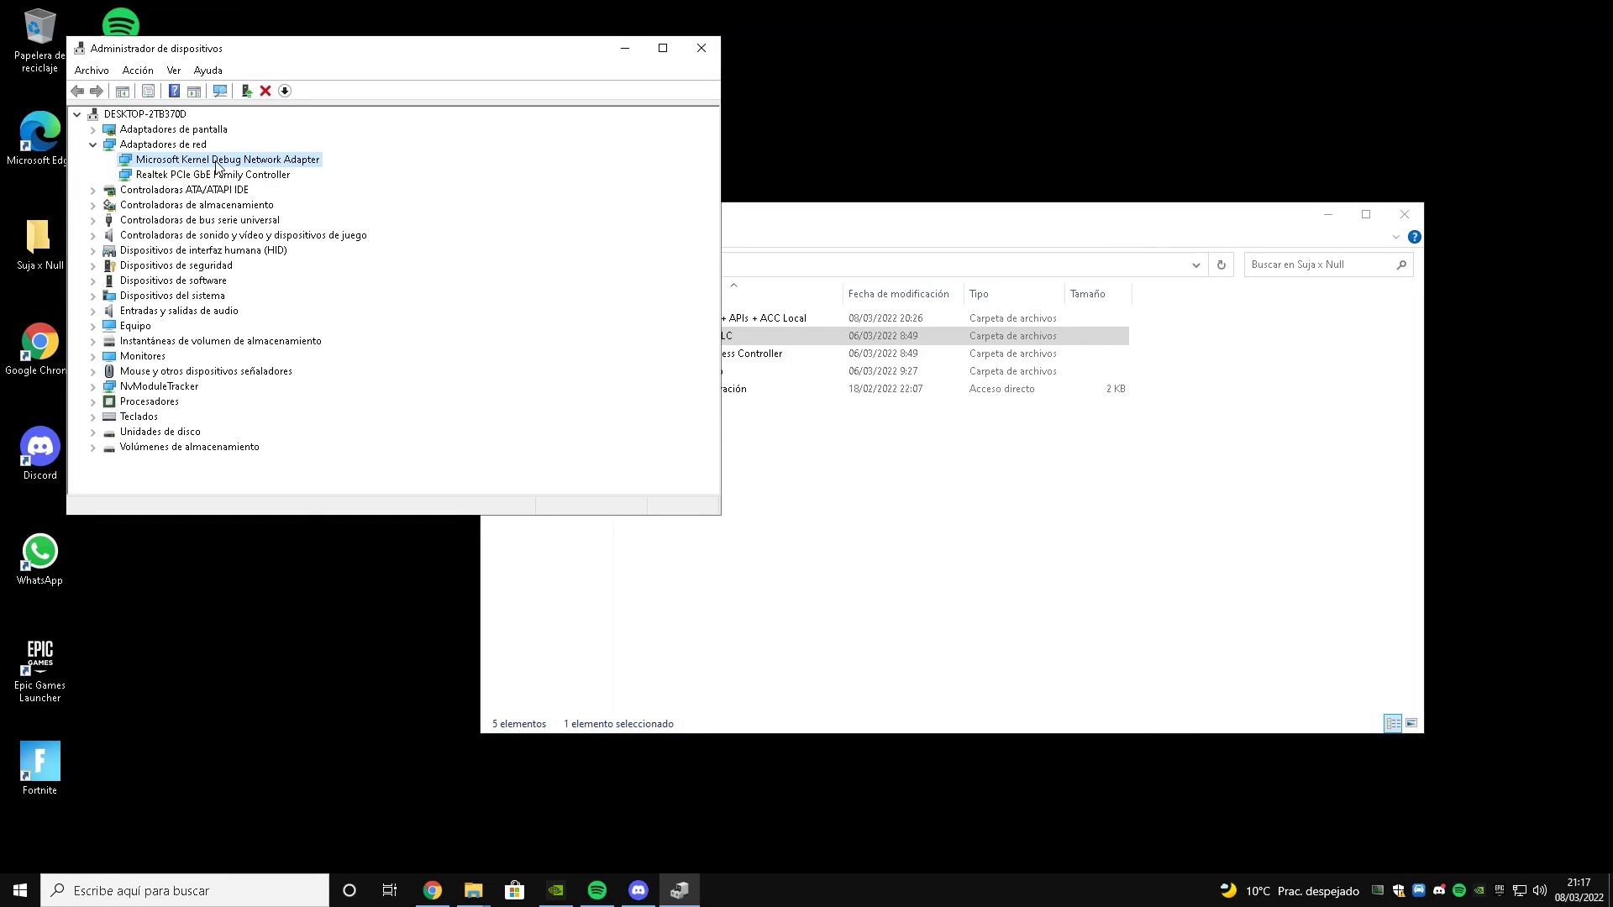
right_click(217, 165)
click(268, 196)
click(850, 463)
- Stop the computer from turning off the first USB 3.0 root hub to save power
click(94, 221)
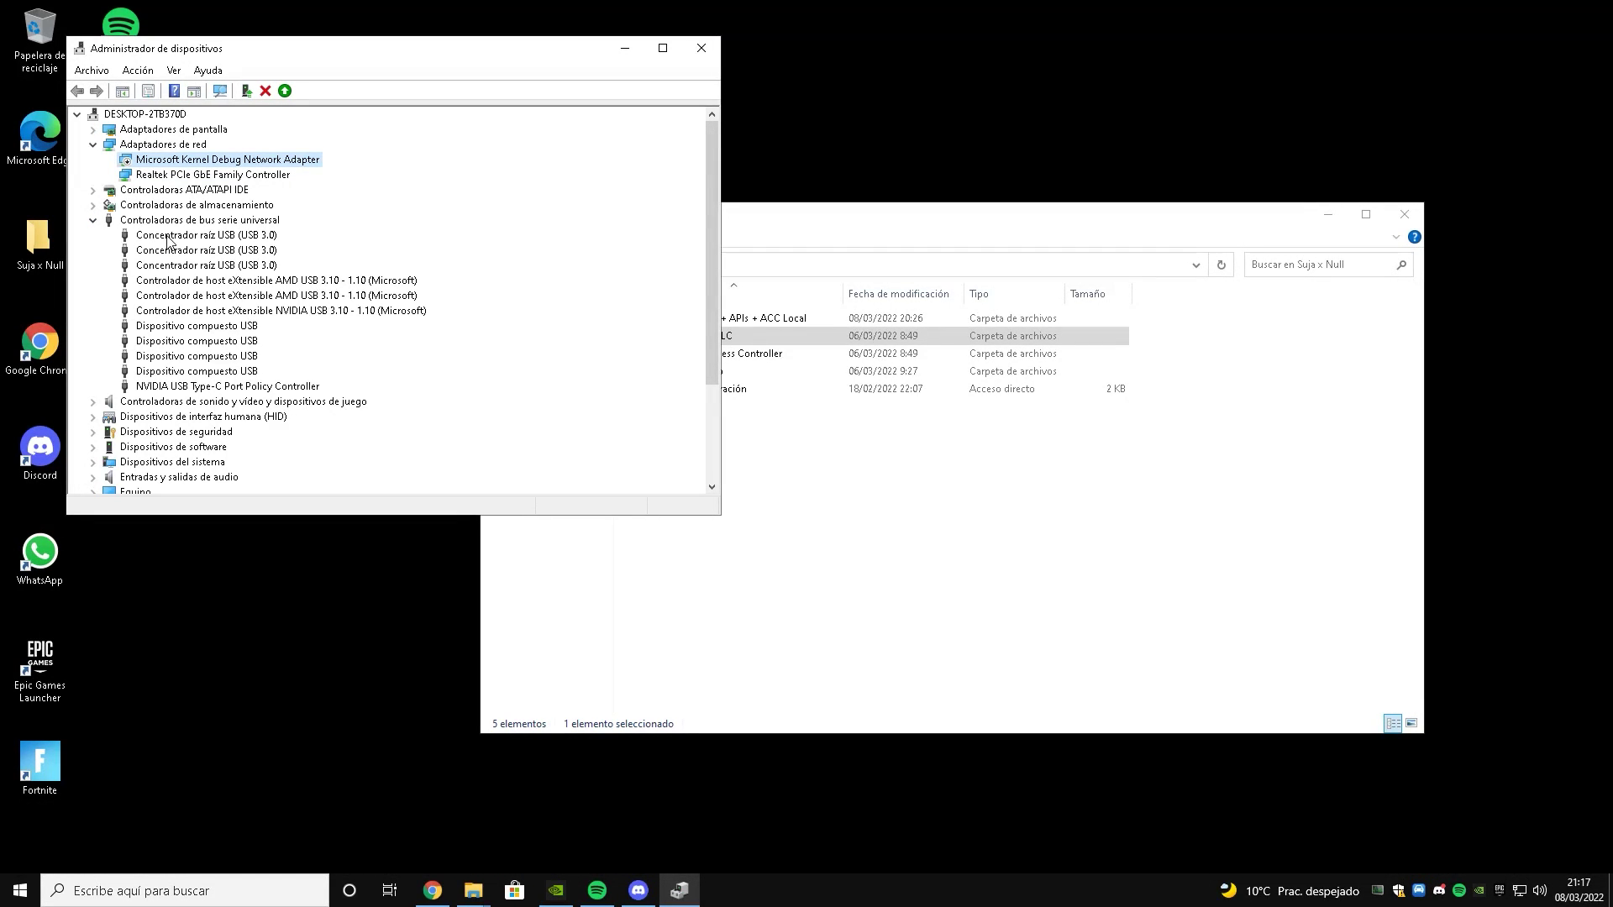
double_click(171, 239)
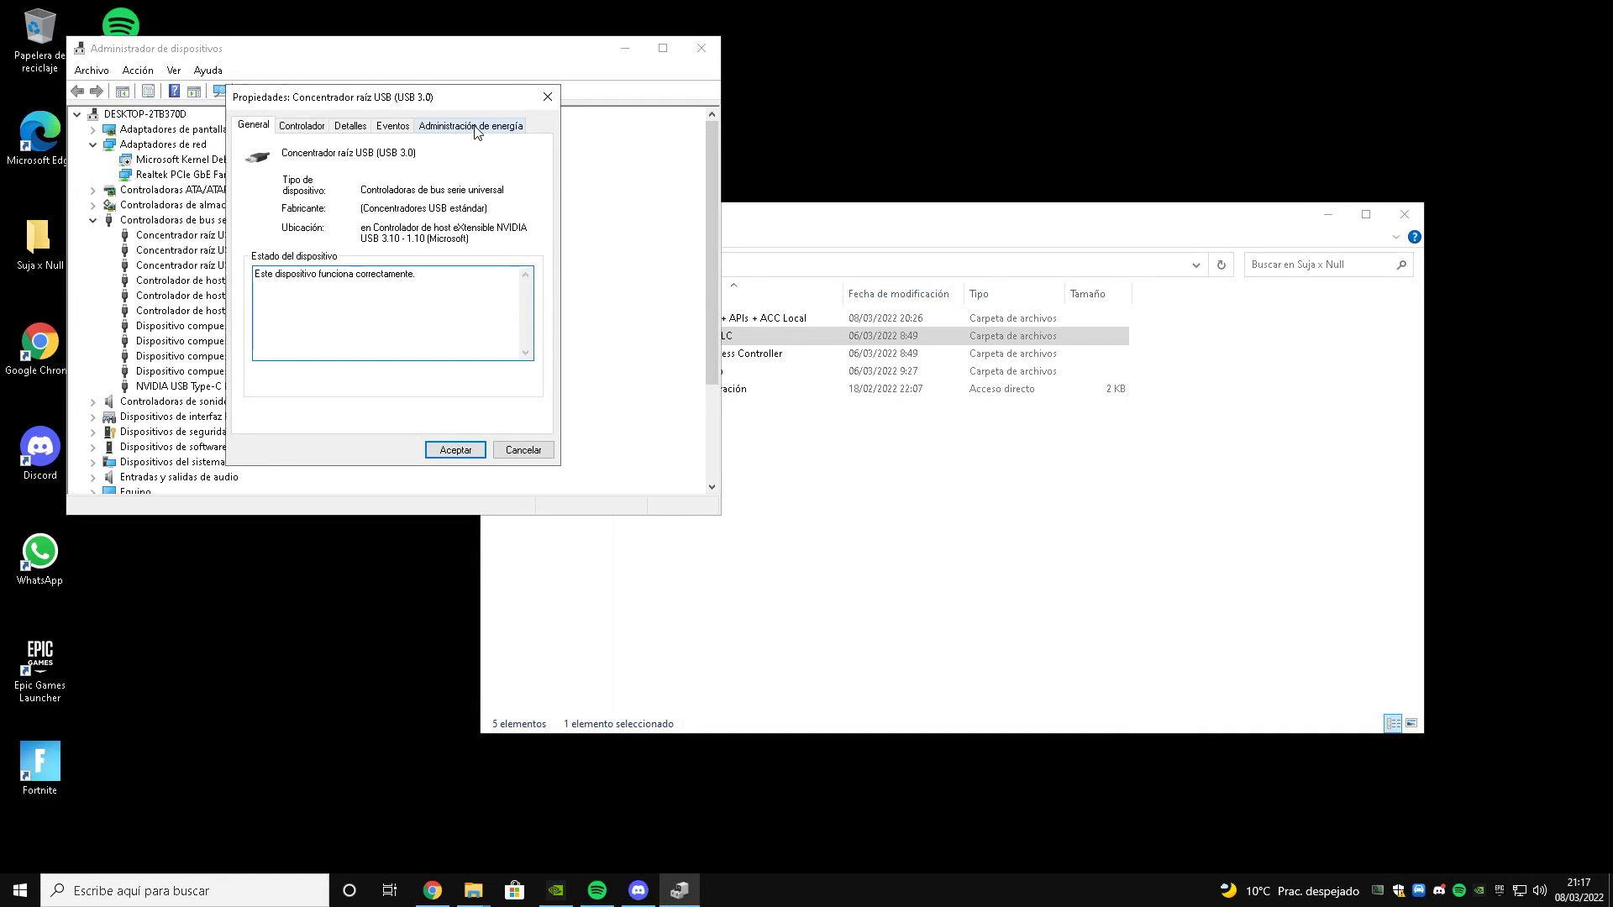
click(474, 128)
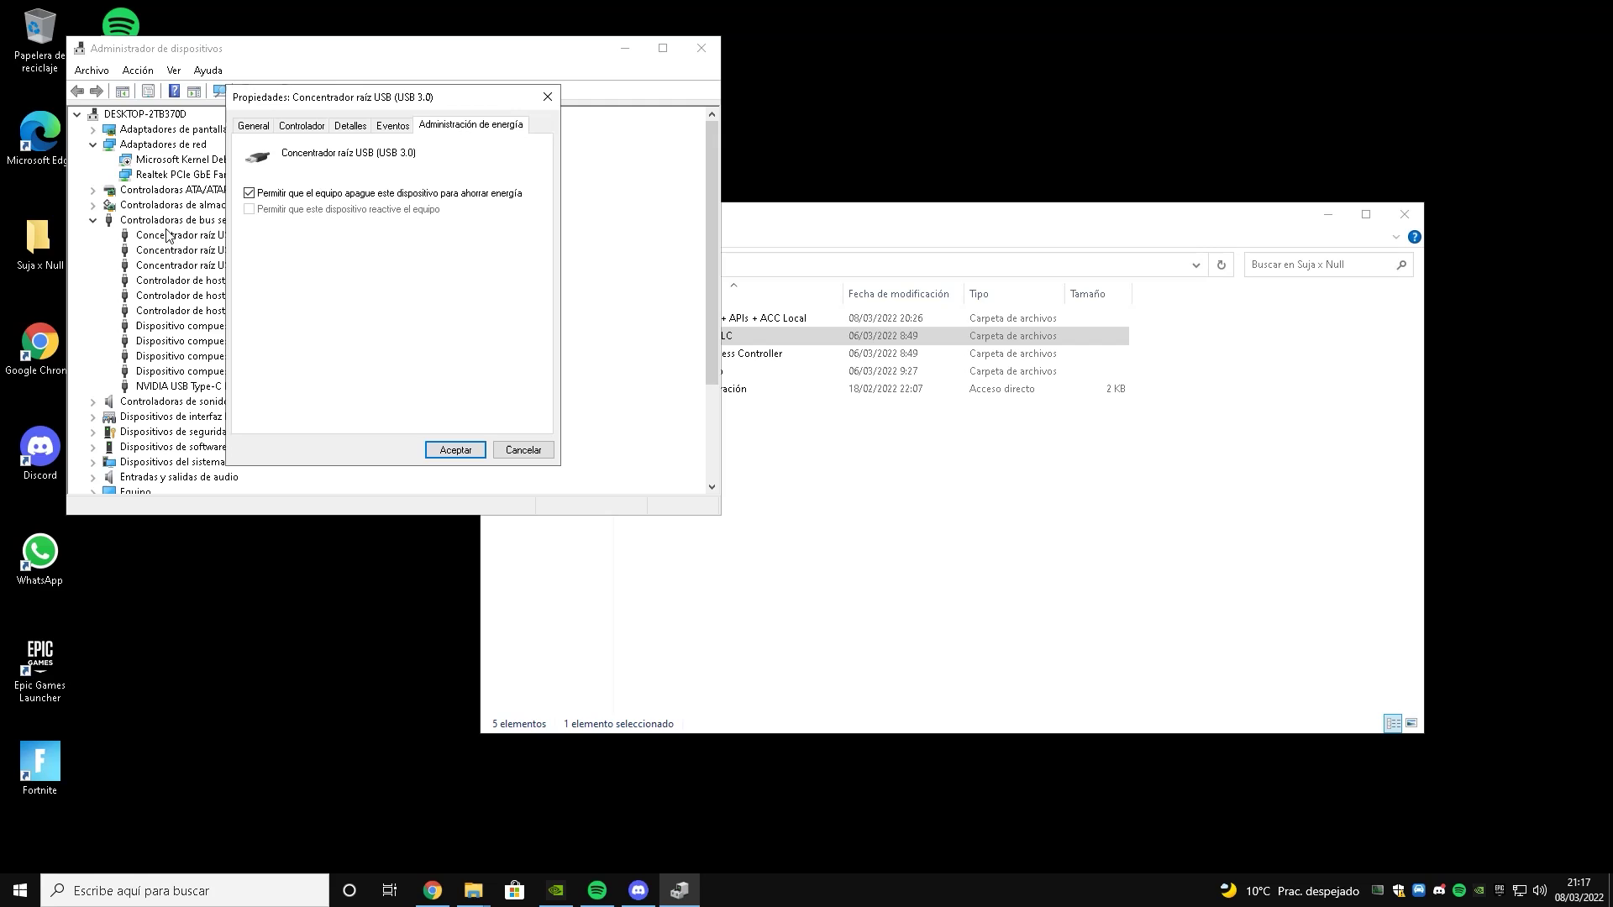
click(281, 195)
click(455, 449)
- Stop the computer from turning off the second USB 3.0 root hub to save power
double_click(206, 249)
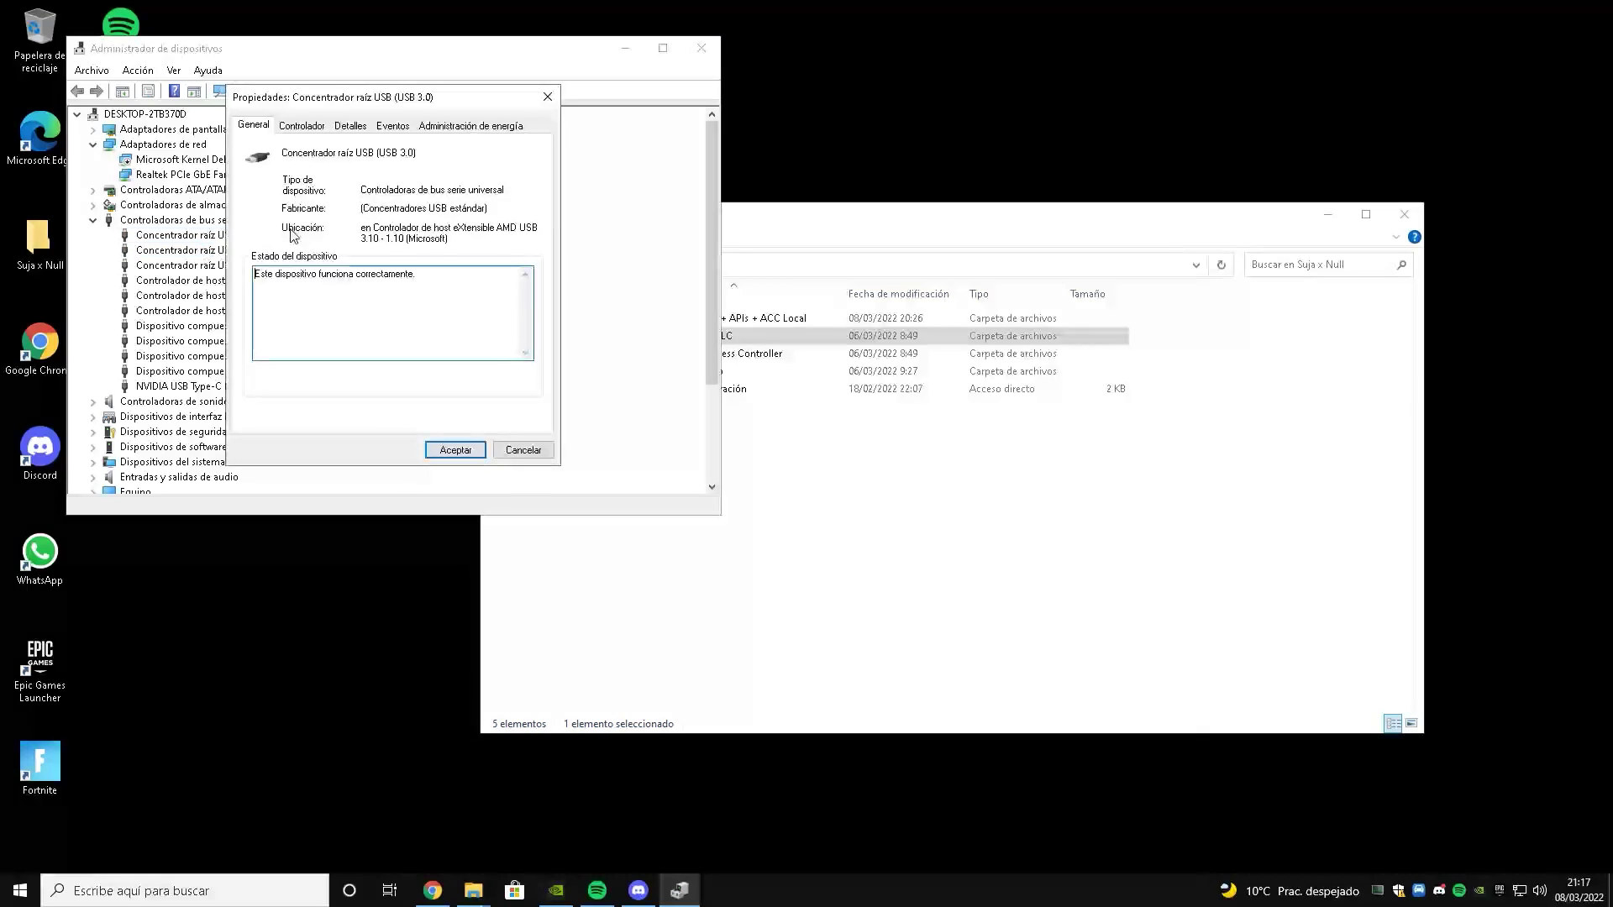
click(468, 126)
click(329, 194)
click(456, 449)
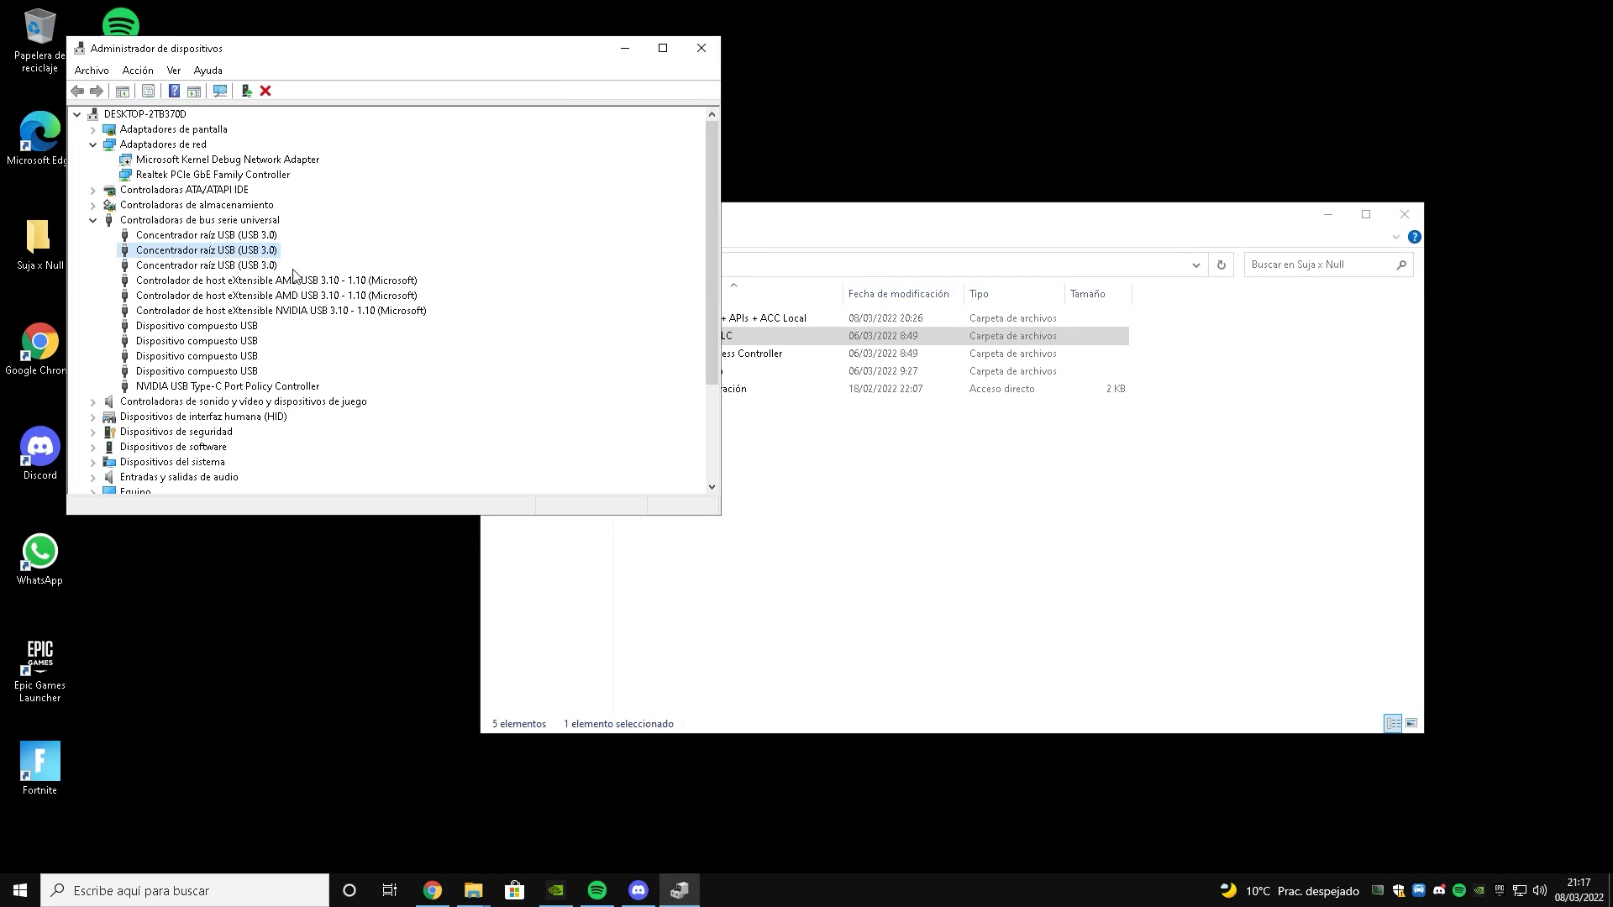
- Stop the computer from turning off the third USB 3.0 root hub to save power
double_click(261, 267)
click(479, 129)
click(252, 201)
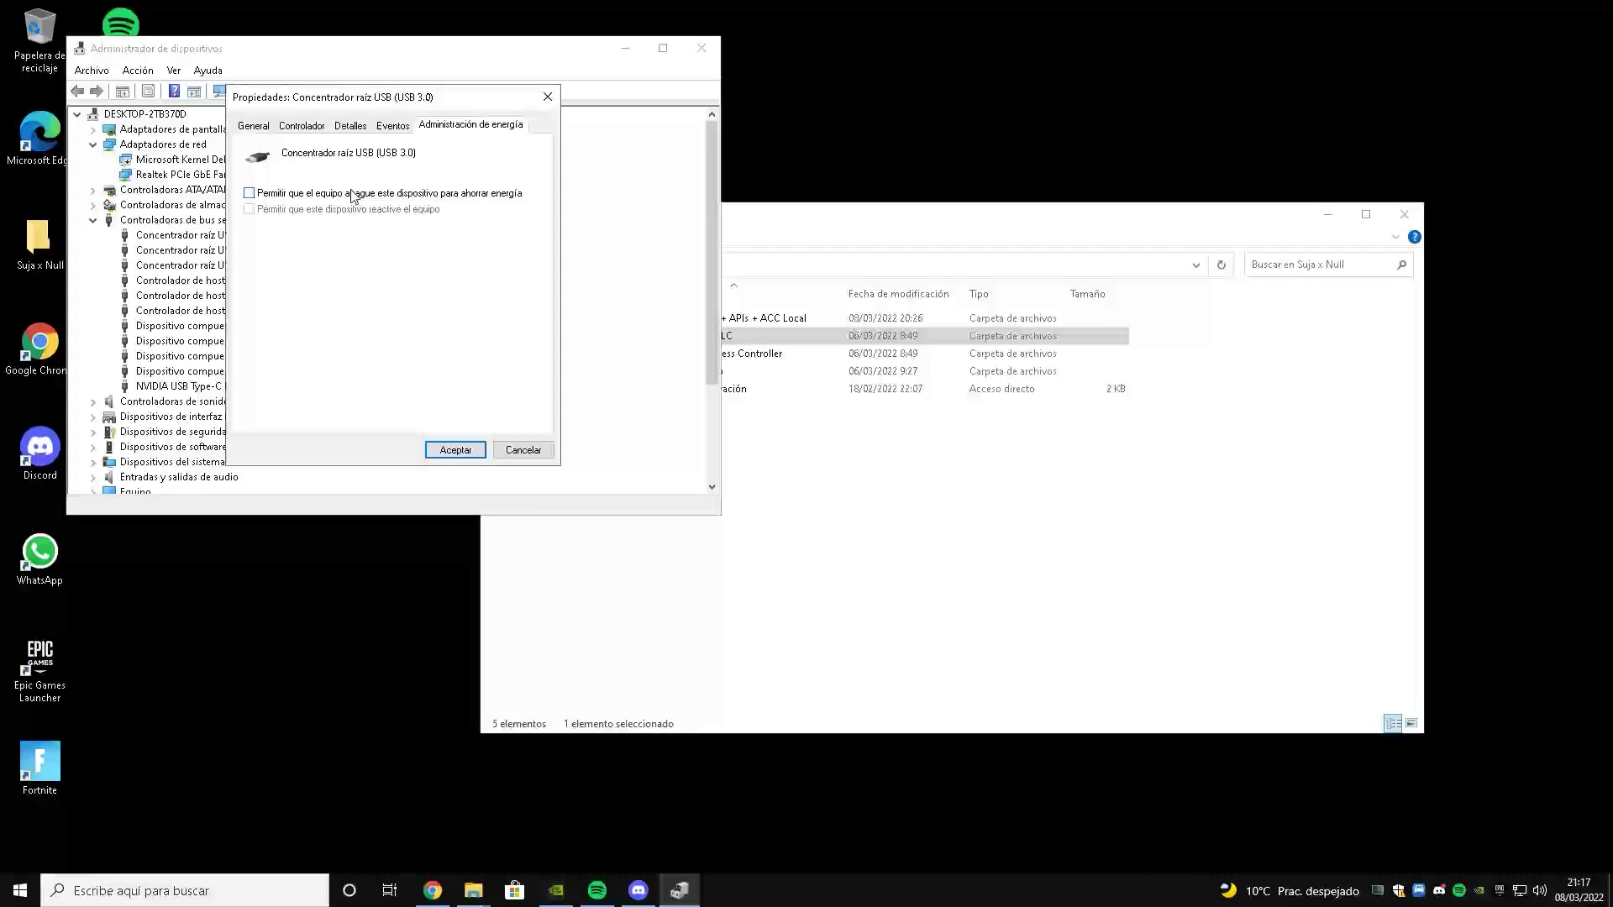
click(461, 450)
- Check the properties of the two AMD USB 3.10 eXtensible host controllers for power management options
double_click(294, 281)
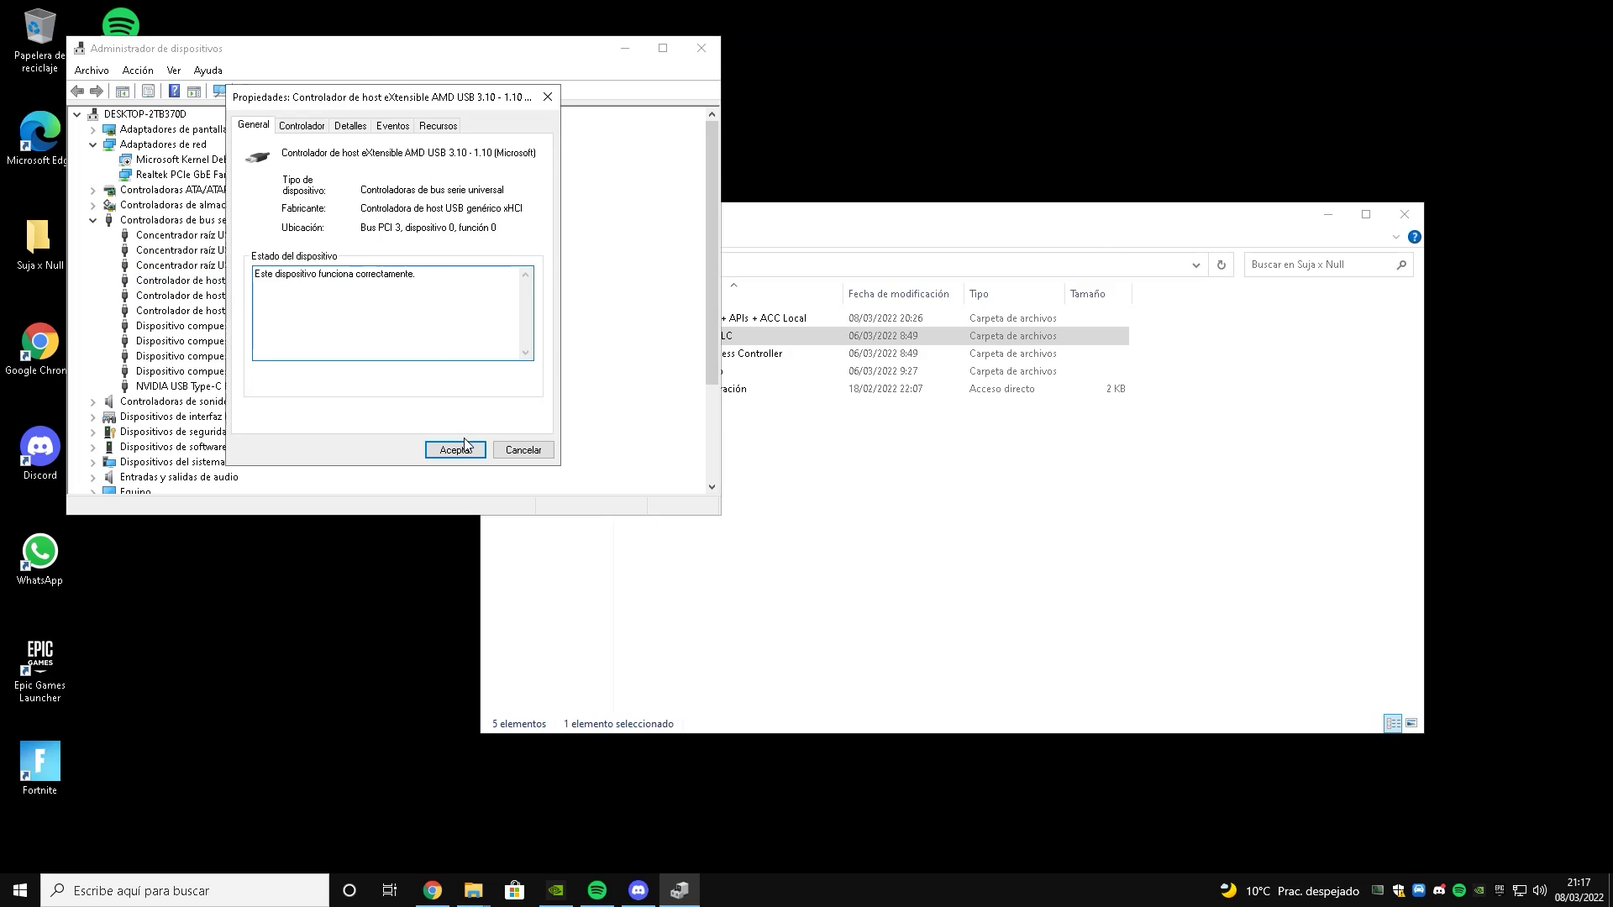
click(455, 451)
double_click(252, 296)
click(458, 450)
- Disable the NVIDIA USB 3.10 eXtensible host controller
click(302, 310)
right_click(294, 310)
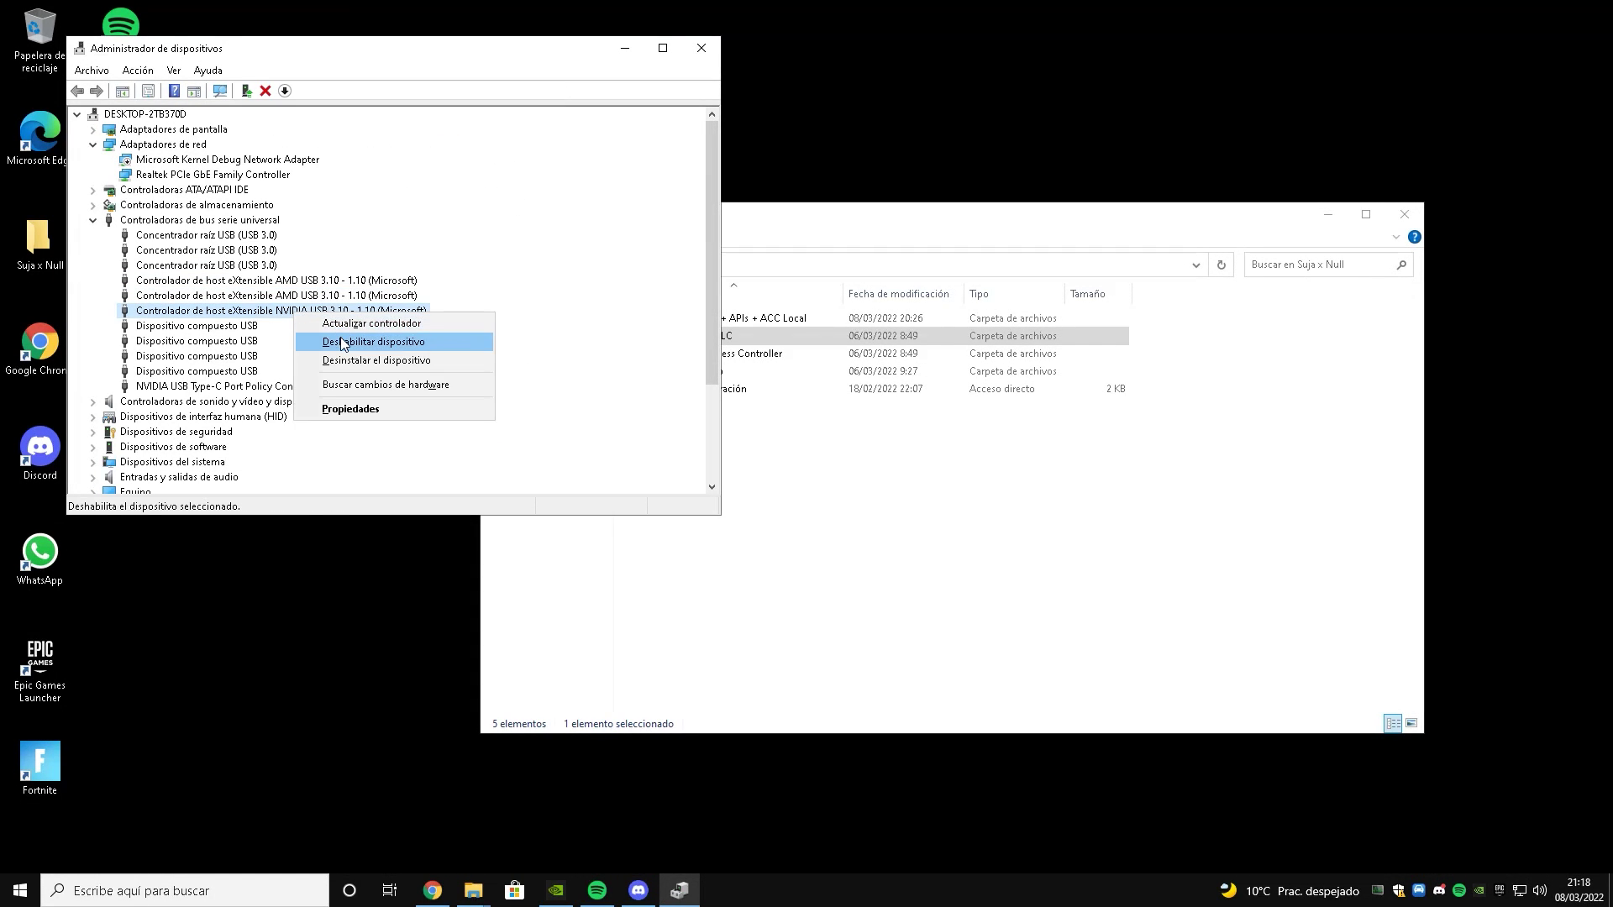
click(361, 341)
click(847, 463)
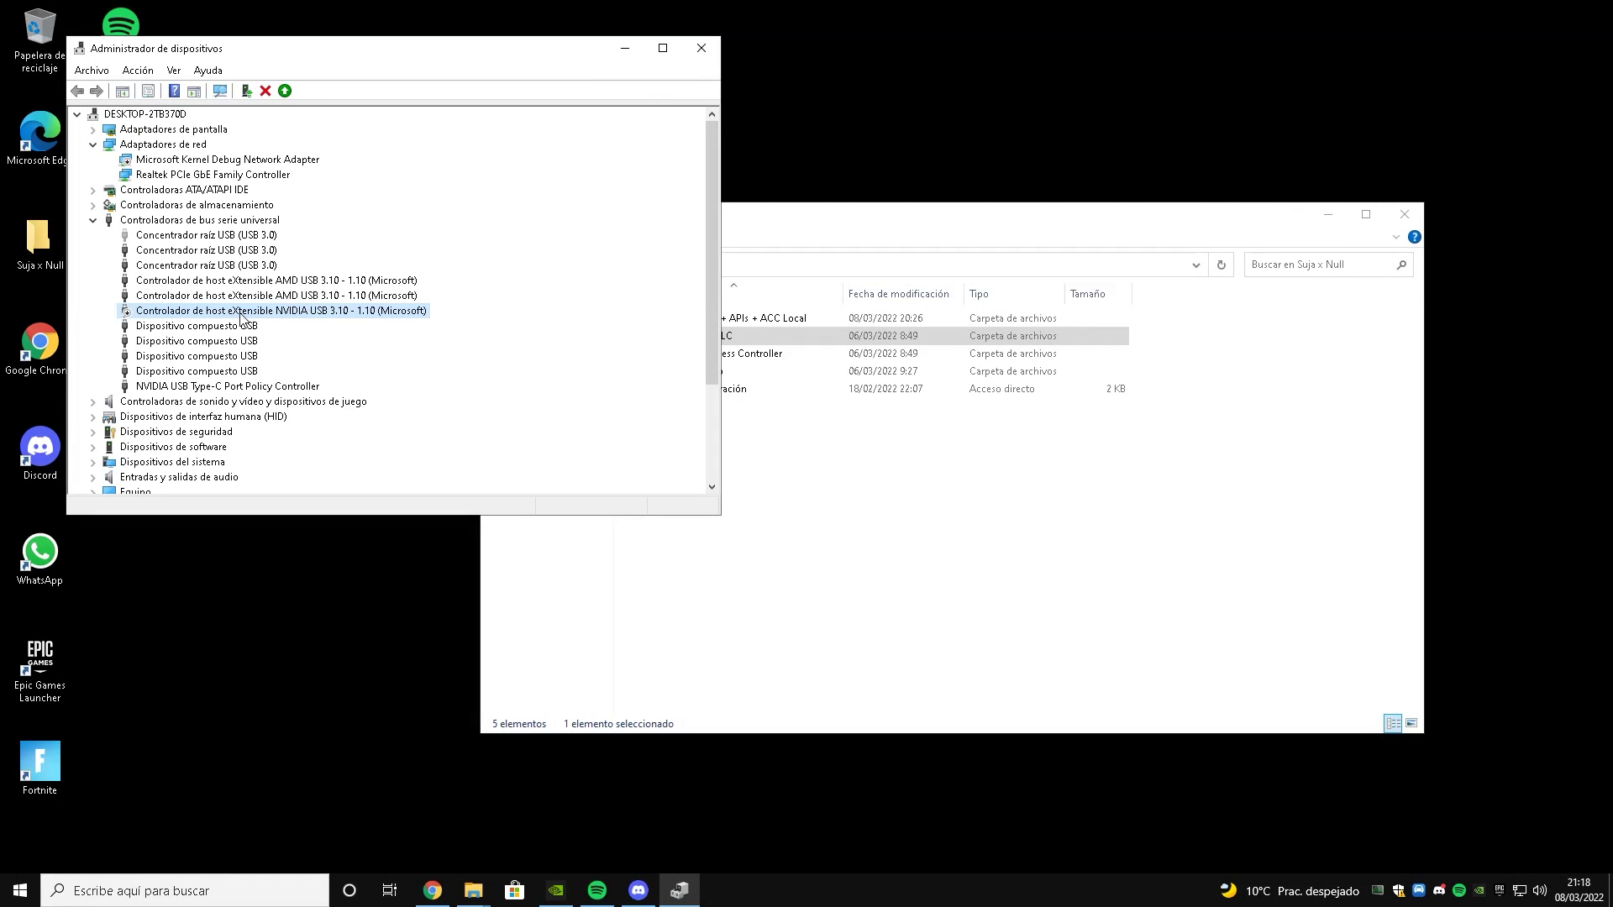
- Uninstall the NVIDIA USB Type-C Port Policy Controller without removing its driver software
click(192, 389)
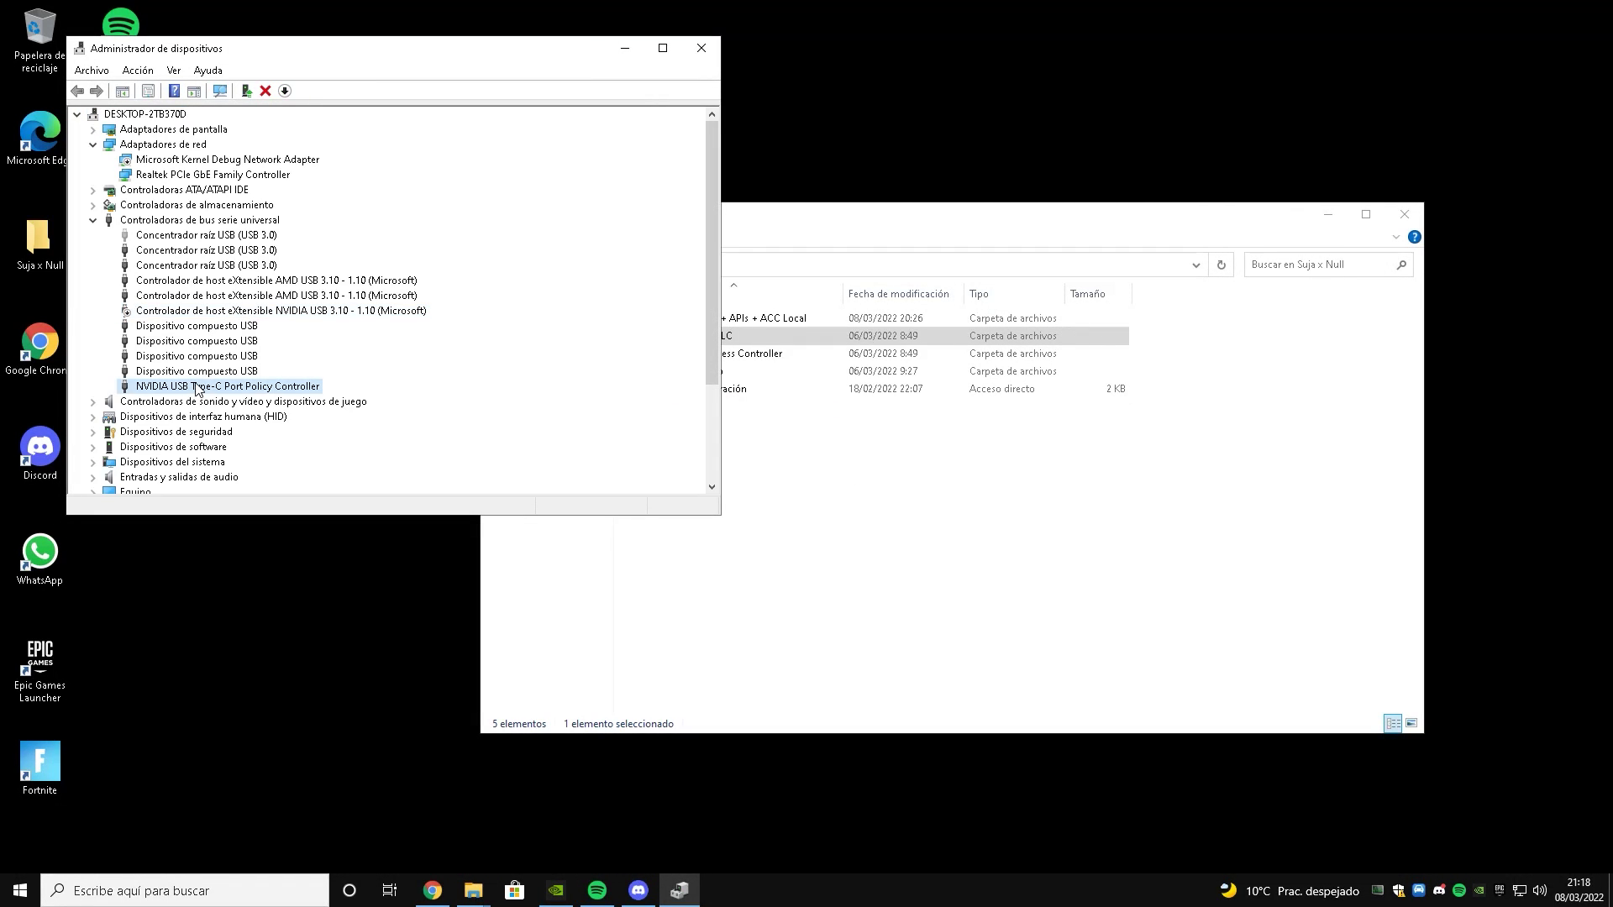
double_click(210, 343)
click(456, 450)
click(250, 388)
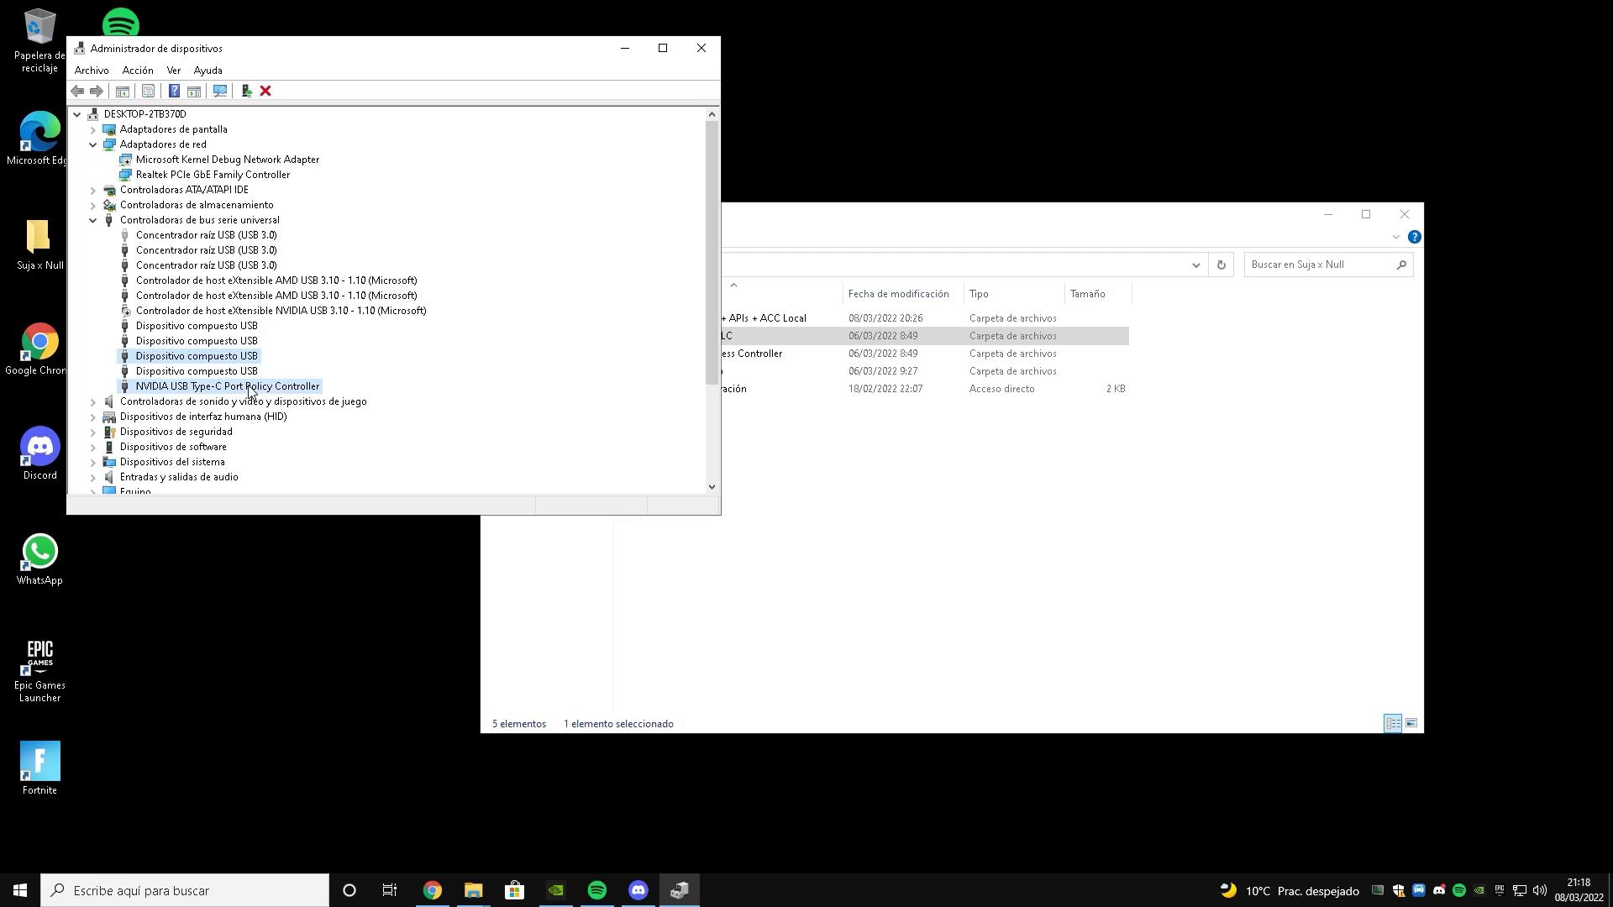
right_click(248, 388)
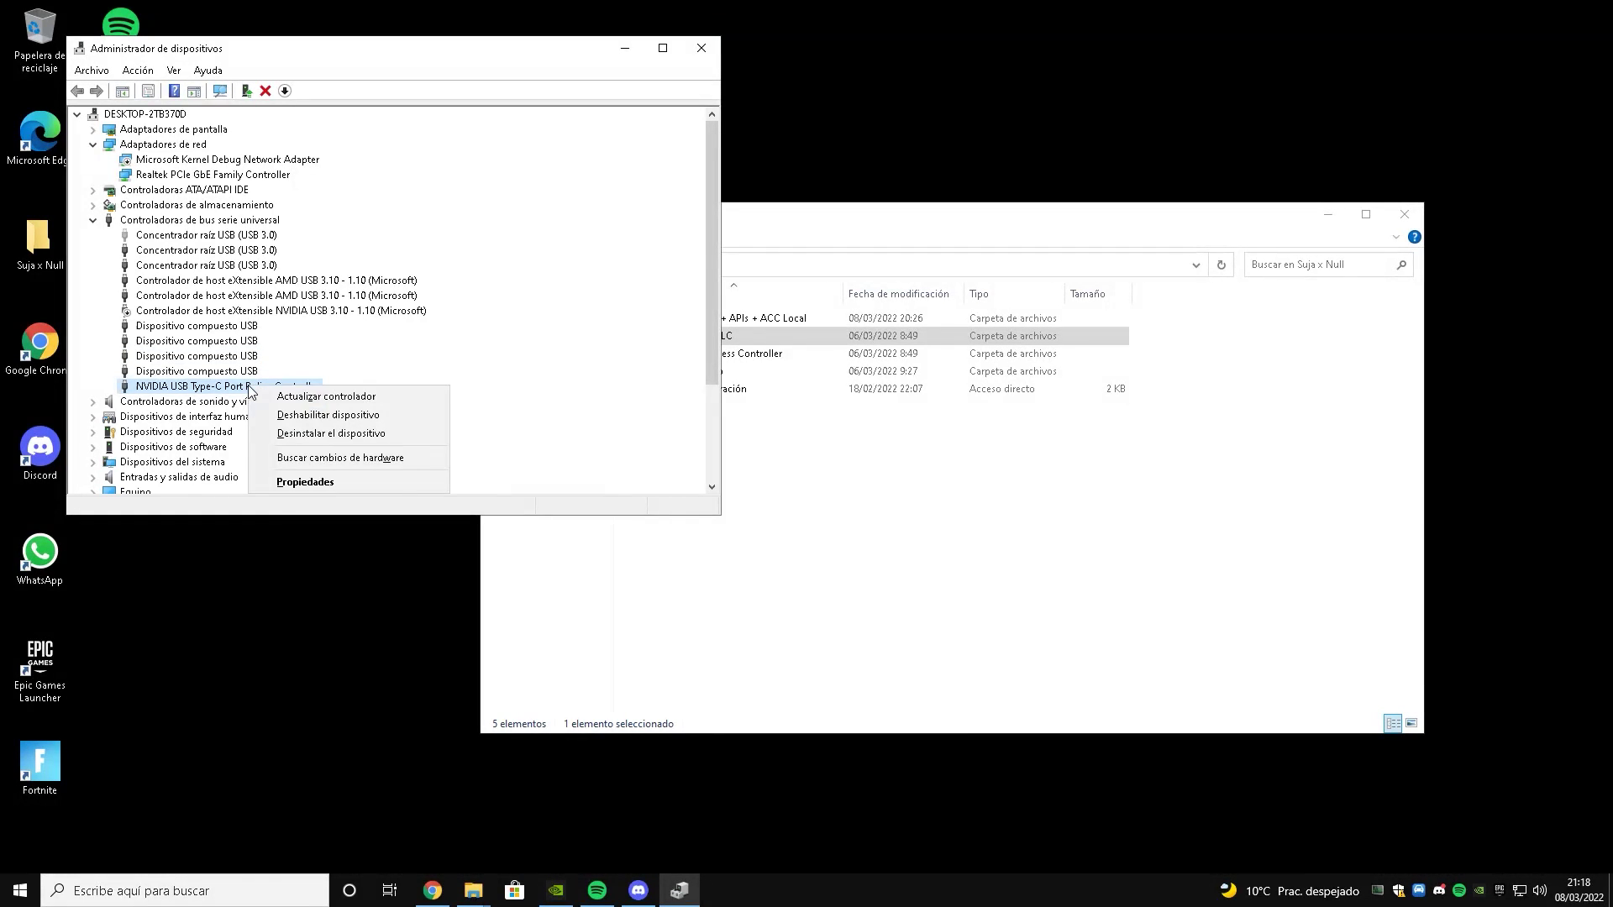
click(310, 436)
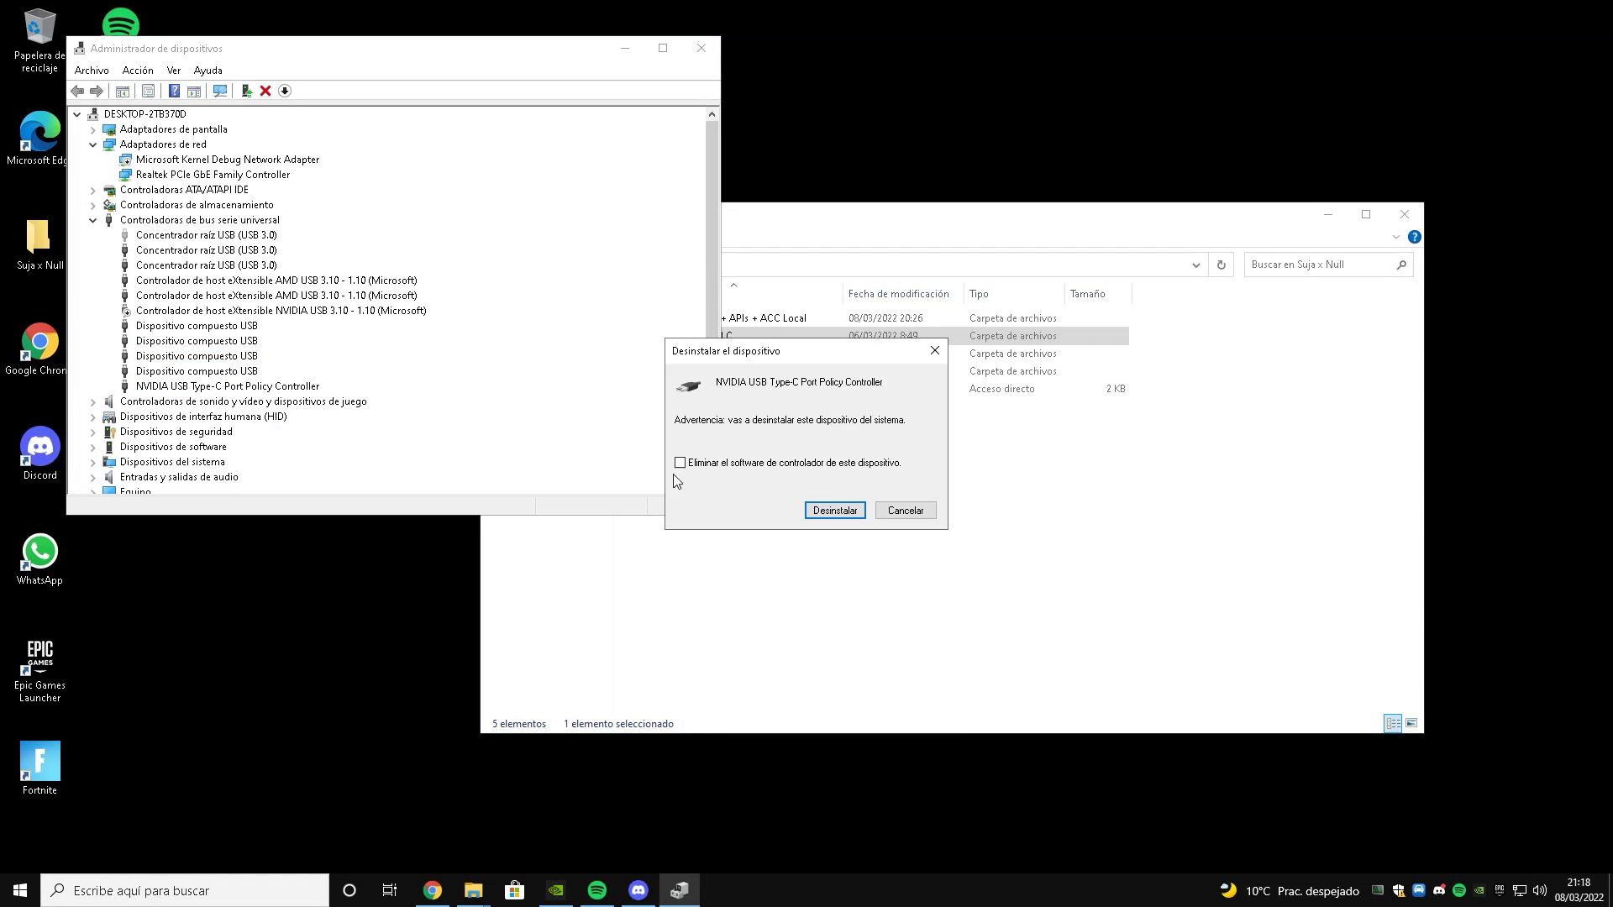
click(830, 508)
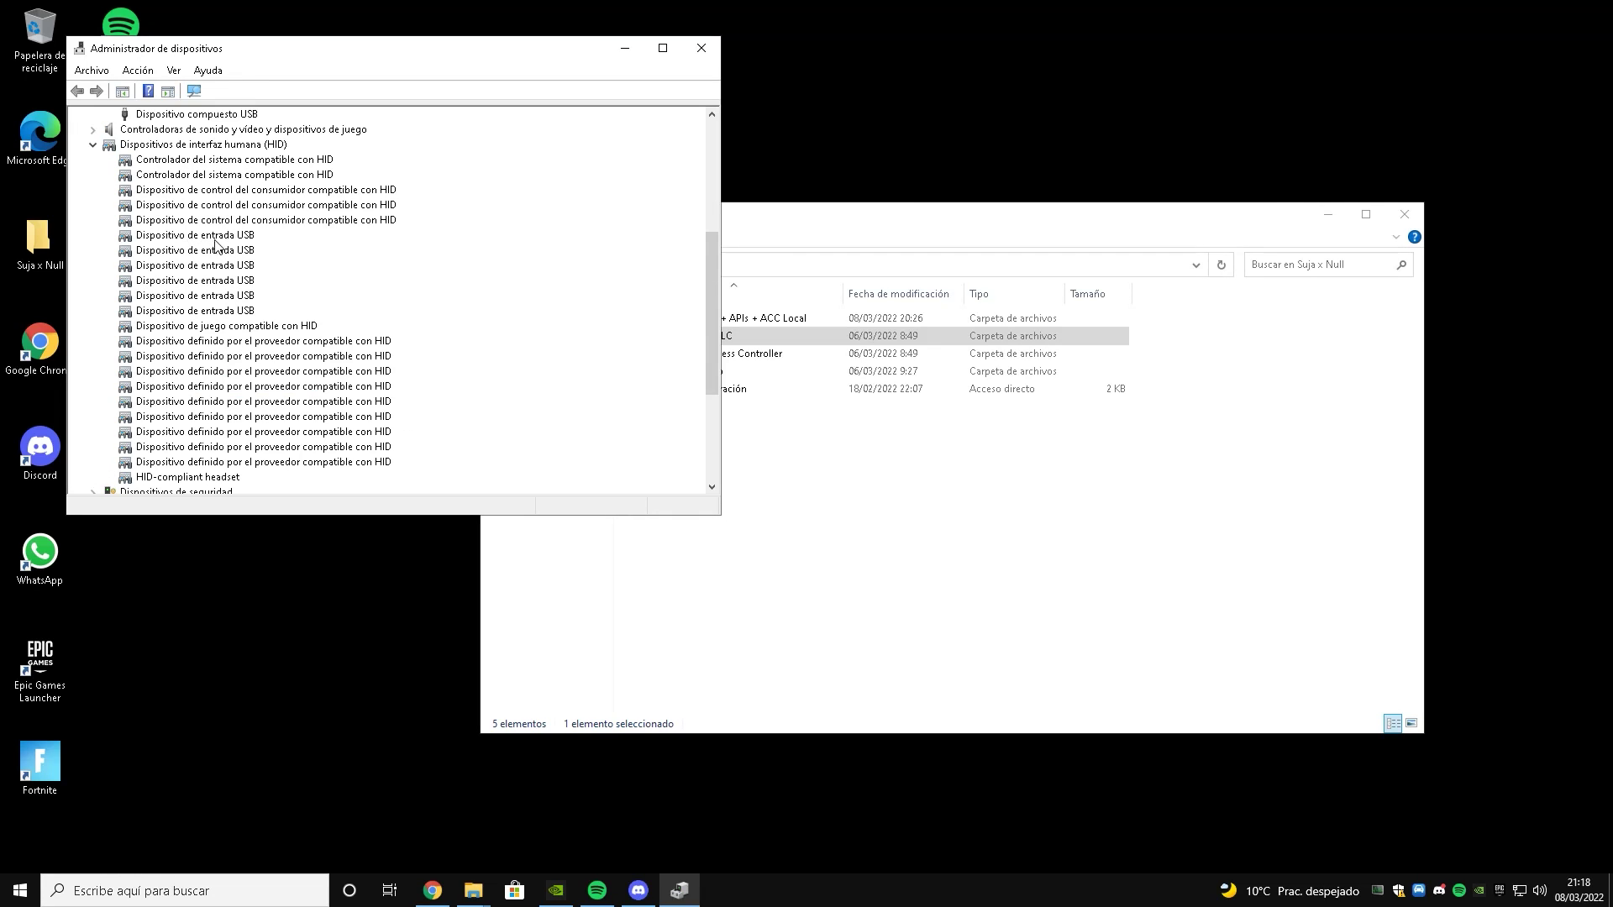
- Stop the computer from turning off the first three USB input devices under Human Interface Devices to save power
double_click(215, 240)
click(472, 125)
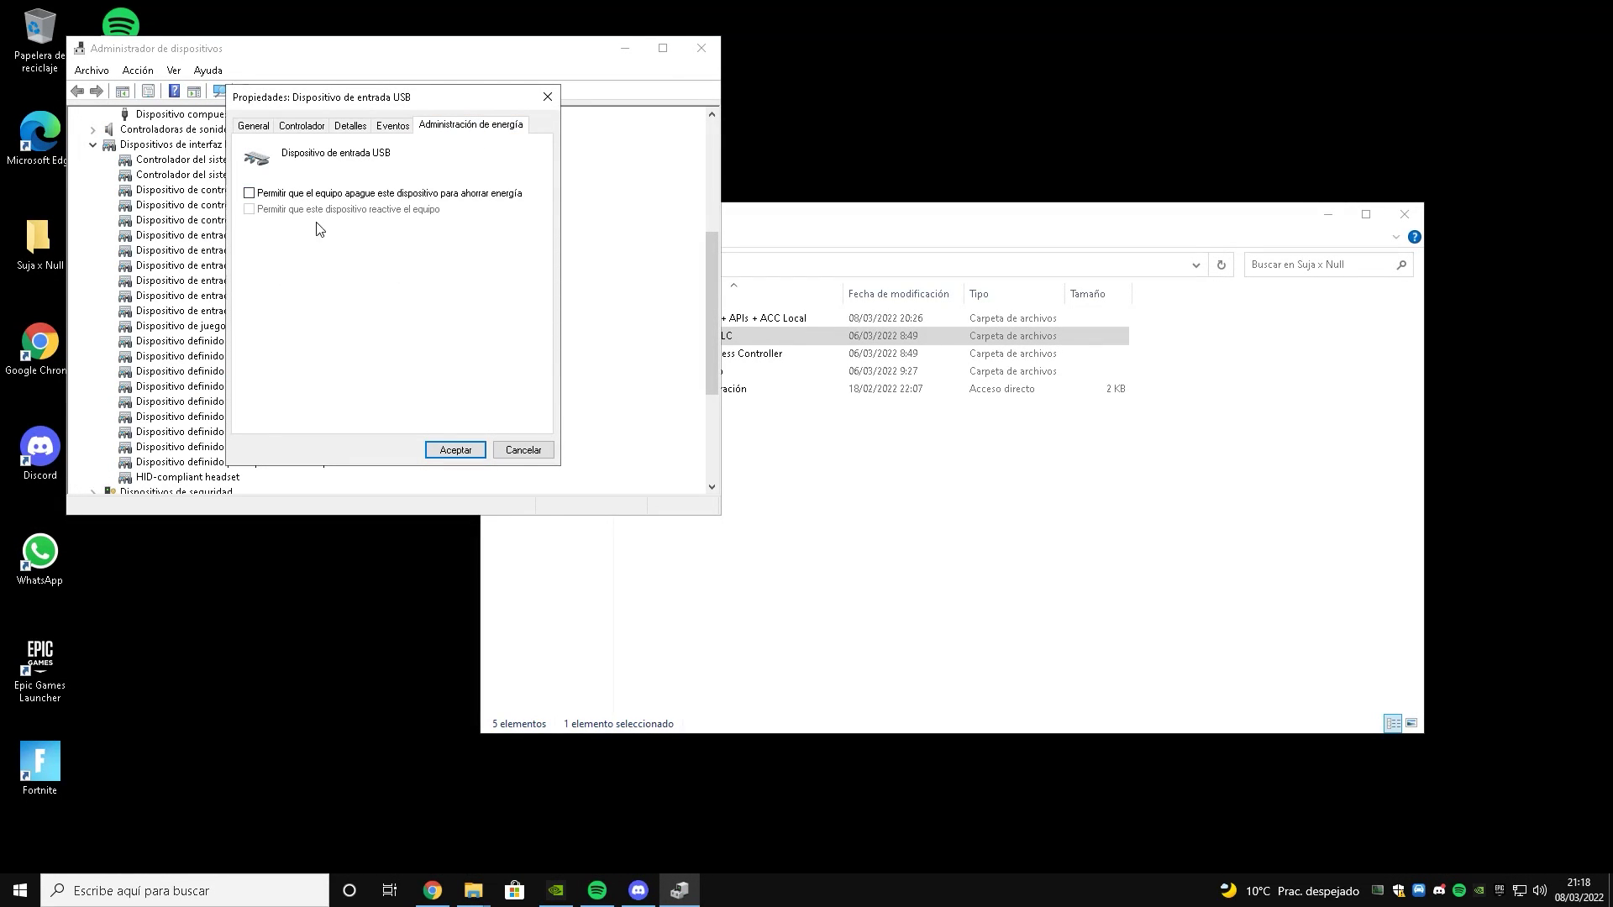
click(455, 450)
double_click(235, 266)
click(483, 125)
click(338, 193)
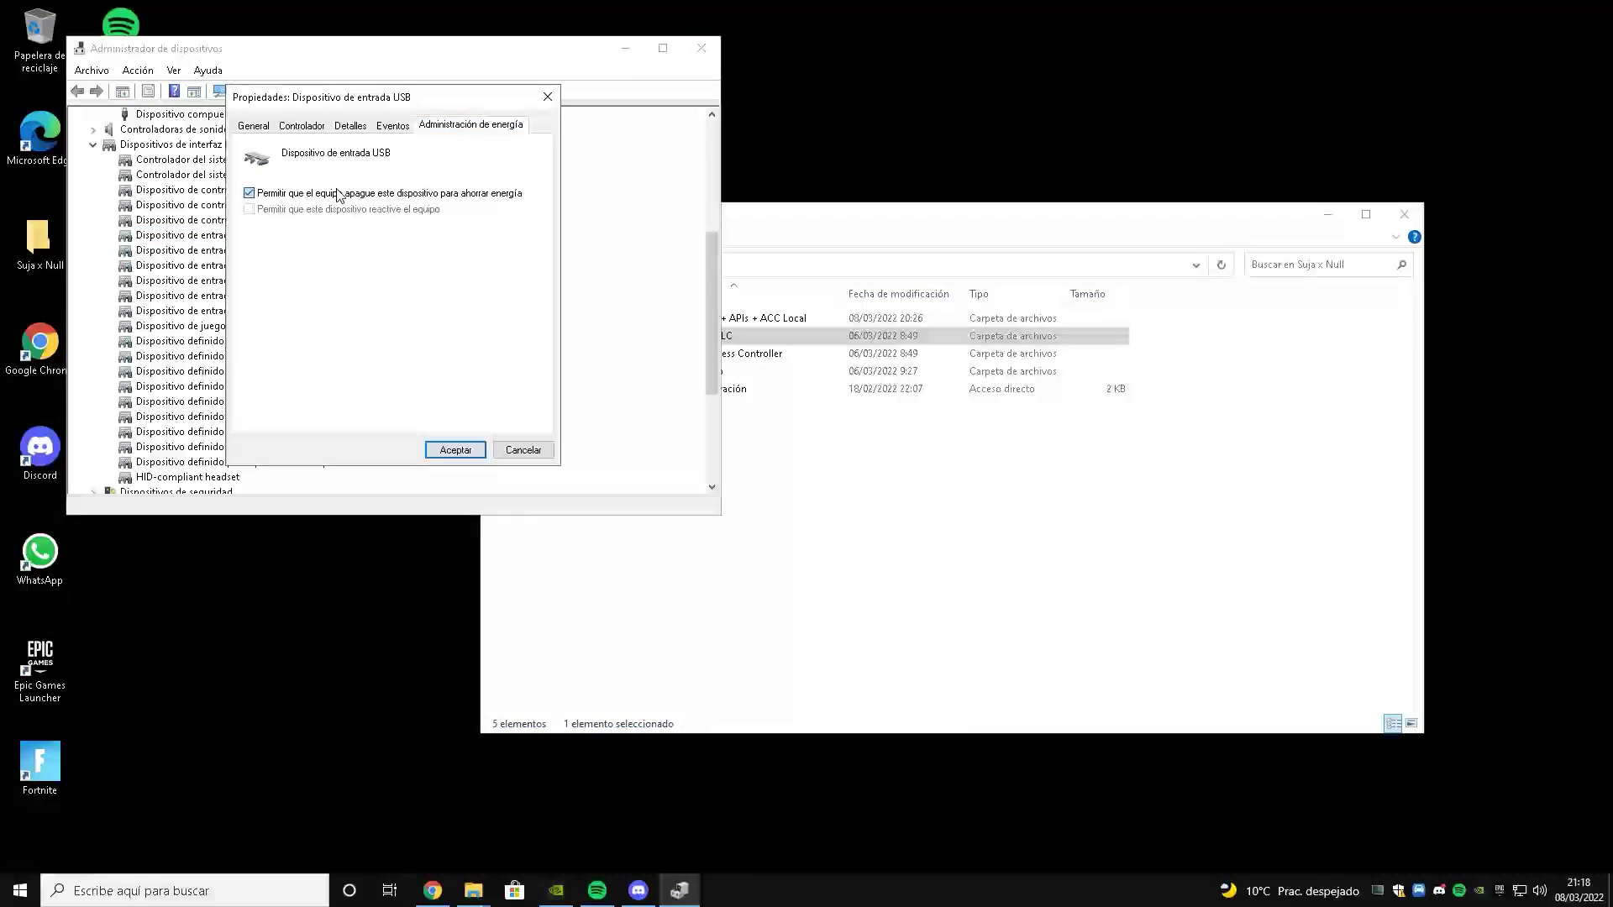
click(455, 450)
double_click(207, 266)
click(453, 125)
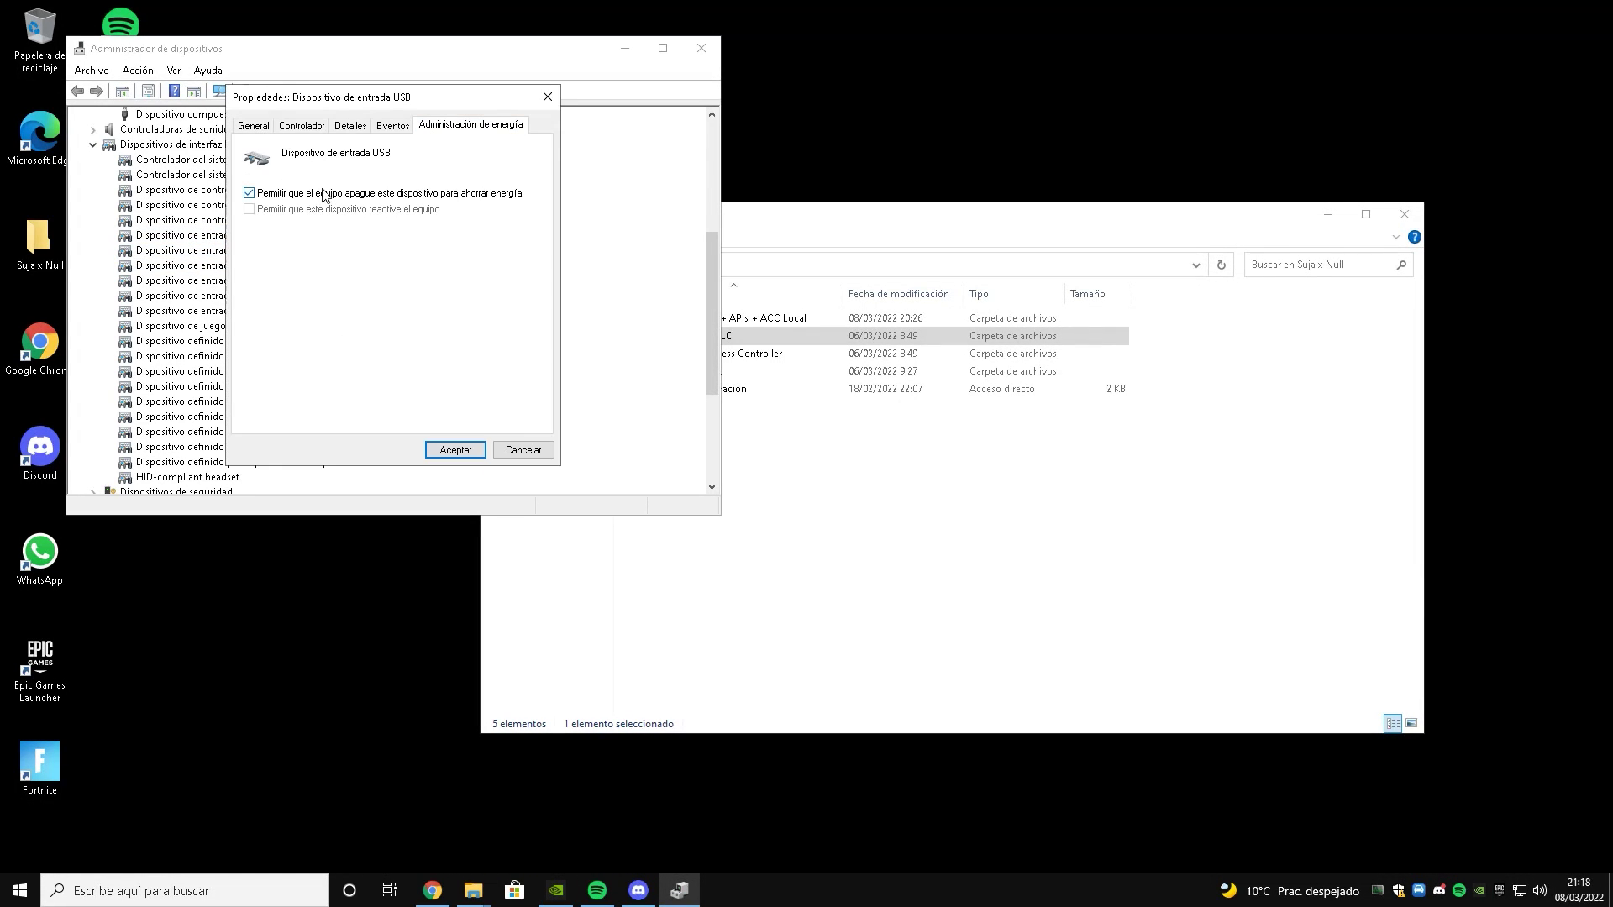
click(455, 449)
- Stop the computer from turning off the last three USB input devices under Human Interface Devices to save power
double_click(225, 280)
click(470, 125)
click(454, 449)
double_click(235, 295)
click(454, 126)
click(286, 195)
click(454, 450)
double_click(243, 310)
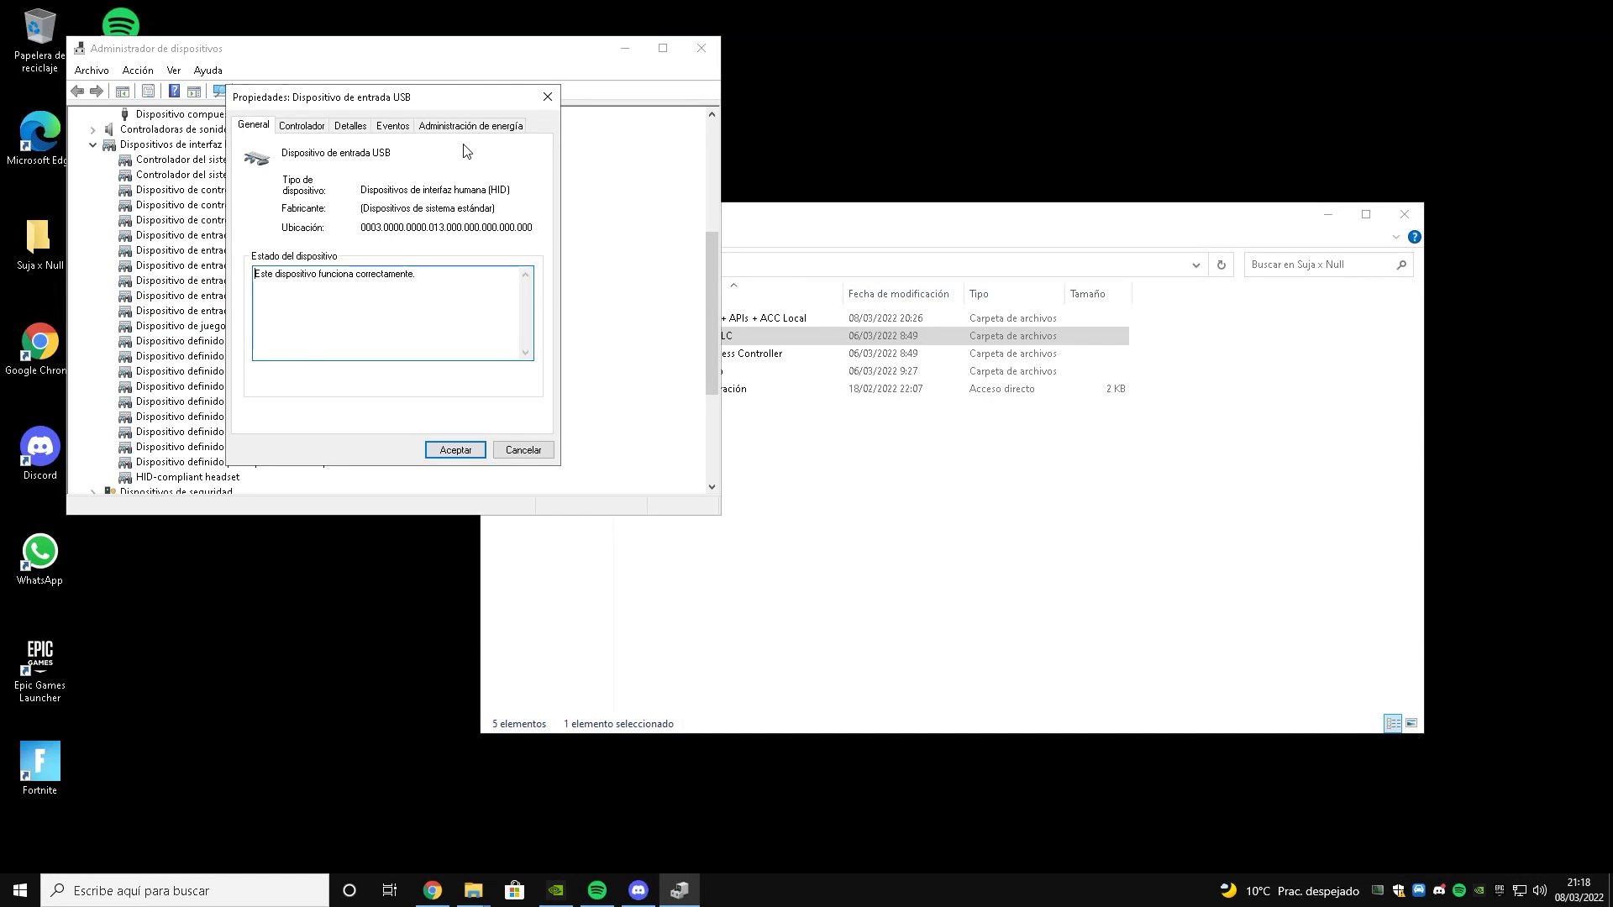
click(454, 126)
click(324, 190)
click(455, 450)
- Disable the AMD PSP 11.0 Device among the security devices
click(158, 313)
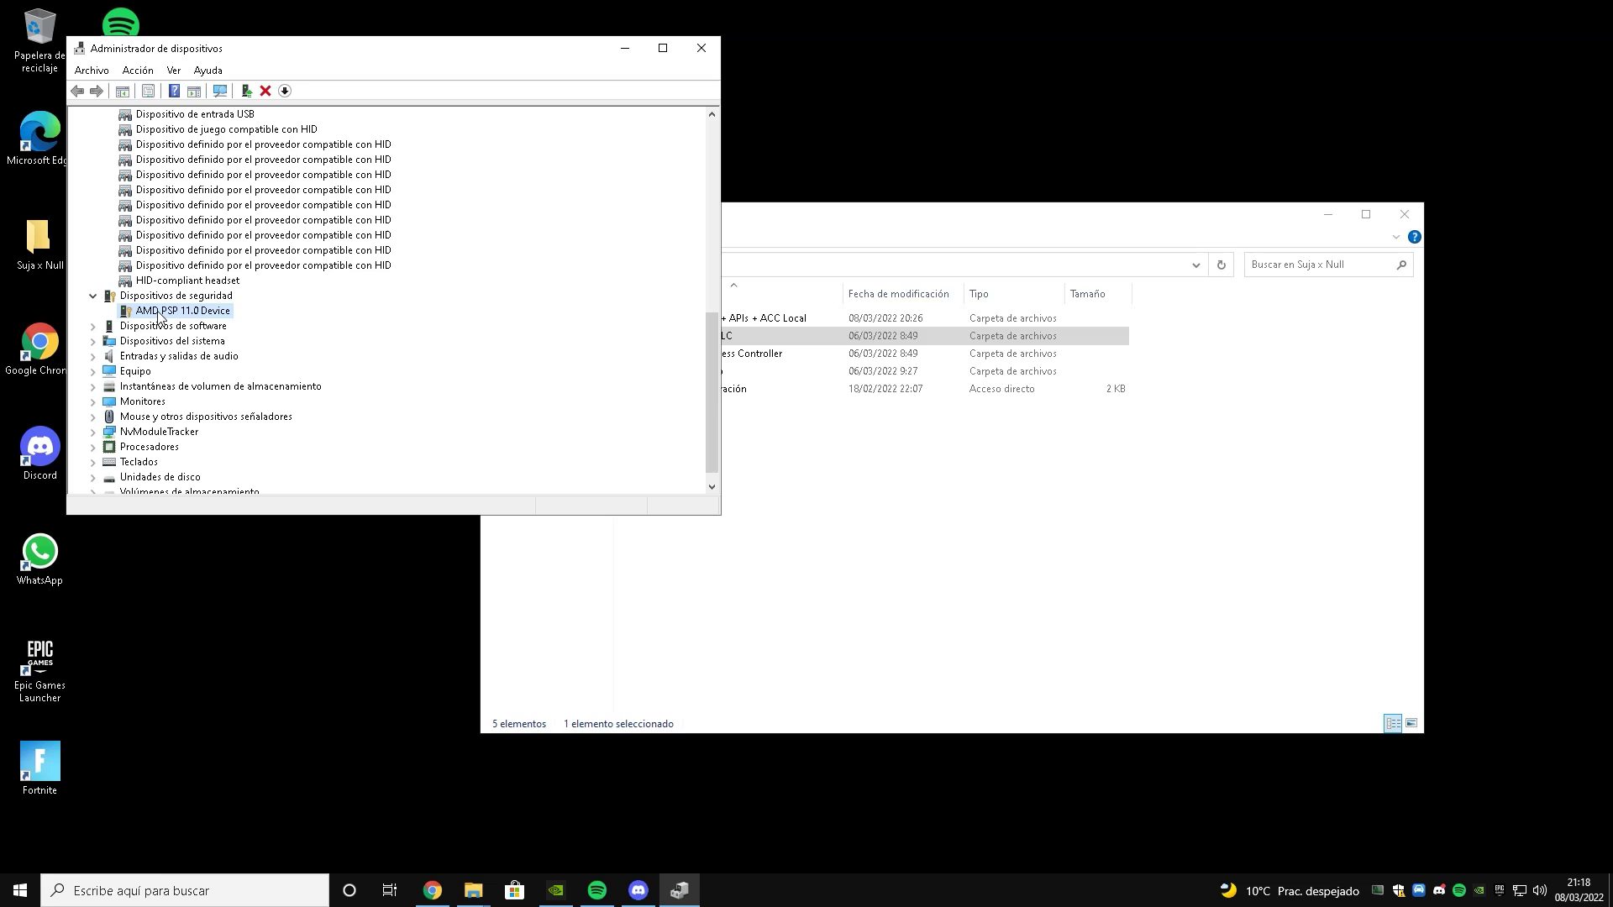
right_click(155, 316)
click(220, 345)
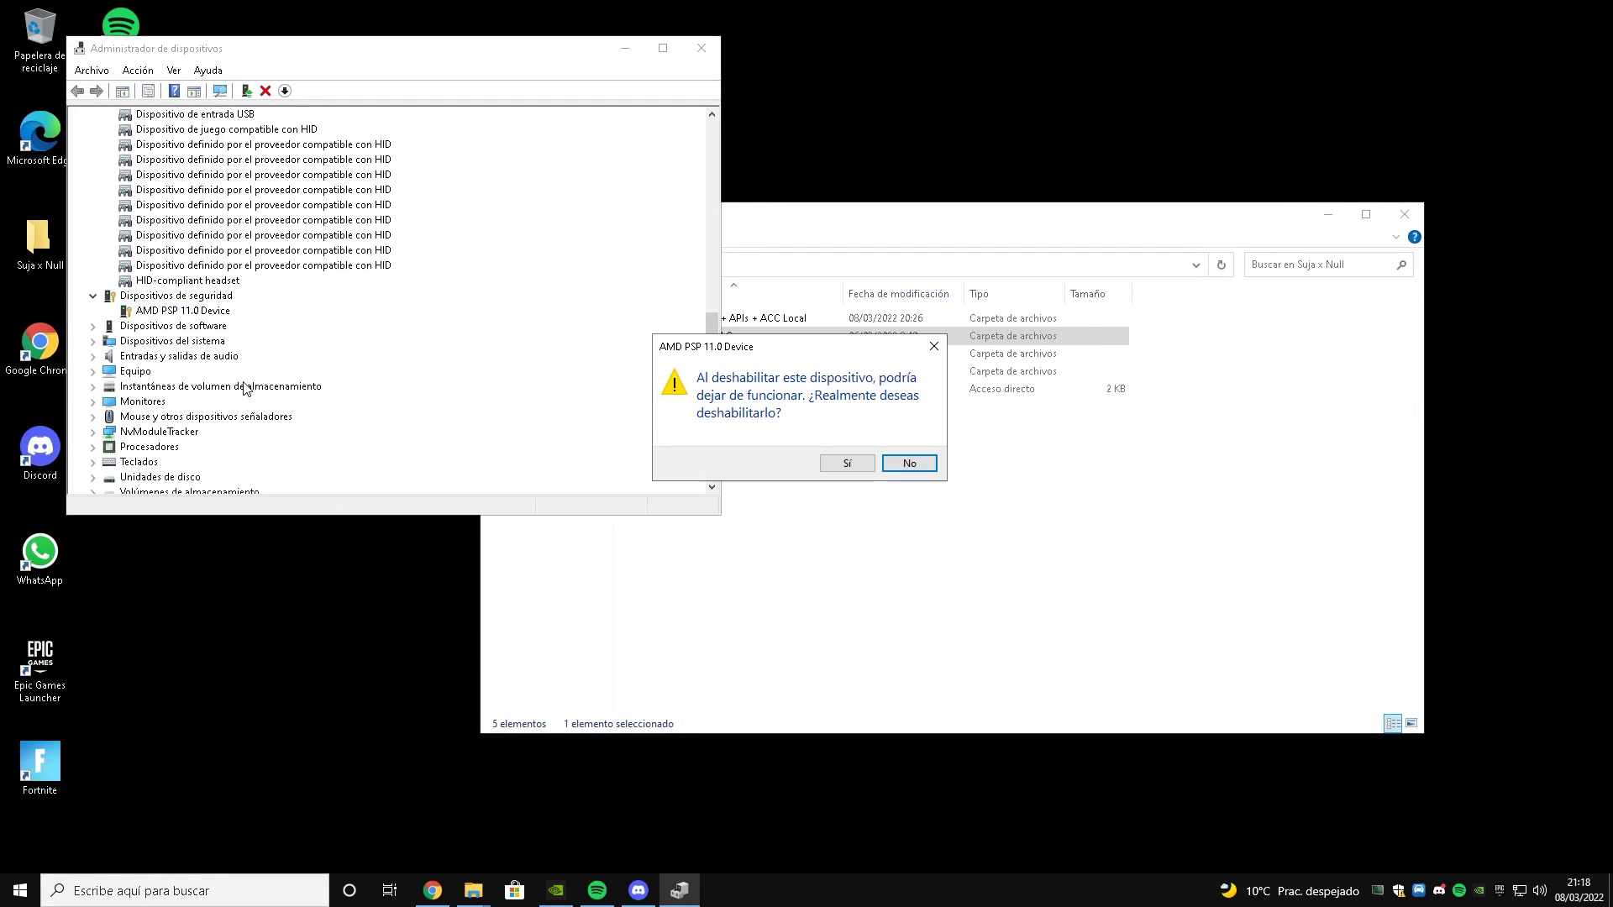
click(853, 464)
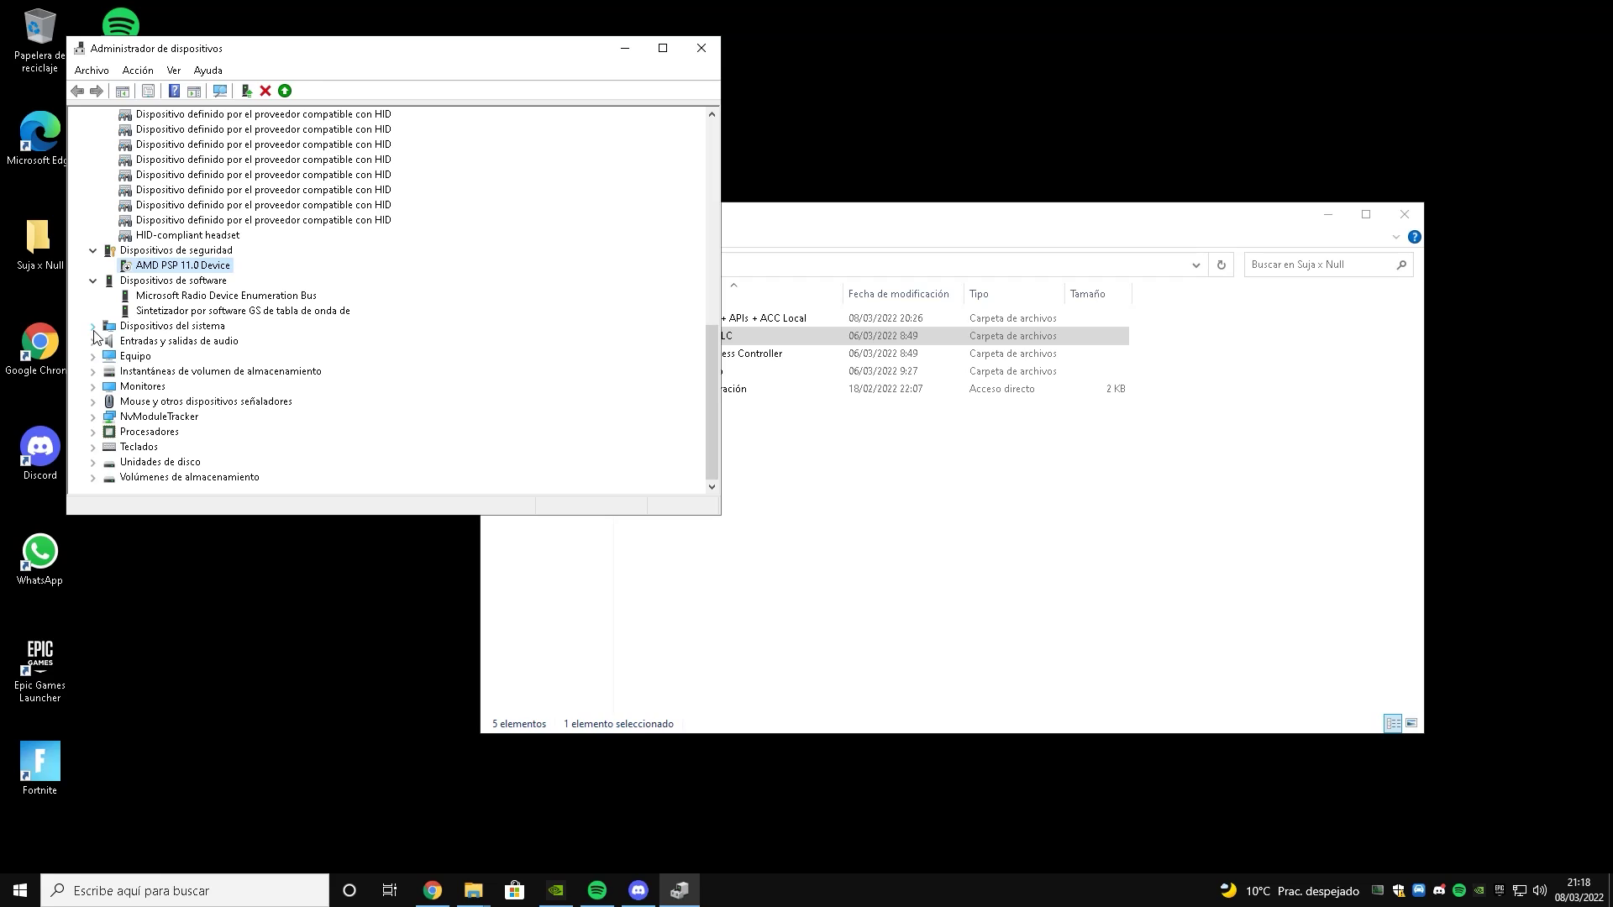
- List the devices by connection and expand the first two PCI-to-PCI bridges and the NVM Express controller under the PCI Express root complex
click(175, 71)
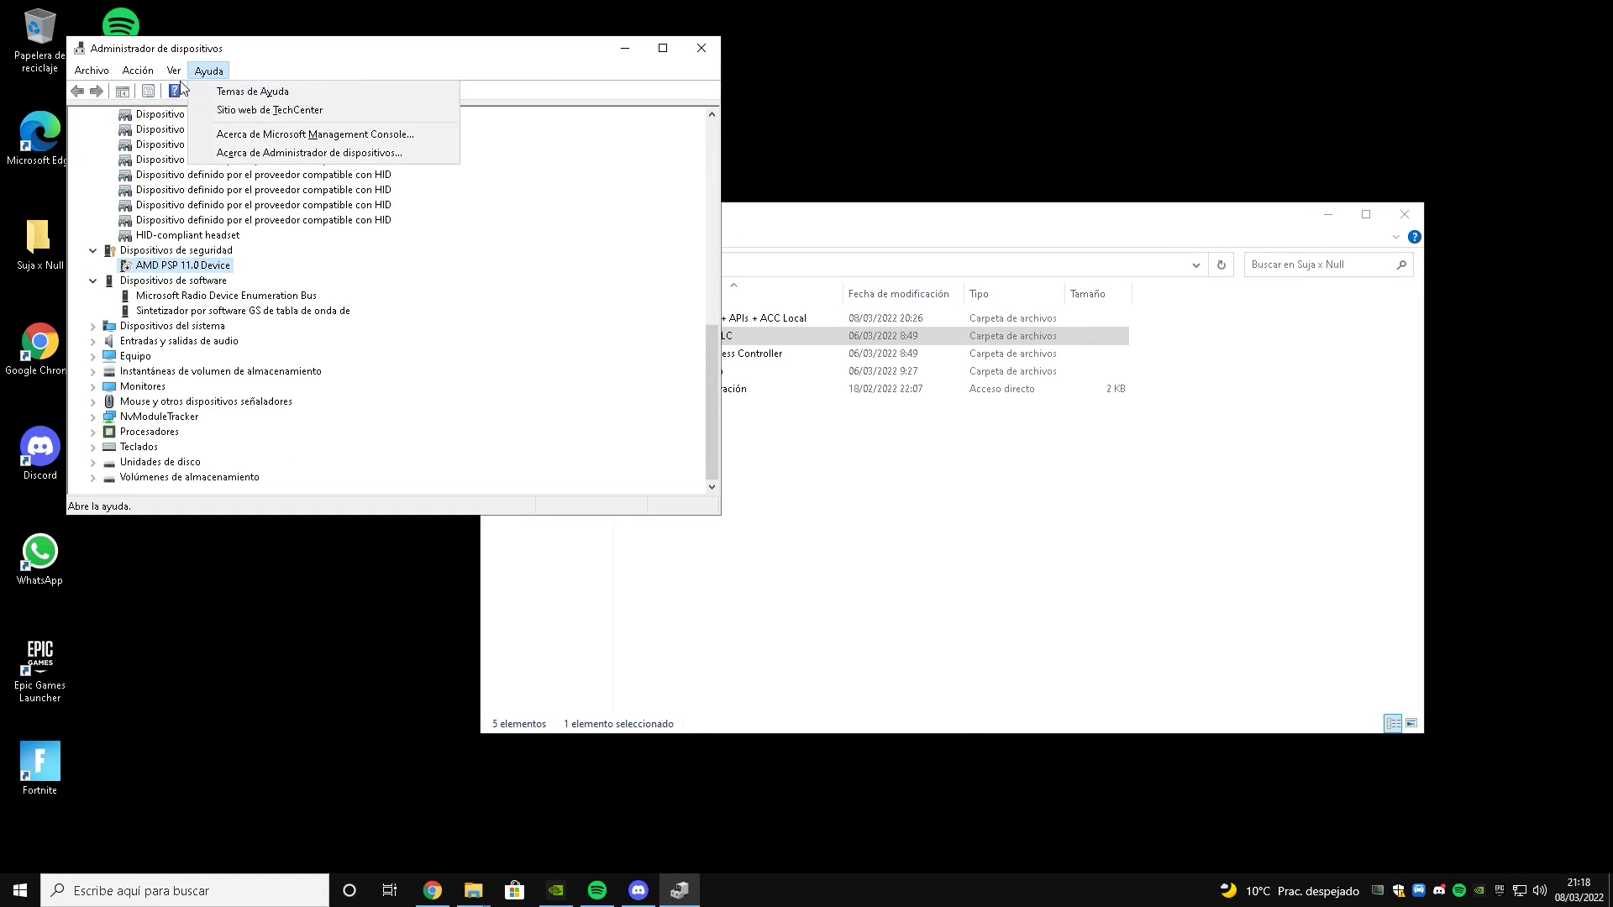
click(183, 109)
scroll(201, 168, up, 6)
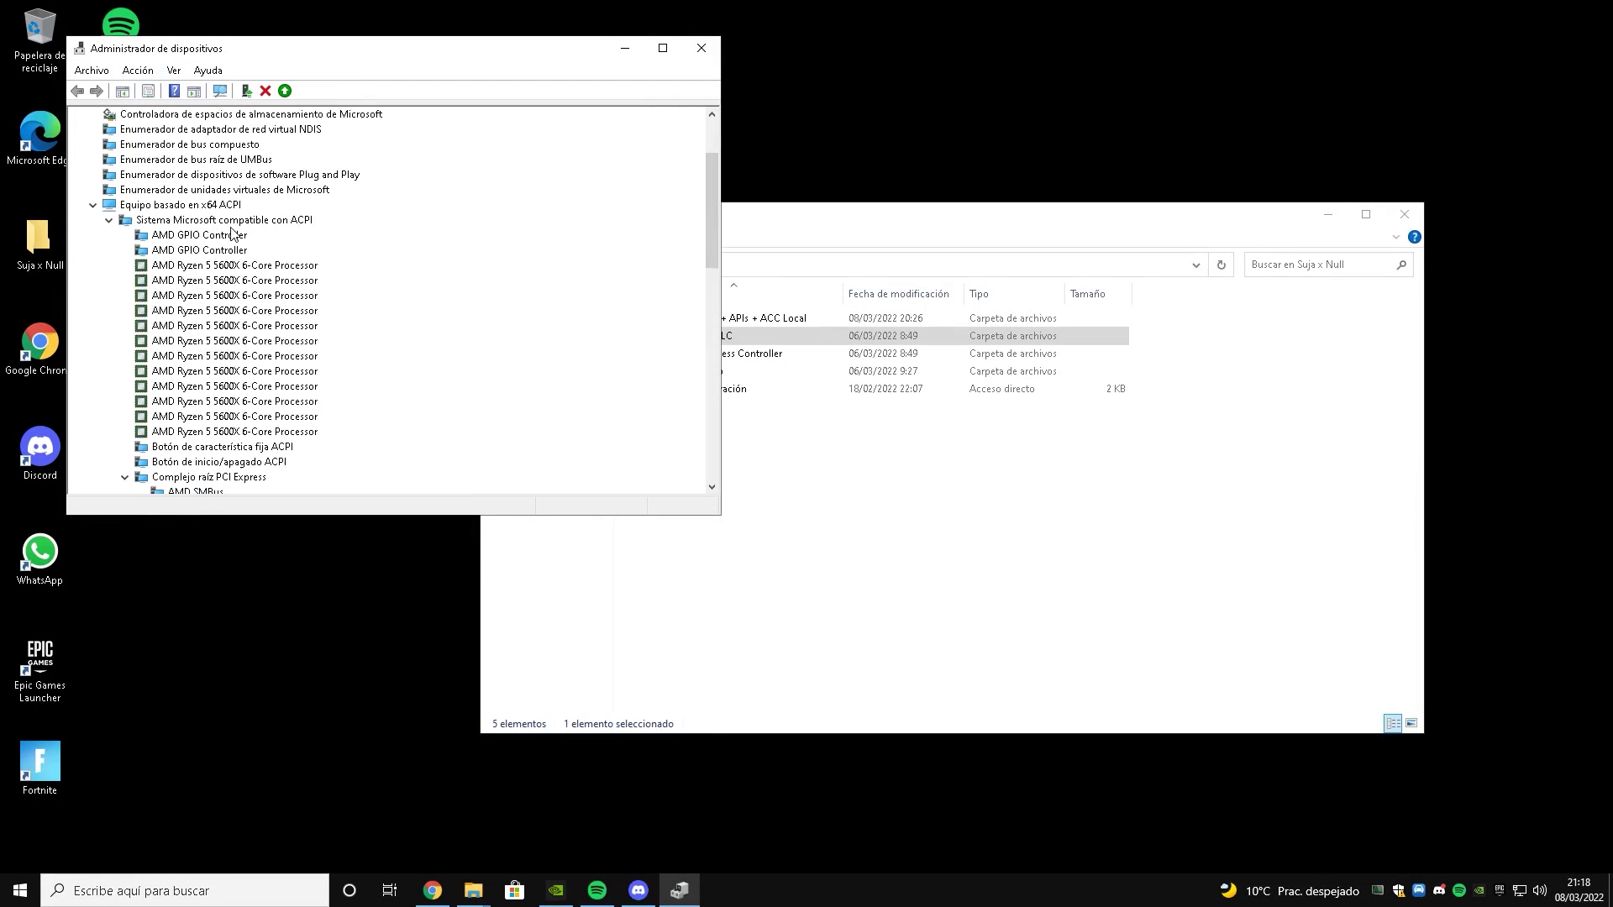
scroll(228, 242, down, 12)
scroll(229, 243, up, 8)
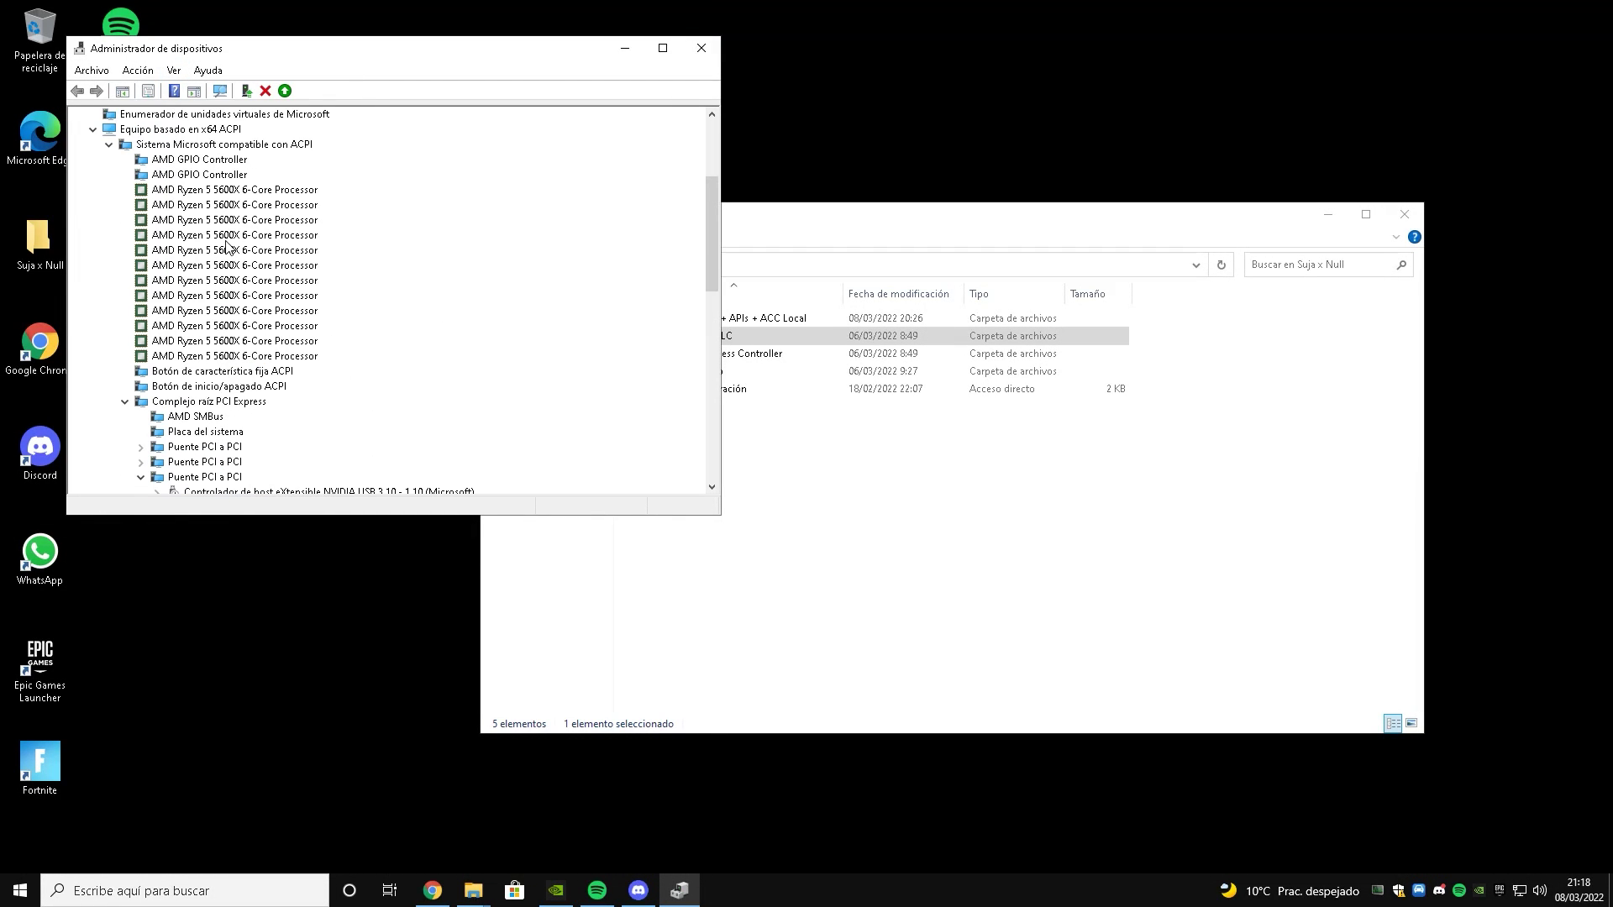
scroll(225, 249, down, 4)
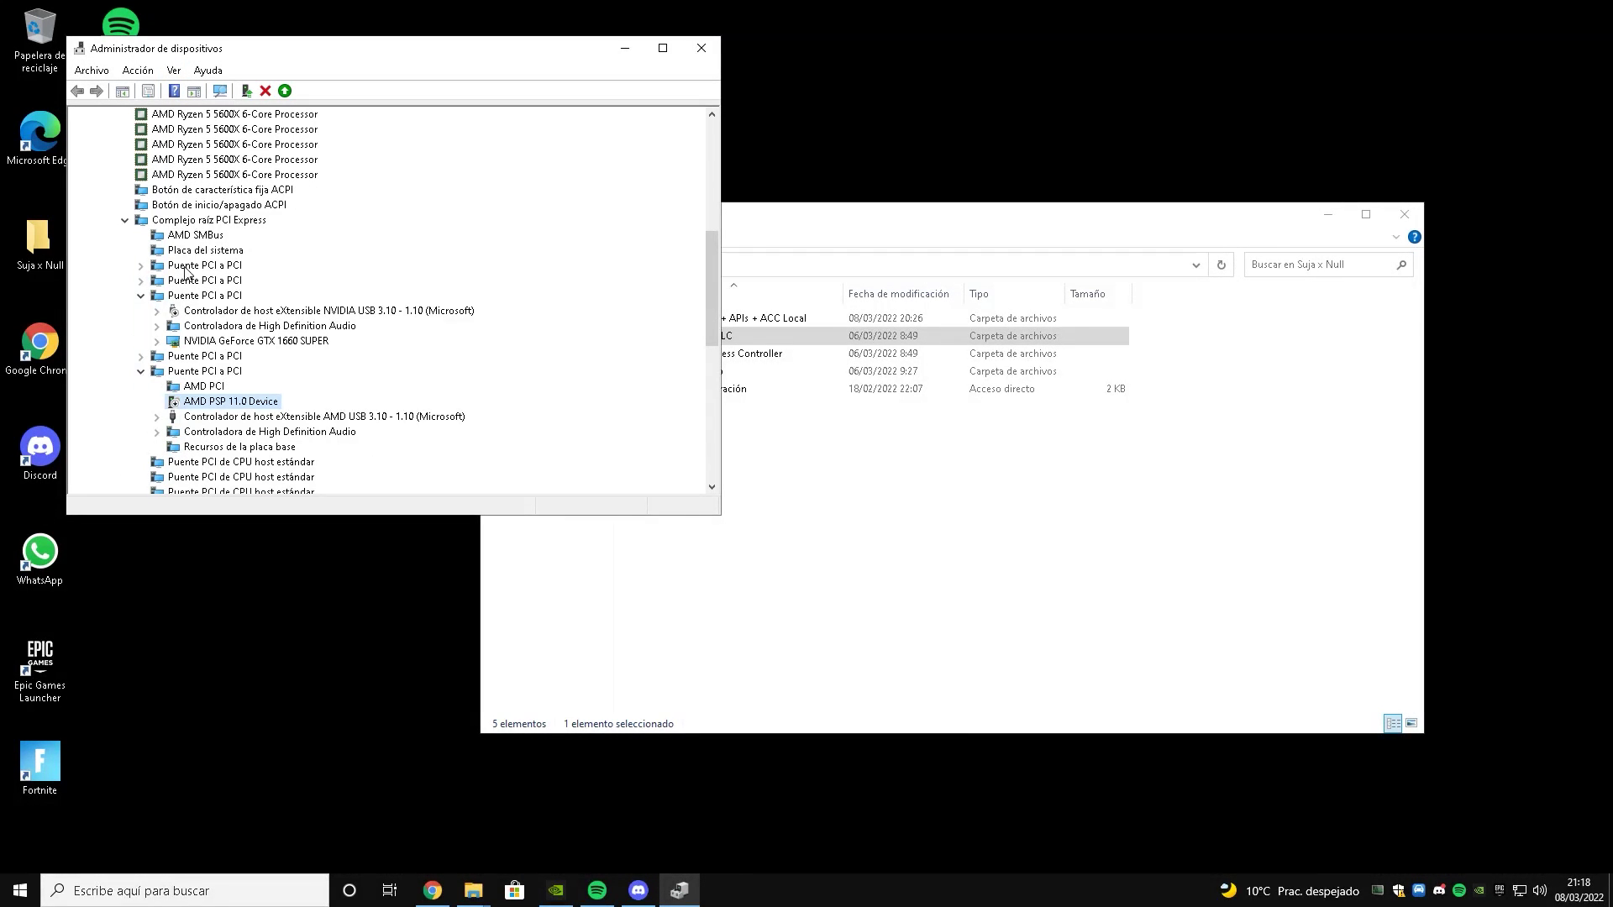
click(141, 266)
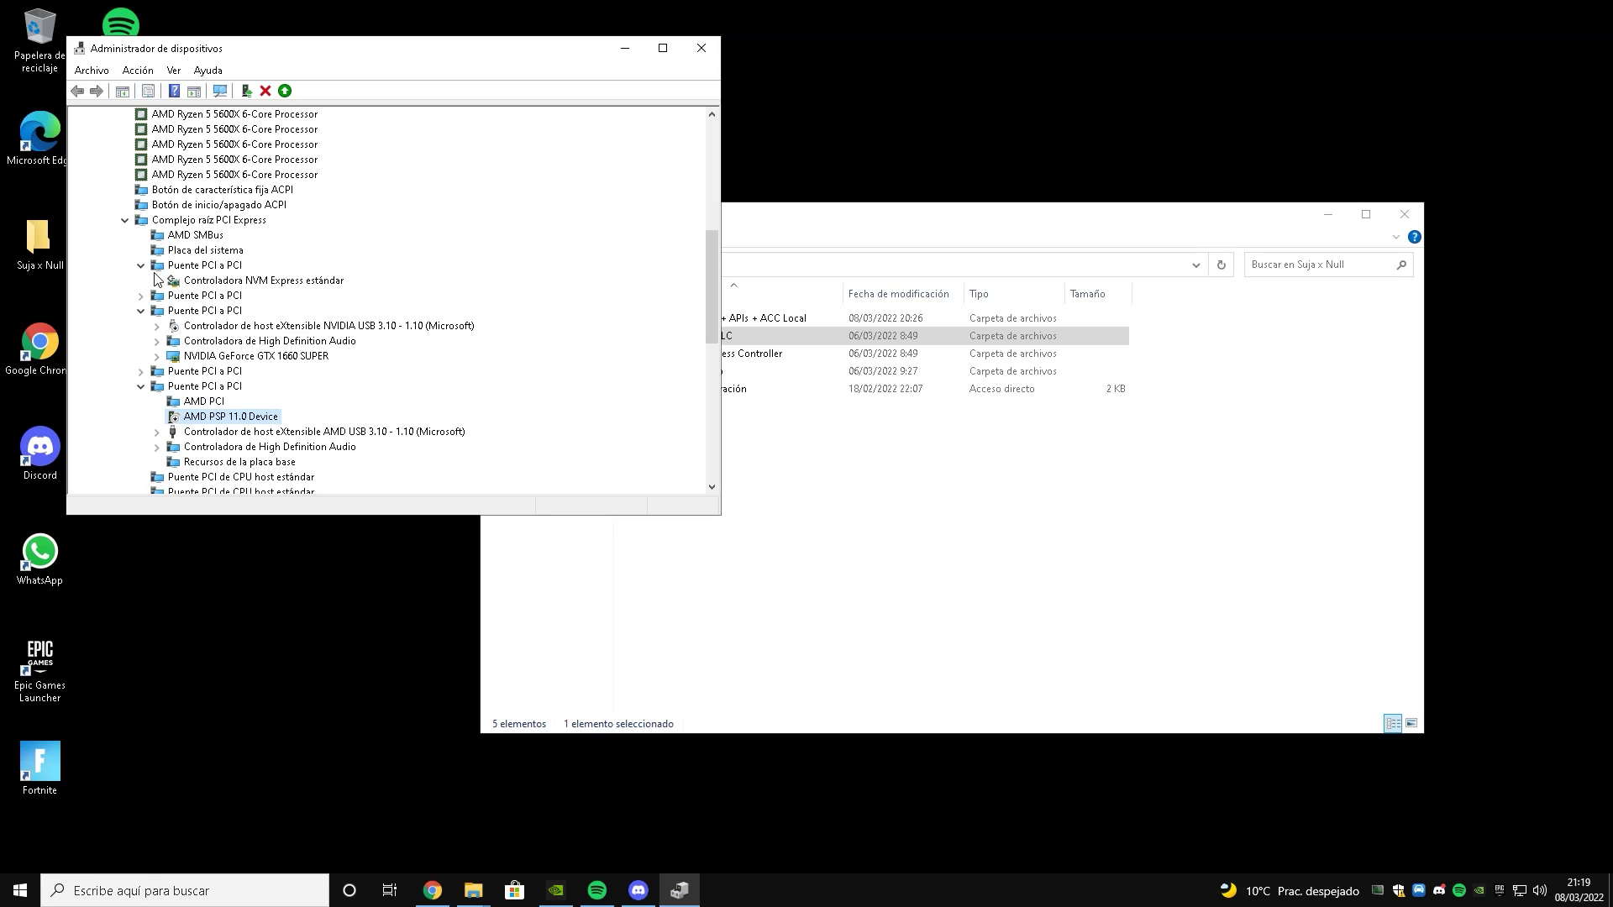
click(157, 280)
scroll(195, 284, down, 2)
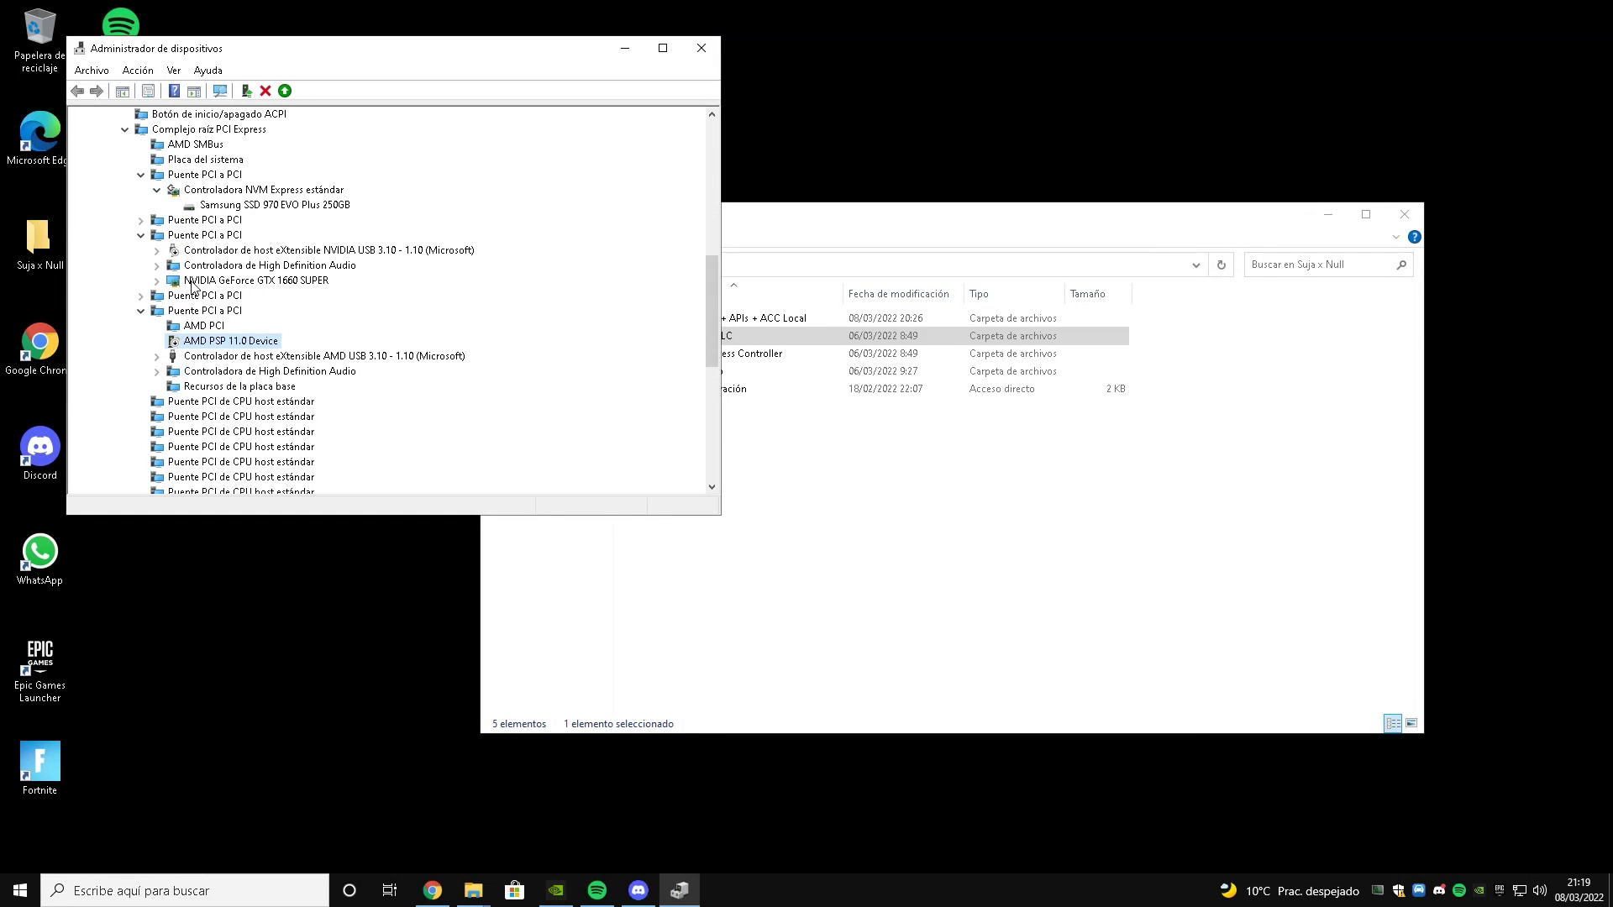
click(140, 221)
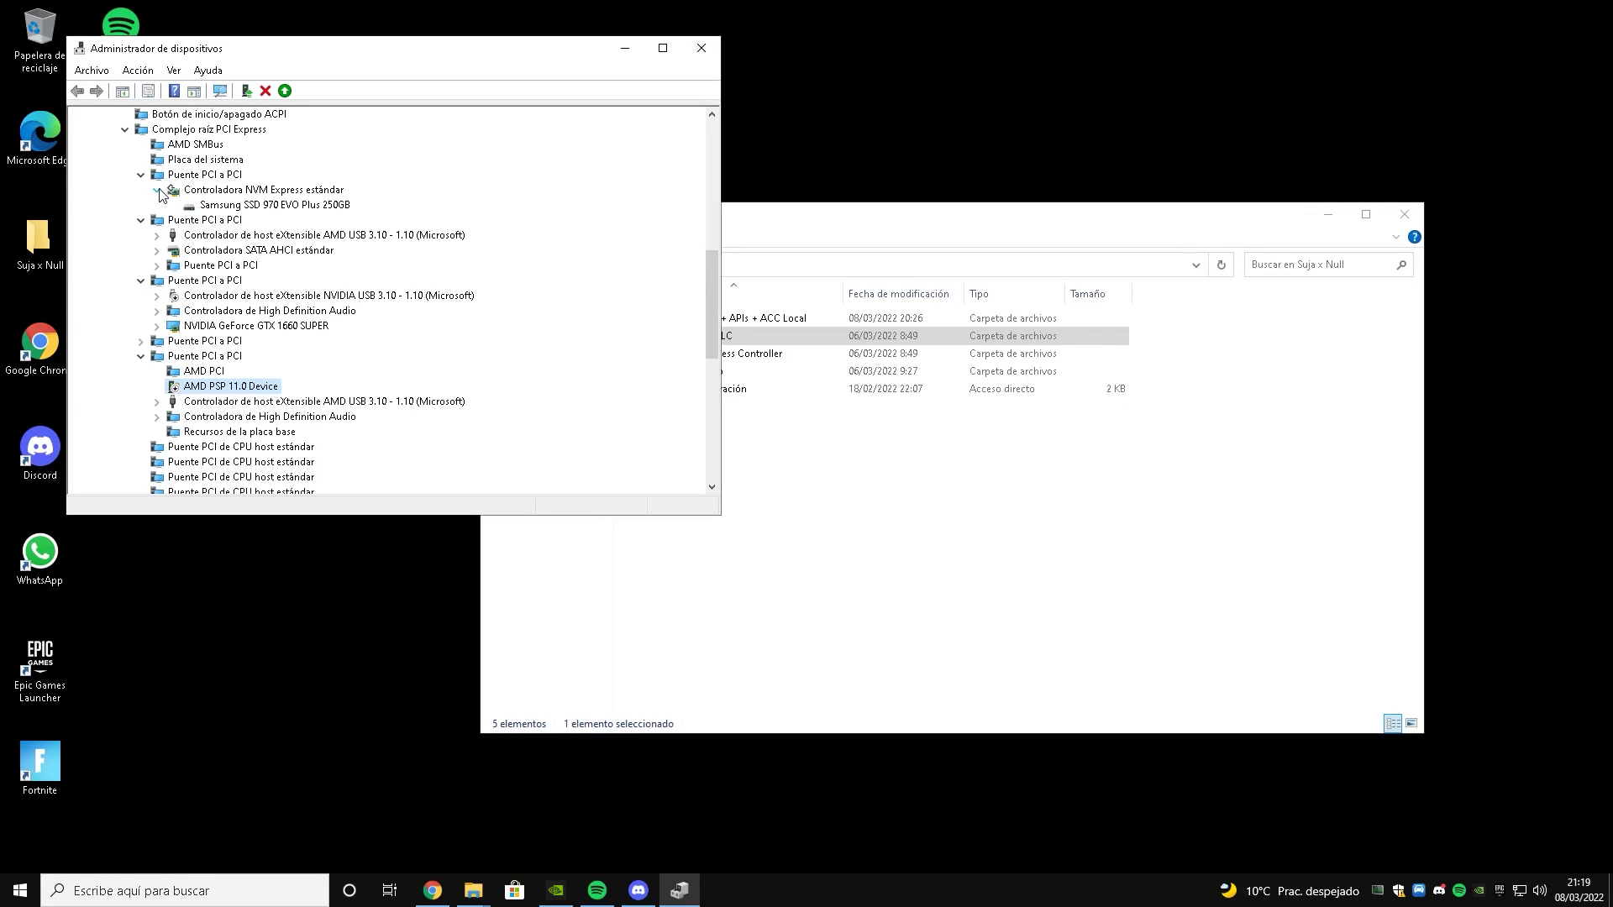
click(257, 204)
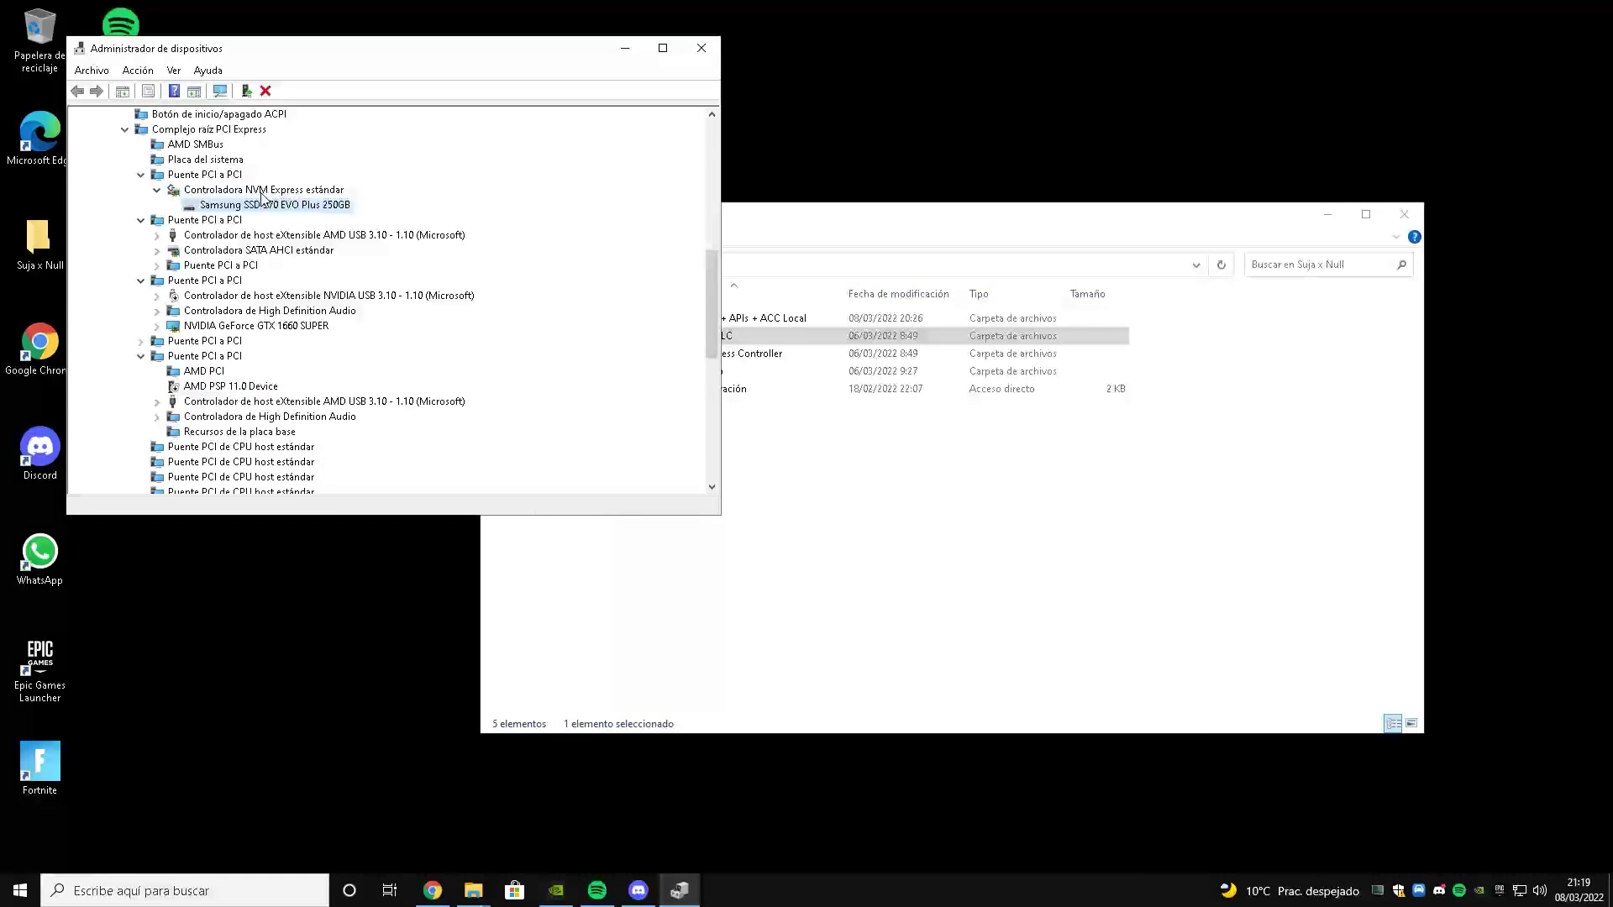
- Expand the AMD USB host controller under the second PCI-to-PCI bridge down to the devices of its three USB composite devices
click(159, 236)
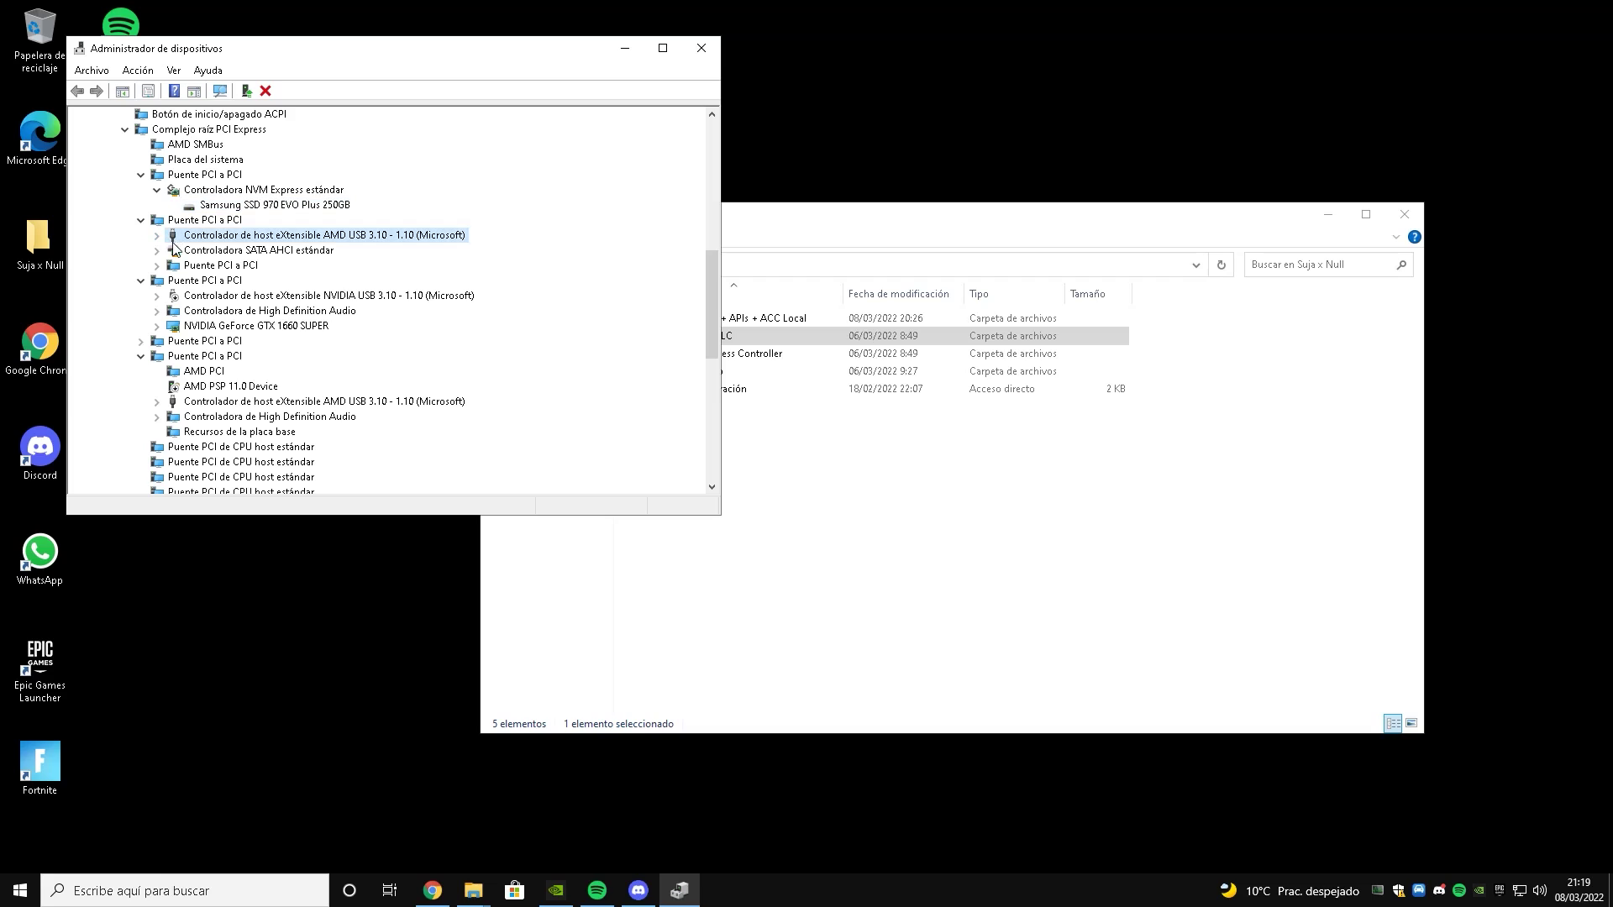
click(157, 235)
click(172, 250)
click(189, 265)
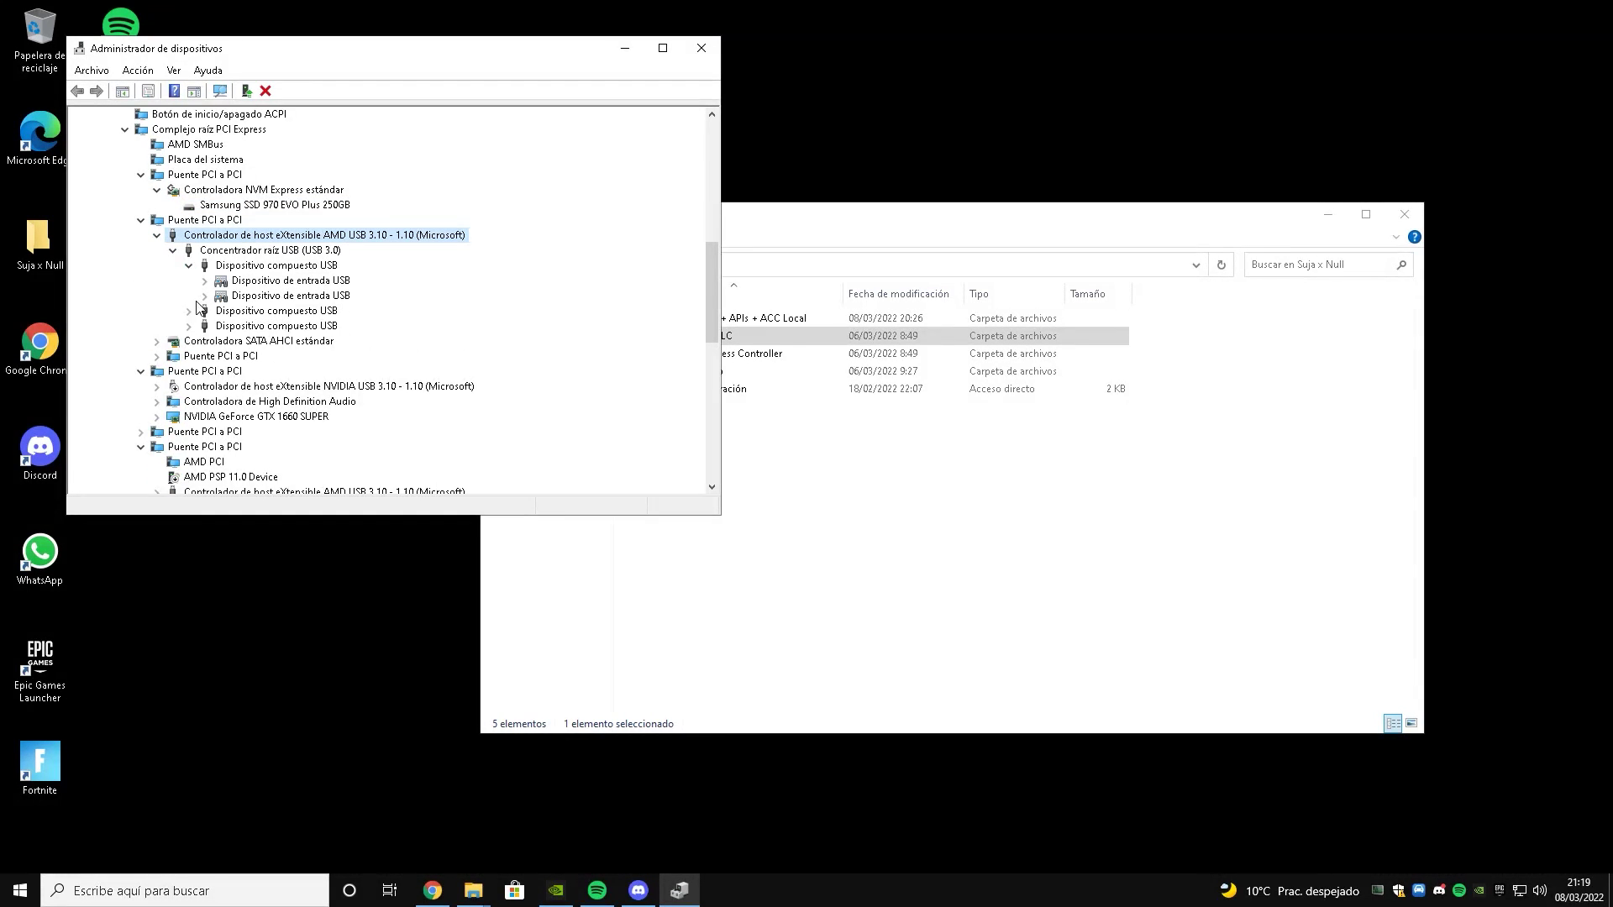
click(189, 311)
click(189, 356)
scroll(254, 303, down, 2)
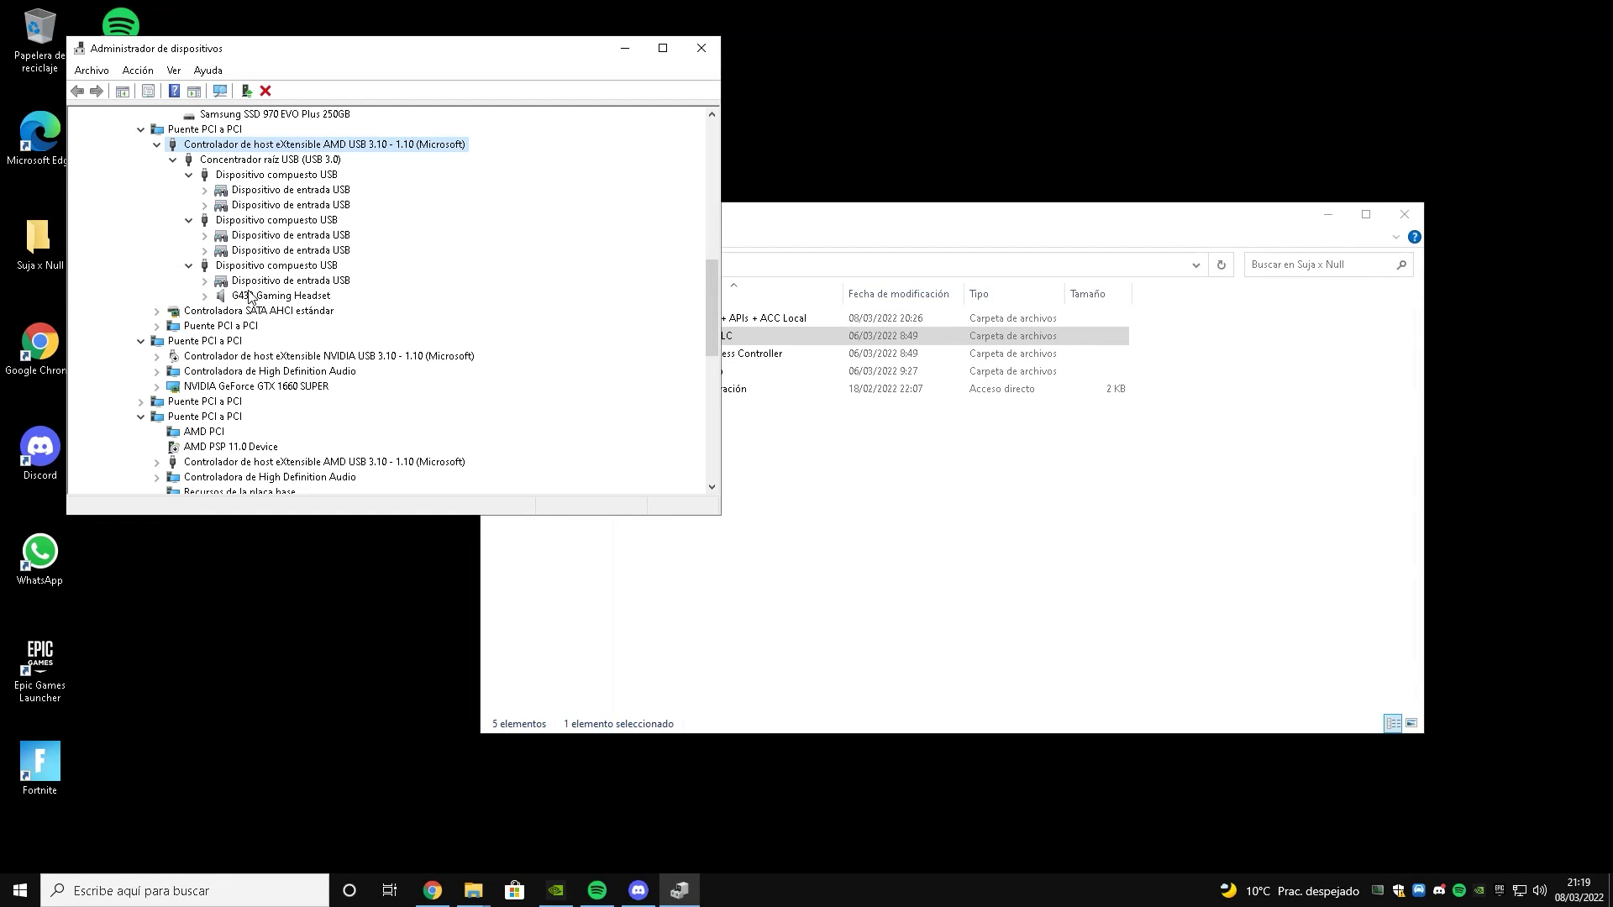
- Expand the SATA AHCI controller and the nested PCI-to-PCI bridges to examine which bridges have devices attached
click(157, 312)
click(156, 357)
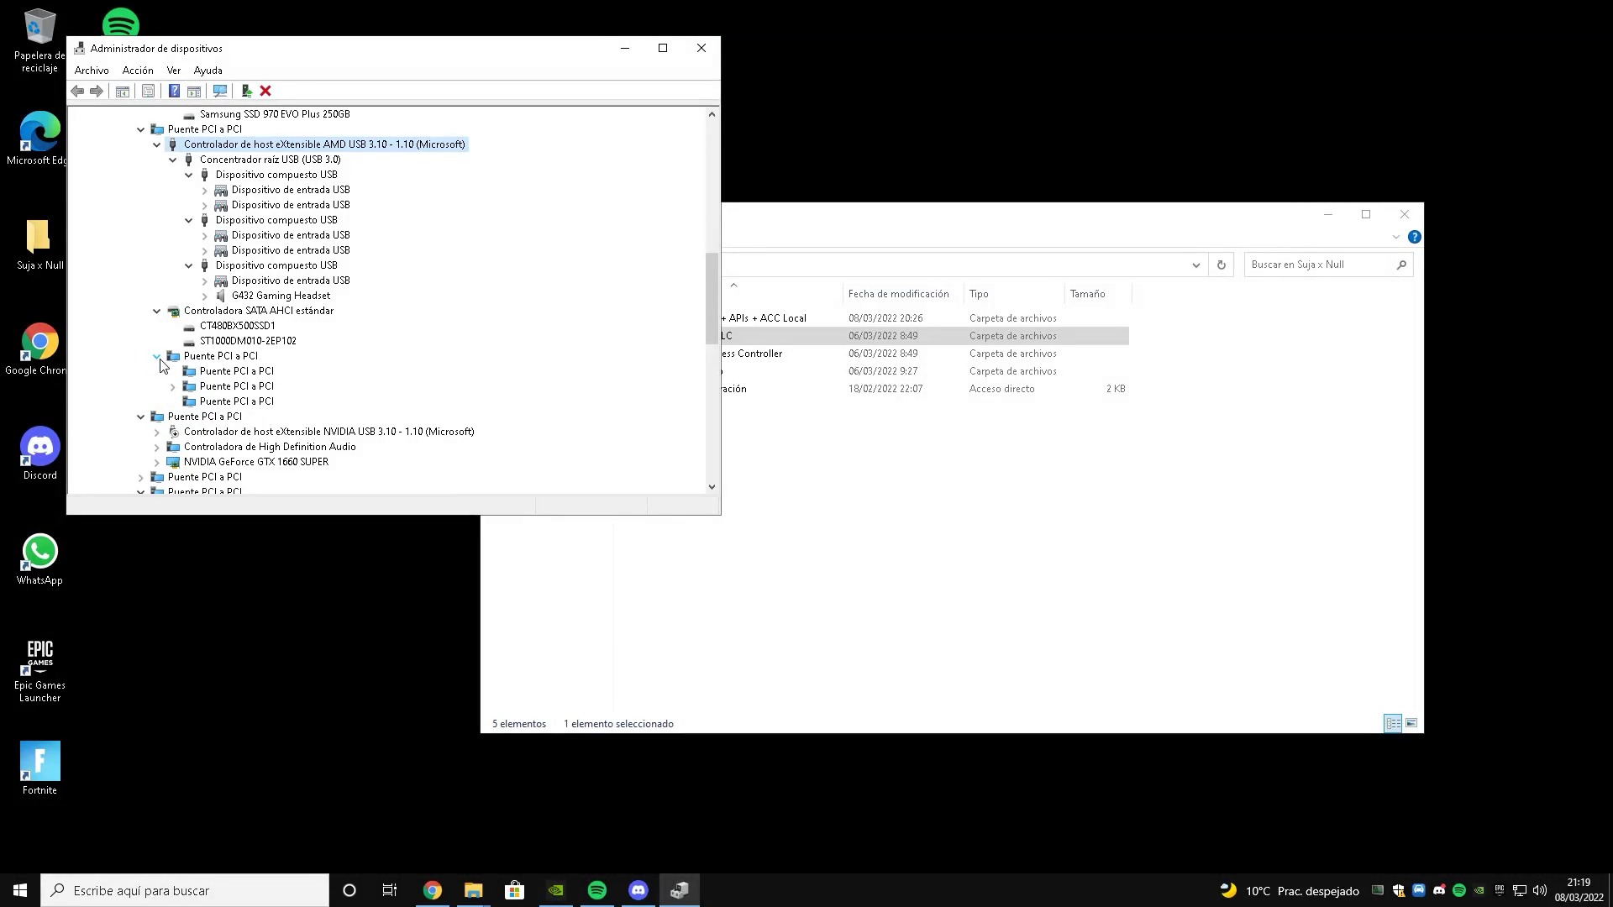
click(213, 370)
scroll(222, 361, down, 1)
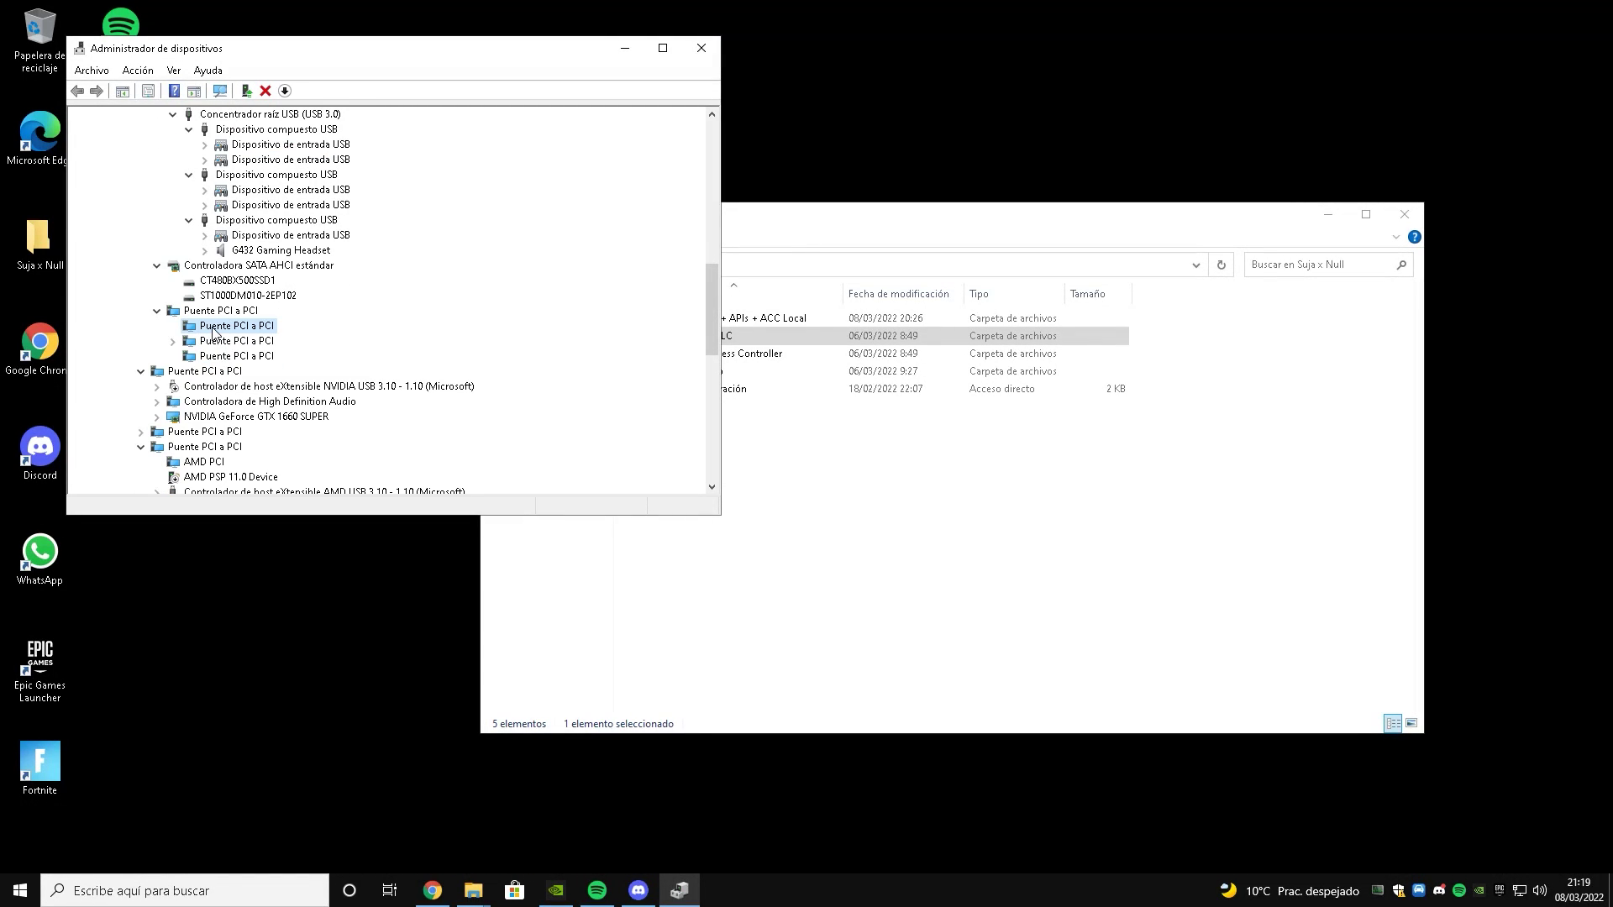
click(201, 358)
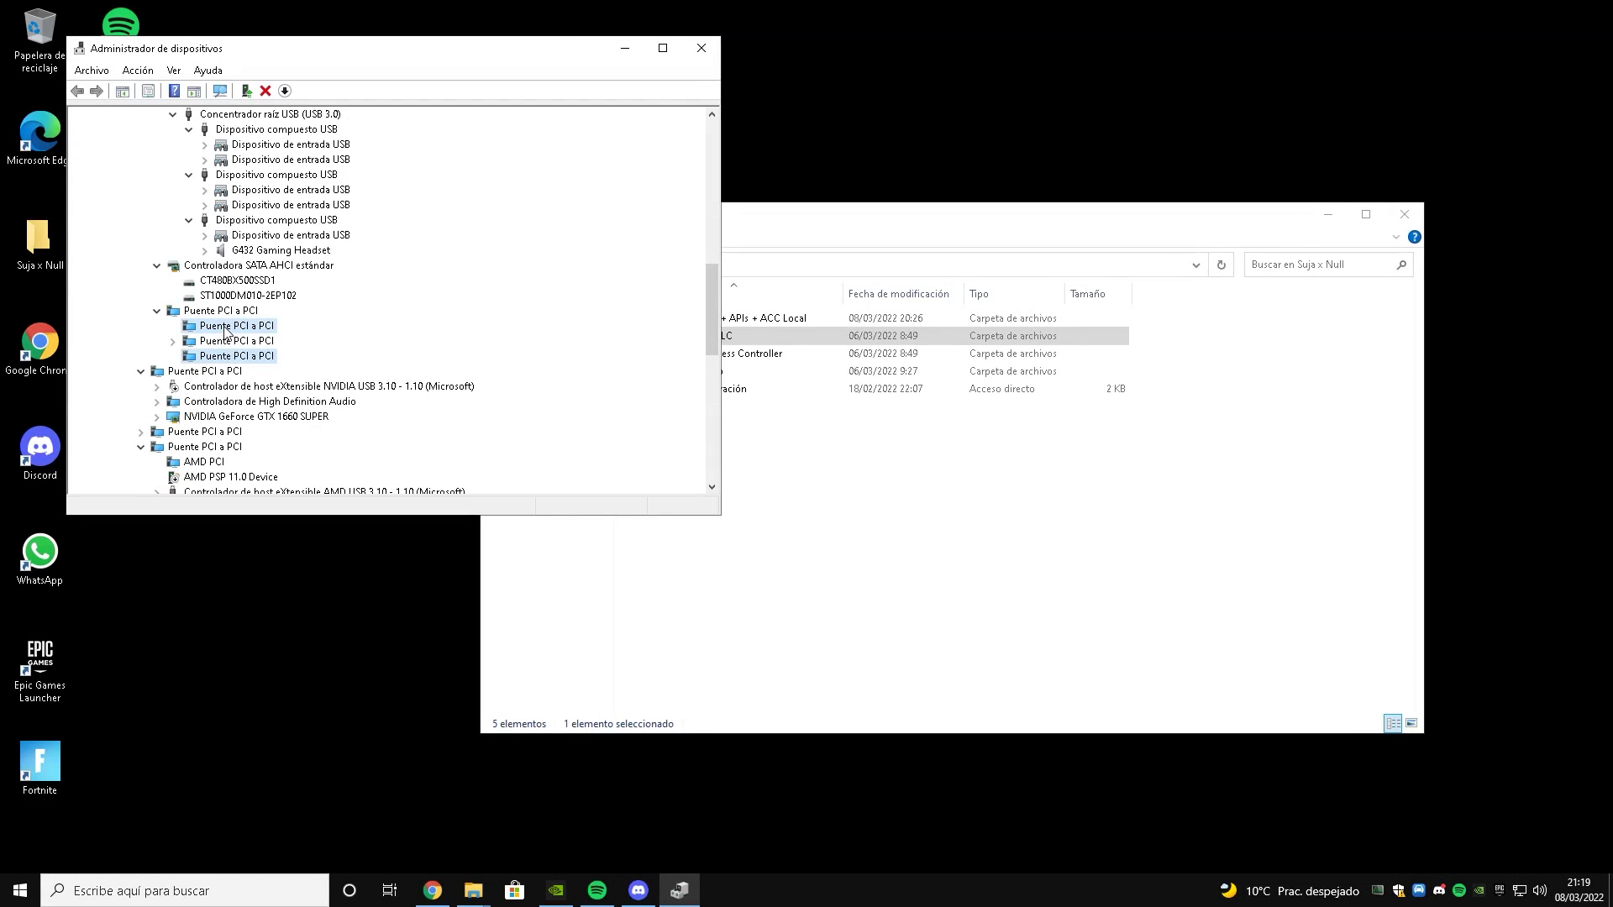
double_click(225, 340)
click(222, 357)
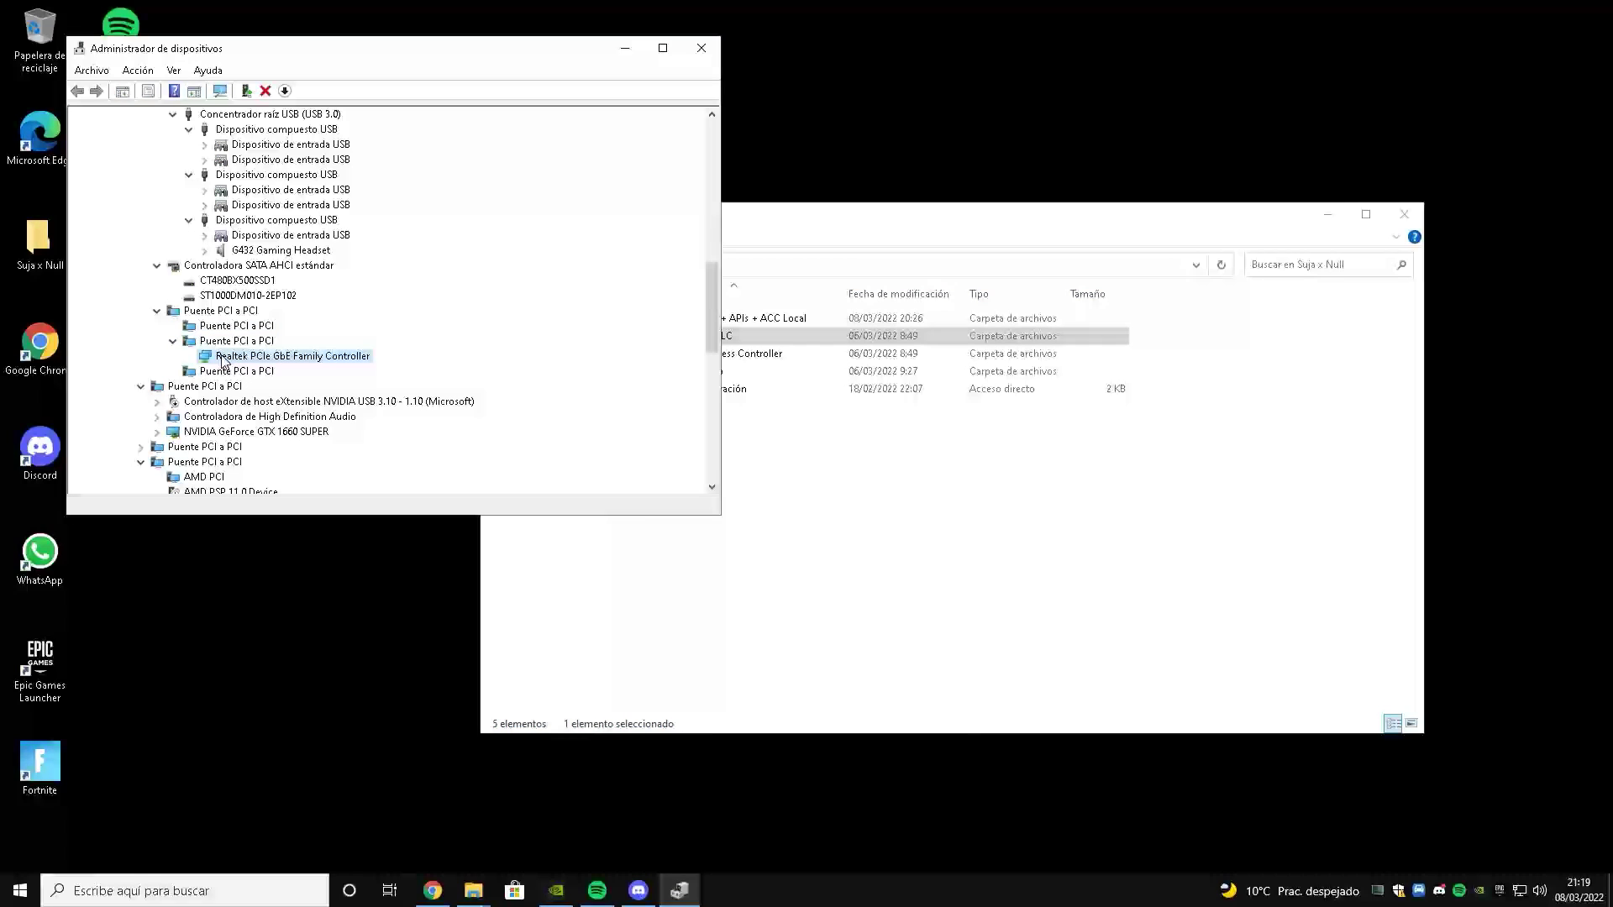
- Disable the two empty PCI-to-PCI bridges above and below the one holding the Realtek PCIe GbE Family Controller
right_click(217, 326)
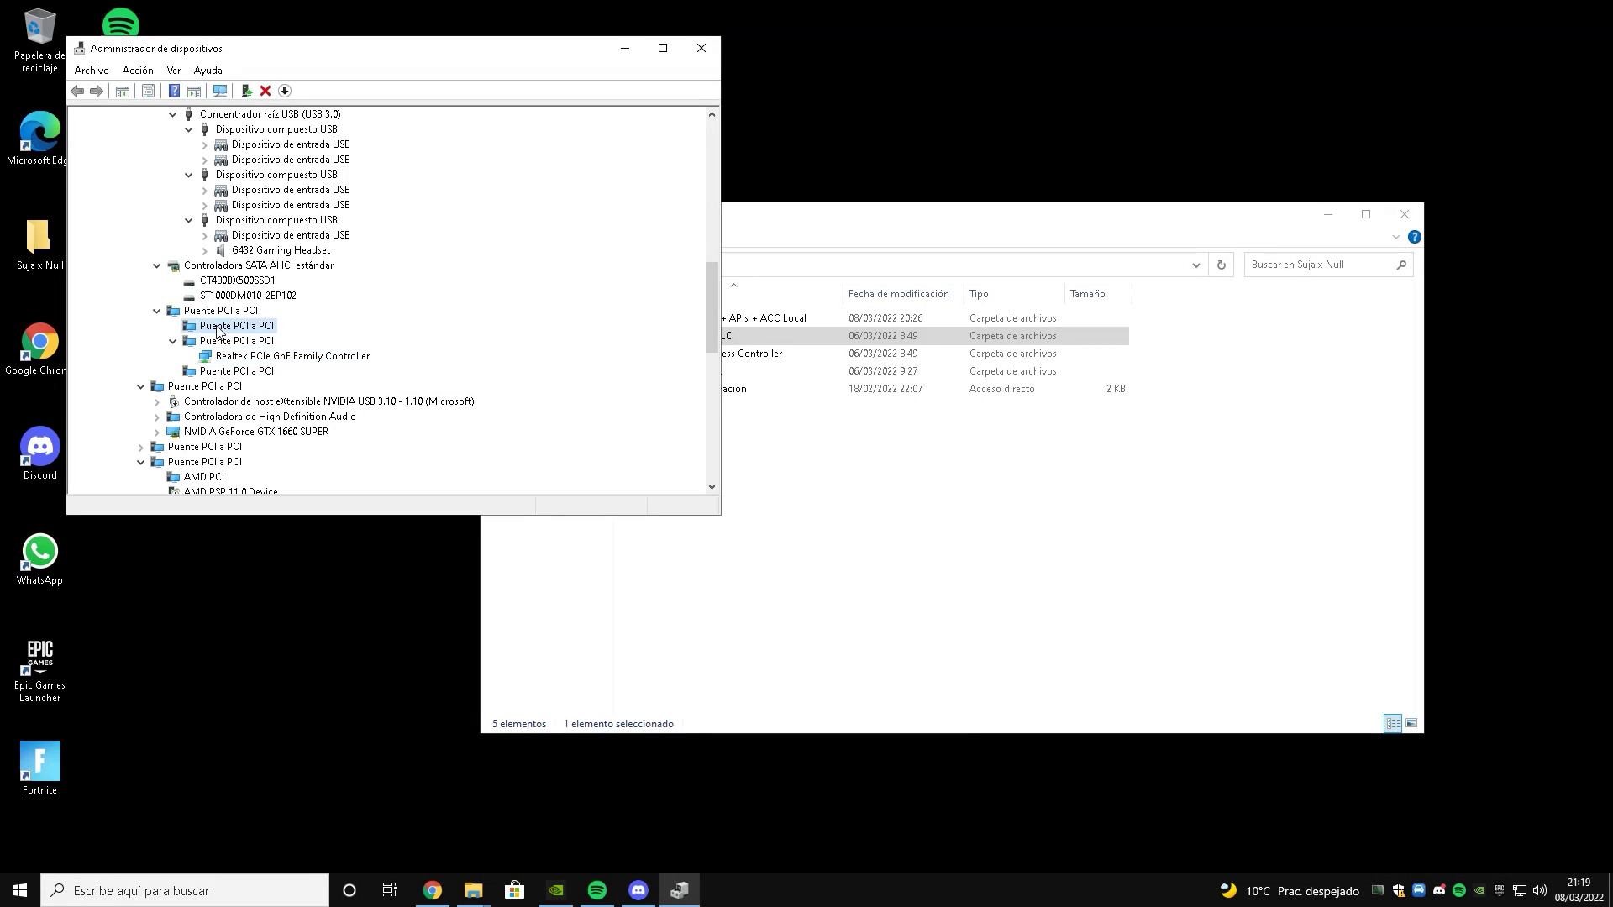
click(268, 357)
click(847, 467)
right_click(235, 338)
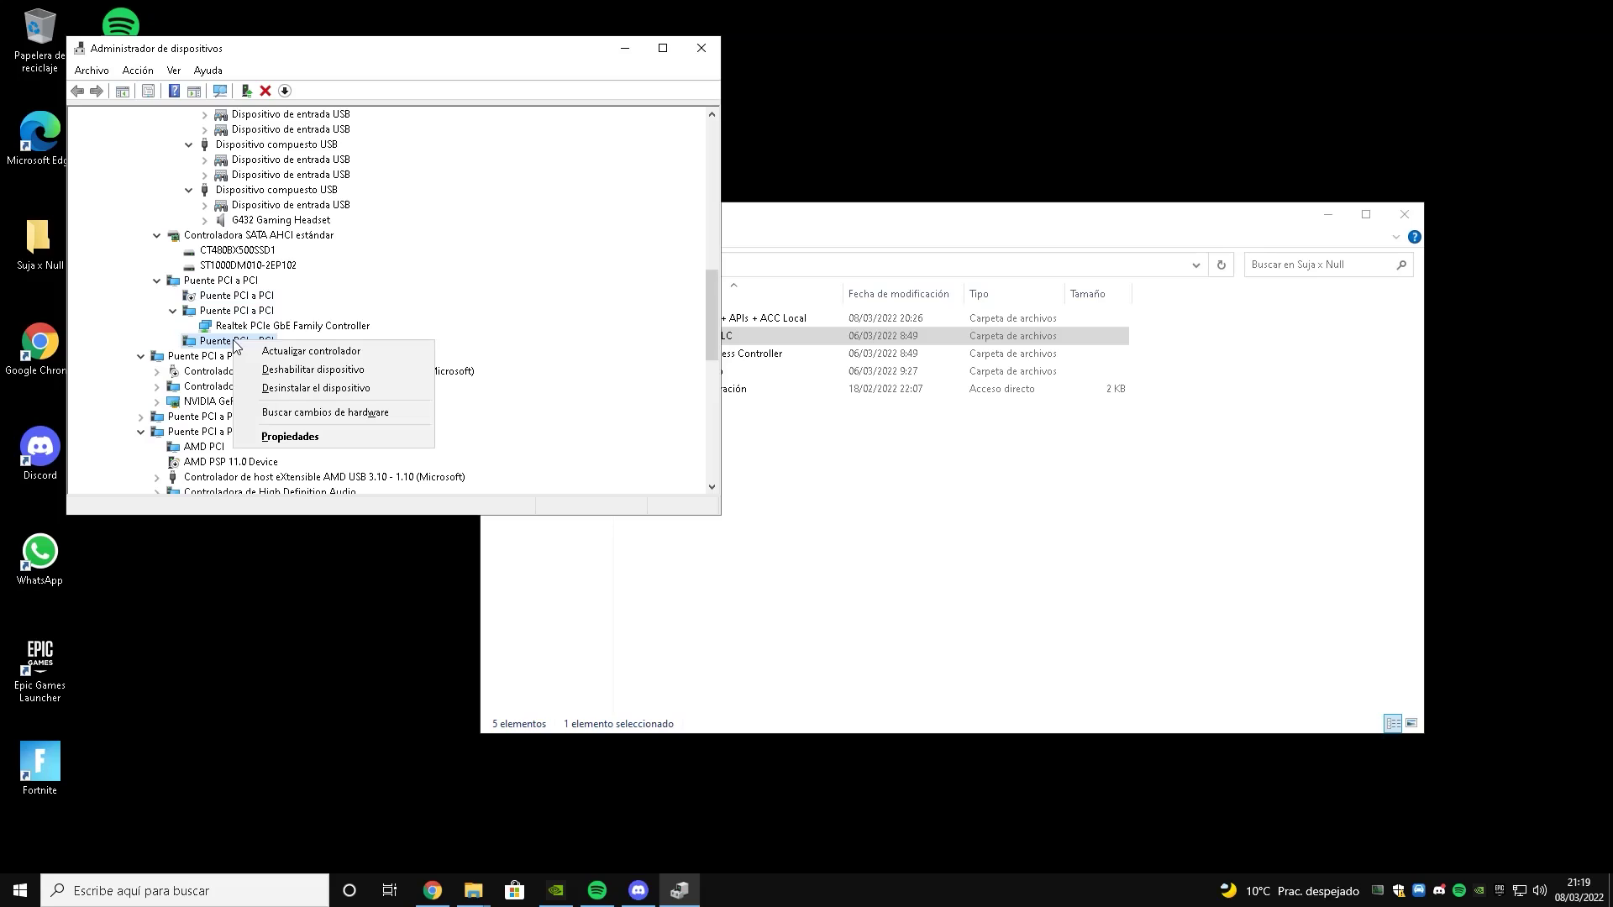
click(277, 365)
click(846, 464)
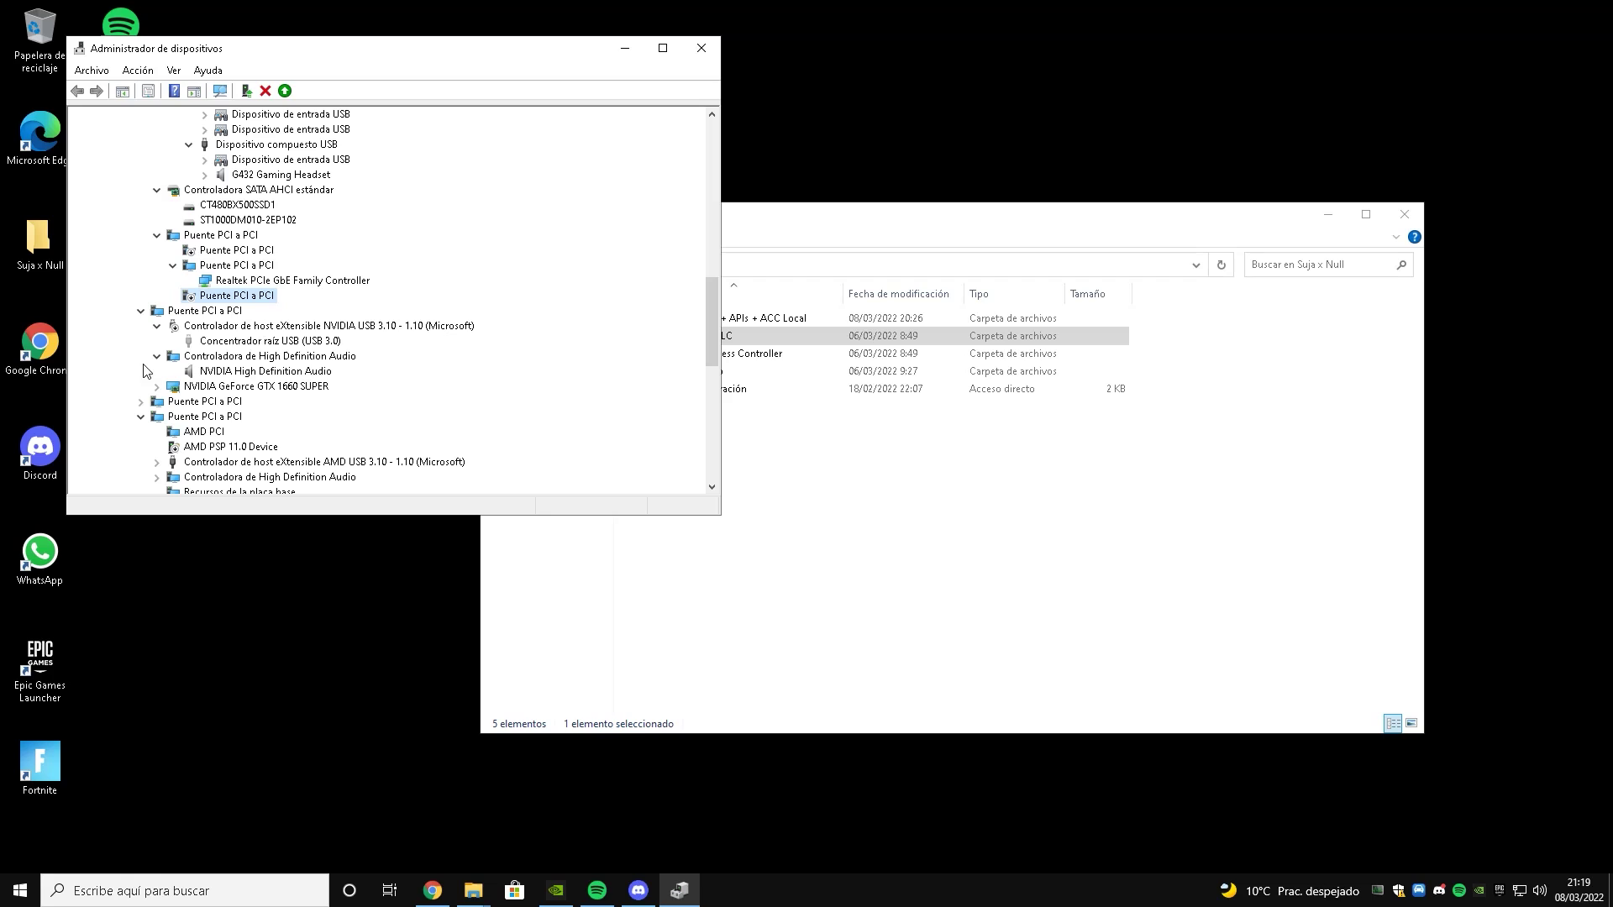
- Disable the High Definition Audio controller under the PCI-to-PCI bridge that holds the NVIDIA GeForce GTX 1660 SUPER
click(206, 357)
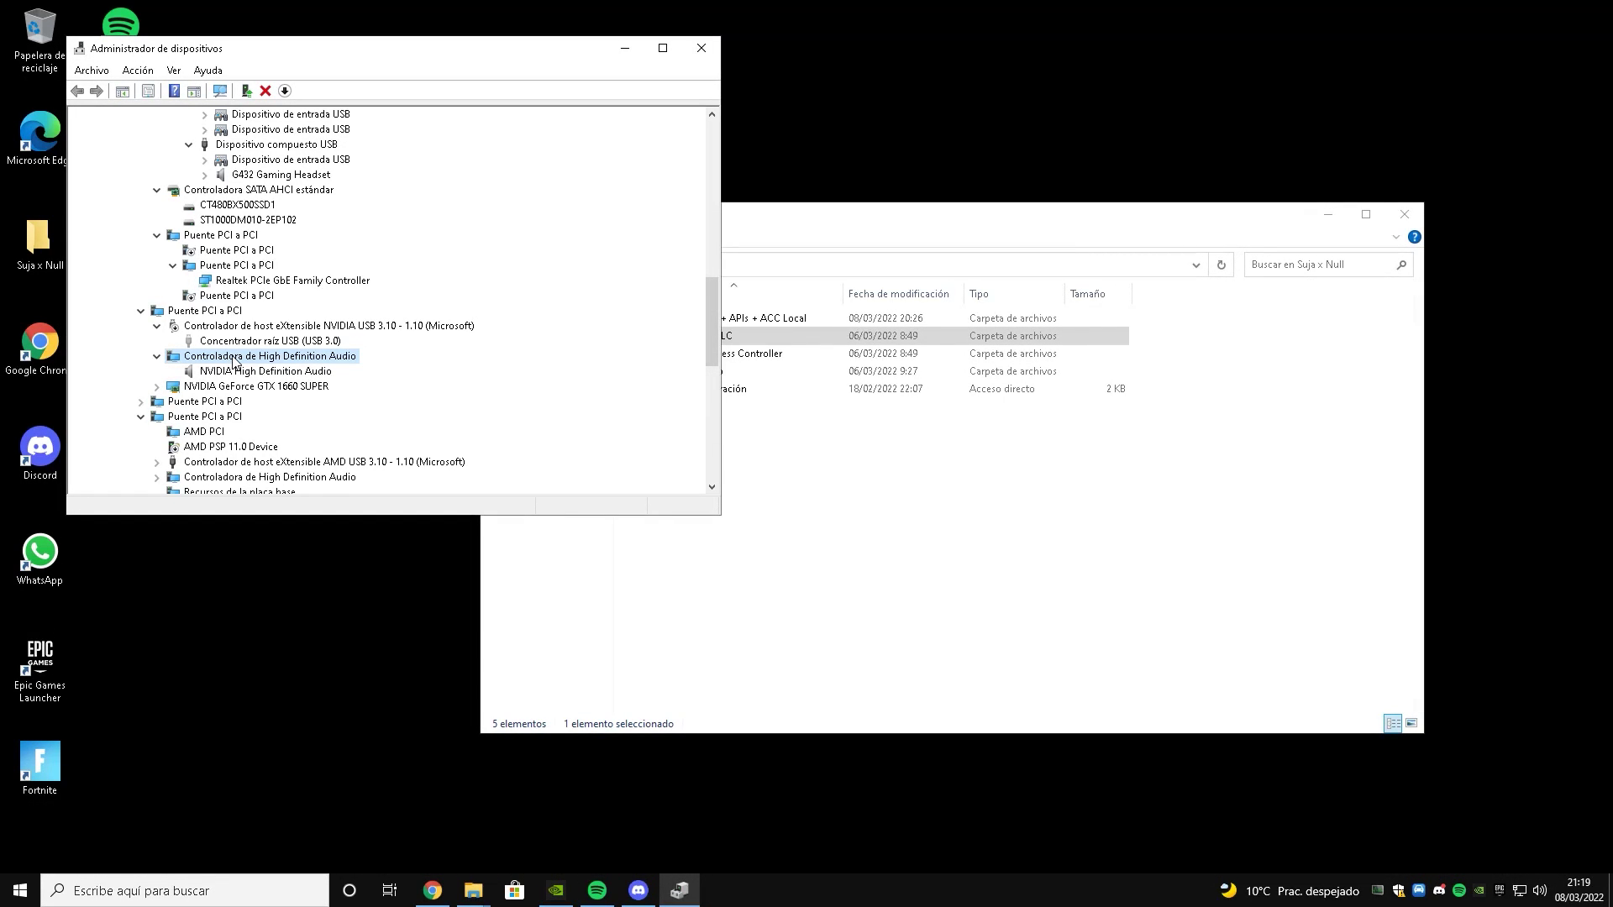
right_click(231, 361)
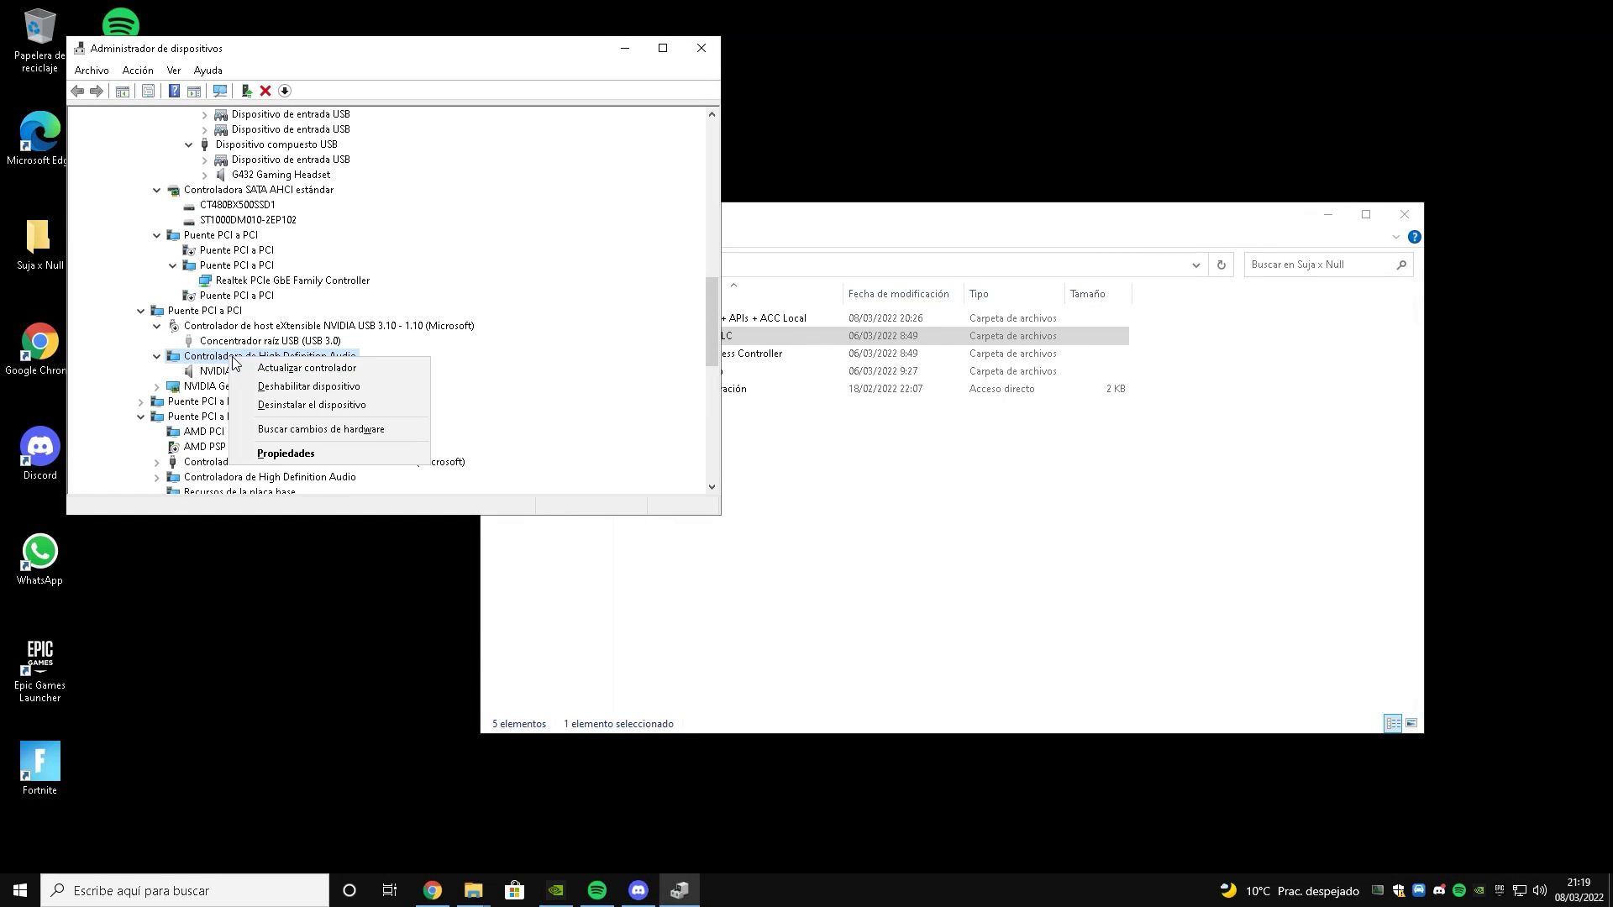
click(286, 385)
click(855, 468)
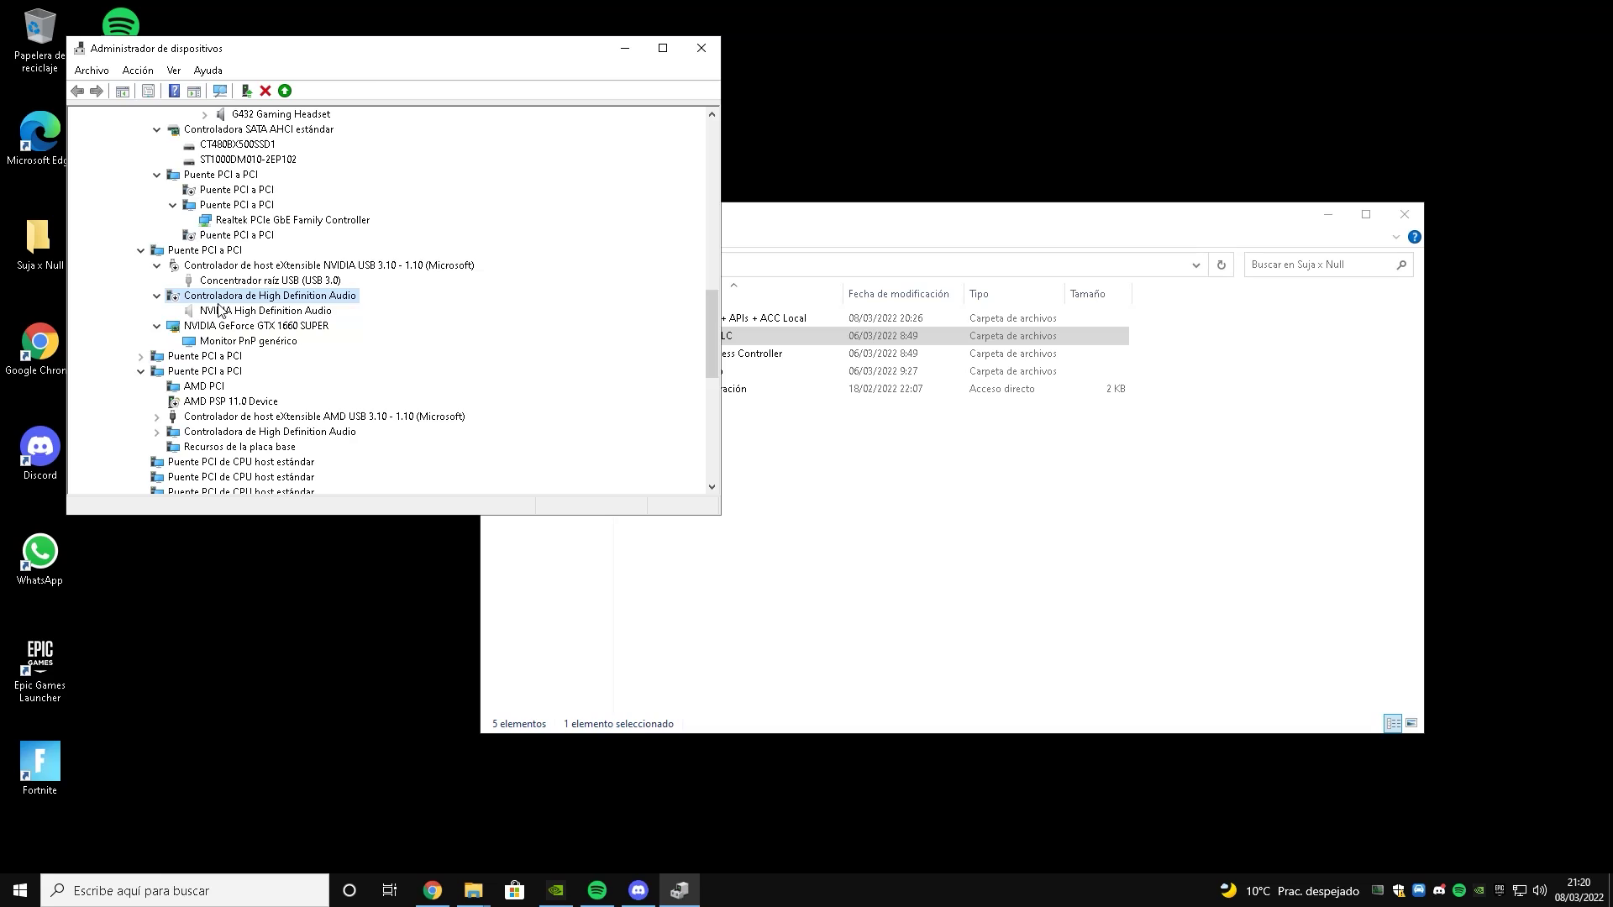
- Expand the PCI-to-PCI bridge below the graphics card's one and the next bridge's AMD USB host controller down to its composite device's children
click(140, 266)
click(178, 281)
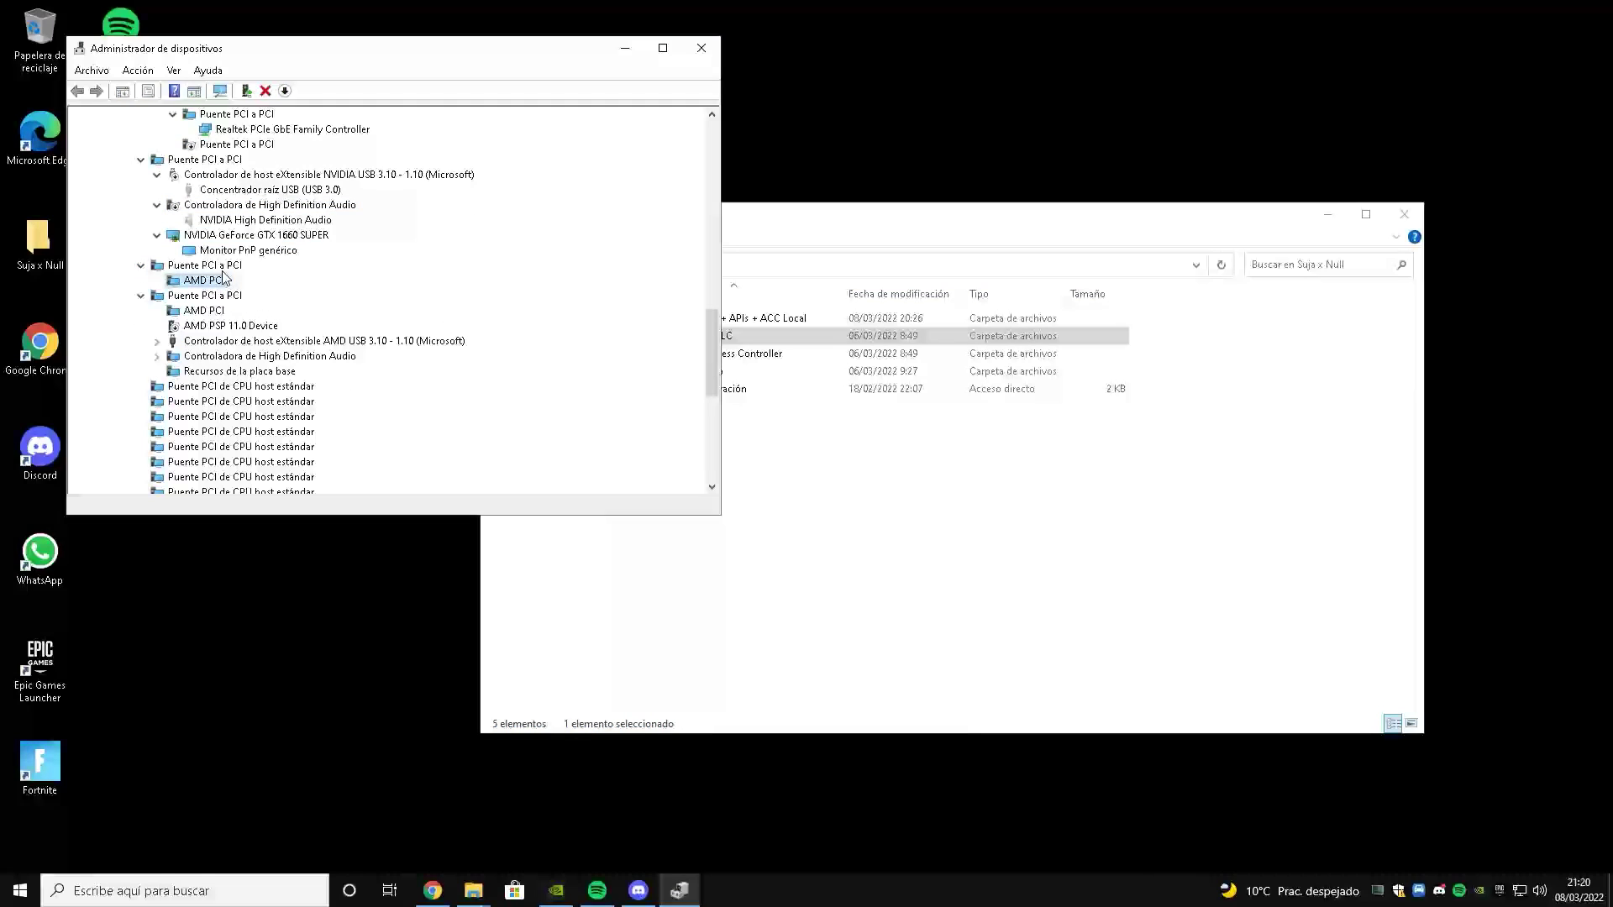
click(156, 341)
click(172, 356)
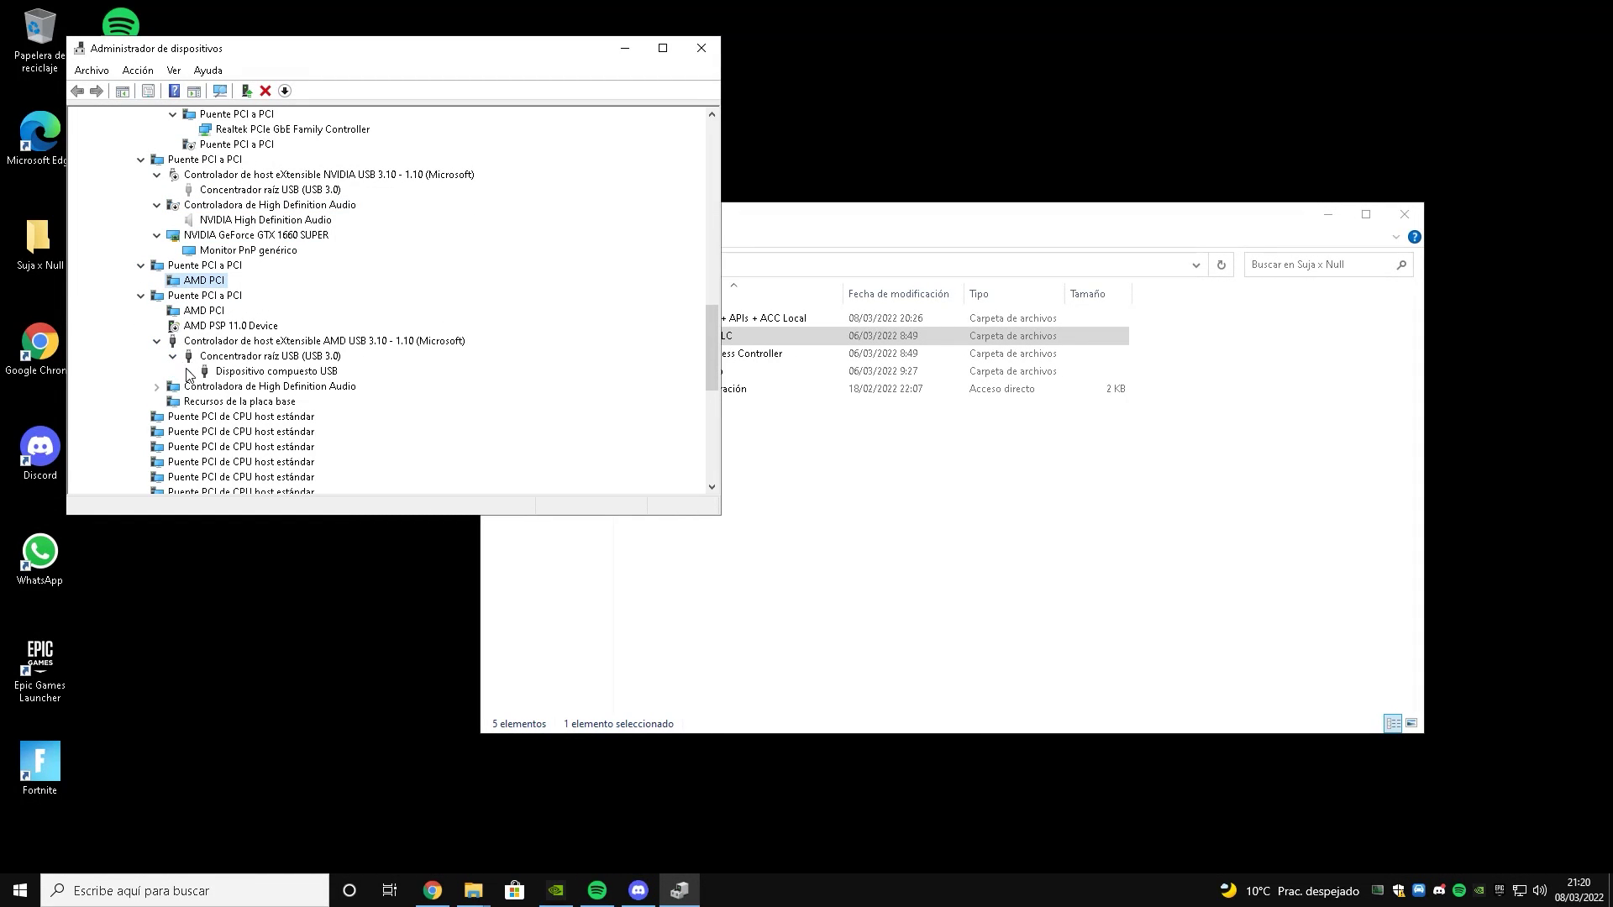
click(188, 372)
scroll(212, 383, down, 2)
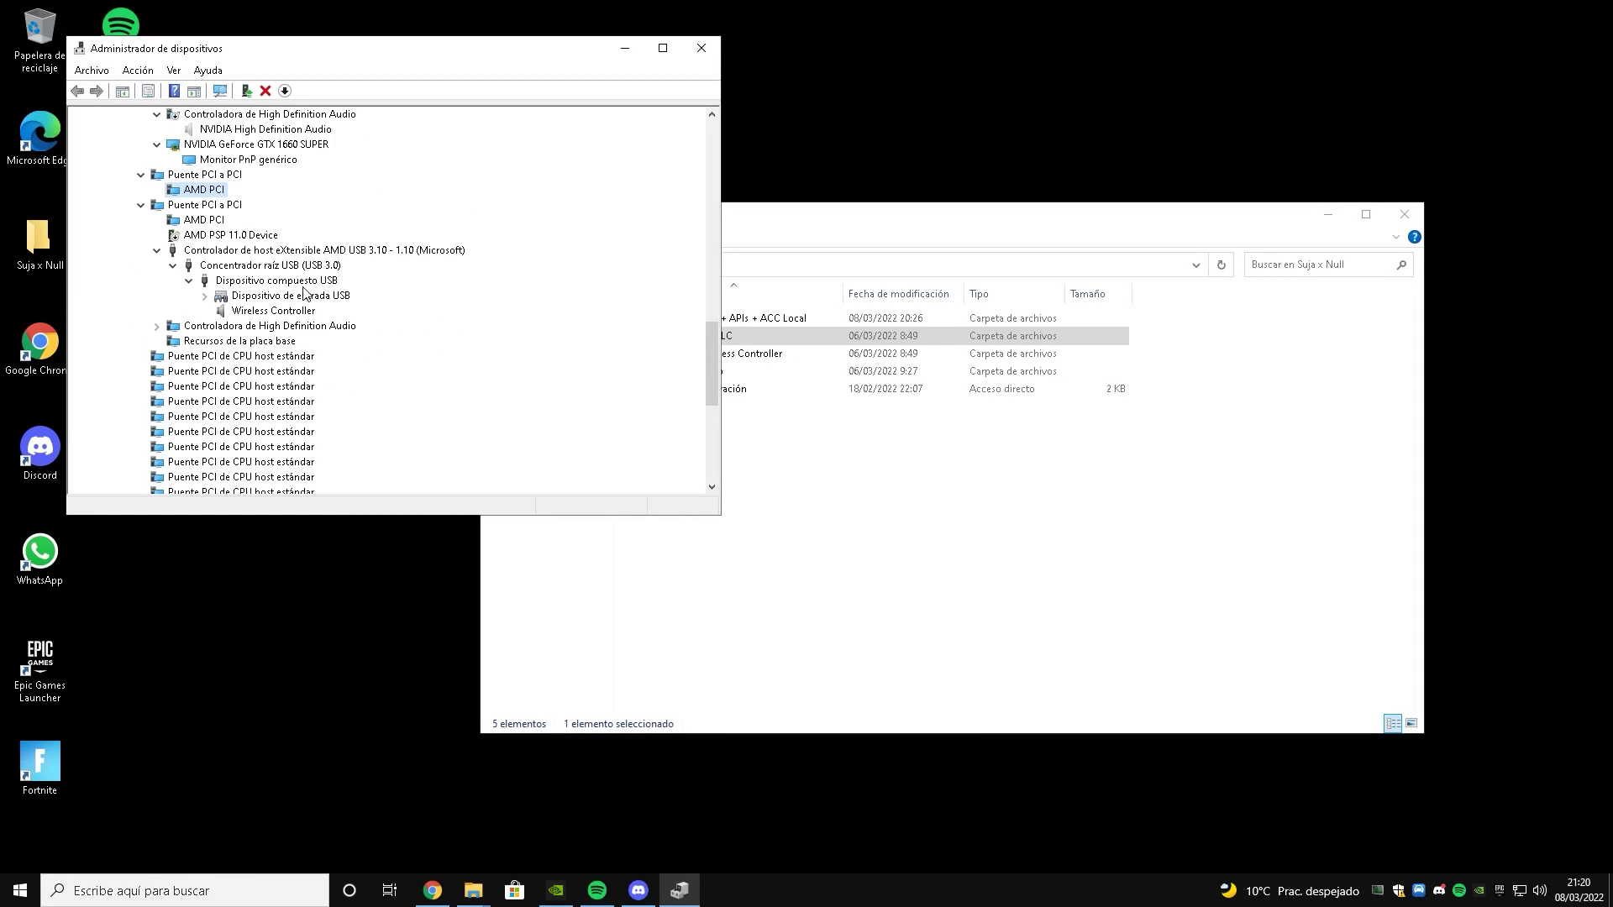
- Expand and disable the High Definition Audio controller under the last PCI-to-PCI bridge, below the AMD USB host controller
click(157, 326)
click(194, 328)
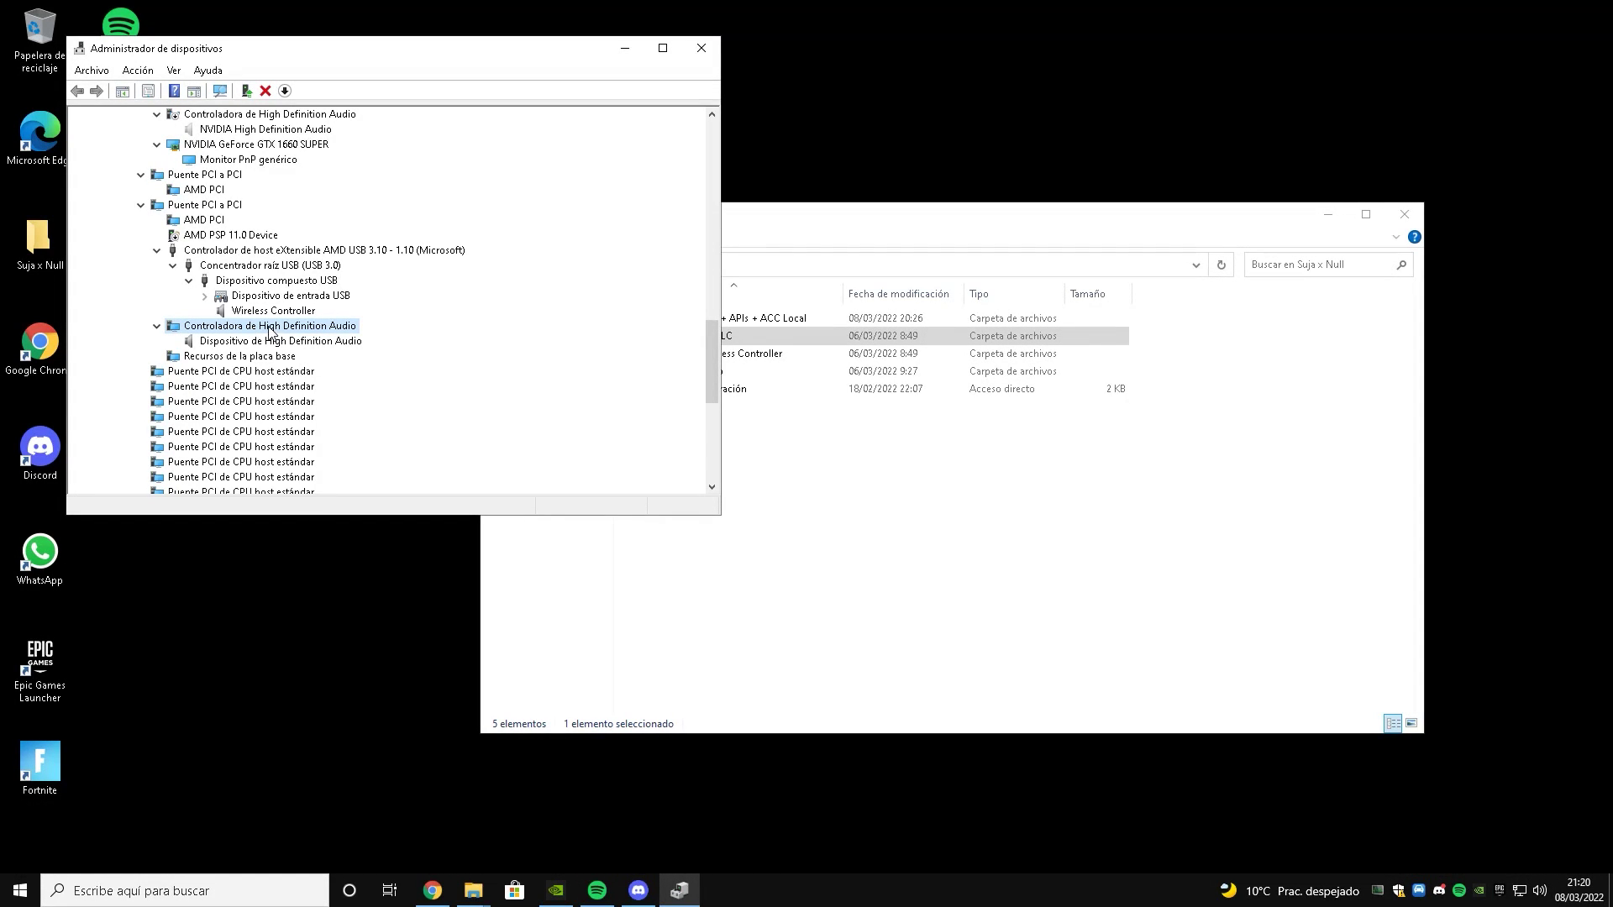
right_click(269, 330)
click(340, 356)
click(849, 465)
scroll(294, 336, down, 8)
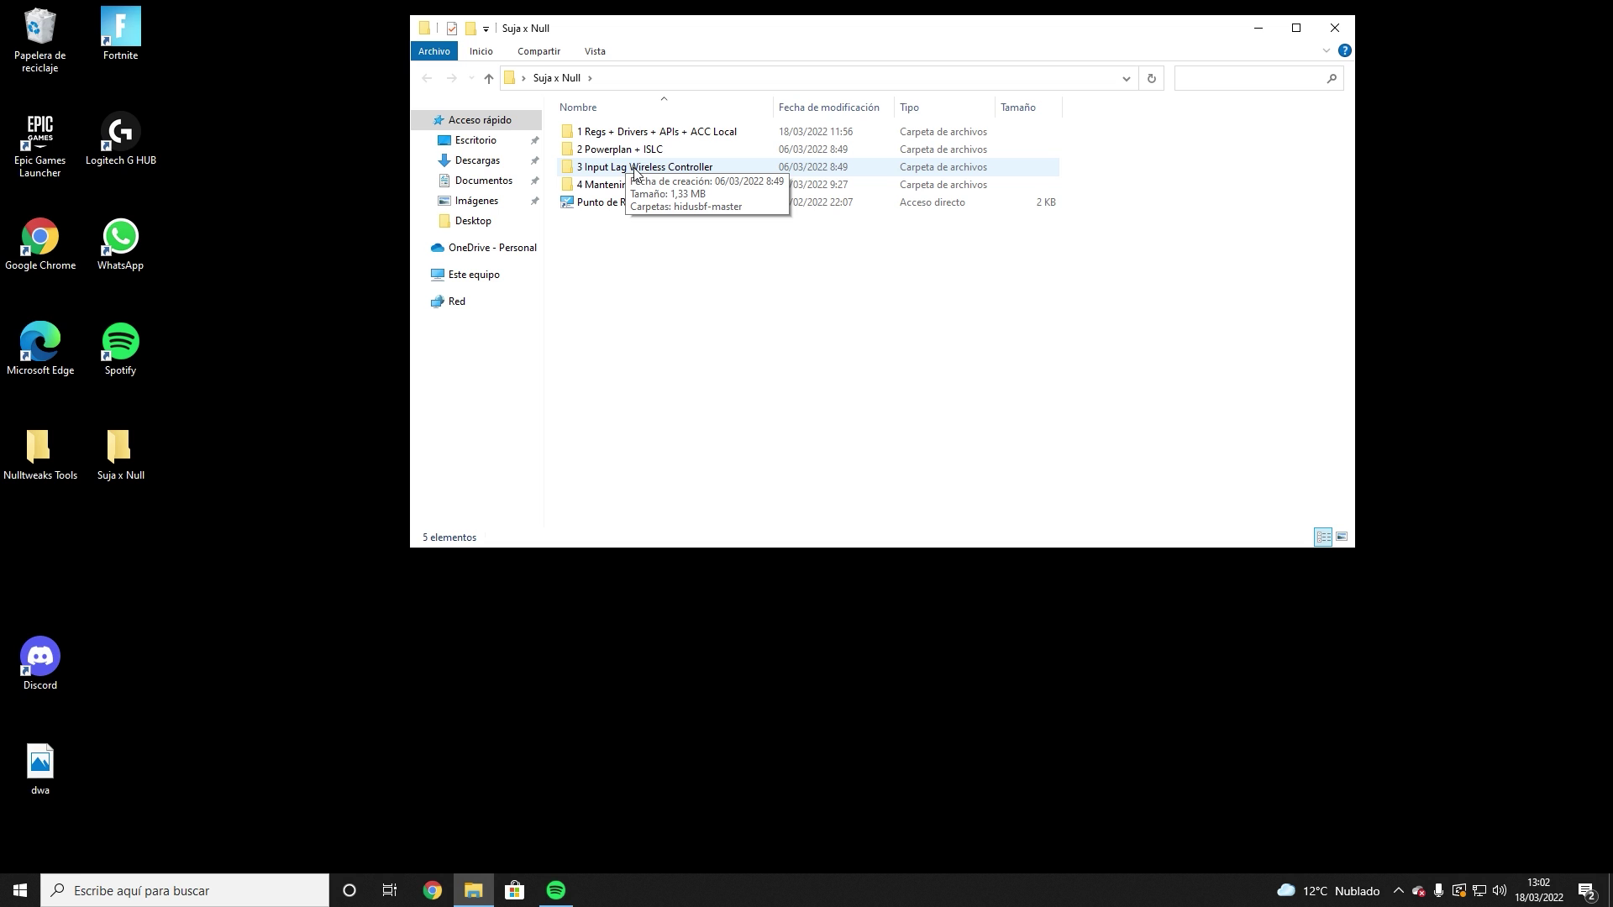
- Install the SweetLow certificate from the hidusbf-master folder in 3 Input Lag Wireless Controller, keeping the default import options
double_click(636, 168)
double_click(603, 134)
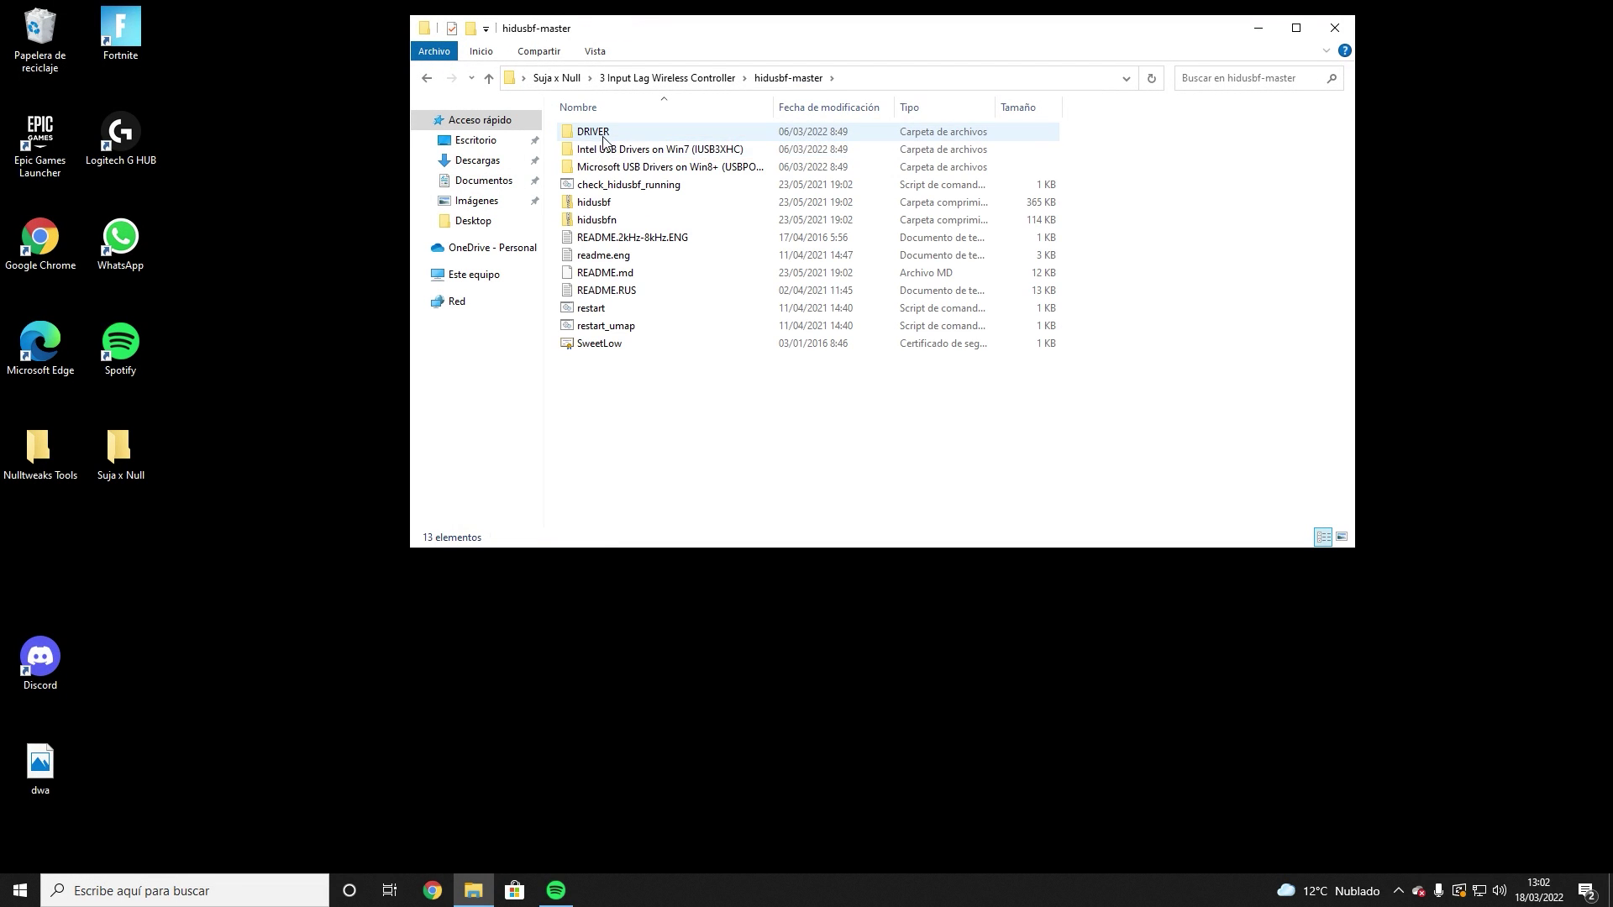
double_click(596, 344)
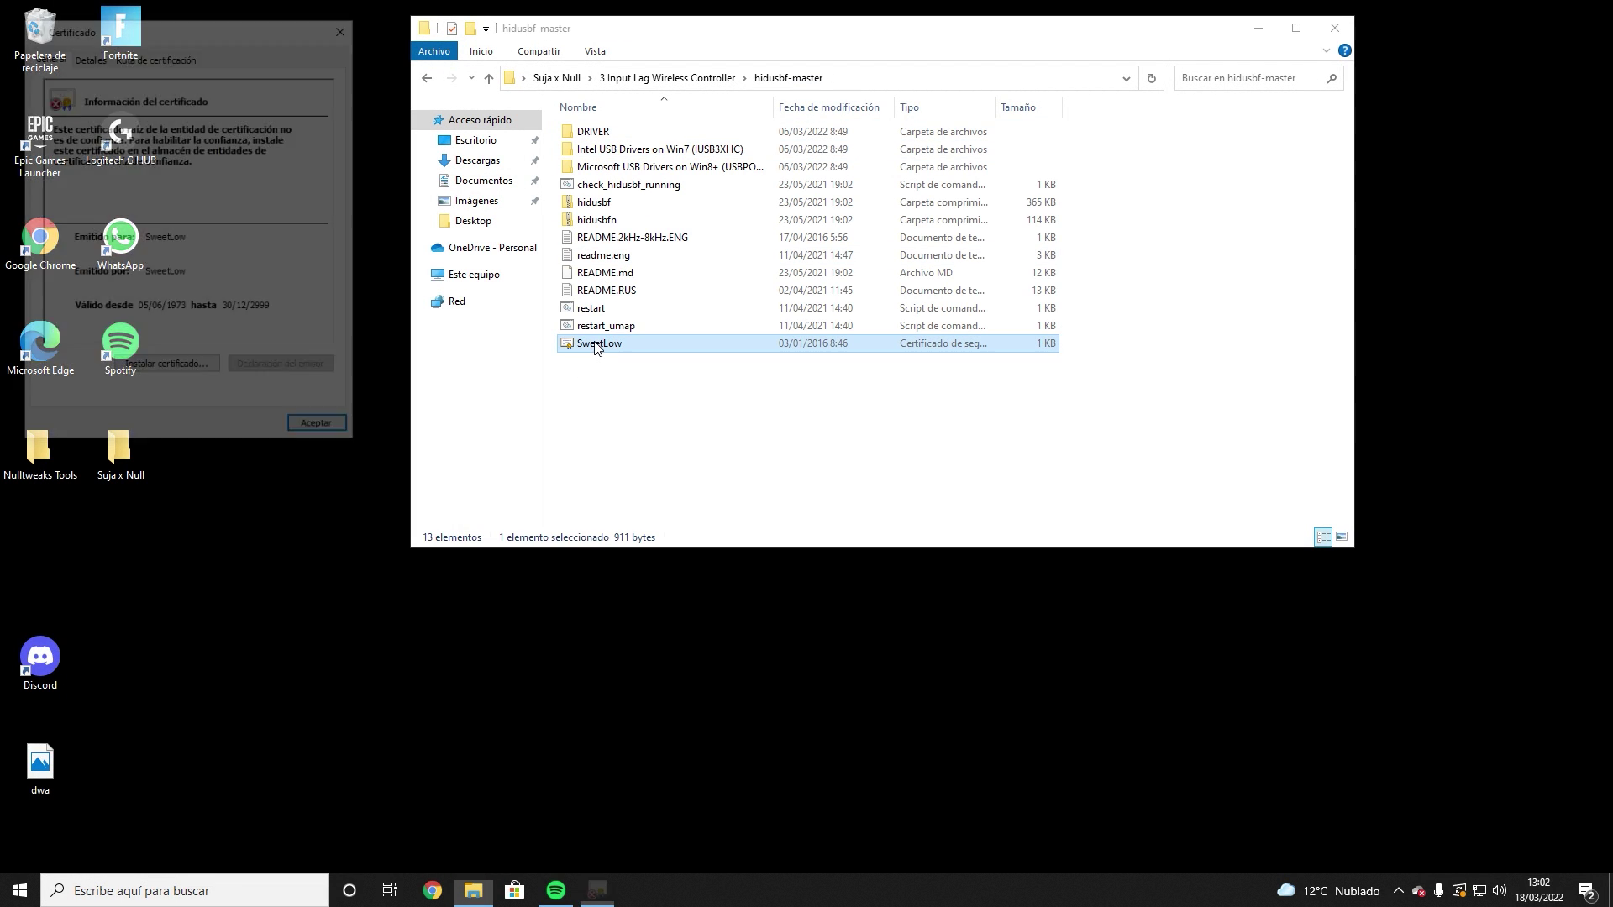
click(168, 370)
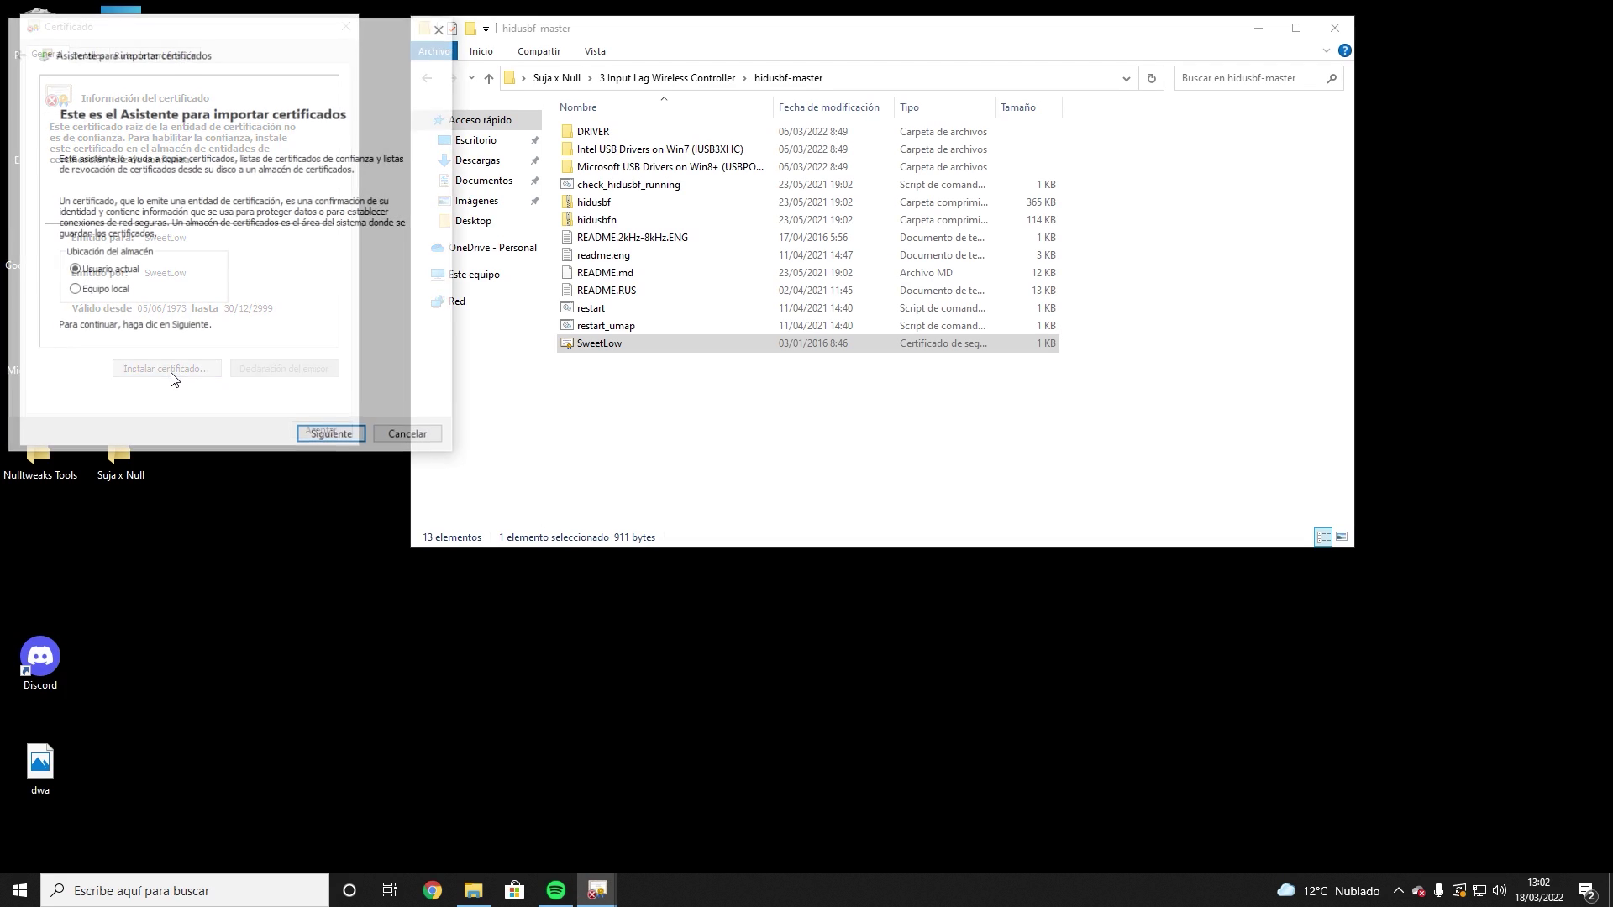
click(331, 437)
click(332, 437)
click(334, 438)
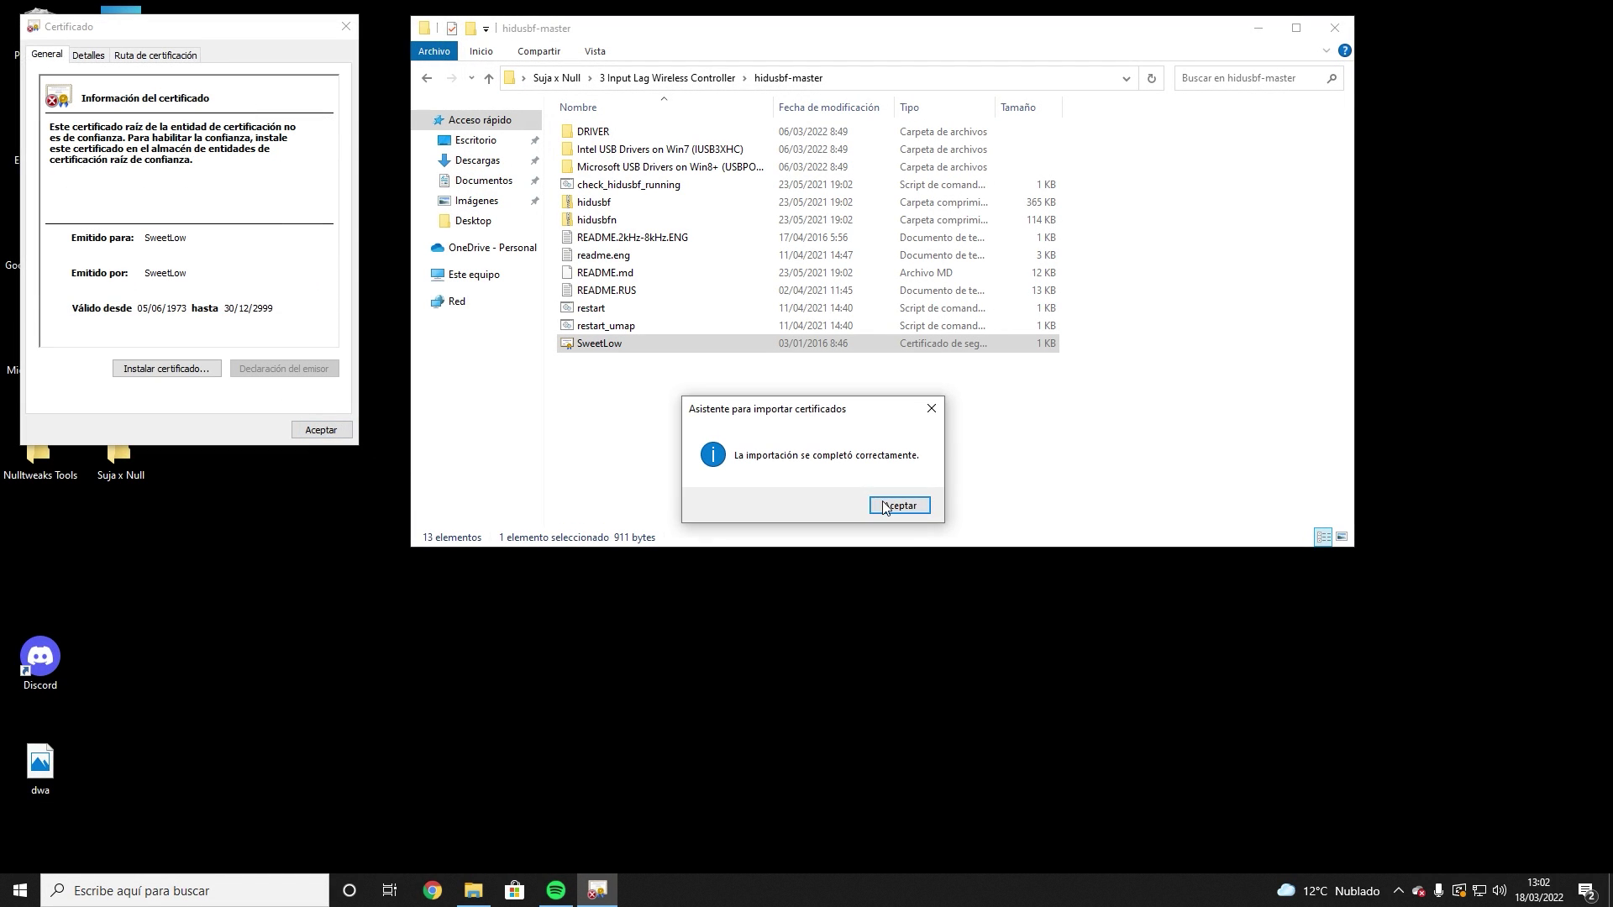
key(Return)
click(331, 431)
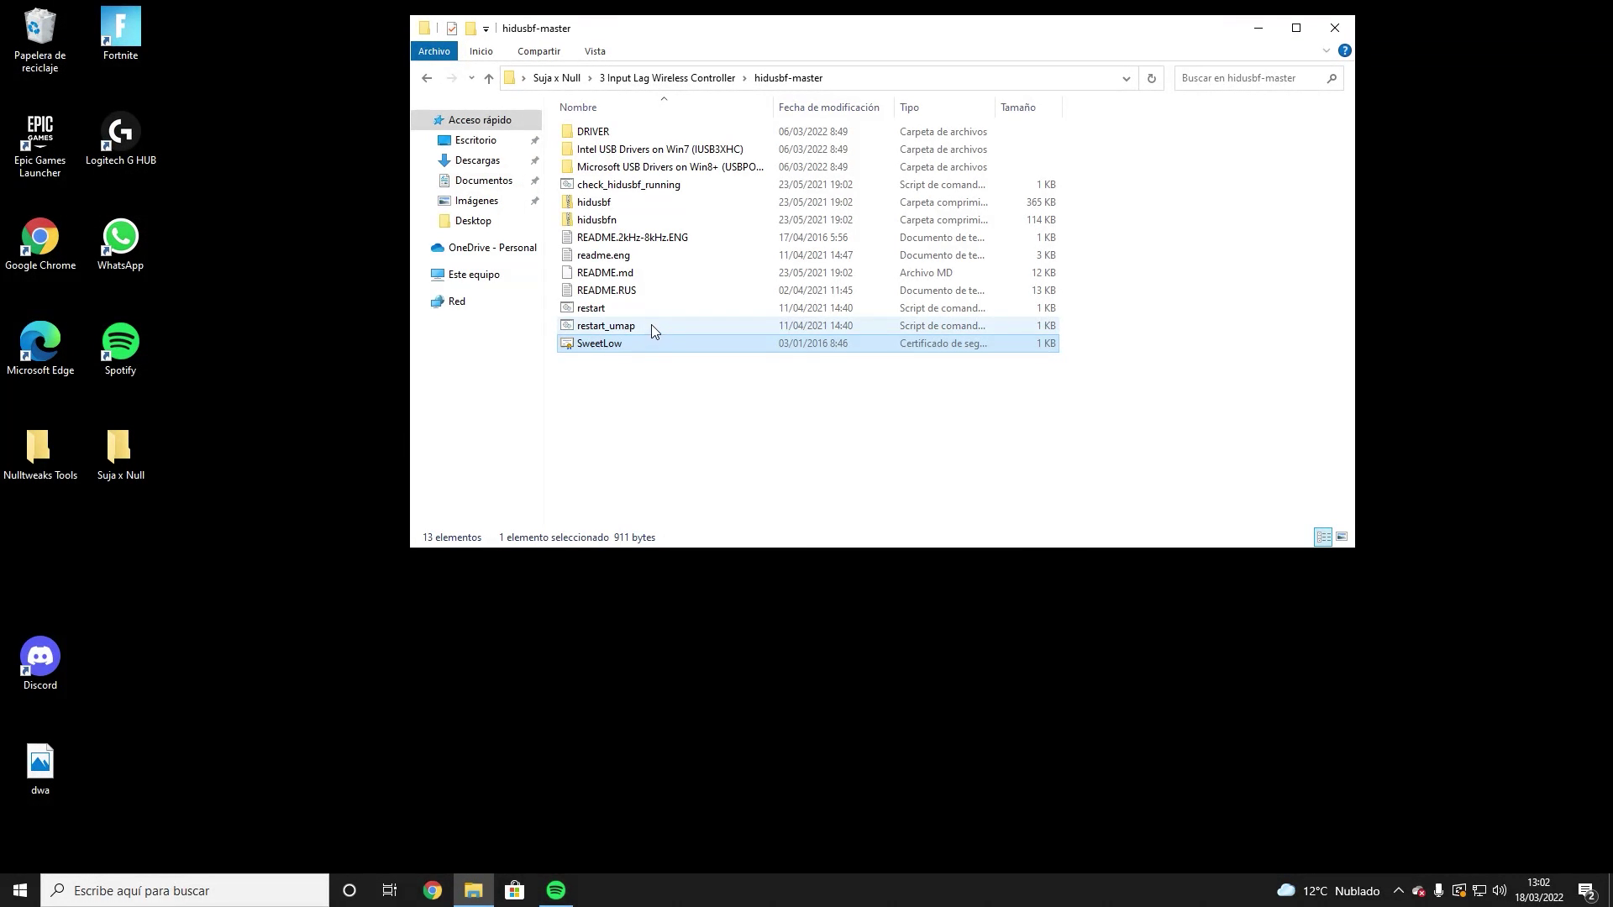
- Launch Setup from the DRIVER folder and list all USB devices in USB Devices Rate Setup
double_click(593, 131)
click(591, 293)
double_click(591, 294)
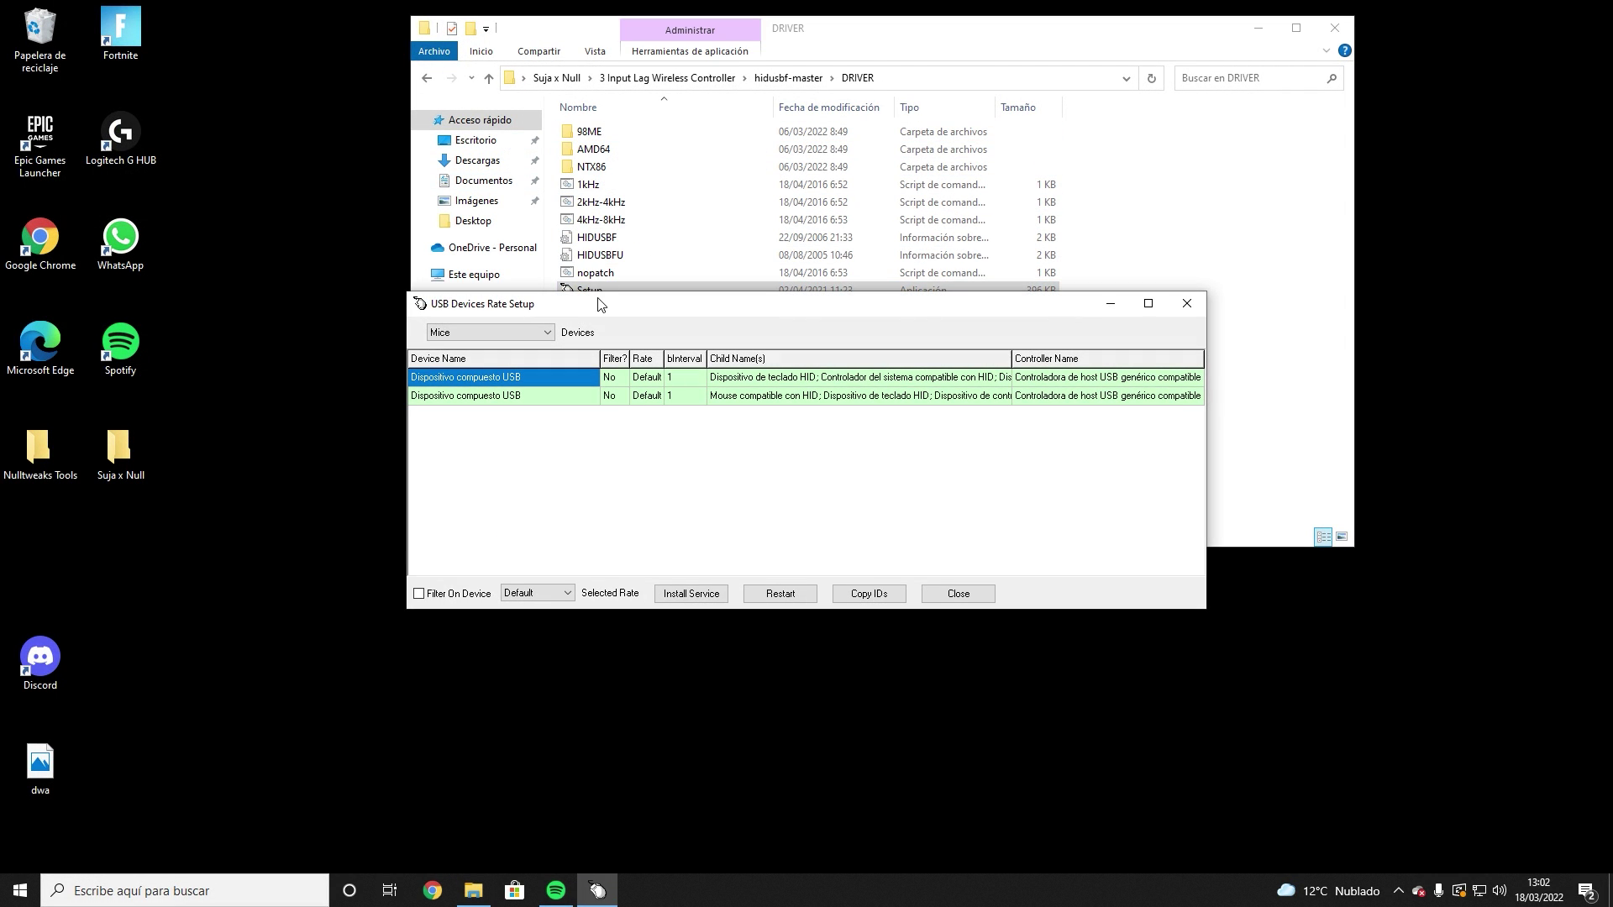
click(500, 332)
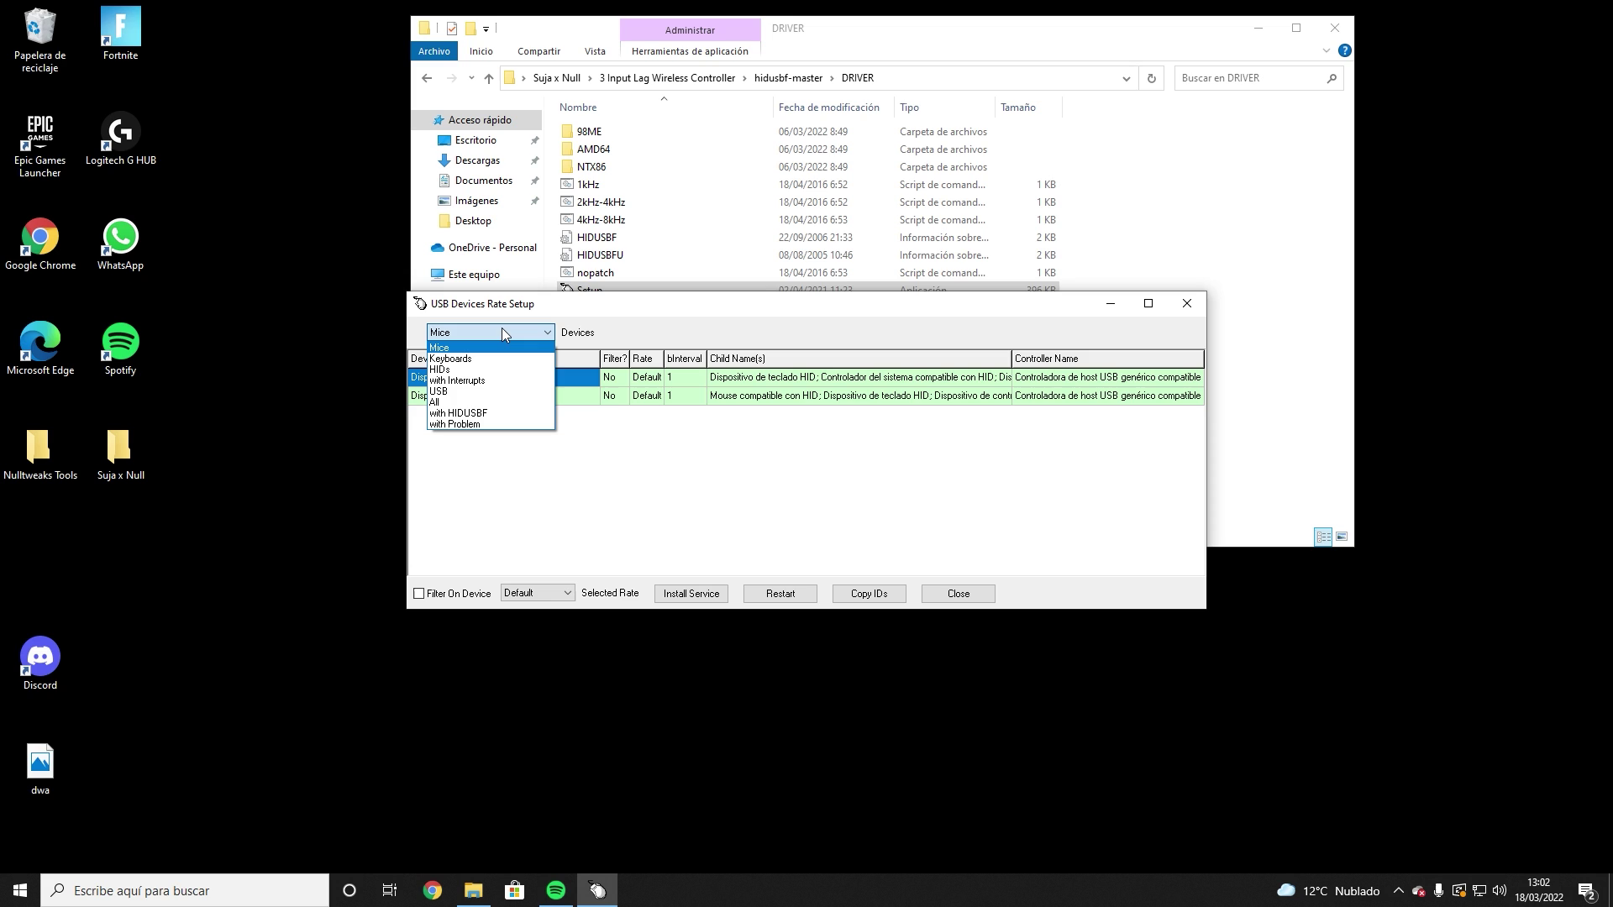
click(458, 407)
- Select the USB composite device of the Wireless Controller and widen the Child Name(s) column to read its full entry
click(490, 400)
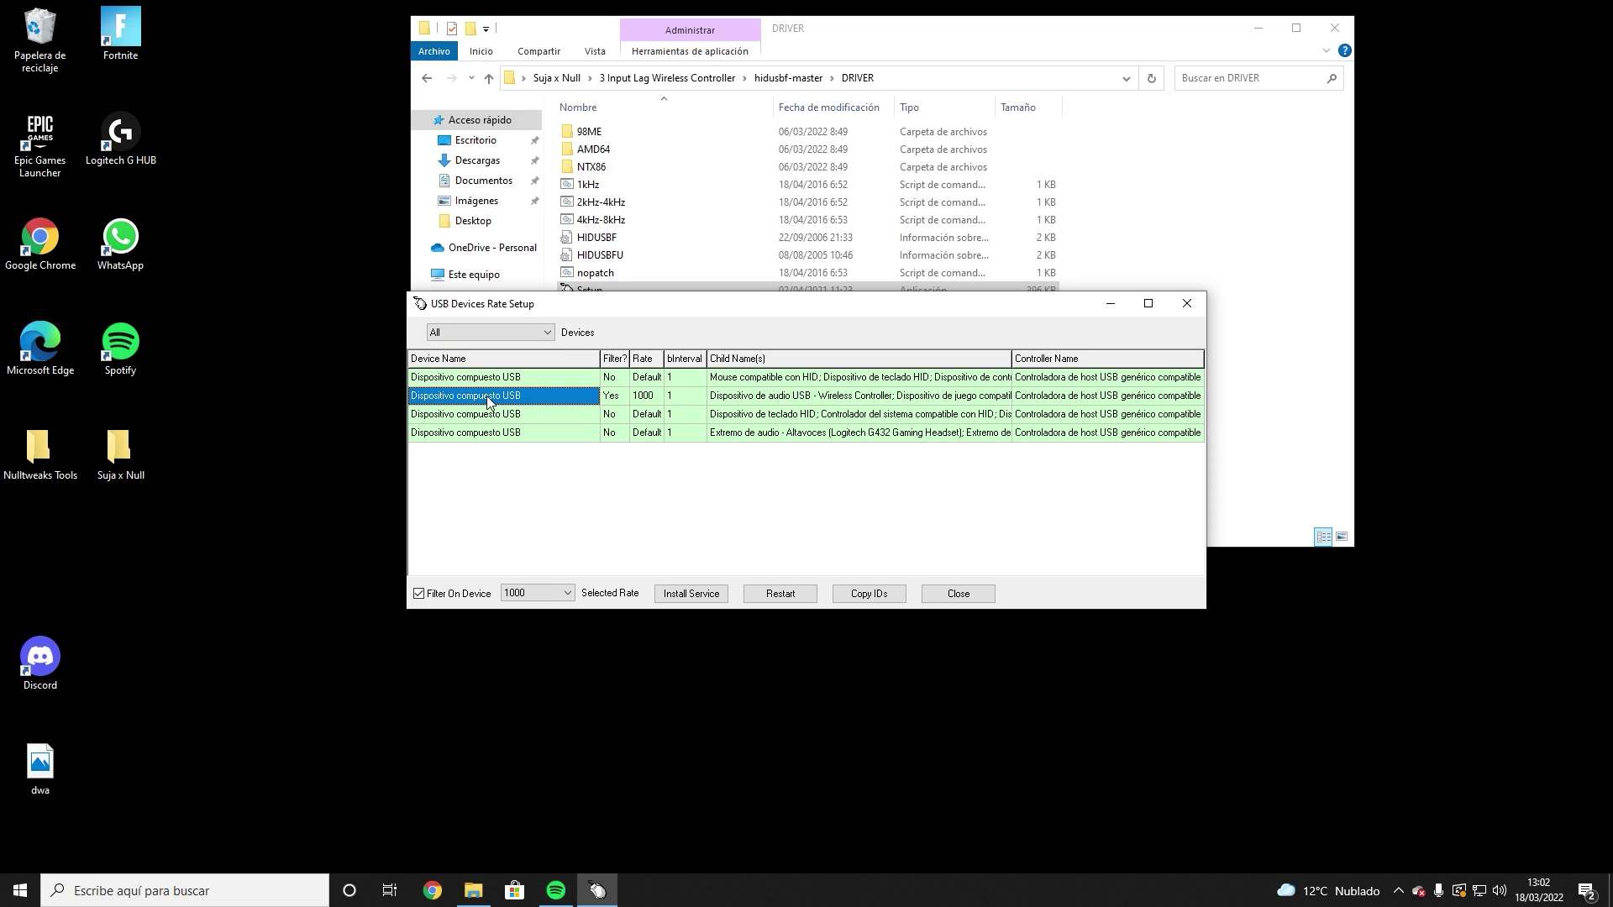
click(687, 405)
click(754, 403)
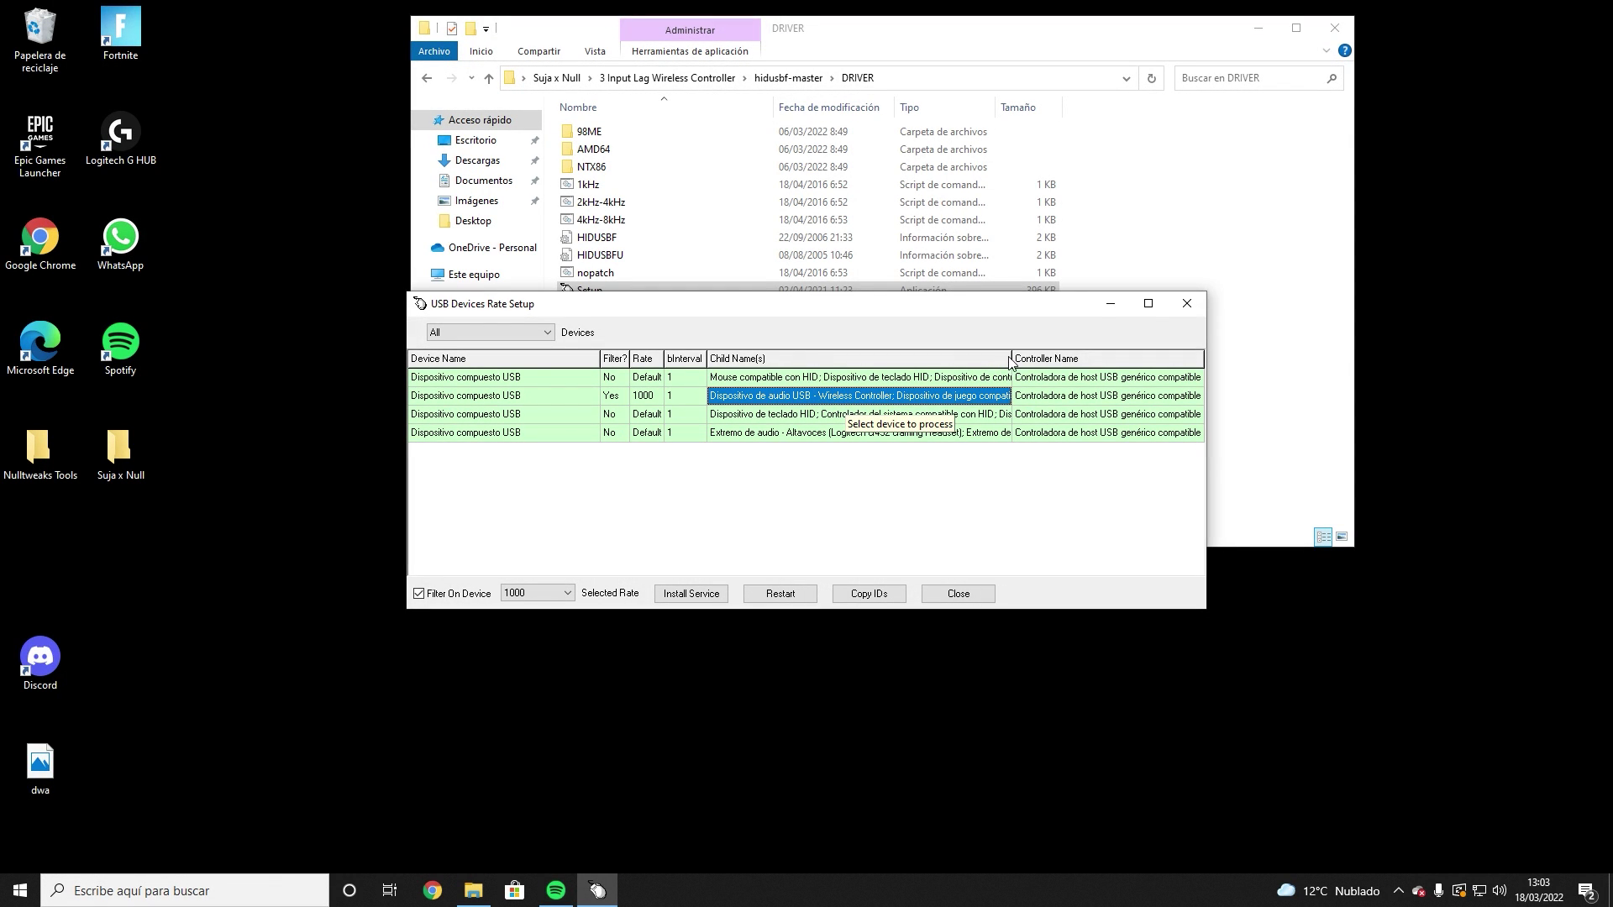
drag(1010, 362, 1148, 360)
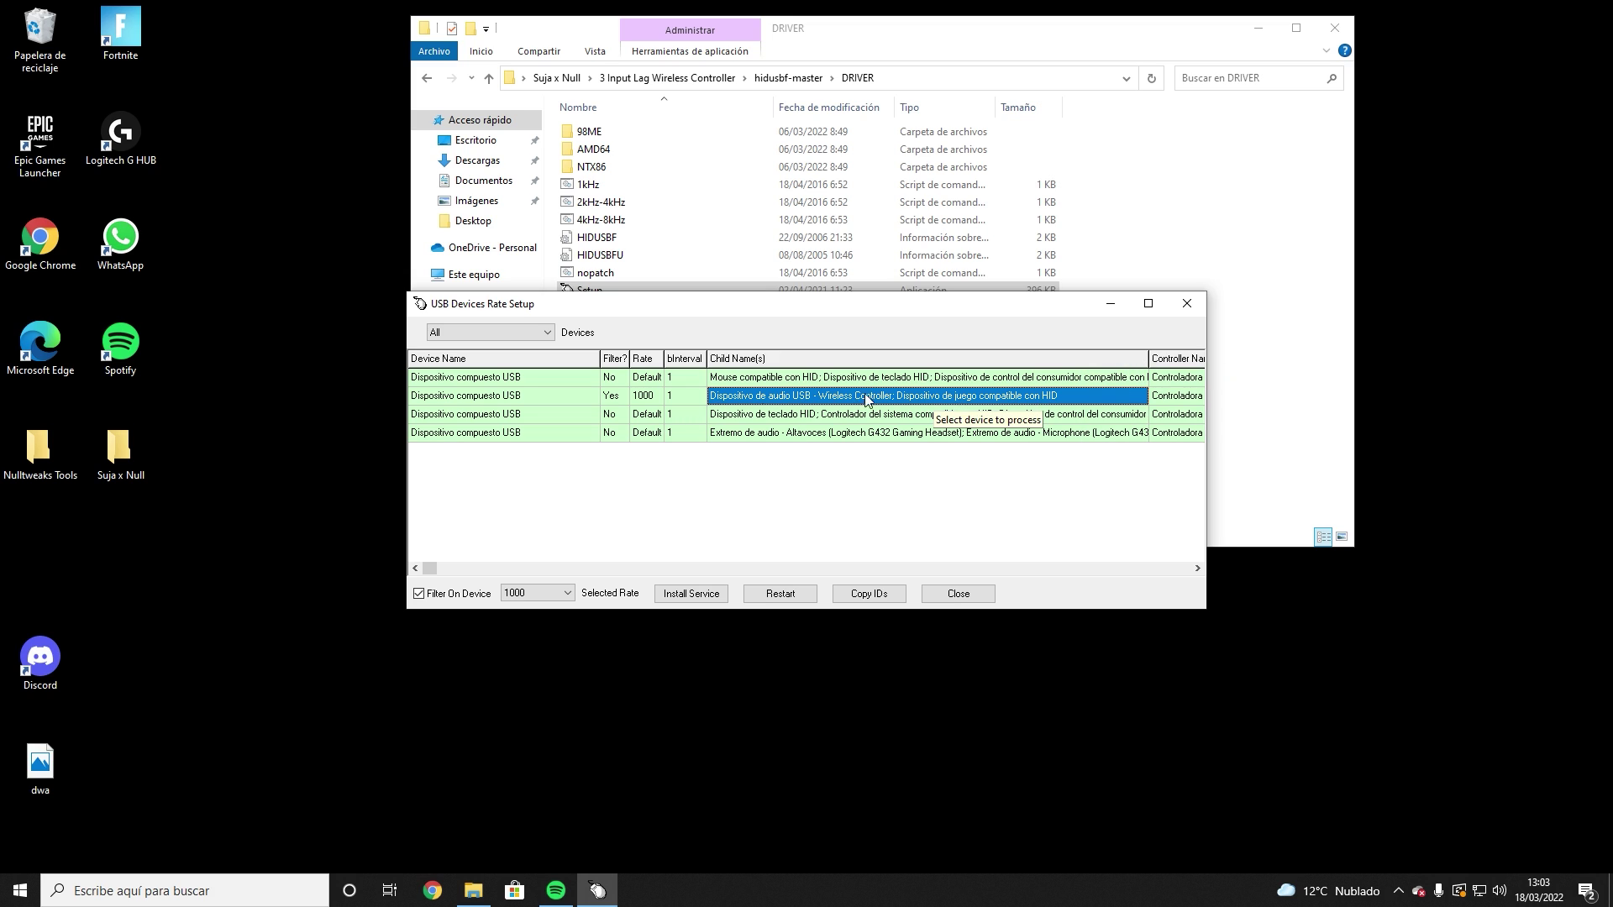
- Turn off the filter on the Wireless Controller device and reset its rate to Default
click(548, 396)
click(441, 599)
click(516, 593)
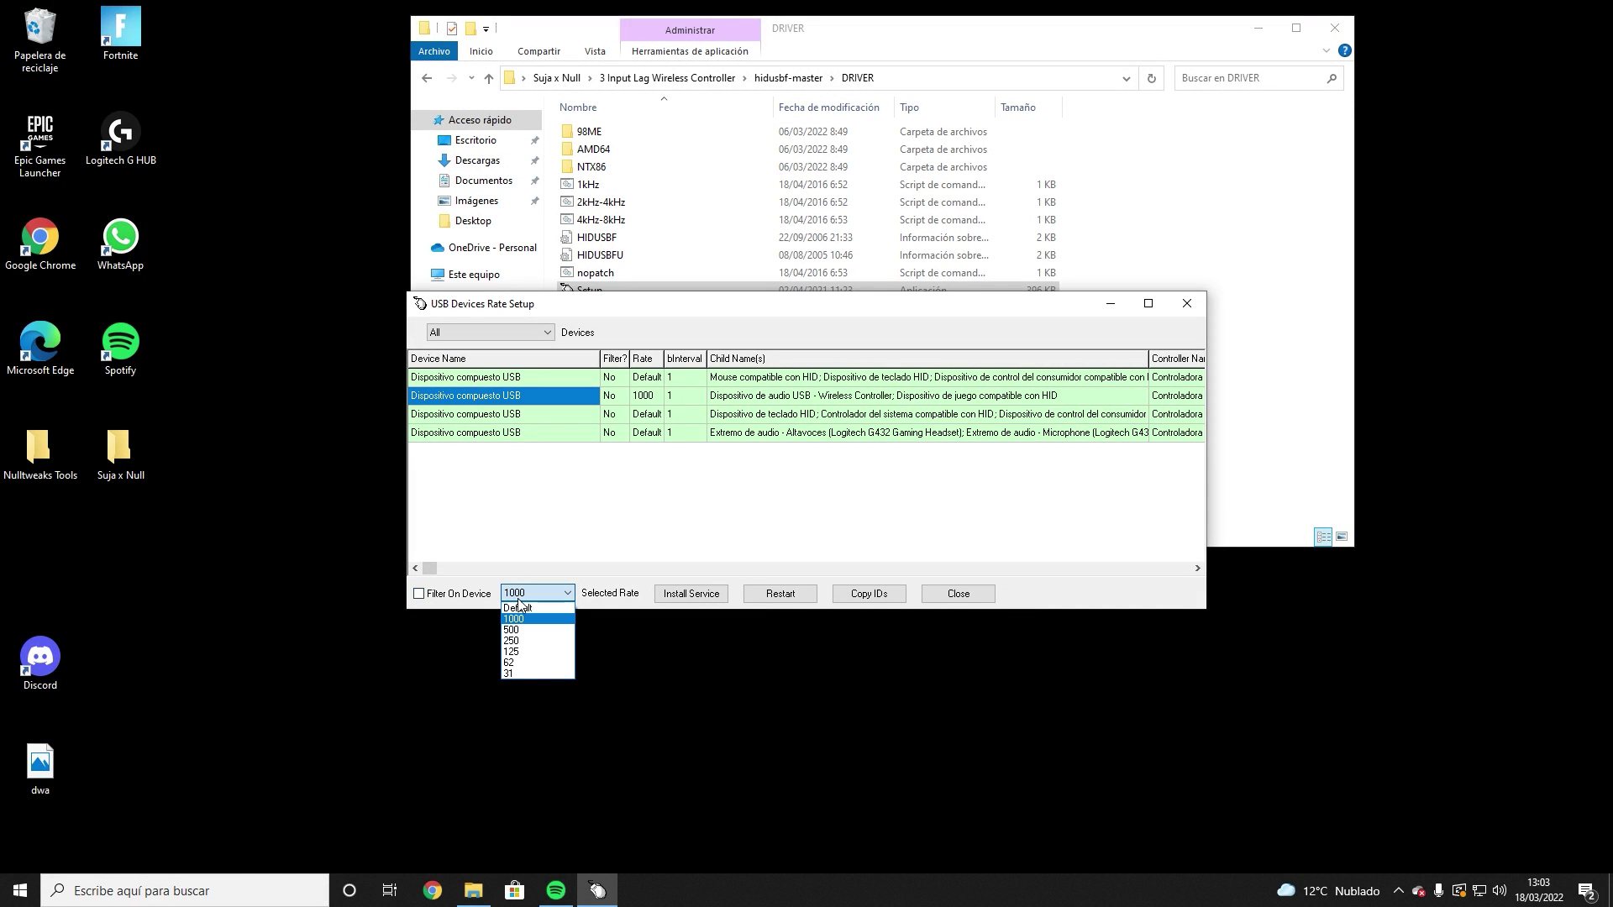
click(552, 607)
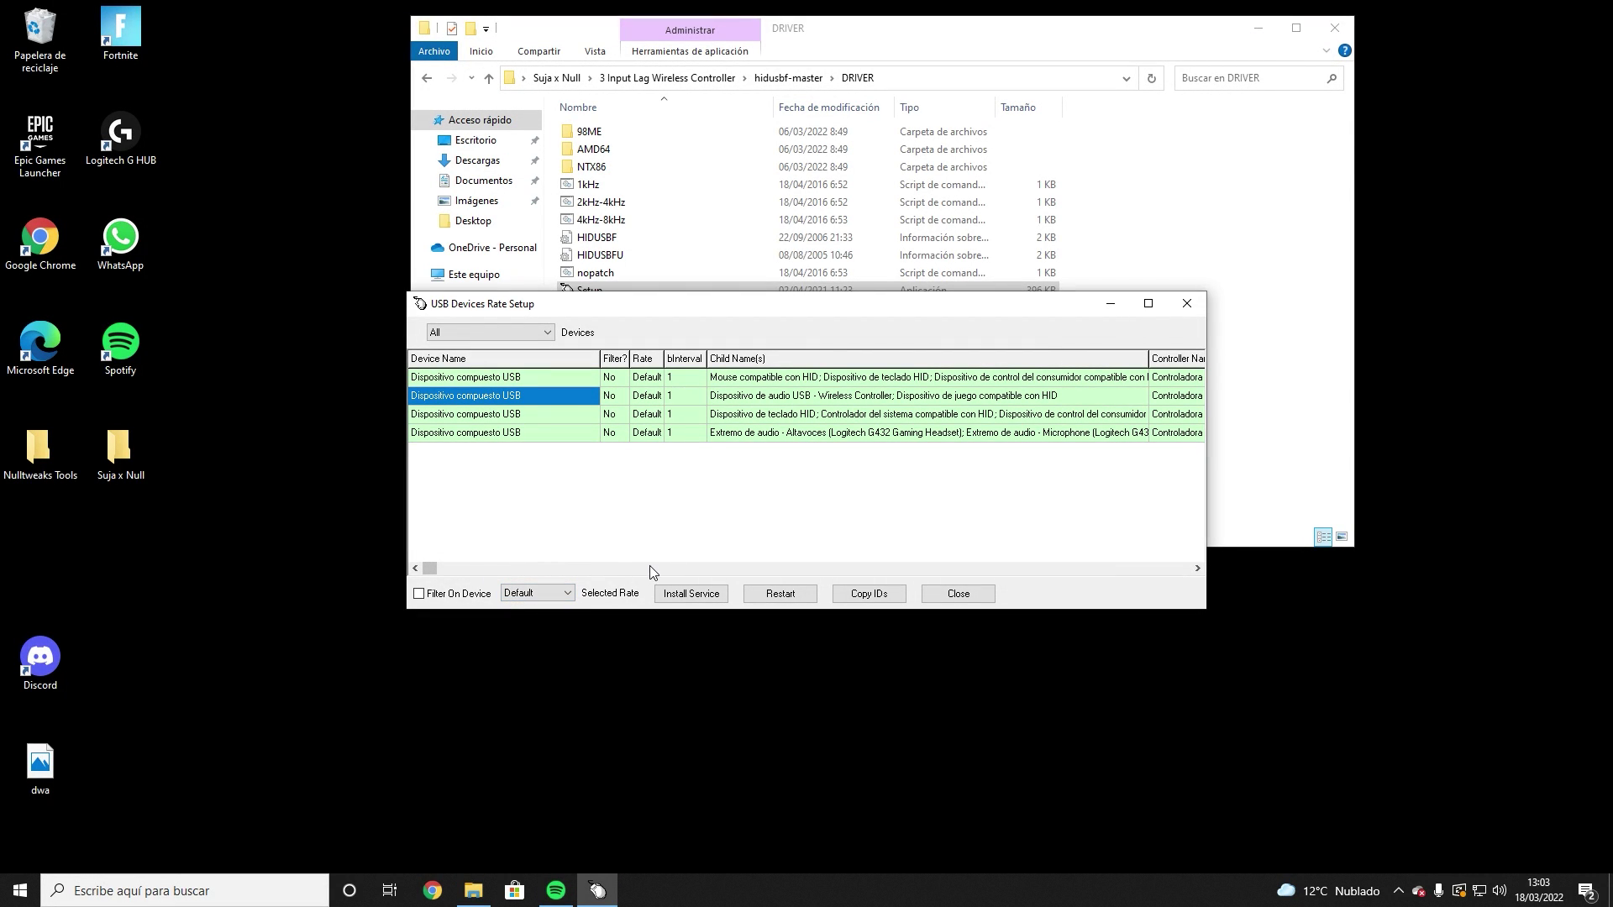
- Enable the filter on the Wireless Controller device with a rate of 1000, install the service and close the rate setup
click(425, 600)
click(542, 595)
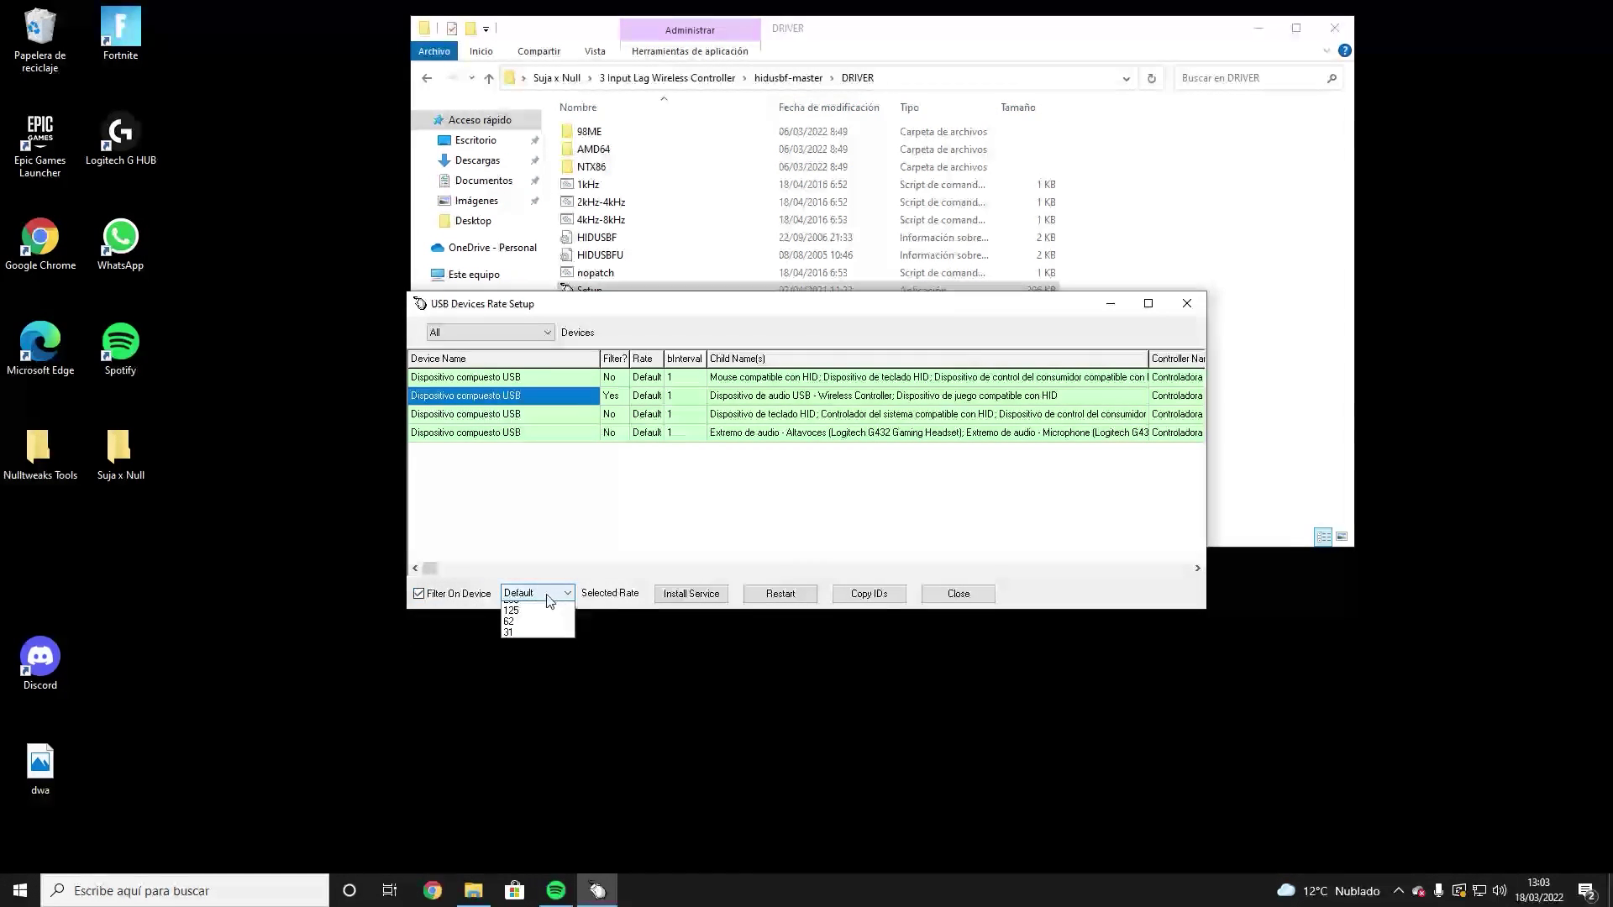
click(527, 626)
click(683, 597)
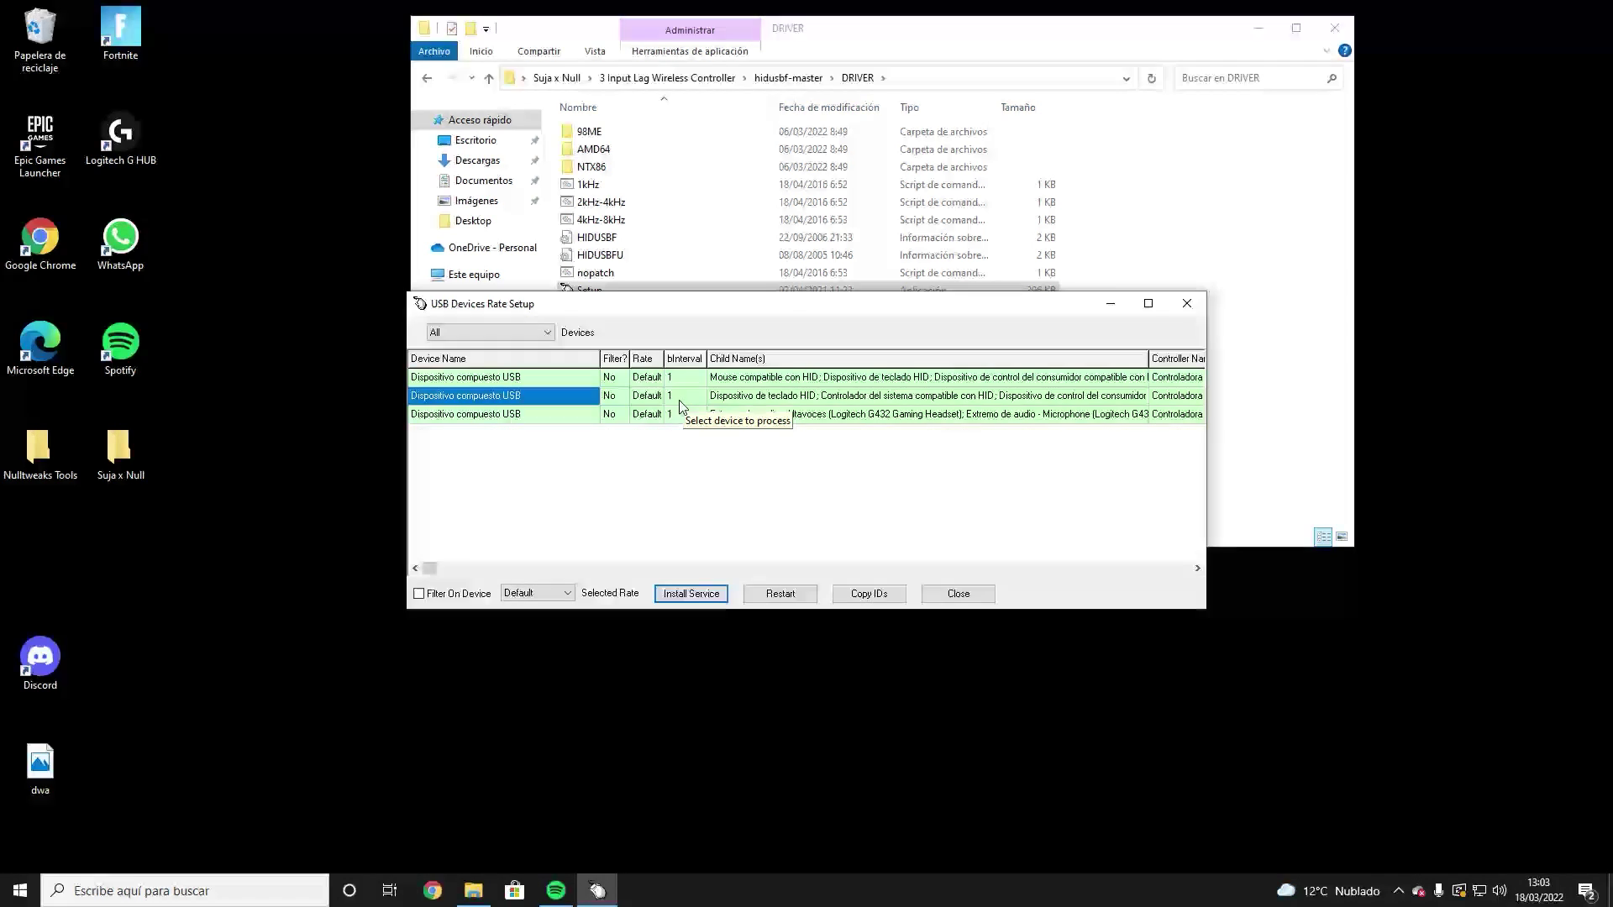
click(688, 400)
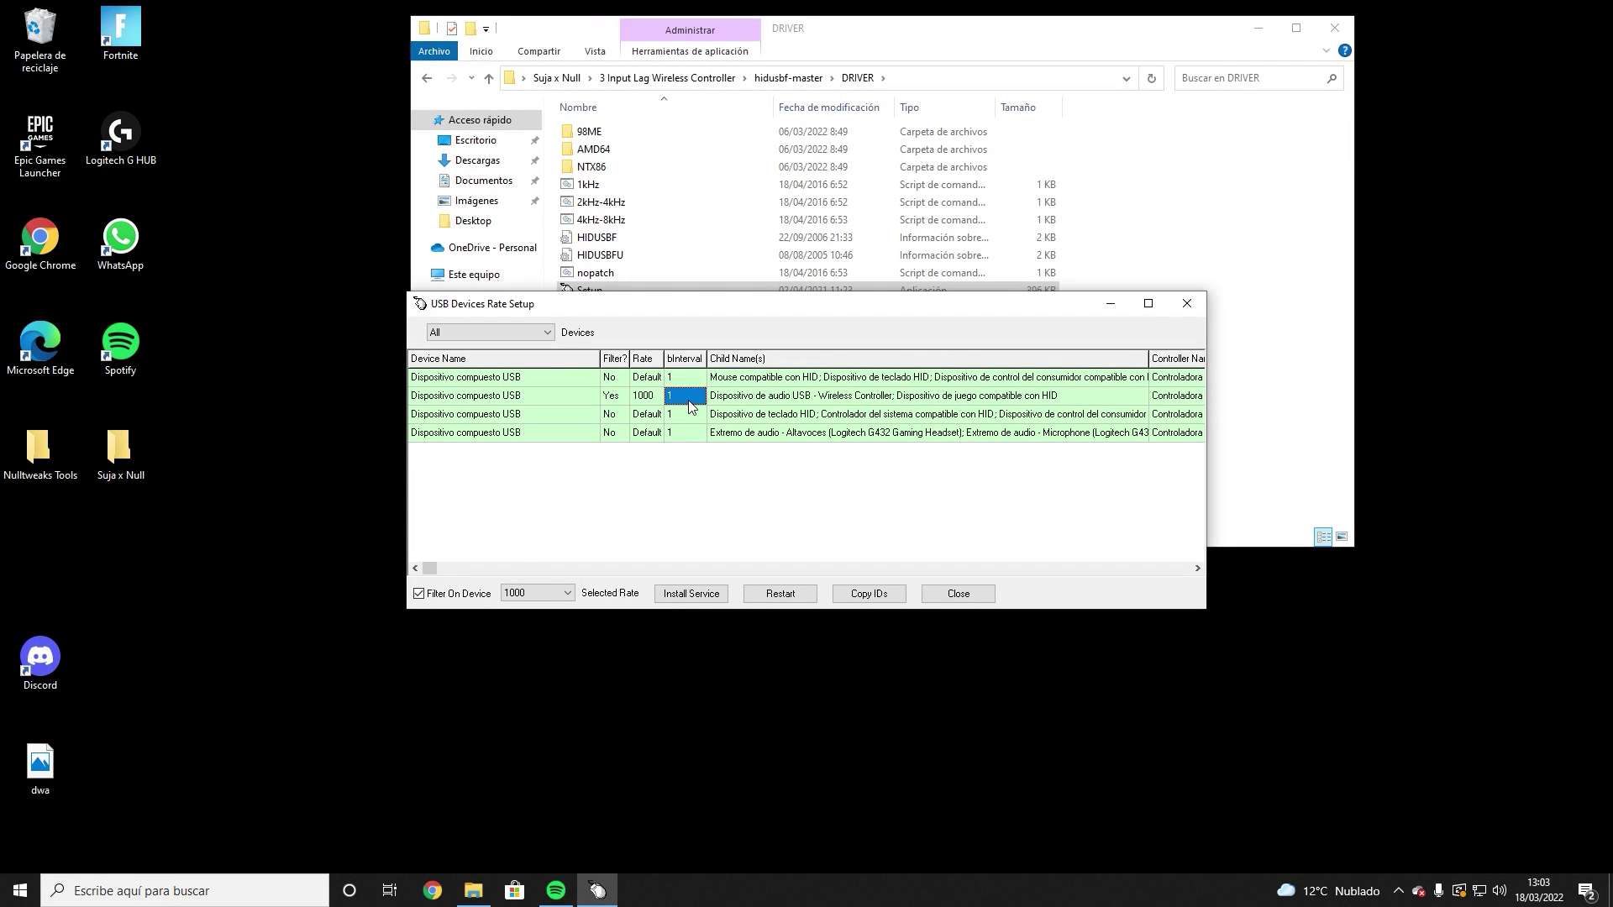
click(957, 594)
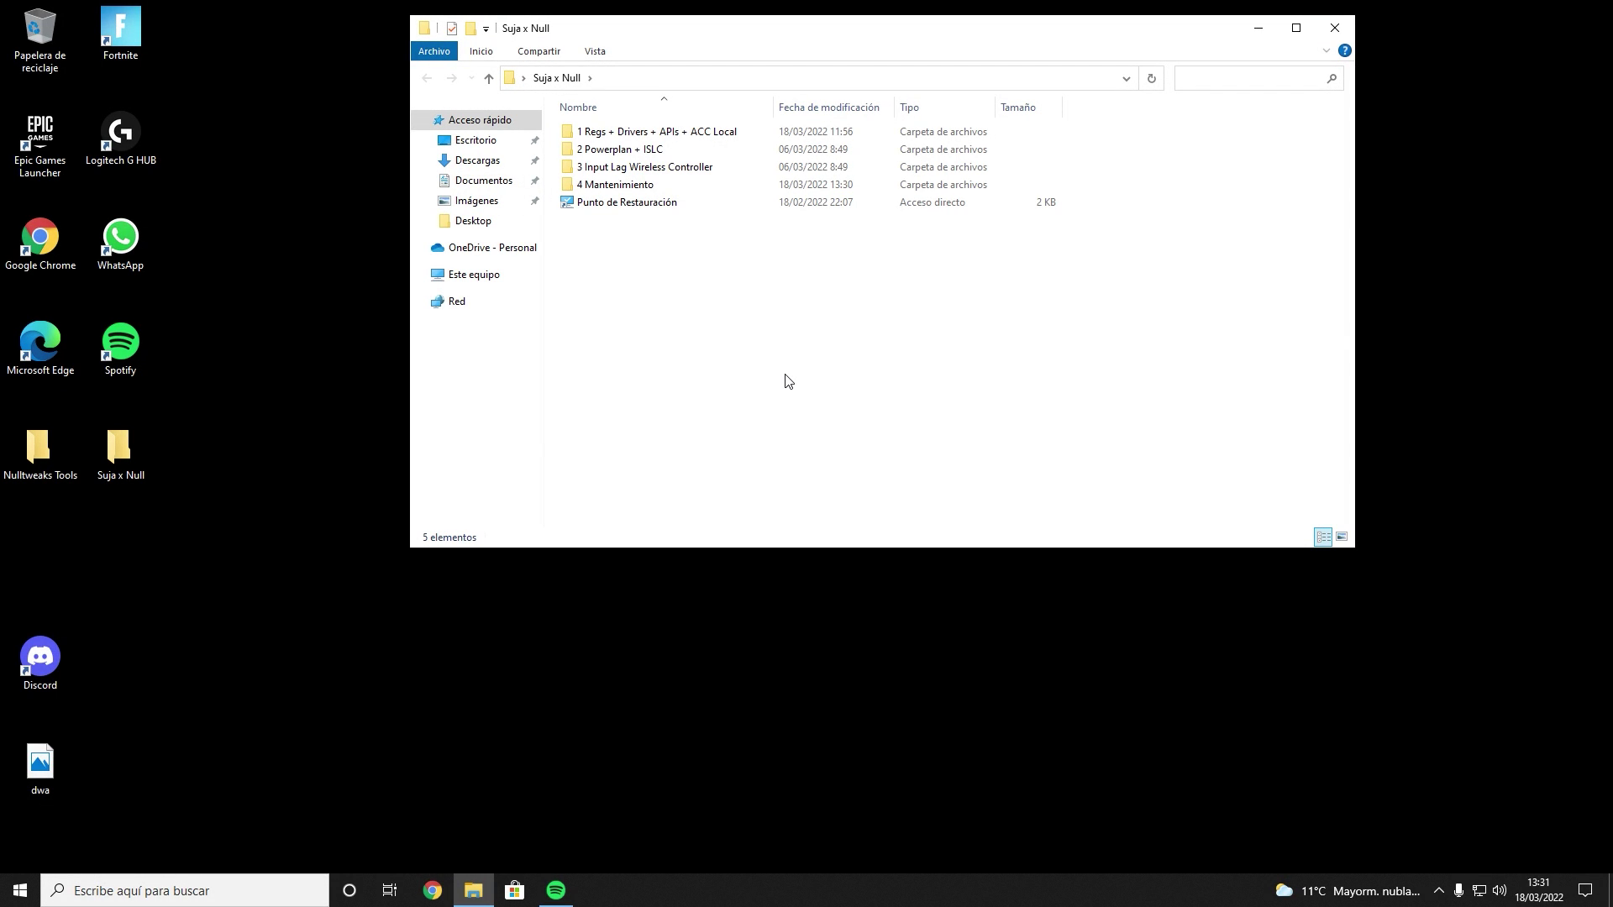
- Launch adwcleaner_8.3.1 from the Búsqueda de virus folder in 4 Mantenimiento and run a scan
double_click(618, 185)
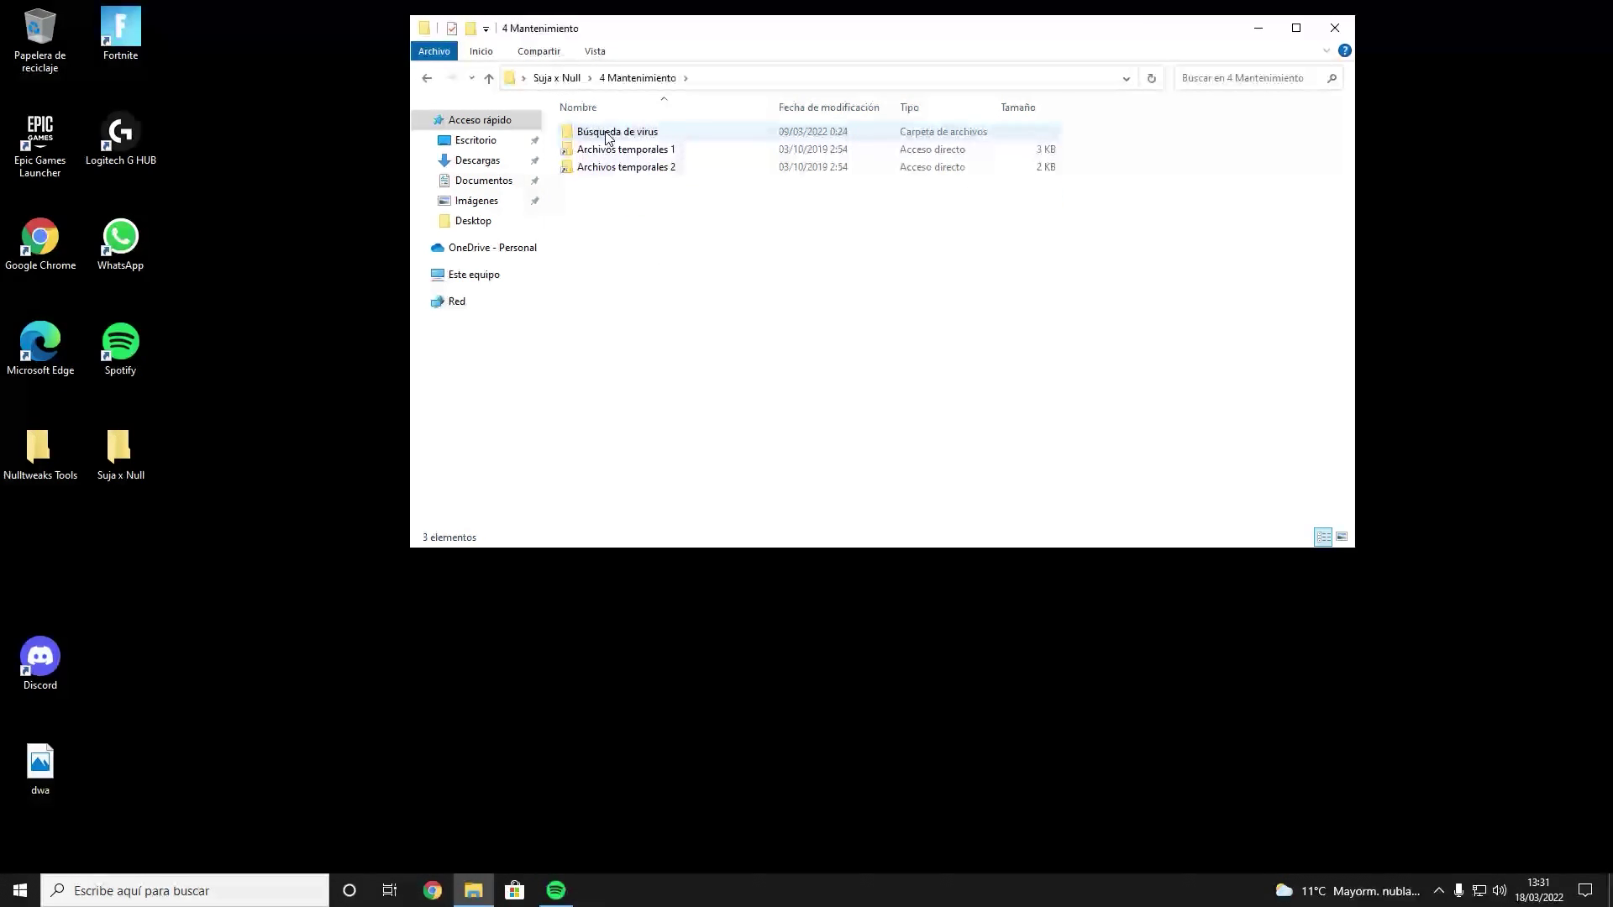
double_click(607, 134)
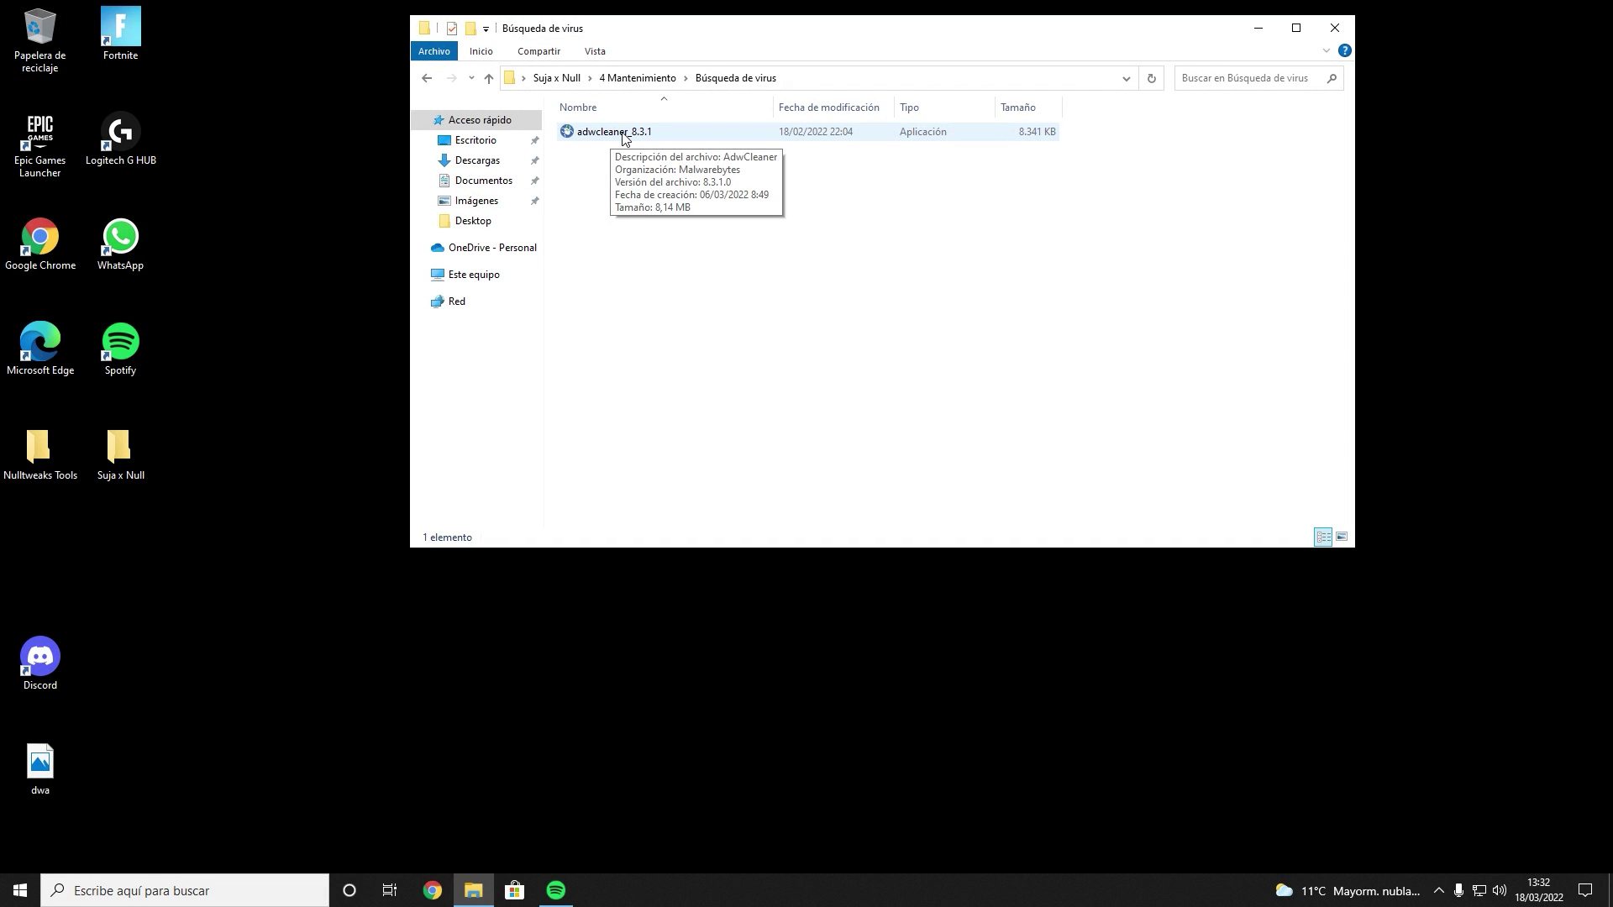
double_click(624, 135)
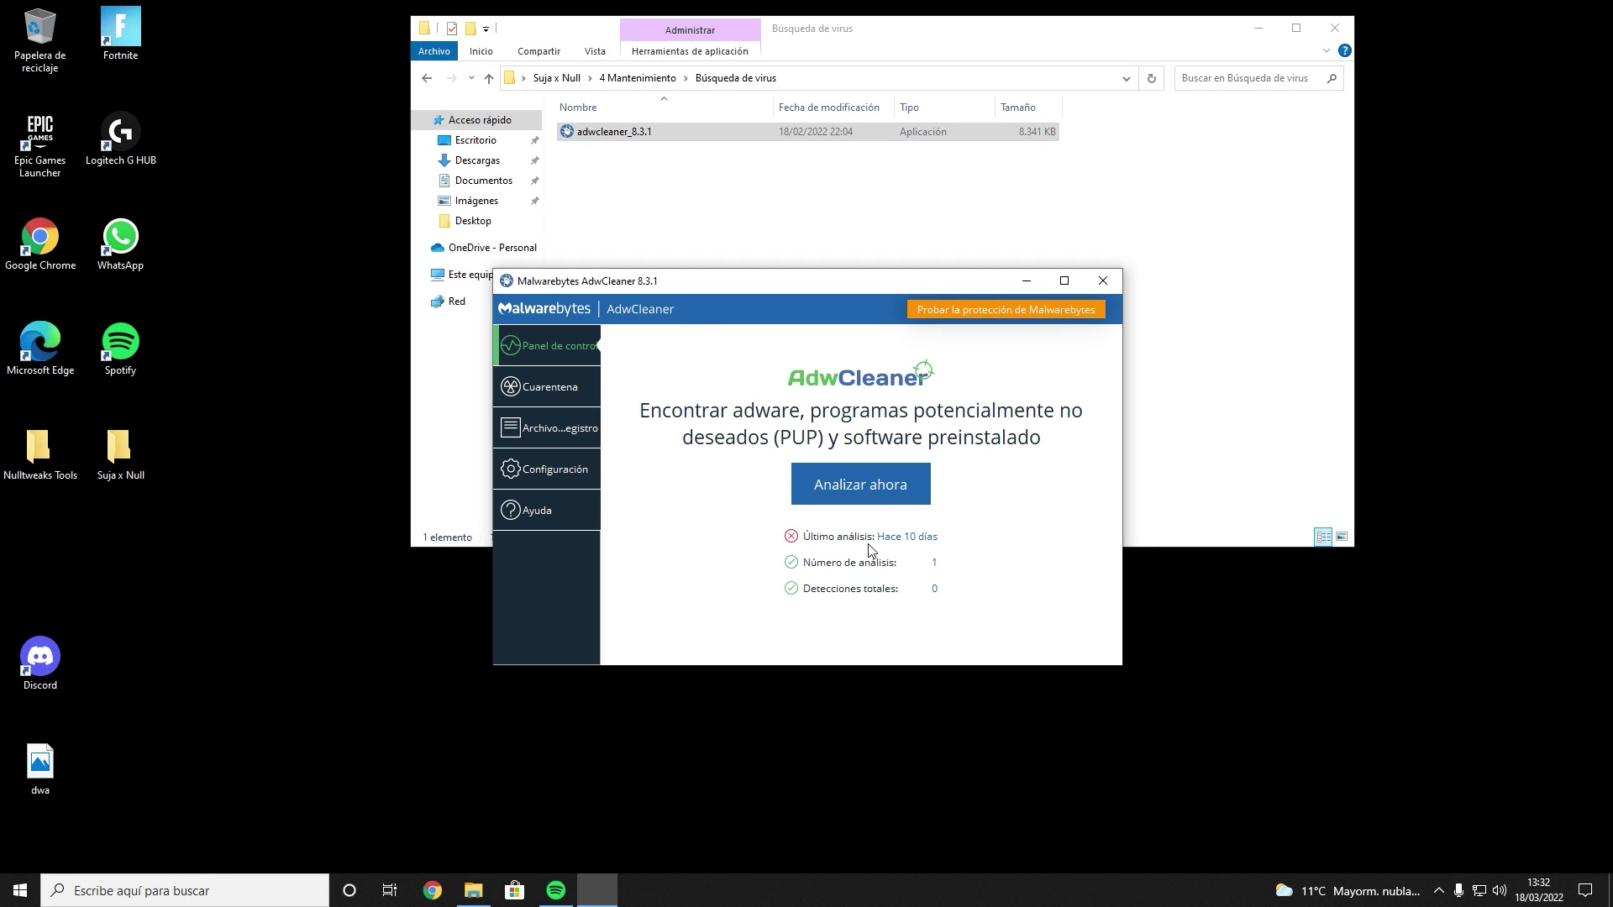
click(866, 485)
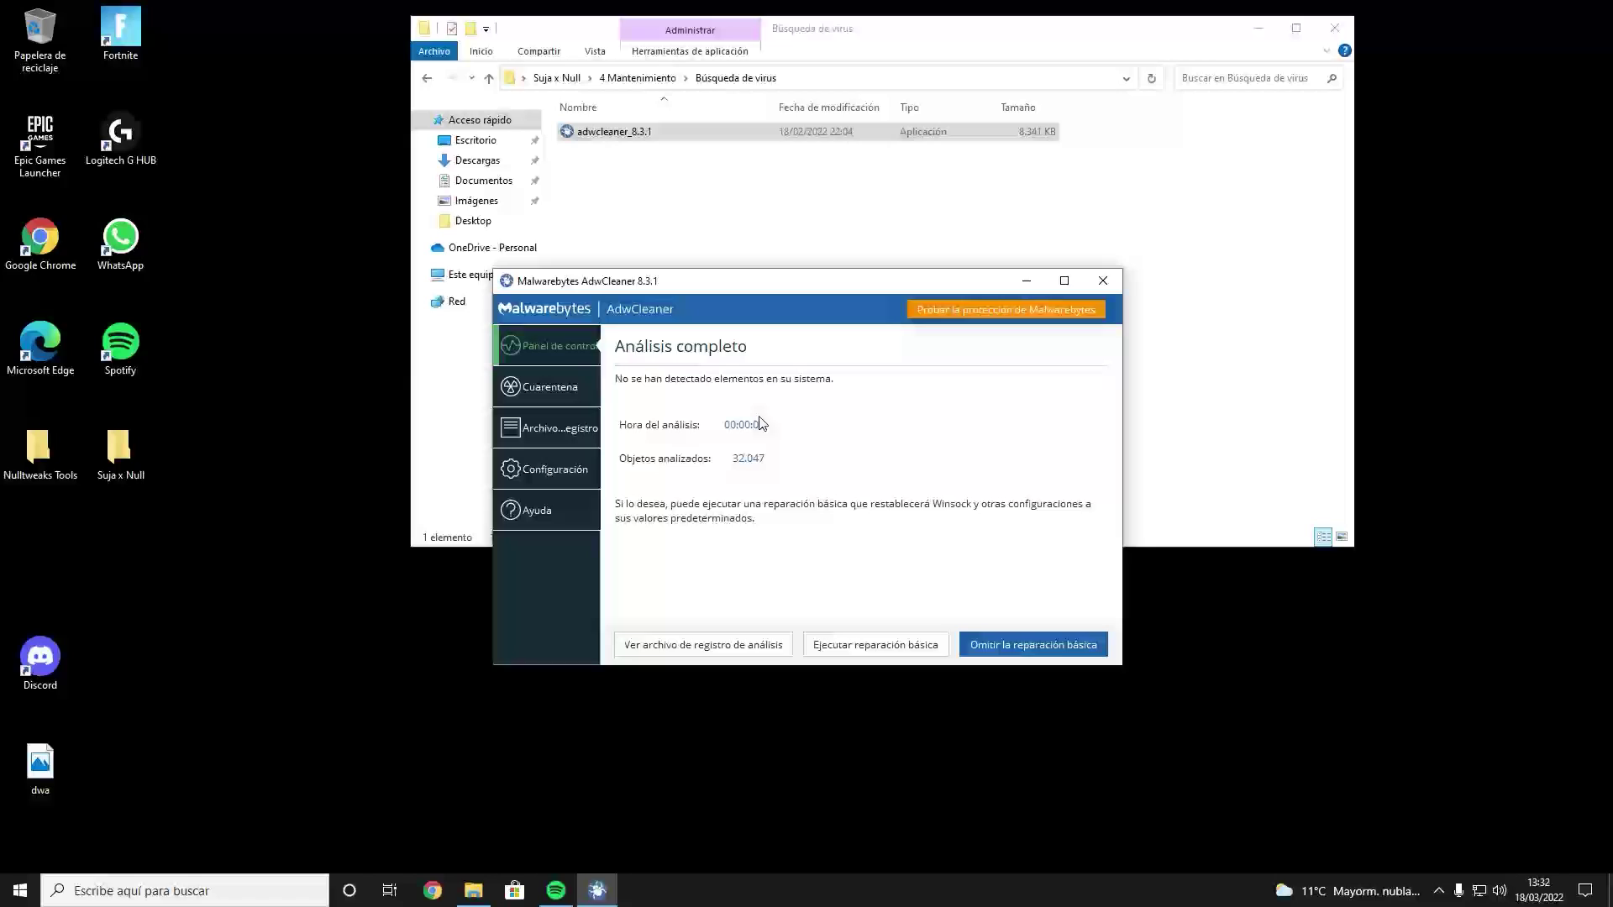
- Delete the quarantined elements, then skip the basic repair and close AdwCleaner
click(537, 385)
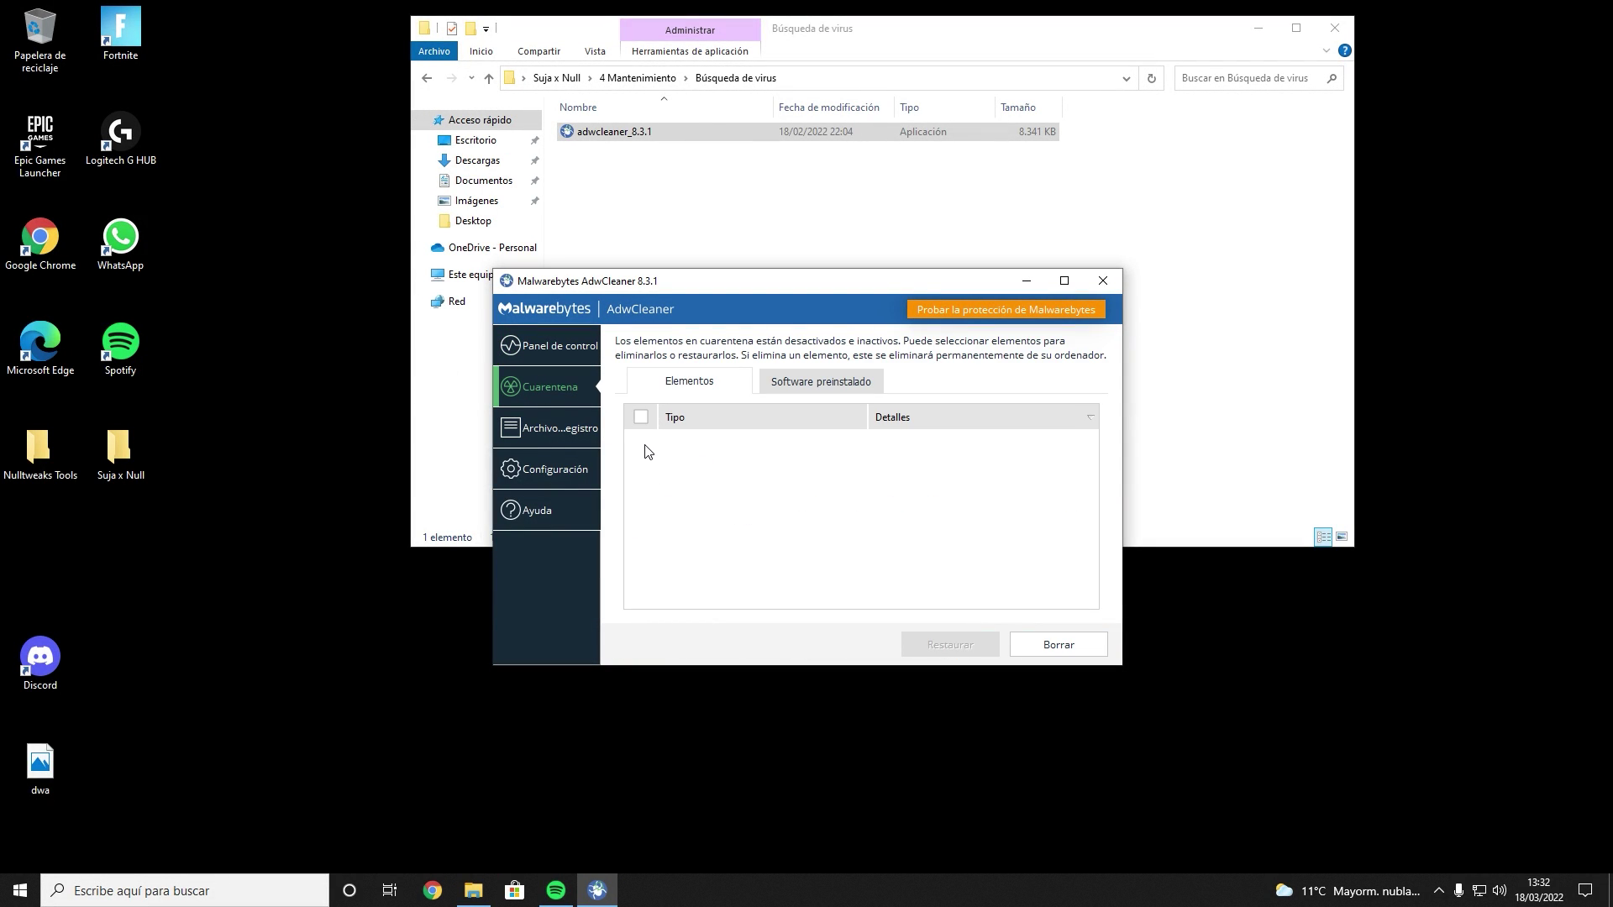
click(1055, 644)
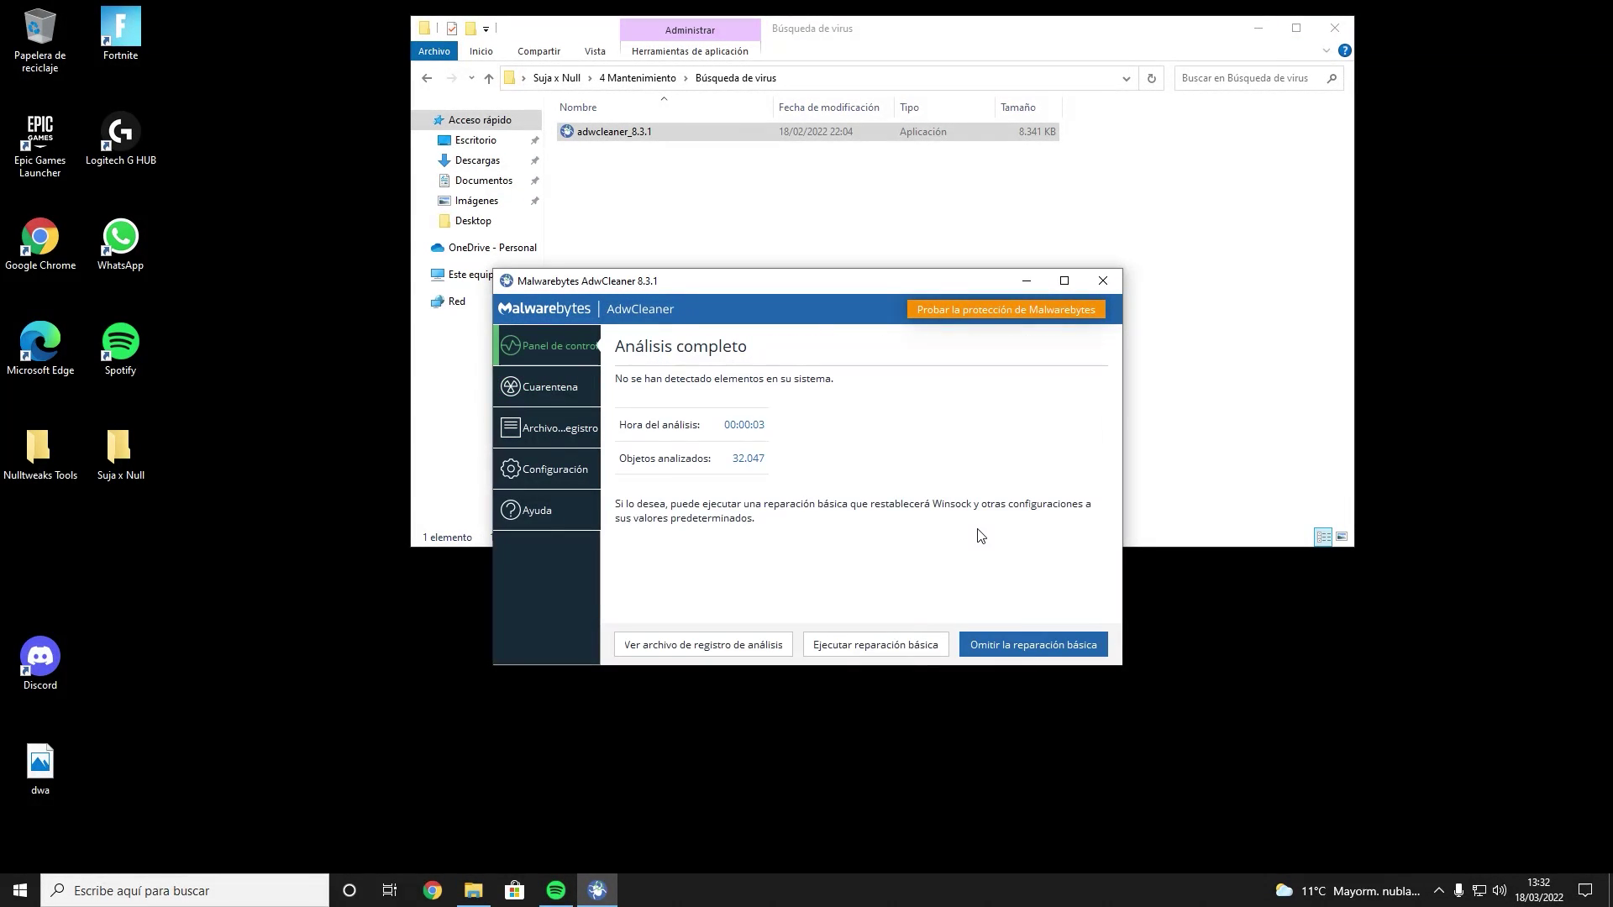
click(1020, 652)
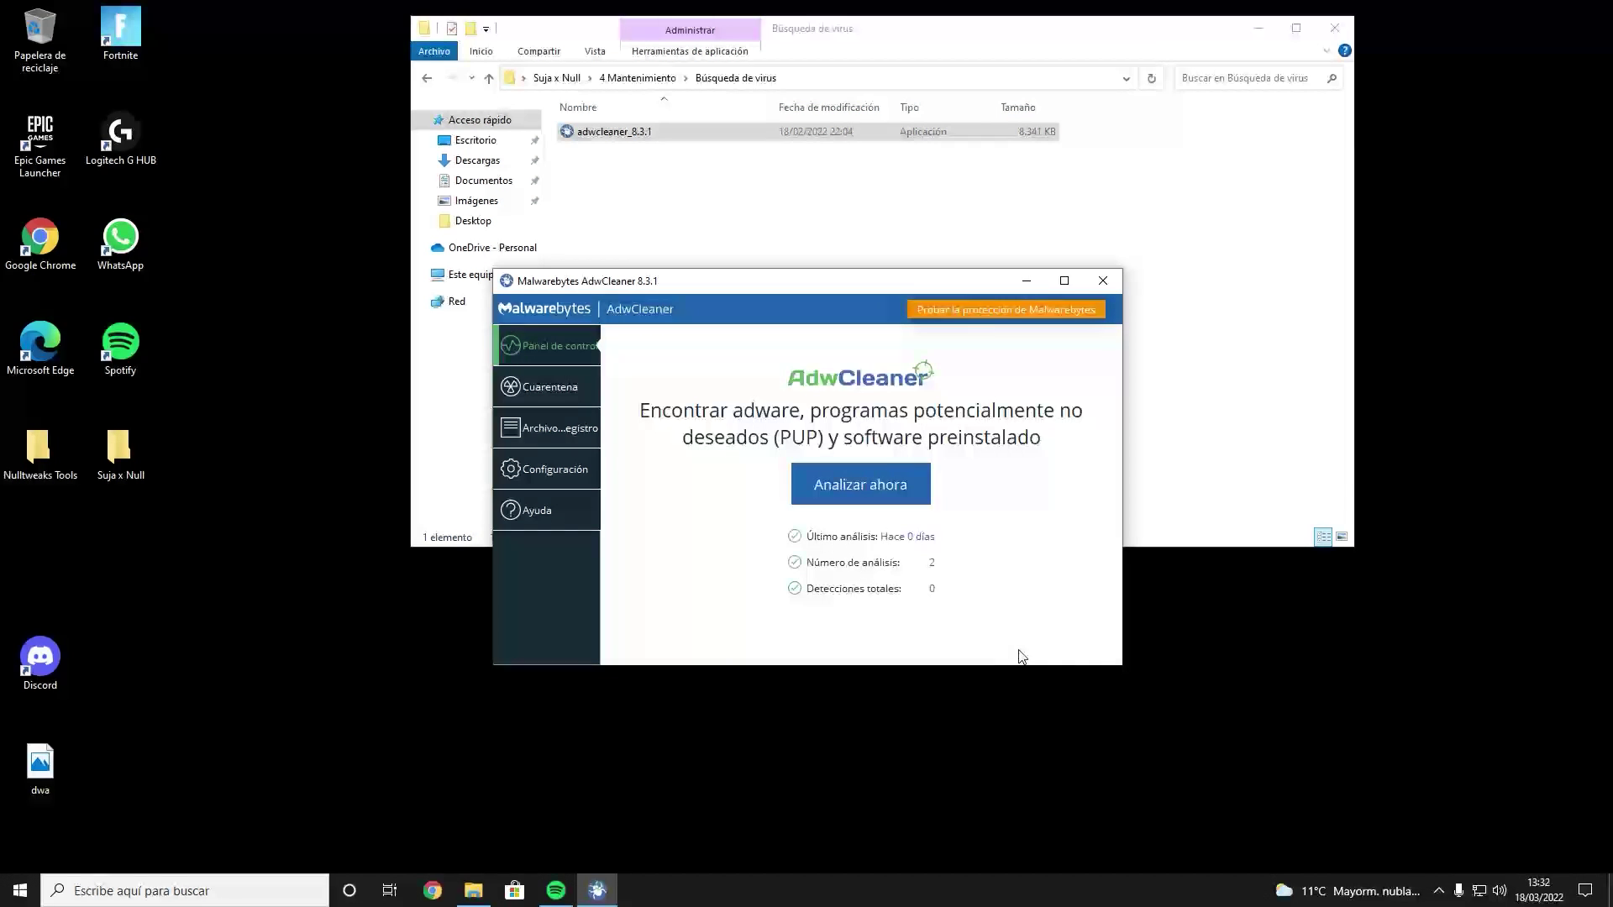
click(1103, 280)
- Delete all files in the Archivos temporales 1 folder, skip every file in use and return to 4 Mantenimiento
click(429, 78)
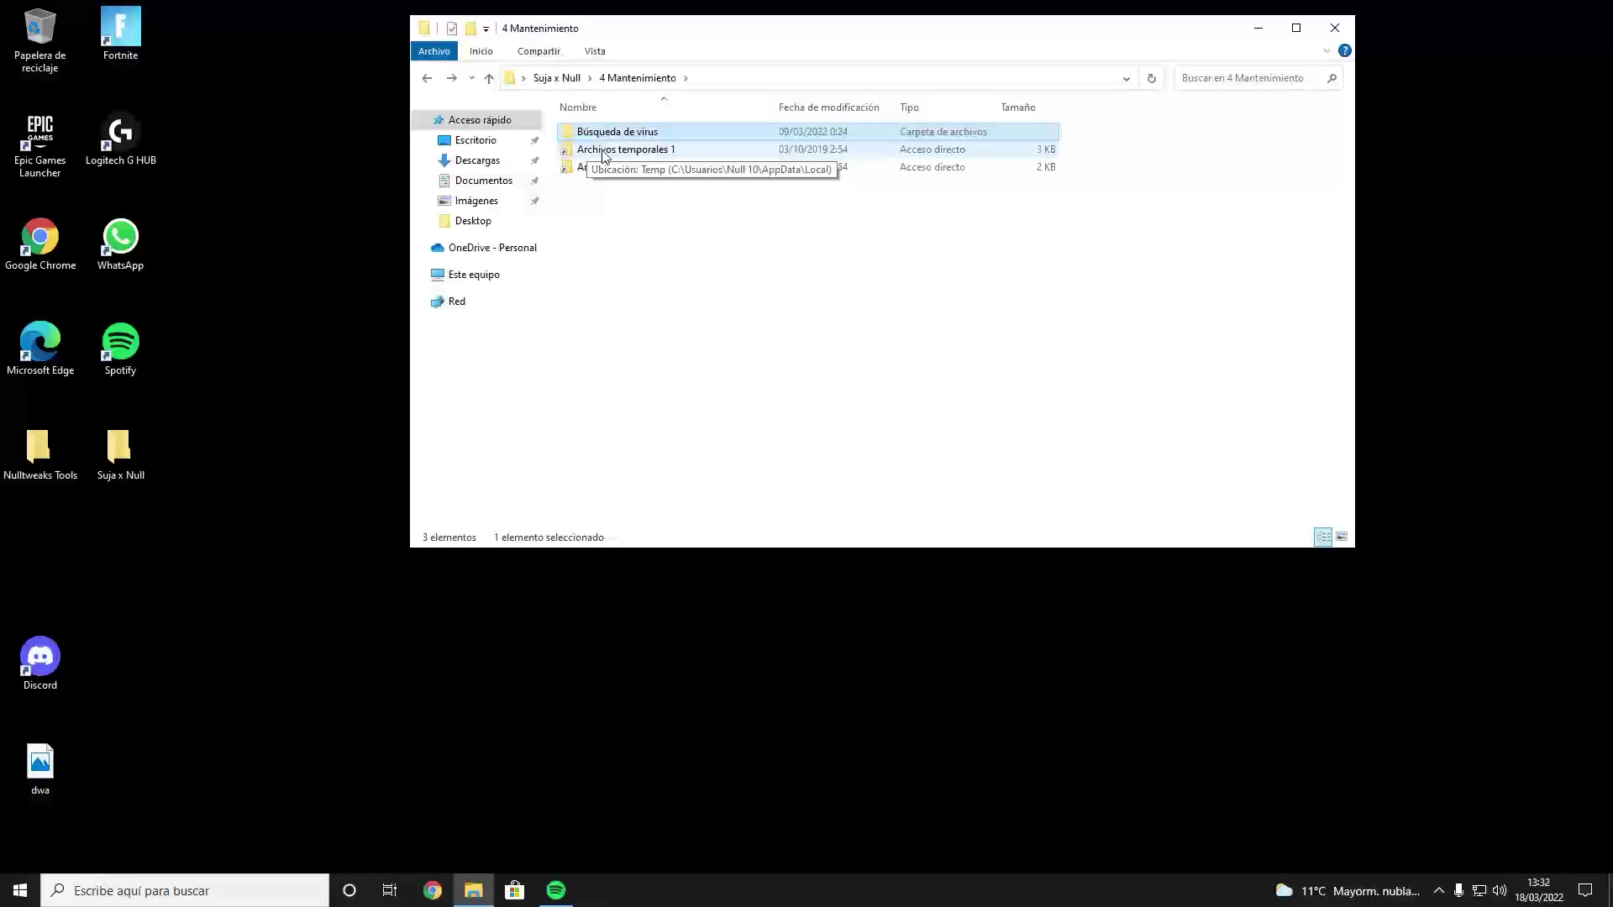
double_click(612, 160)
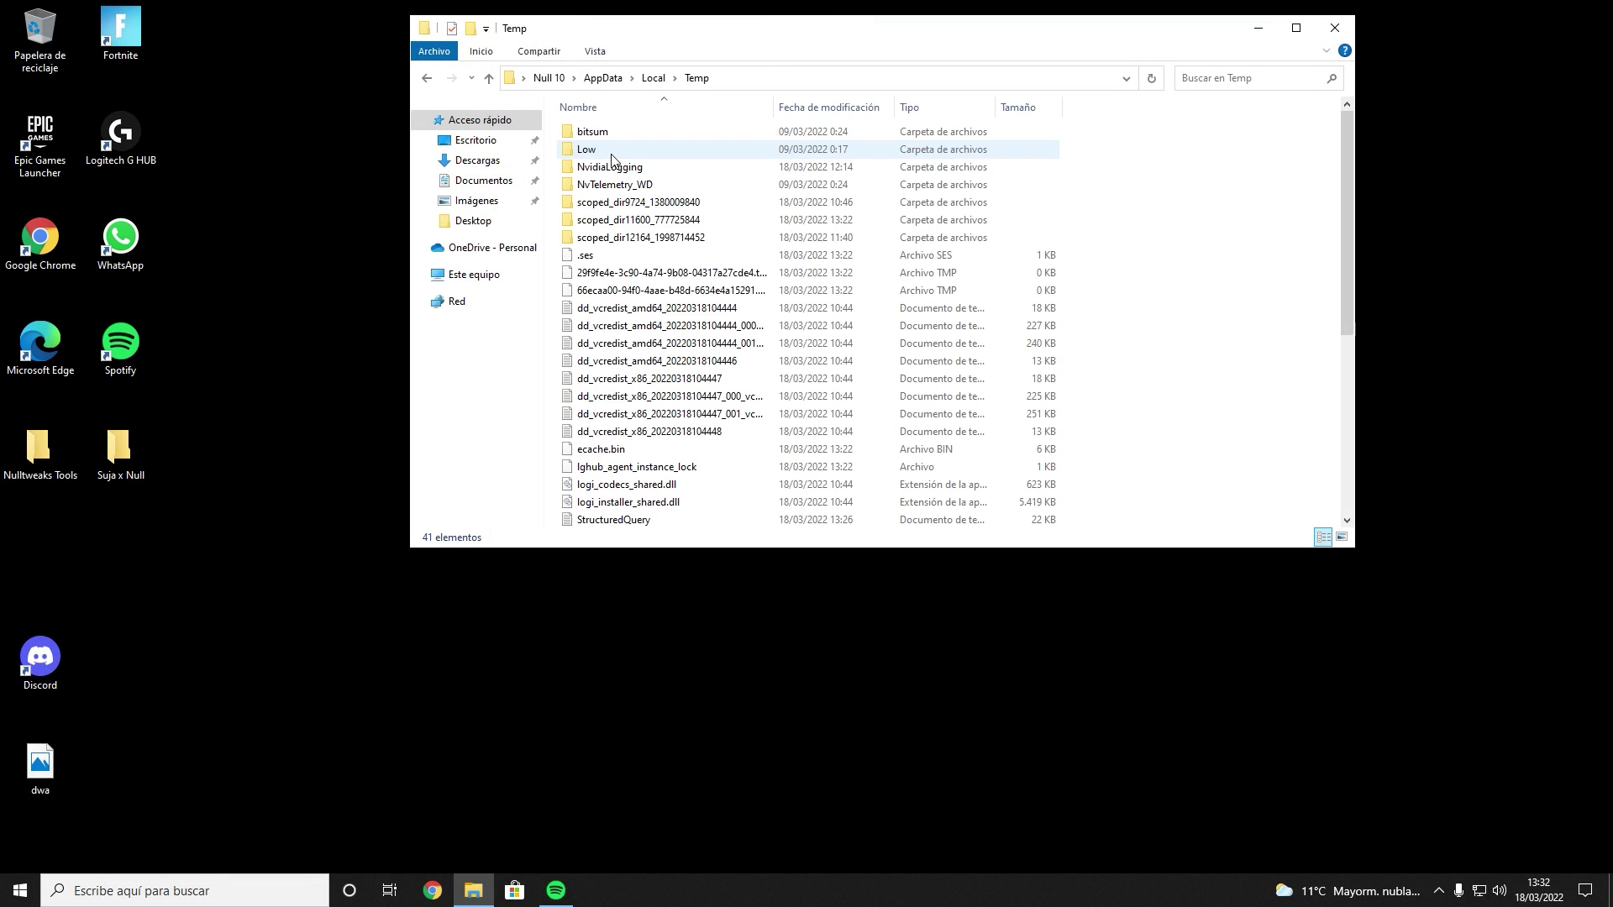
drag(555, 126, 749, 548)
key(Delete)
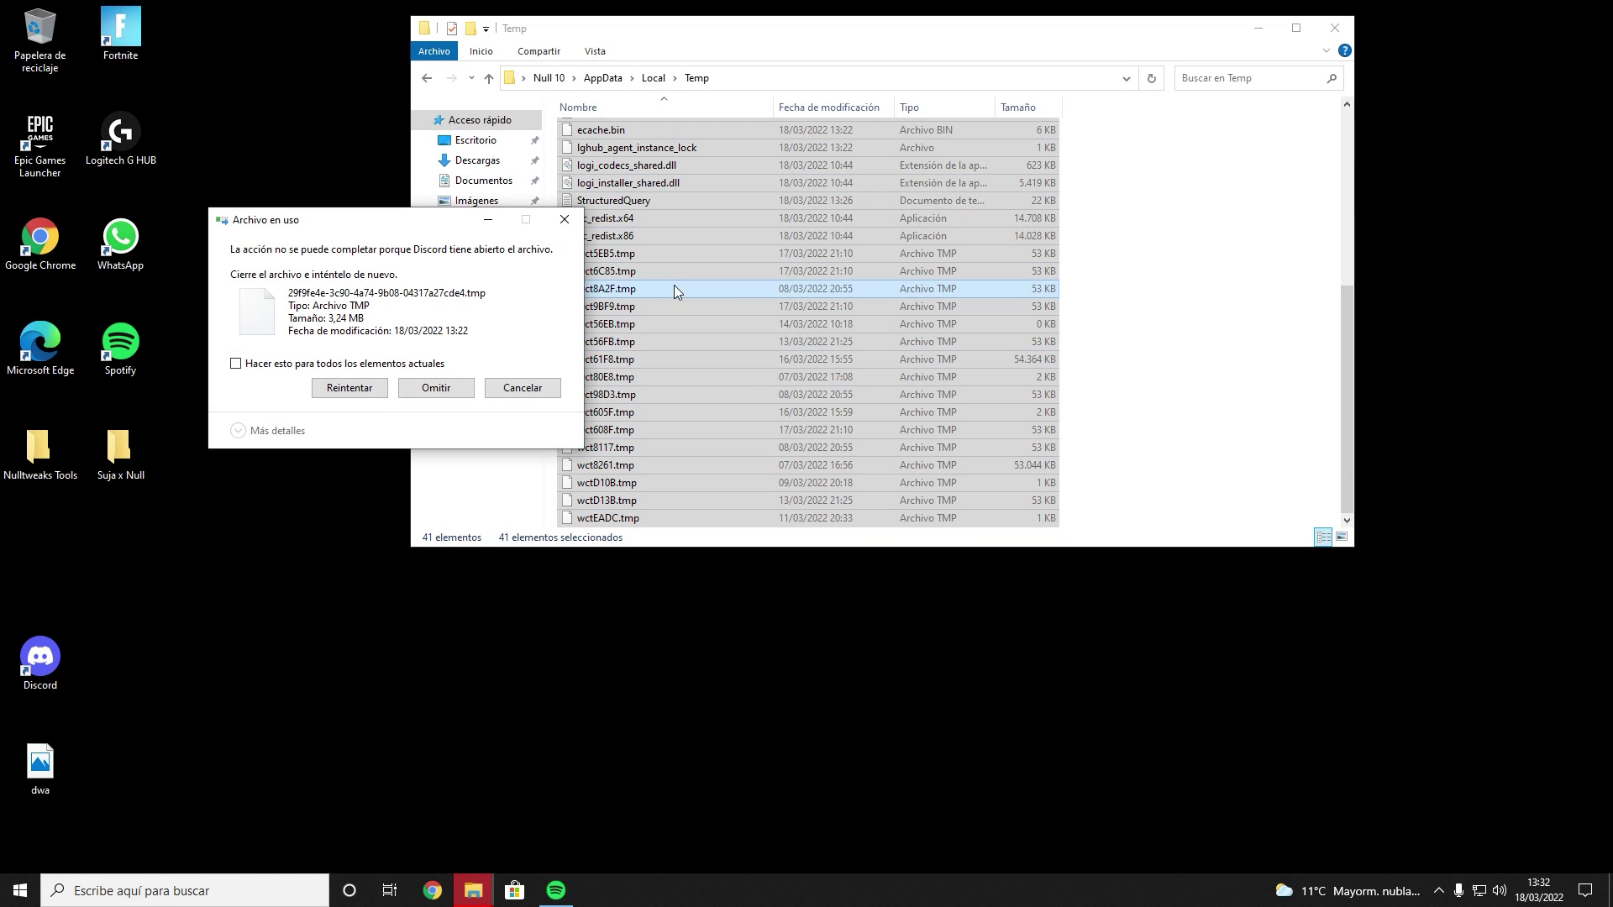
click(267, 370)
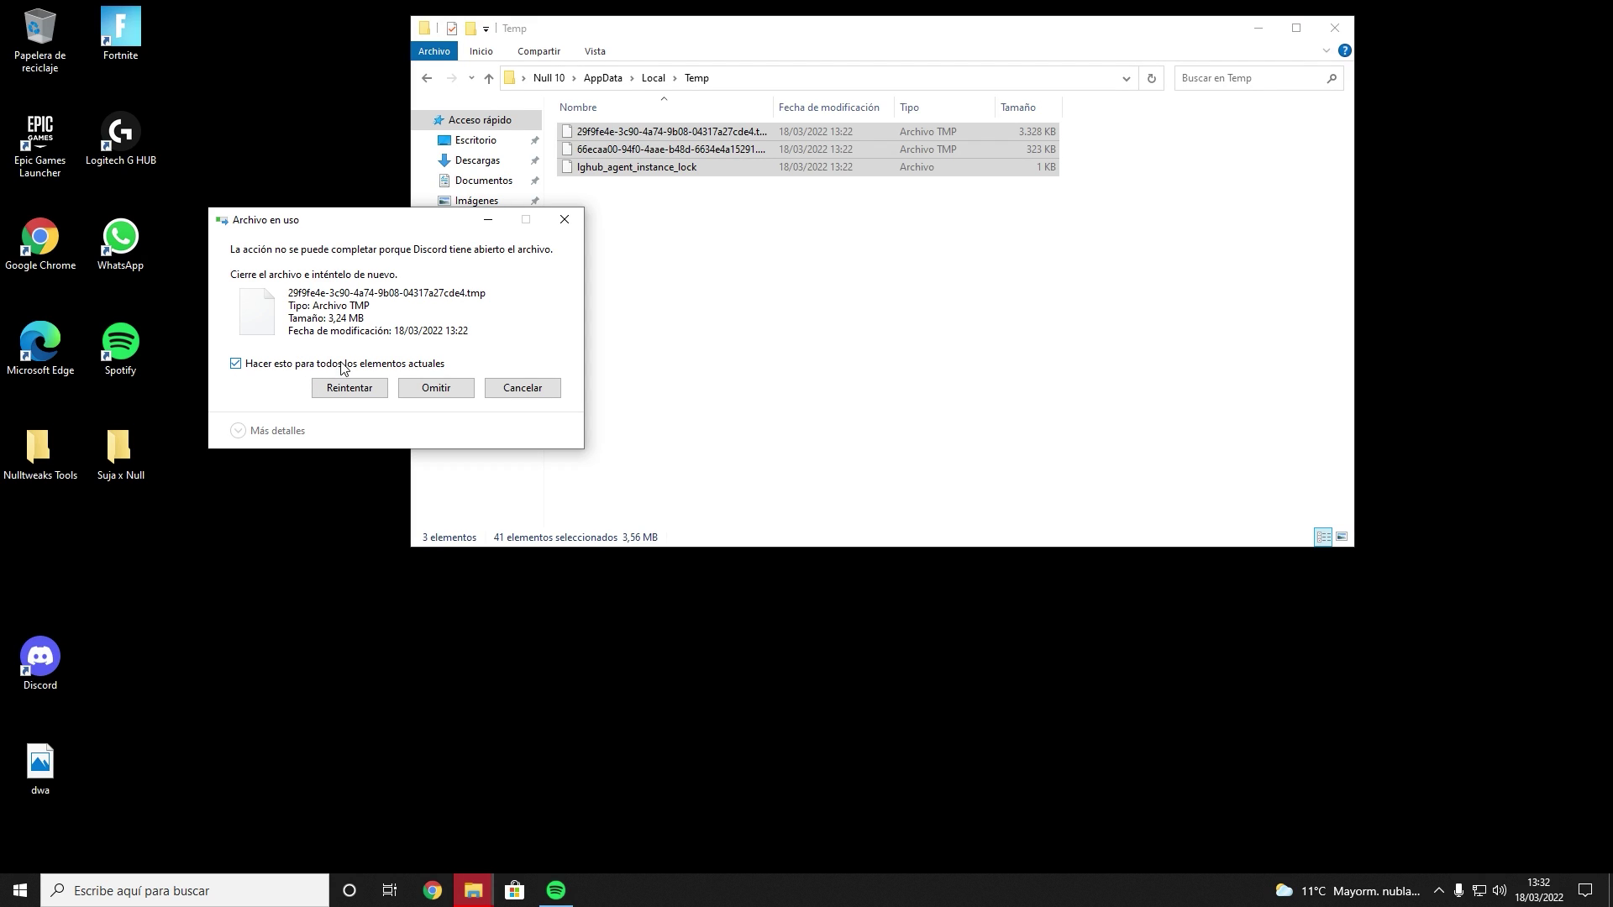
click(435, 387)
key(alt+F4)
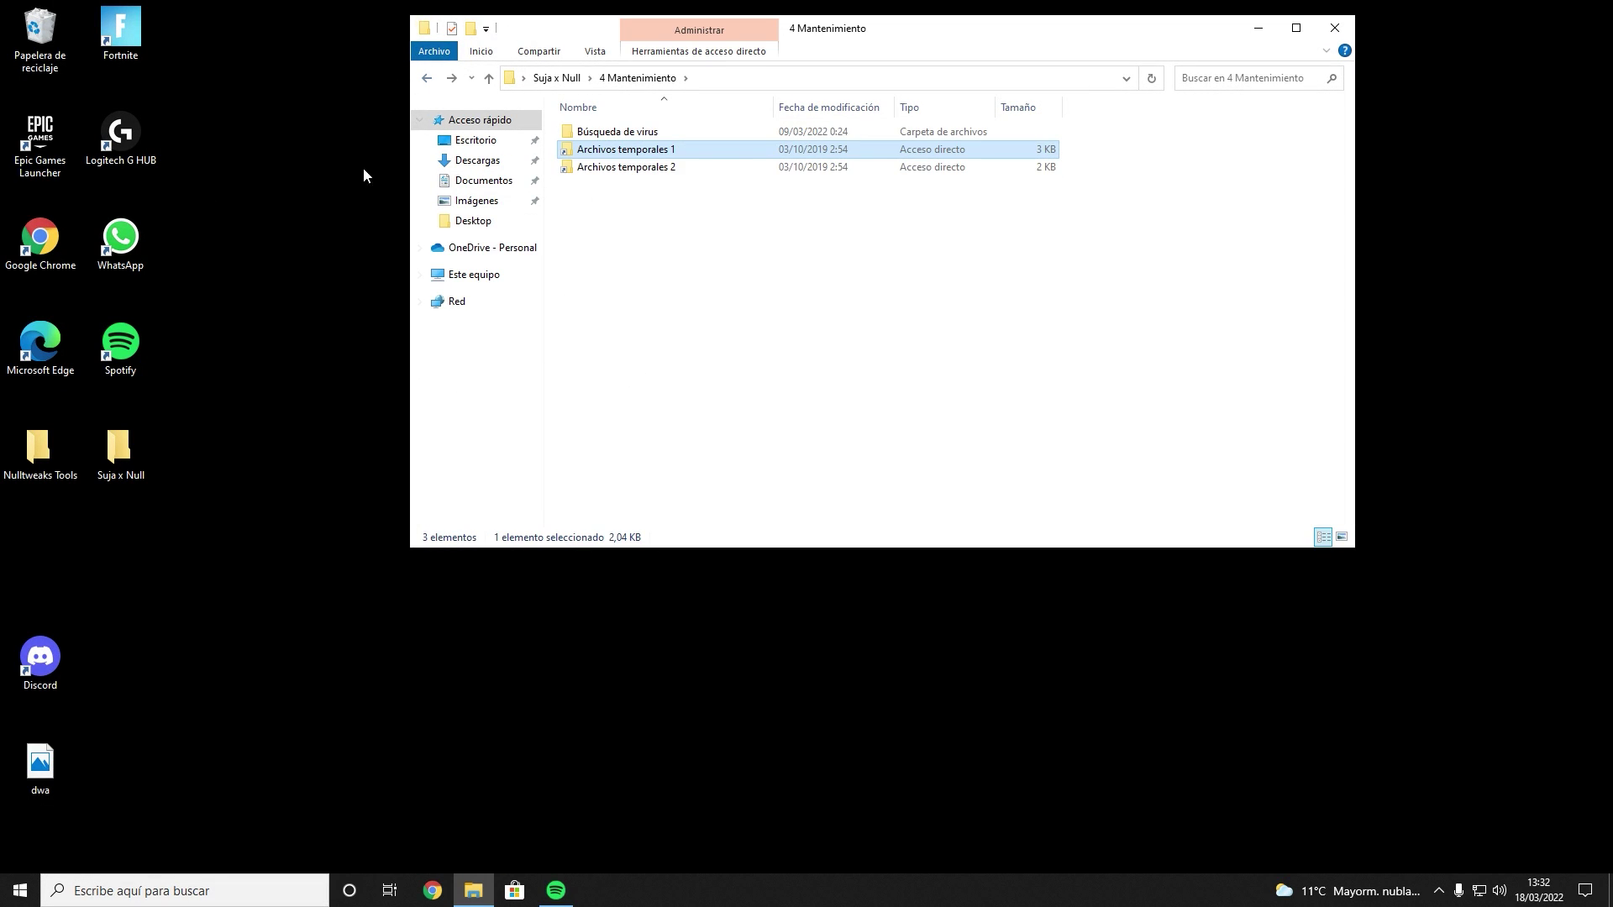
- Delete everything in the Archivos temporales 2 folder and return to 4 Mantenimiento
double_click(647, 167)
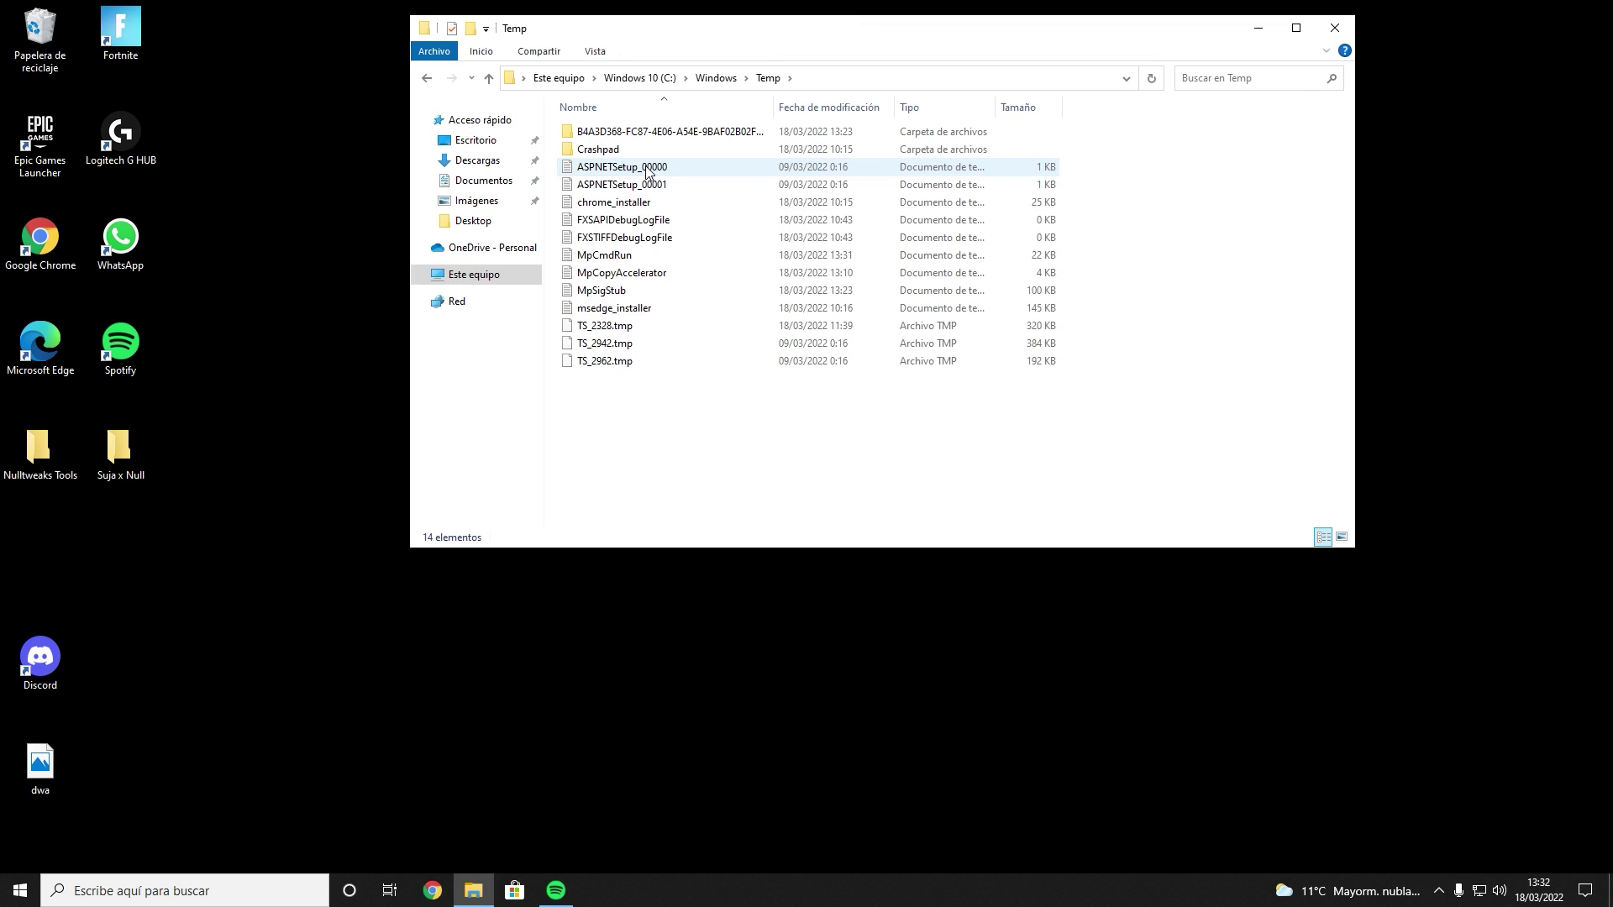
drag(556, 126, 662, 379)
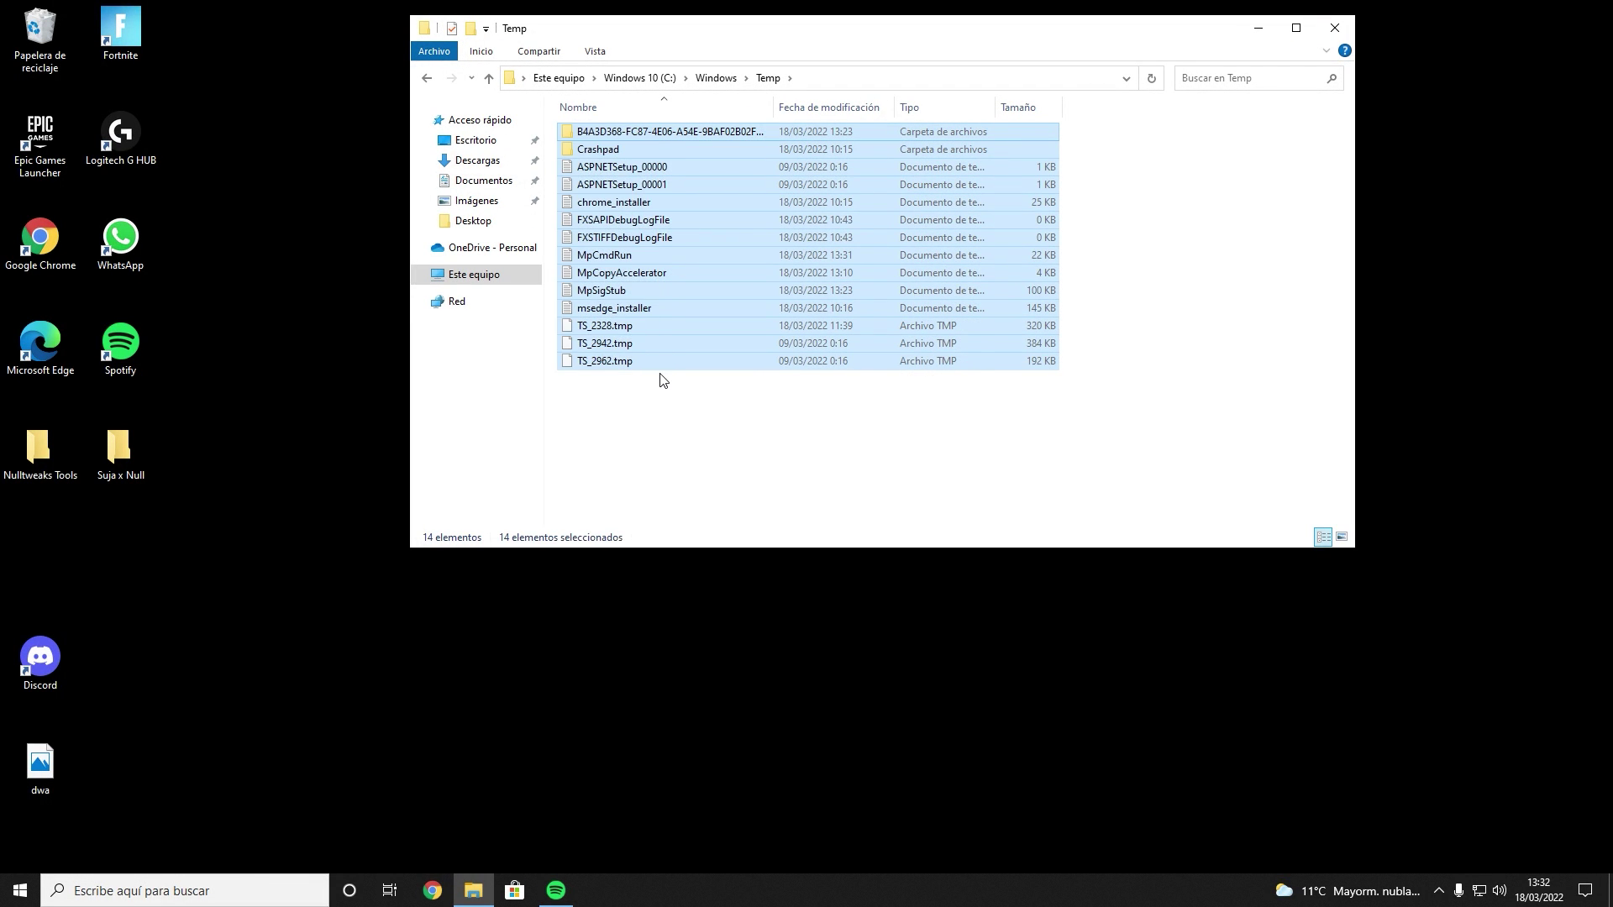
key(Delete)
click(426, 78)
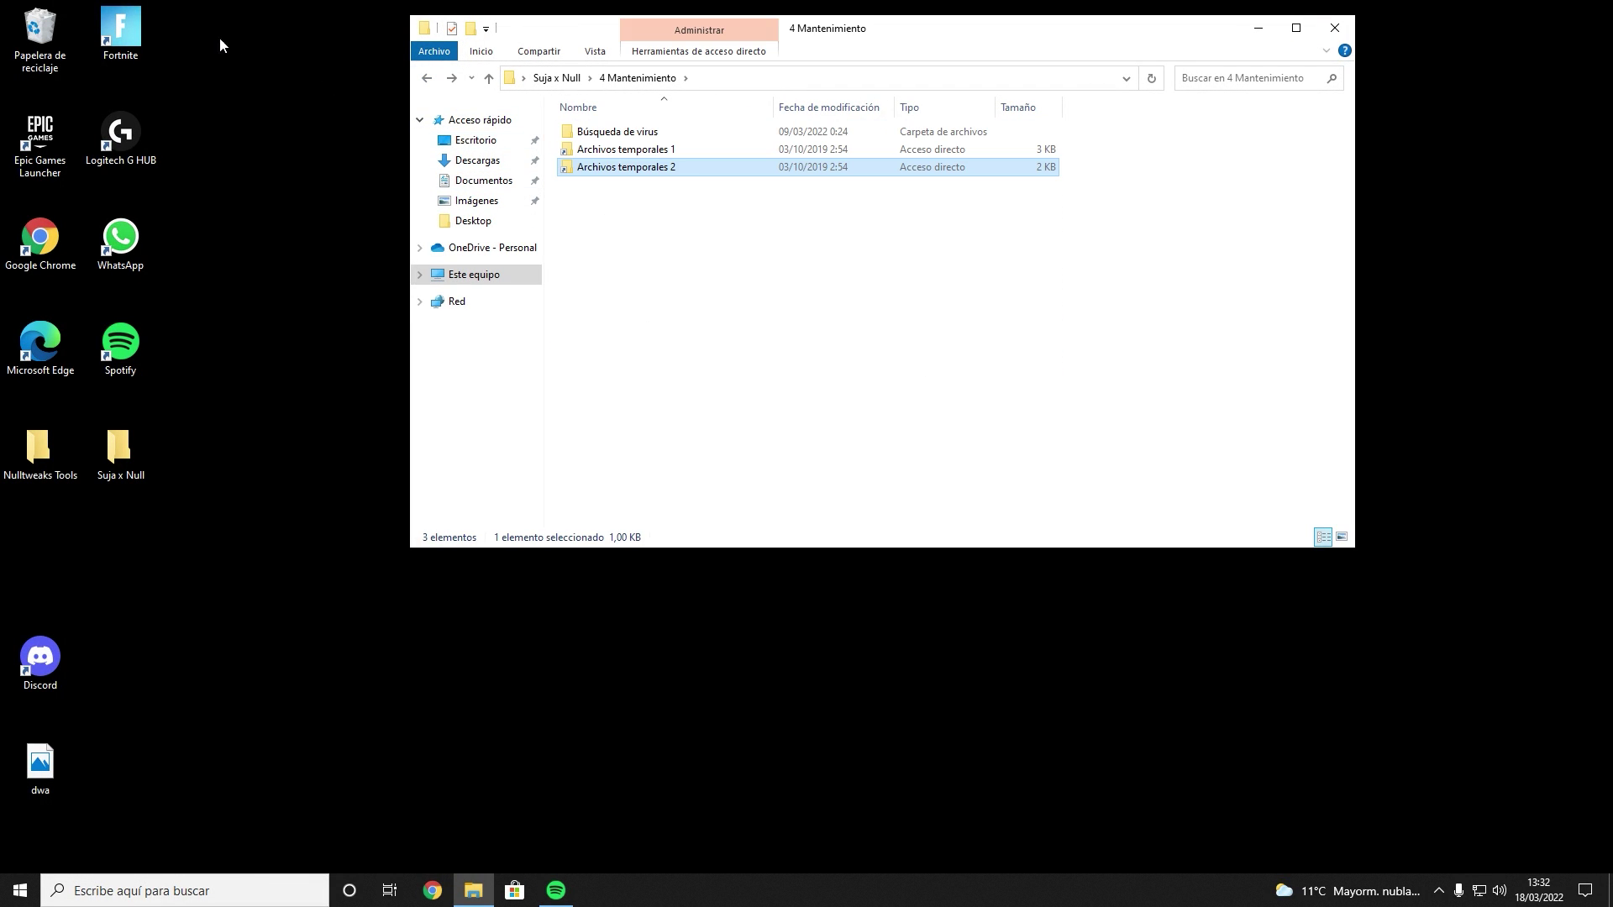
- Empty the Recycle Bin and leave the 4 Mantenimiento folder
right_click(51, 38)
click(109, 66)
click(882, 458)
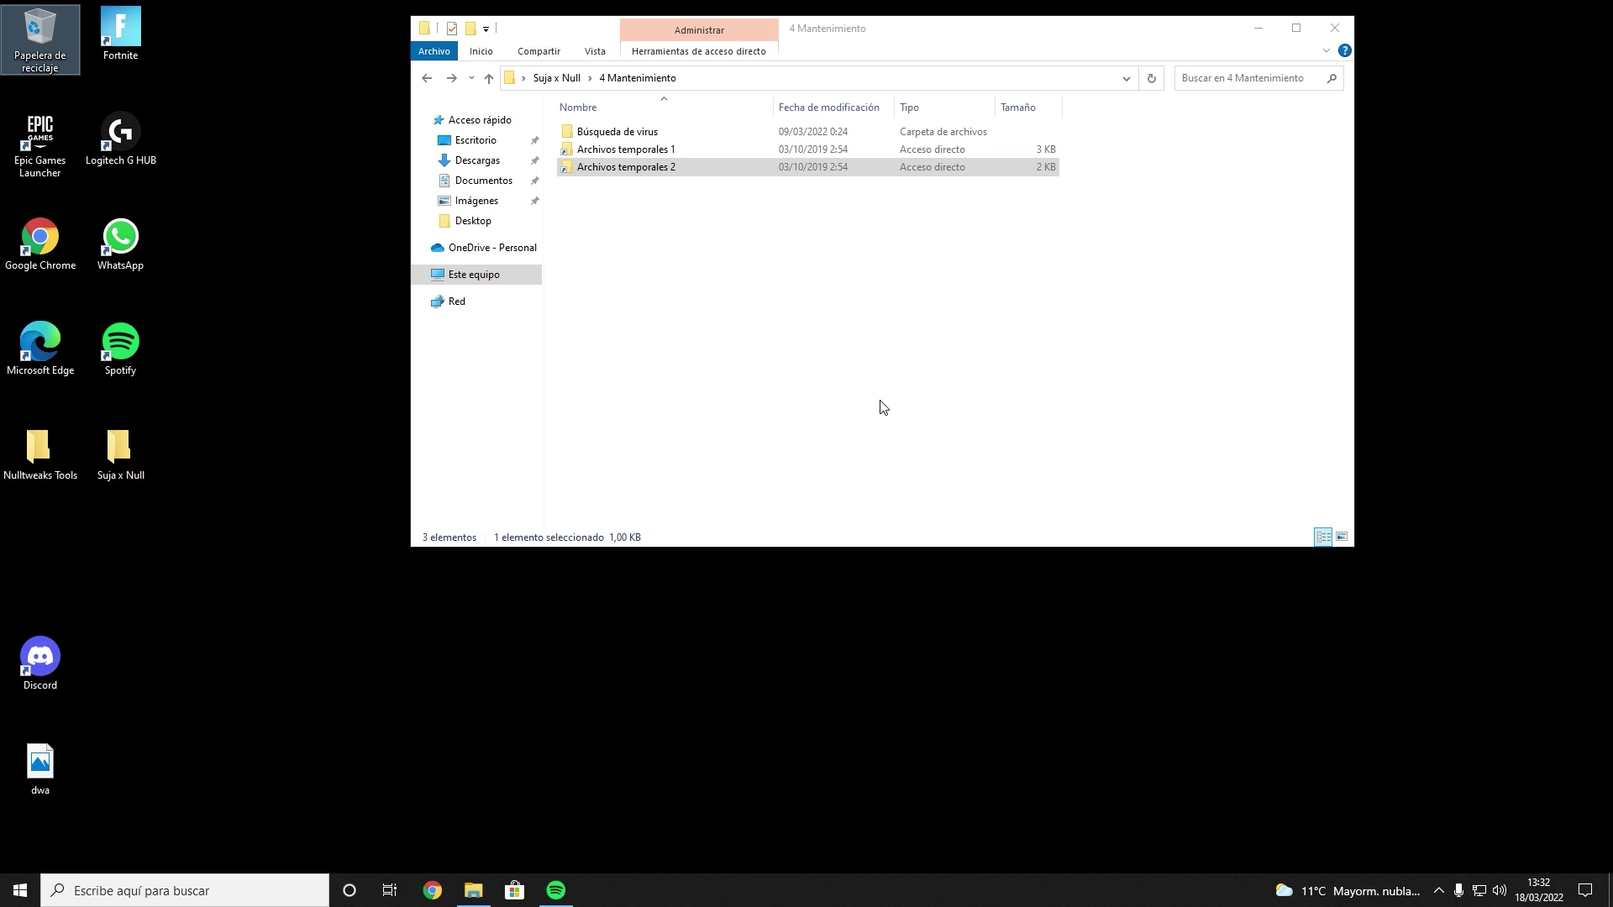
click(426, 77)
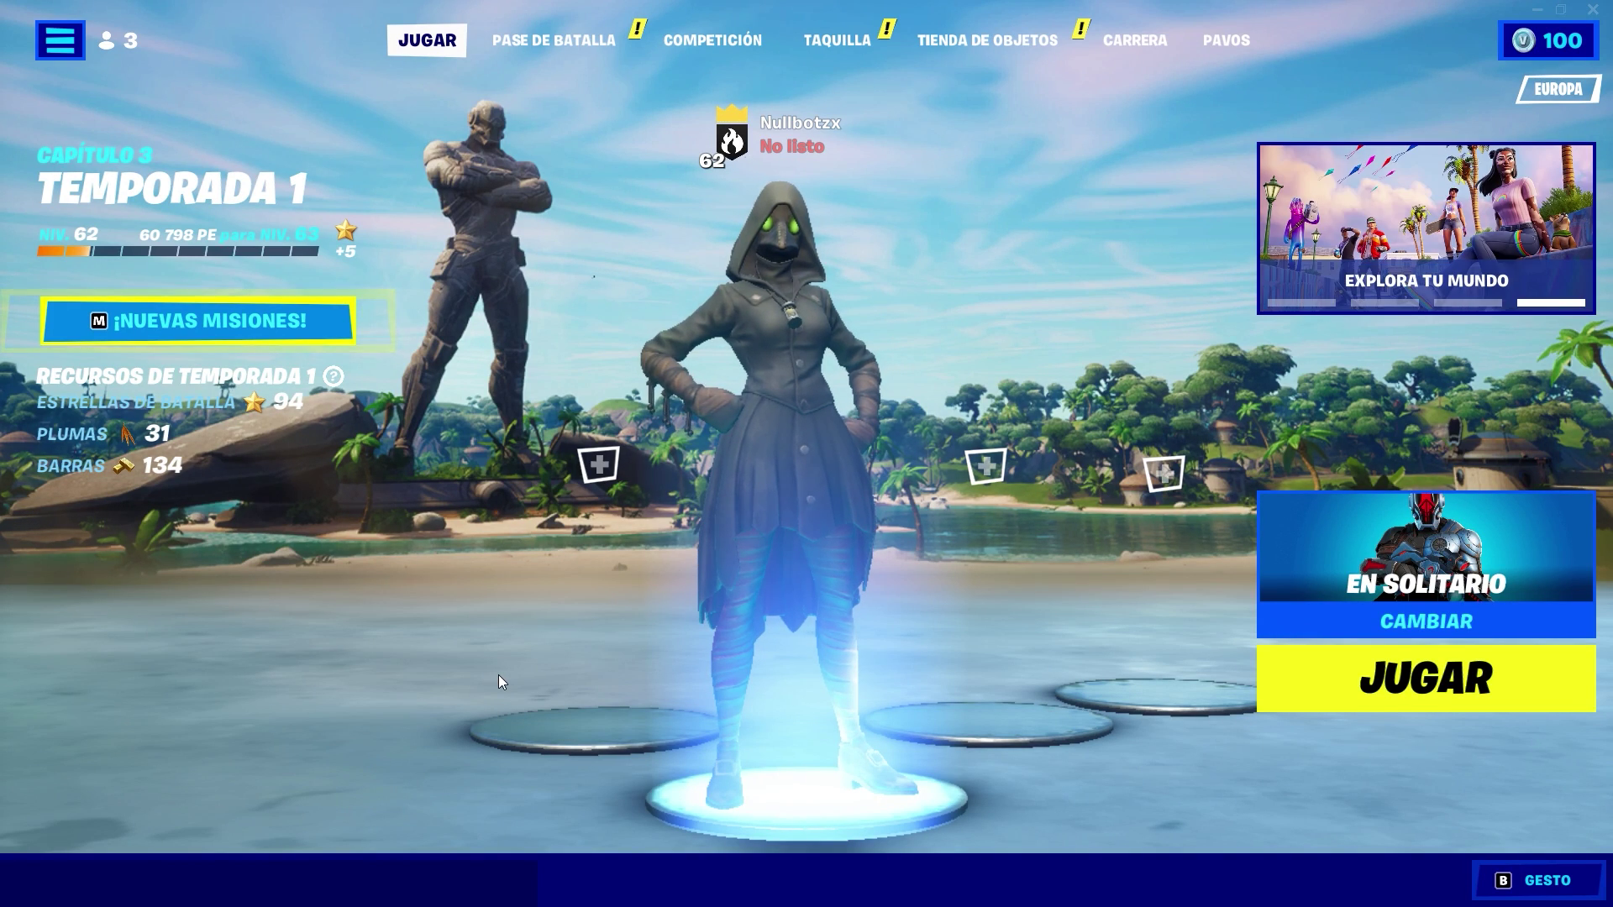
- Open Fortnite's video settings and review the window mode, resolution and frame rate limit options
key(Escape)
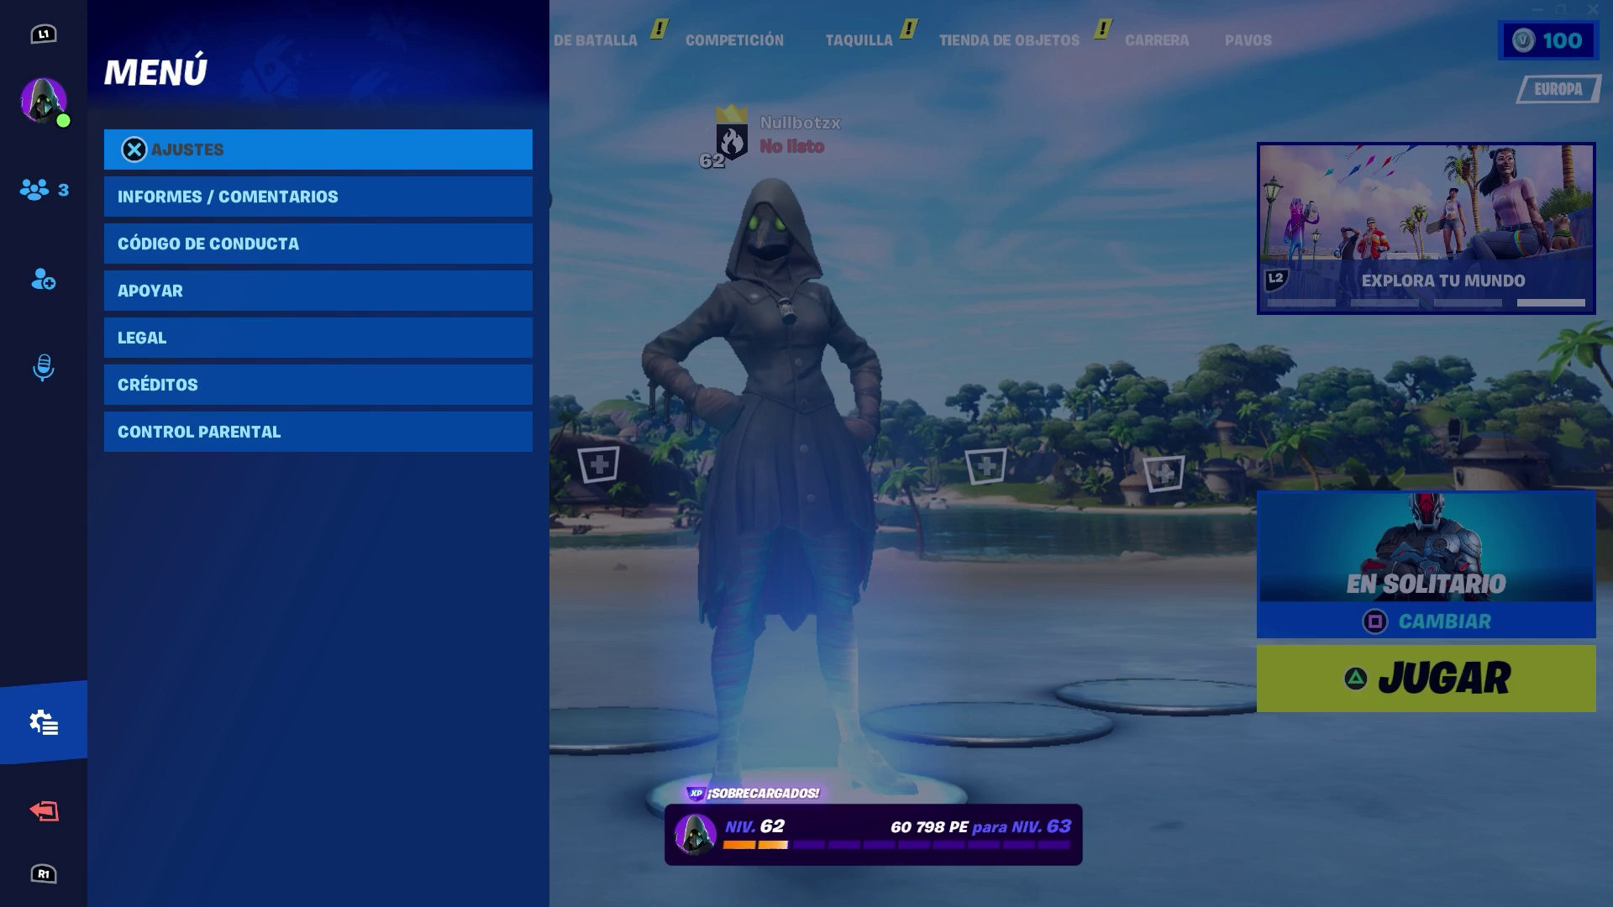
key(Return)
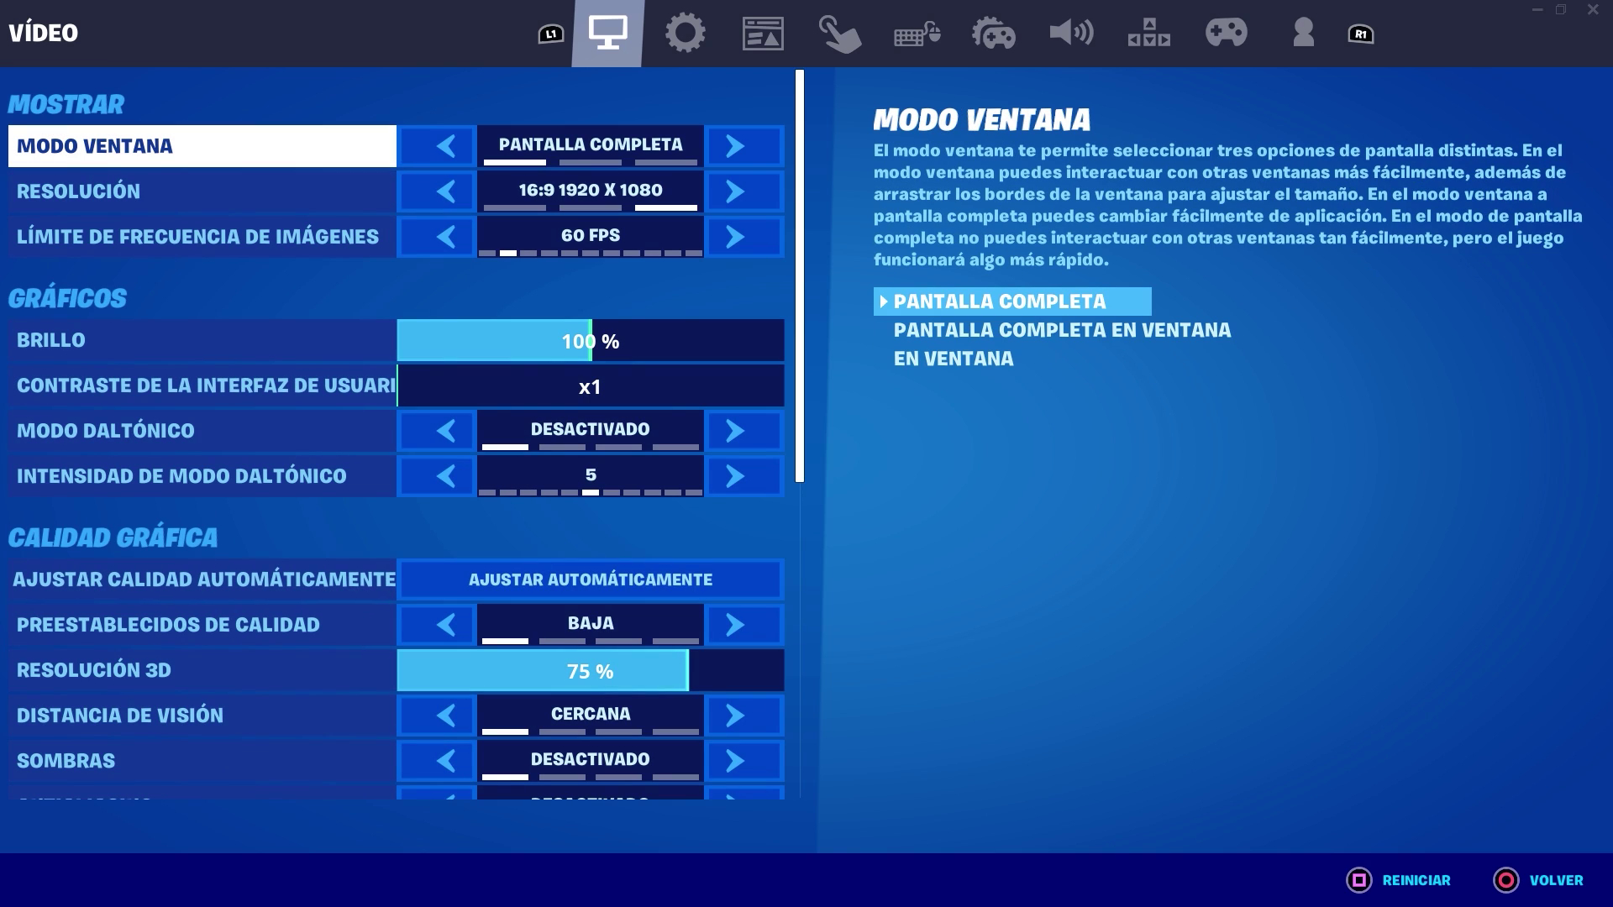
click(202, 191)
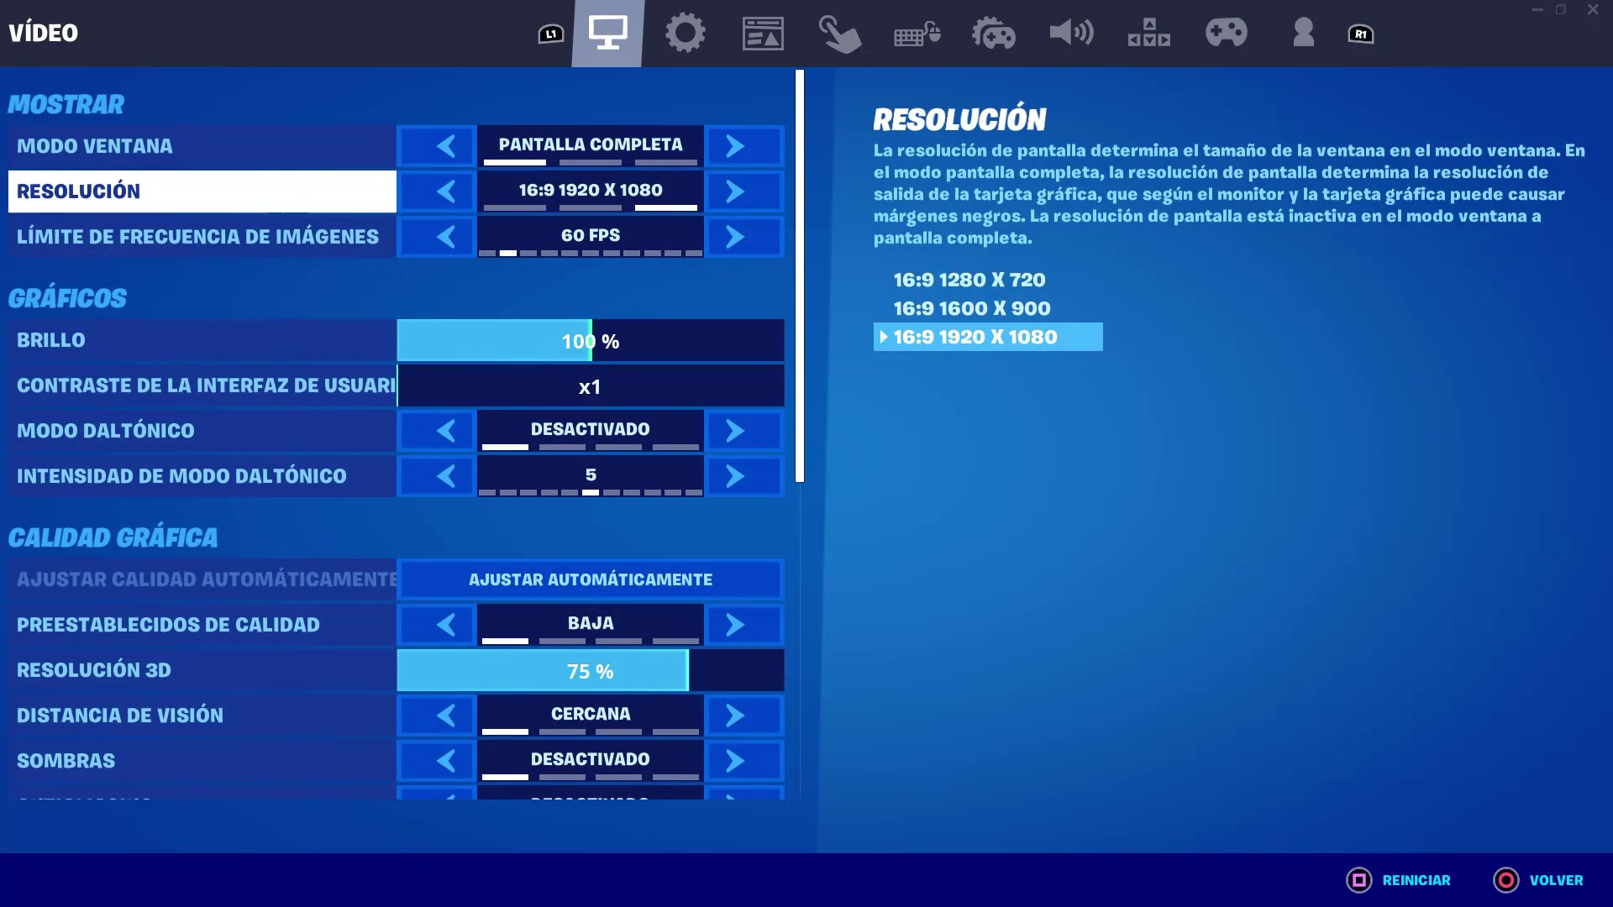
click(202, 236)
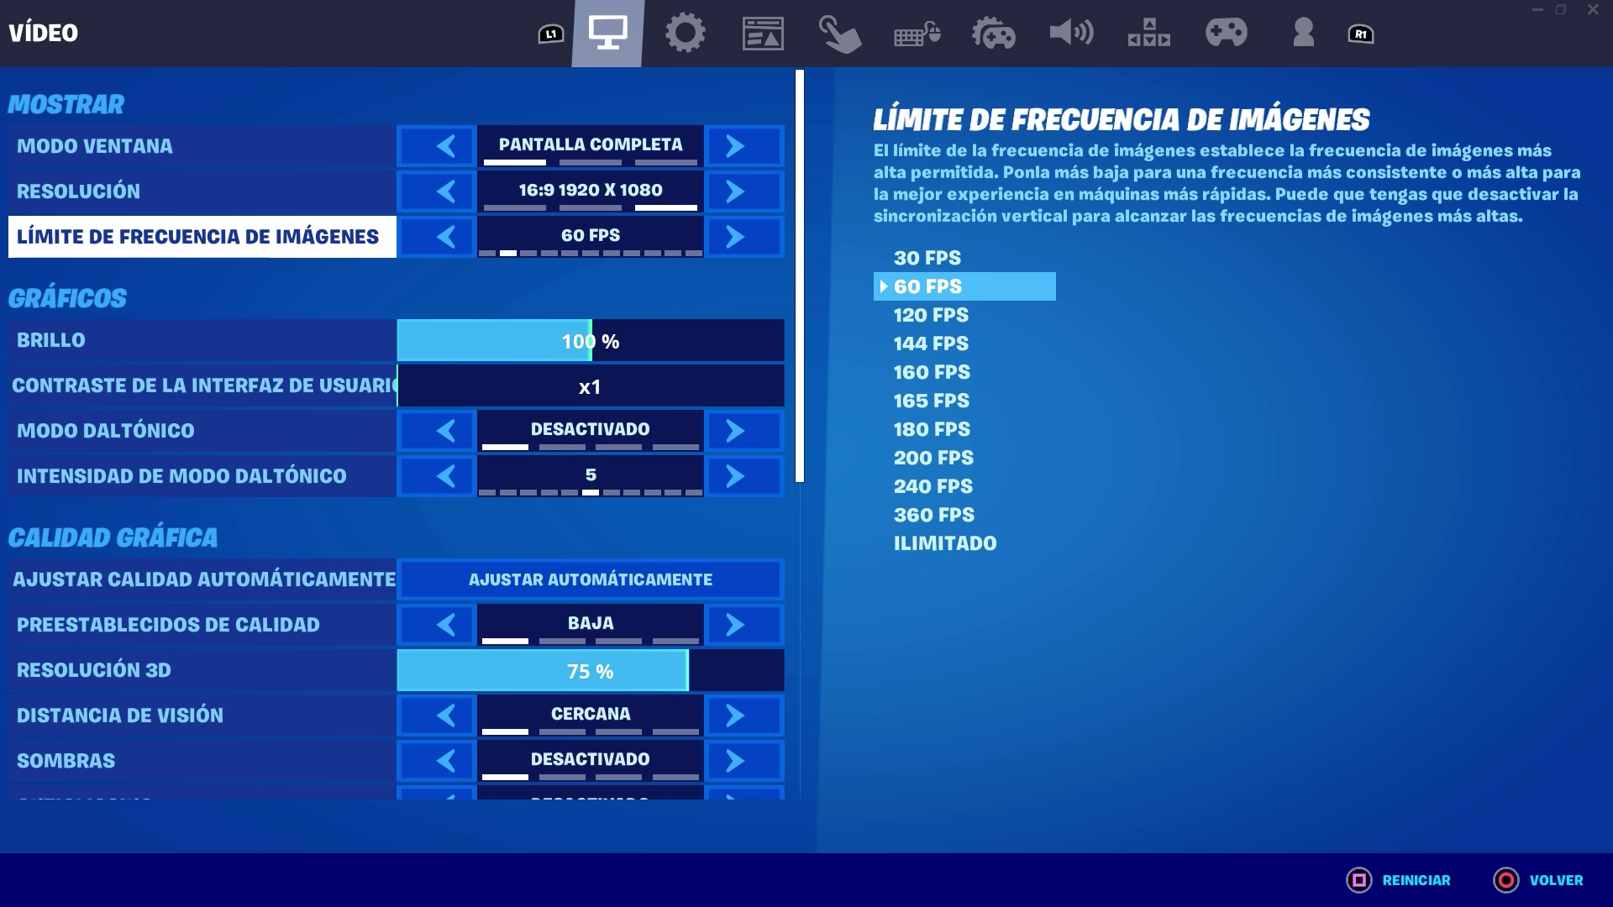
click(202, 191)
click(202, 236)
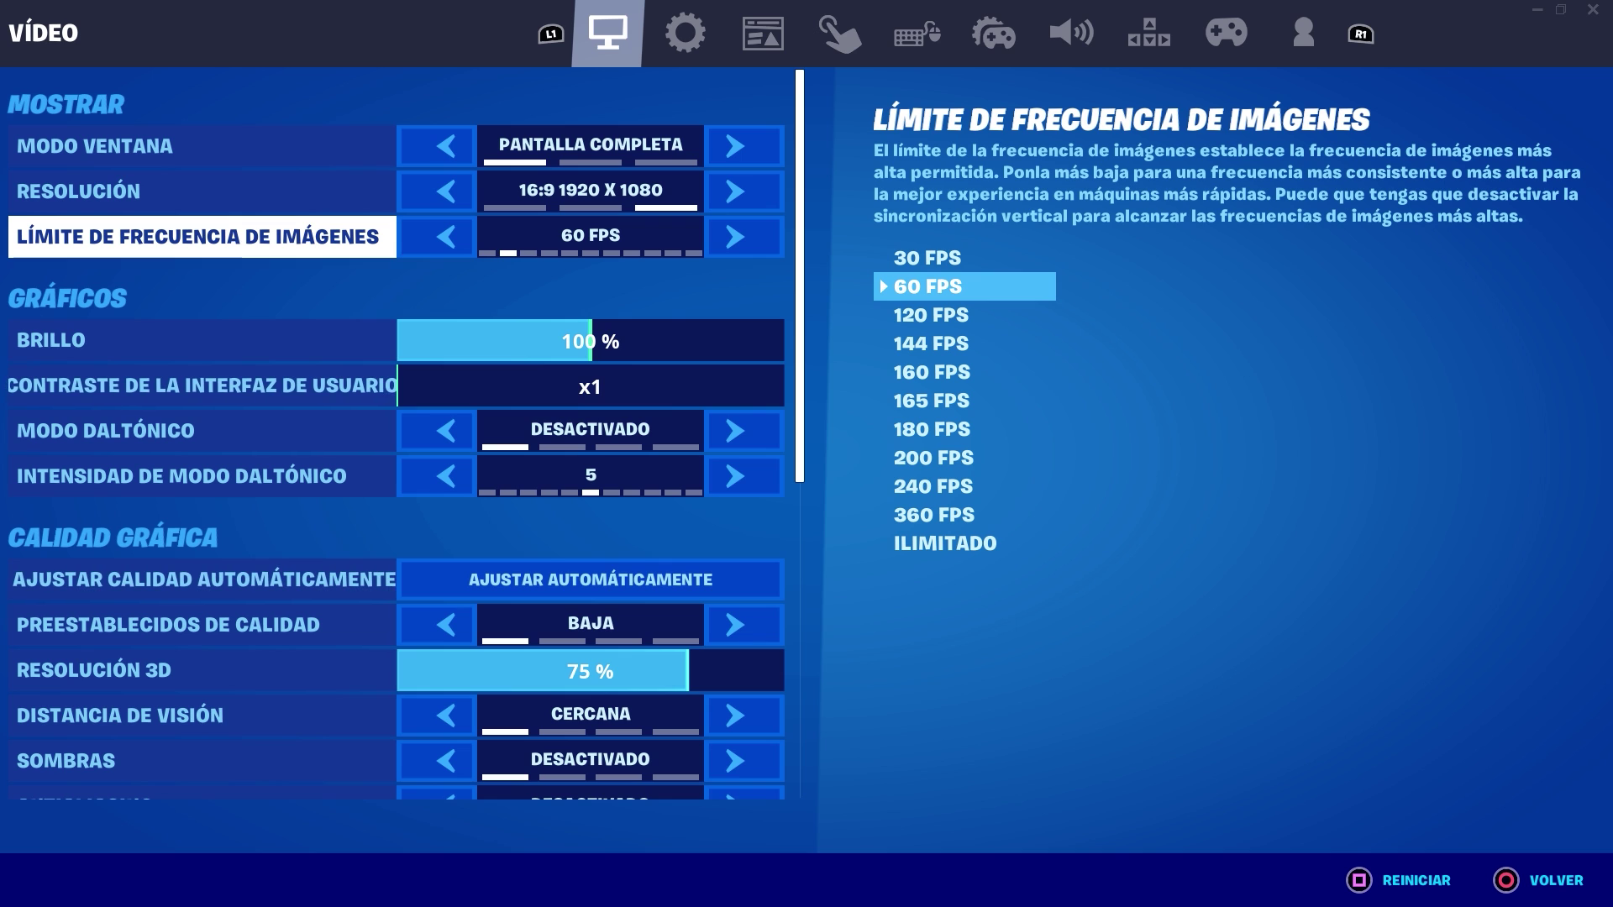
- Set the frame rate limit to 360 FPS and apply the change
key(Right)
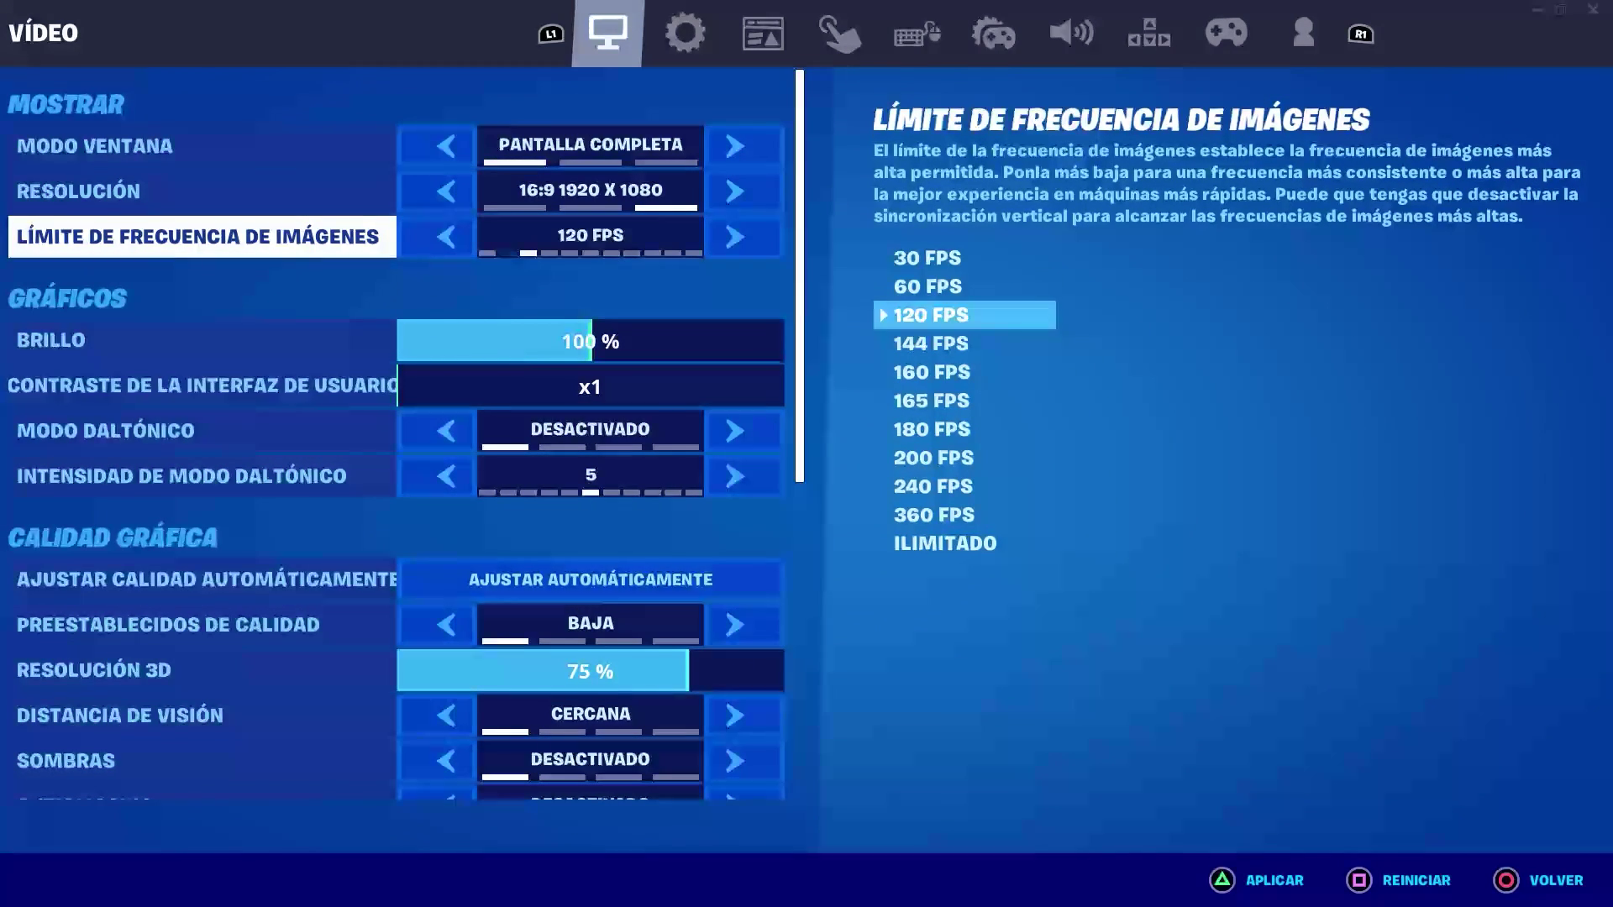
key(Right)
key(Right)
key(Left)
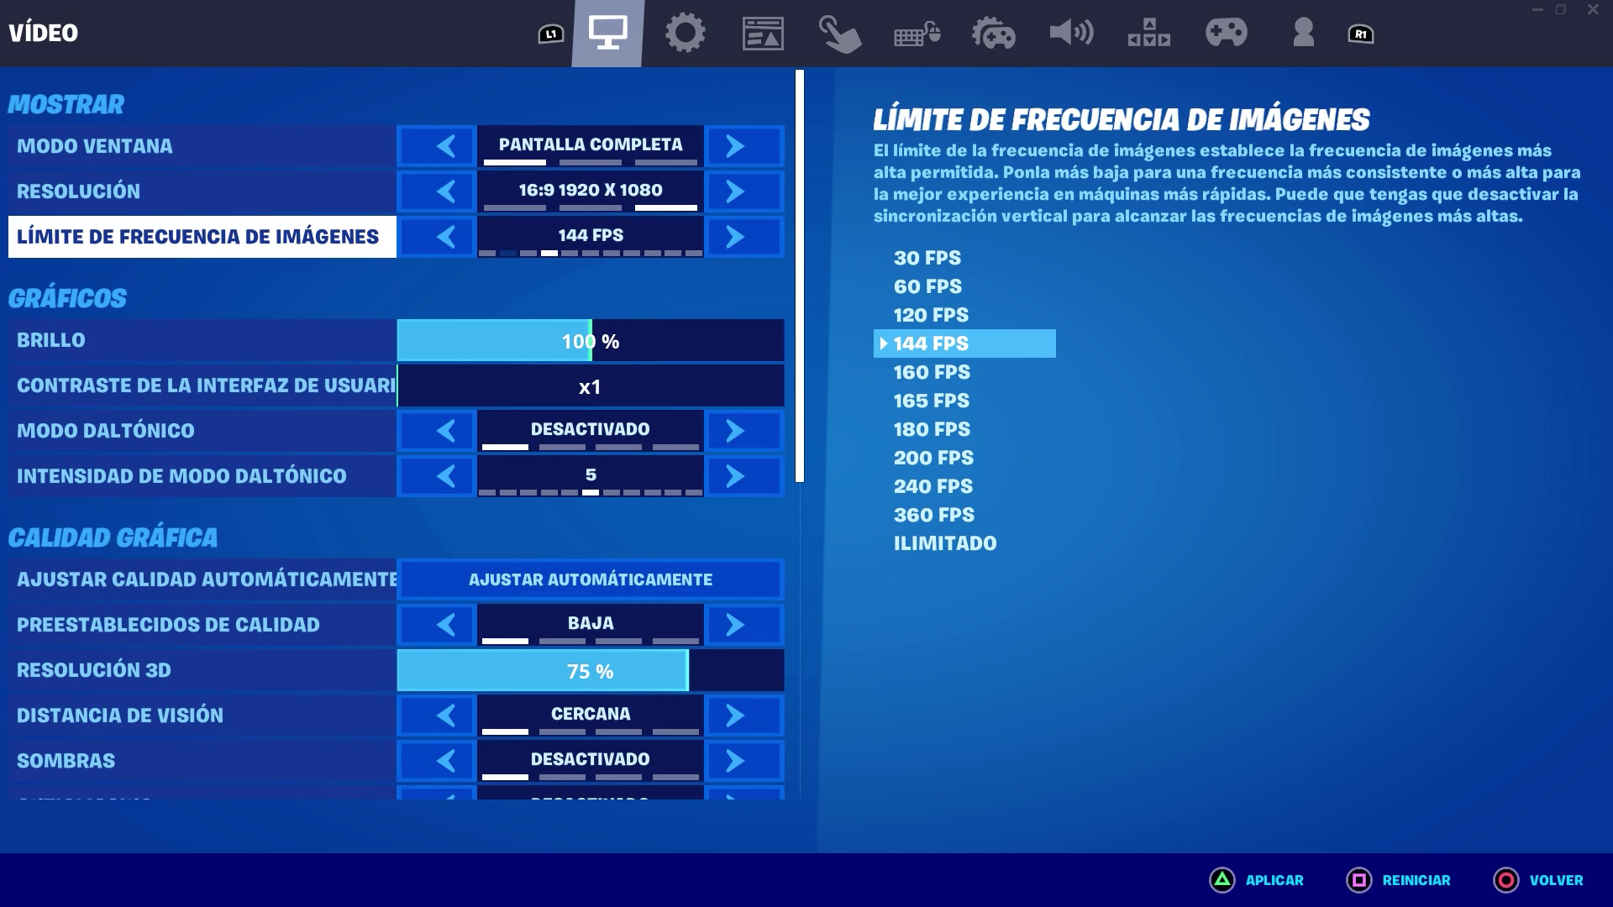
key(Right)
key(Right)
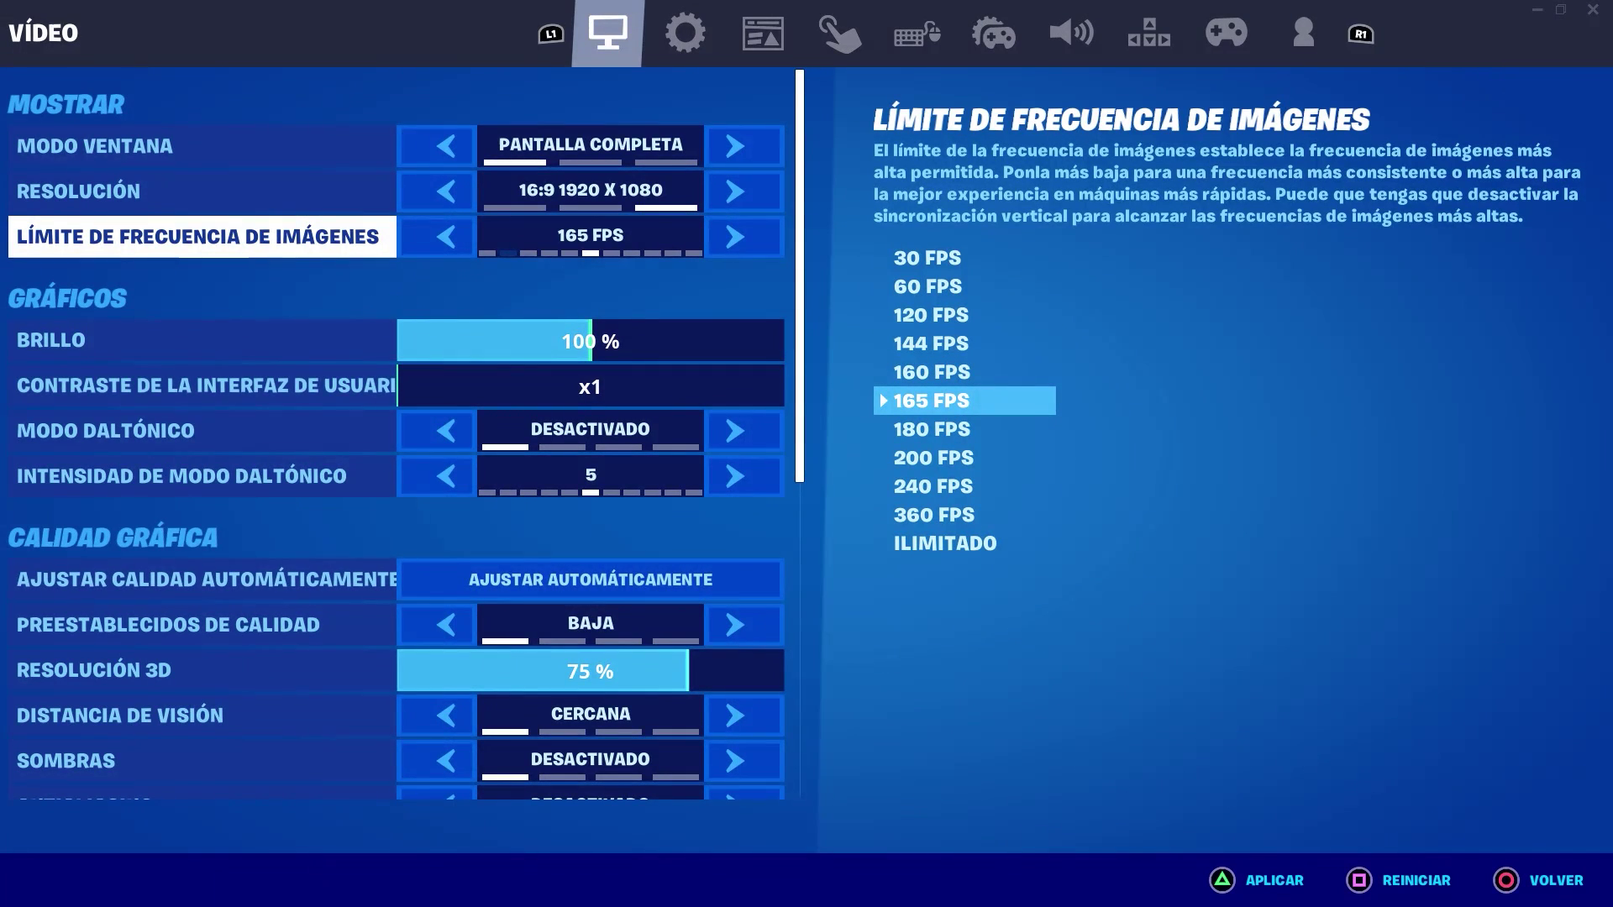
key(Right)
key(Right)
key(Right)
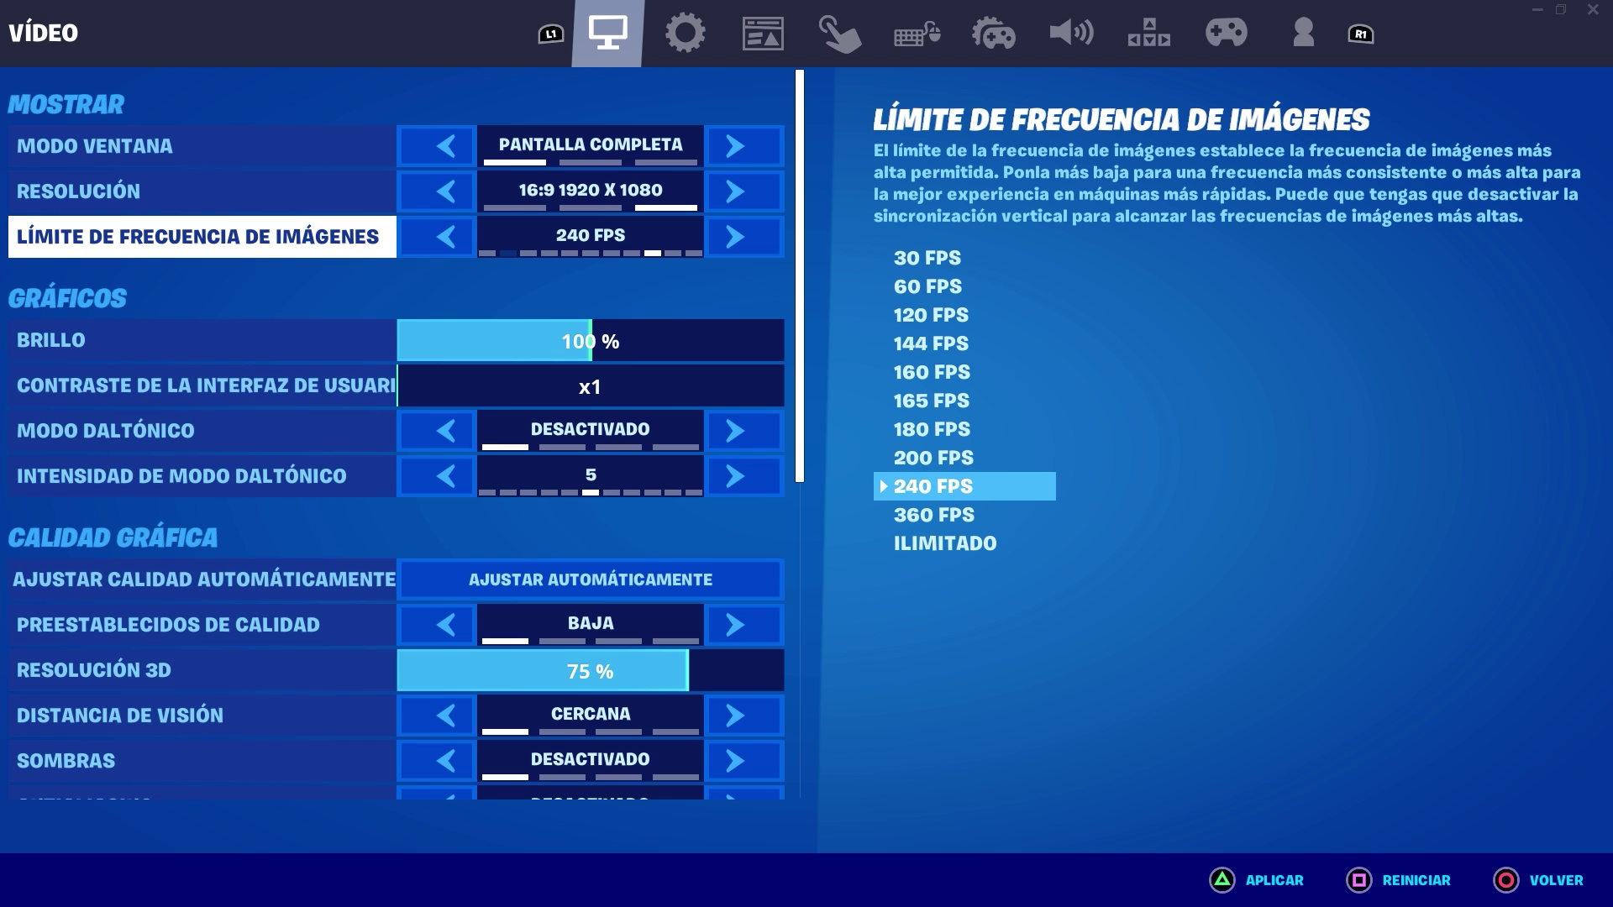
key(Right)
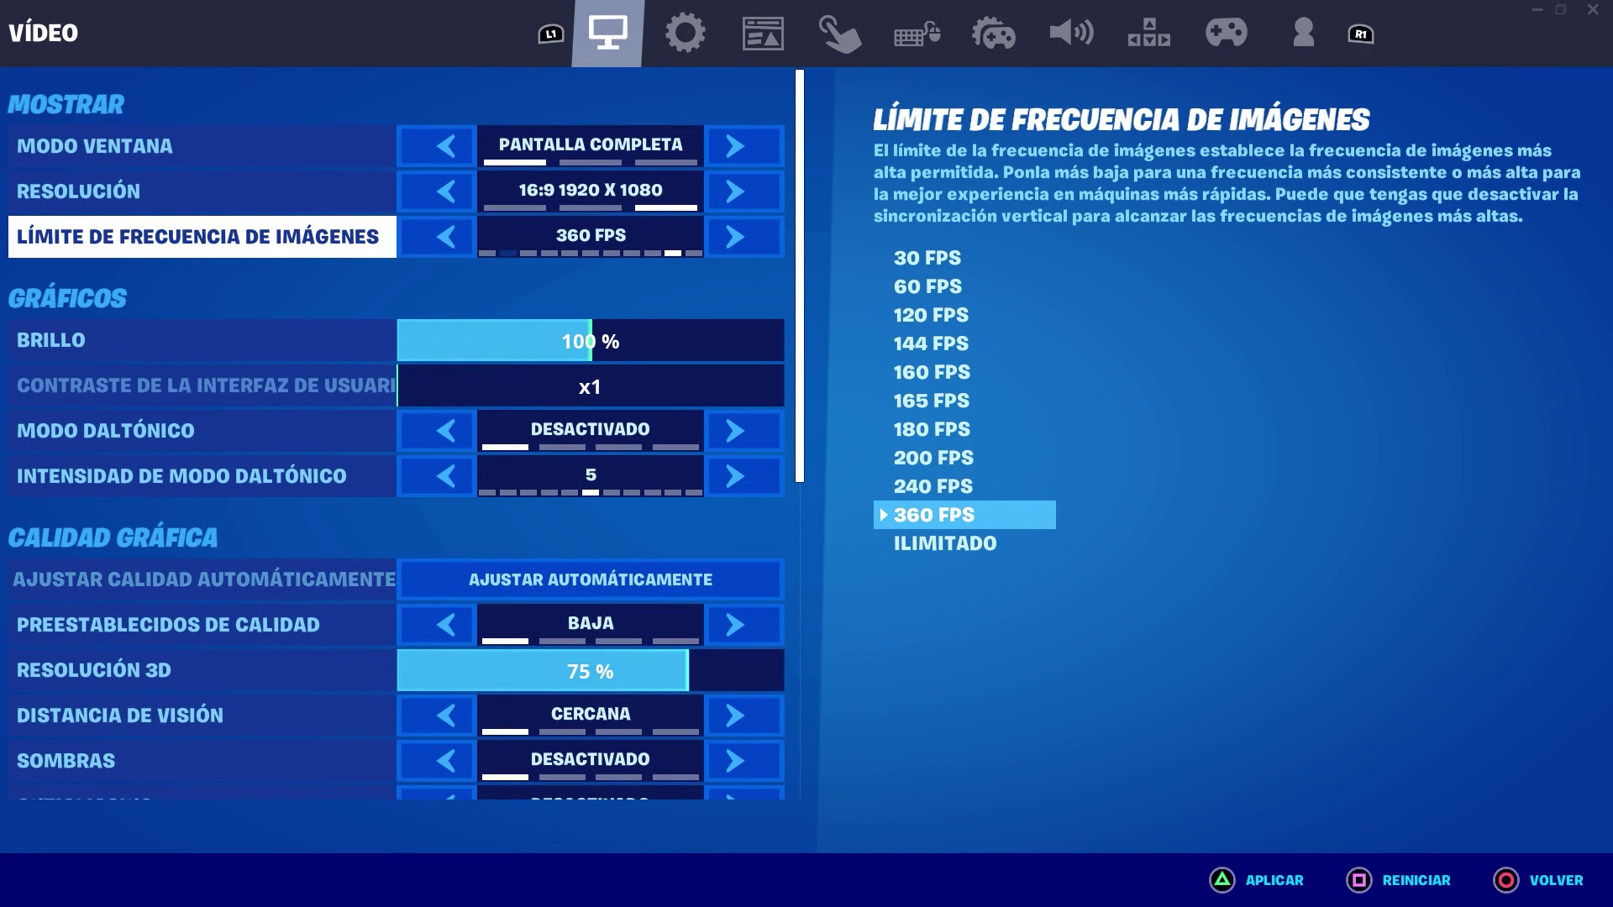
key(a)
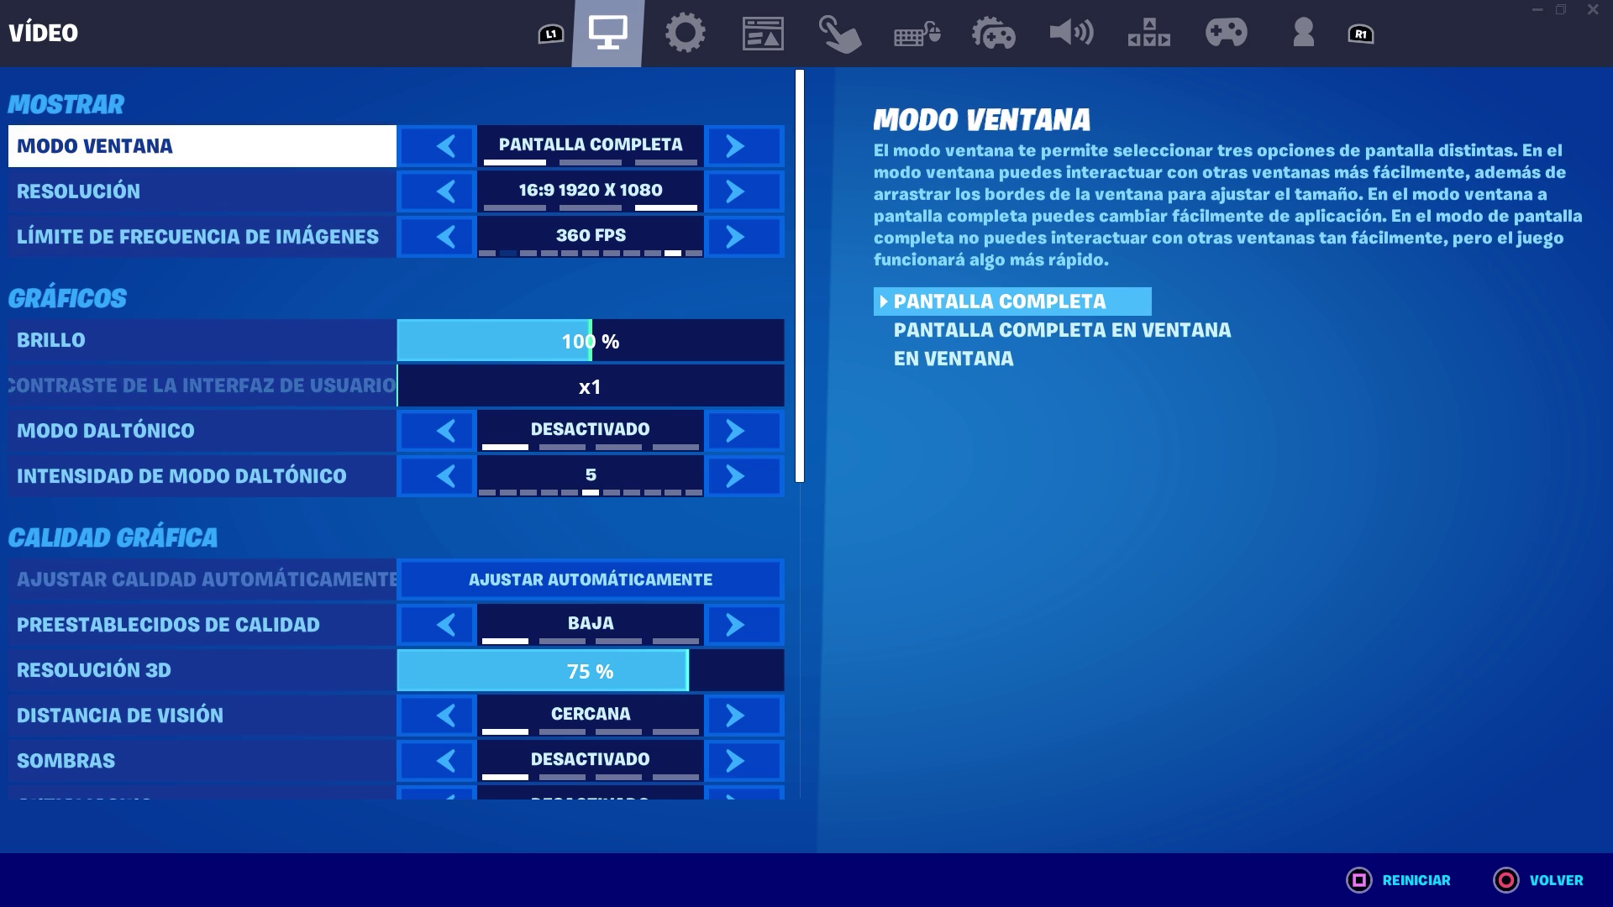
- Cycle the graphics quality preset through Épica and set it to Baja
key(Down)
key(Down)
key(Down)
key(Down)
key(Down)
key(Down)
key(Down)
key(Down)
key(Right)
key(Right)
key(Right)
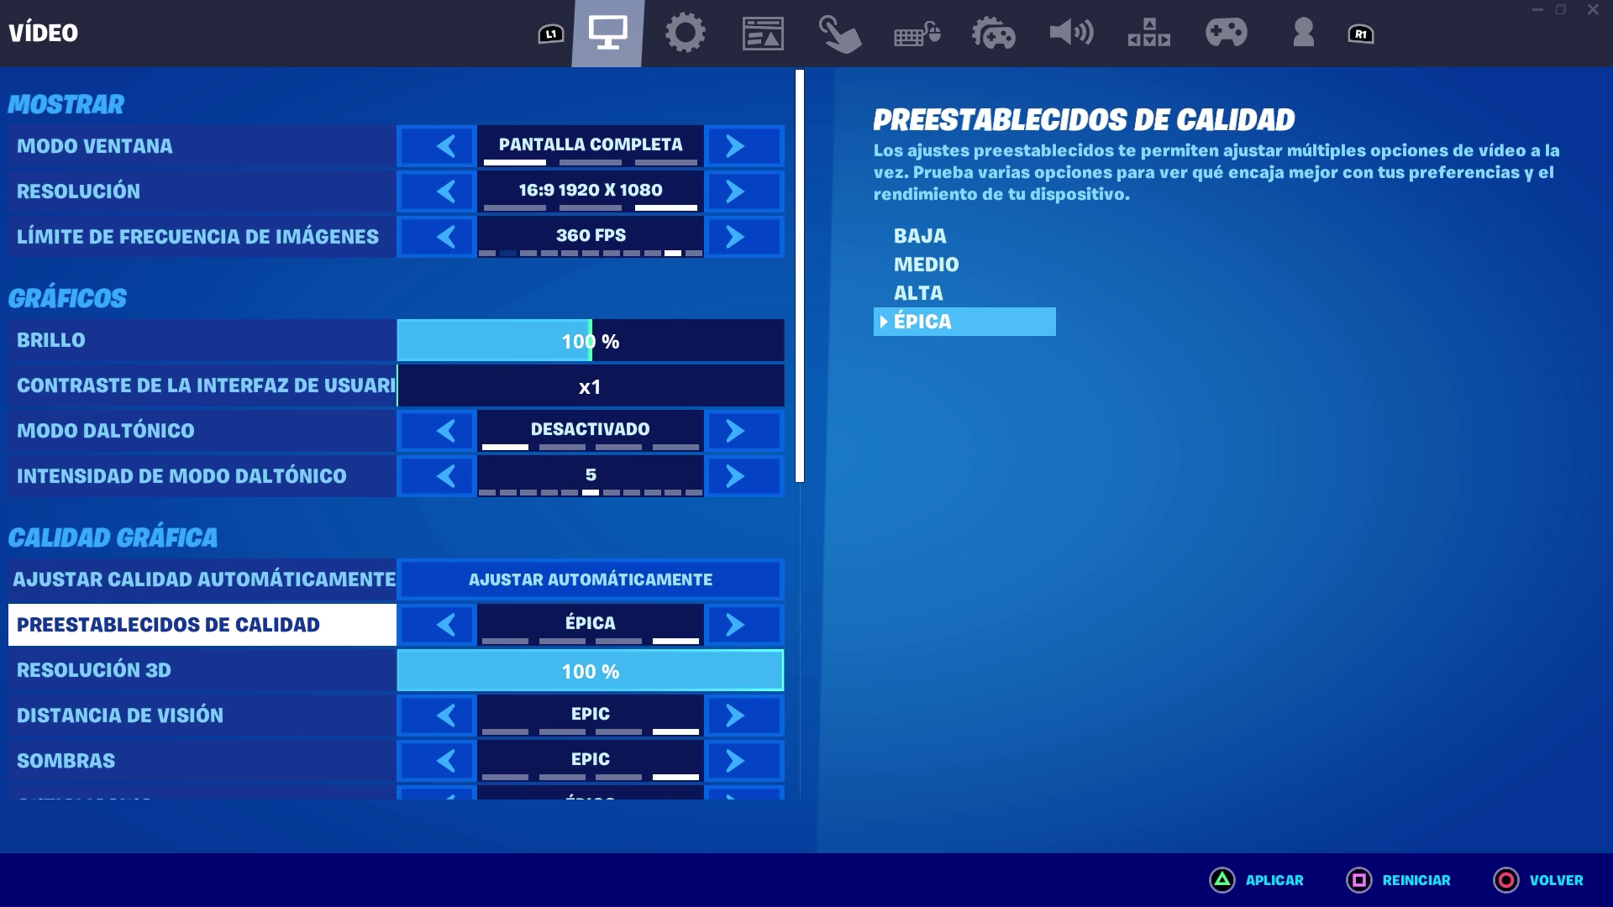
key(Right)
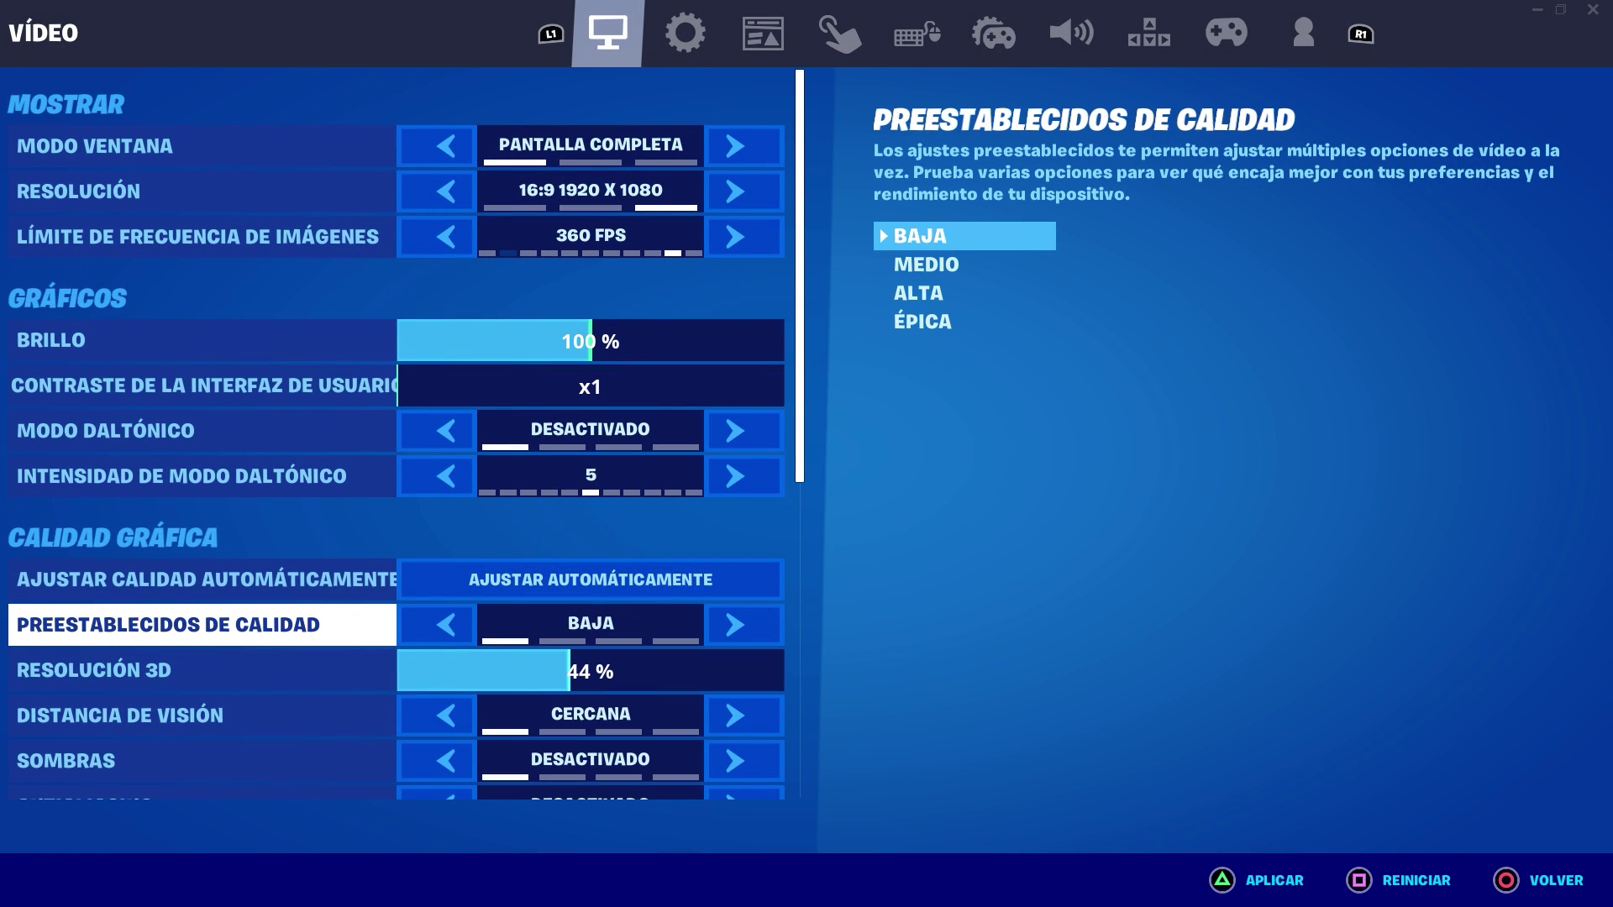
- Set the 3D resolution to 75 %
key(Down)
key(Right)
key(Right)
key(Right)
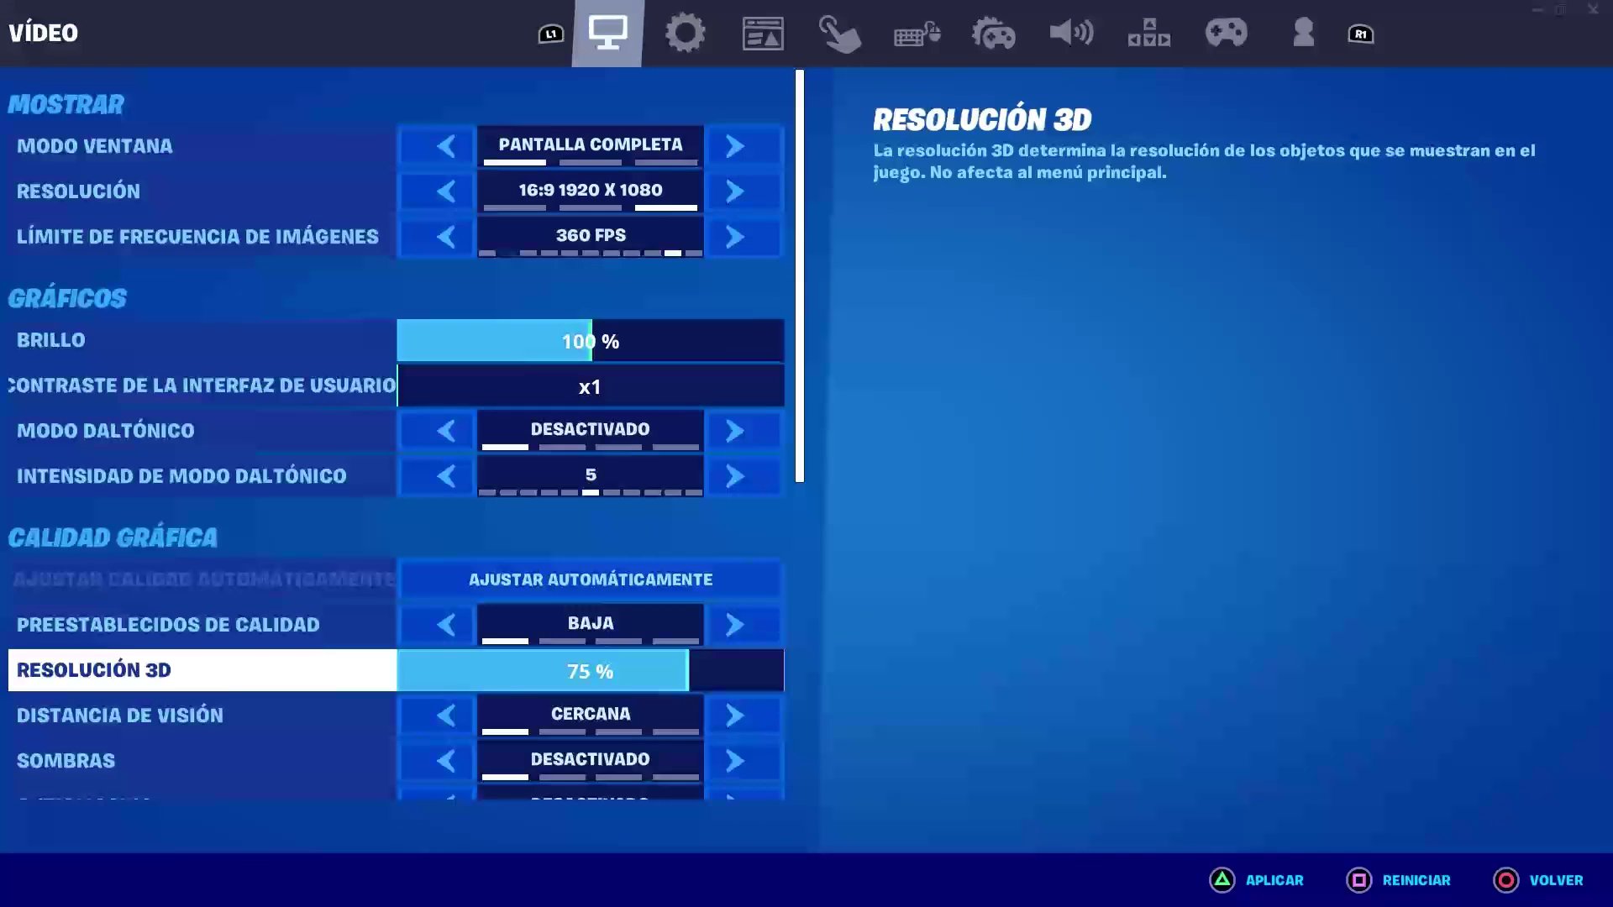
- Try 3D resolutions of 68 % and 98 %, and return the value to 75 %
key(Left)
key(Left)
key(Left)
key(Left)
key(Left)
key(Left)
key(Left)
key(Left)
key(Left)
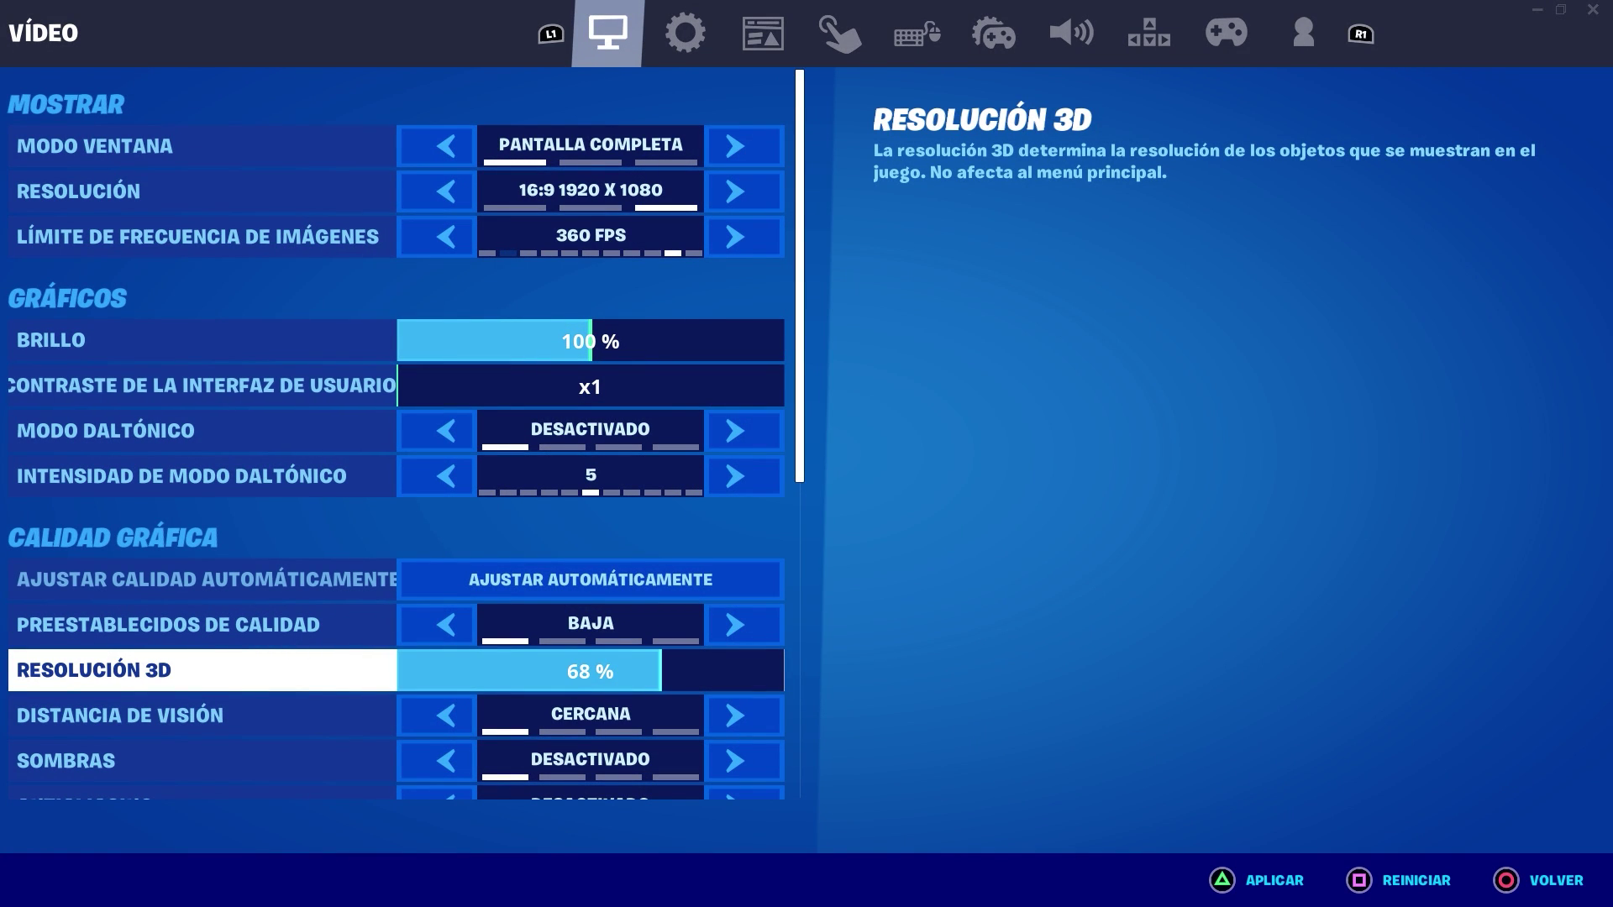
key(Right)
key(Right)
key(Right)
key(Right)
key(Right)
key(Right)
key(Right)
key(Right)
key(Right)
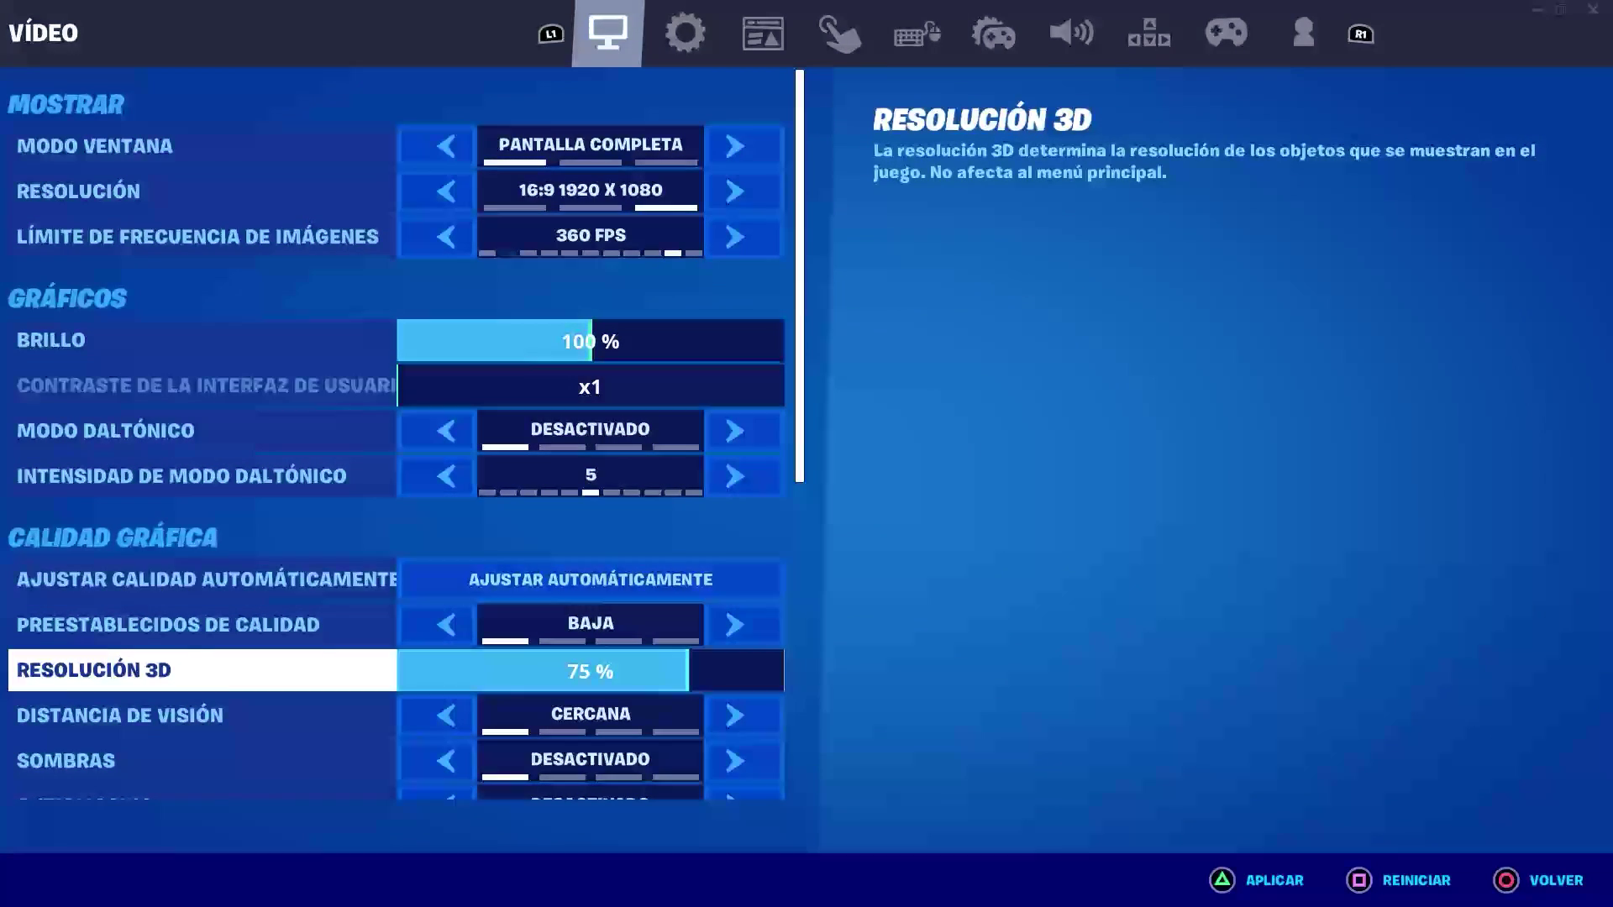
key(Right)
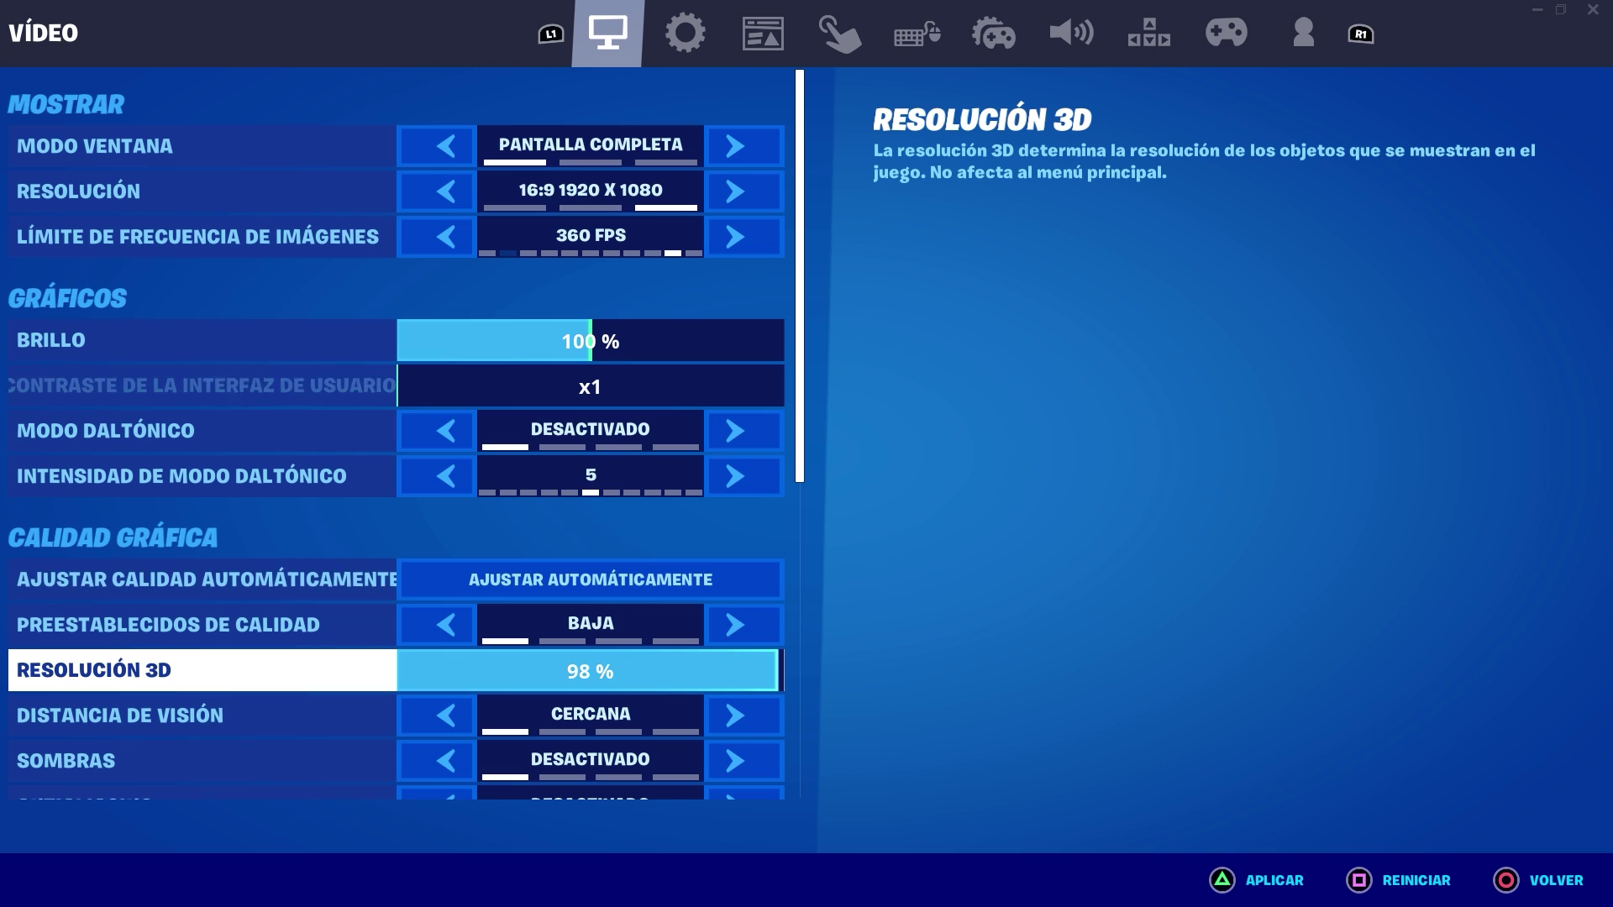
key(Left)
key(Left)
- Review the graphics quality options from view distance through shadows, antialiasing and textures
key(Down)
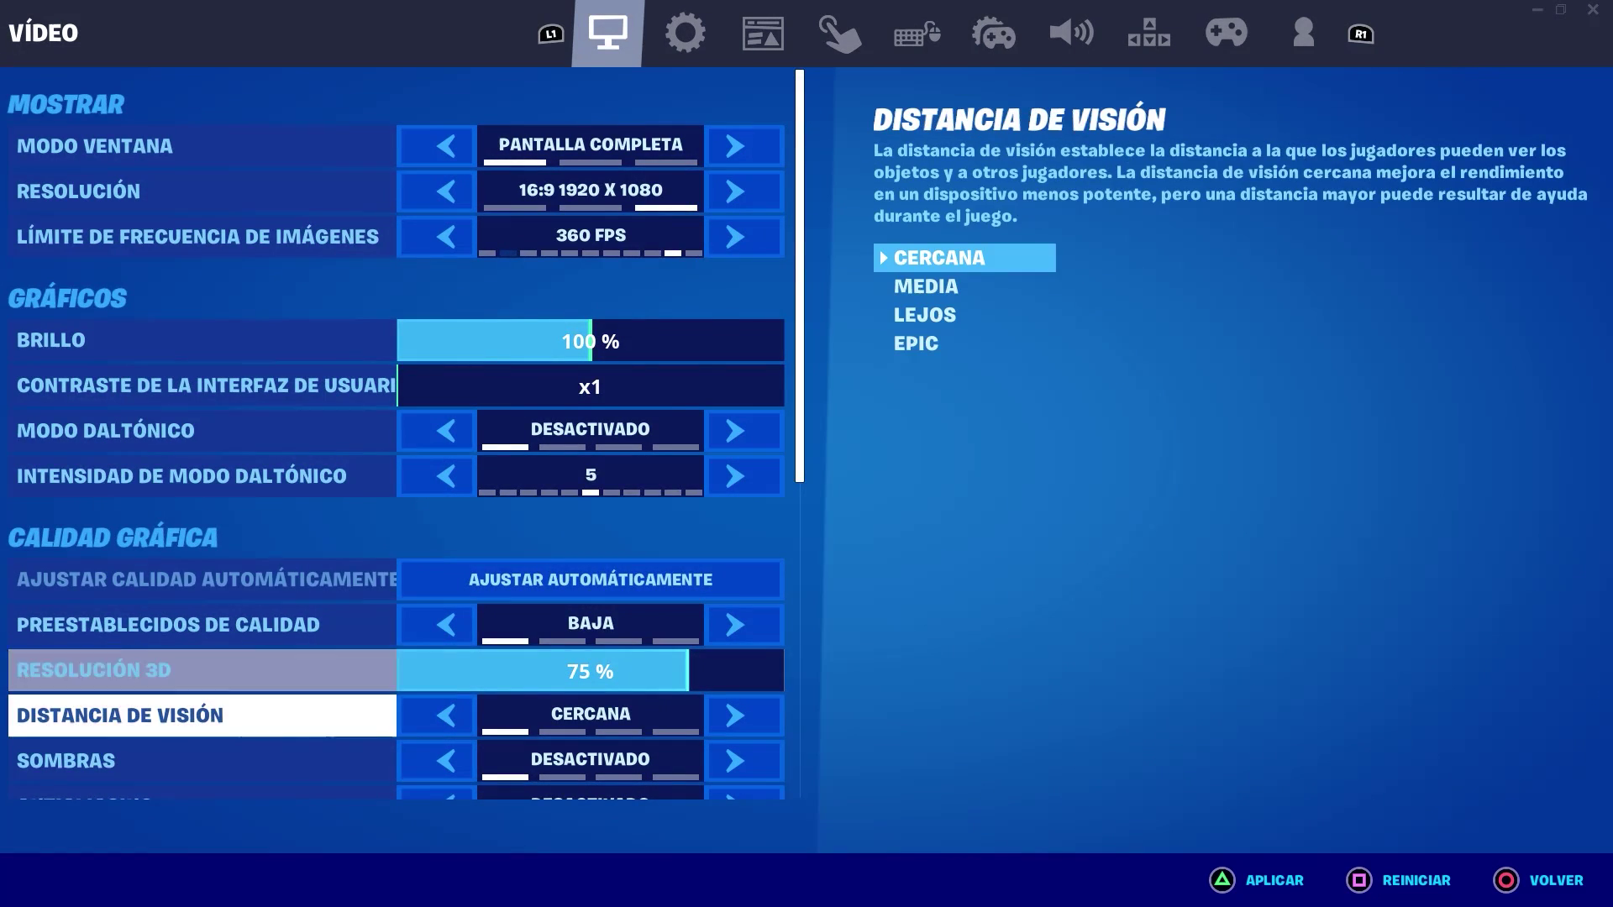
key(Down)
key(Down)
key(Down)
key(Down)
key(Down)
key(Up)
key(Up)
key(Up)
key(Up)
key(Up)
key(Down)
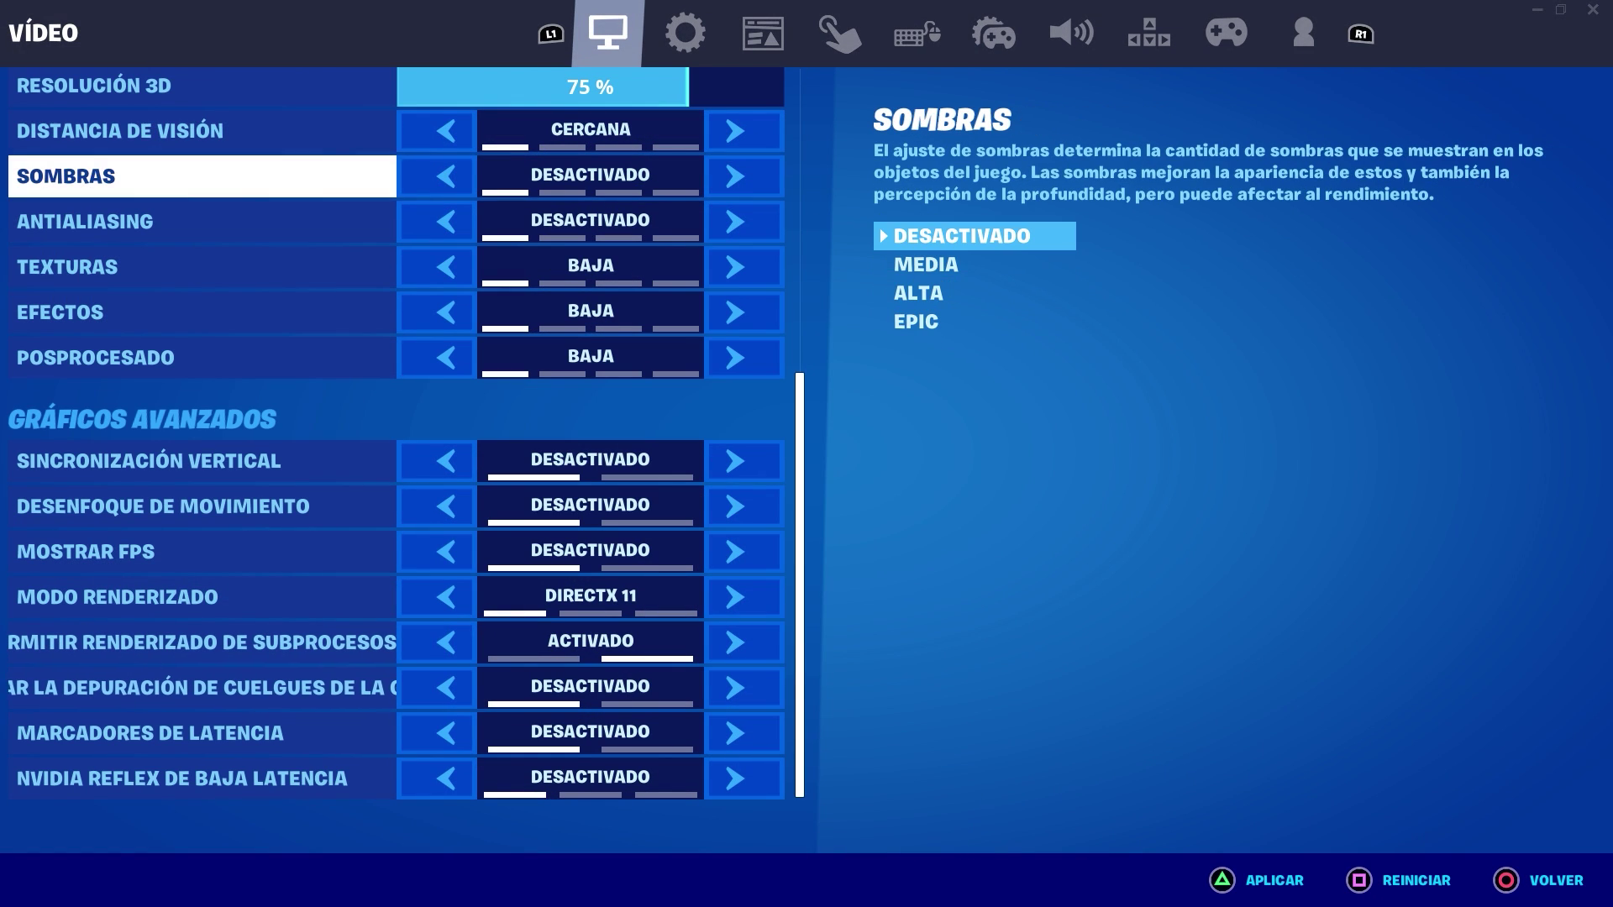
key(Down)
key(Down)
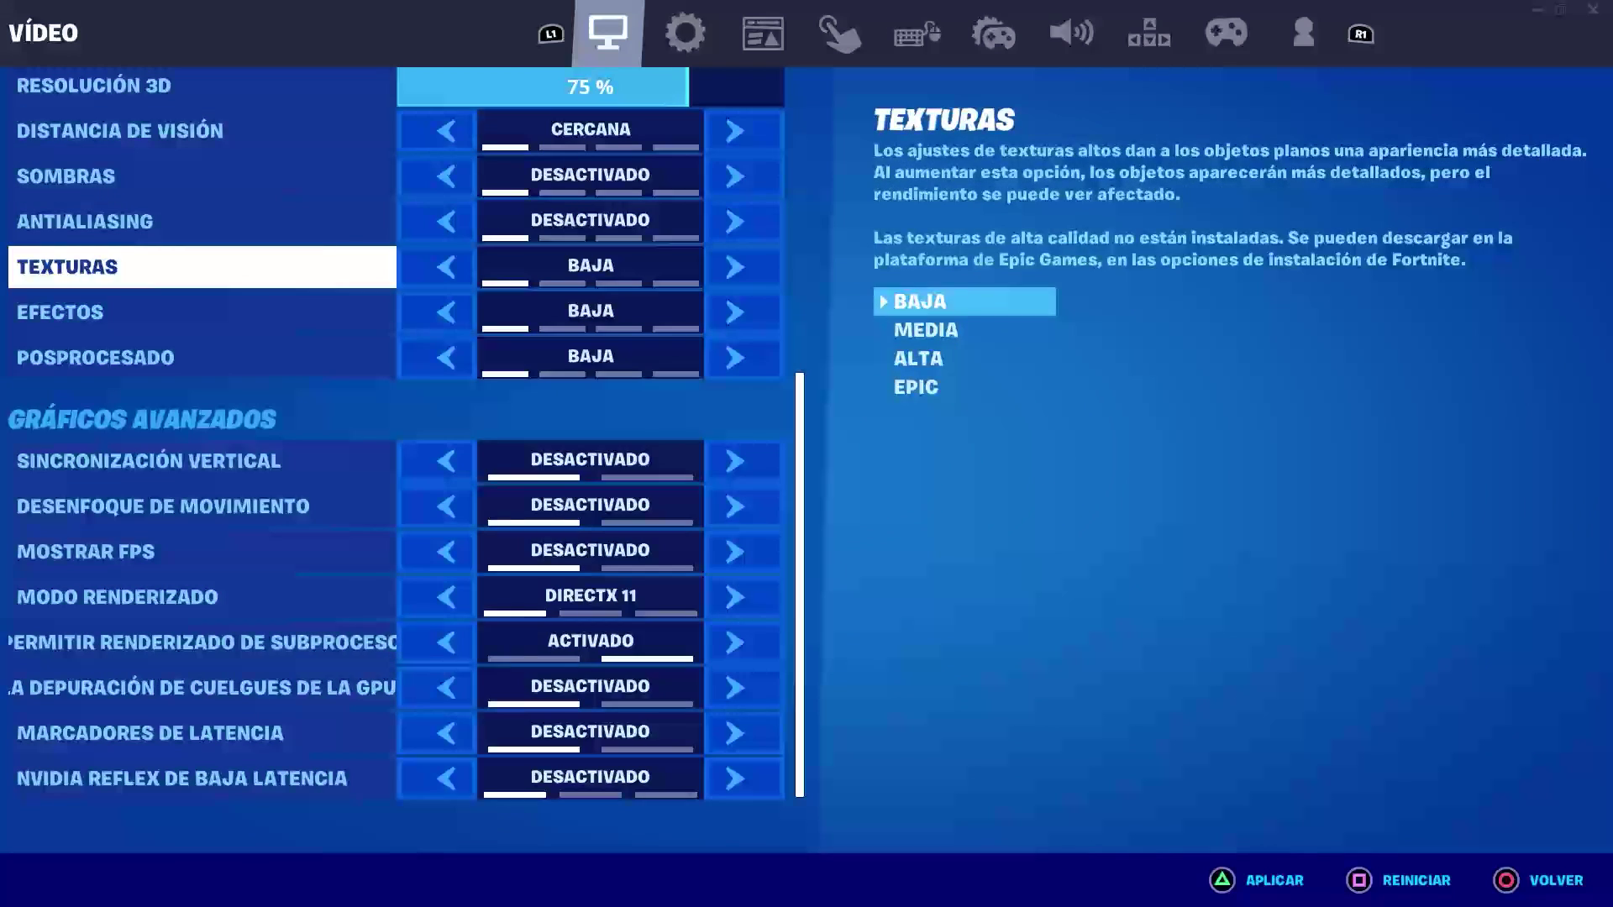